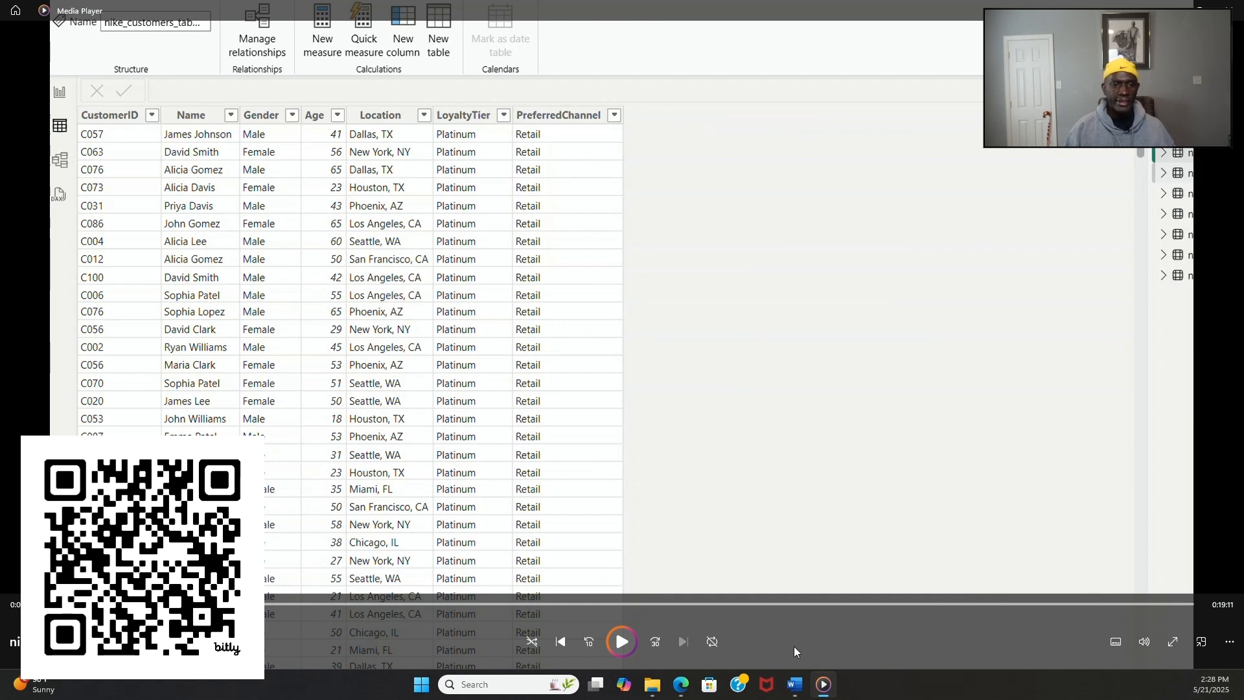
click(624, 640)
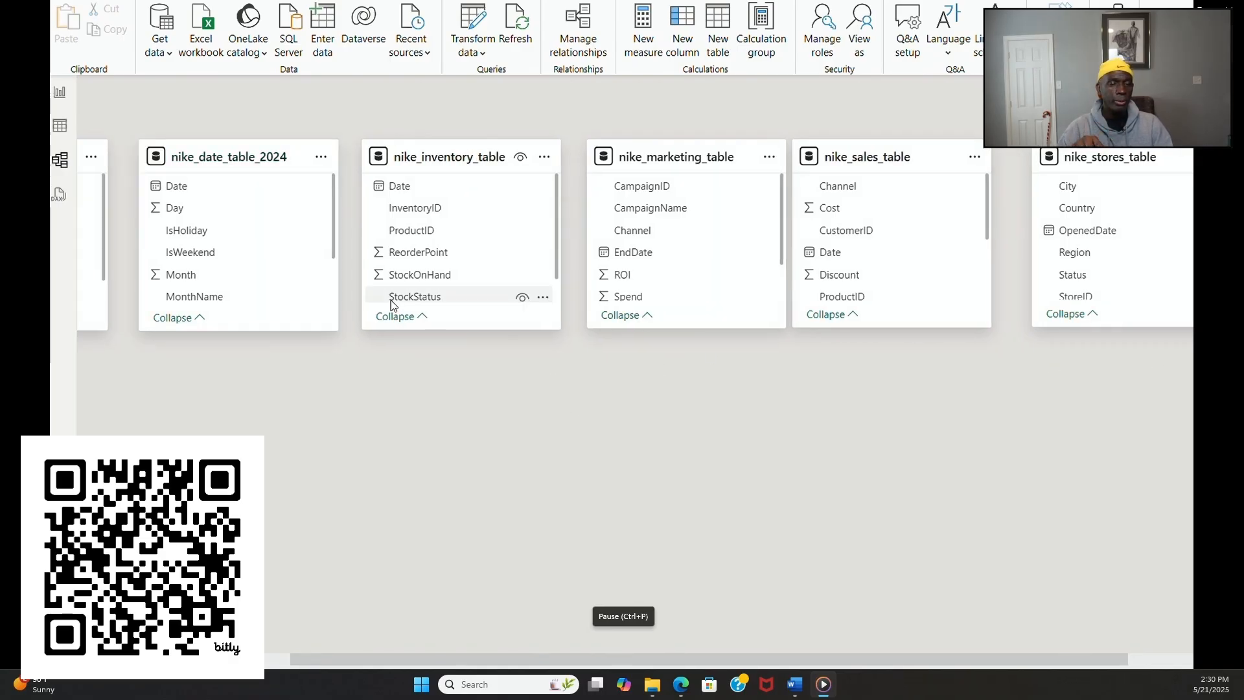
Step: Move nike_inventory_table into the empty area below nike_date_table_2024 in the model diagram
drag(387, 658, 187, 656)
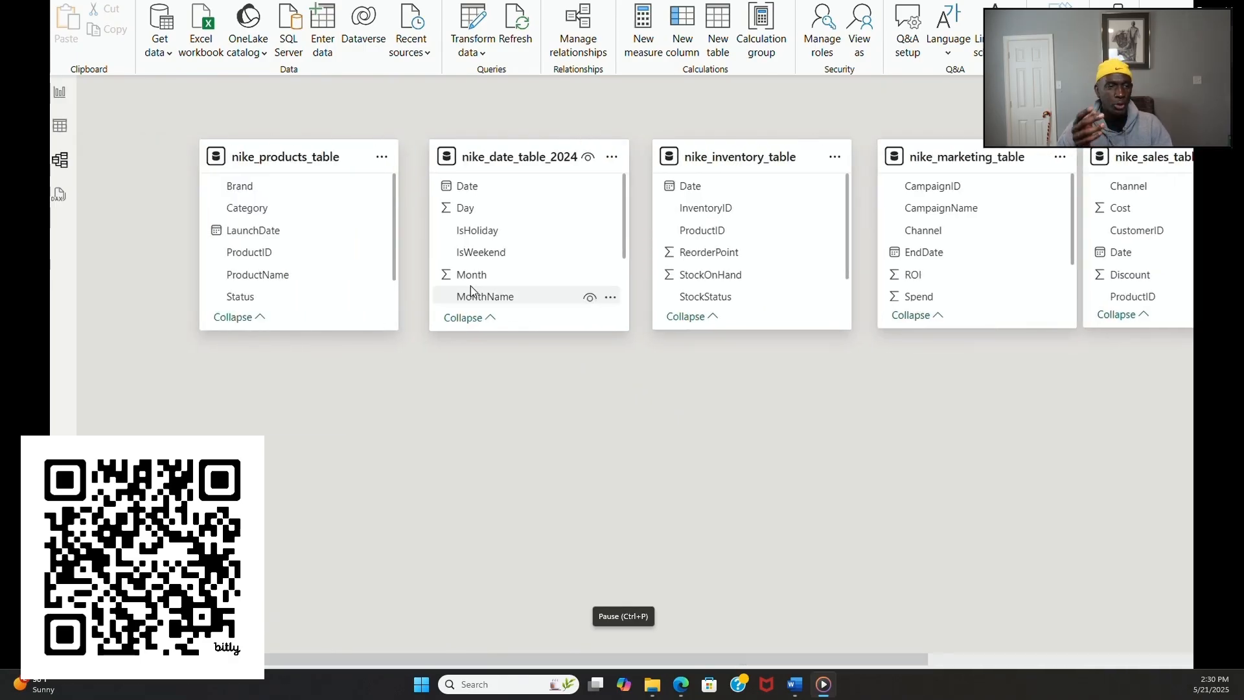
mouse_move(614, 296)
mouse_move(357, 259)
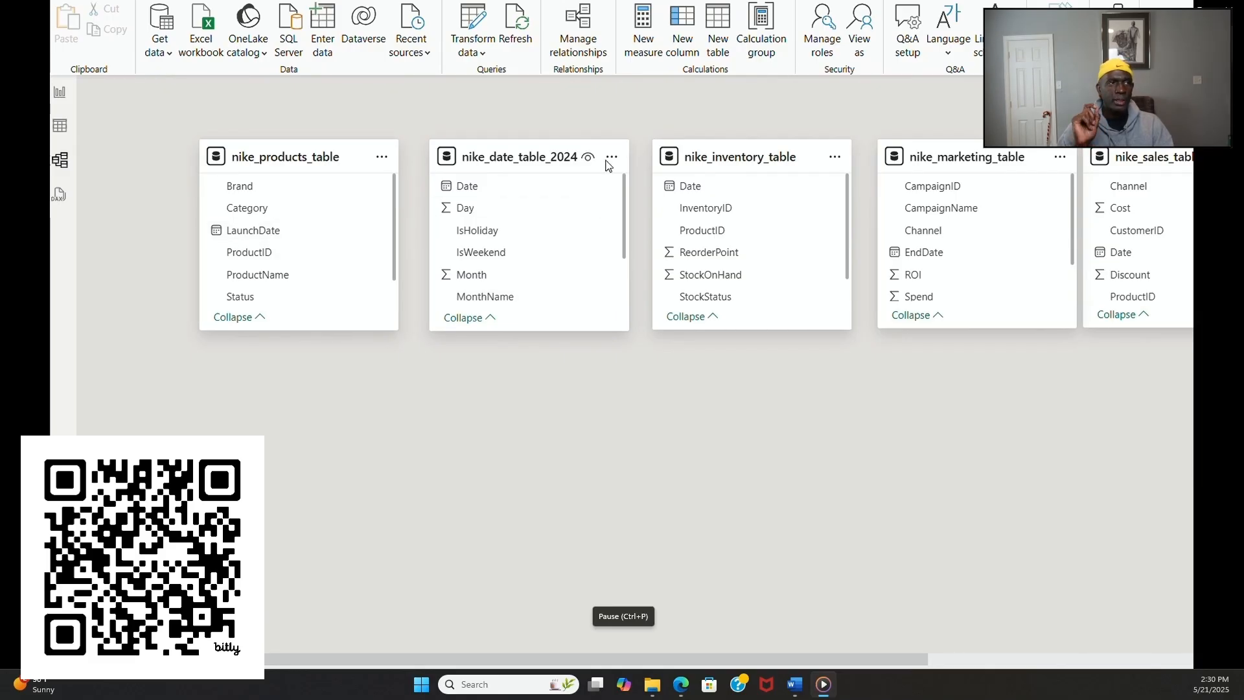
drag(720, 159, 510, 441)
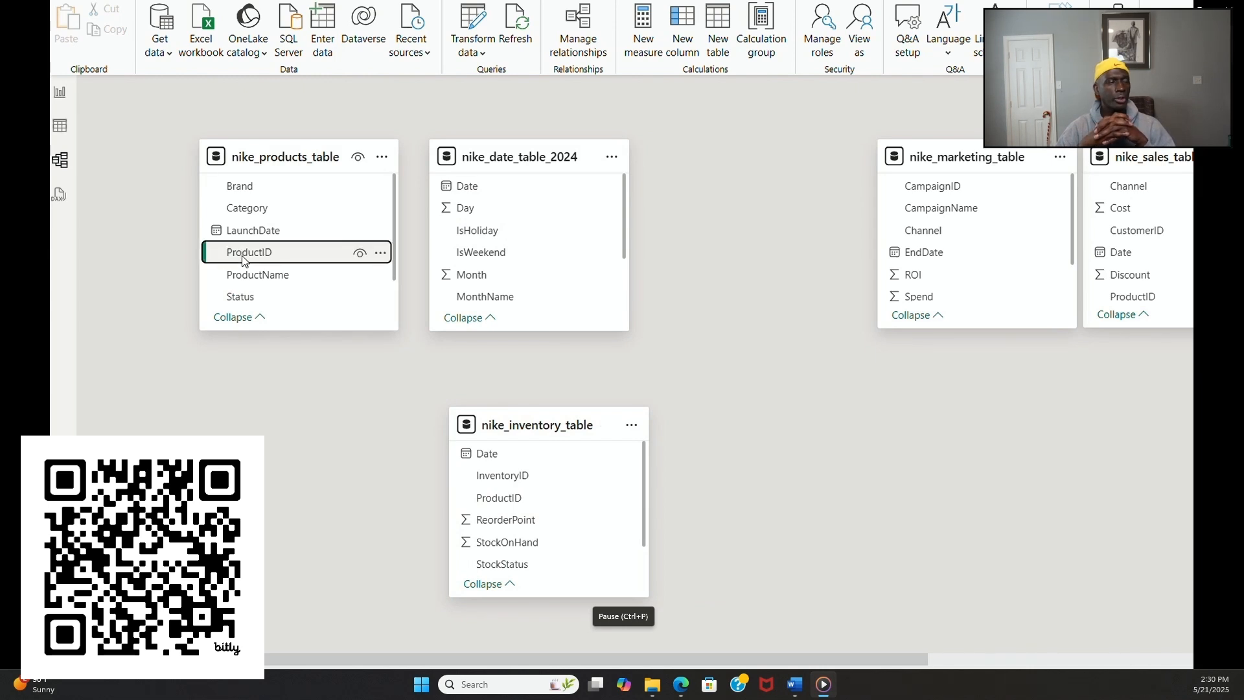
Step: Create one-to-many relationships to nike_inventory_table from nike_products_table on ProductID and from nike_date_table_2024 on Date
drag(242, 256, 517, 503)
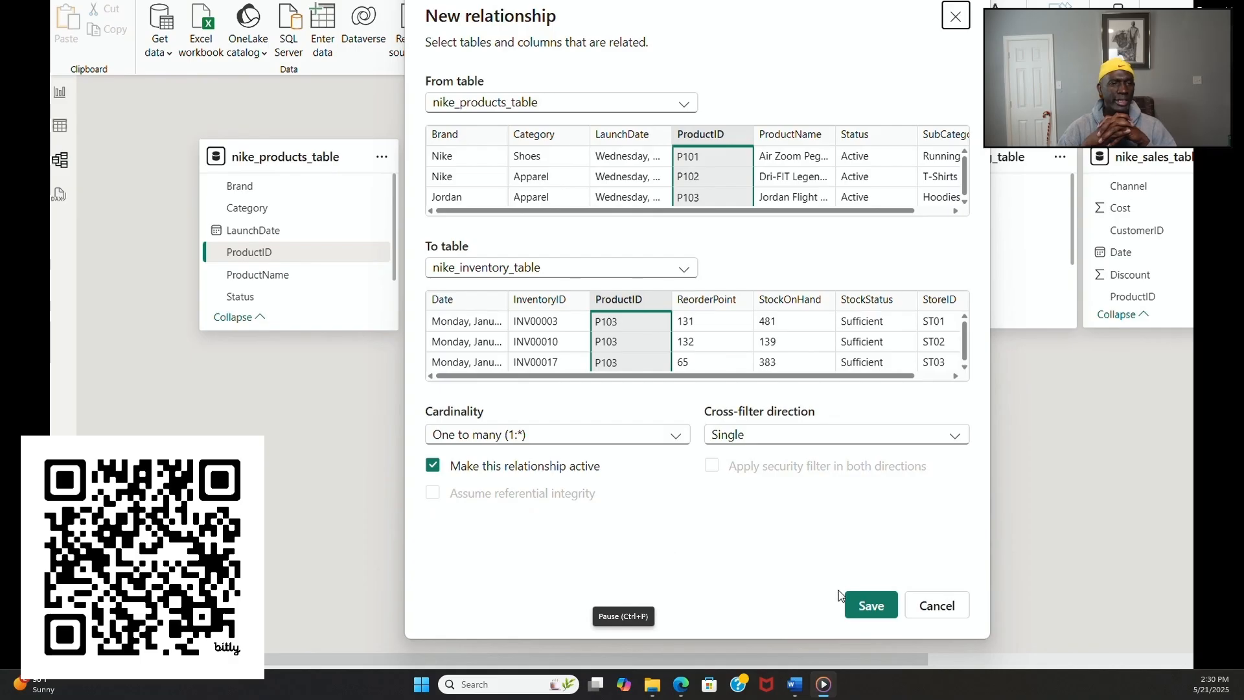
click(871, 606)
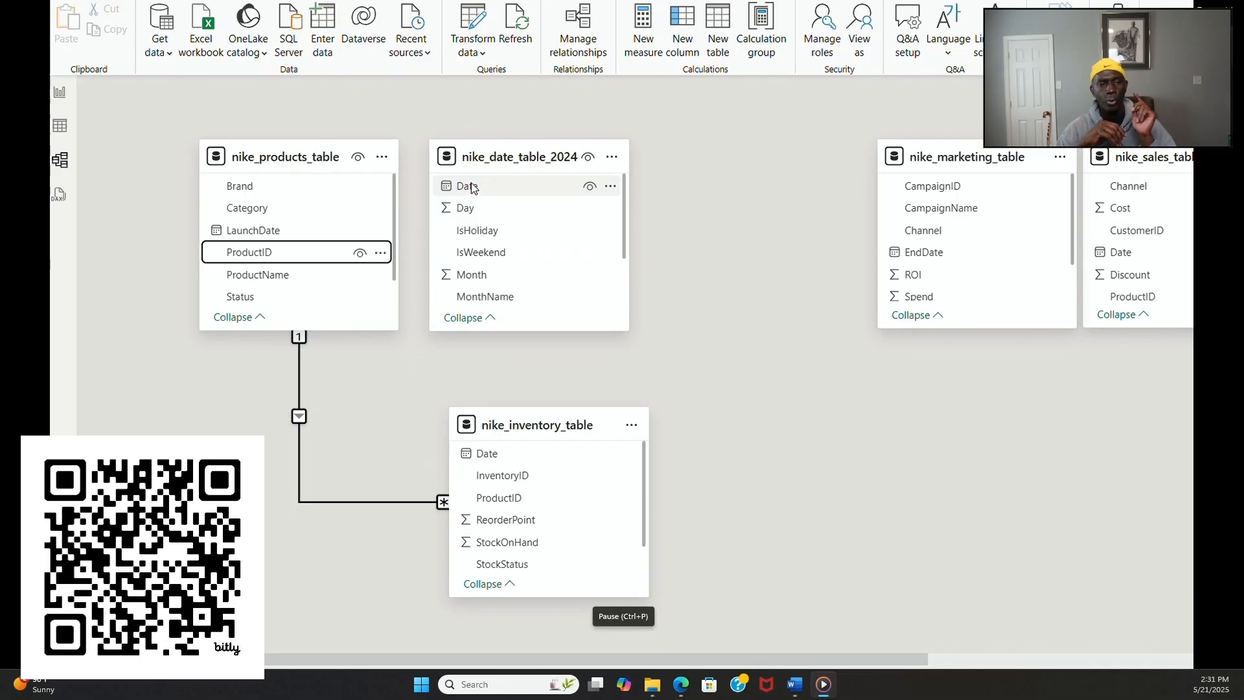
drag(470, 187, 501, 454)
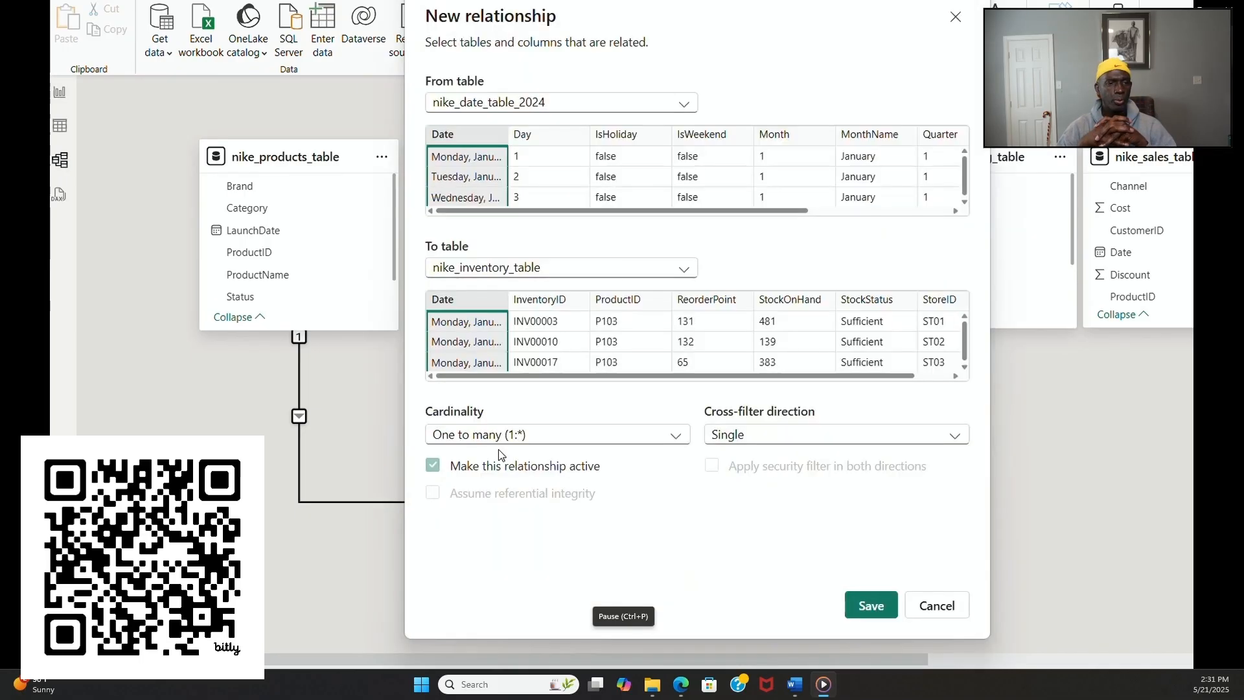
click(870, 605)
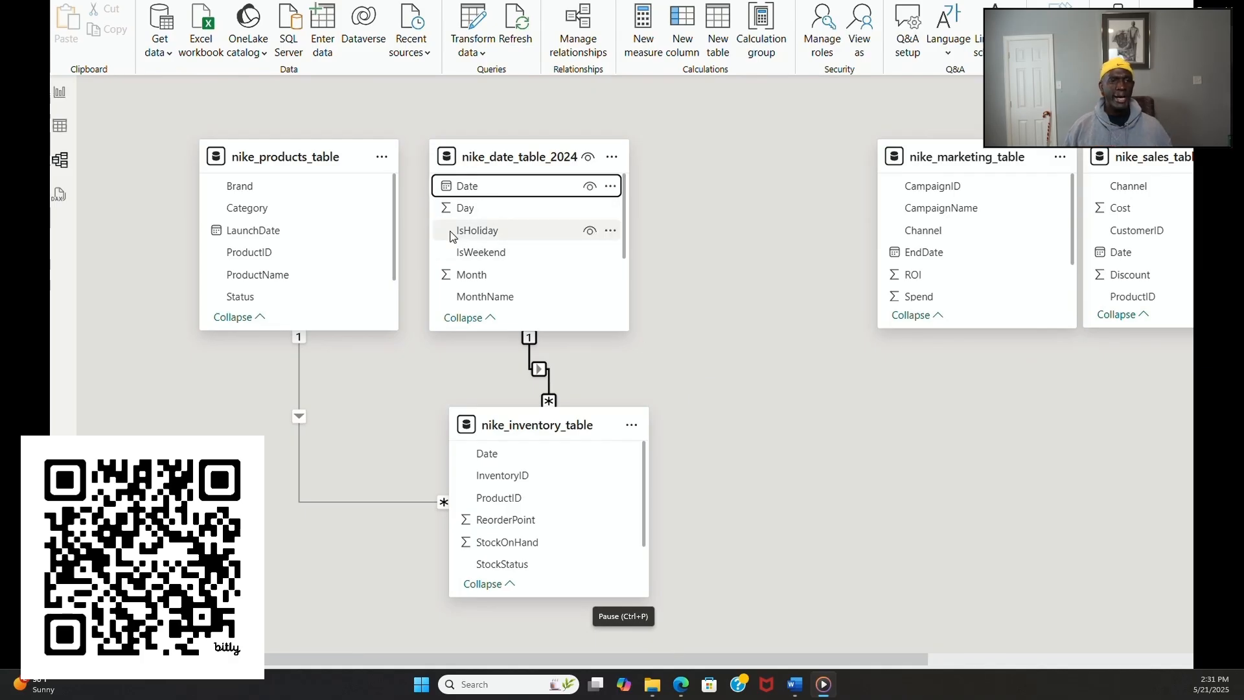
Step: Try to relate Date in nike_date_table_2024 to LaunchDate in nike_products_table as one to one
drag(471, 187, 249, 235)
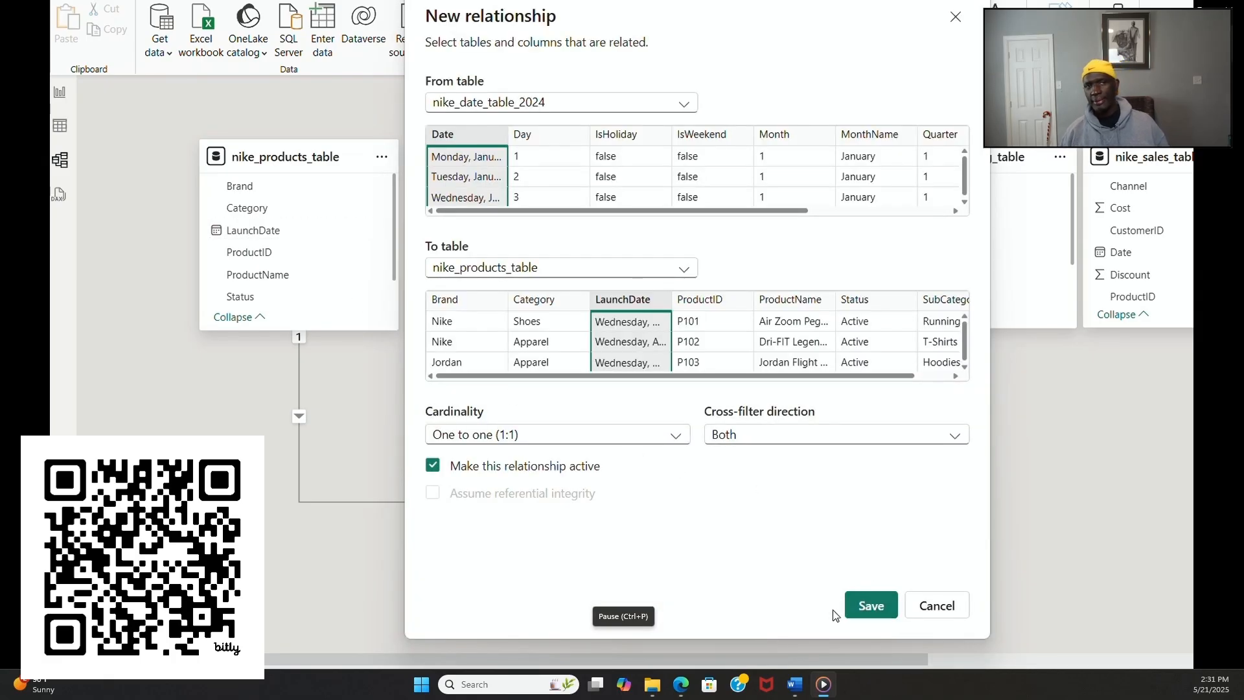
click(873, 608)
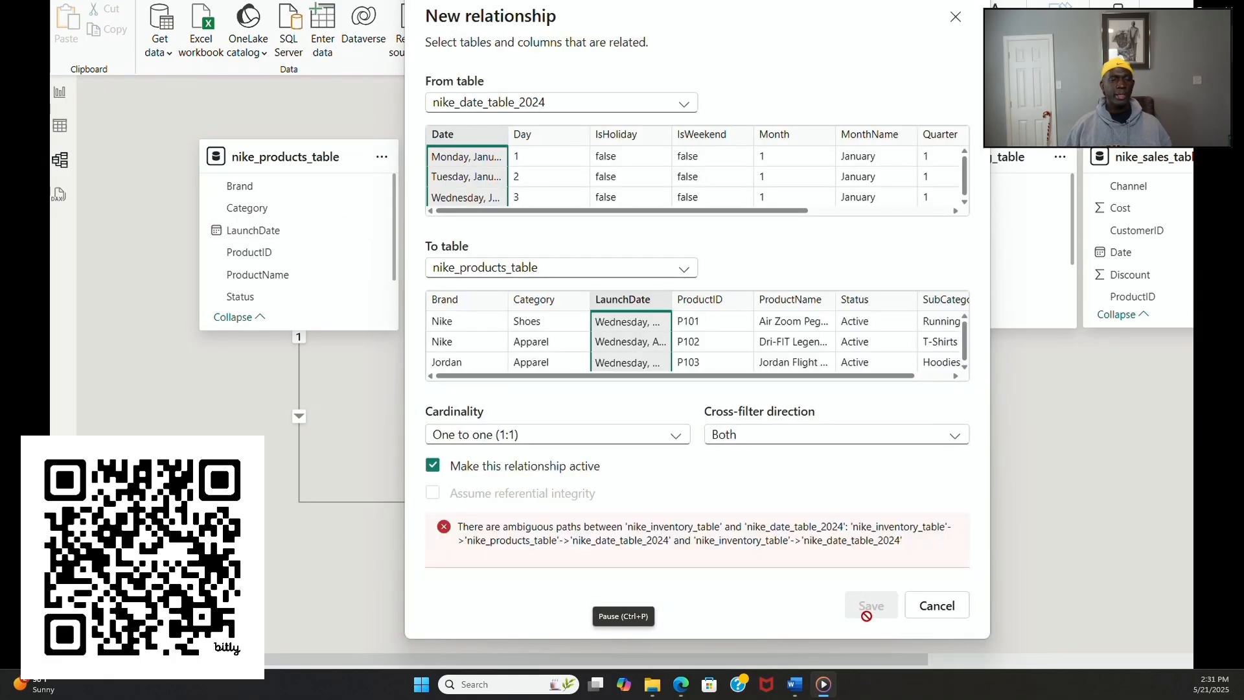
click(937, 609)
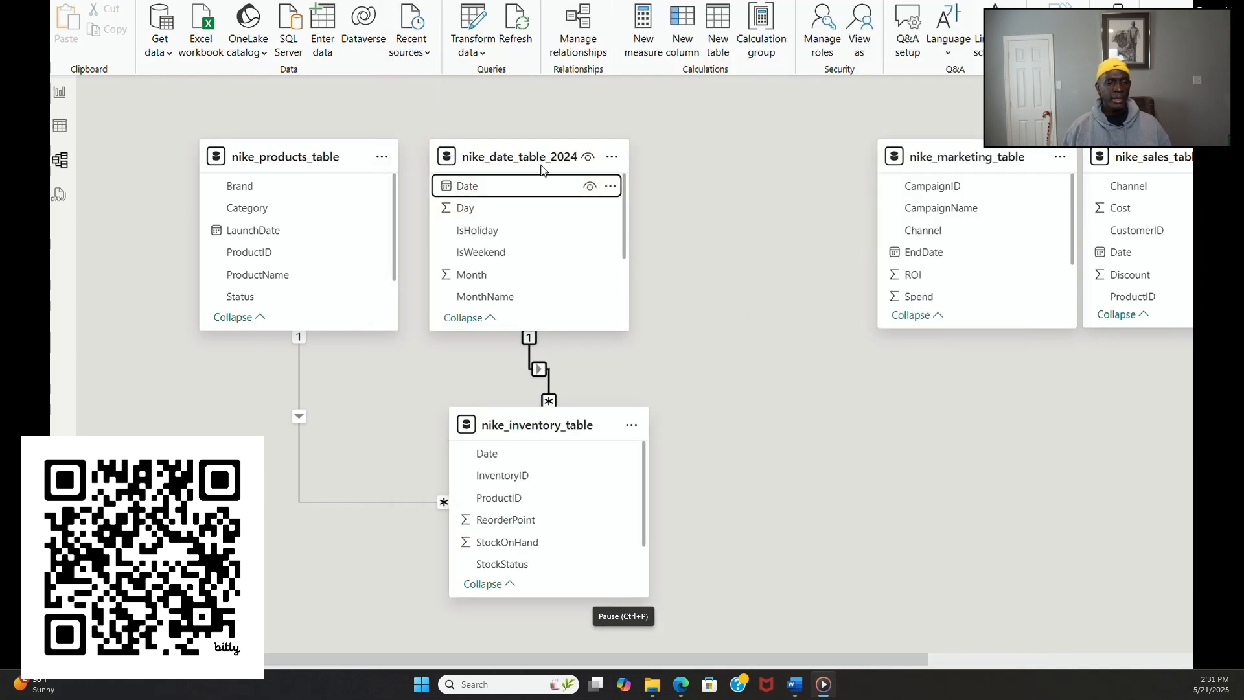
Step: Spread out the diagram, lowering nike_products_table beside the inventory table and placing nike_sales_table below nike_marketing_table
drag(528, 145, 580, 146)
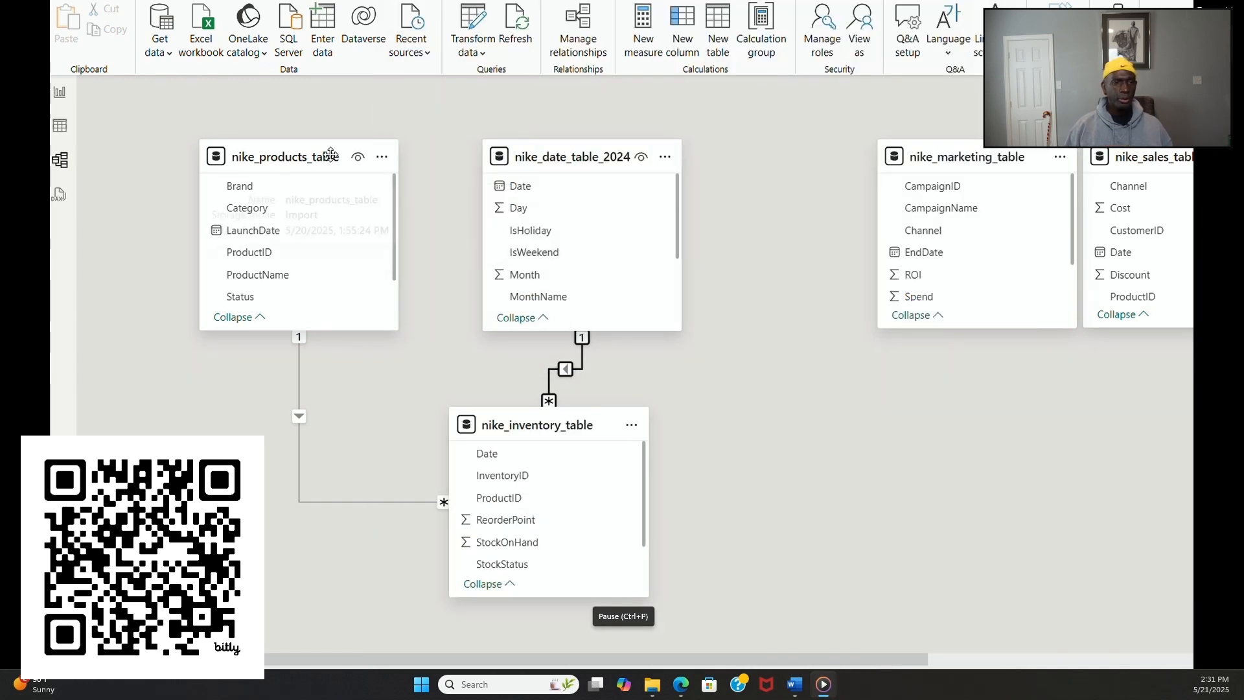
drag(331, 154, 301, 321)
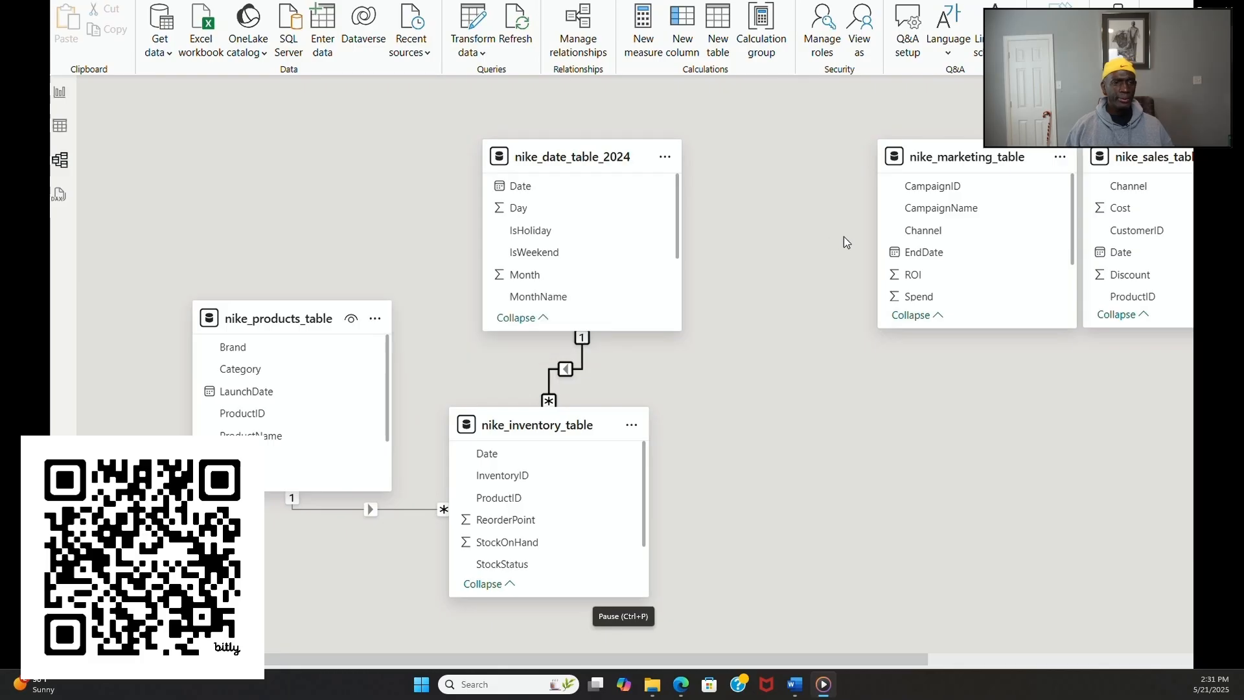
mouse_move(998, 159)
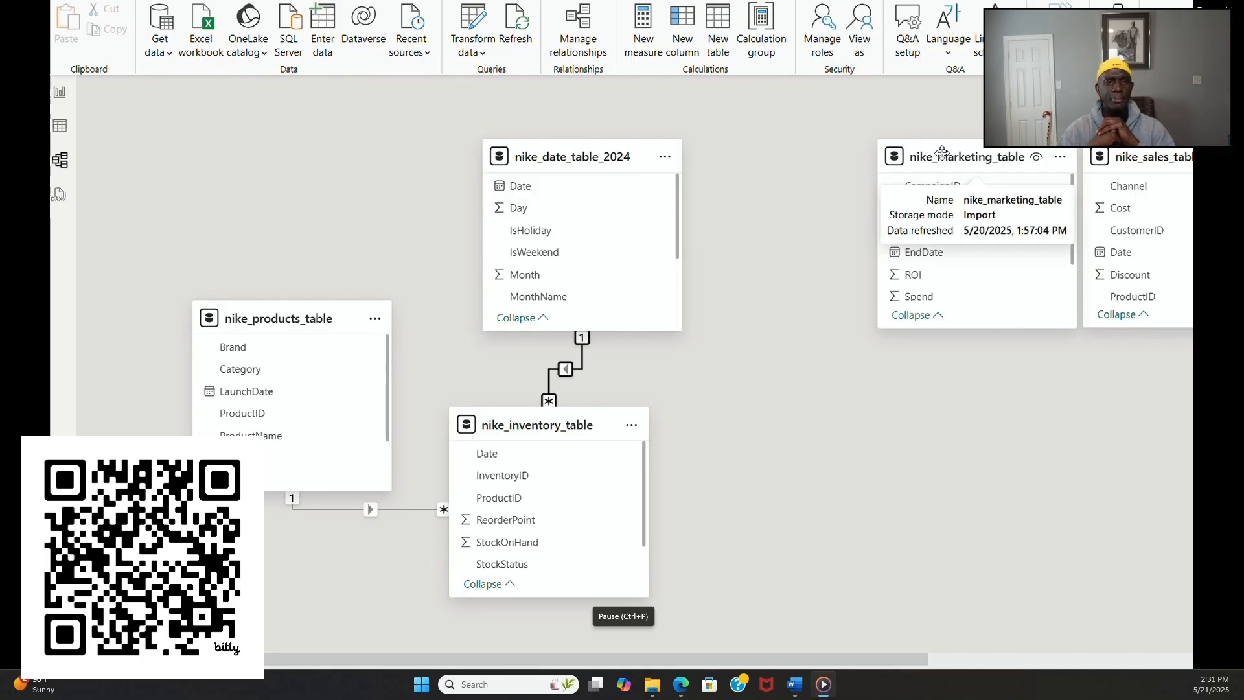
drag(941, 158, 851, 150)
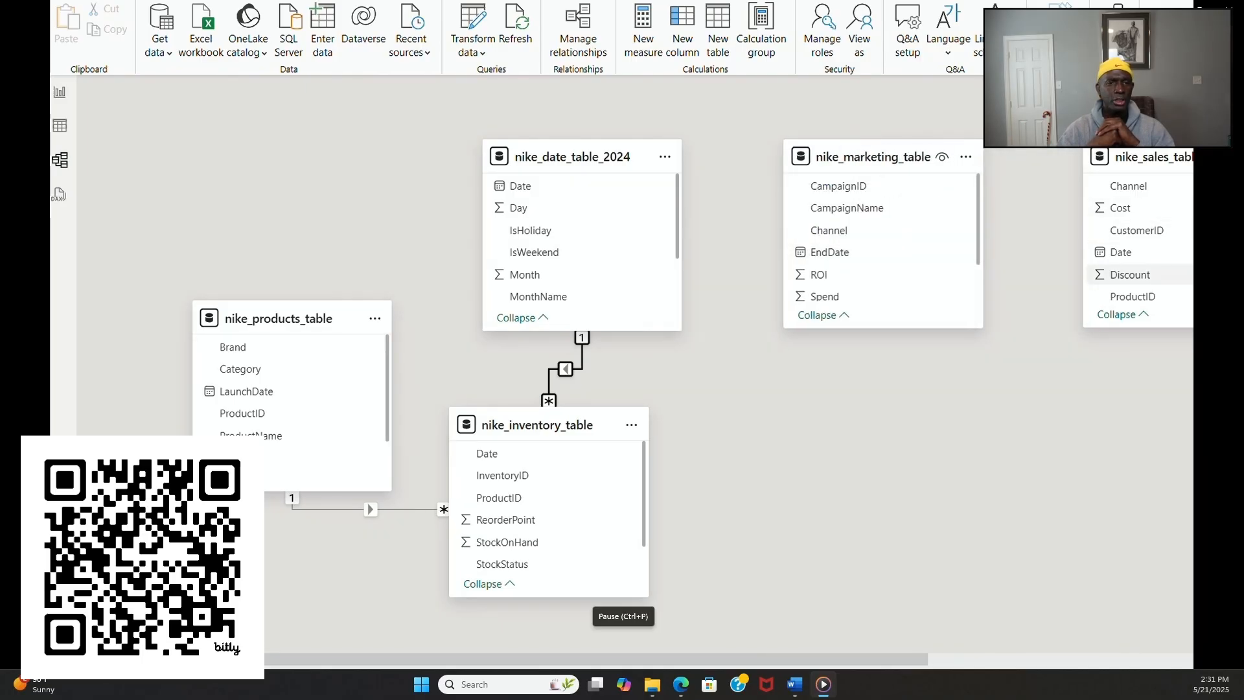
scroll(1148, 258, down, 3)
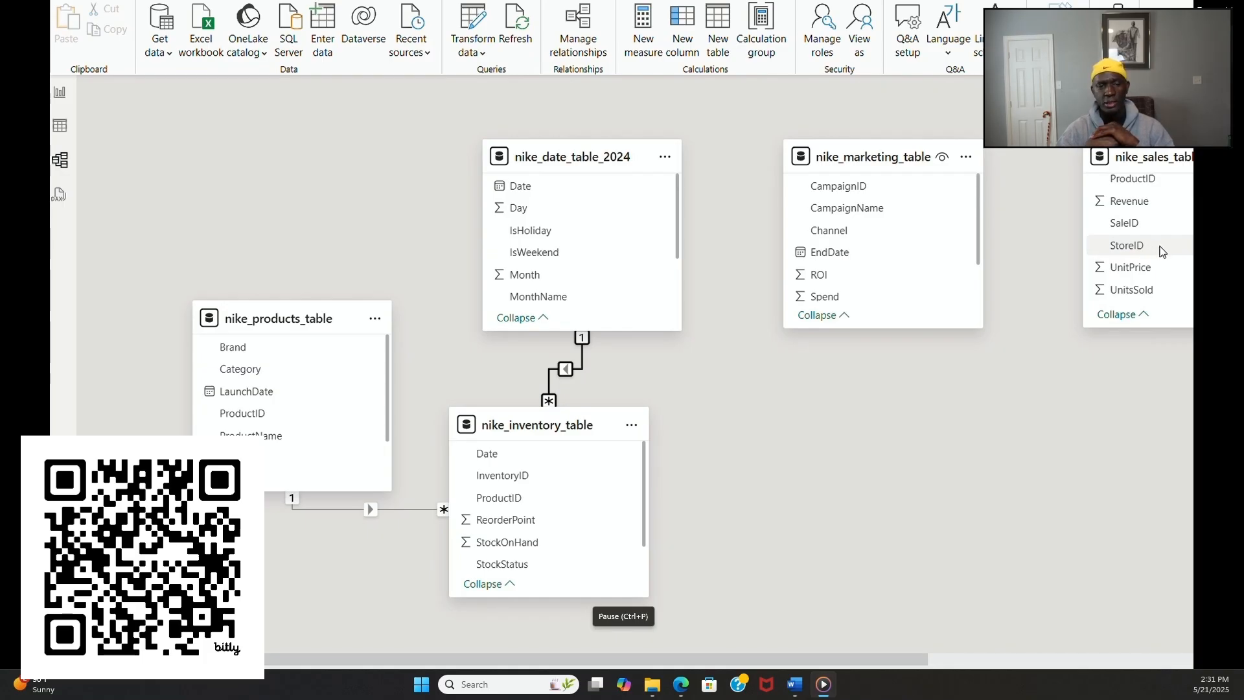
scroll(1157, 246, up, 3)
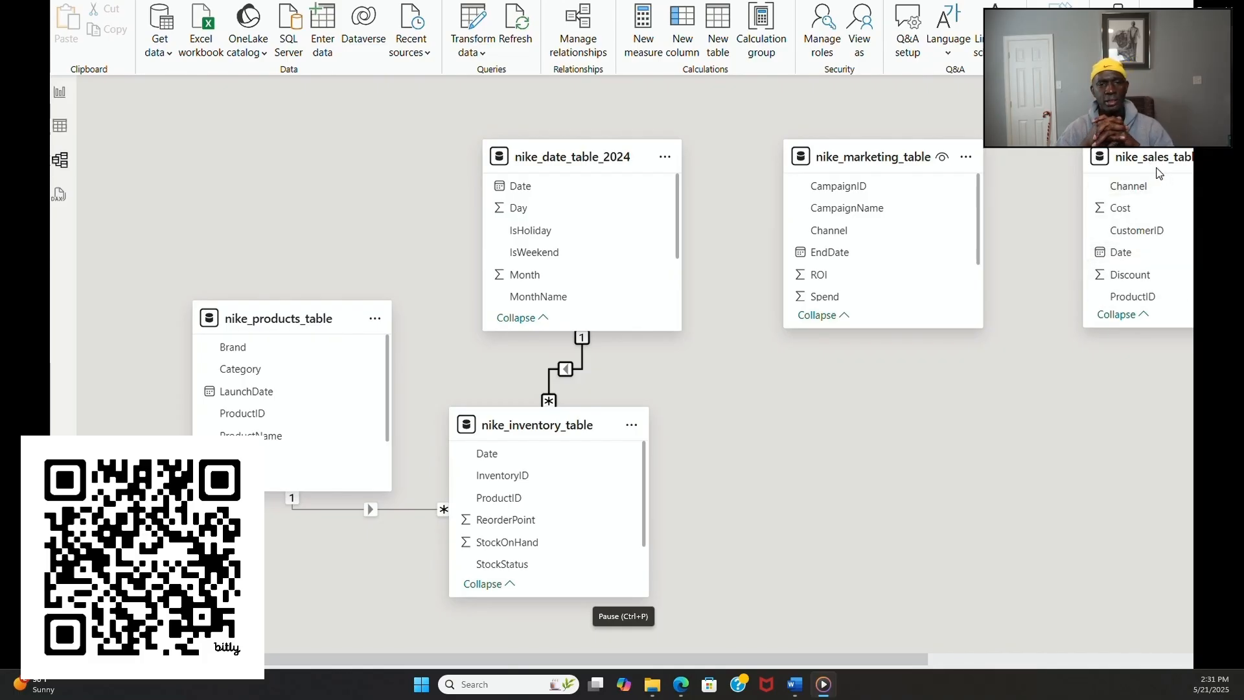
drag(1147, 166, 905, 412)
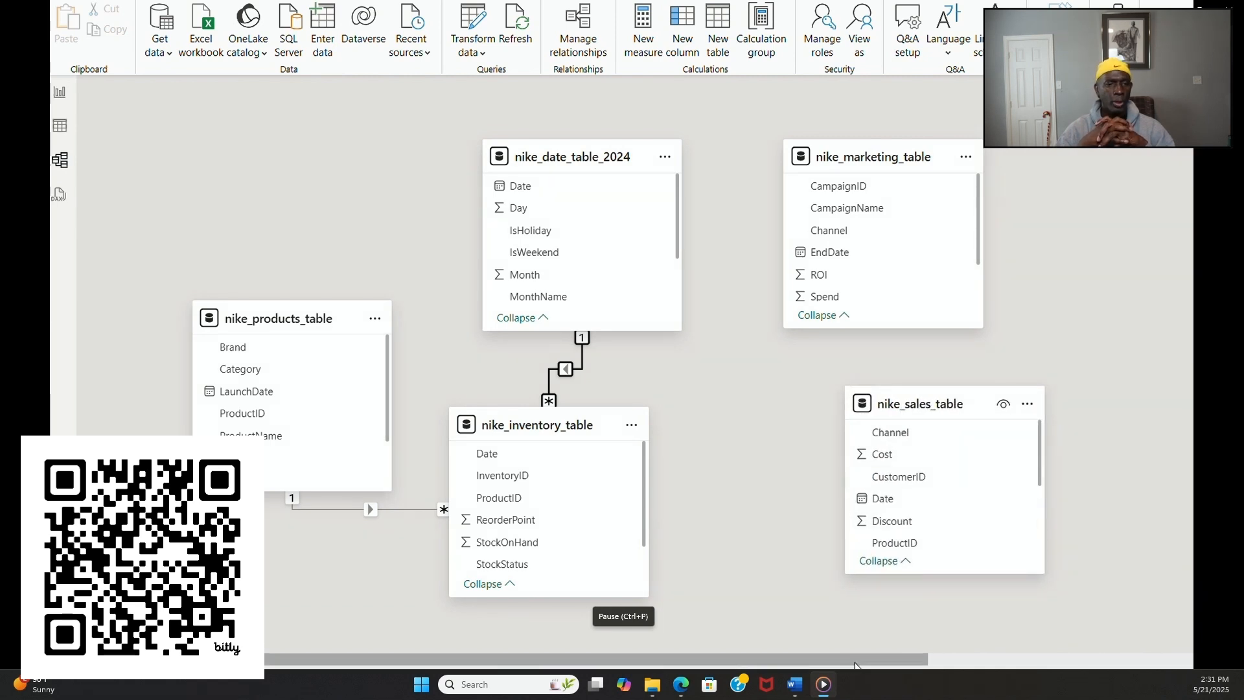
Step: Create a one-to-many relationship from nike_stores_table to nike_inventory_table on StoreID
drag(918, 657, 1096, 641)
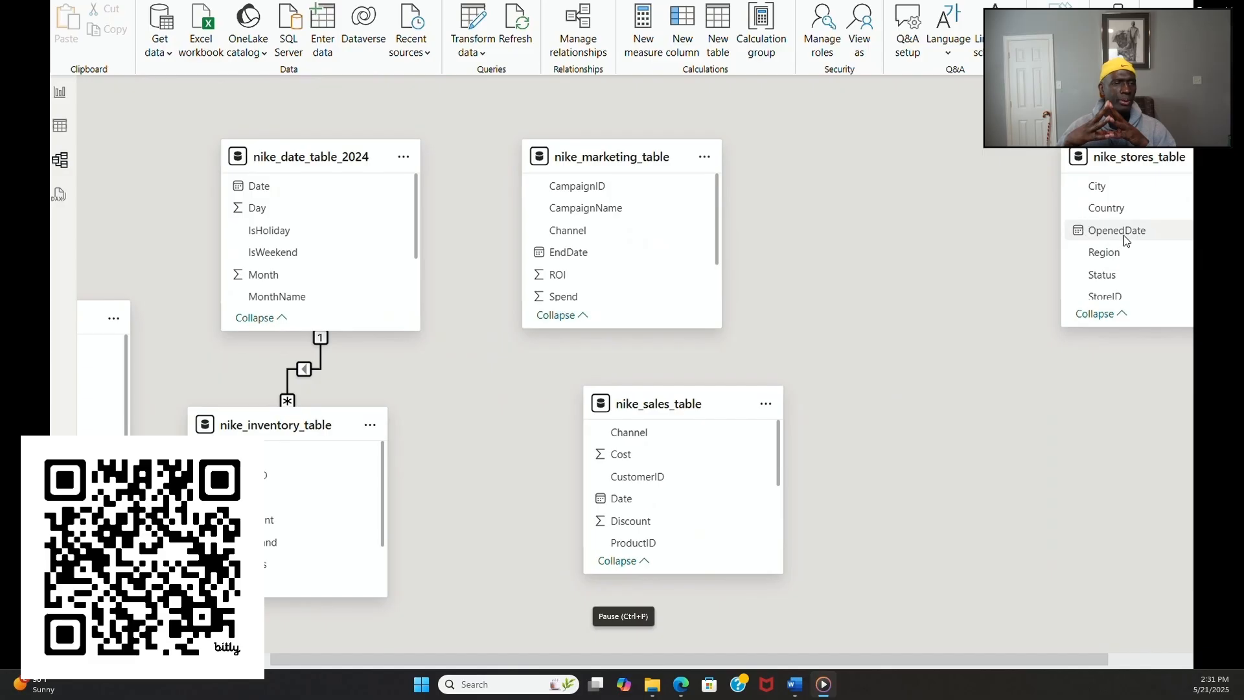
scroll(1125, 235, down, 1)
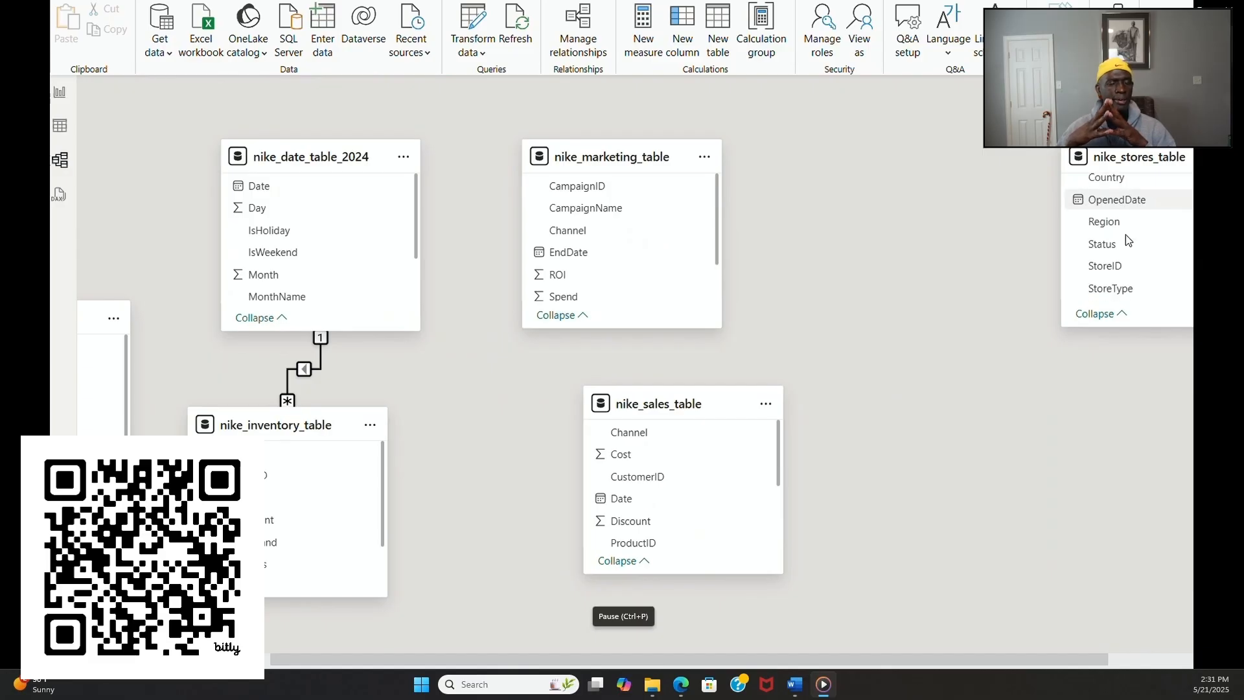
scroll(1127, 240, up, 1)
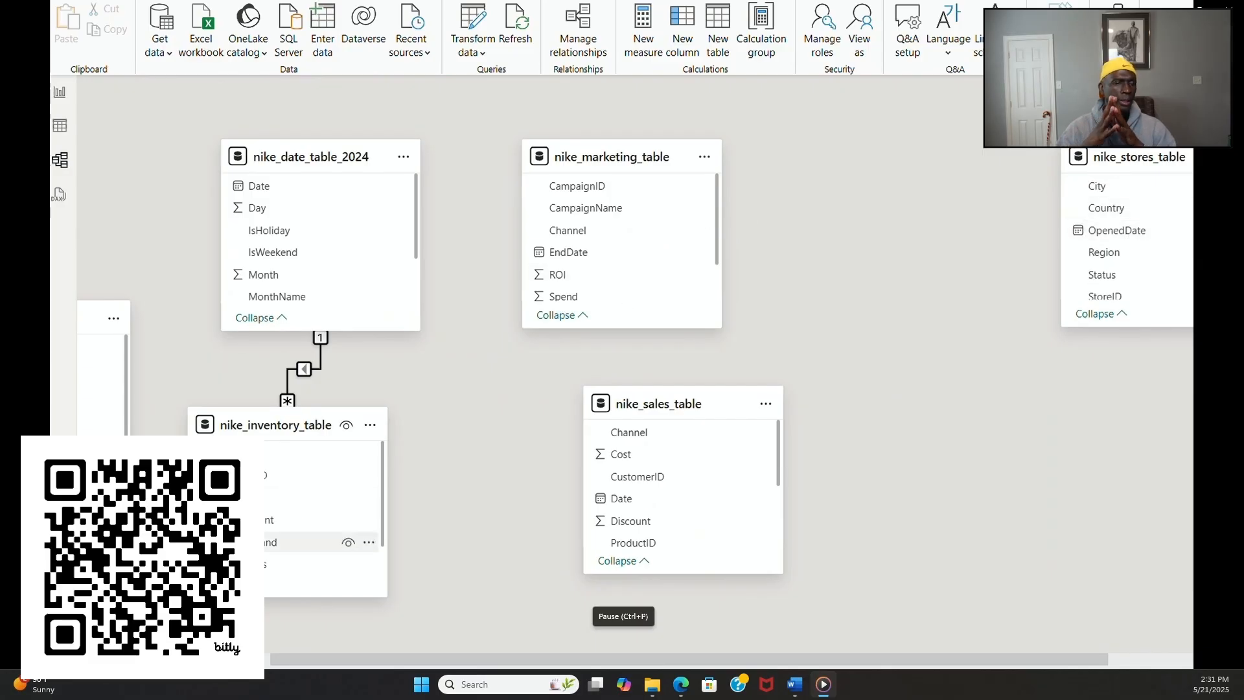
scroll(289, 519, down, 1)
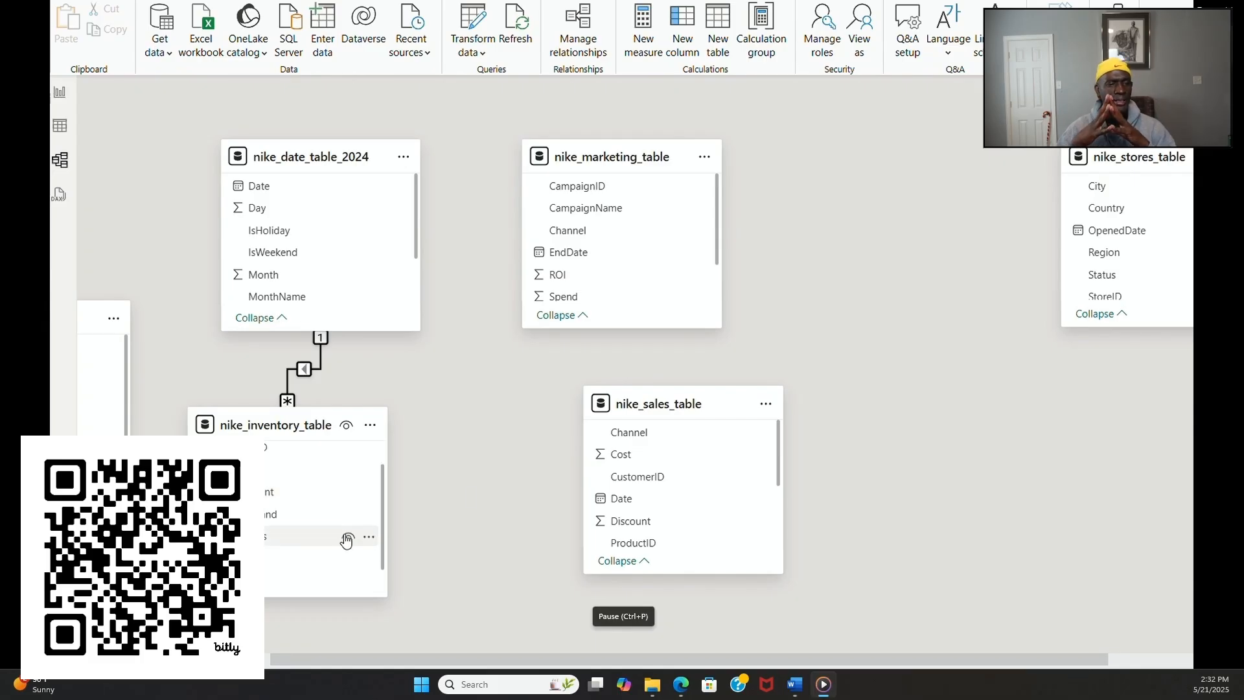
drag(1119, 298, 279, 559)
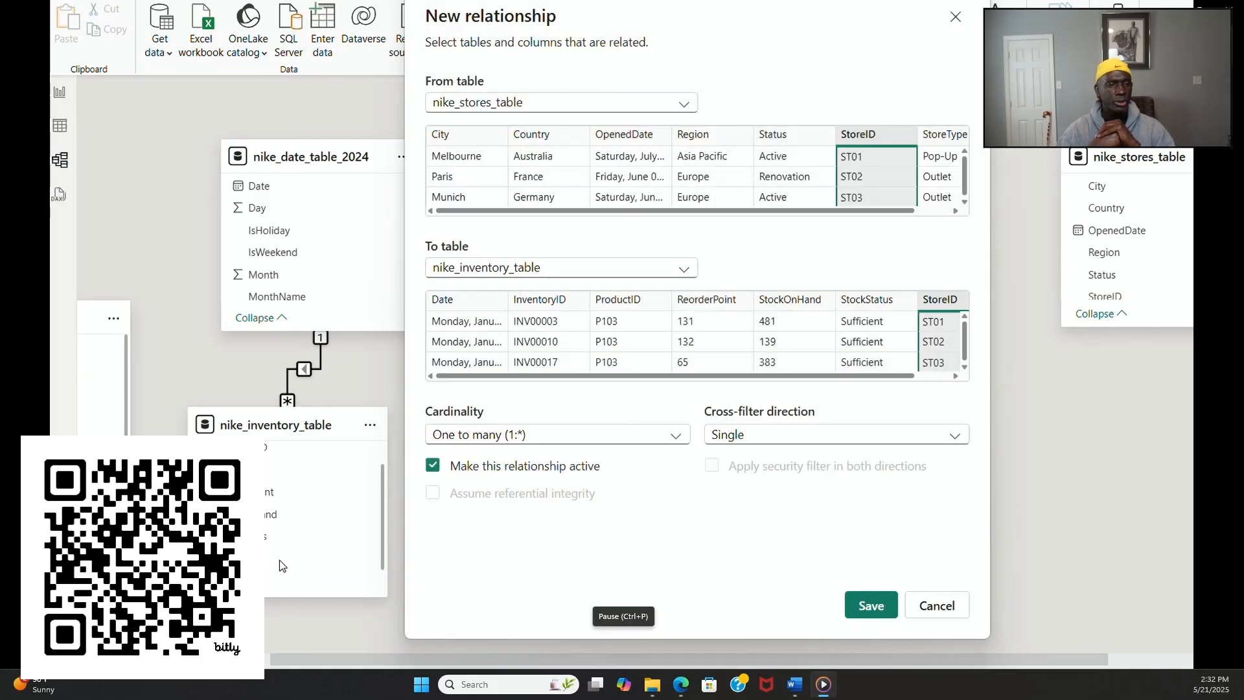
click(866, 604)
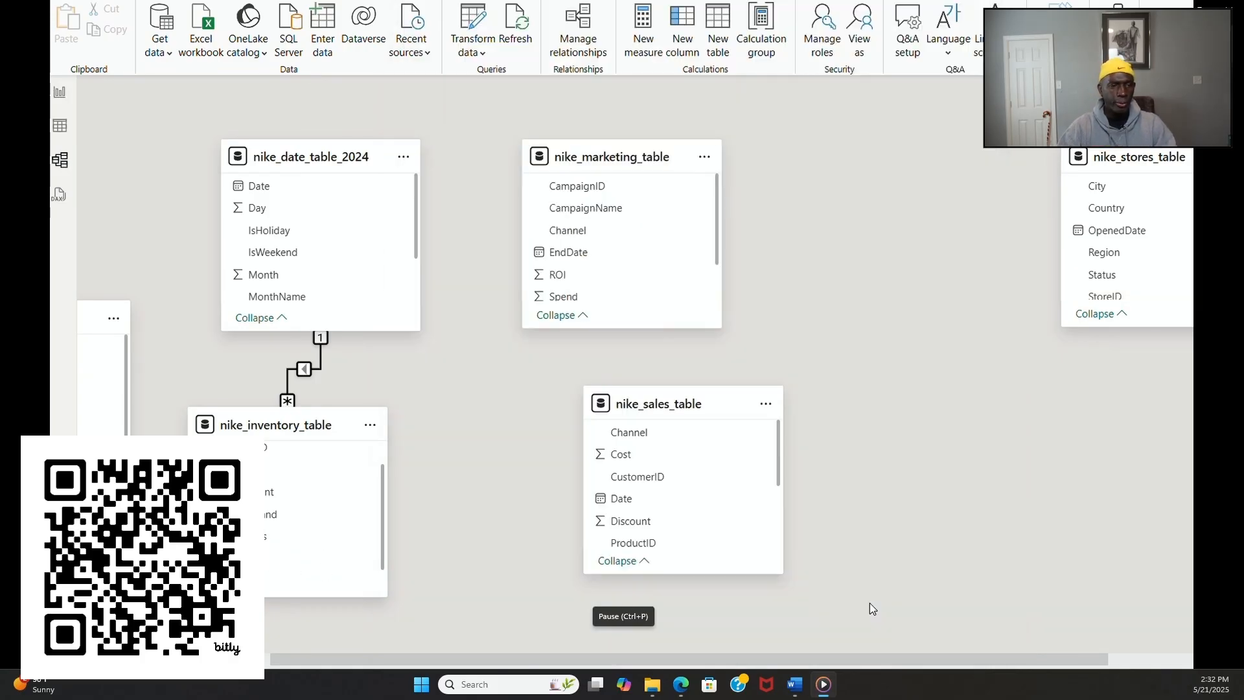
Step: Place nike_stores_table next to the inventory table, moving nike_sales_table and nike_marketing_table out of its way
drag(655, 405, 773, 576)
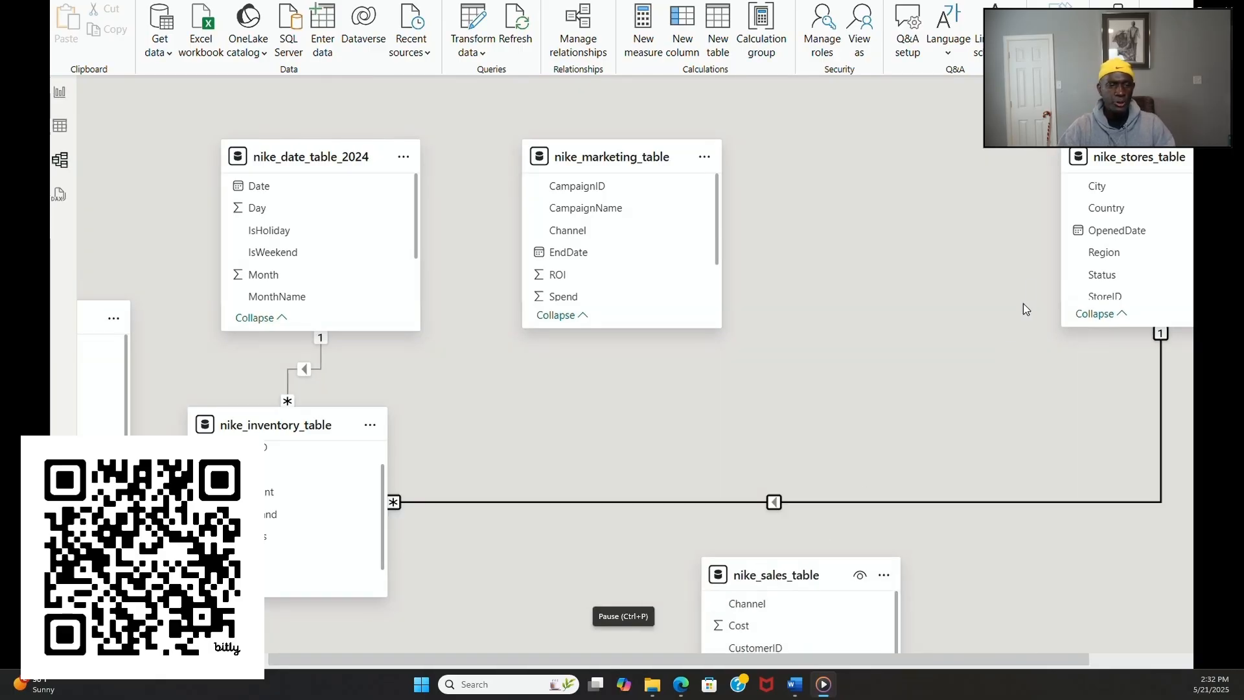
drag(1129, 153, 554, 268)
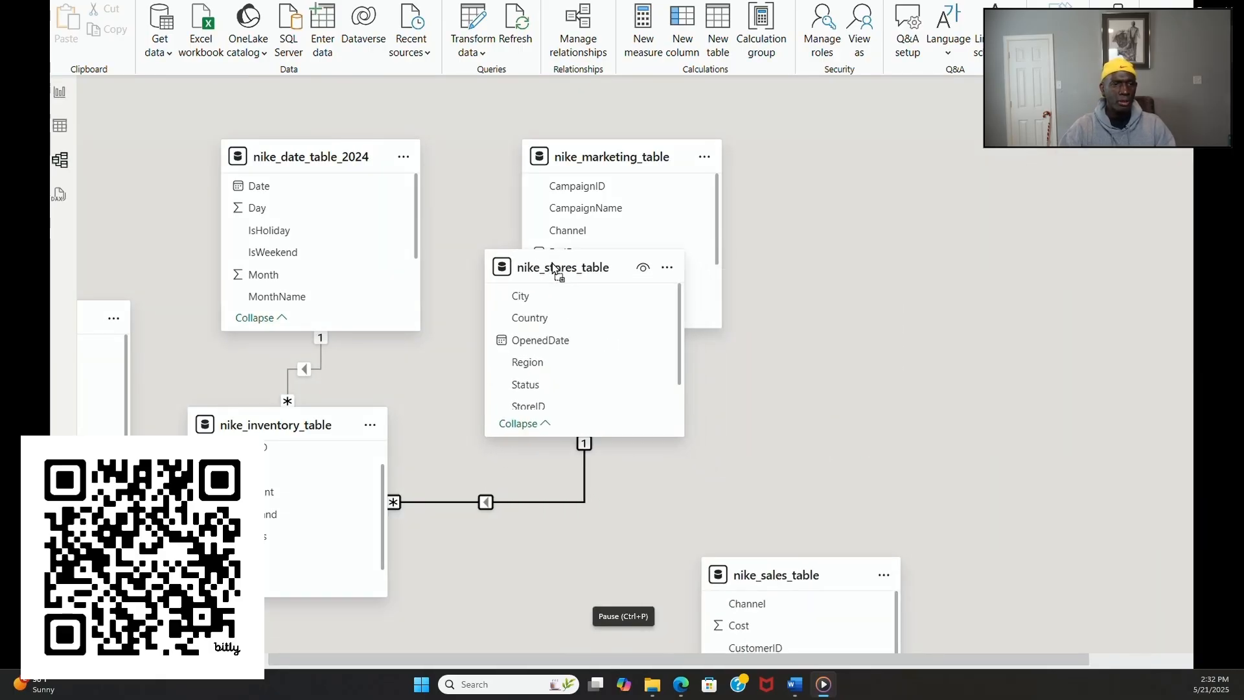
drag(648, 152, 796, 122)
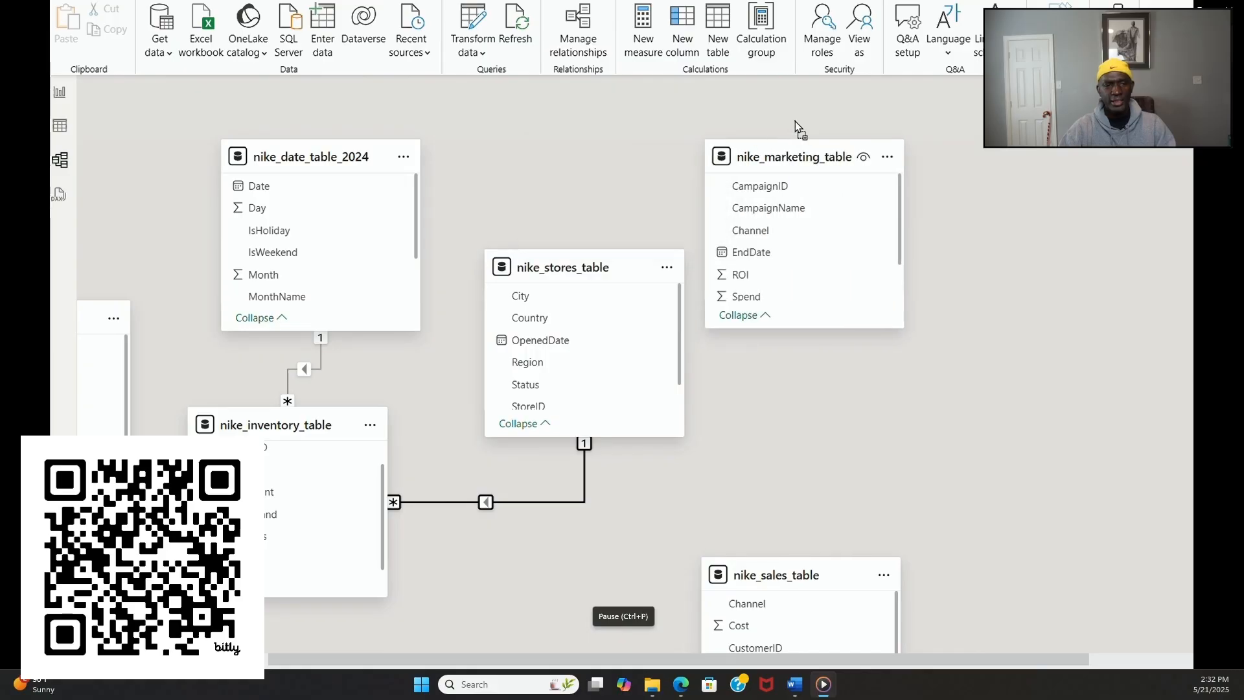
Step: Move nike_customers_table below nike_stores_table and nike_sales_table below nike_products_table
scroll(1112, 592, right, 5)
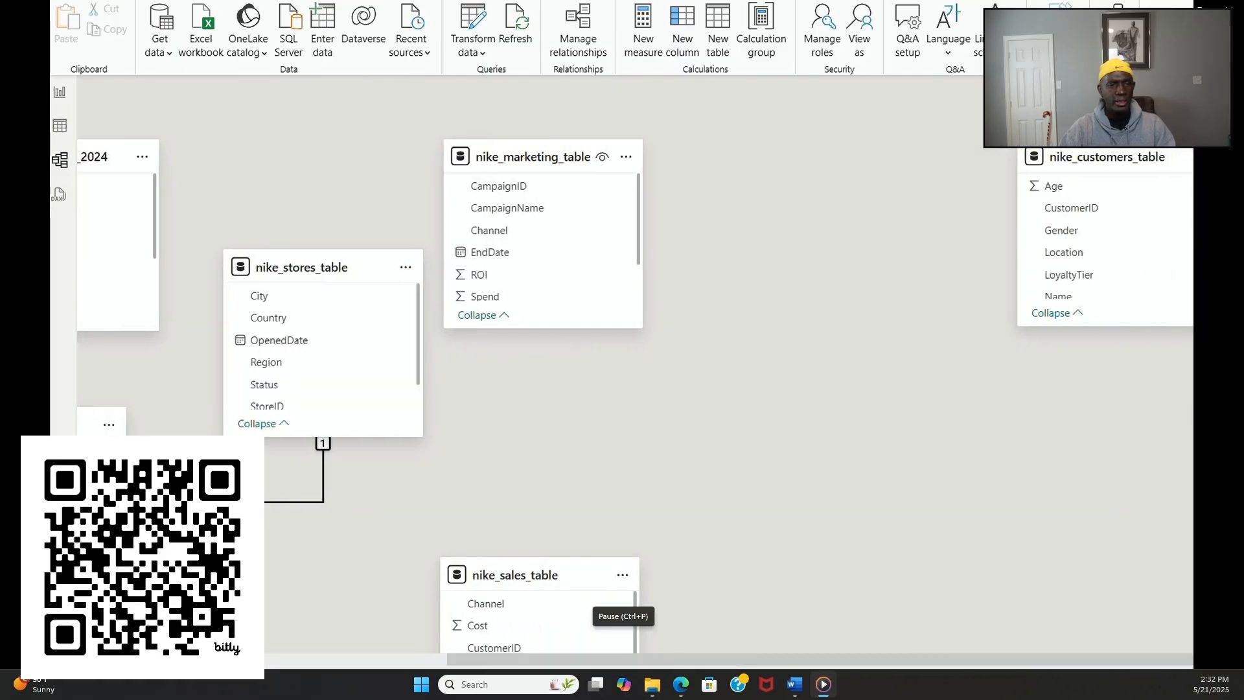
drag(1104, 157, 775, 580)
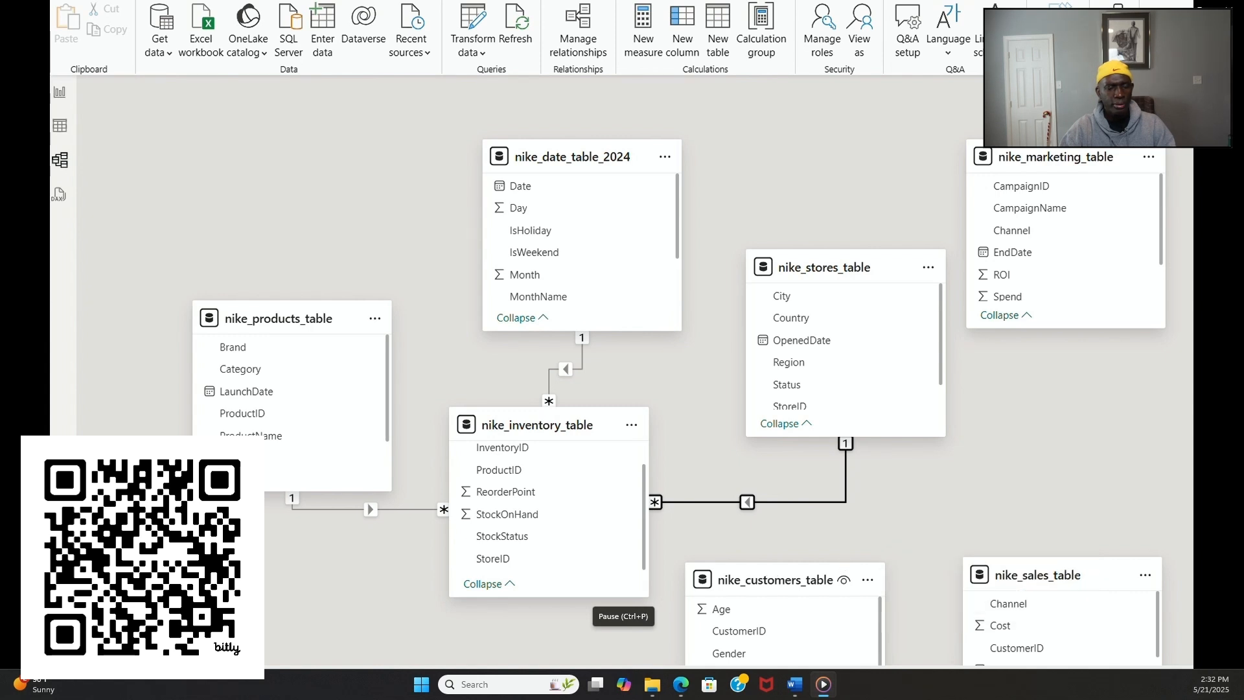
mouse_move(1056, 580)
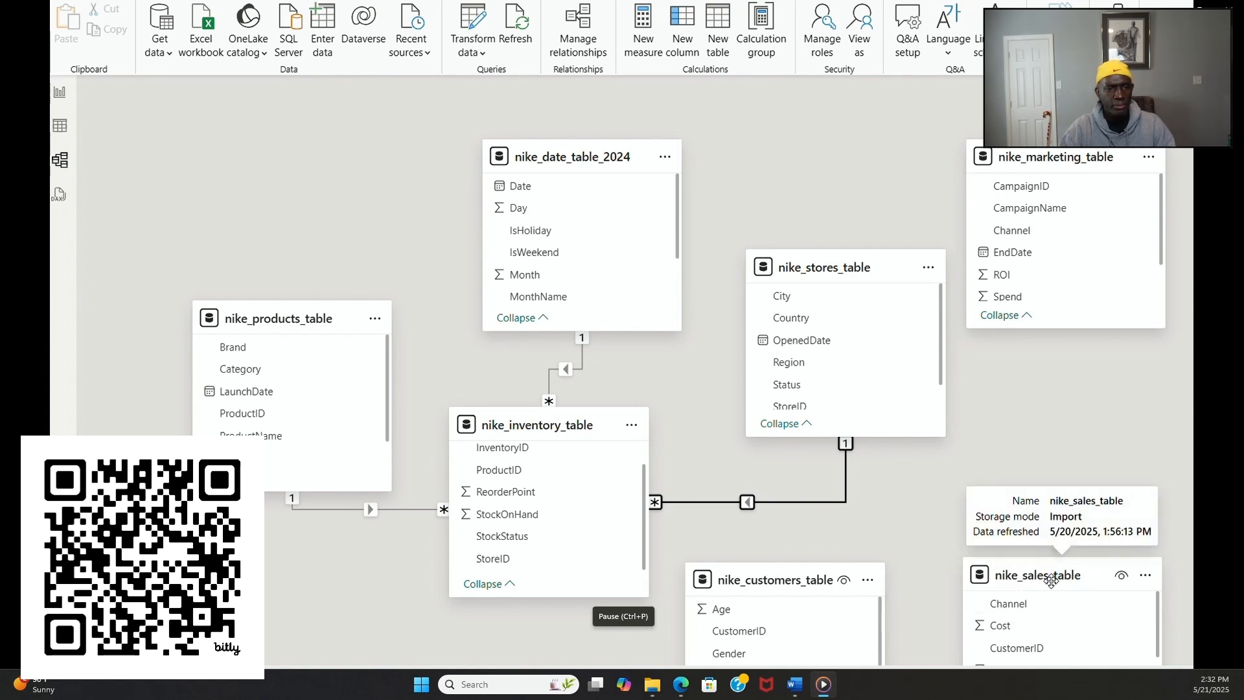
drag(1050, 581, 286, 568)
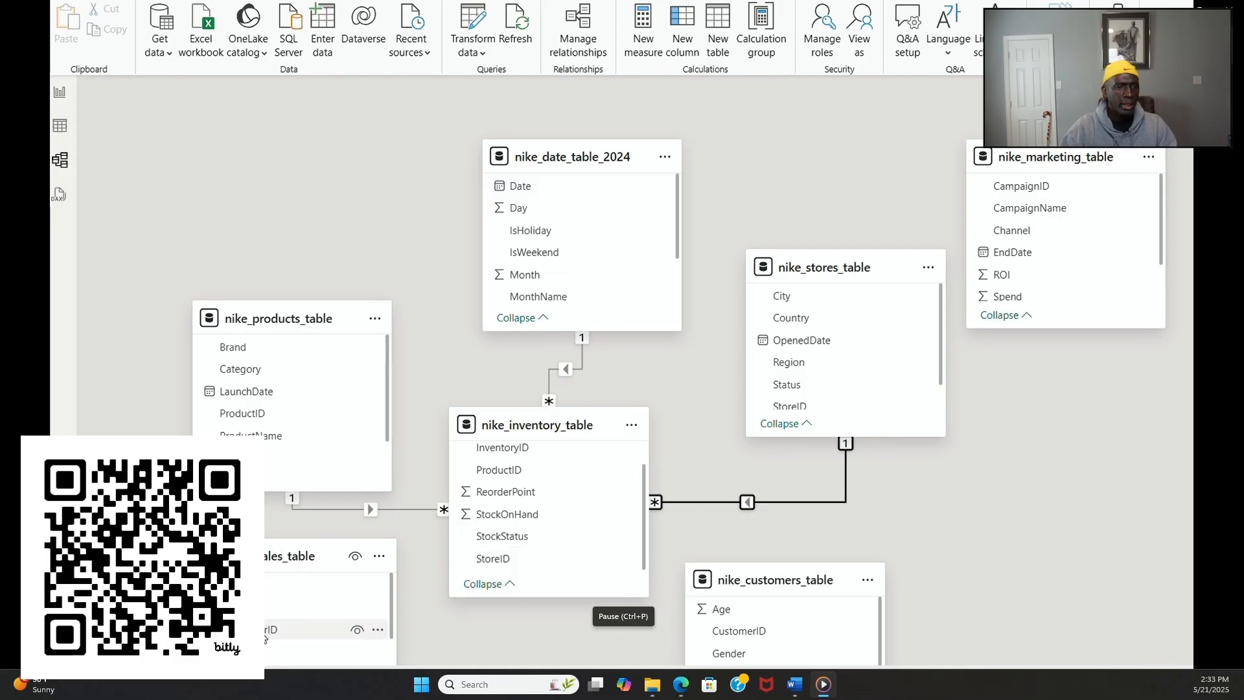
Step: Try to relate nike_sales_table to nike_customers_table on CustomerID
drag(266, 632, 775, 642)
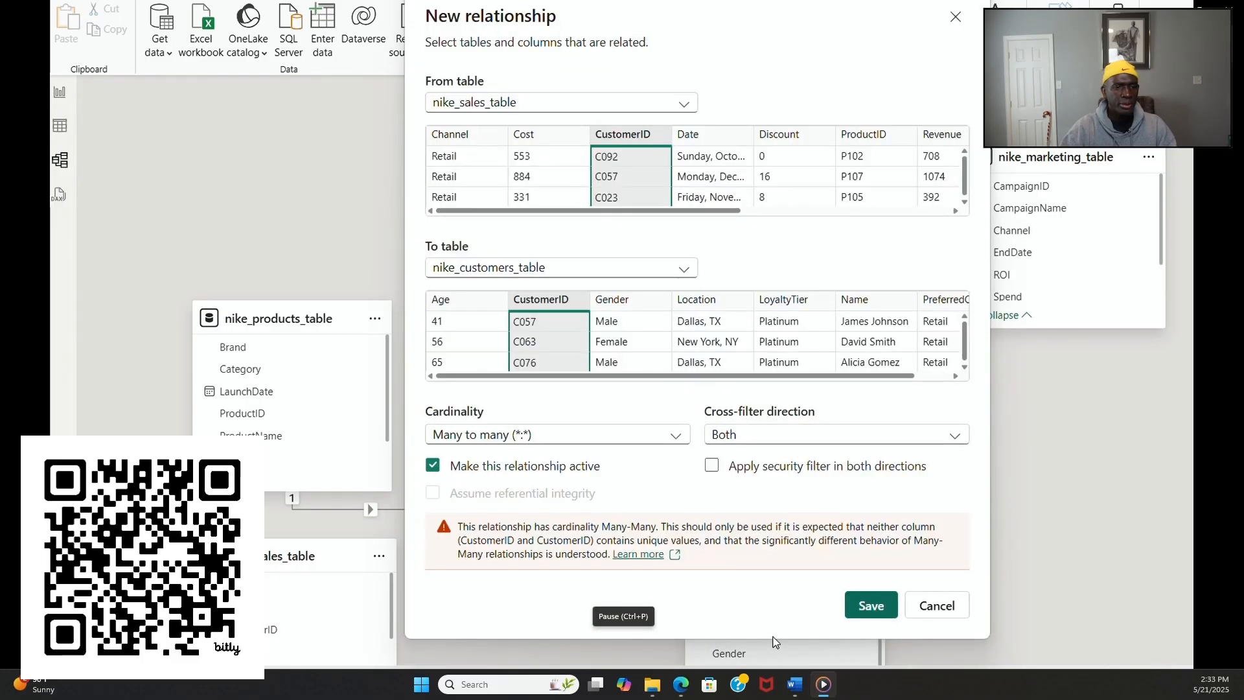
click(959, 616)
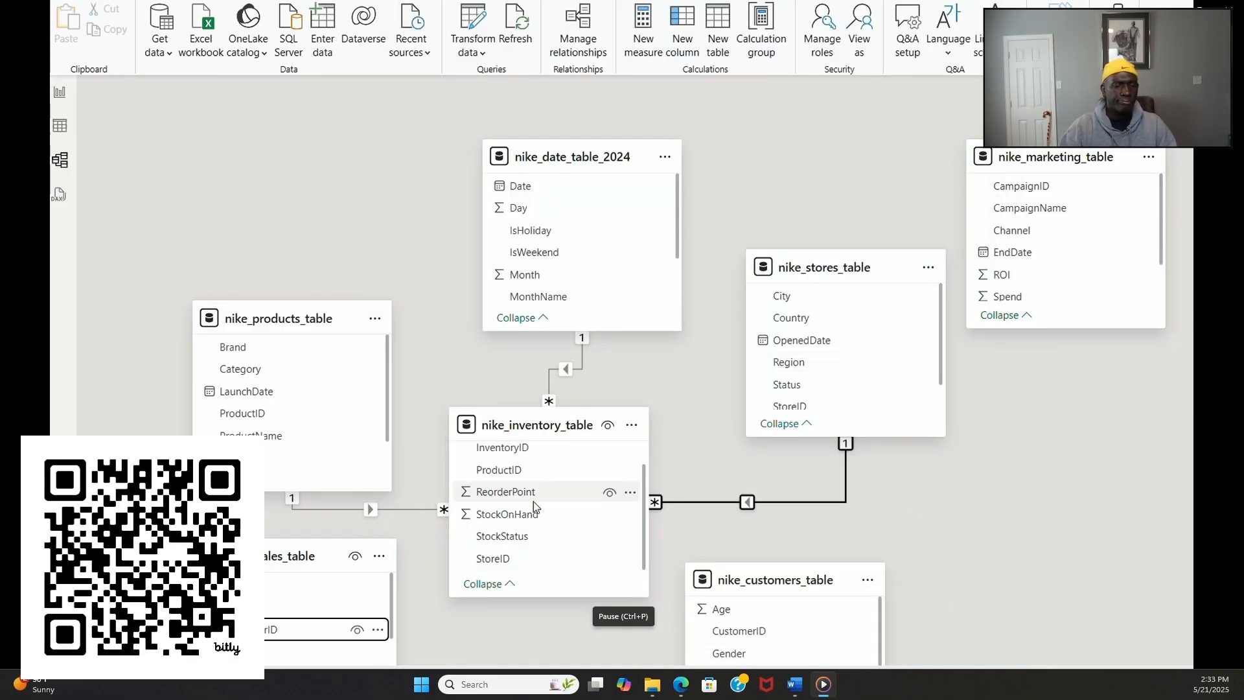
scroll(290, 619, down, 2)
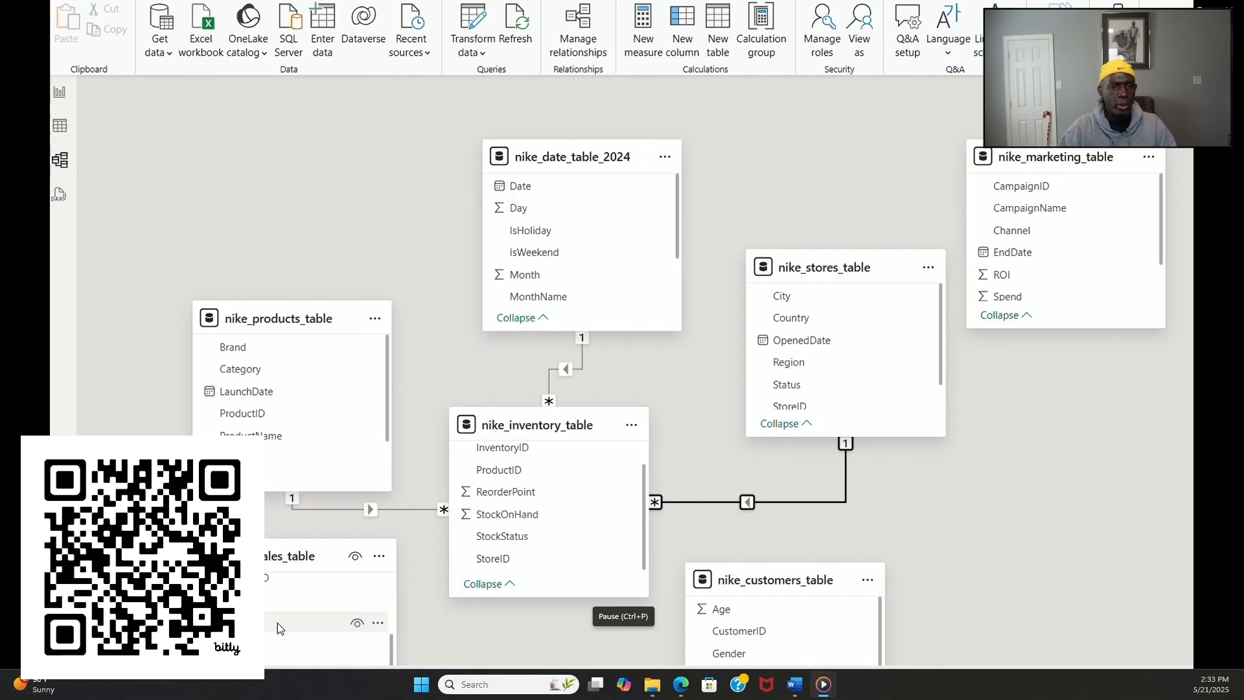
drag(278, 641, 837, 382)
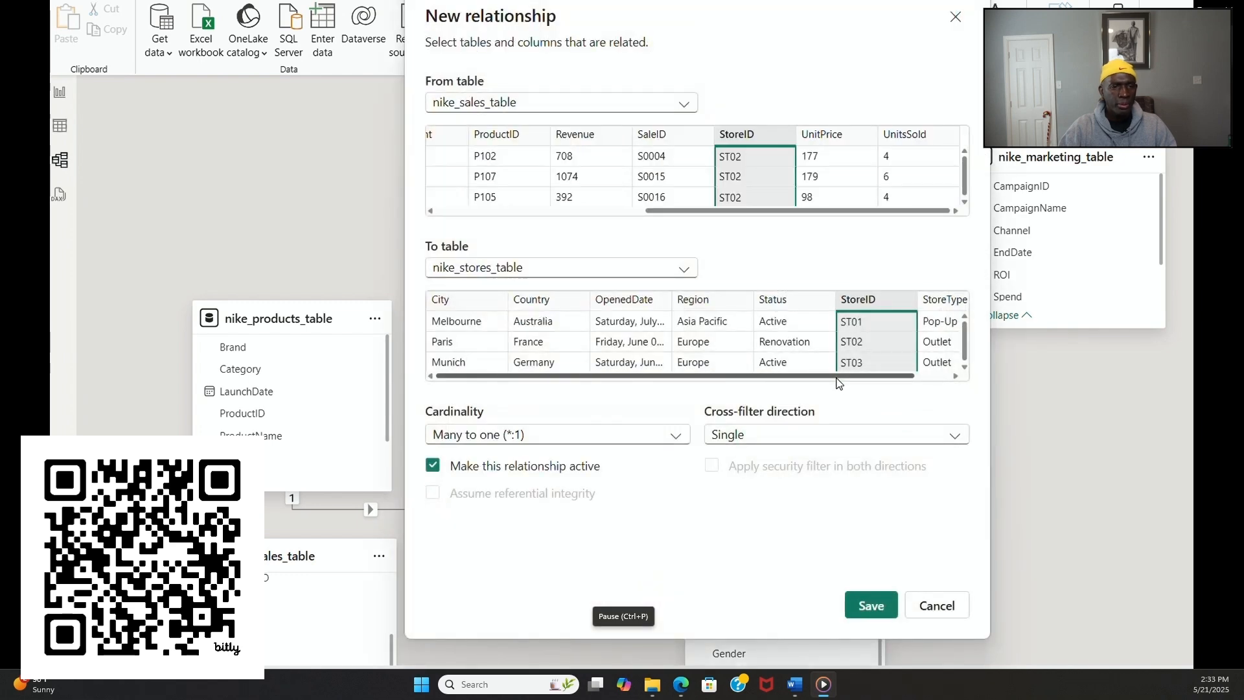
click(936, 605)
scroll(875, 473, down, 1)
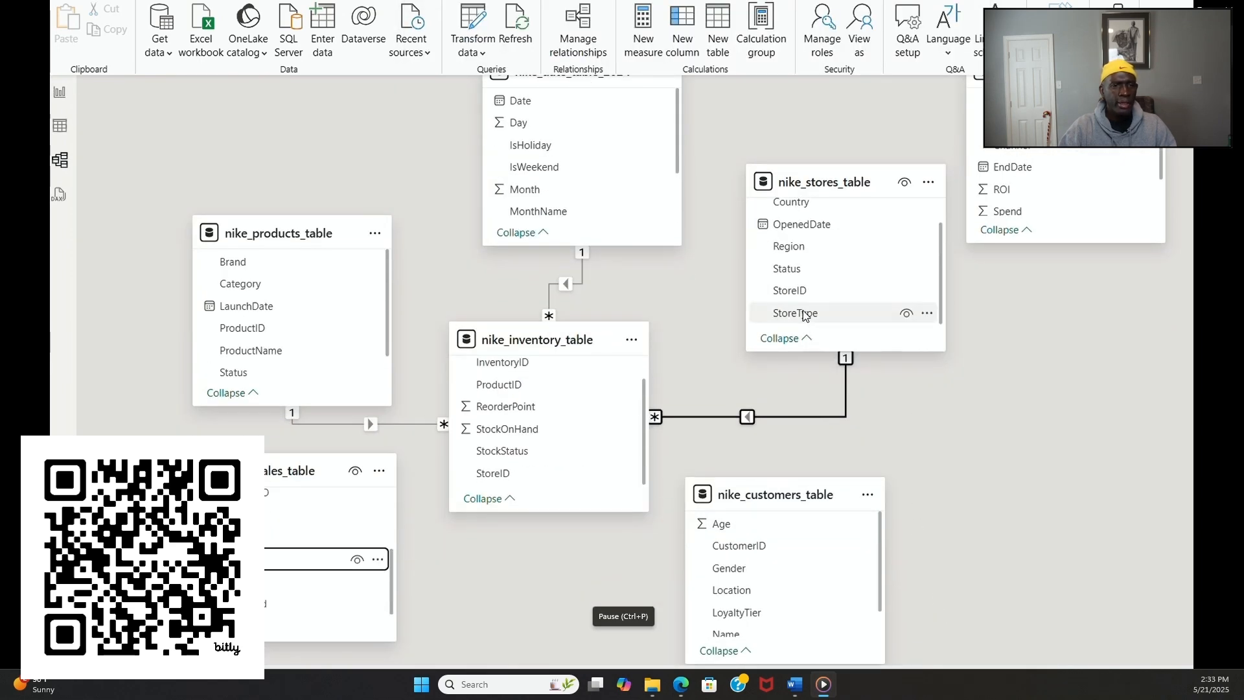
drag(806, 312, 295, 558)
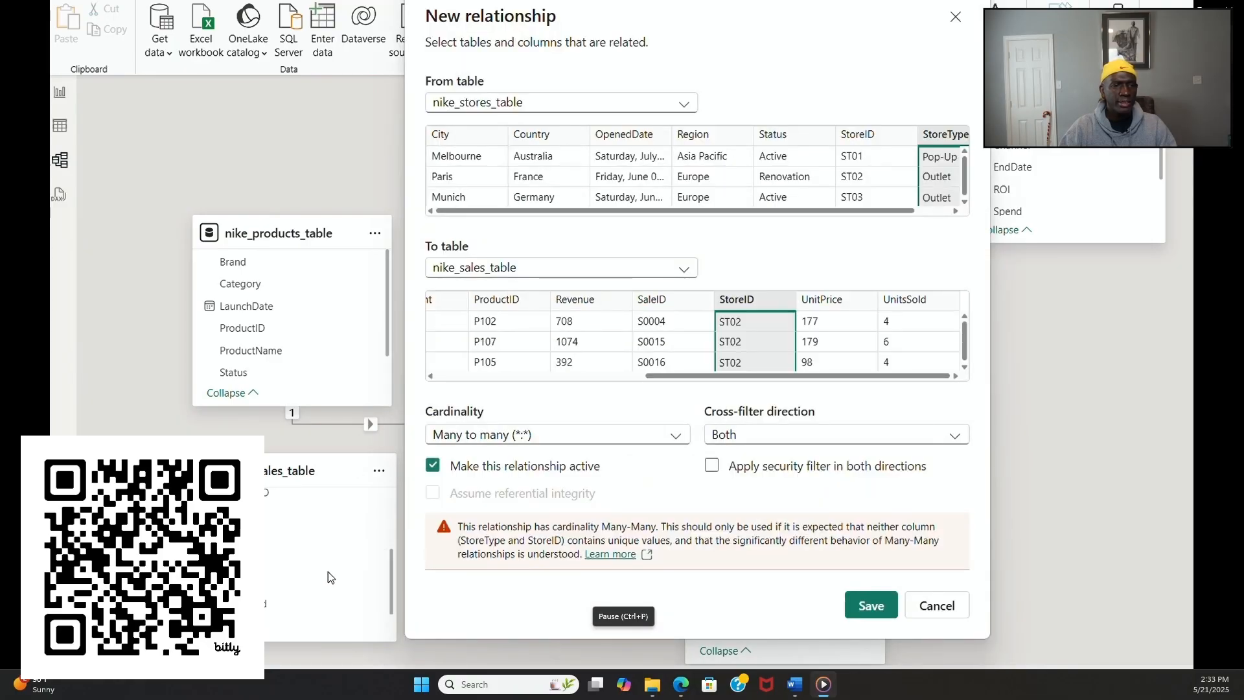
click(960, 608)
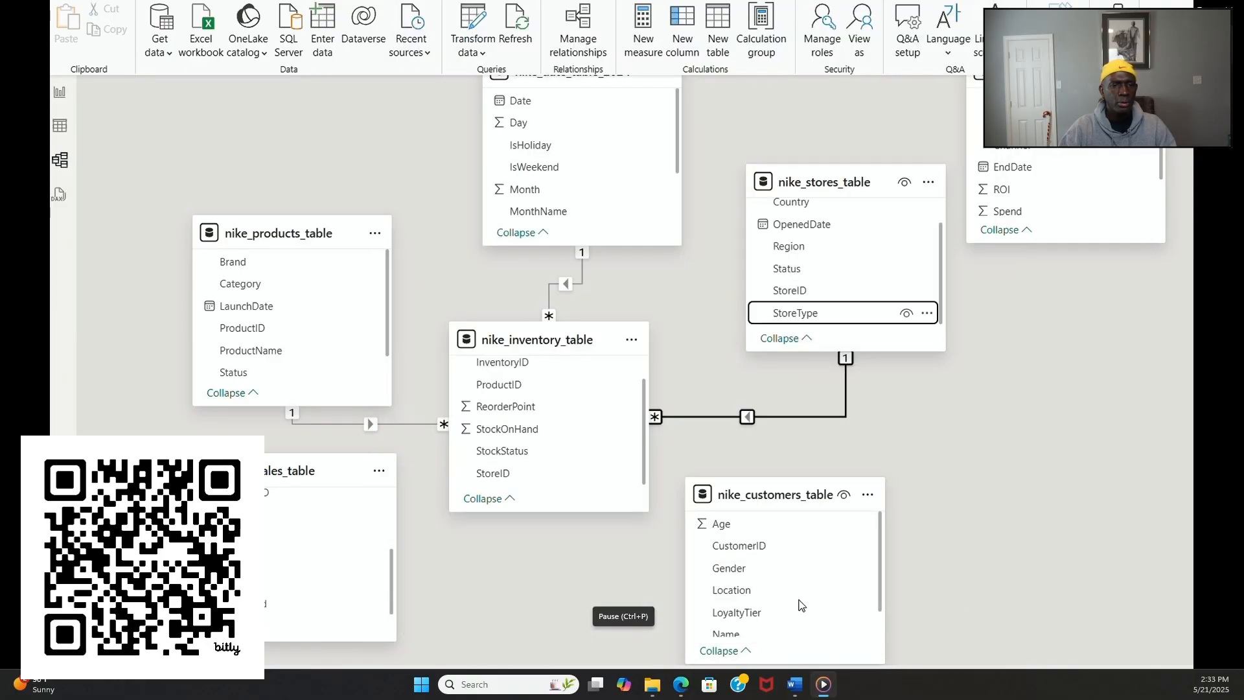
drag(236, 559, 807, 294)
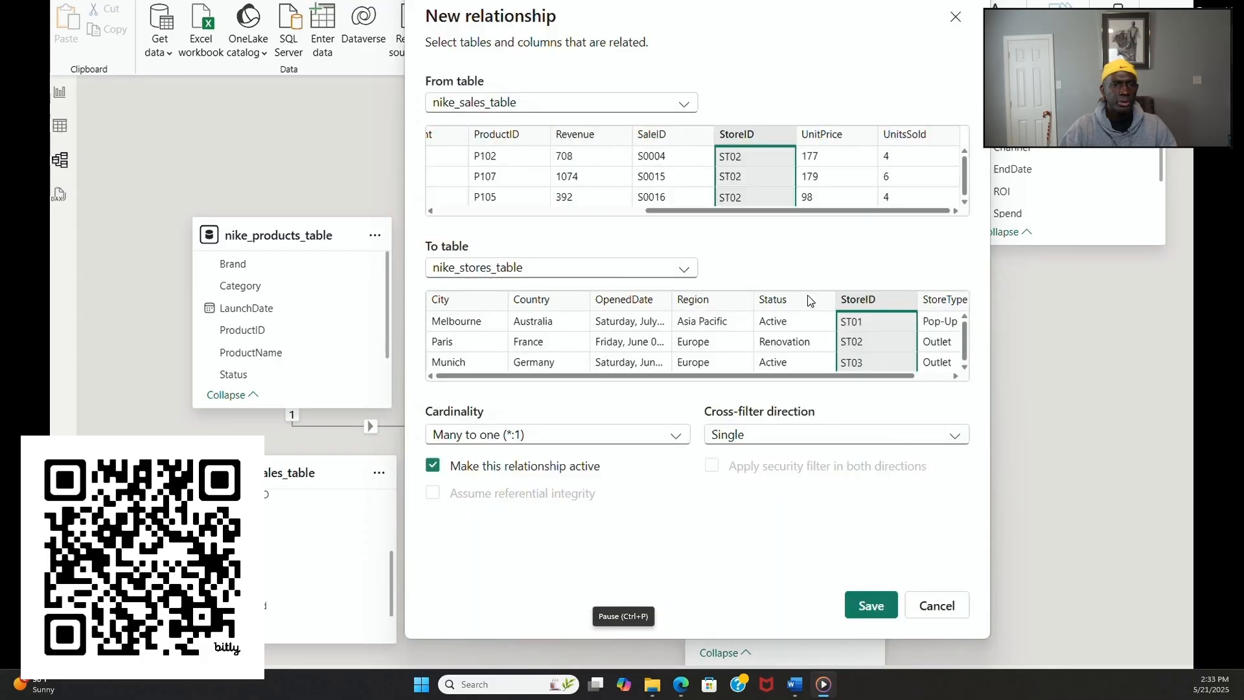
click(936, 606)
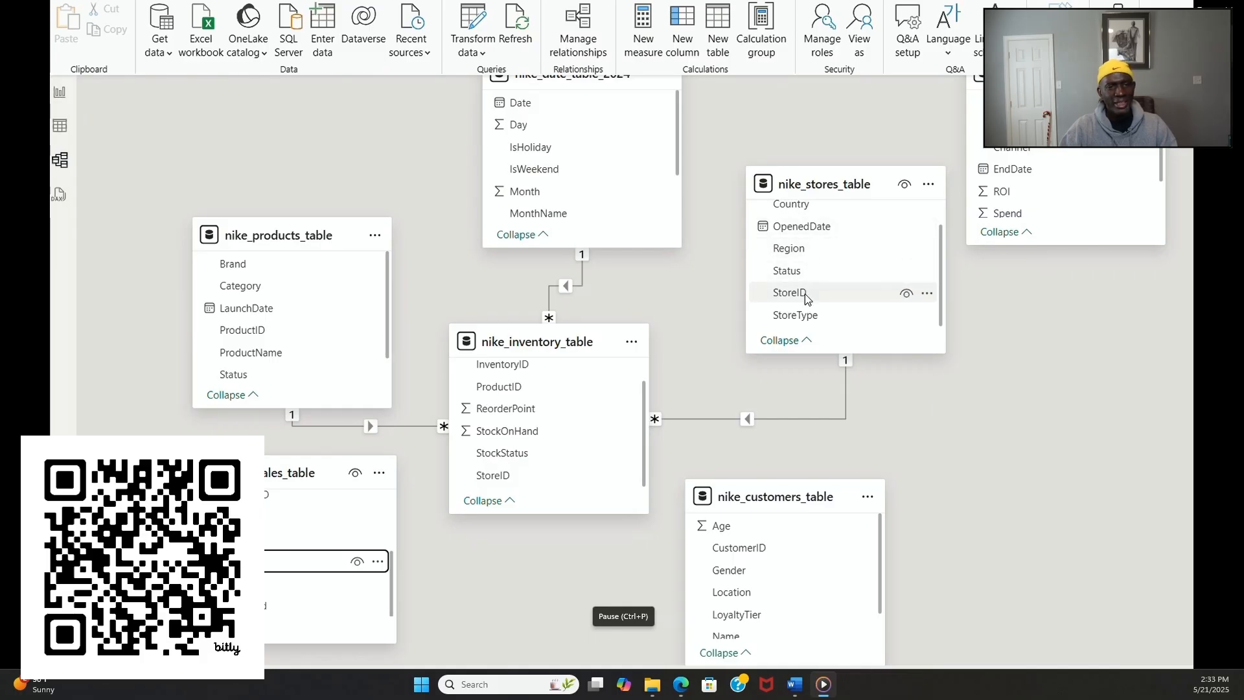
Step: Create a one-to-many relationship from nike_stores_table to nike_sales_table on StoreID and place the sales table beside nike_customers_table
drag(805, 293, 266, 565)
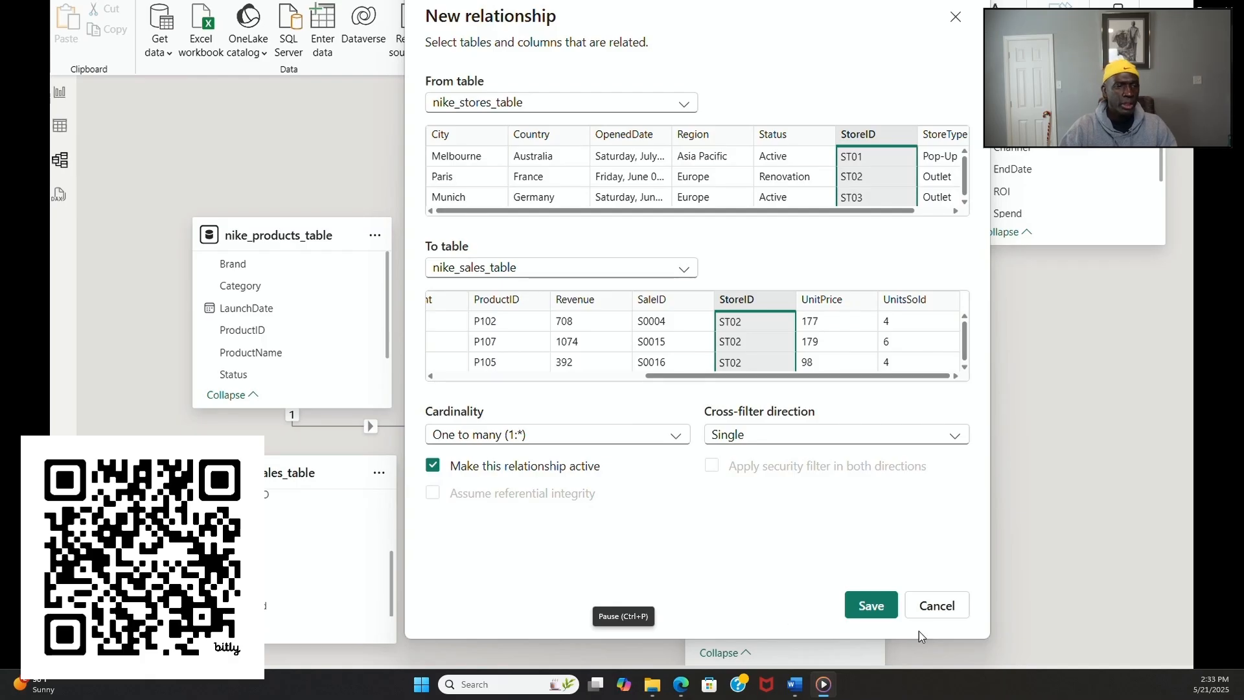
click(876, 606)
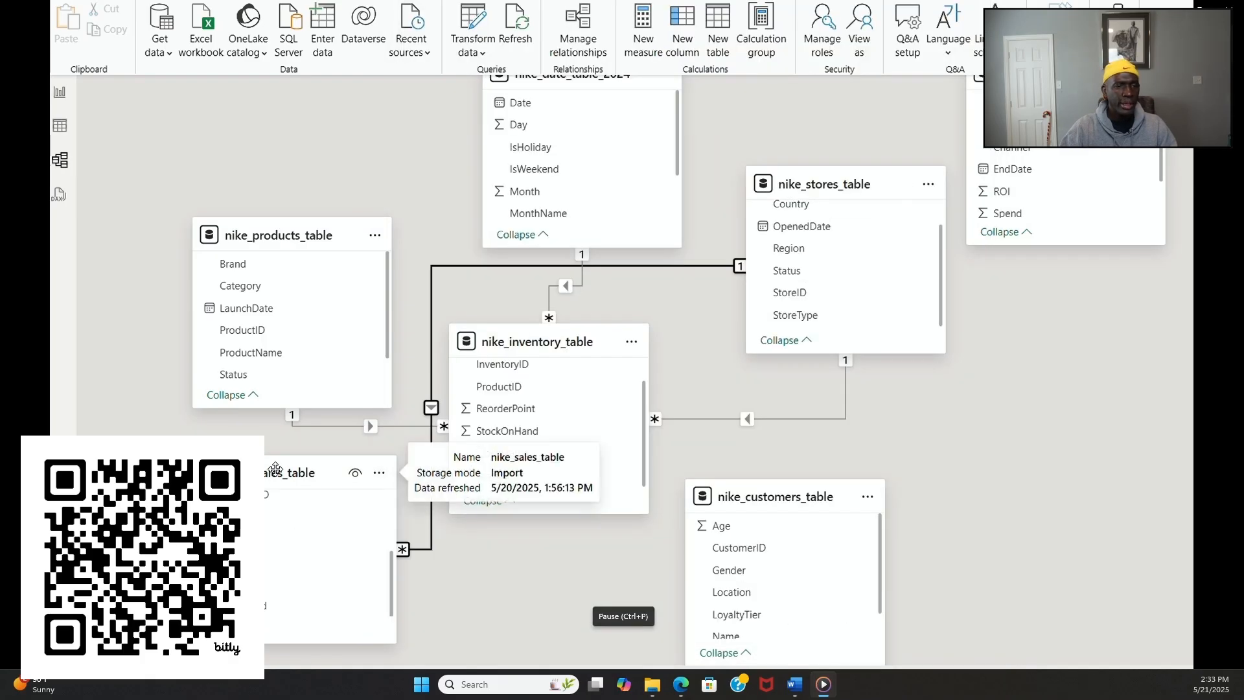
drag(275, 468, 1001, 439)
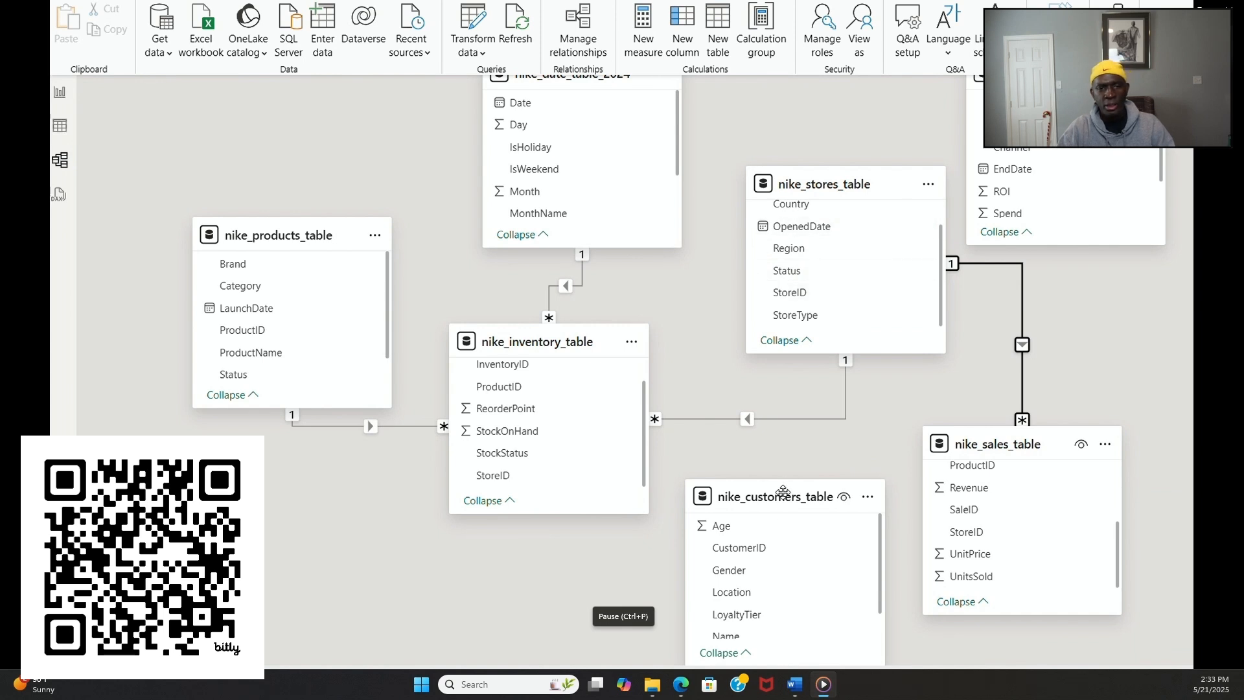
Step: Try to relate nike_customers_table to nike_sales_table on CustomerID
scroll(988, 563, up, 2)
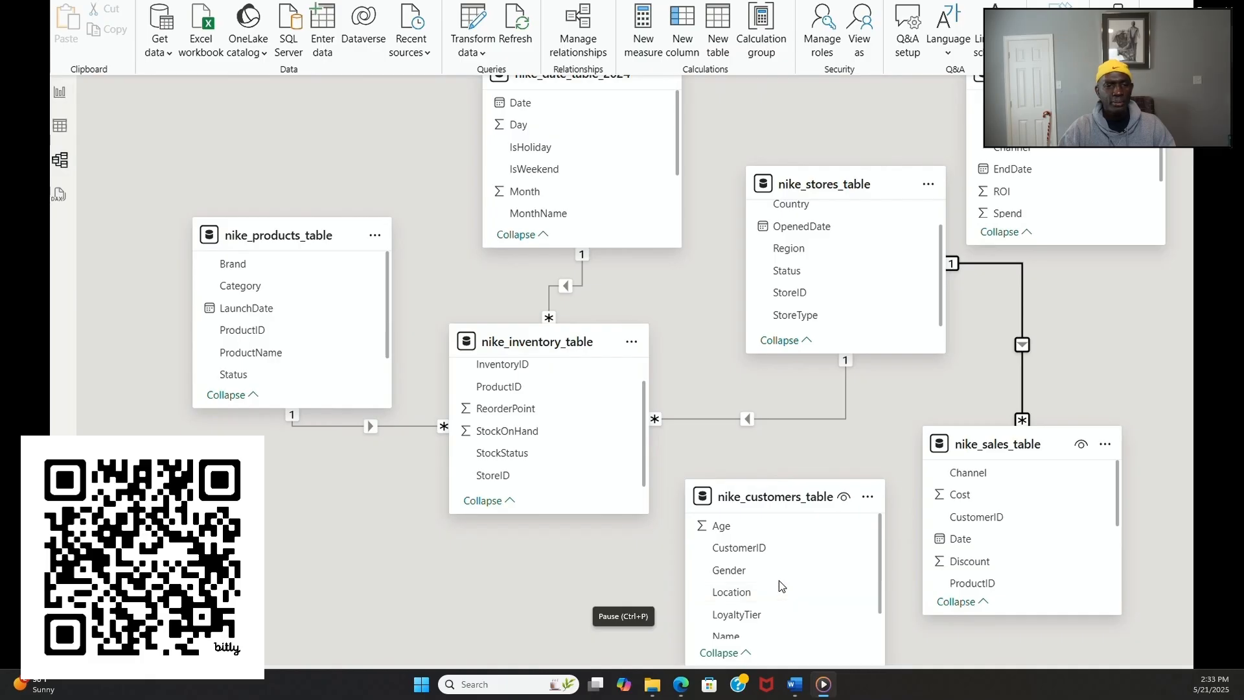
drag(777, 547, 982, 528)
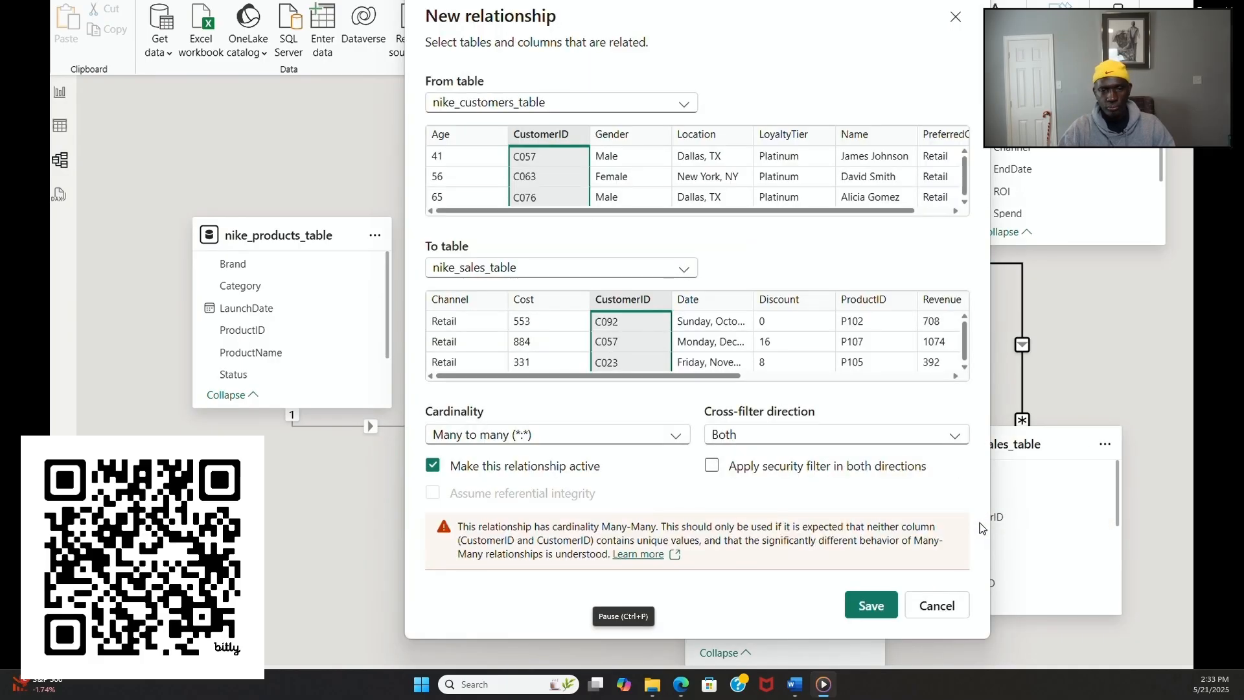
click(938, 606)
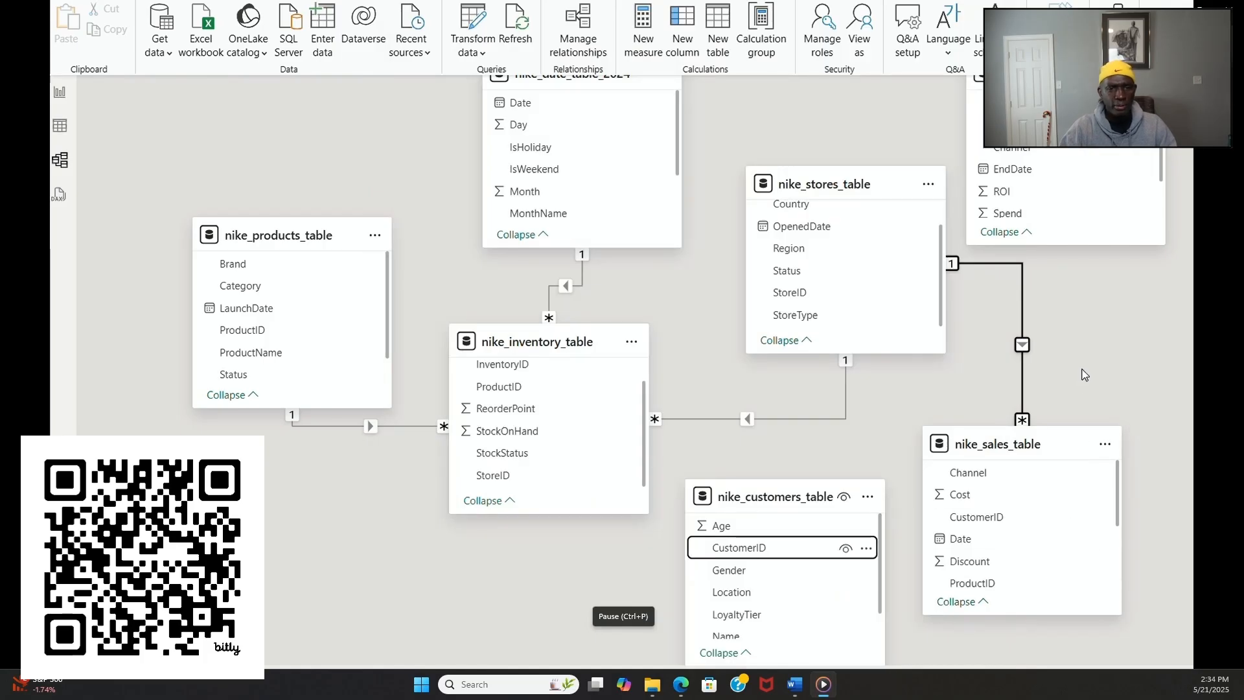
Step: Move nike_customers_table below nike_products_table and shift nike_inventory_table slightly lower in the diagram
scroll(1113, 309, up, 2)
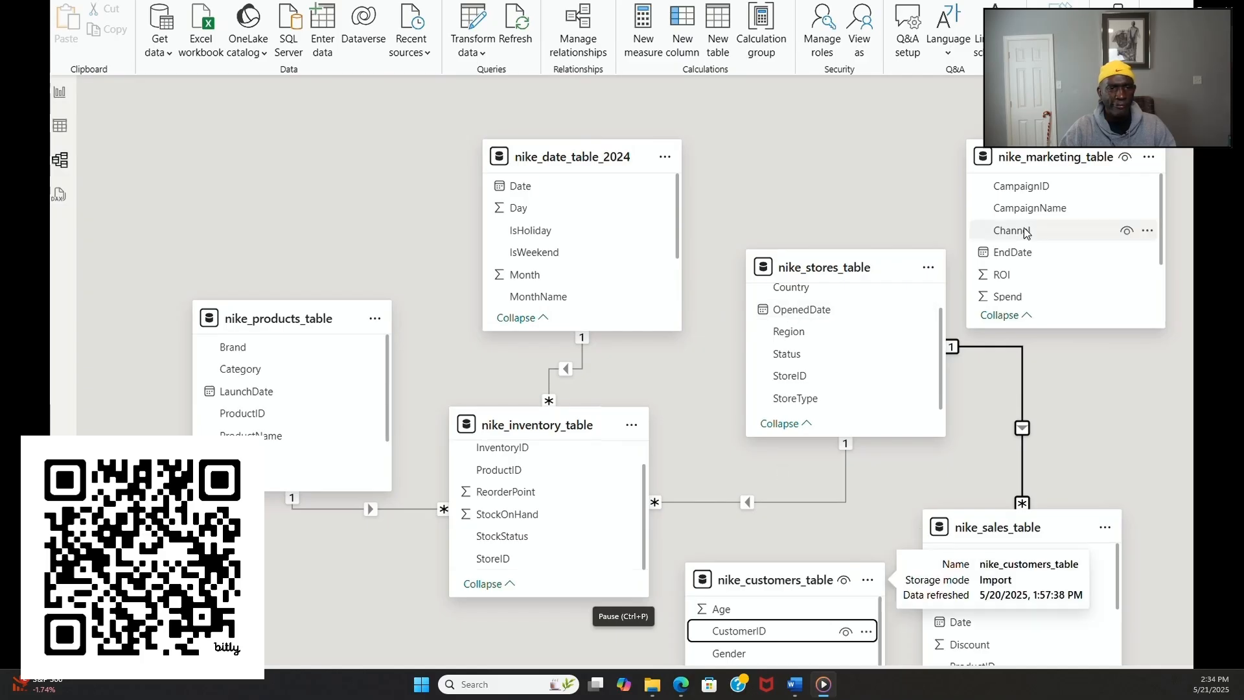
scroll(1038, 250, down, 2)
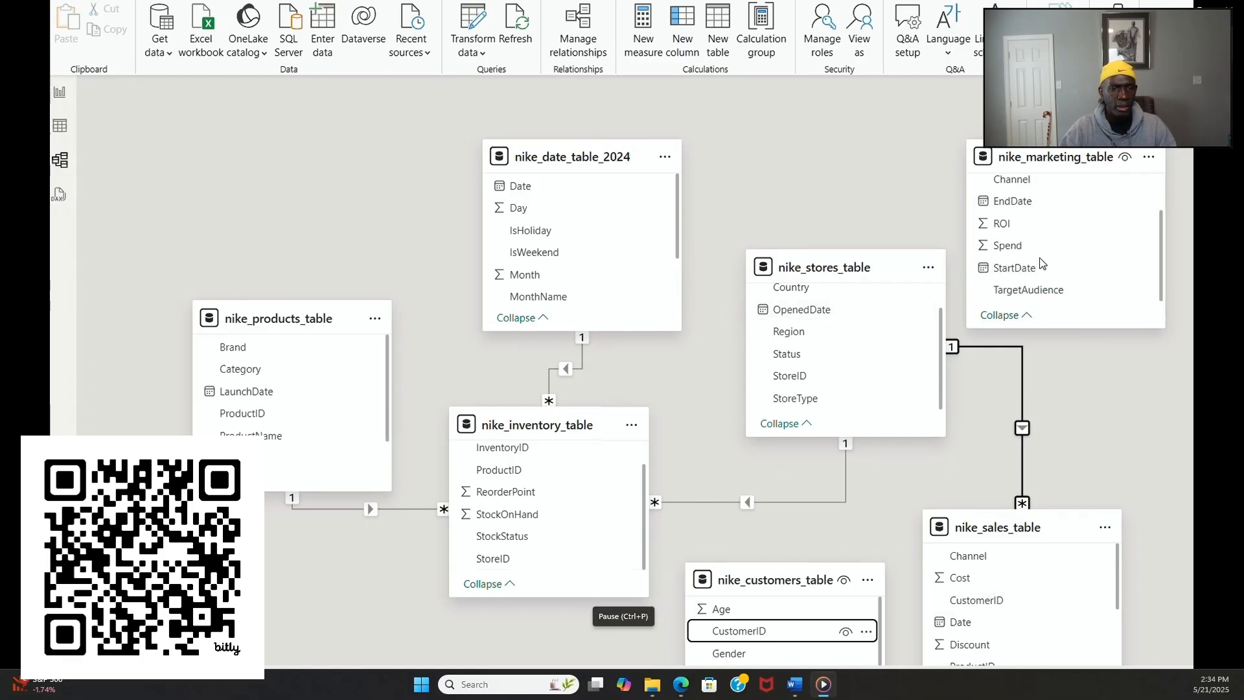
scroll(1039, 258, down, 4)
scroll(1120, 239, up, 4)
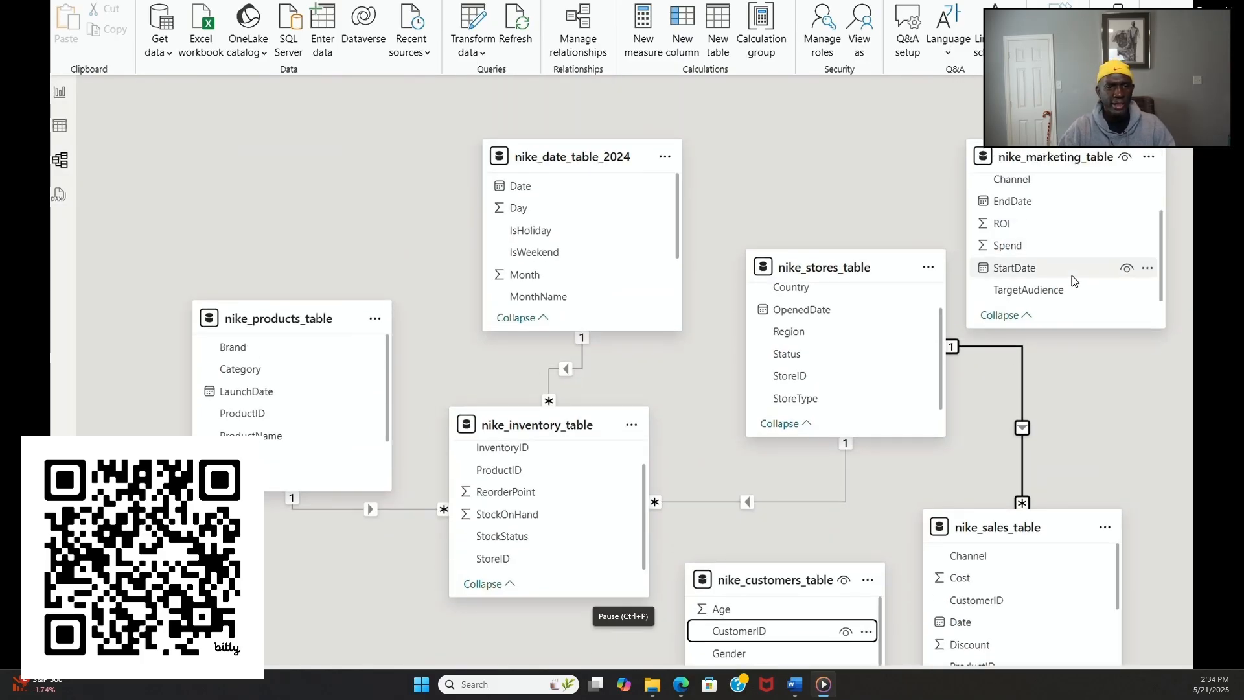
scroll(1072, 274, up, 2)
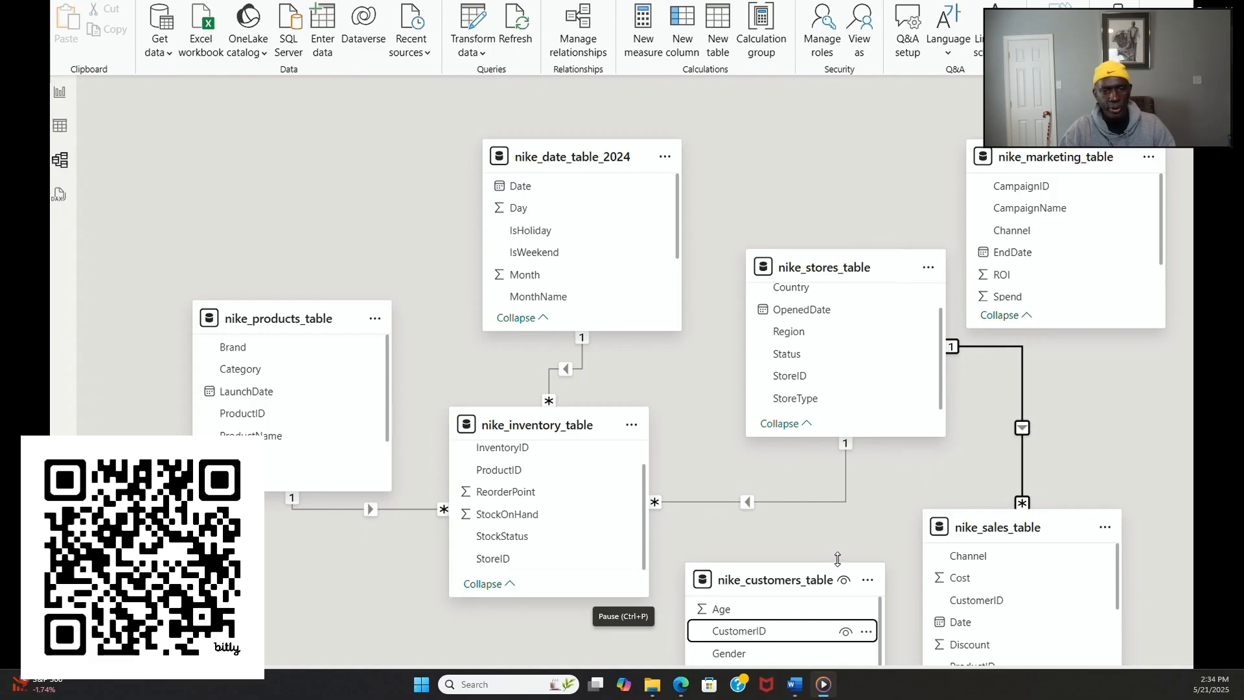
scroll(851, 525, down, 2)
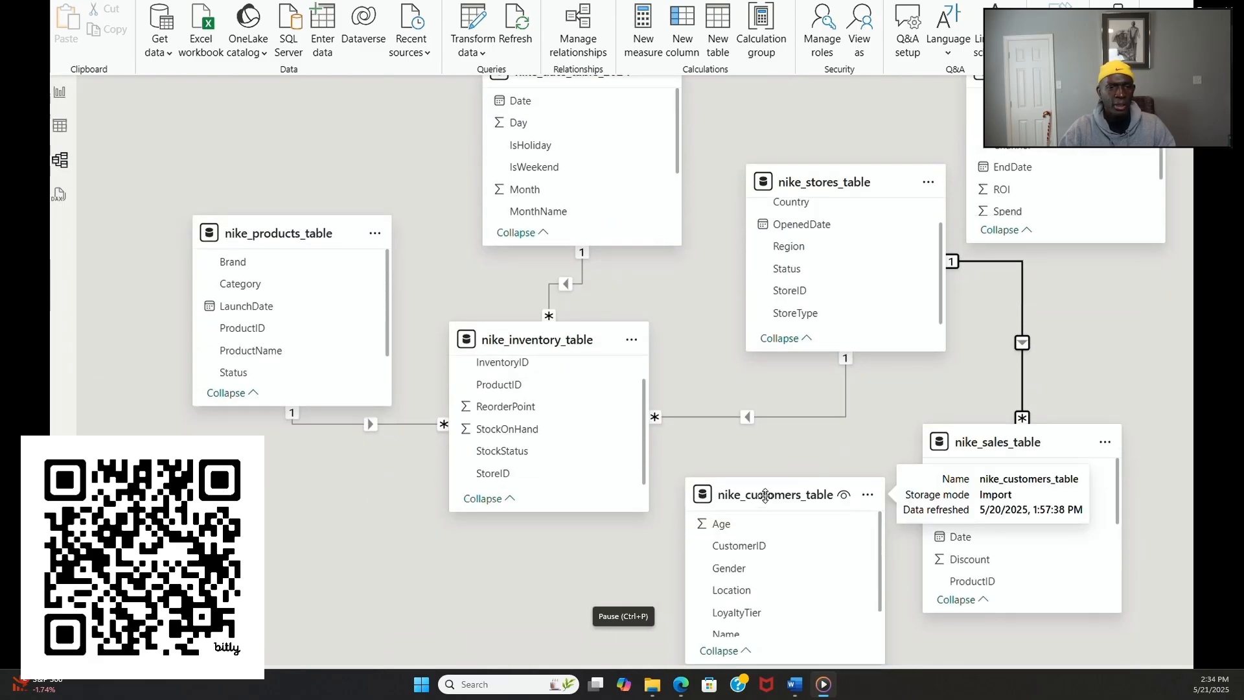
drag(746, 503, 231, 517)
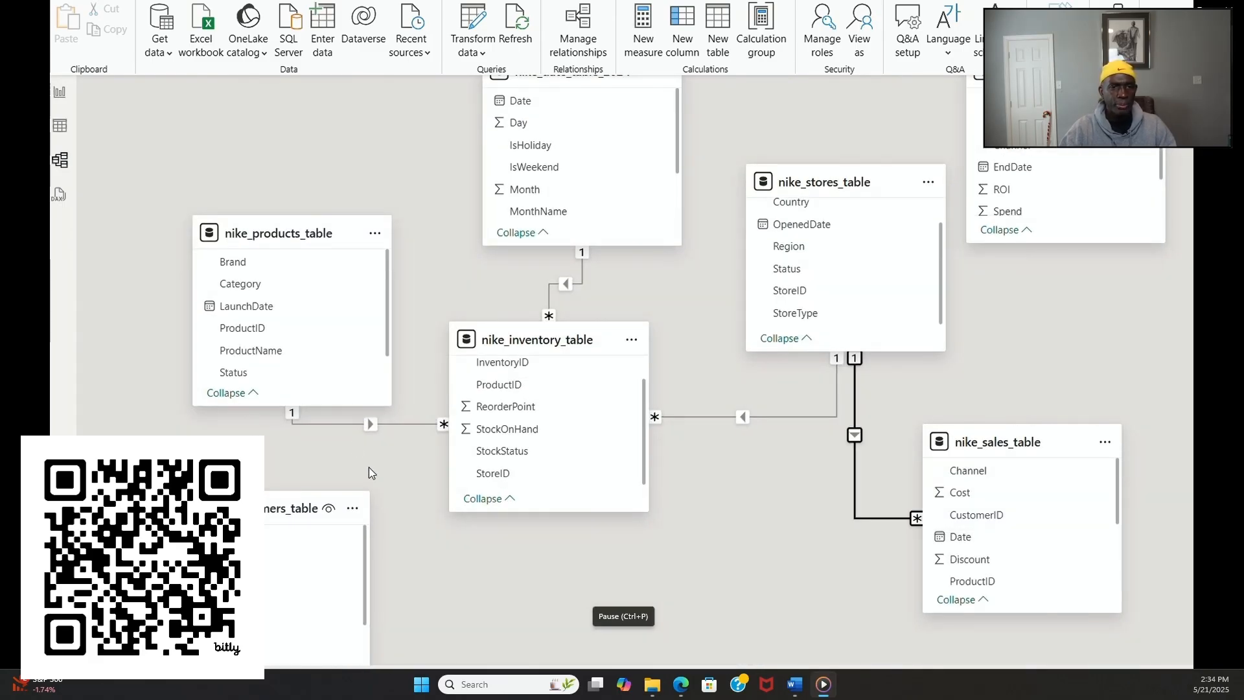
click(998, 442)
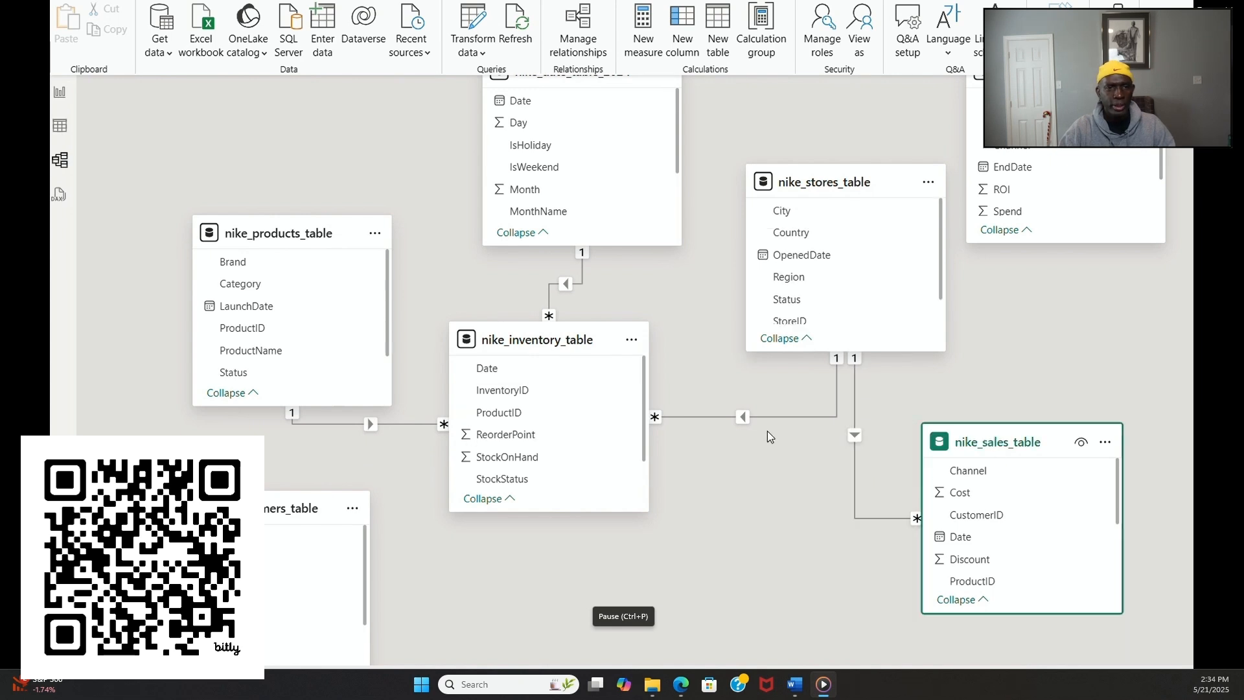
drag(523, 339, 532, 394)
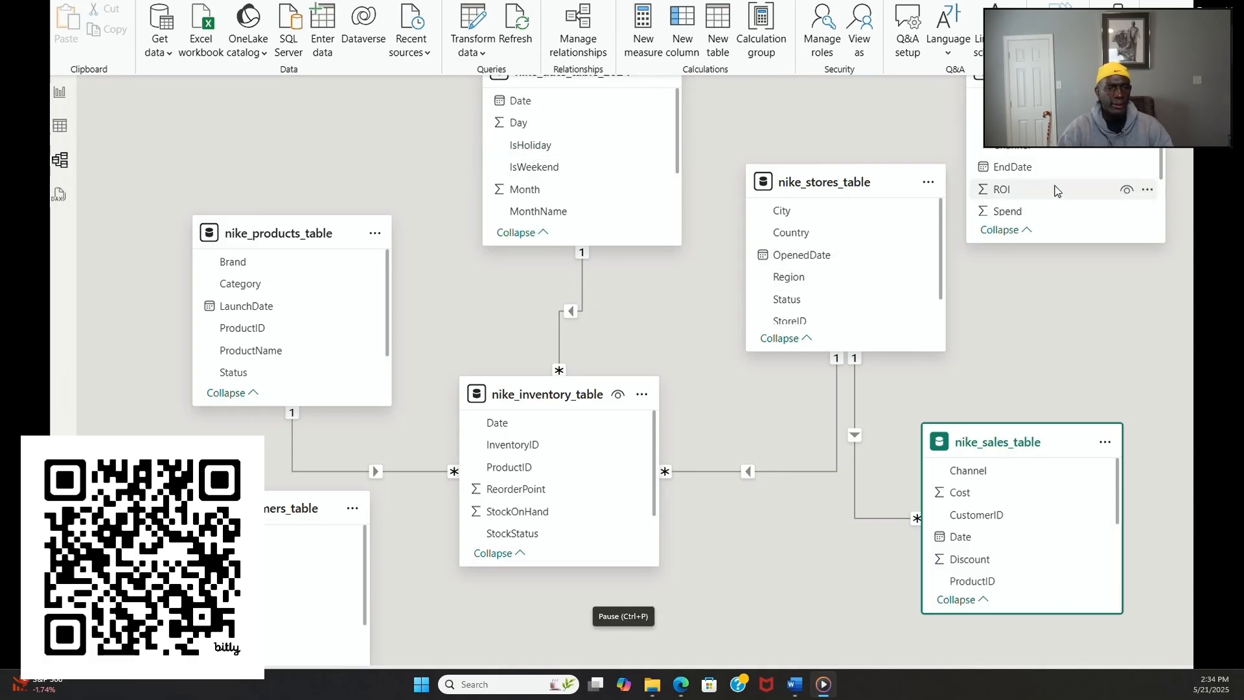
Step: Create a one-to-many relationship from Date in nike_date_table_2024 to StartDate in nike_marketing_table
scroll(1058, 191, up, 3)
scroll(1072, 232, down, 2)
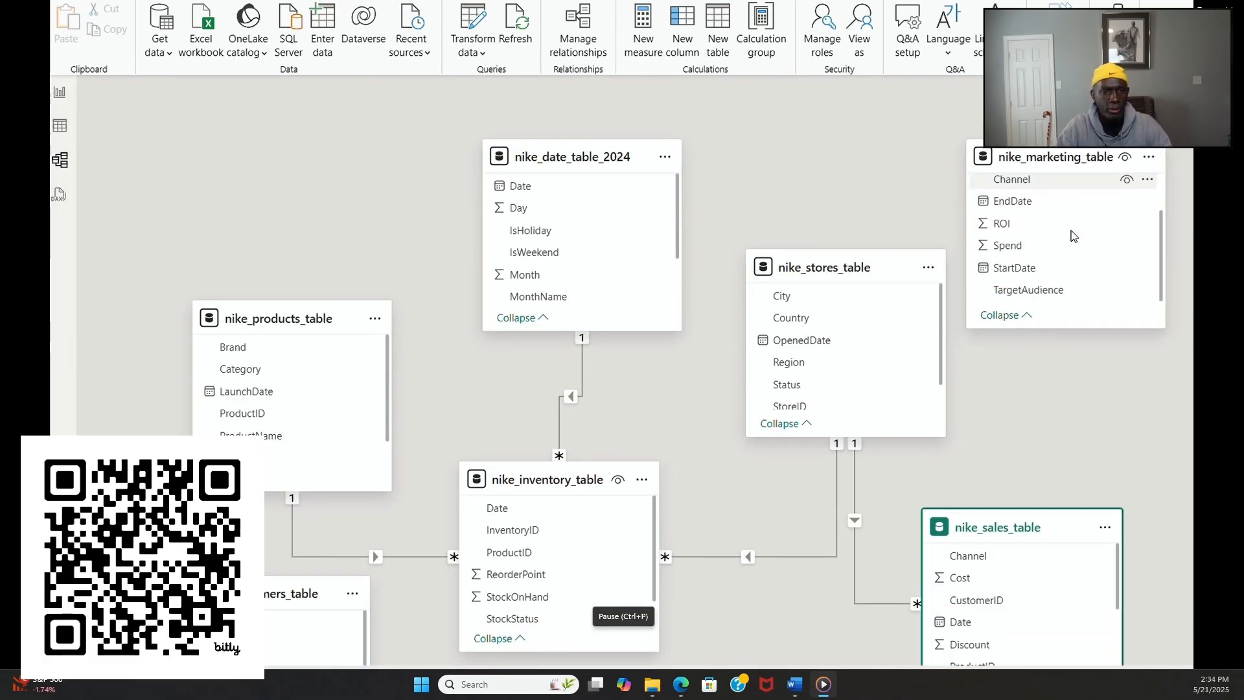
scroll(1072, 235, up, 2)
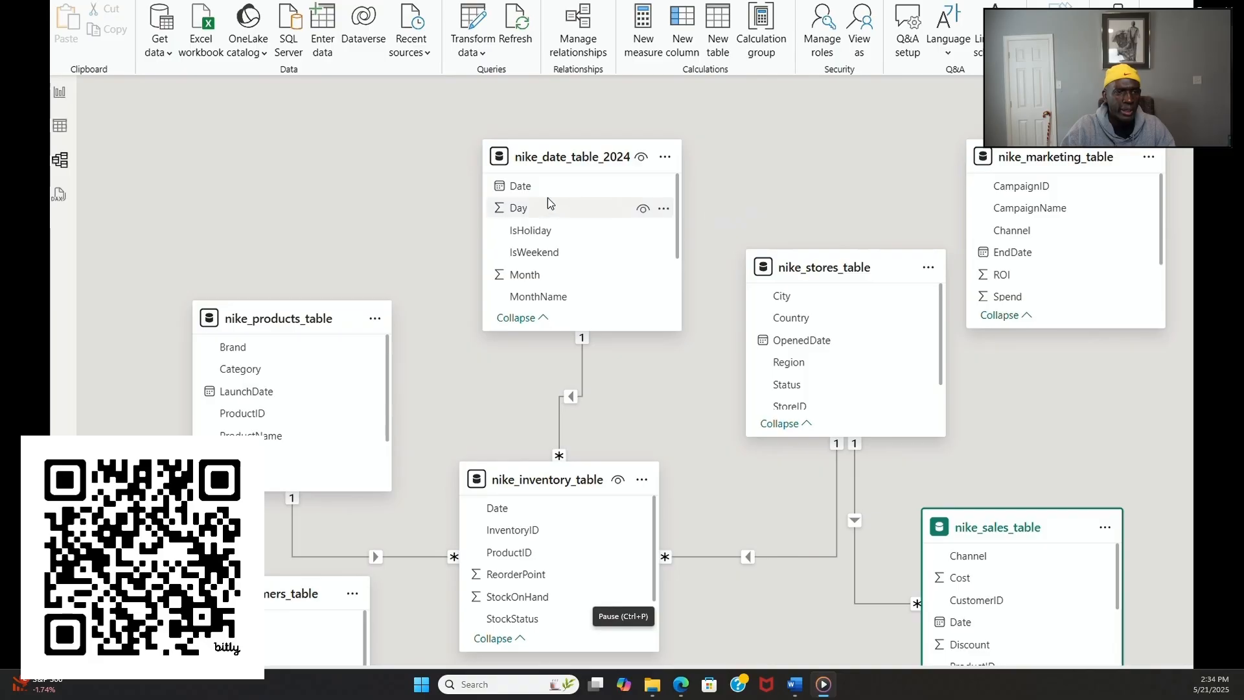
scroll(1101, 227, down, 2)
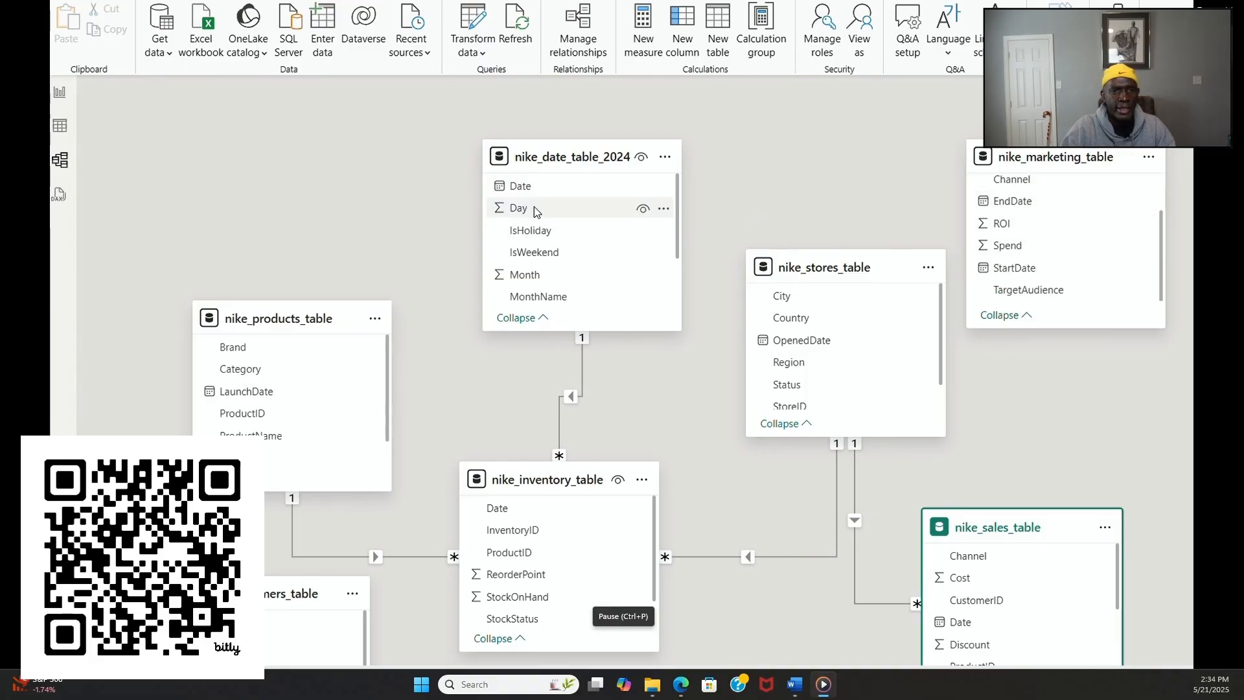
drag(525, 187, 1008, 277)
click(867, 604)
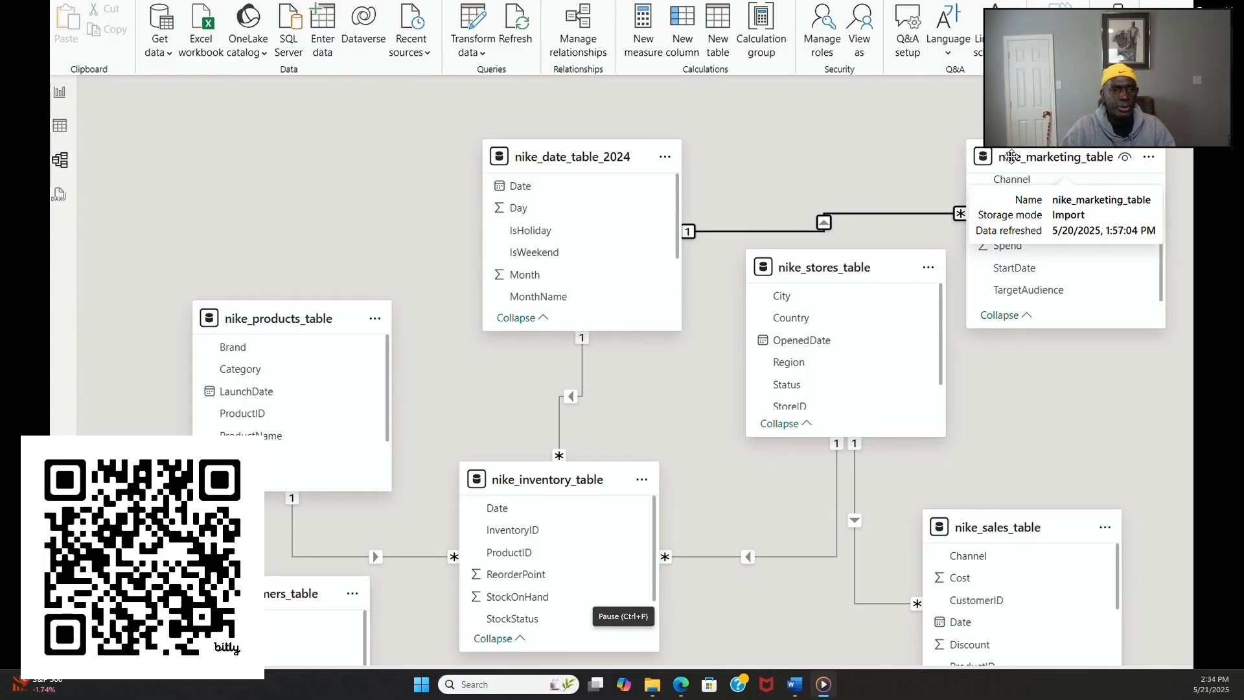
Step: Spread out nike_date_table_2024 and nike_marketing_table and lower nike_stores_table so the line between the first two runs clear
drag(1015, 160, 1012, 160)
drag(841, 269, 817, 316)
drag(1041, 152, 997, 151)
drag(821, 322, 791, 356)
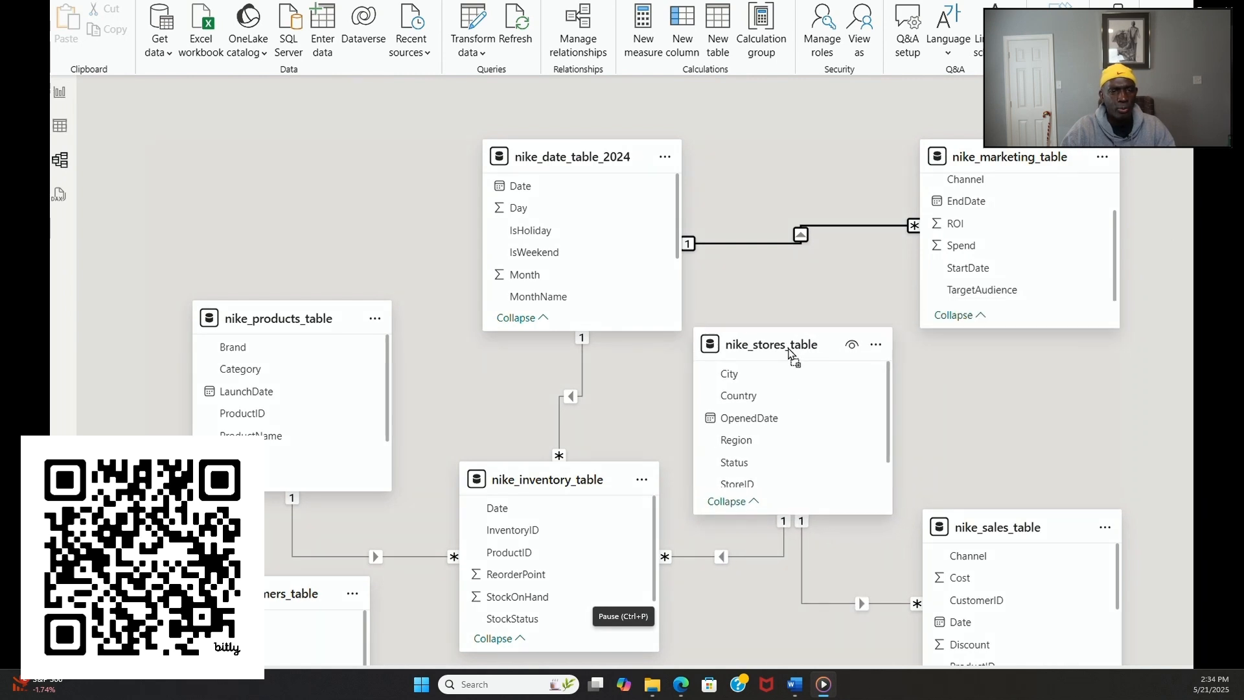
drag(969, 154, 952, 157)
drag(581, 156, 528, 155)
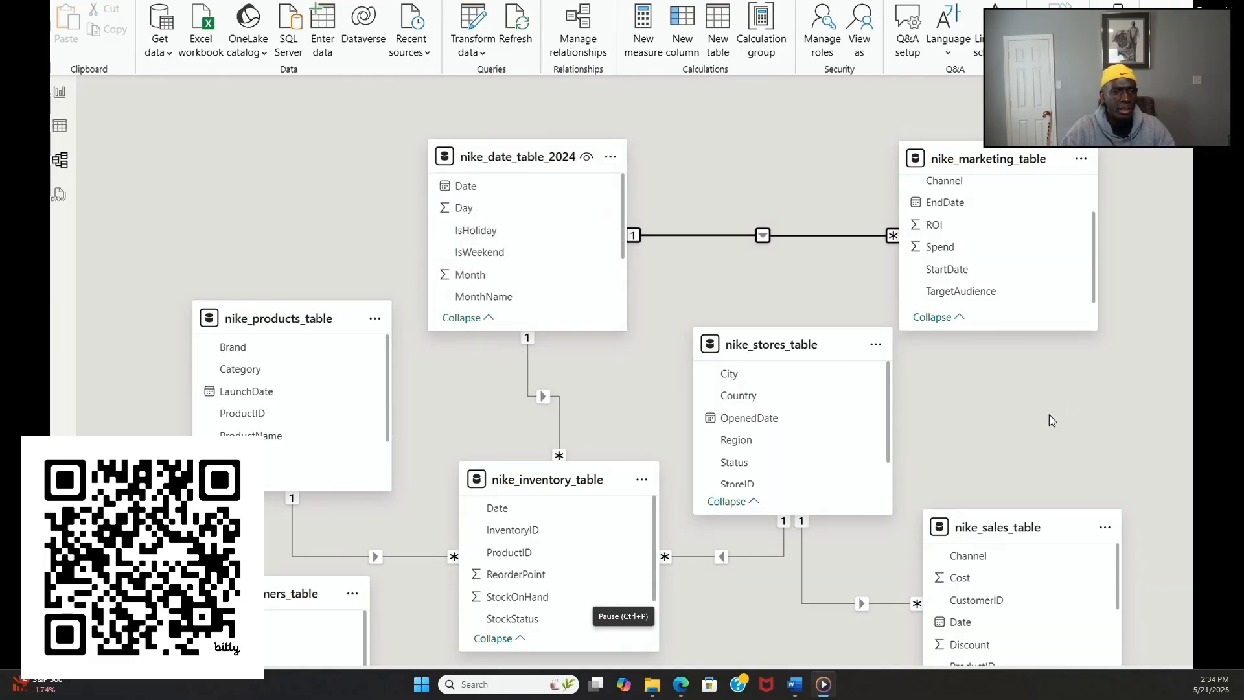
drag(993, 159, 1011, 199)
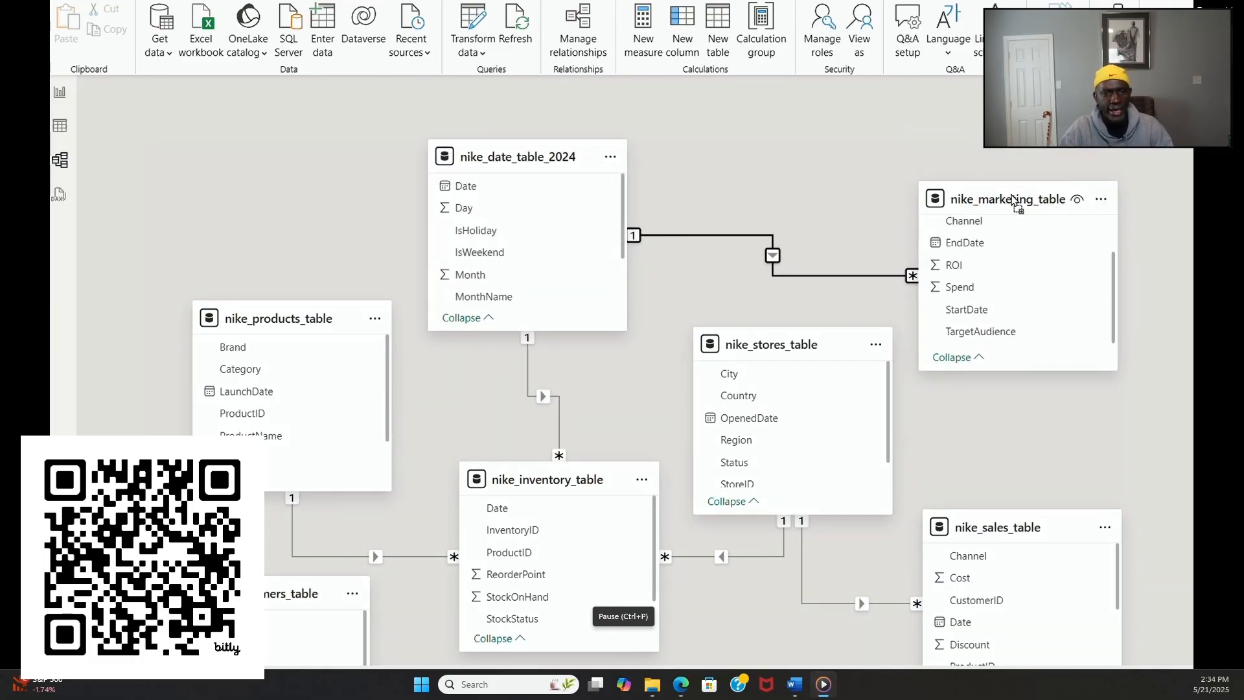
Step: Place nike_sales_table beside nike_inventory_table and move nike_stores_table below and between the two
scroll(1083, 429, down, 1)
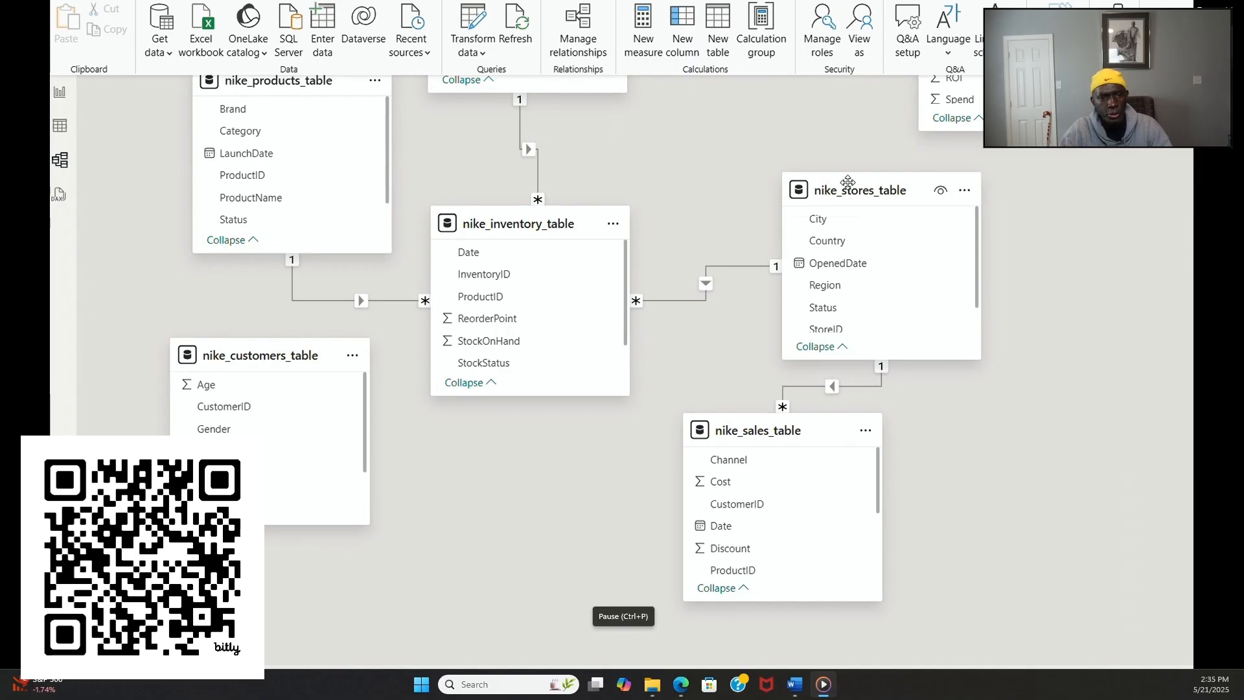
drag(831, 199, 560, 532)
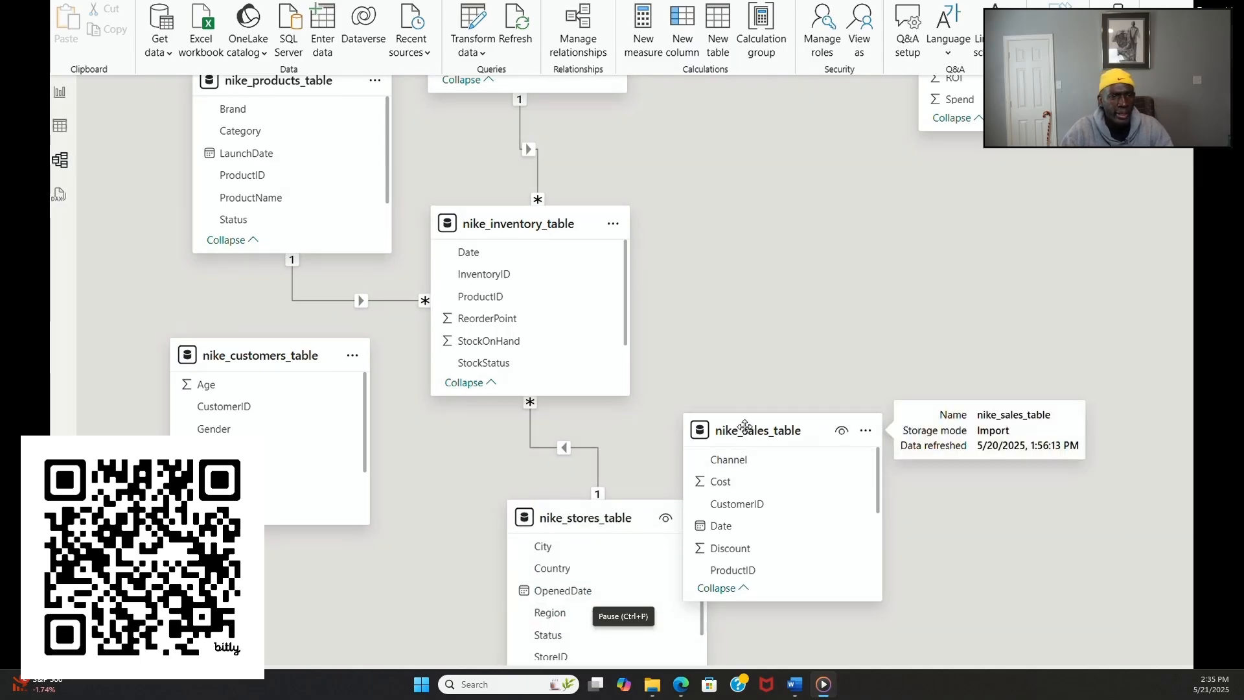
drag(751, 429, 797, 227)
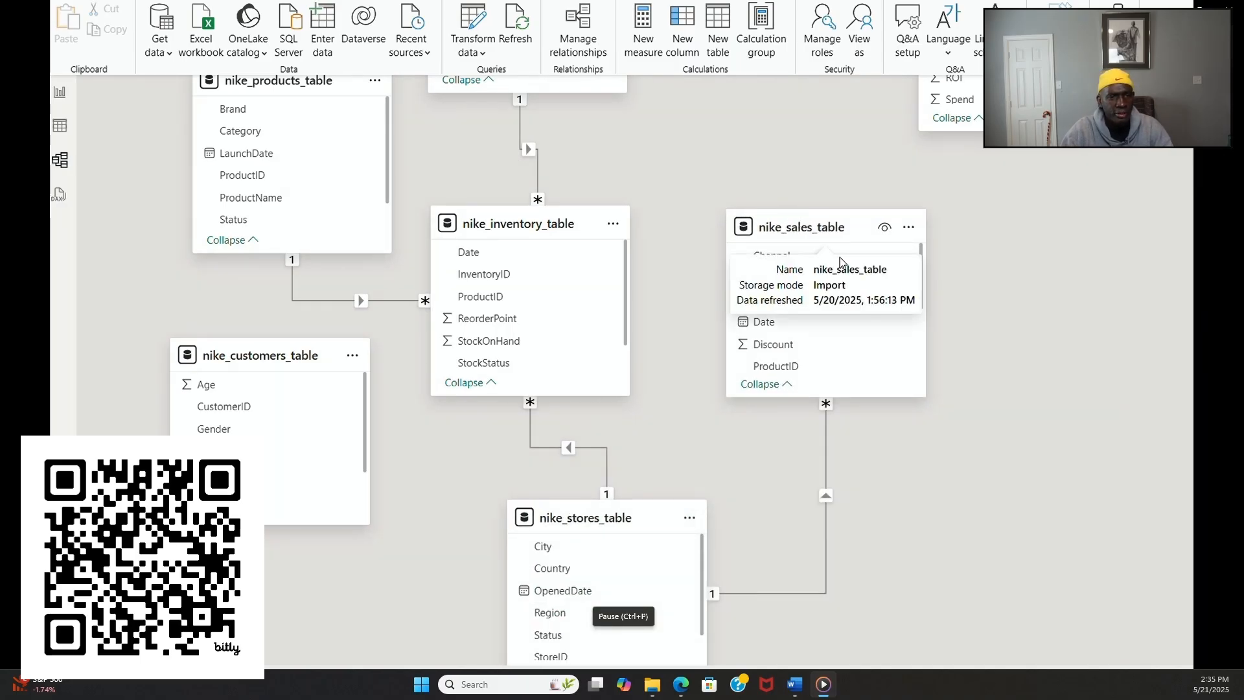
drag(611, 523, 695, 491)
Step: Create an active one-to-many relationship from nike_date_table_2024 to nike_sales_table on Date with single cross-filter direction
scroll(991, 397, up, 5)
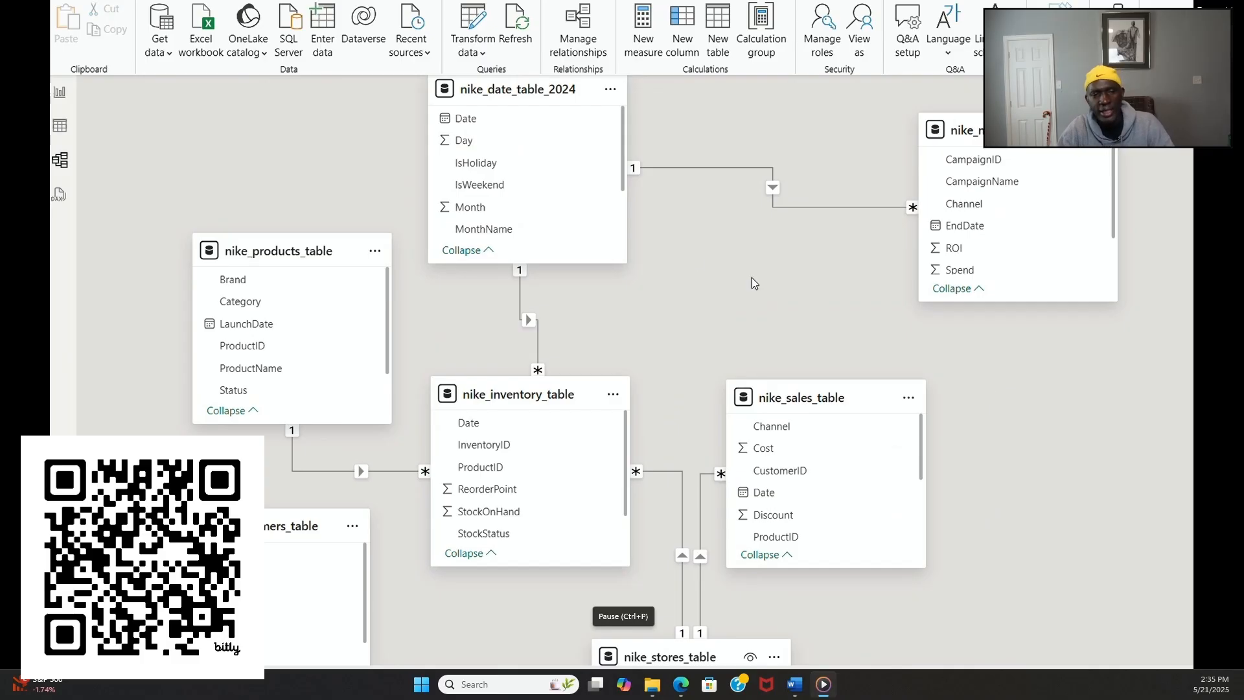
drag(466, 118, 790, 493)
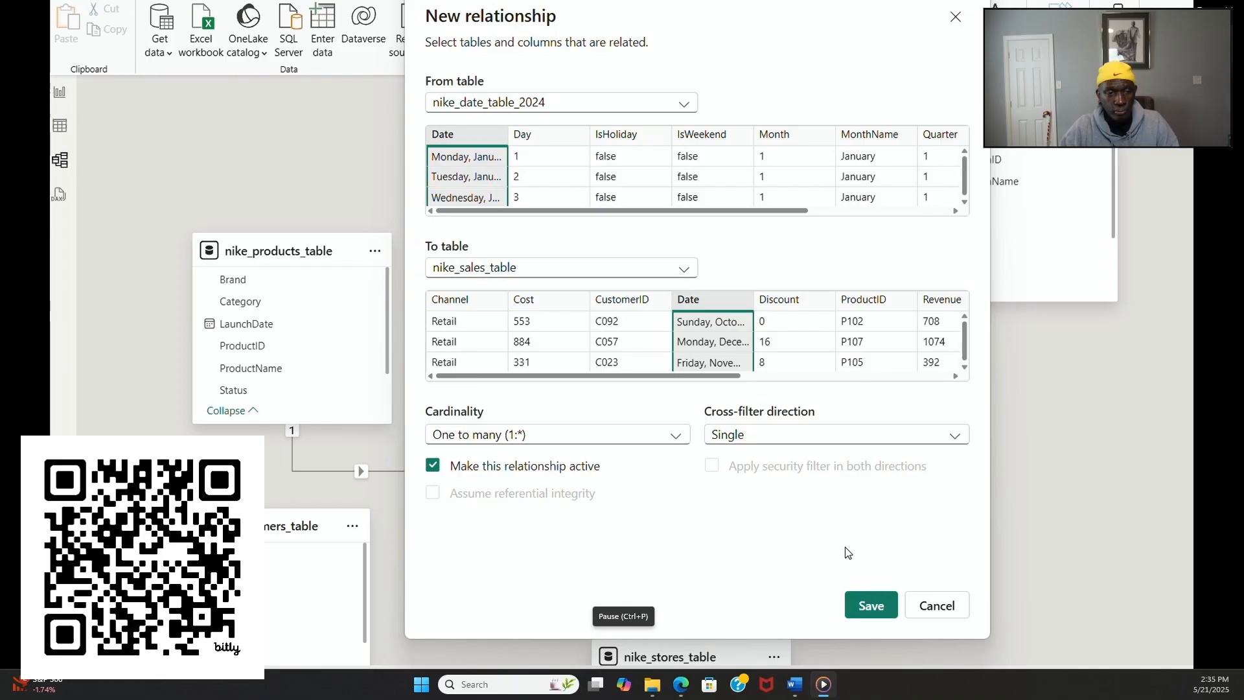
click(869, 606)
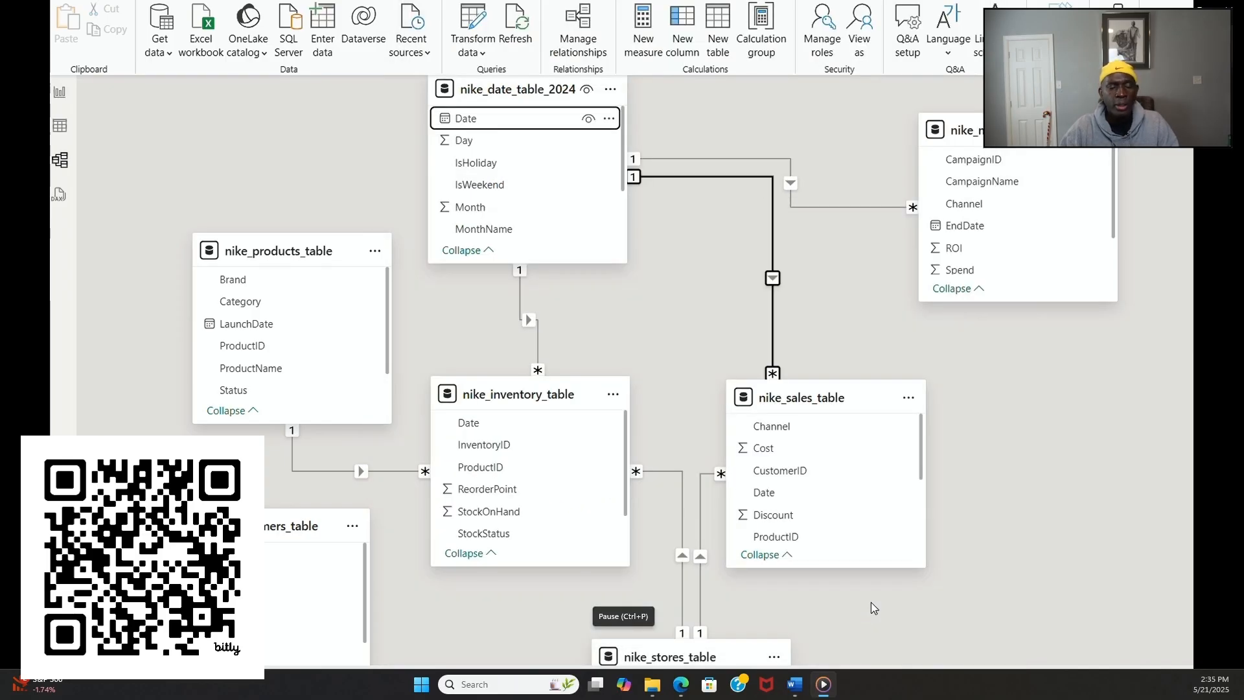
scroll(1073, 581, down, 3)
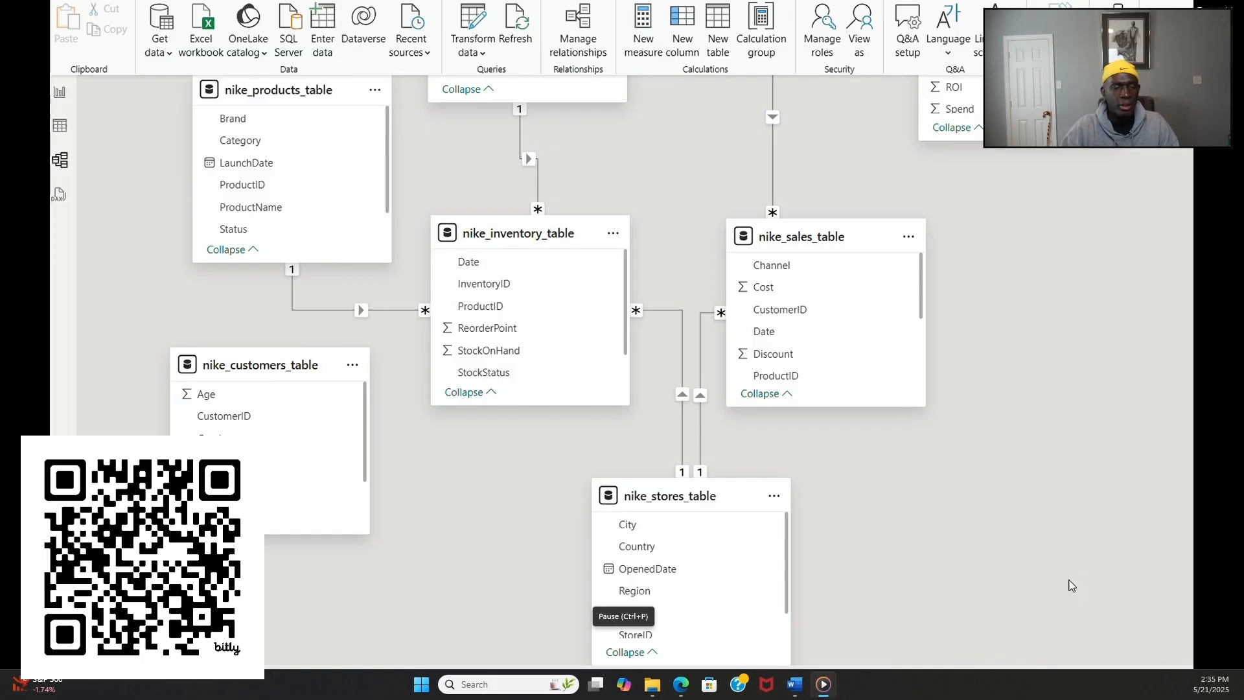
Step: Switch to the table view and rename nike_customers_table as customers_table and nike_date_table_2024 as date_table_2024
scroll(1070, 584, up, 3)
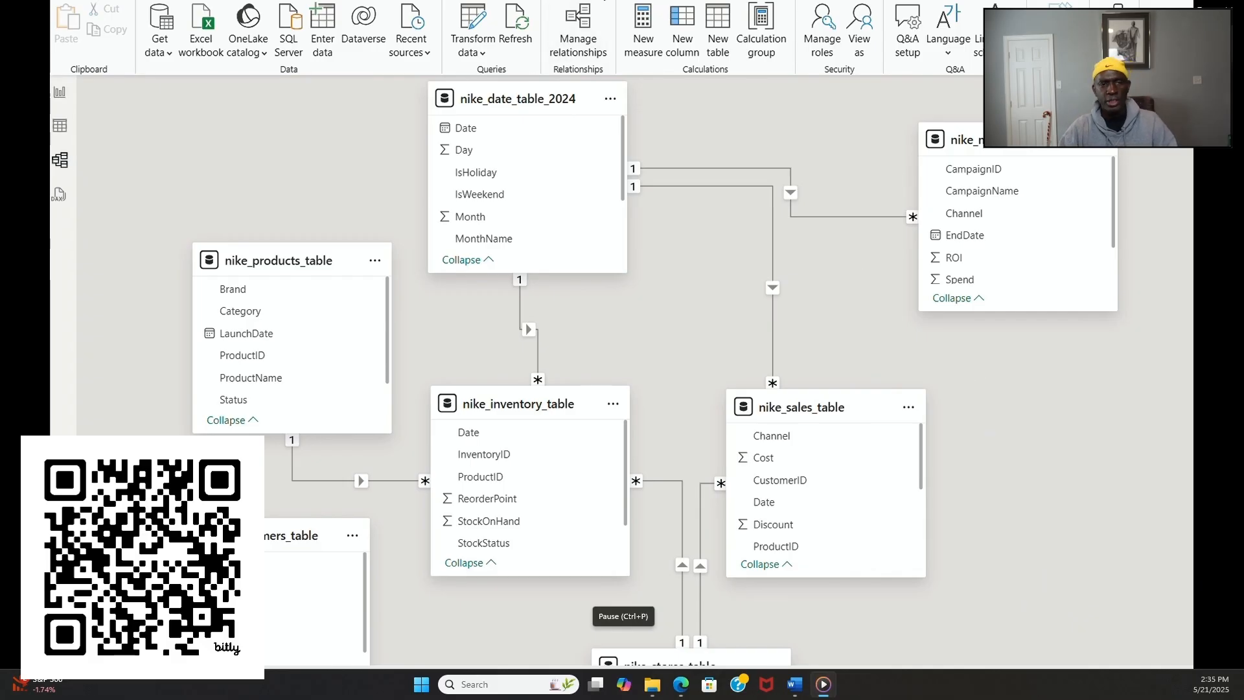
click(60, 127)
right_click(1166, 151)
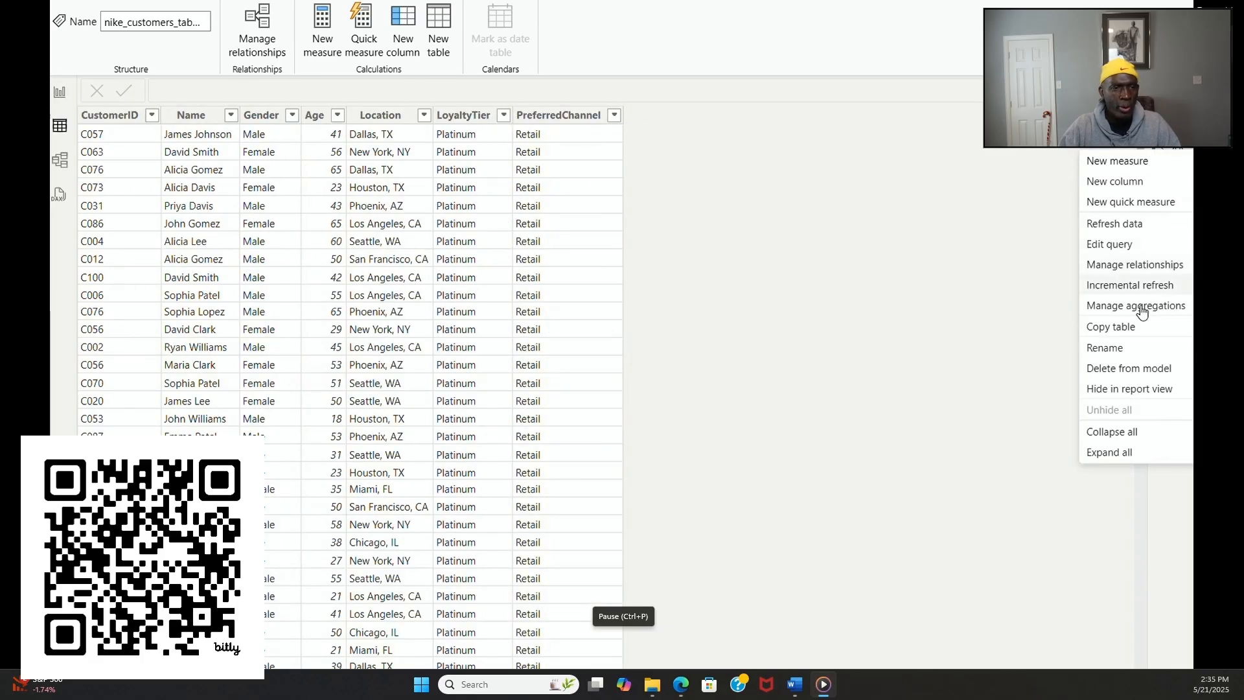
click(1129, 349)
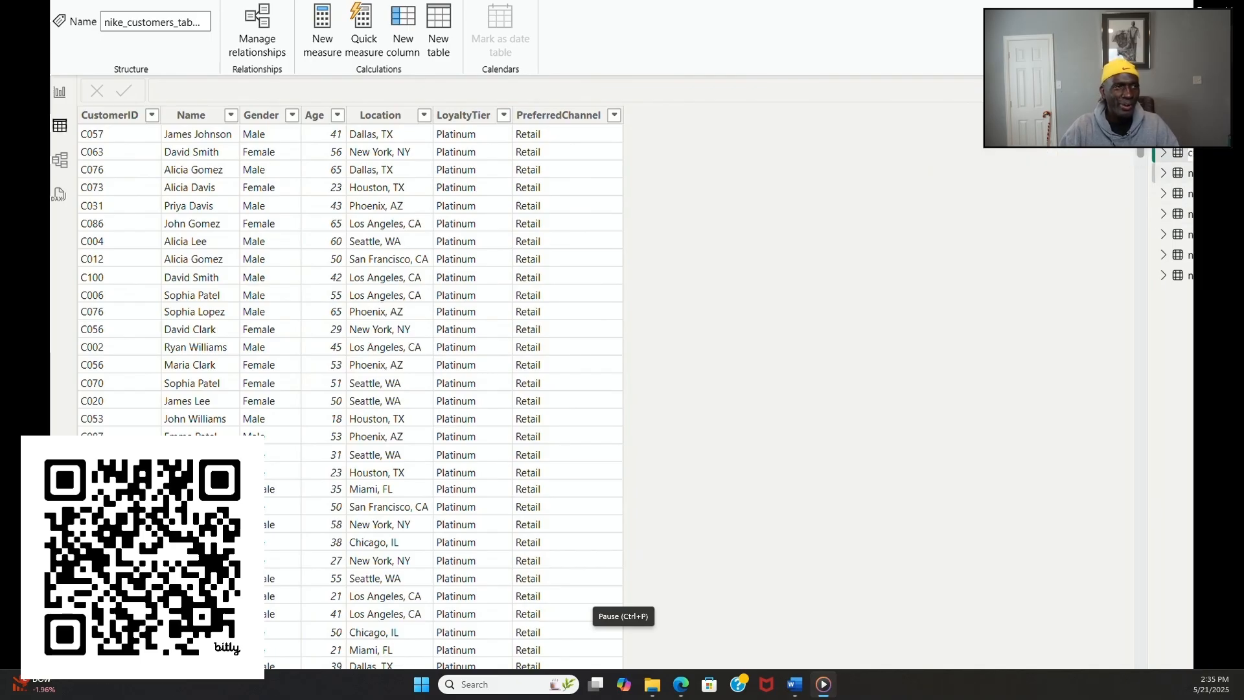
click(1190, 173)
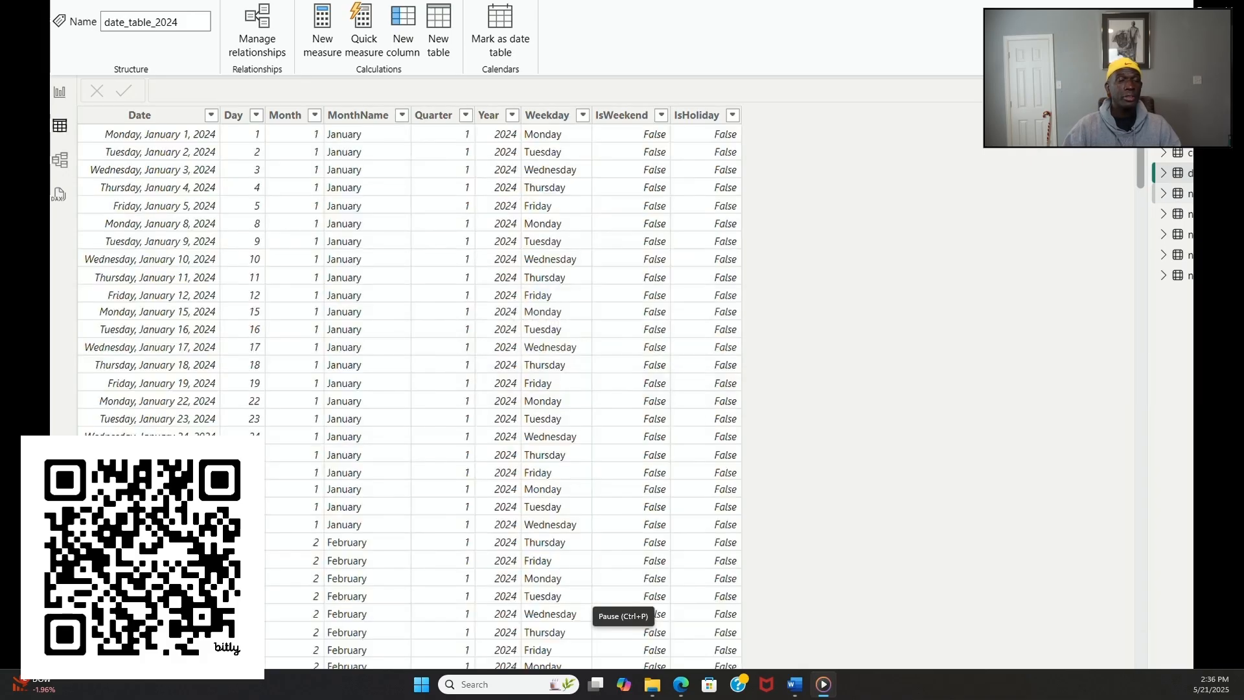
Step: Rename nike_inventory_table as inventory_table in the table view
click(1189, 194)
double_click(1190, 193)
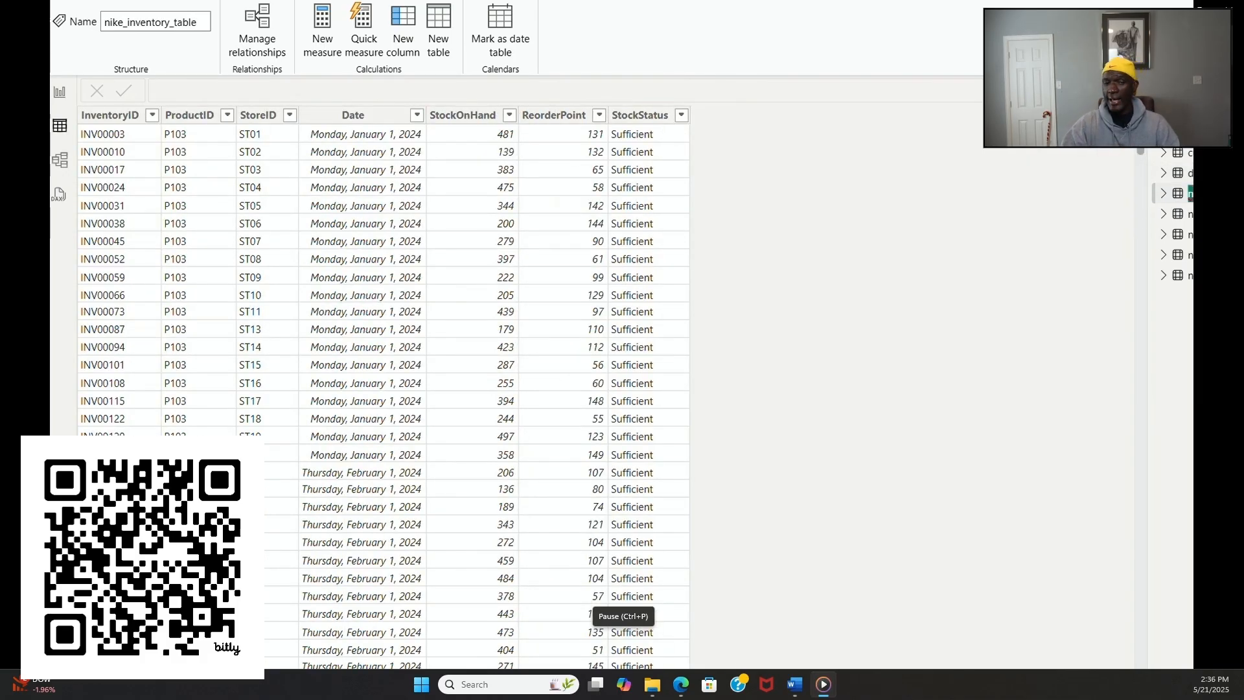
drag(1191, 195, 1155, 202)
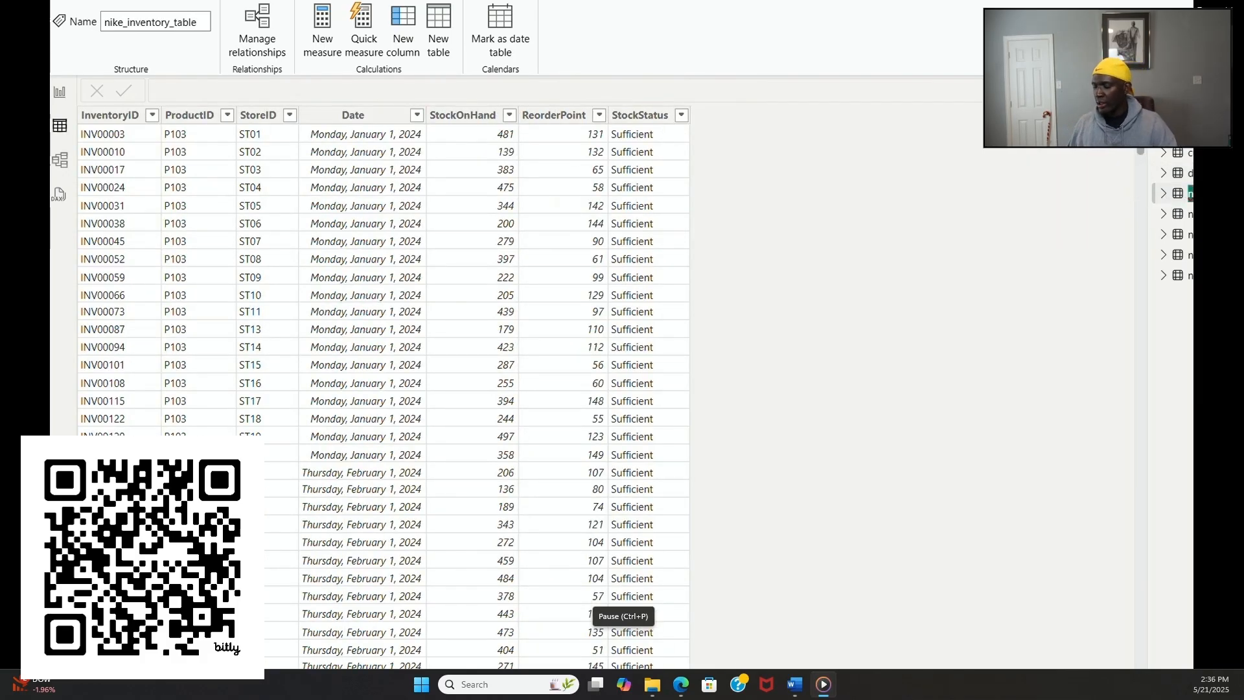
click(1191, 194)
double_click(1191, 195)
click(1184, 198)
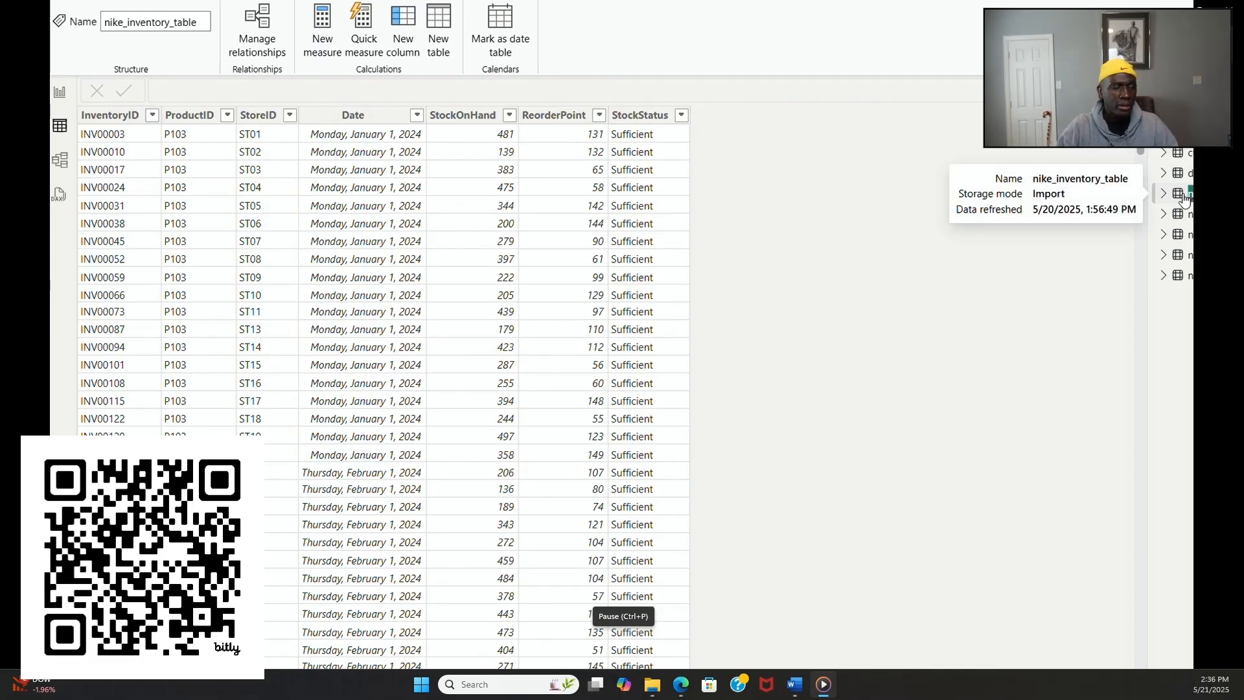
text(in)
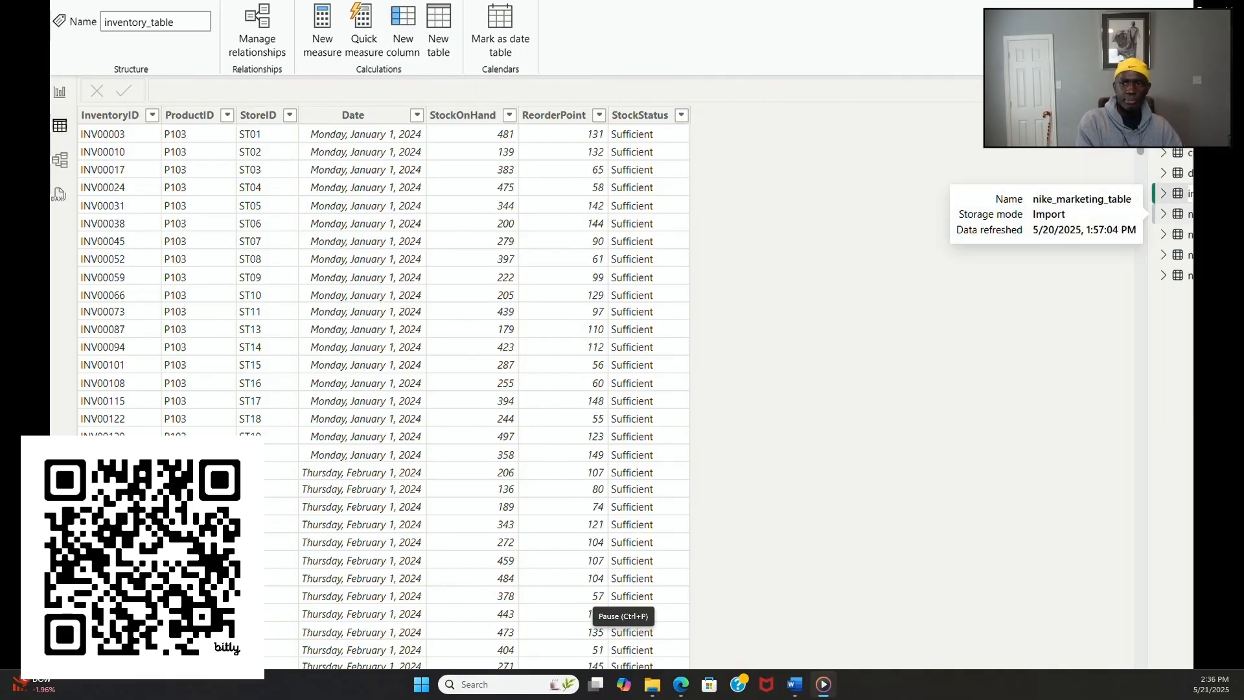
Step: Rename nike_marketing_table as marketing_table by removing the nike_ prefix
click(1191, 214)
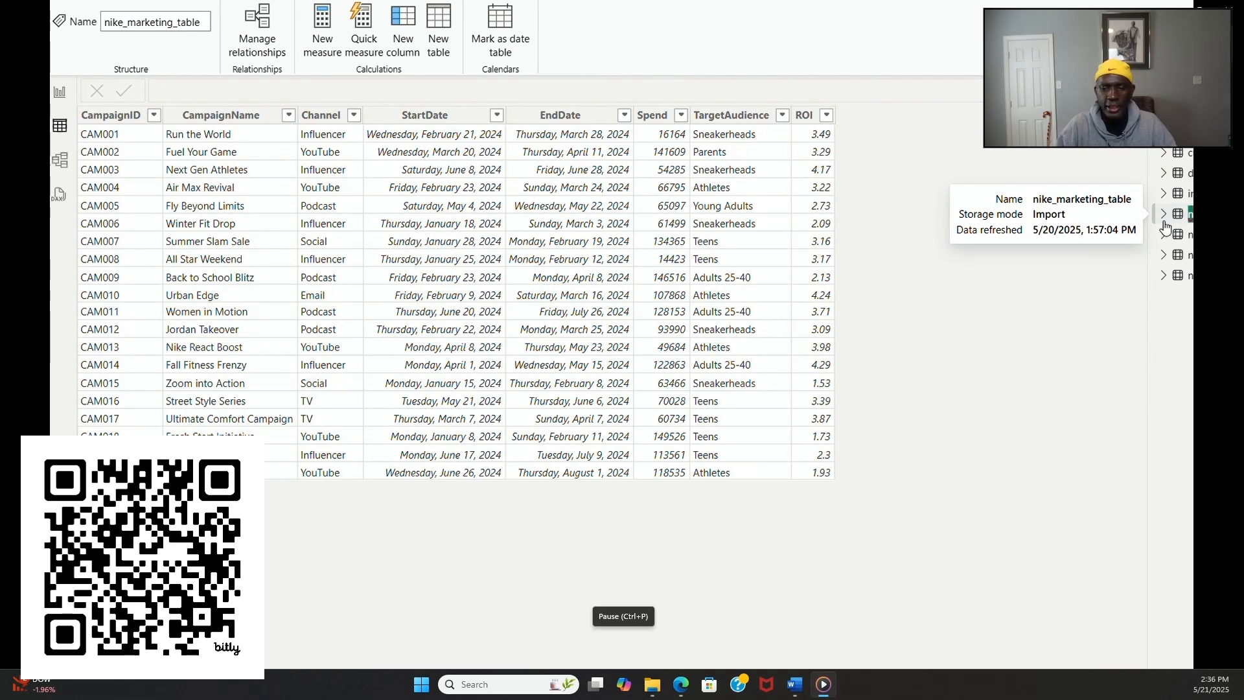
key(Left)
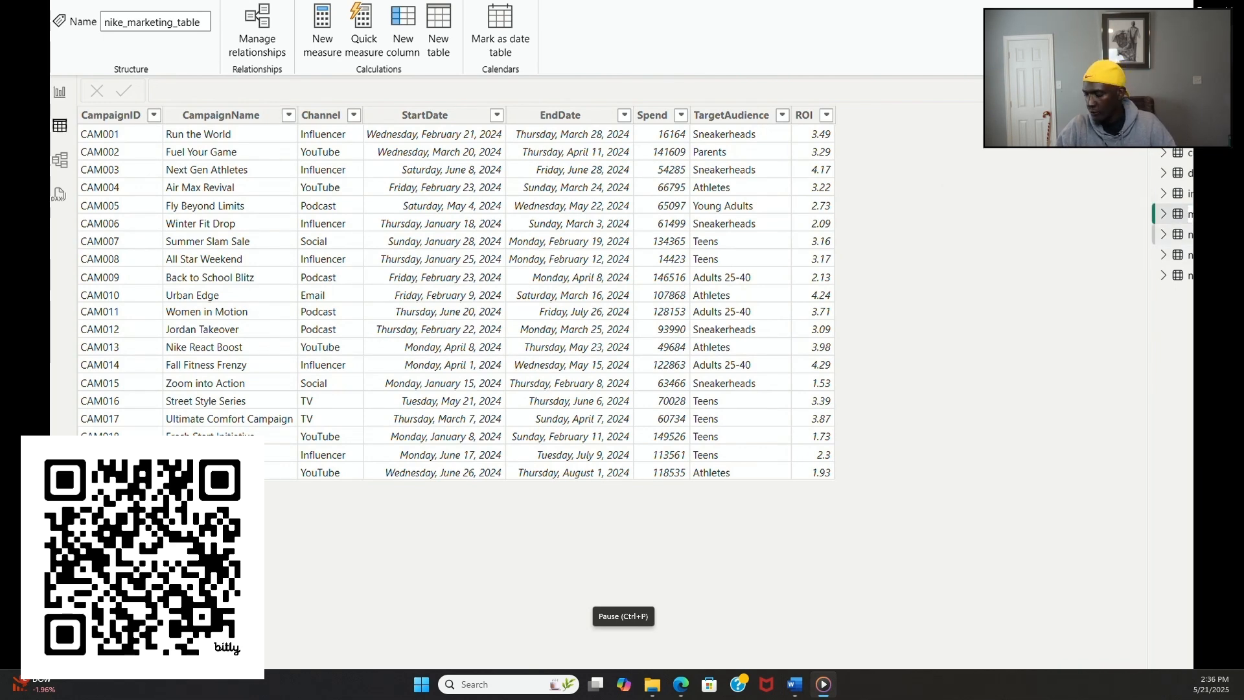
key(Delete)
key(Delete)
key(Delete)
key(Delete)
key(Delete)
Step: Remove the nike_ prefix from the name of nike_products_table
double_click(1191, 234)
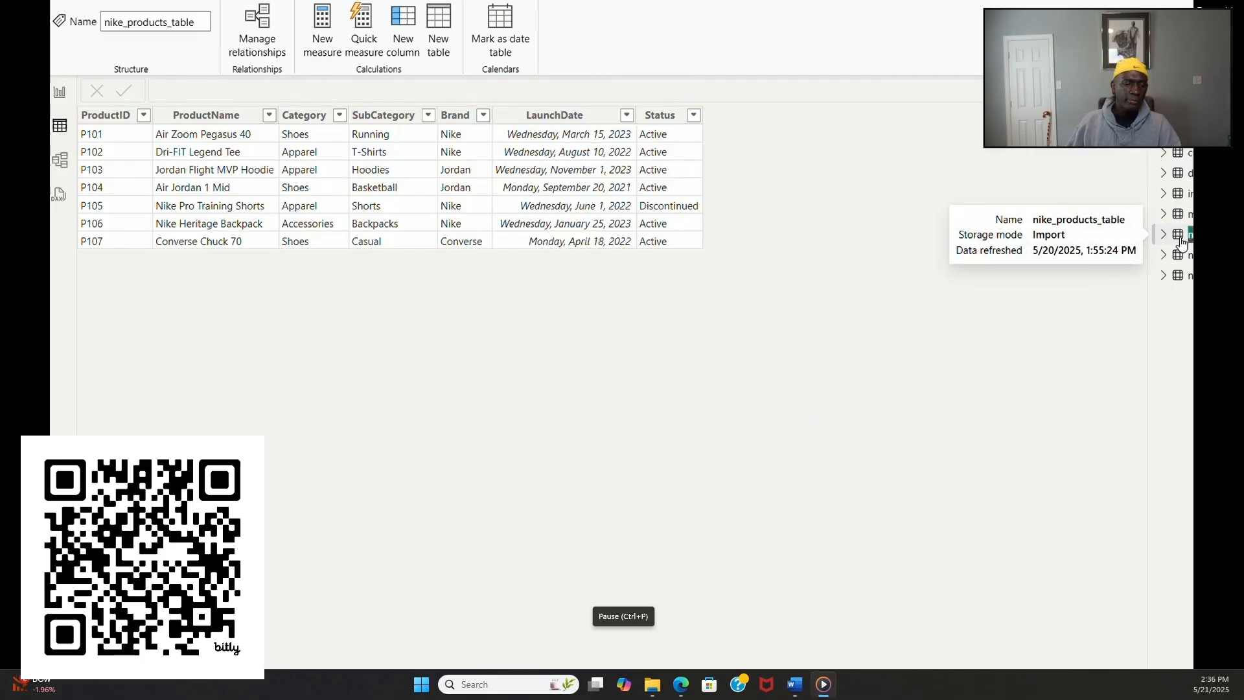
drag(1192, 236, 1179, 237)
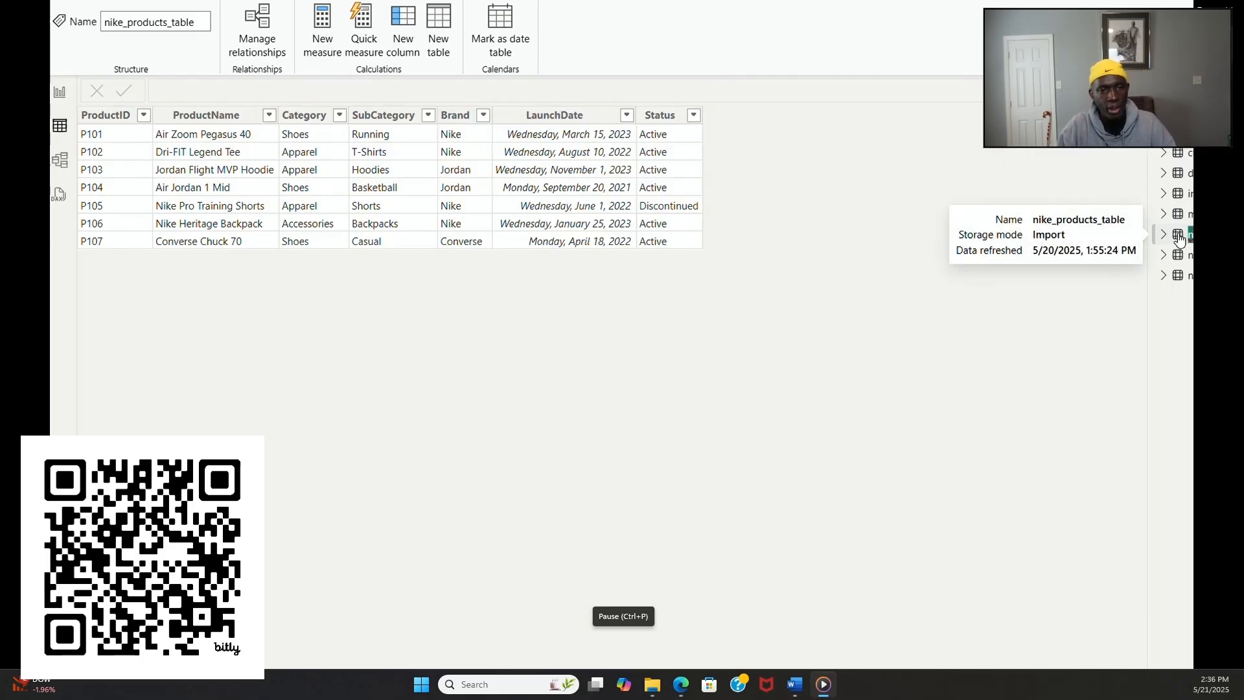
click(1178, 235)
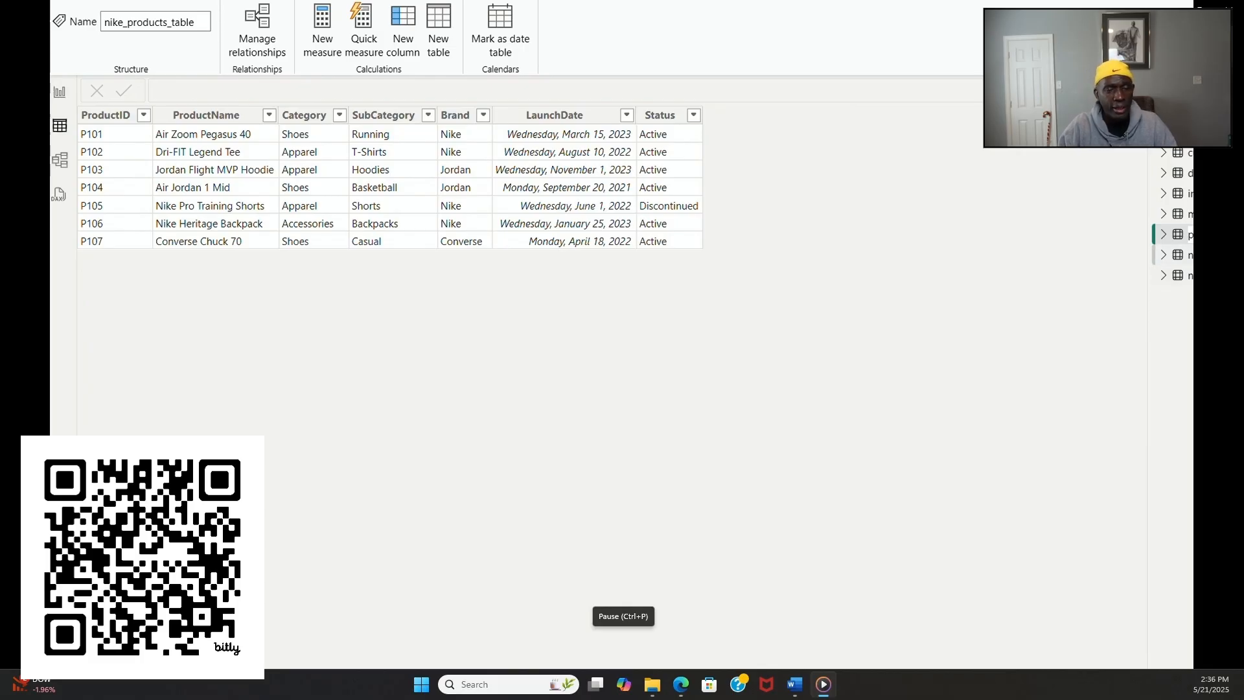
Step: Rename nike_stores_table as stores_table, dropping its nike_ prefix
double_click(1191, 275)
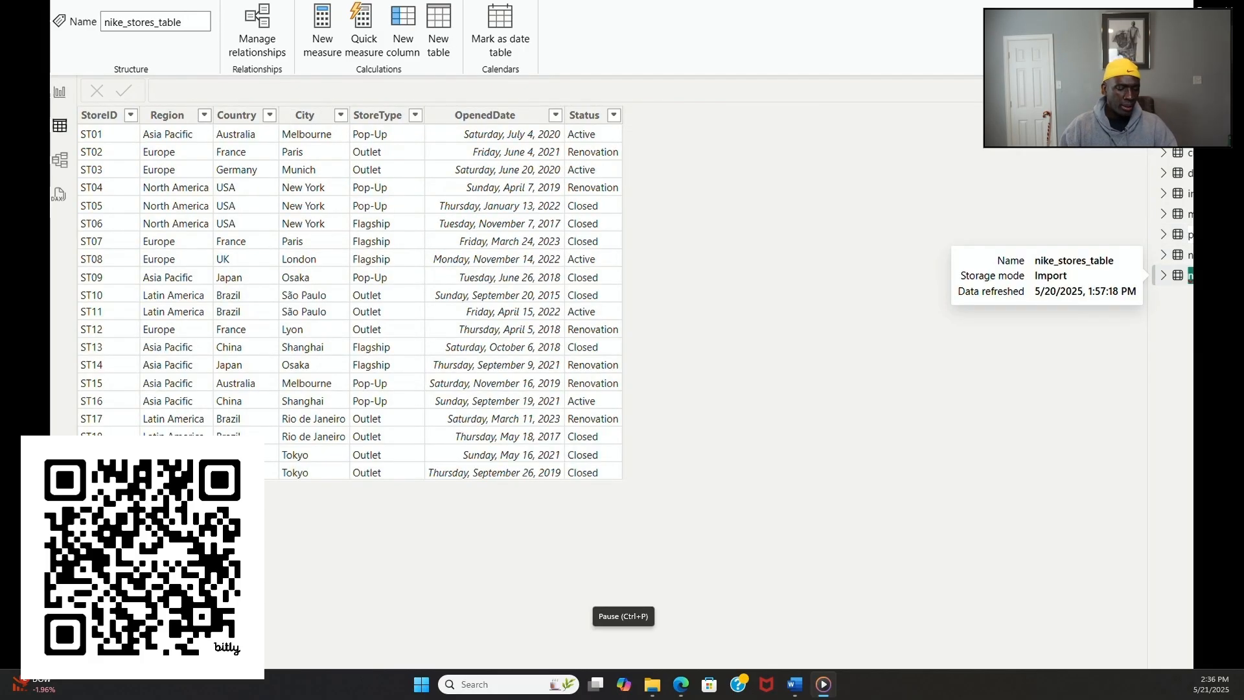
click(1190, 275)
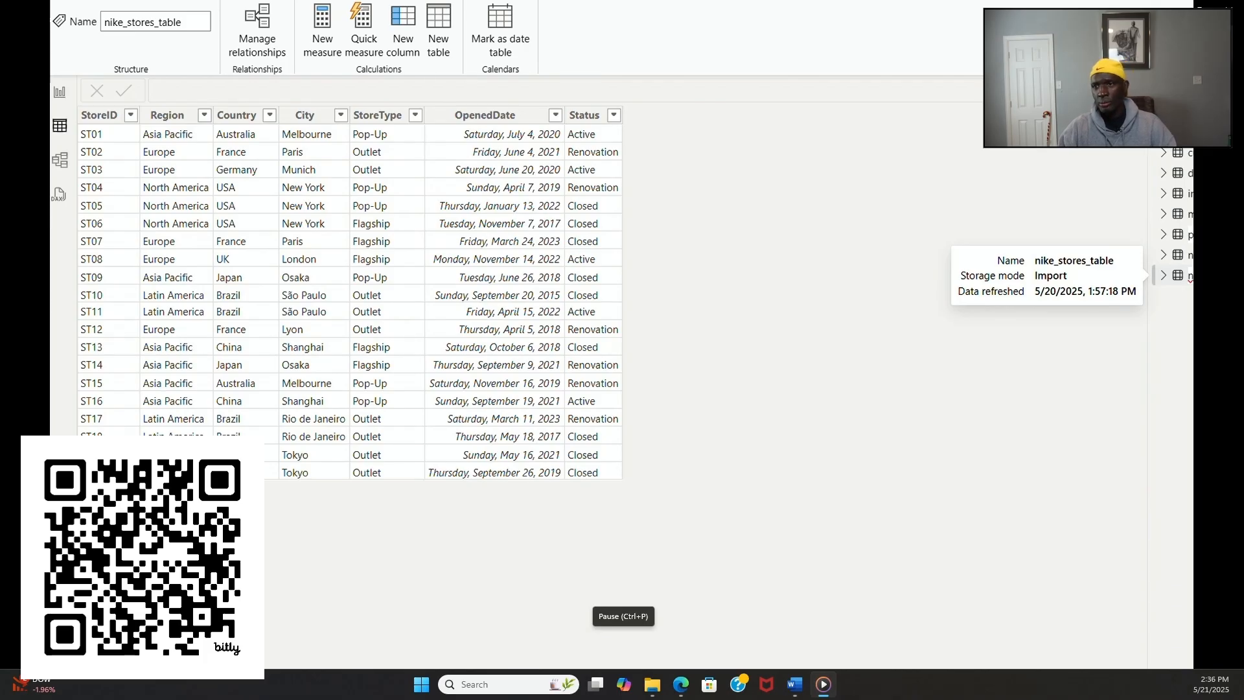
drag(1238, 276, 1150, 274)
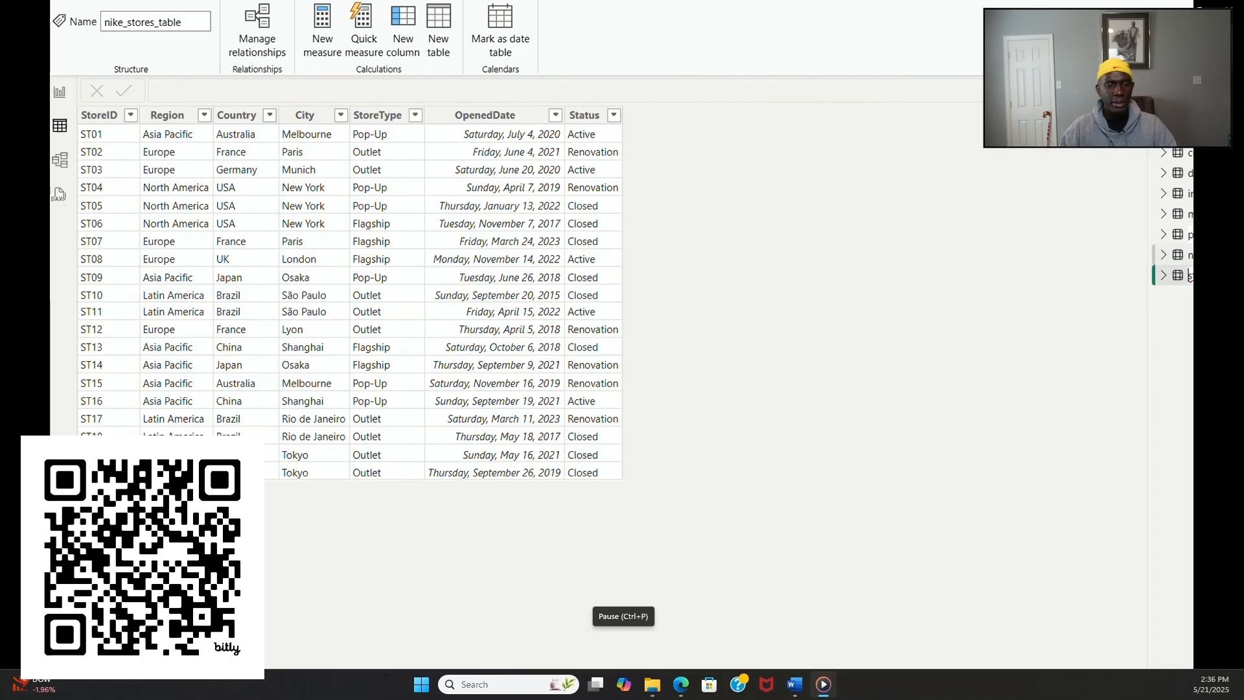
Step: Rename nike_sales_table as sales_table, dropping its nike_ prefix
click(1210, 254)
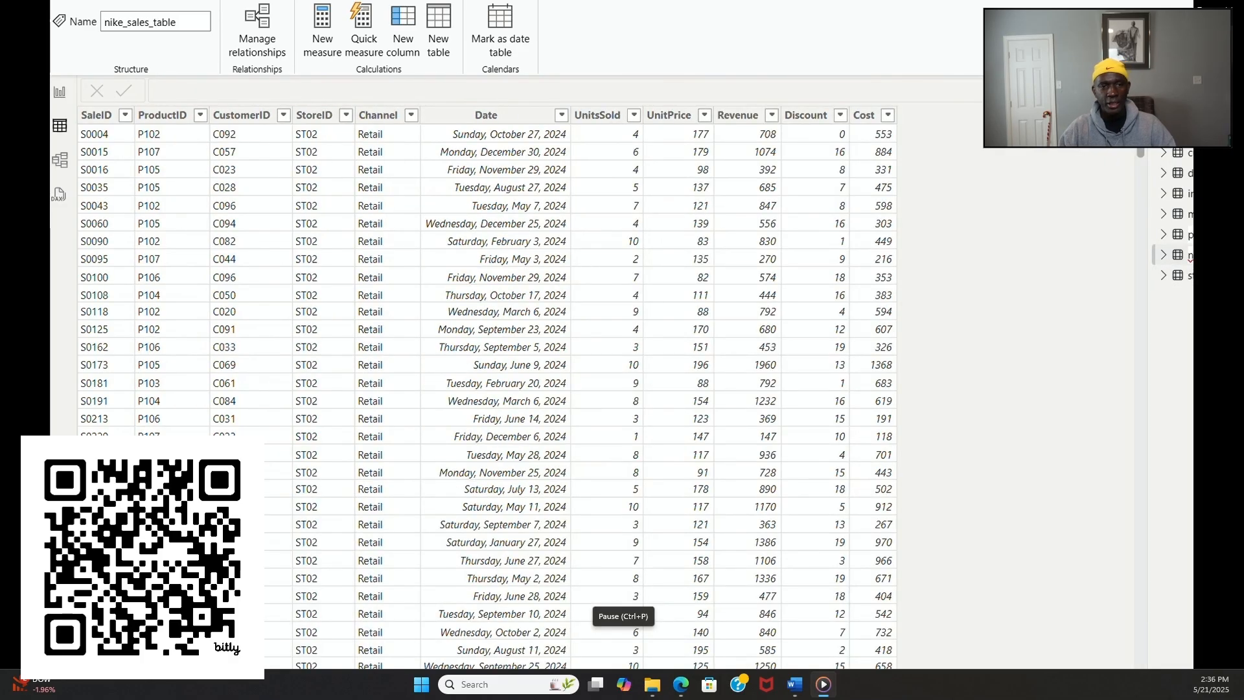
key(BackSpace)
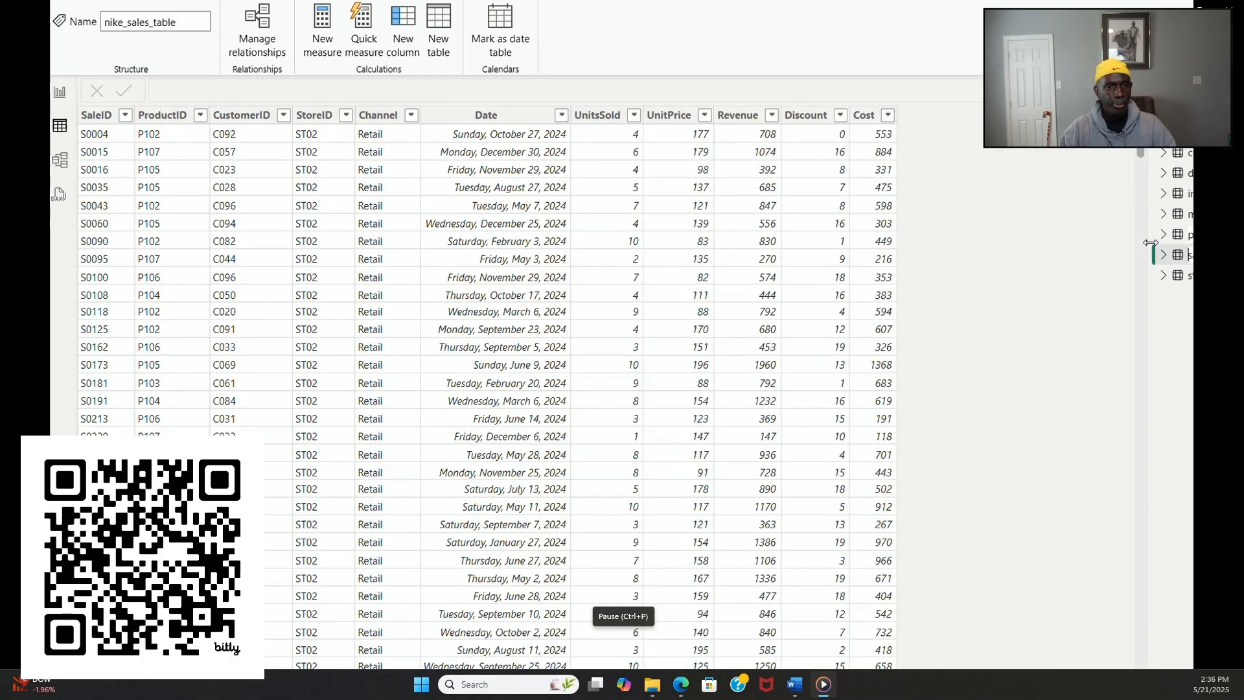
key(Return)
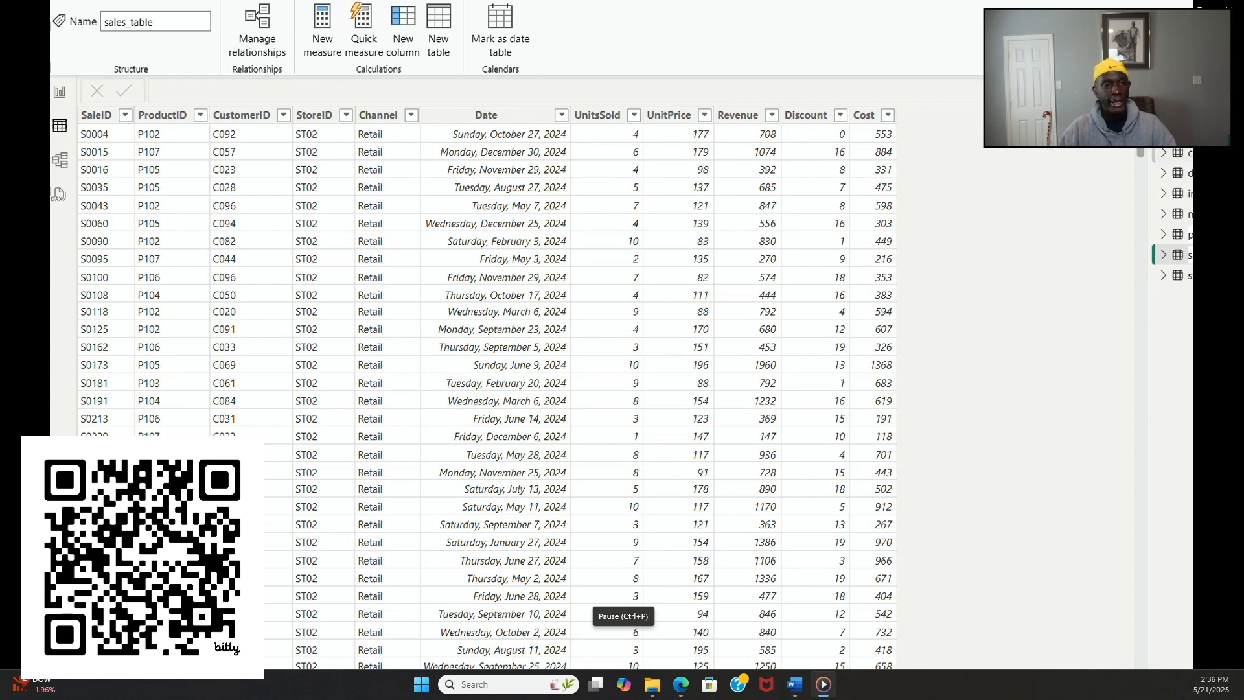
Step: Remove the _table suffix from the name of customers_table
click(1190, 153)
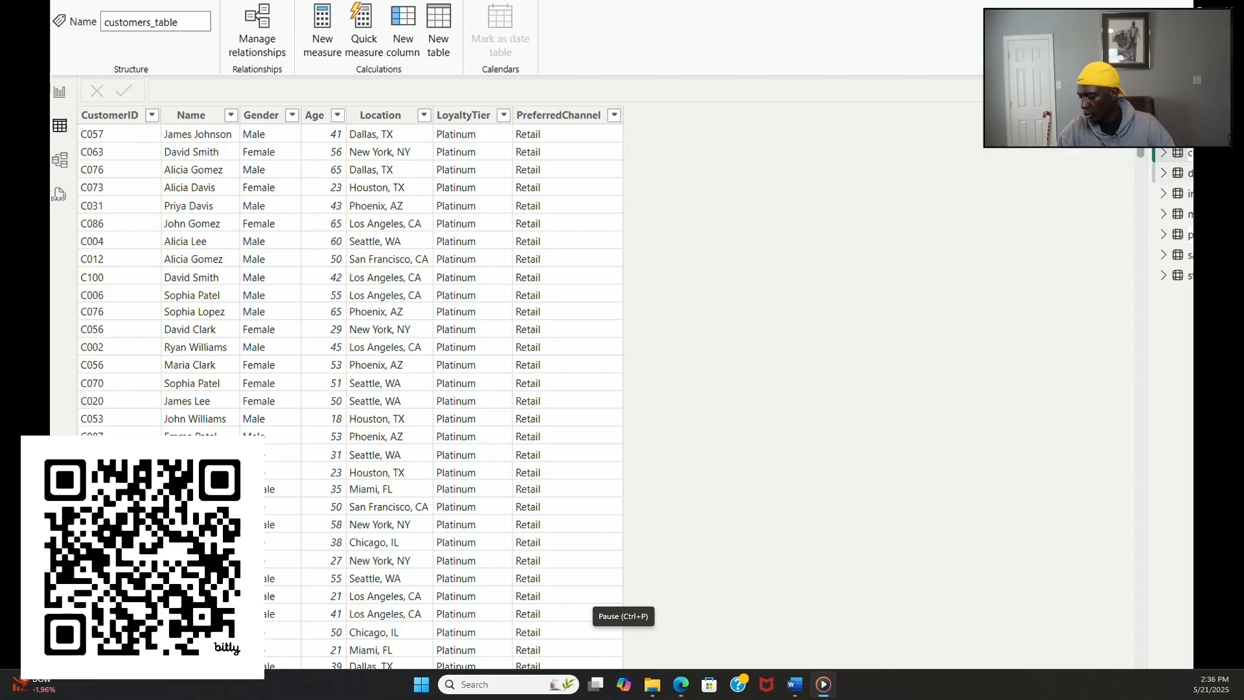
key(BackSpace)
key(BackSpace)
key(BackSpace)
key(BackSpace)
key(BackSpace)
key(BackSpace)
Step: Shorten the name date_table_2024 to date_table and the name inventory_table to inventory
click(1190, 172)
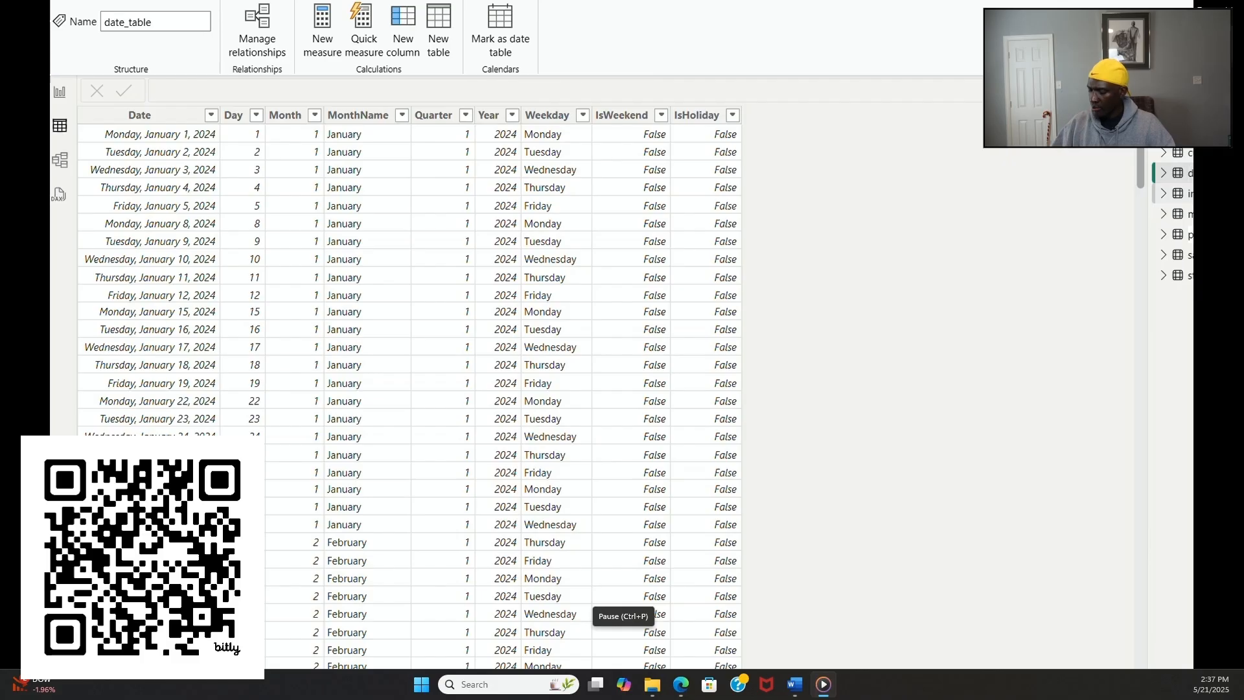
click(1189, 193)
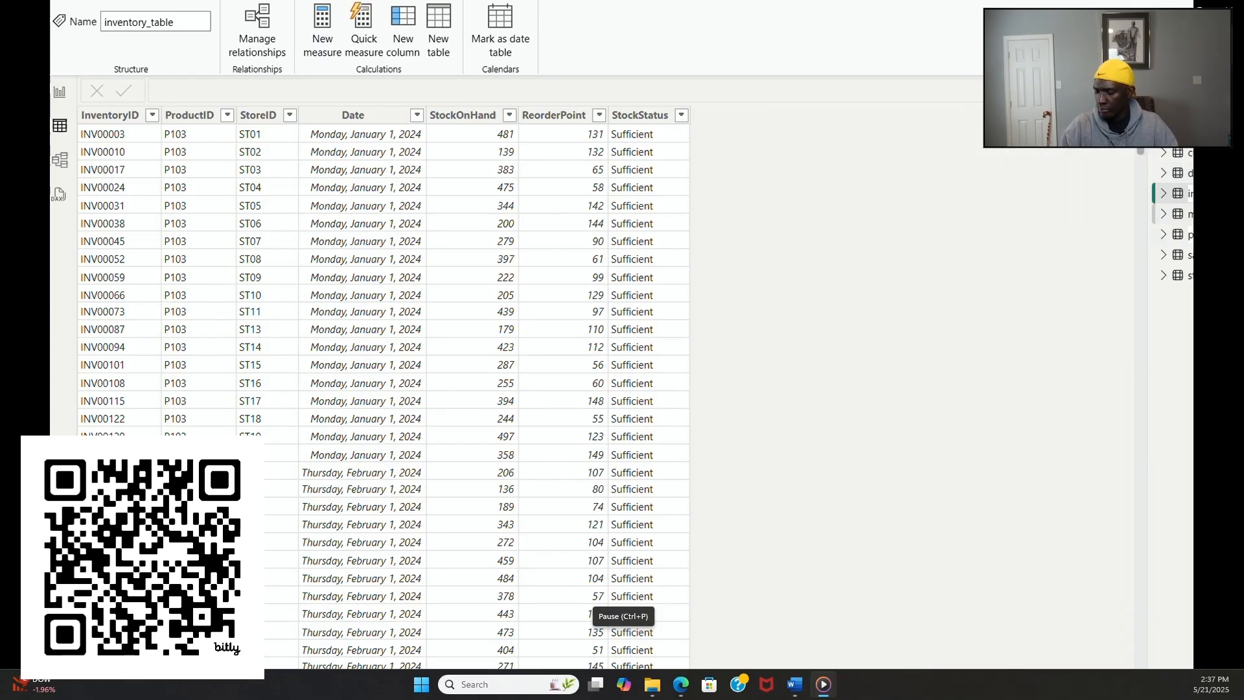
Step: Rename marketing_table as marketing by removing its _table suffix
double_click(1191, 214)
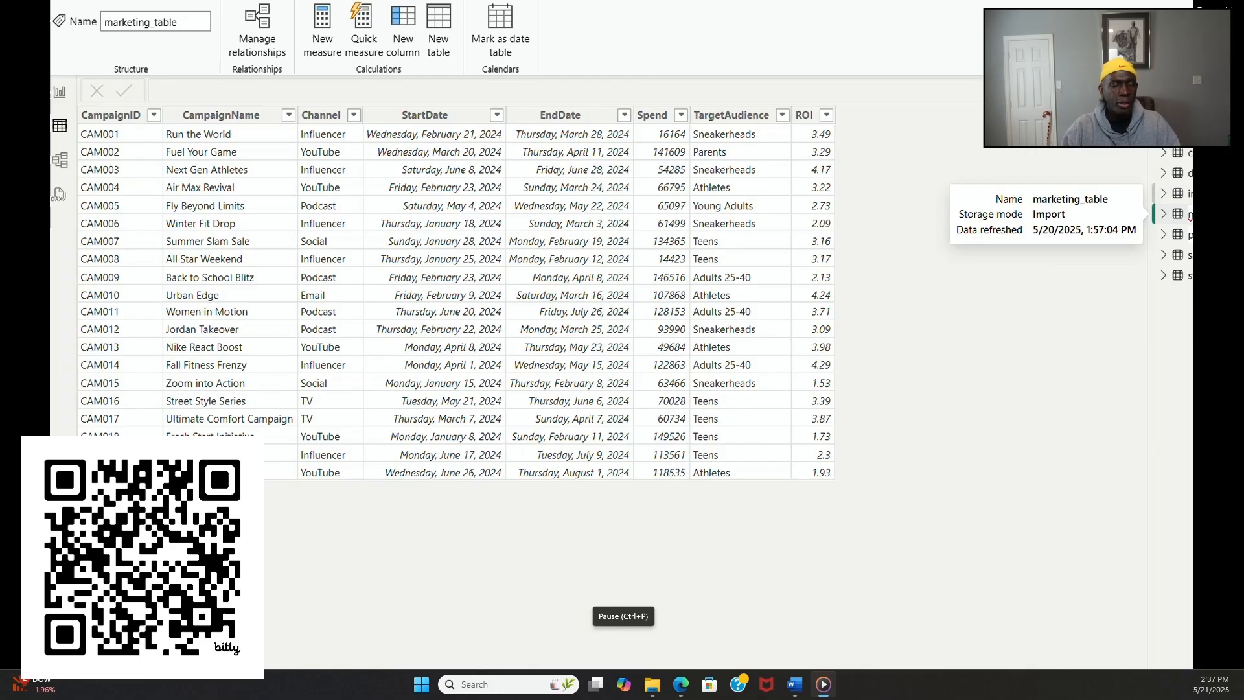
click(1191, 214)
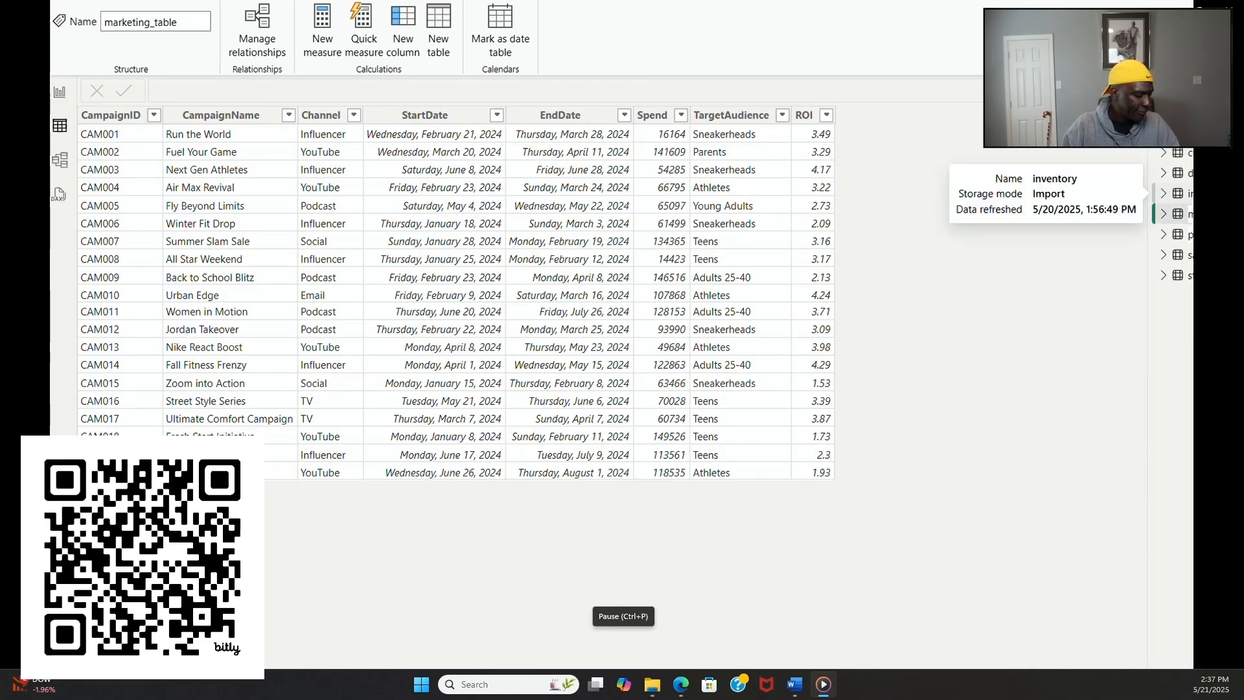
key(BackSpace)
key(BackSpace)
key(BackSpace)
key(BackSpace)
key(BackSpace)
key(BackSpace)
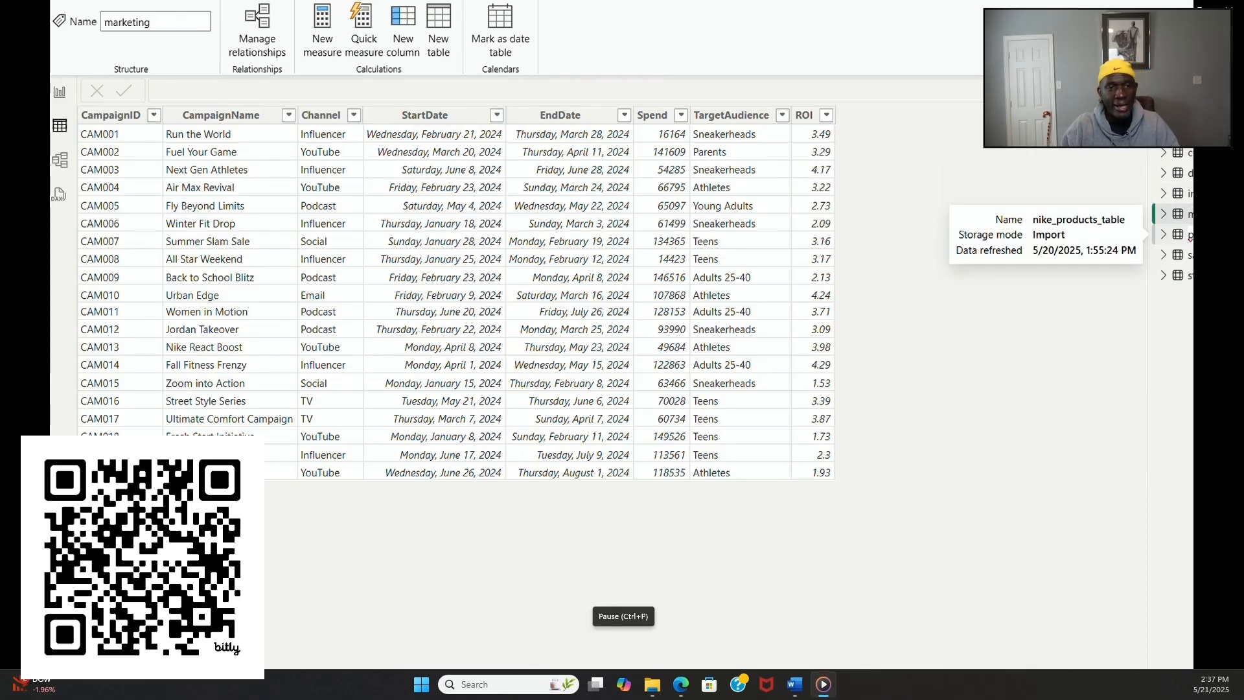
key(Return)
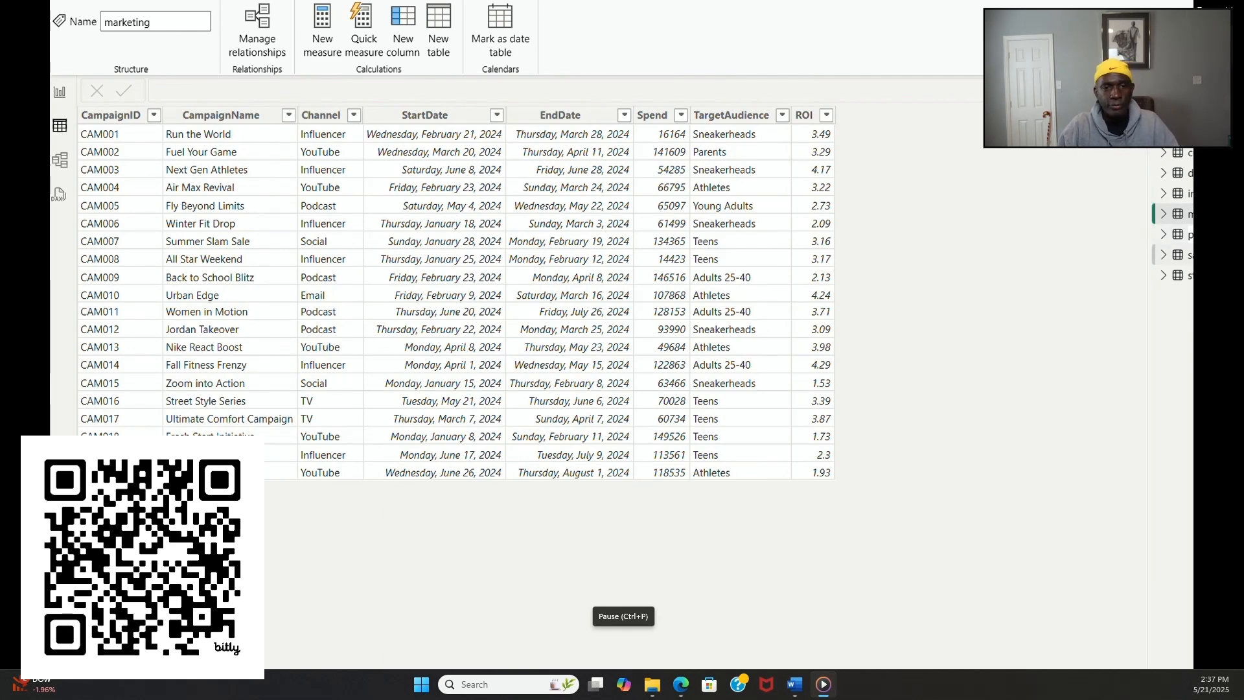
Step: Remove the _table suffix from the name of sales_table
click(1190, 255)
double_click(1190, 255)
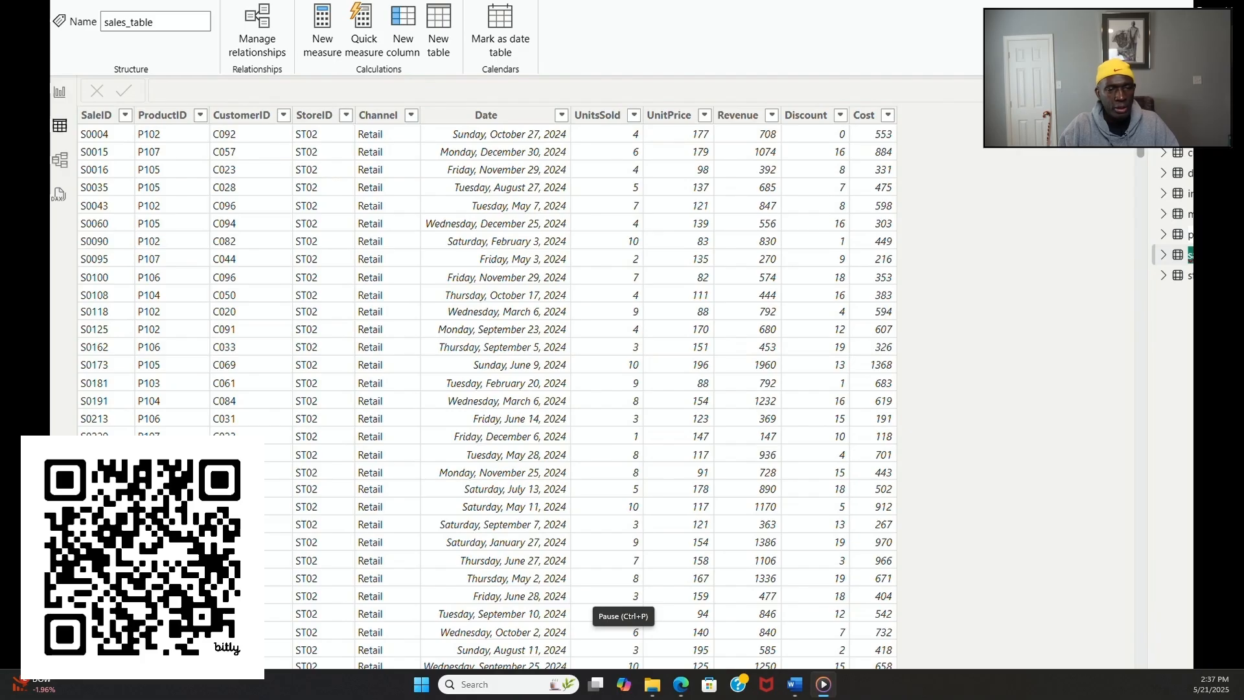
click(1190, 255)
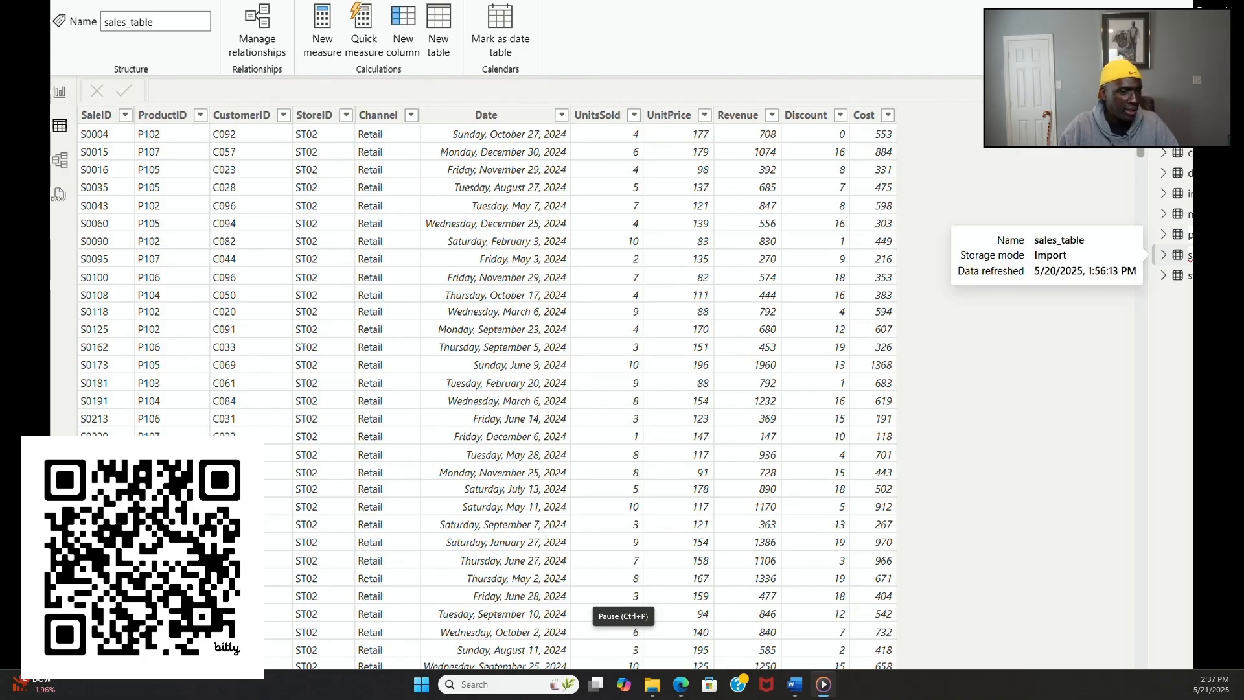
click(1183, 305)
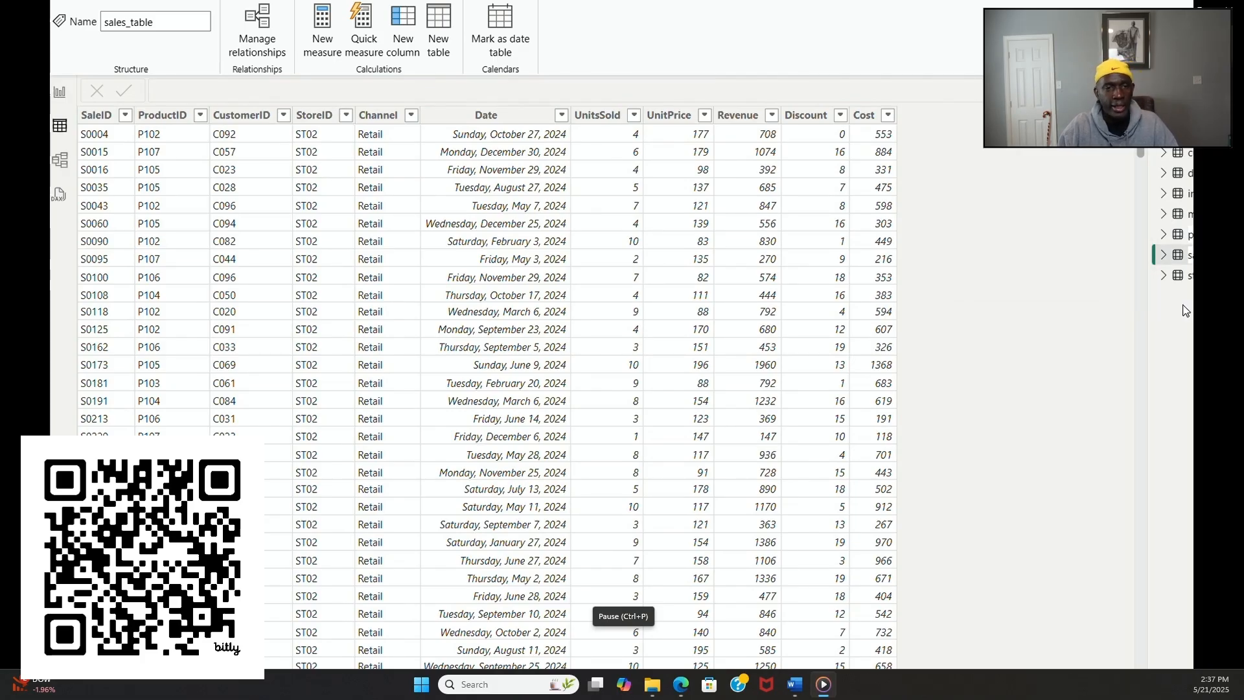
Step: Rename stores_table as stores by removing its _table suffix
double_click(1190, 275)
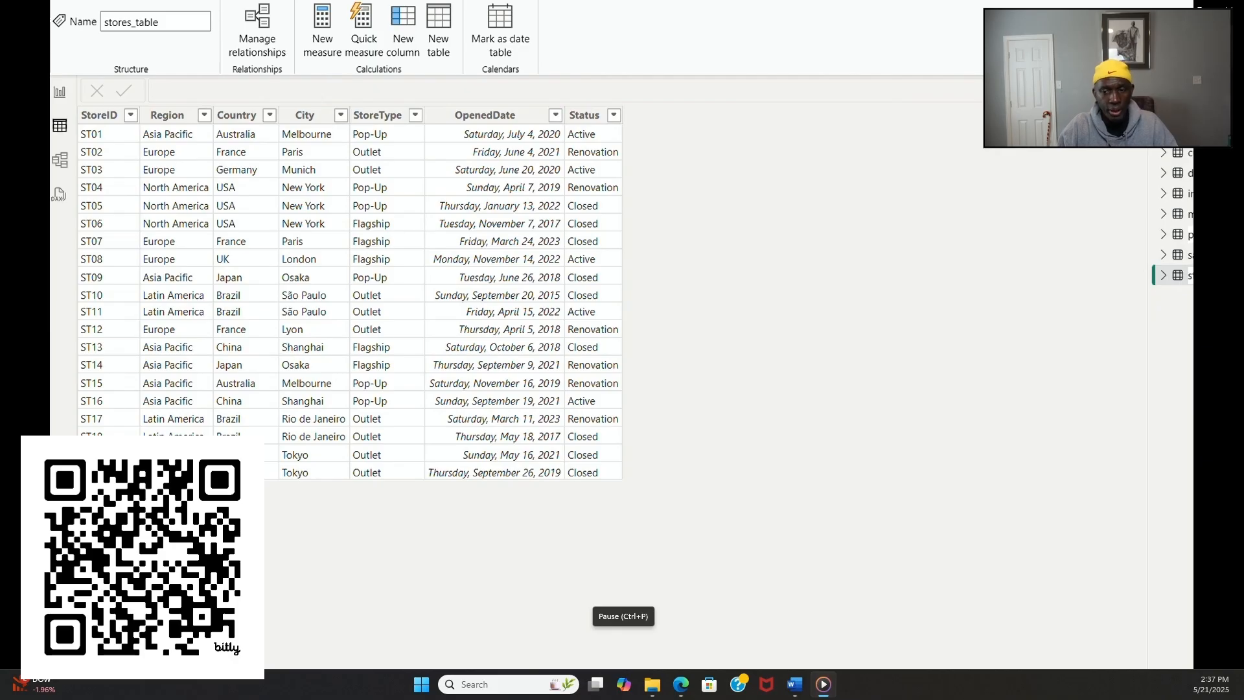
key(BackSpace)
key(BackSpace)
key(BackSpace)
key(BackSpace)
key(BackSpace)
key(BackSpace)
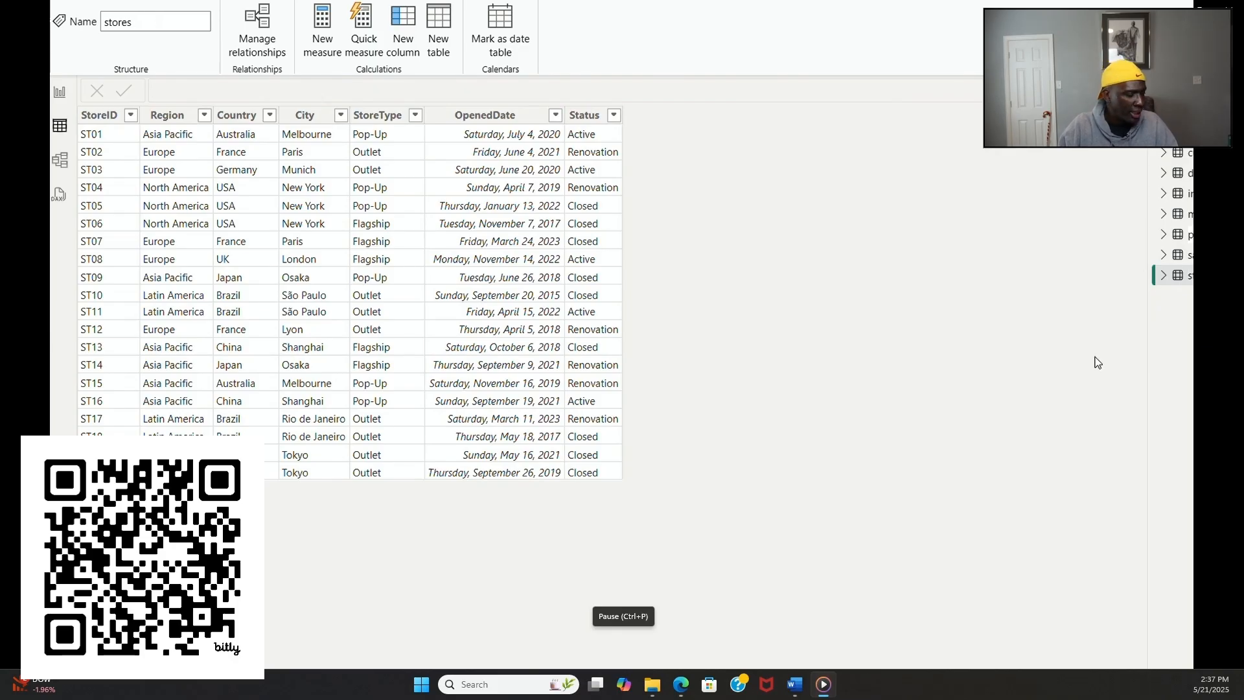
Step: Insert a wide table visual across the middle of the blank report page with the Channel field as its first column
mouse_move(349, 654)
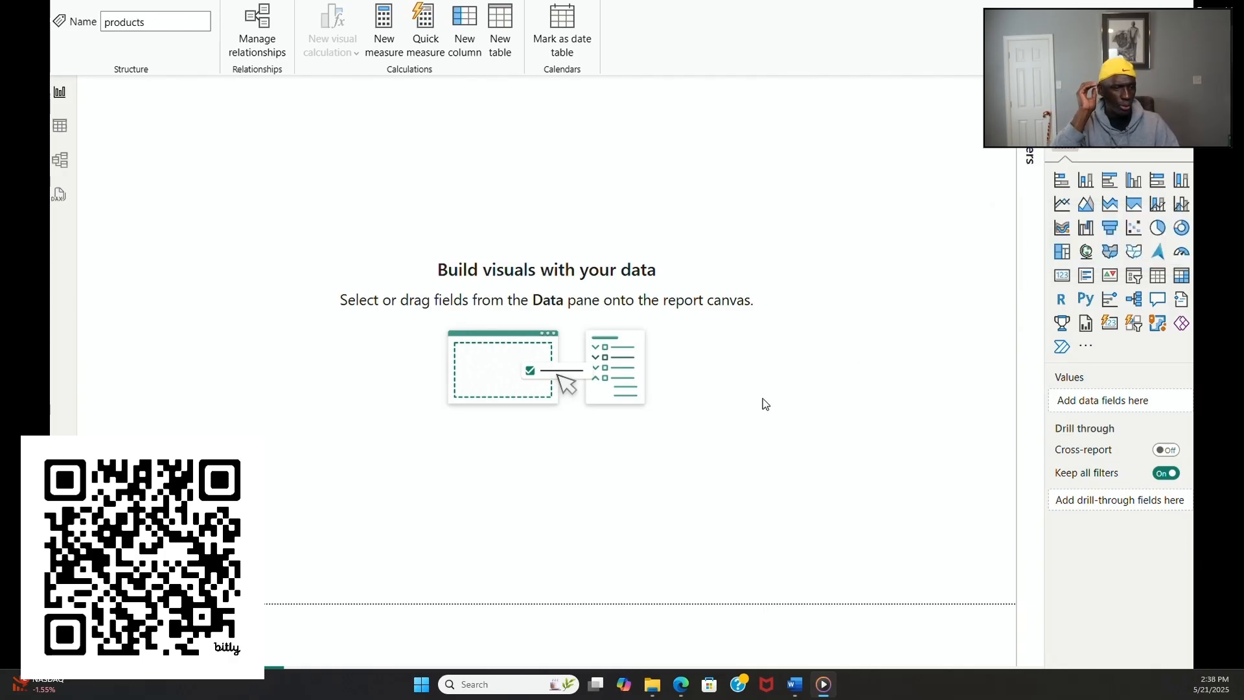
click(416, 376)
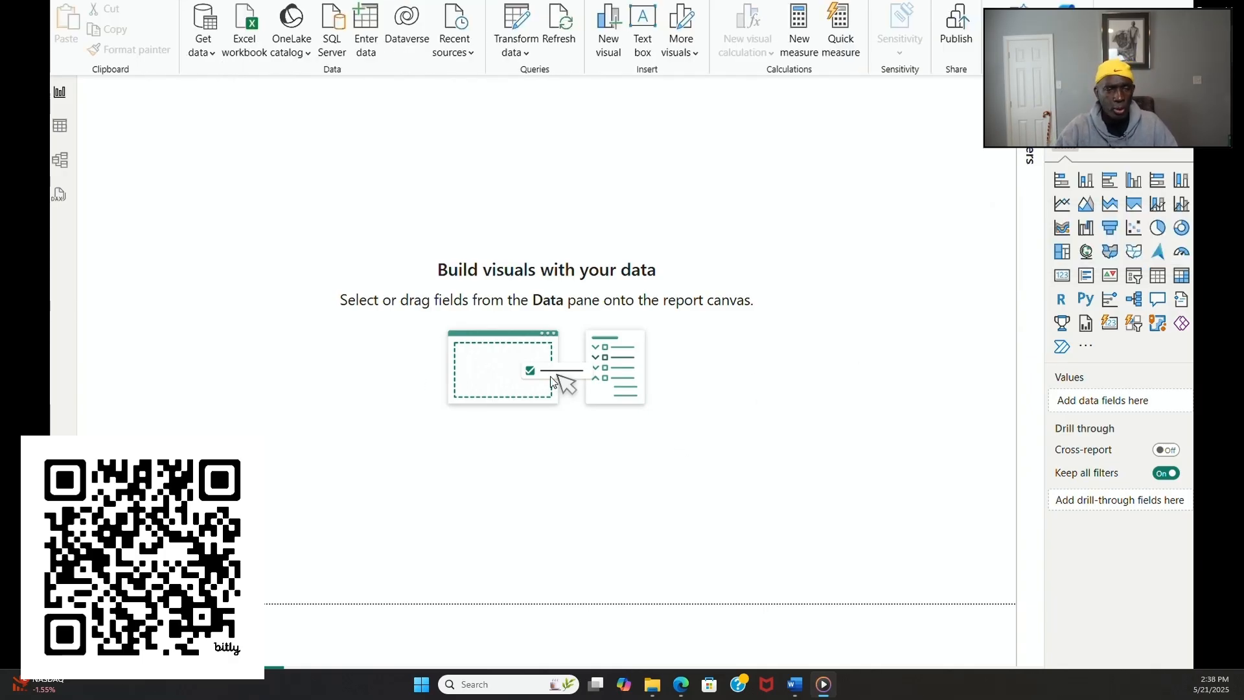
click(1158, 275)
drag(179, 89, 198, 325)
drag(277, 404, 836, 402)
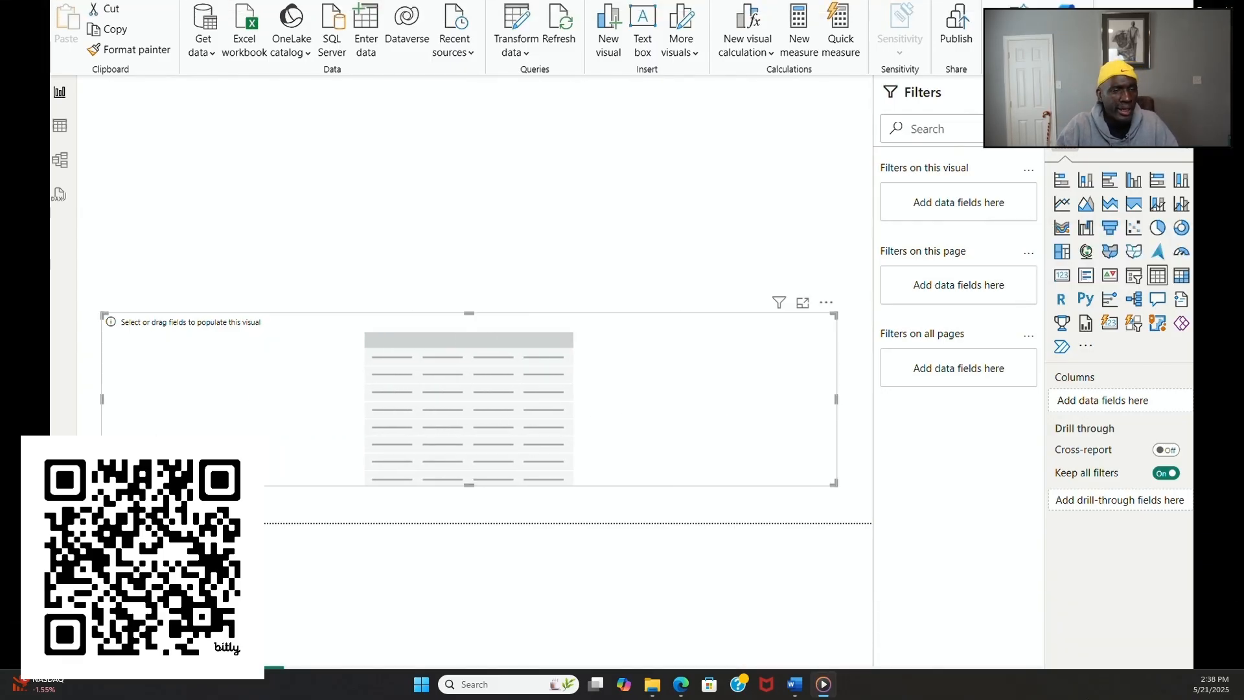
drag(1192, 272, 1063, 401)
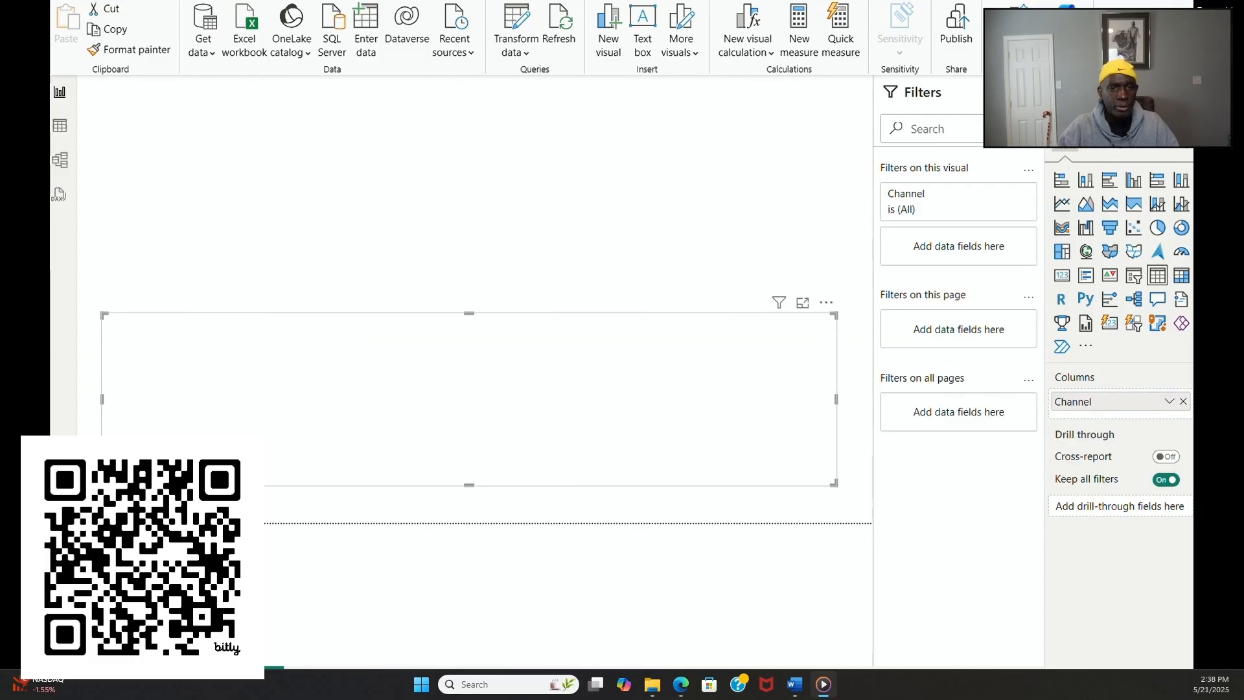
Step: Add the Cost, Revenue, Date, CustomerID, ProductID, SaleID and StoreID fields from sales to the table visual around Channel
drag(1182, 331, 1155, 411)
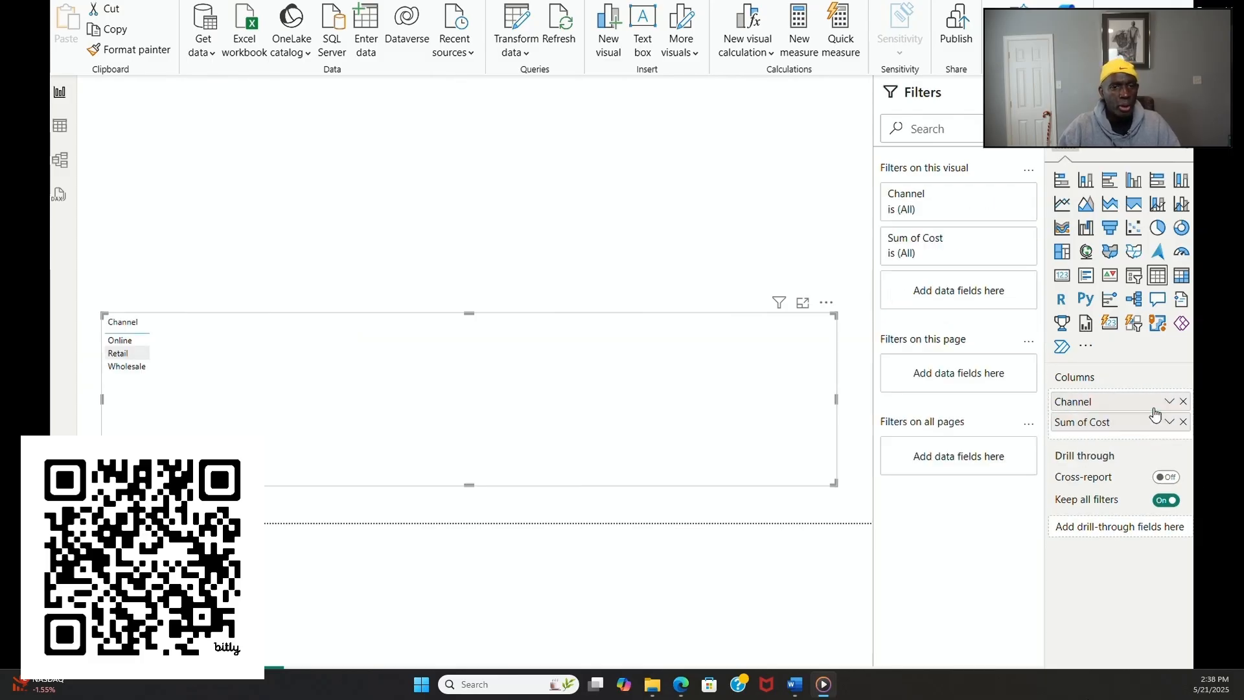
drag(1189, 353, 1144, 396)
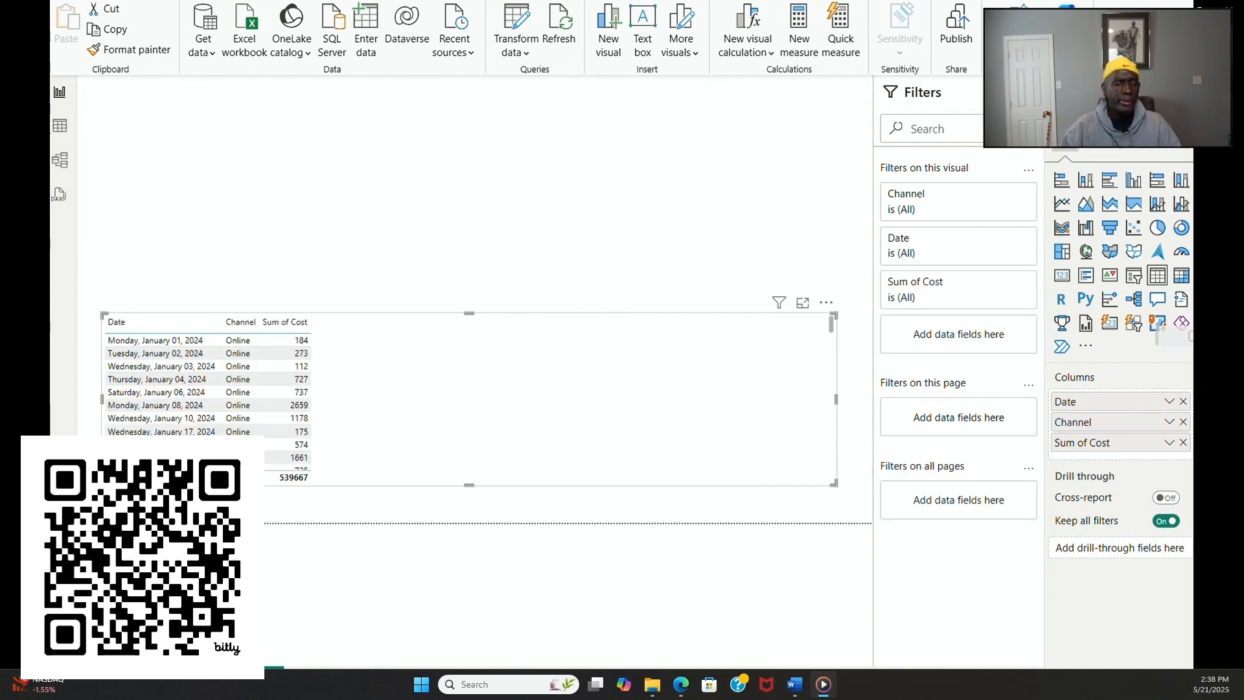
drag(1161, 335, 1141, 502)
drag(1190, 418, 1144, 454)
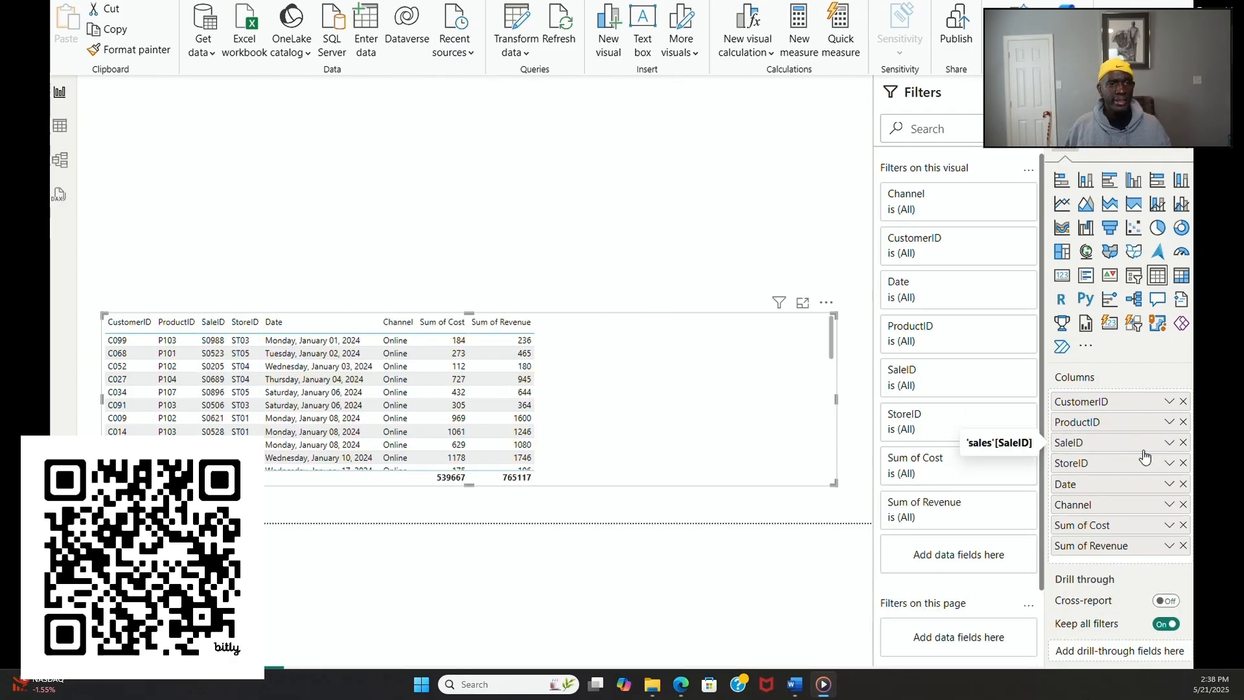
Step: Add UnitPrice and UnitsSold before Cost in the table visual and Discount as its last column
drag(1190, 493, 1148, 524)
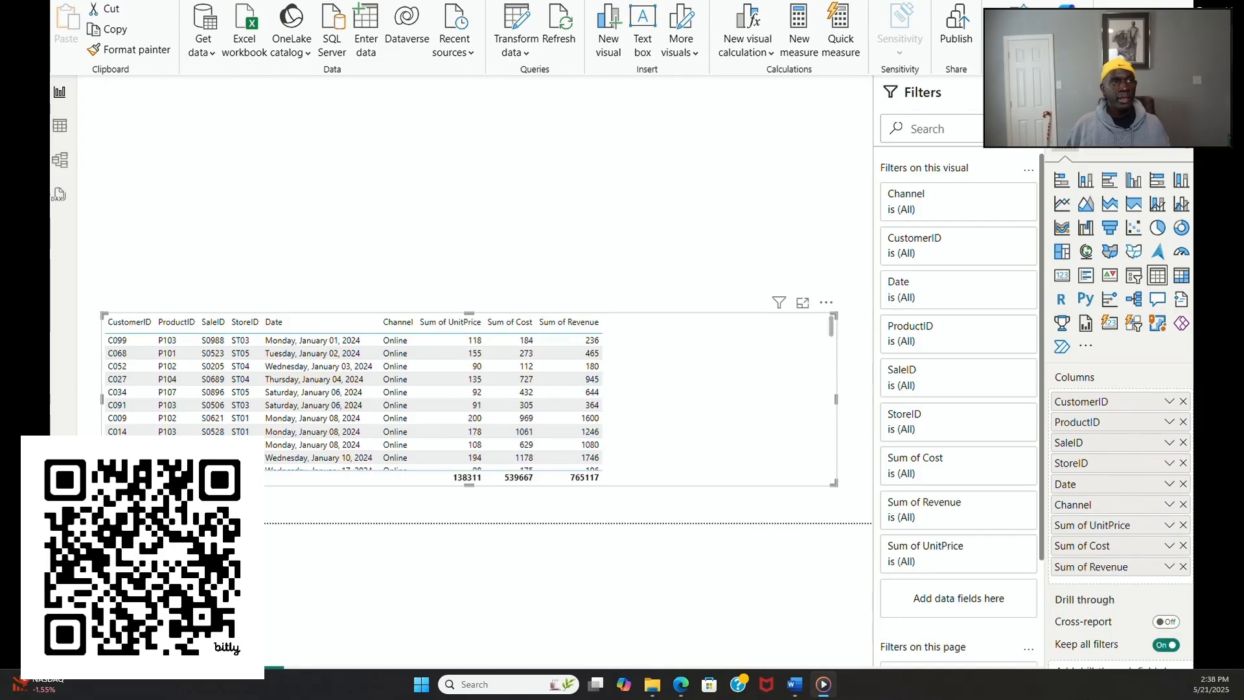
drag(1190, 482, 1137, 517)
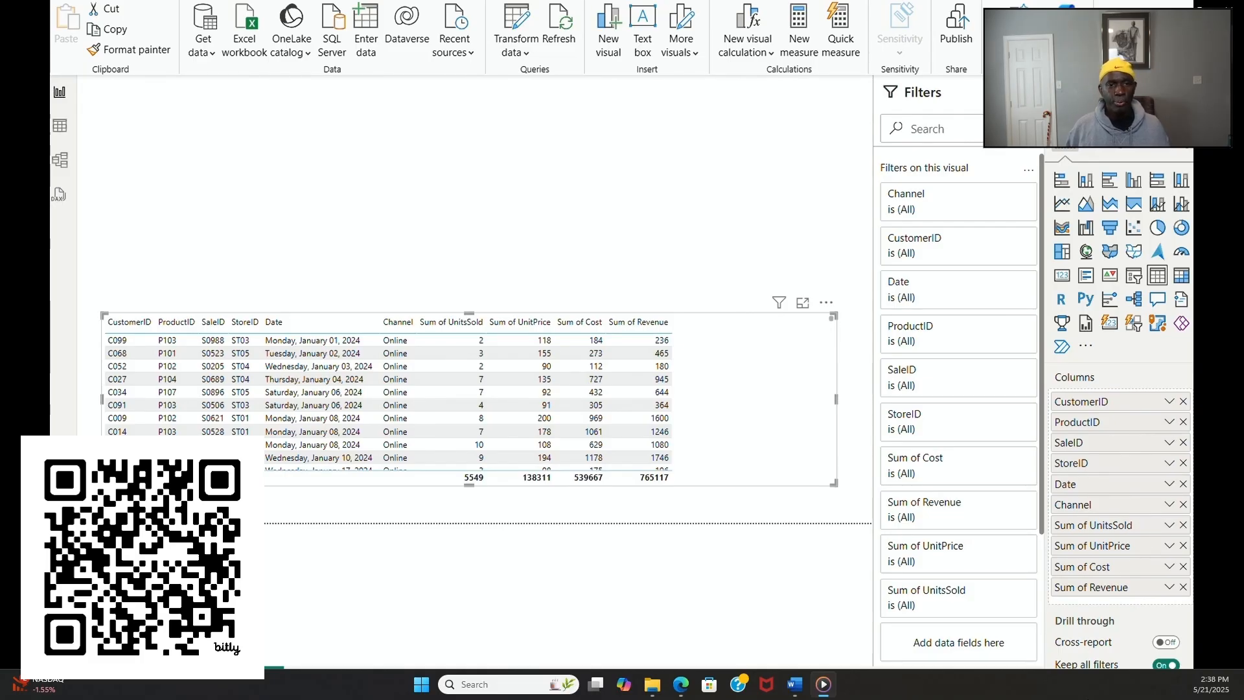
drag(1166, 353, 1147, 594)
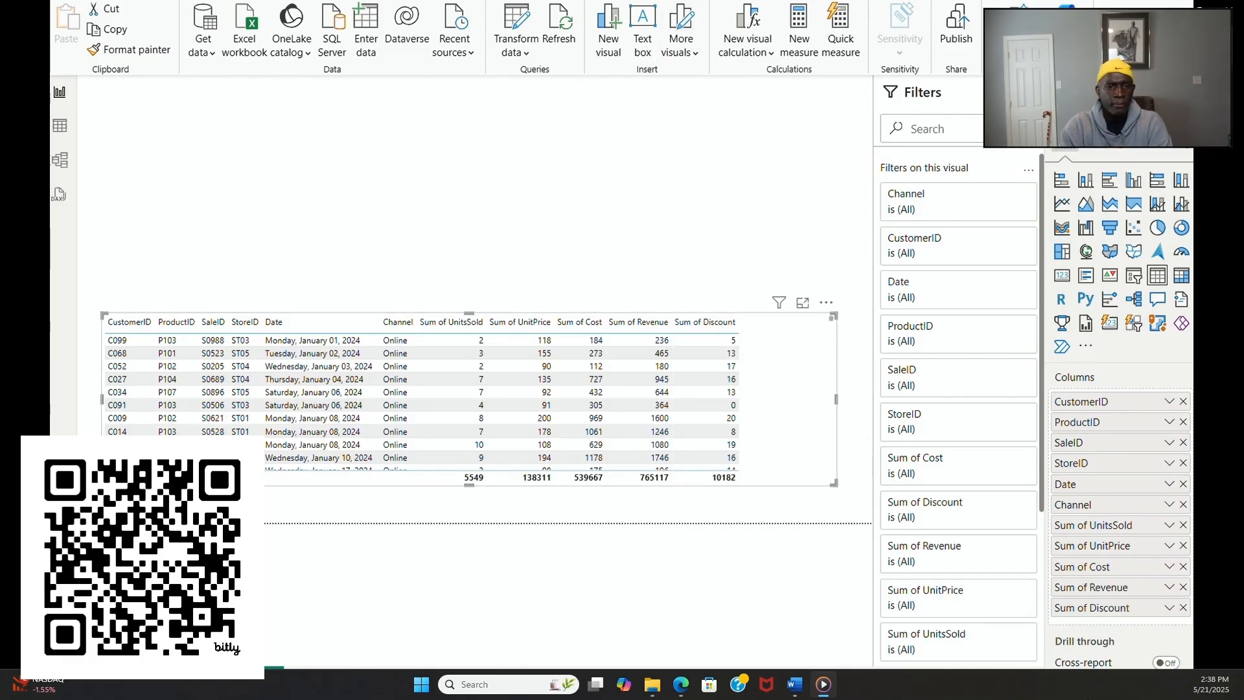
Step: Insert a second table visual above the sales table and make it equally wide
click(584, 194)
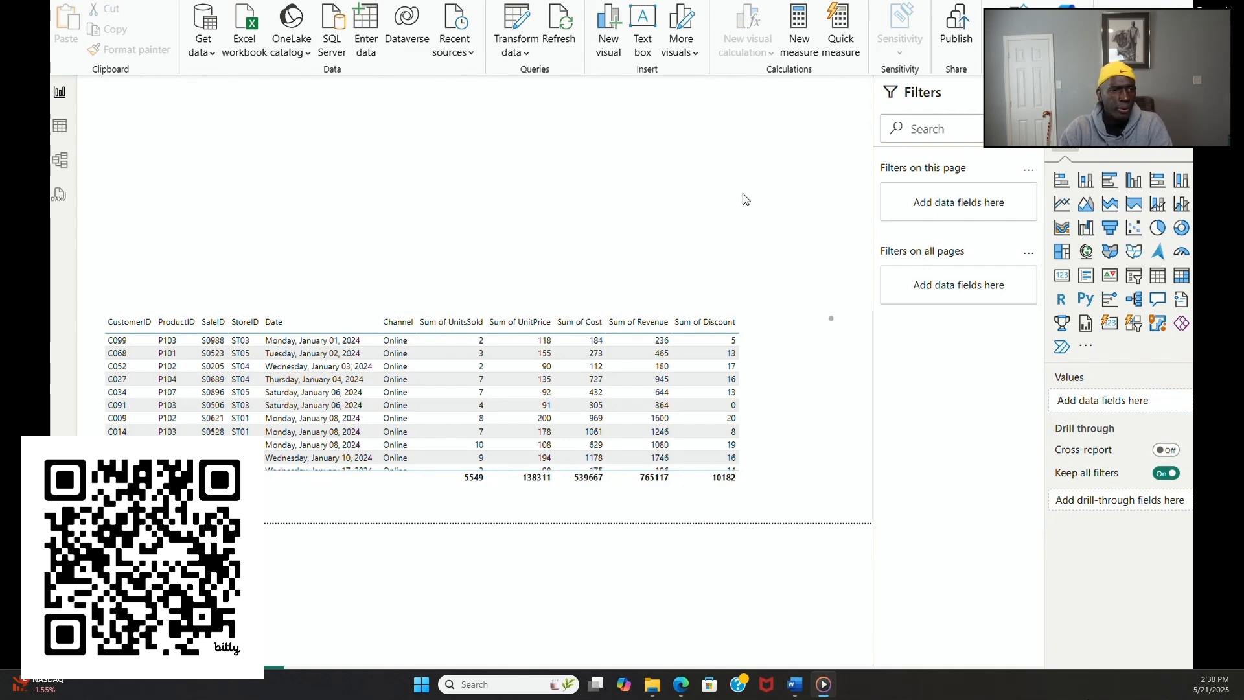
click(1153, 279)
drag(698, 193, 705, 201)
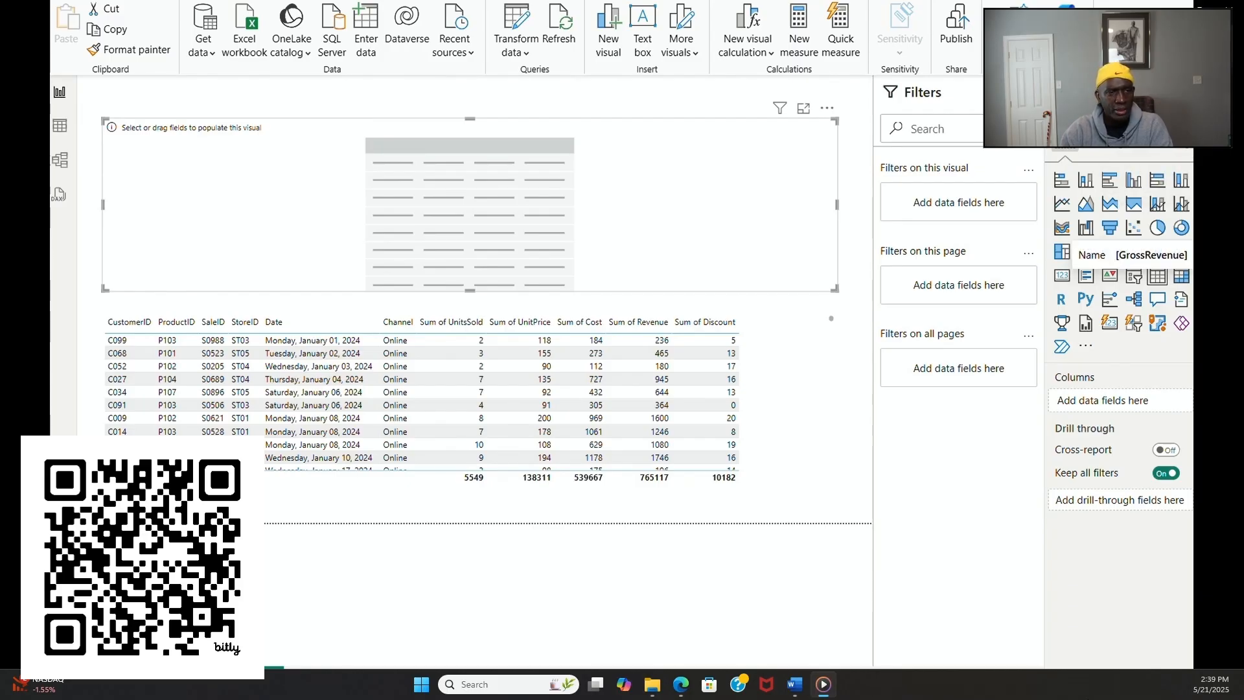
Step: Fill the new table with the measures GrossRevenue, Discounts, NetRevenue, COGS, GrossProfit and Gross Margin %, in that order
drag(1130, 254, 1124, 408)
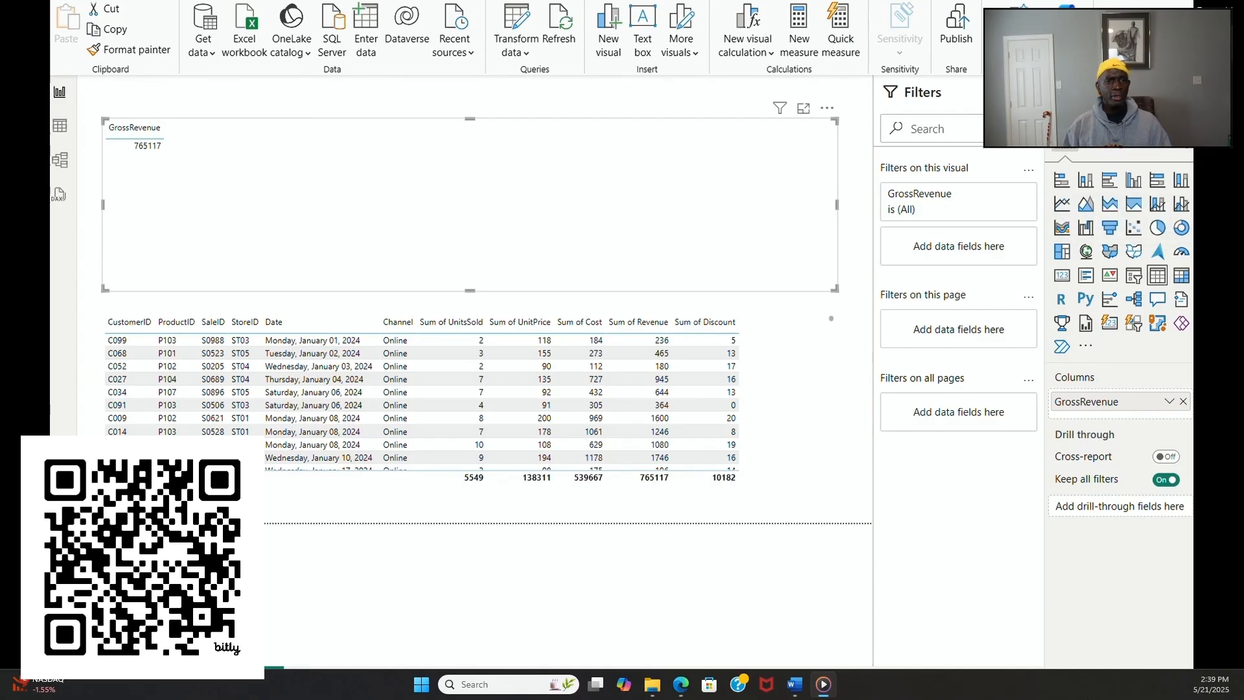
drag(1196, 389, 1168, 414)
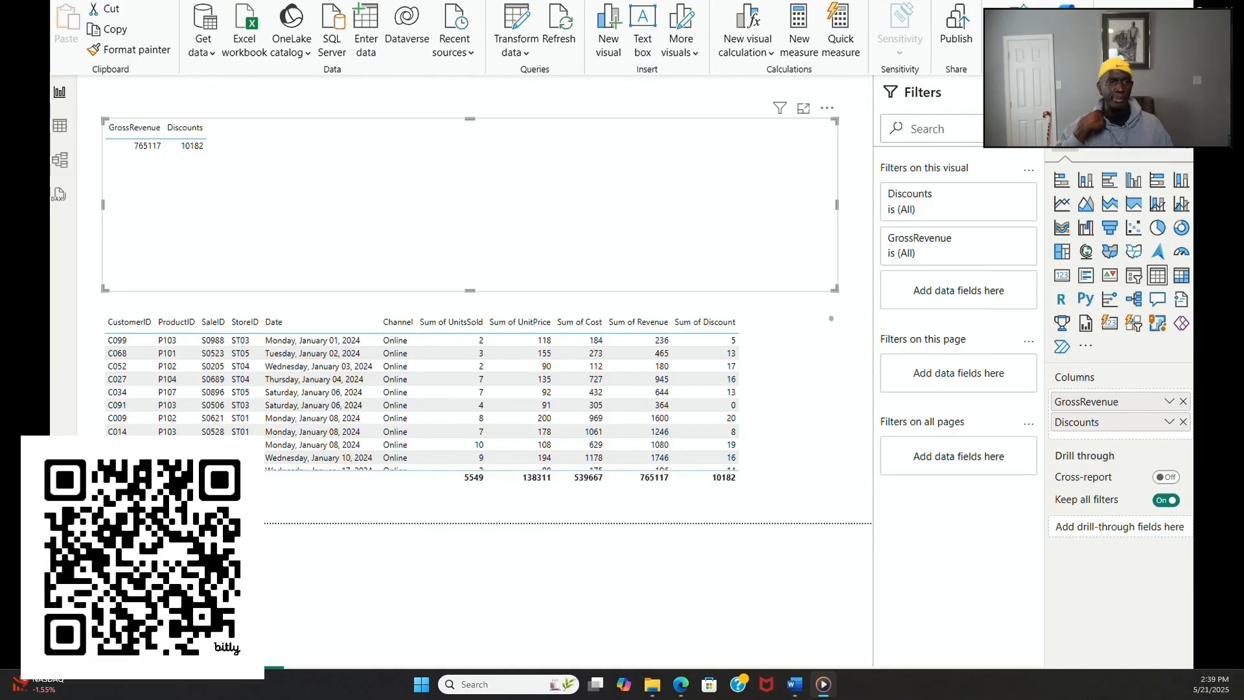
drag(1181, 324, 1179, 432)
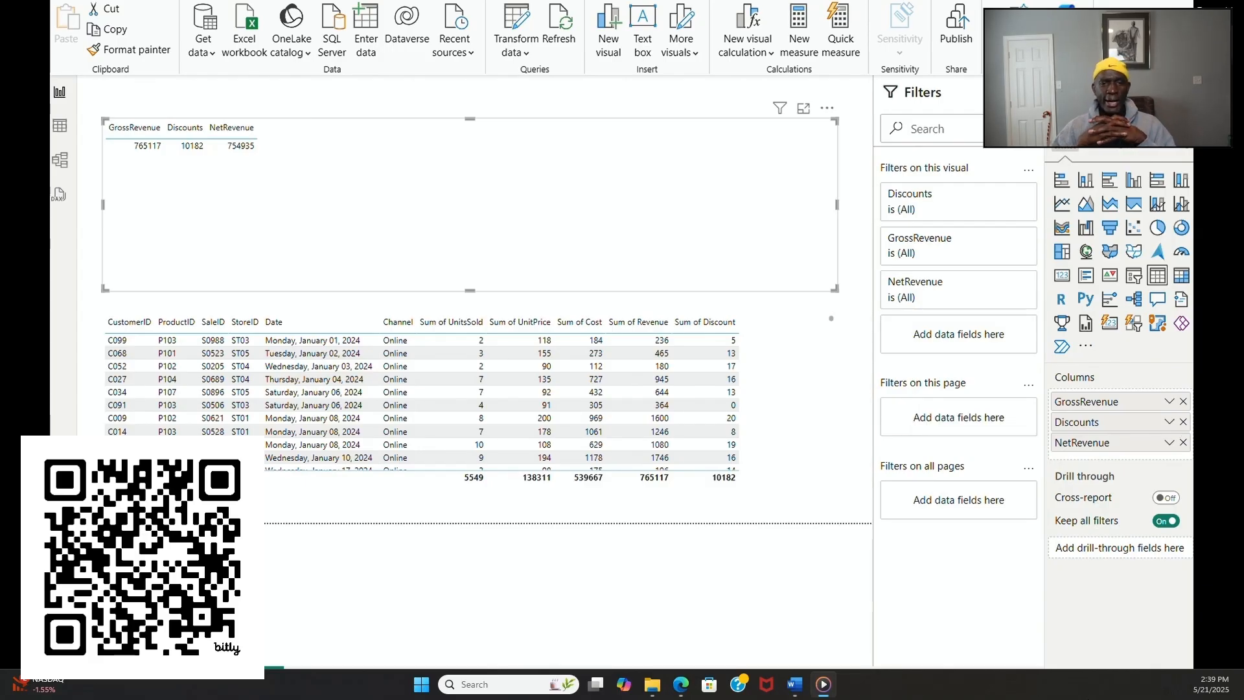
drag(1182, 257, 1159, 451)
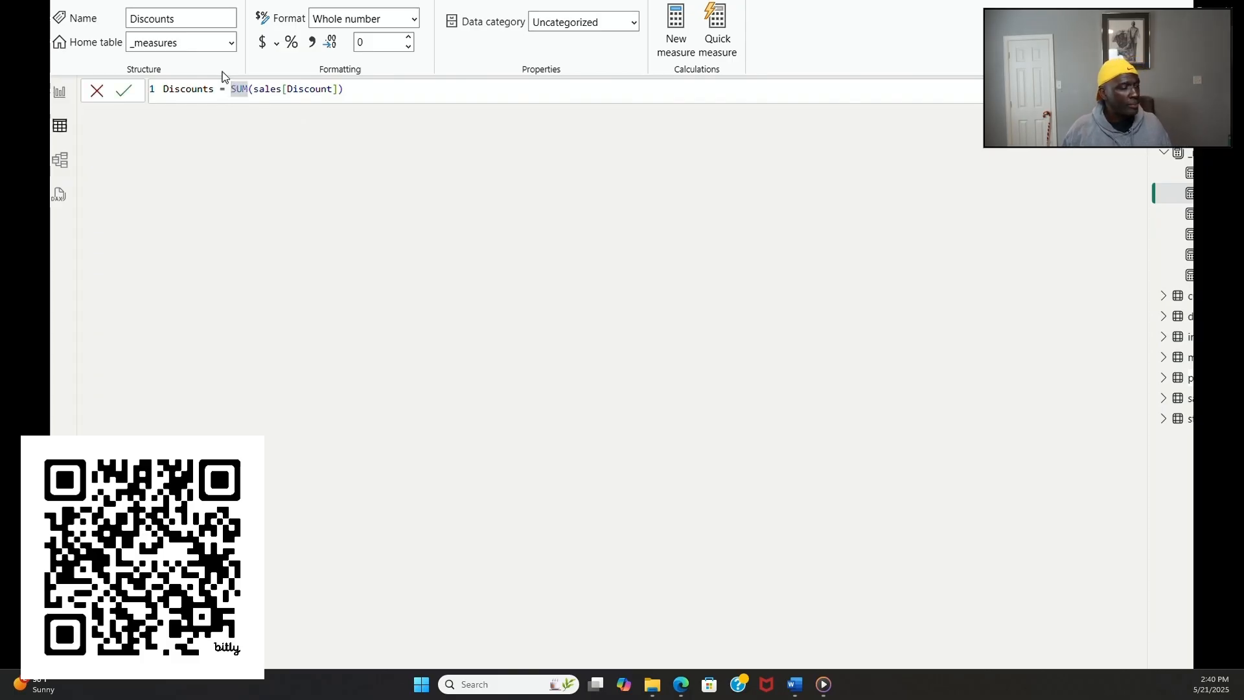
Step: Change the Discounts measure to (SUM(sales[Discount])) * -1 and return to the report page
click(380, 88)
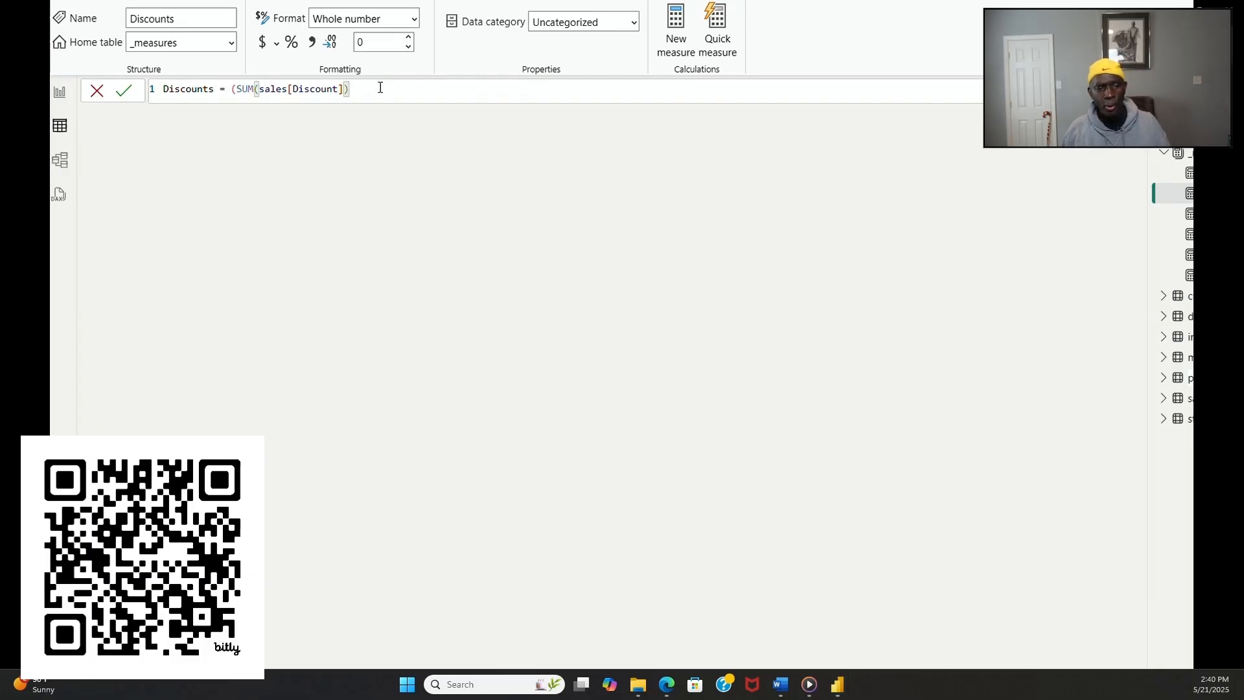
text() )
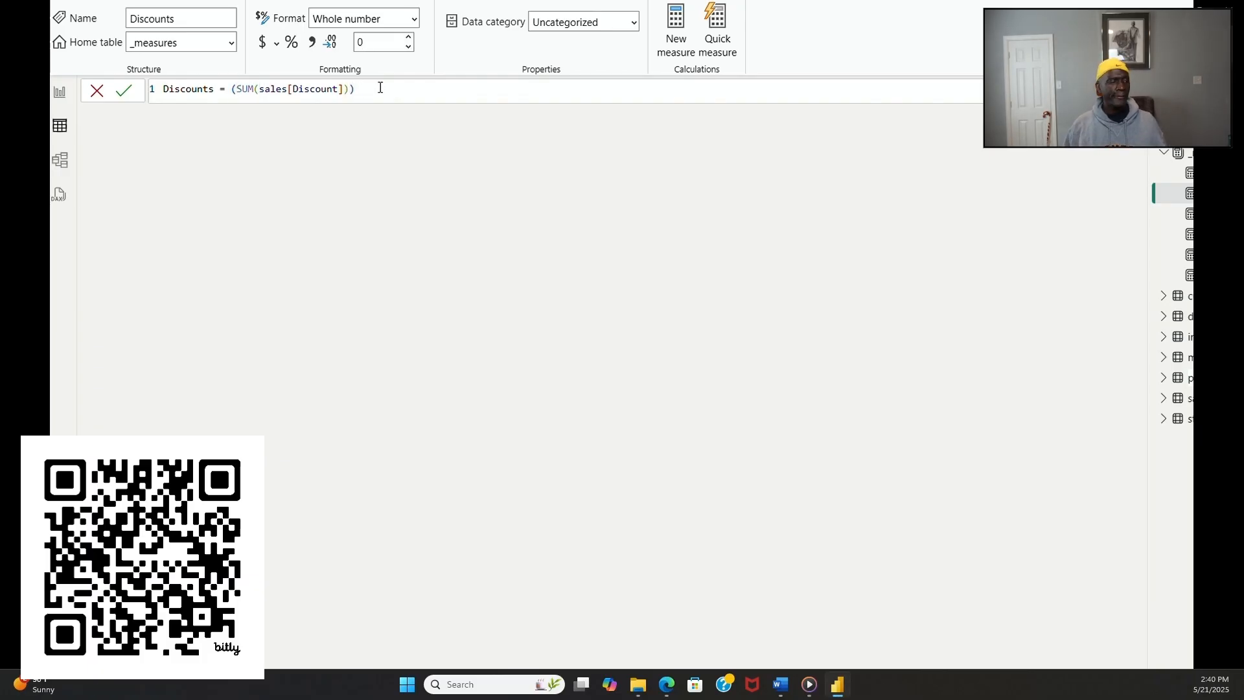
text(* )
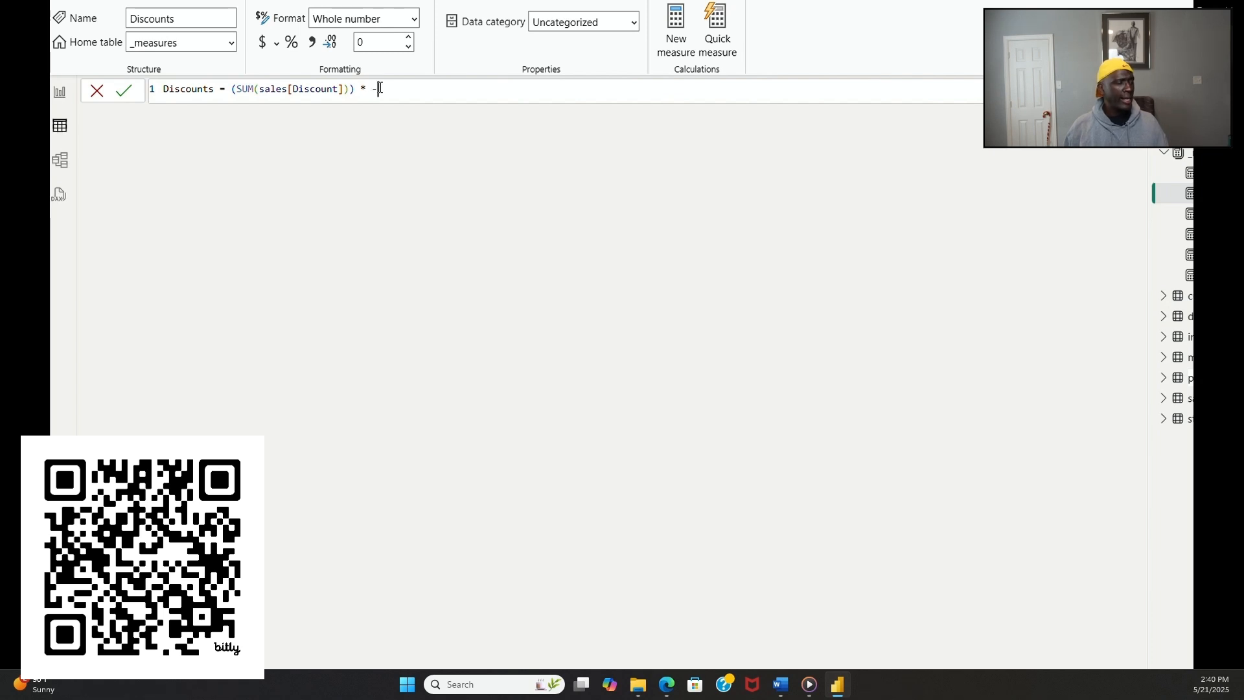
text(-1)
key(Return)
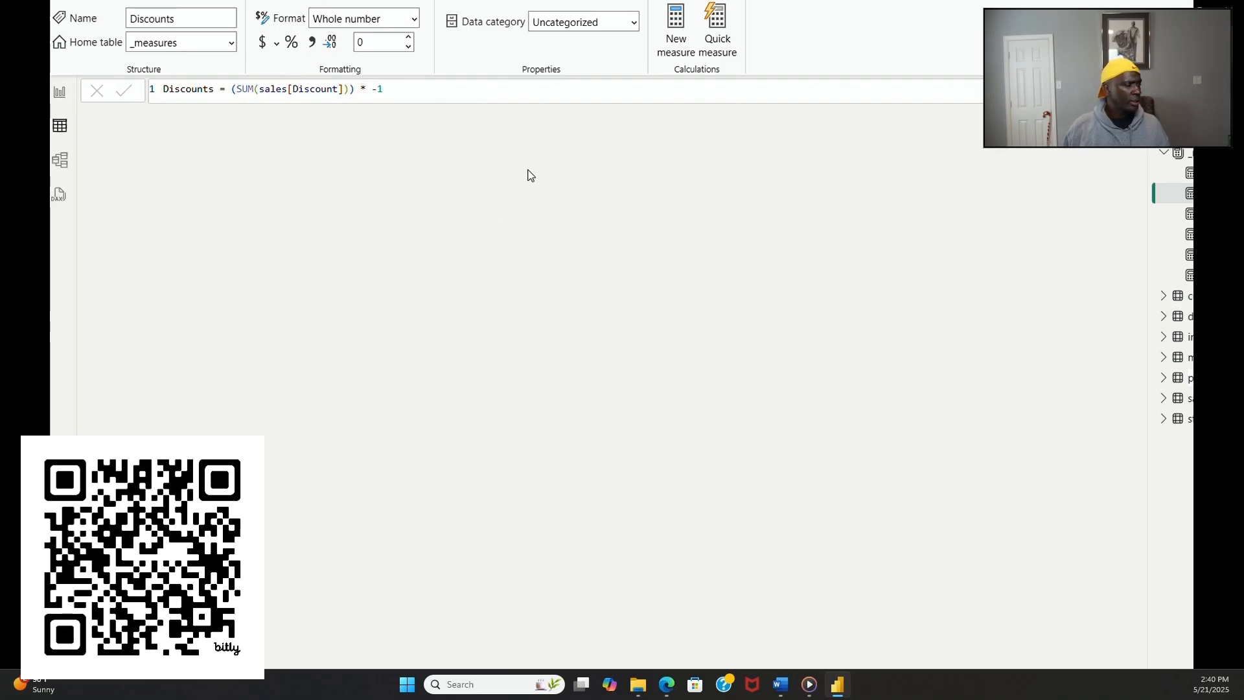
click(1182, 255)
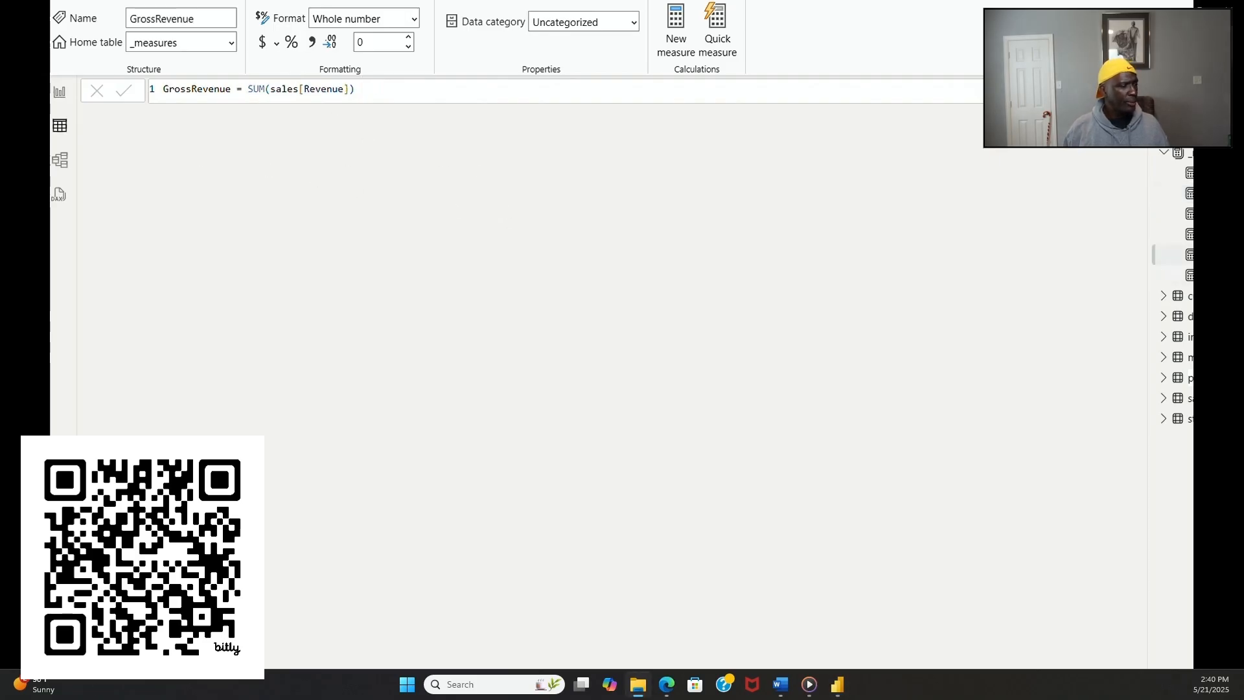
click(1176, 216)
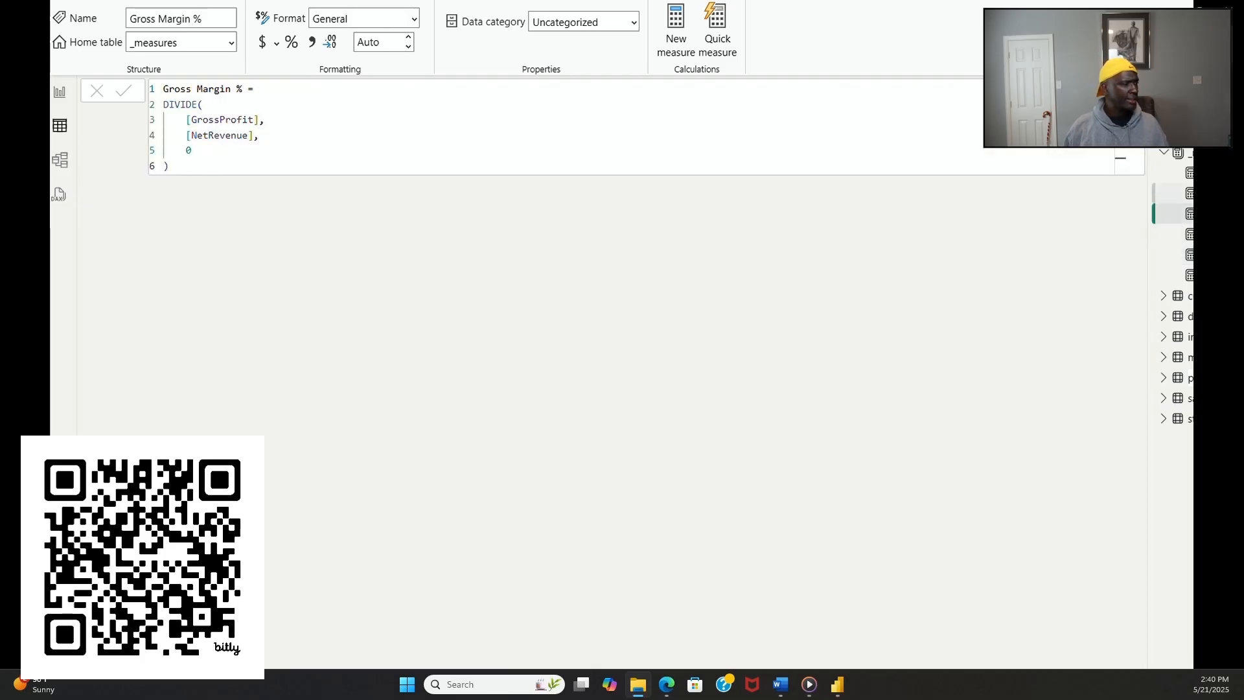
click(1176, 193)
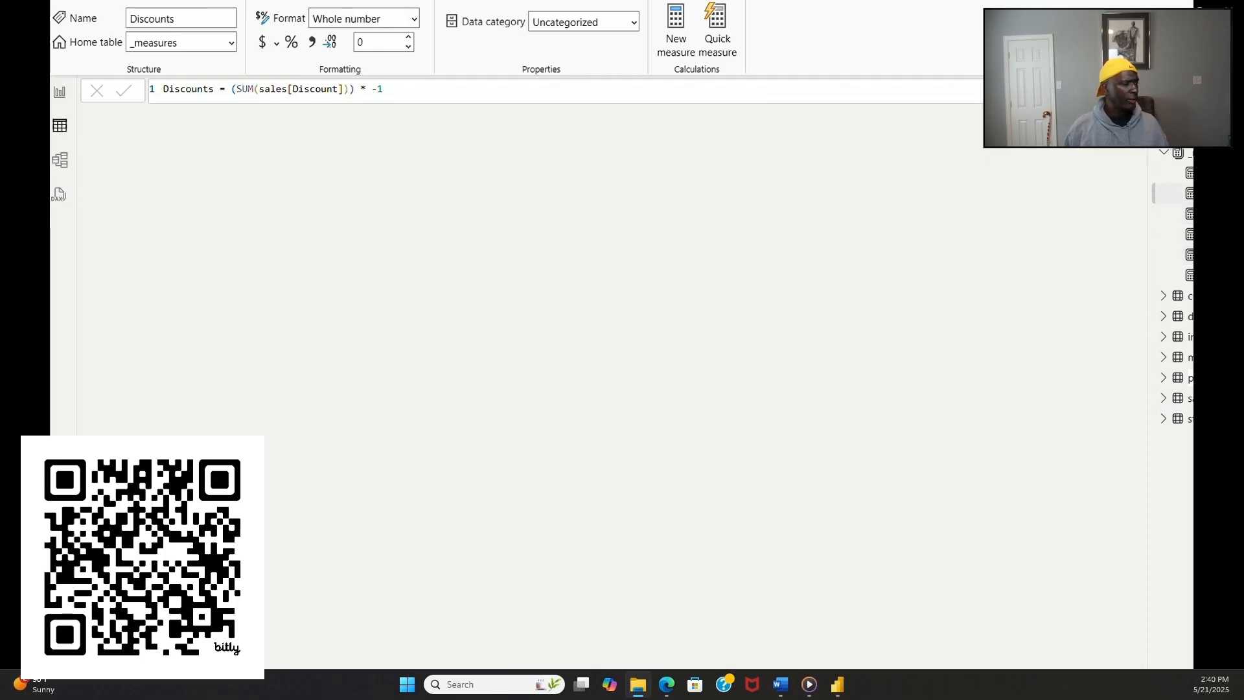
click(61, 94)
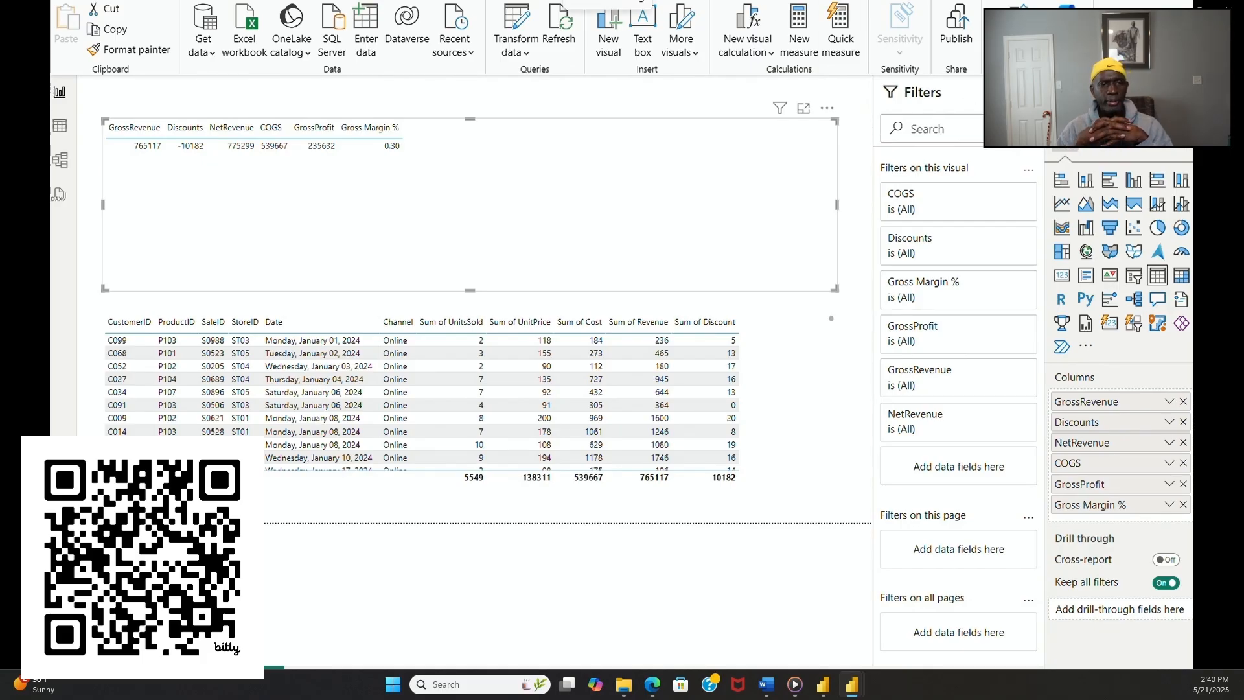
Step: Add SaleID as the first column of the lower sales table and of the upper measures table
click(831, 319)
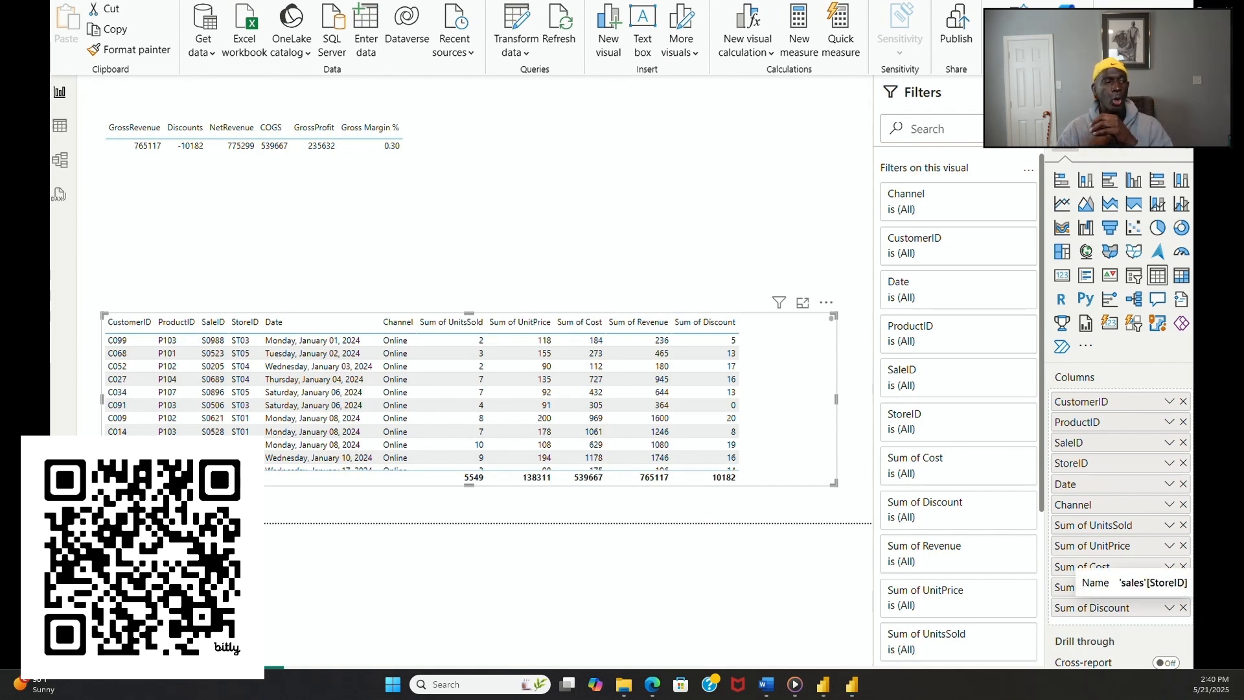
drag(1140, 444, 1153, 404)
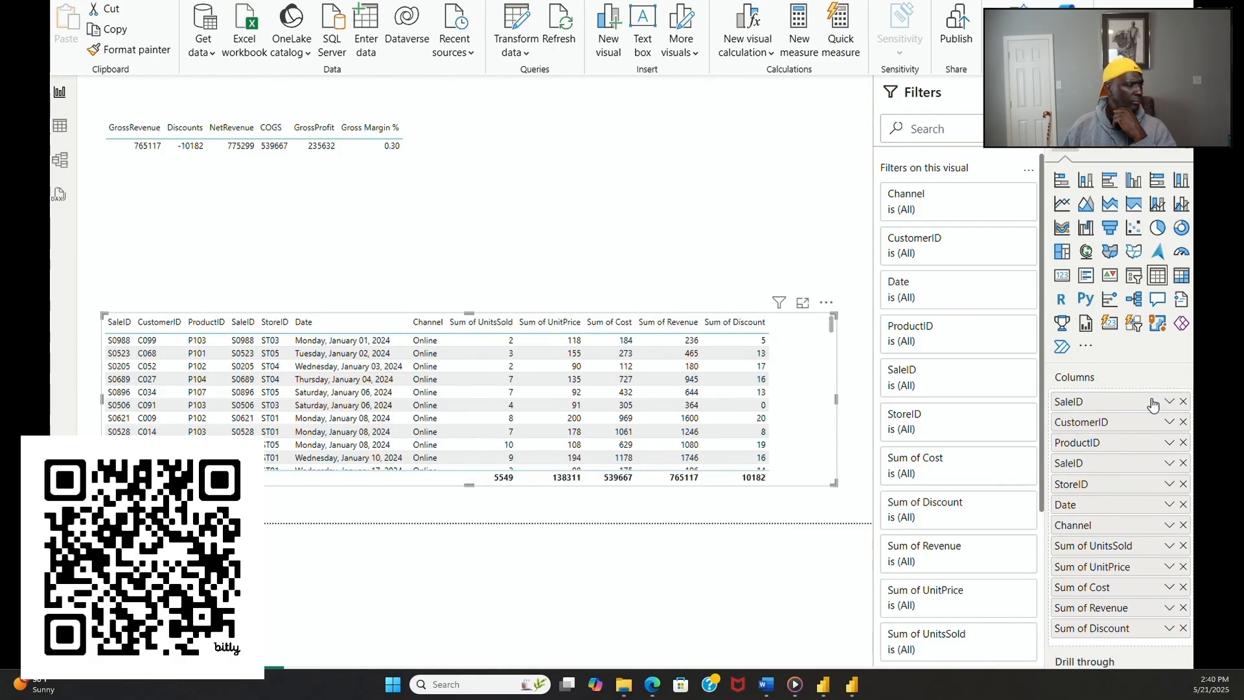
click(536, 201)
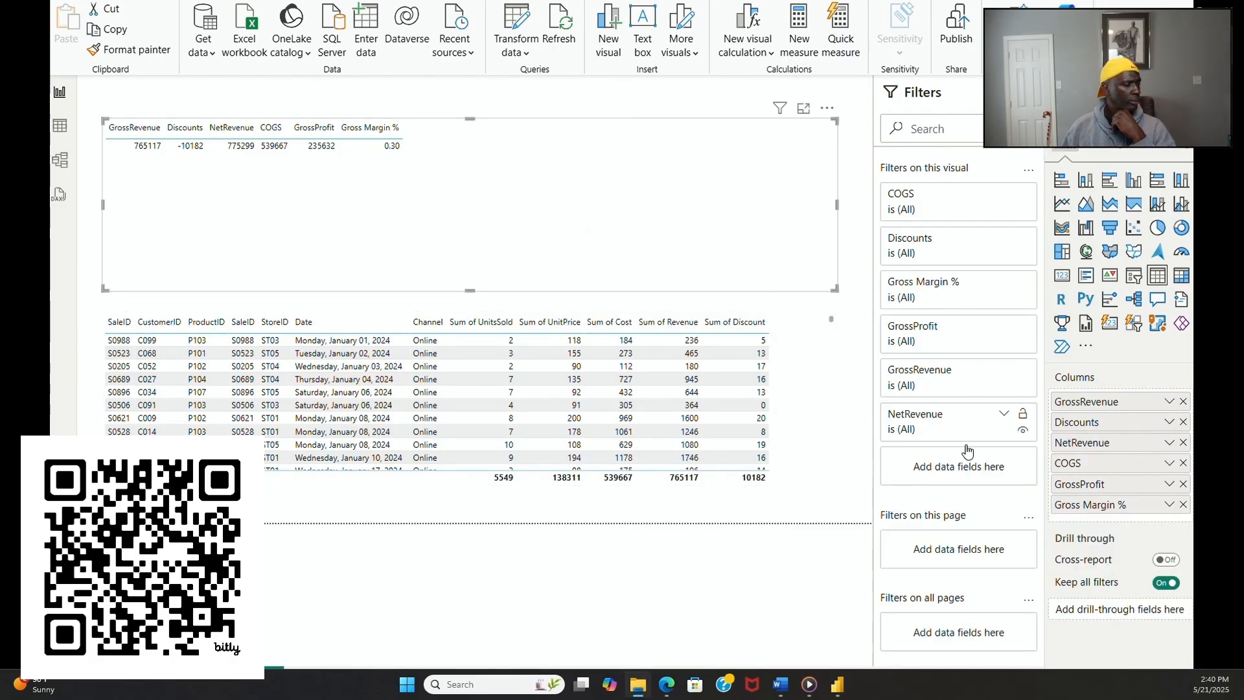
drag(1239, 474, 1122, 399)
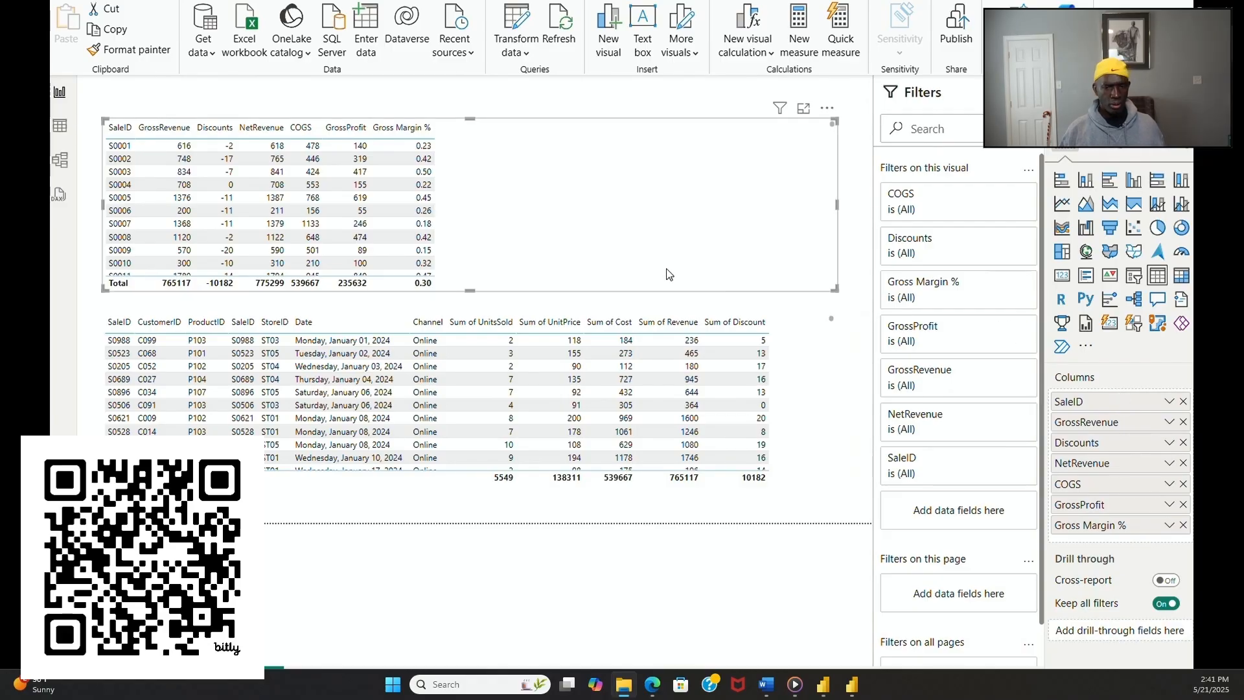
scroll(833, 438, down, 3)
click(834, 438)
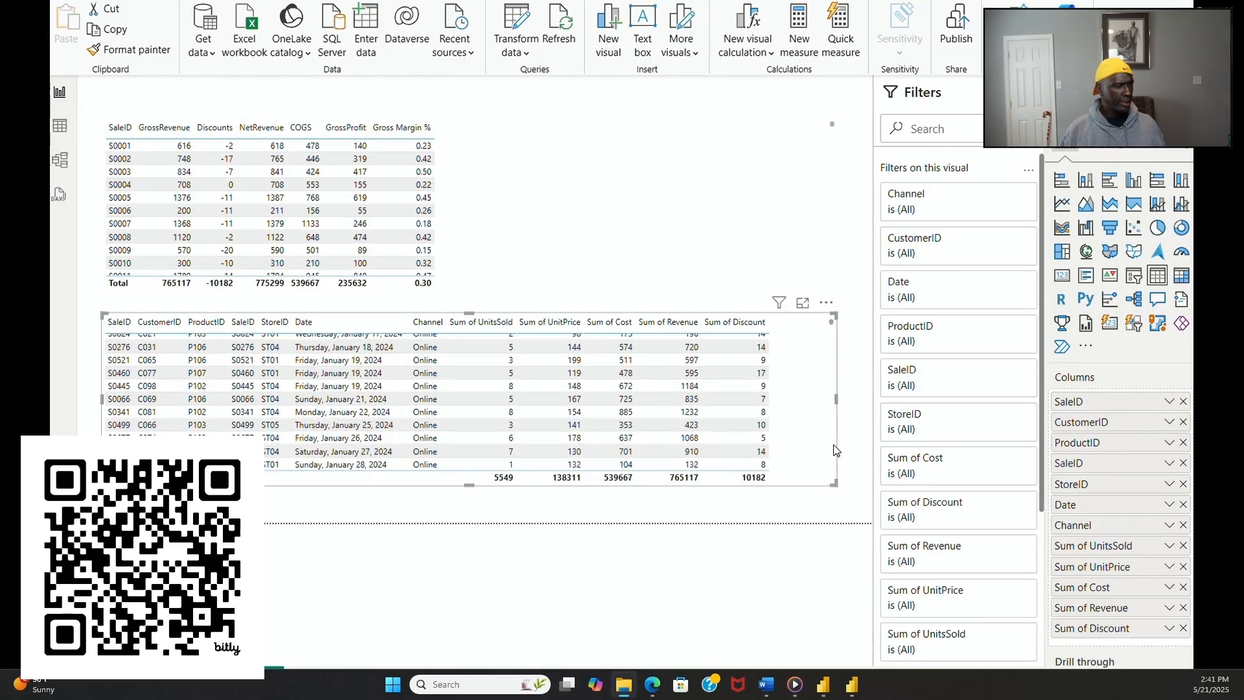
click(827, 305)
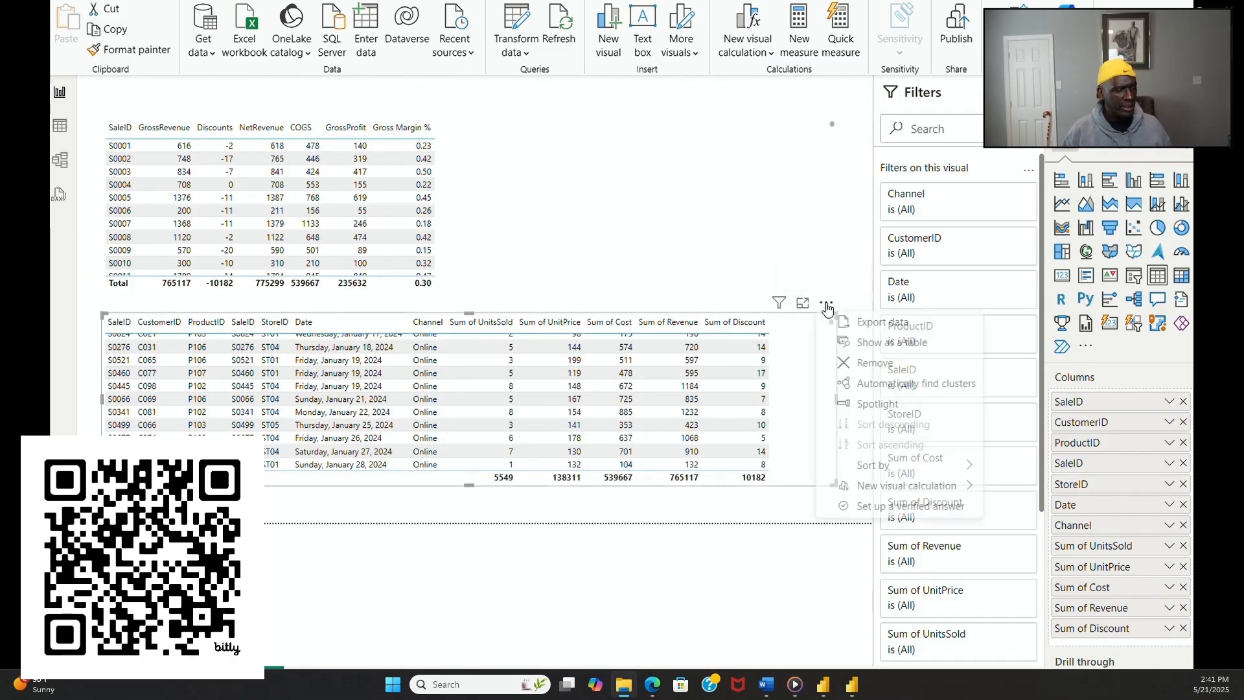
click(870, 378)
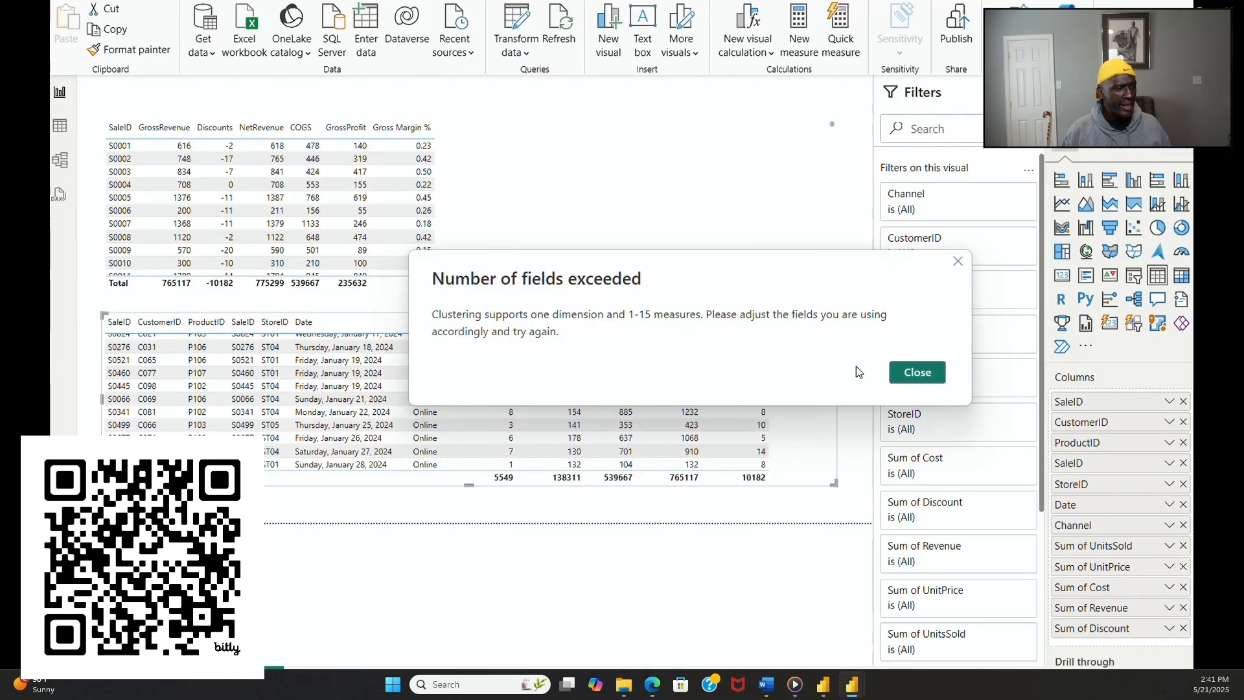
click(925, 377)
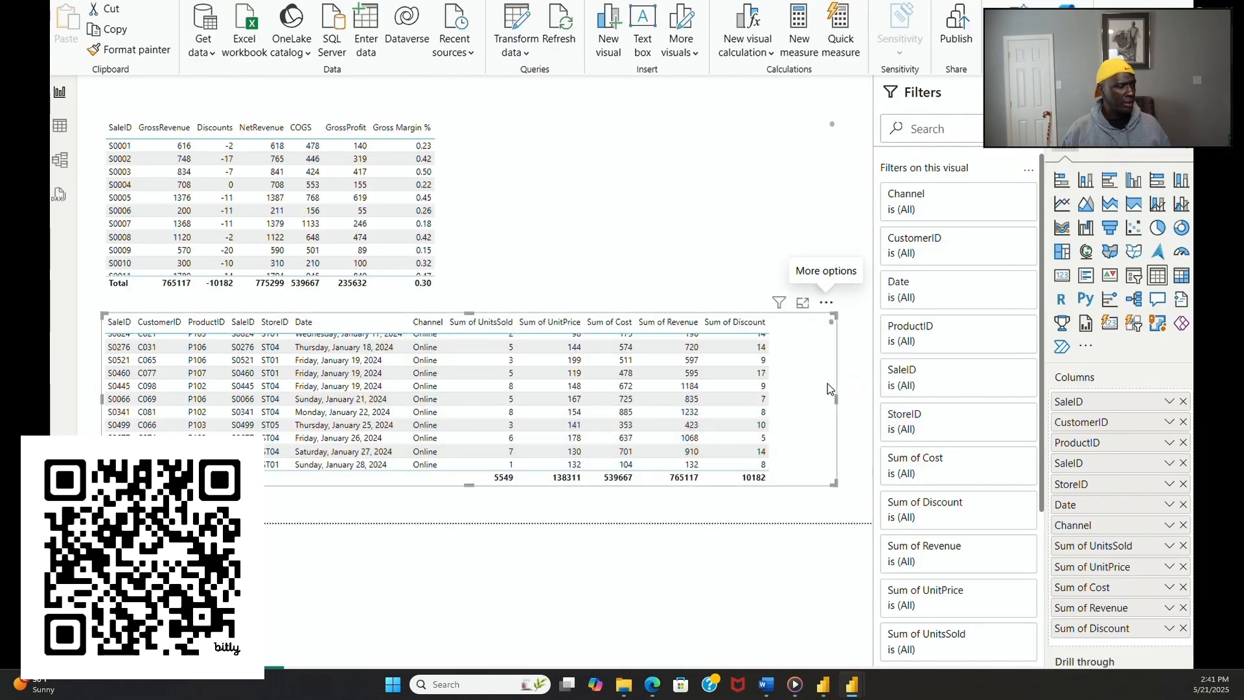
Step: Remove the lower table visual with the sales fields from the report page
click(826, 305)
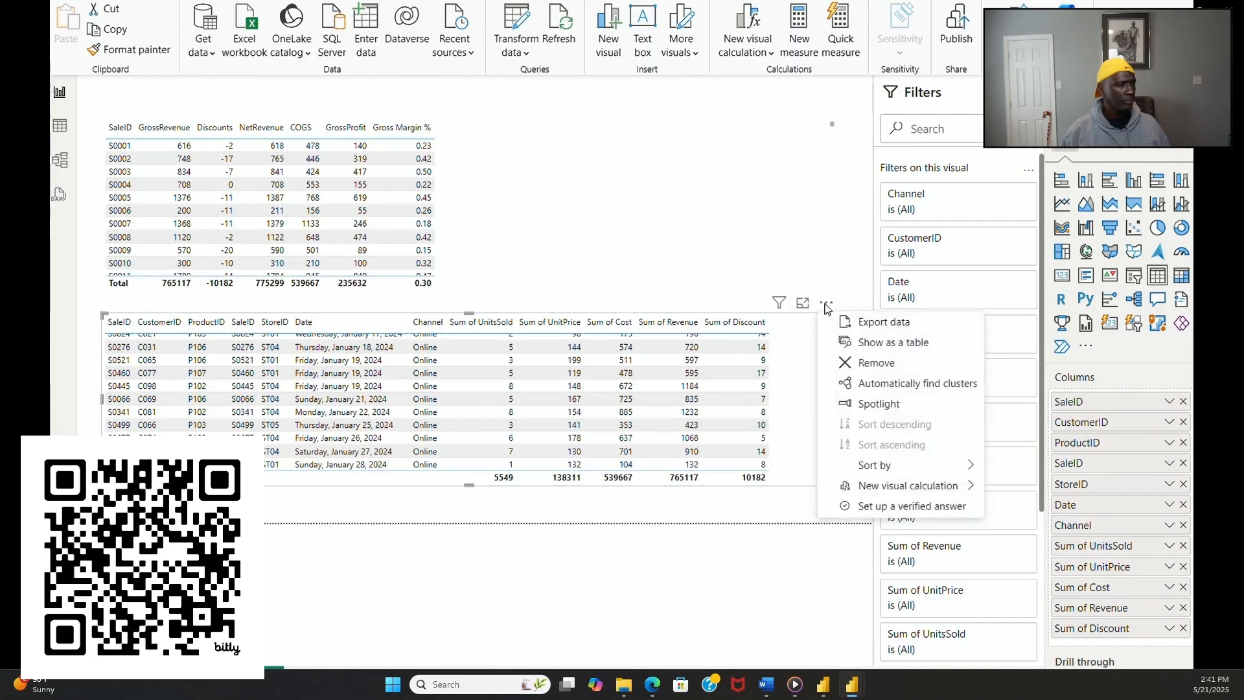
click(867, 365)
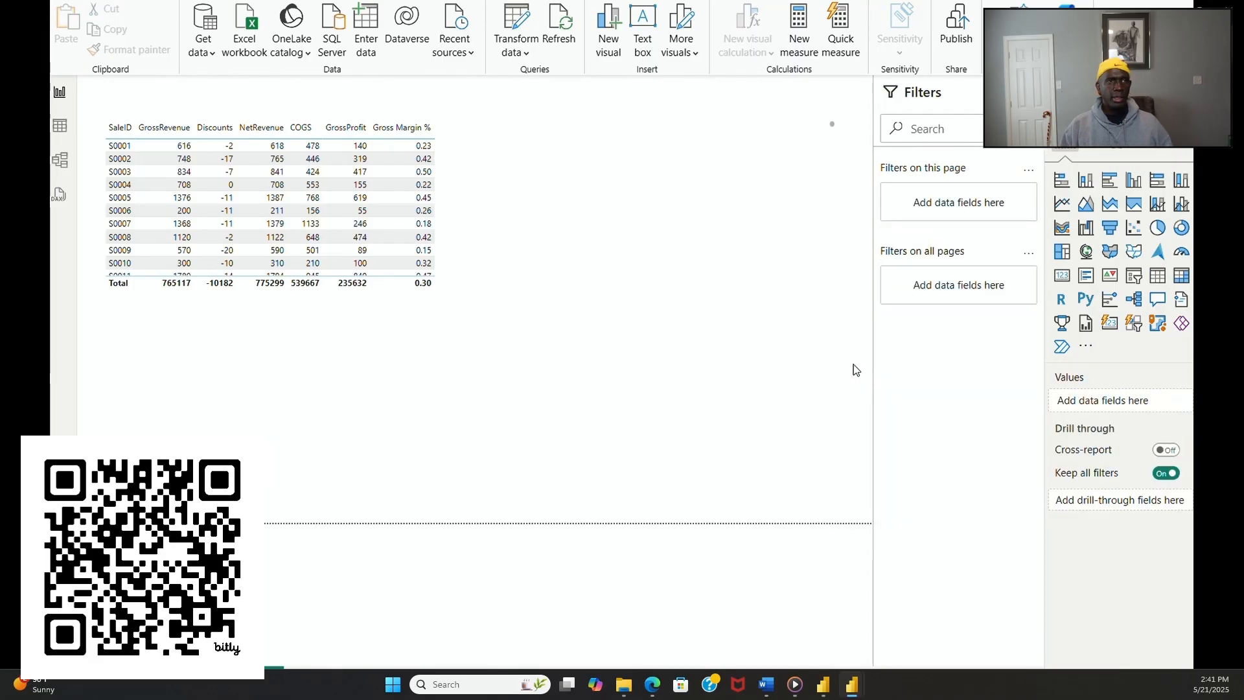
Step: Extend the measures table down to near the page's lower edge and narrow it to fit its columns
click(393, 286)
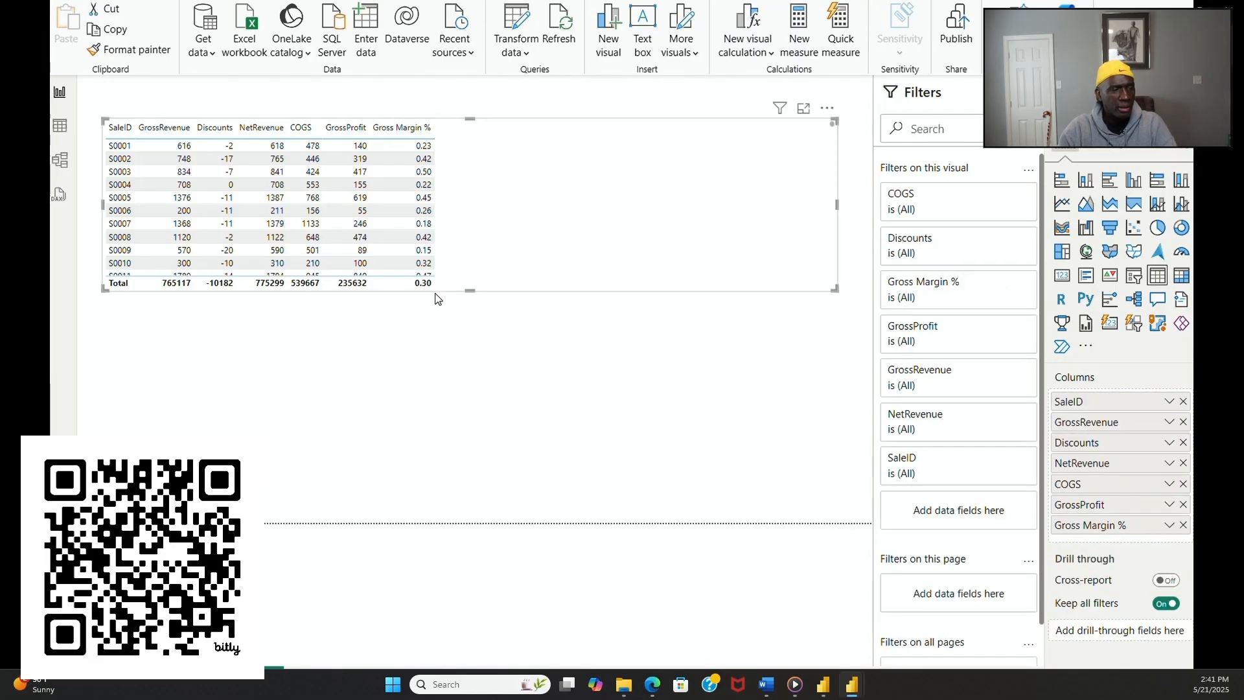
drag(471, 298, 478, 518)
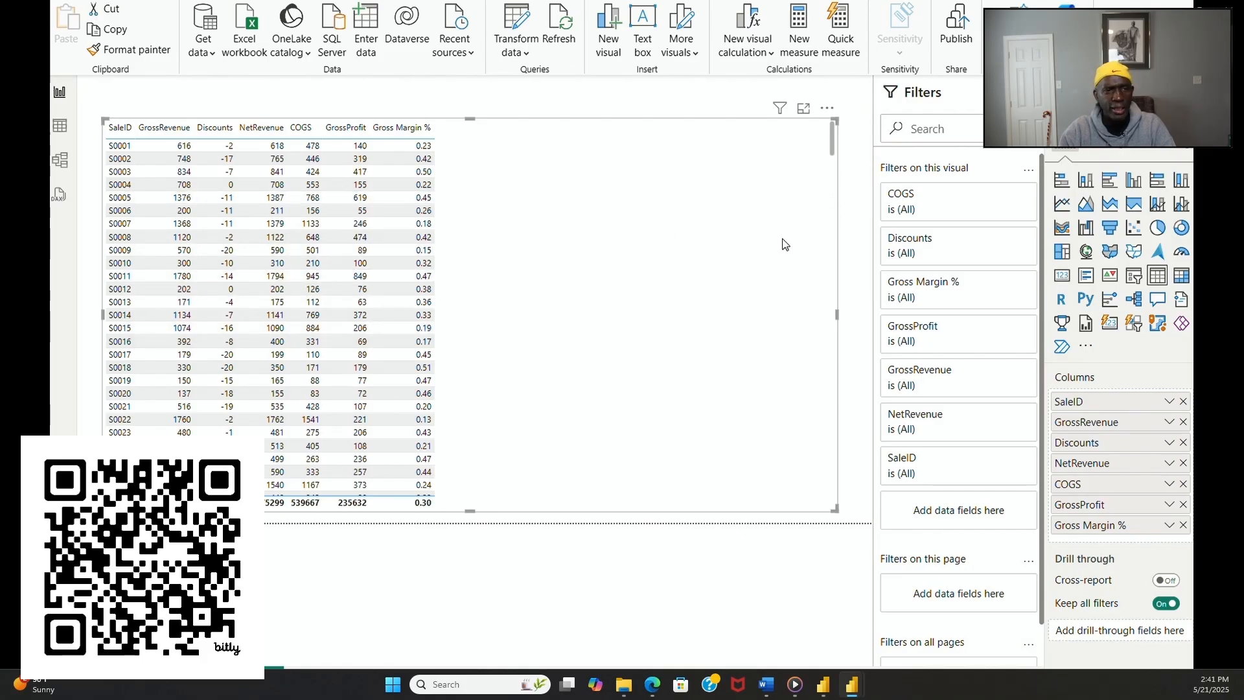
drag(838, 315, 464, 328)
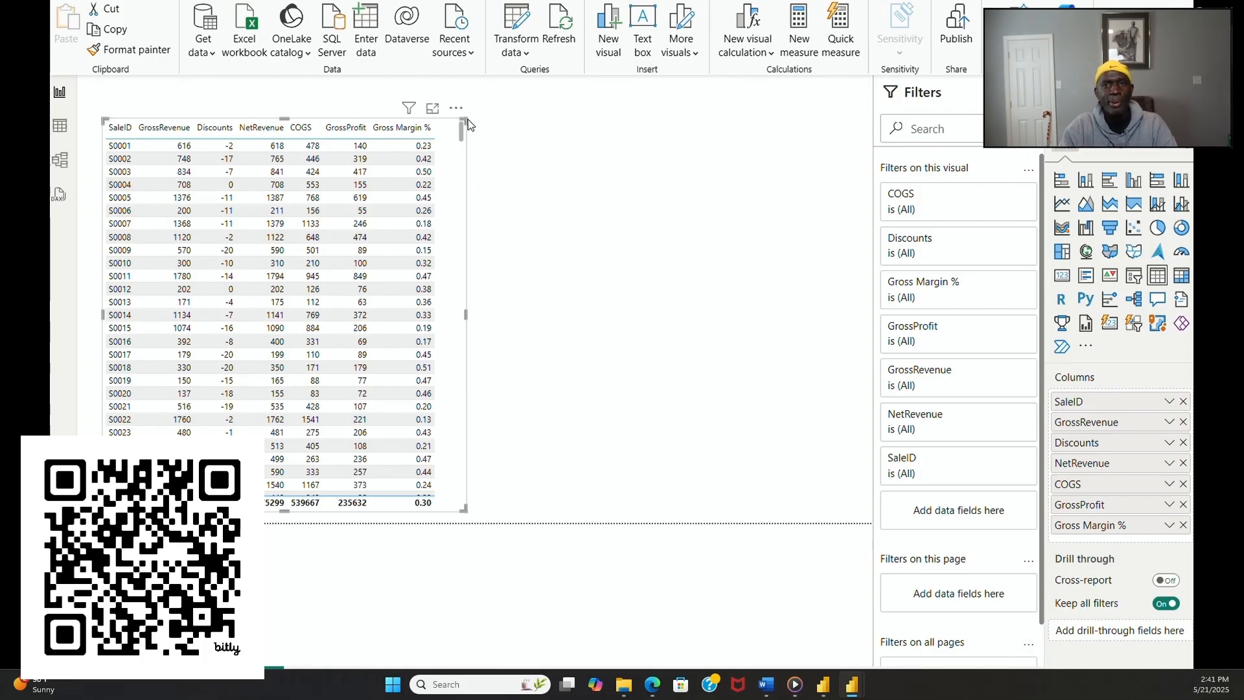
click(534, 216)
click(467, 344)
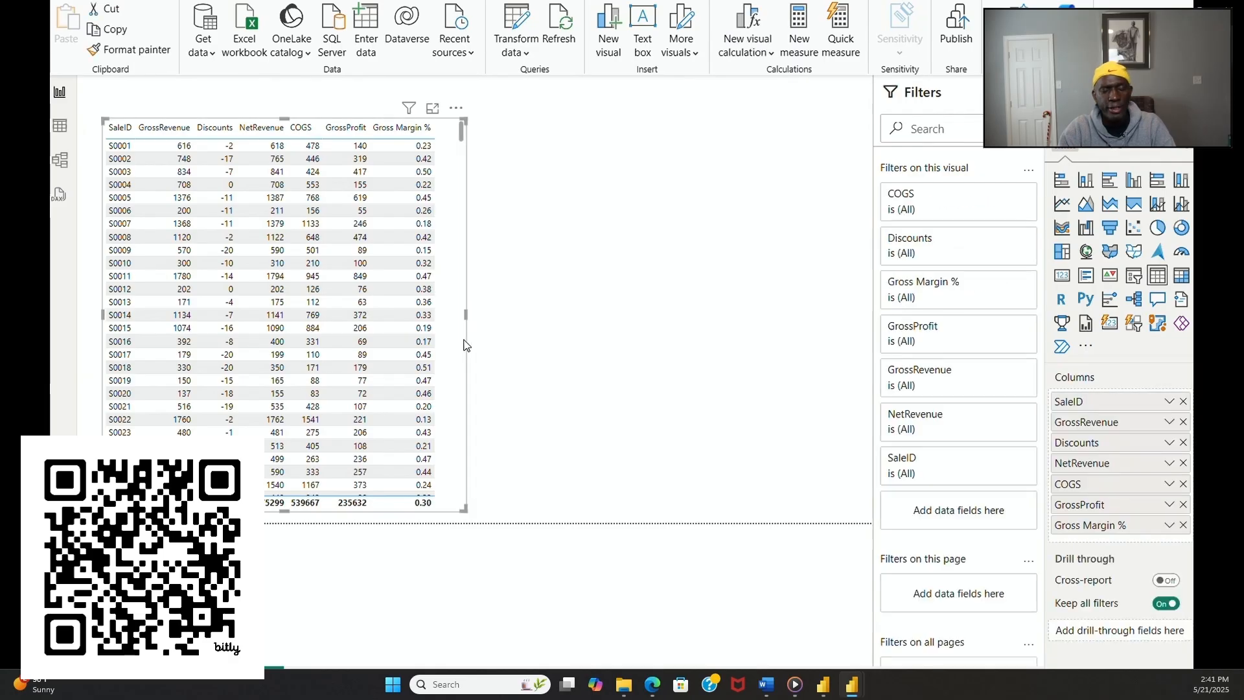
drag(464, 316, 444, 340)
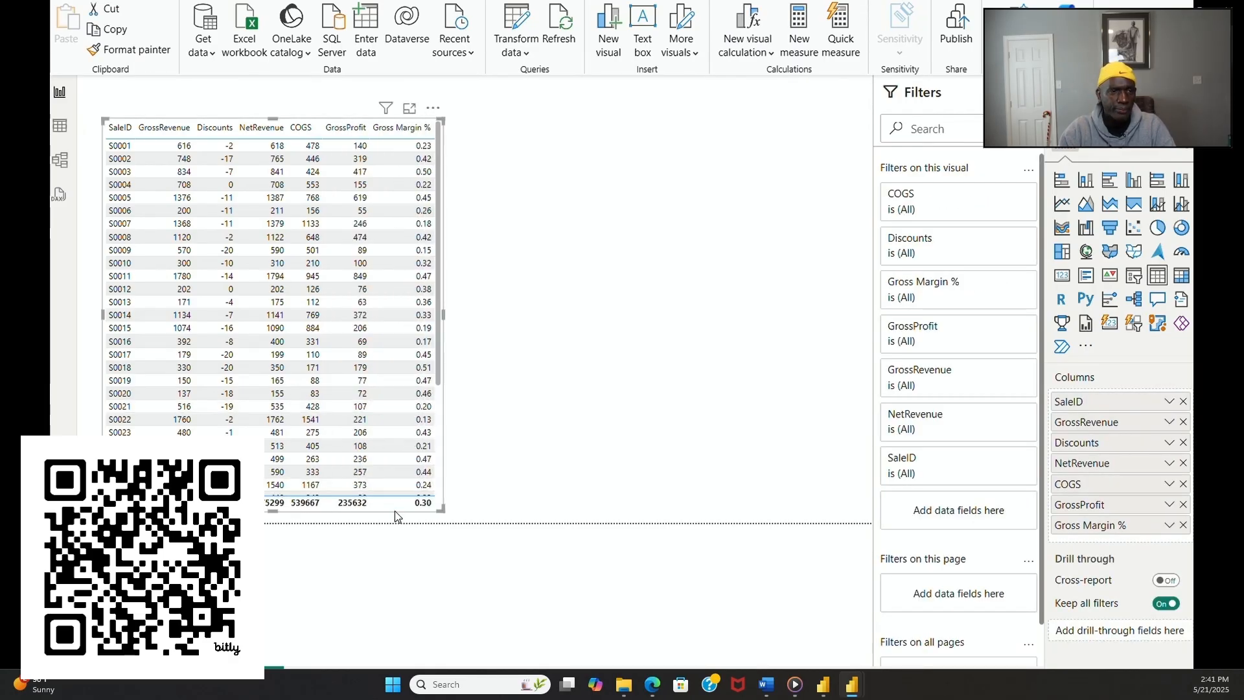
Step: Shift the measures table to the page's left edge and insert a matrix visual beside it
drag(395, 511, 373, 512)
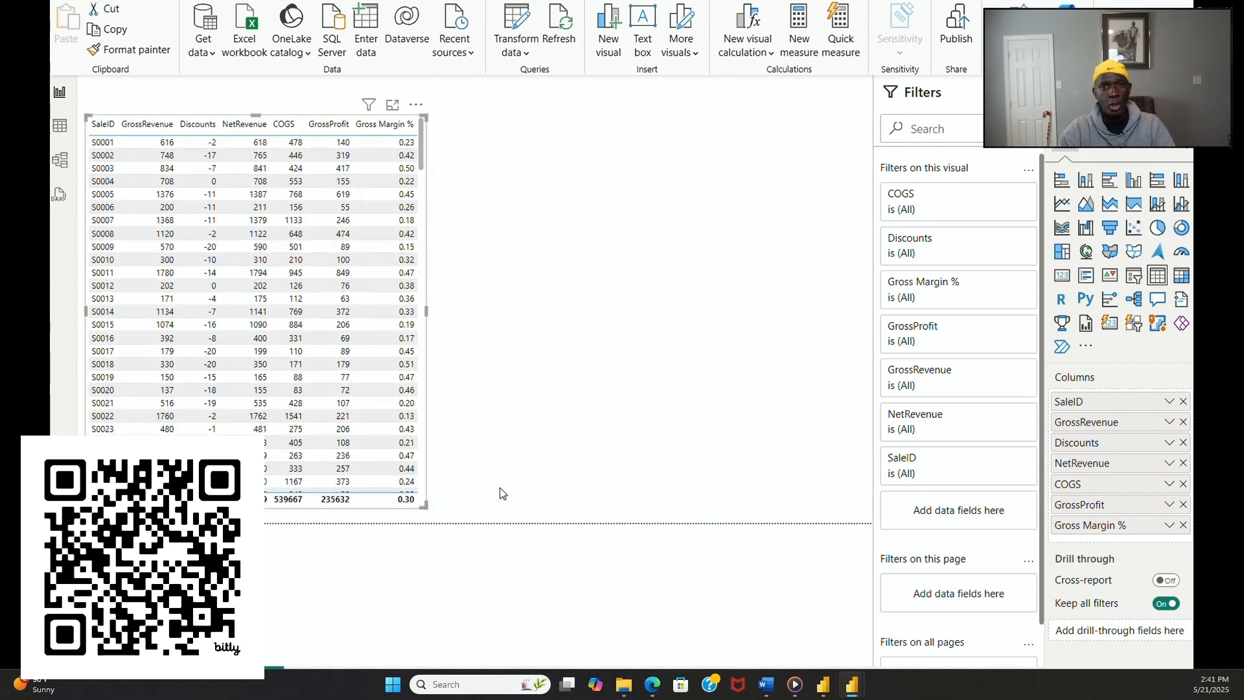
click(563, 480)
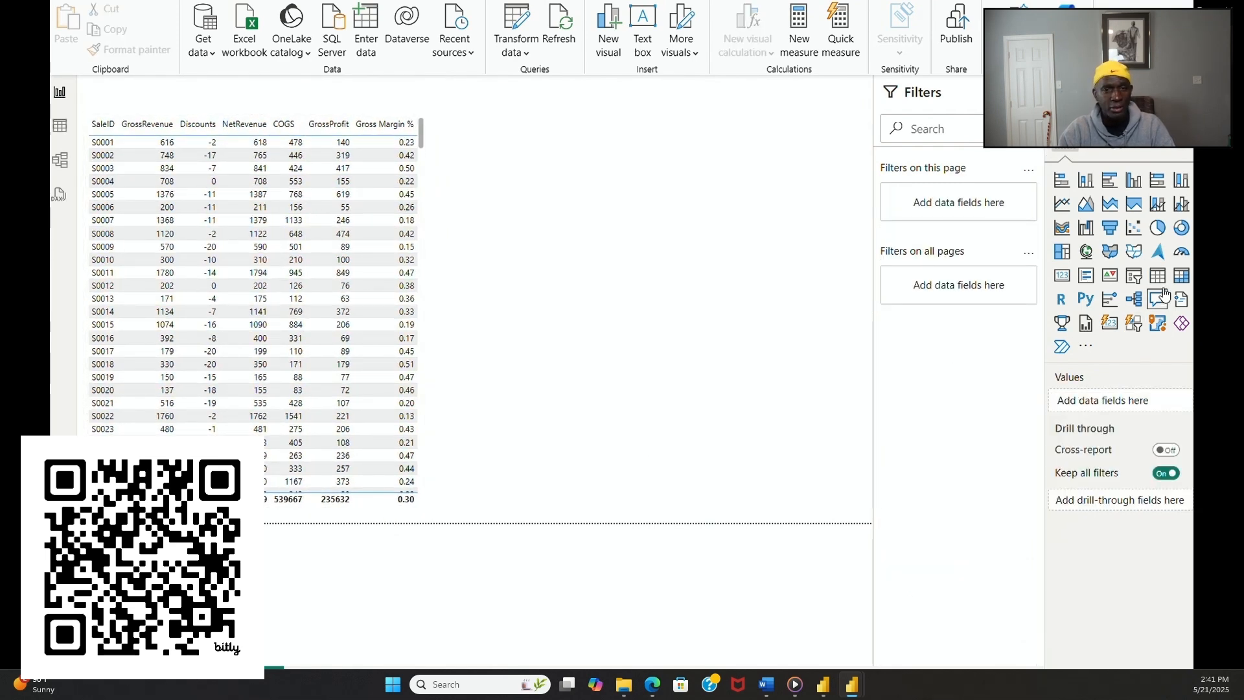
click(1181, 275)
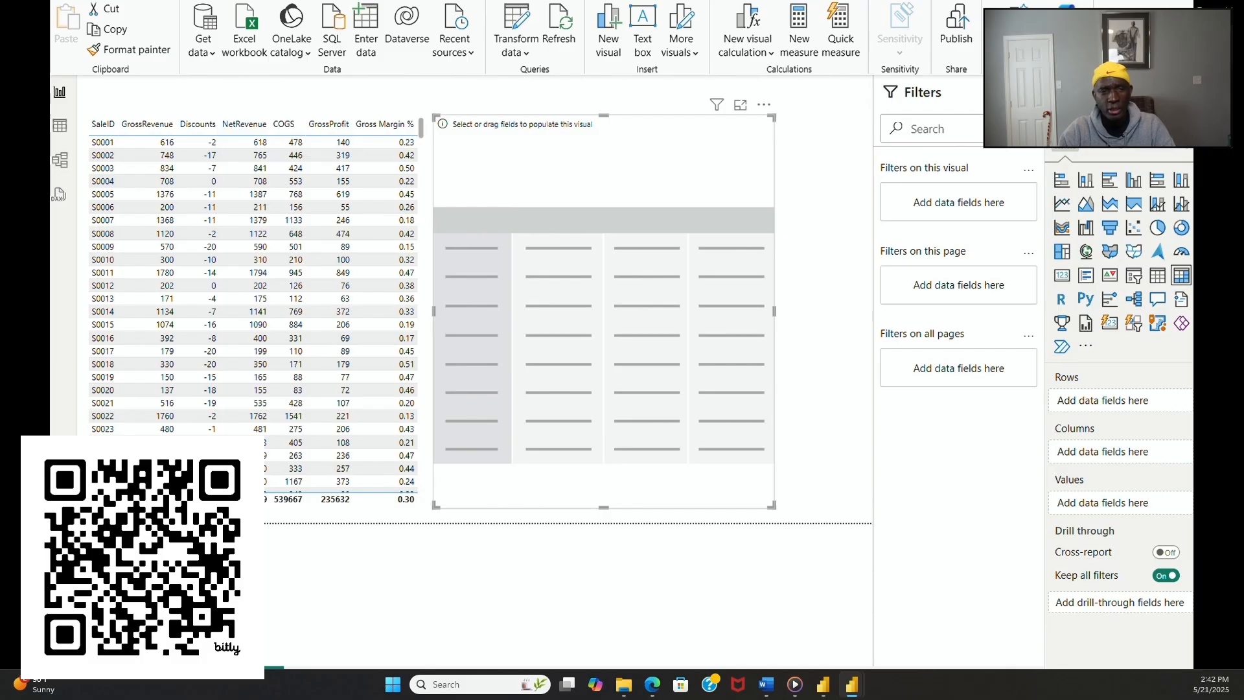
Step: Add SaleID and Revenue from the sales table to the matrix rows, with Revenue below SaleID
drag(1184, 556, 1151, 406)
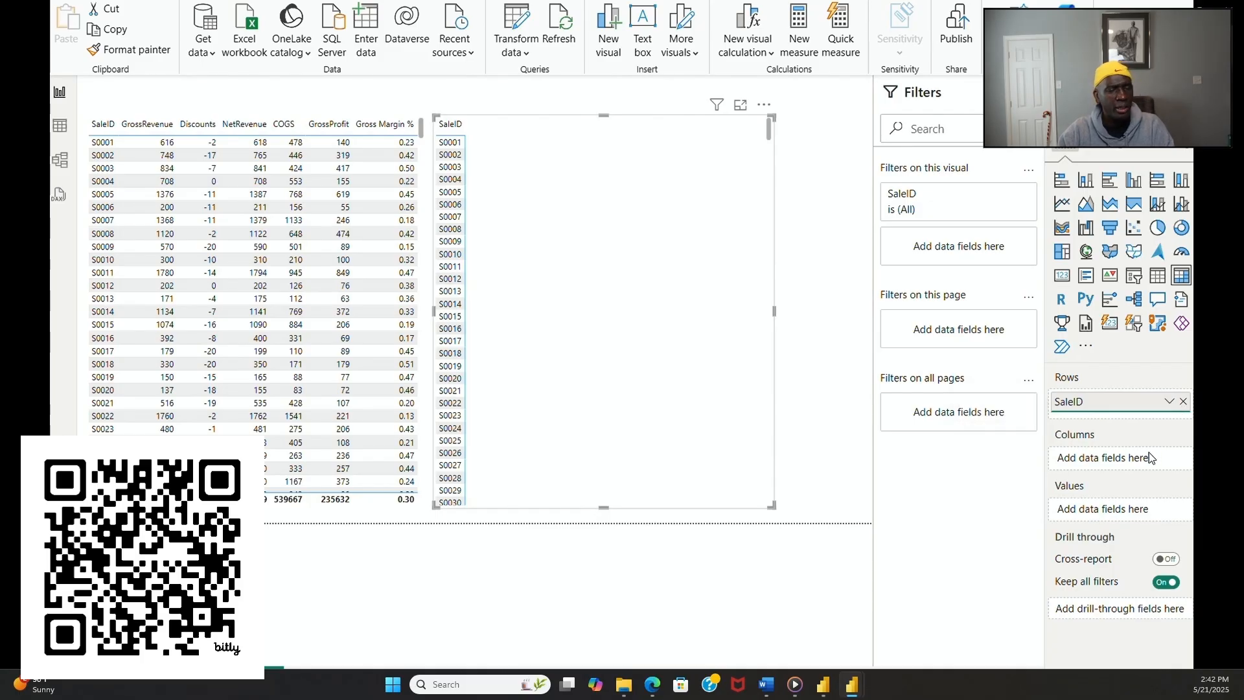
mouse_move(1127, 403)
mouse_down()
mouse_move(1134, 441)
mouse_move(1122, 406)
mouse_up()
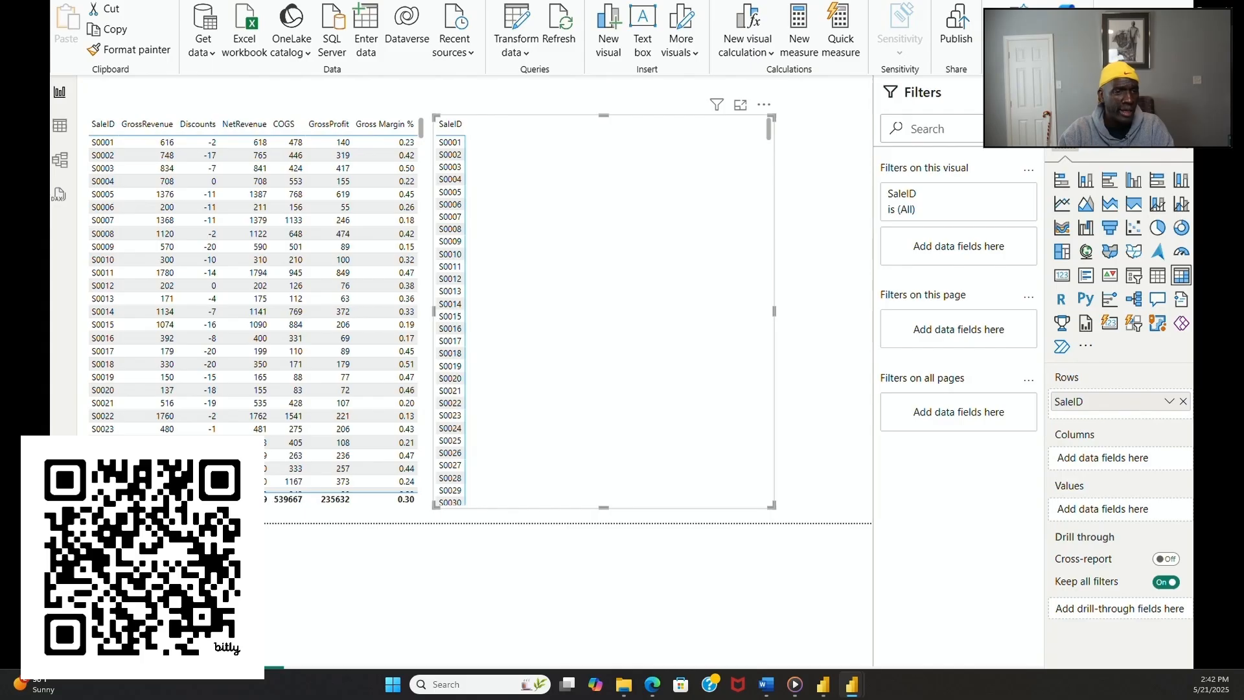
drag(1188, 267, 1166, 414)
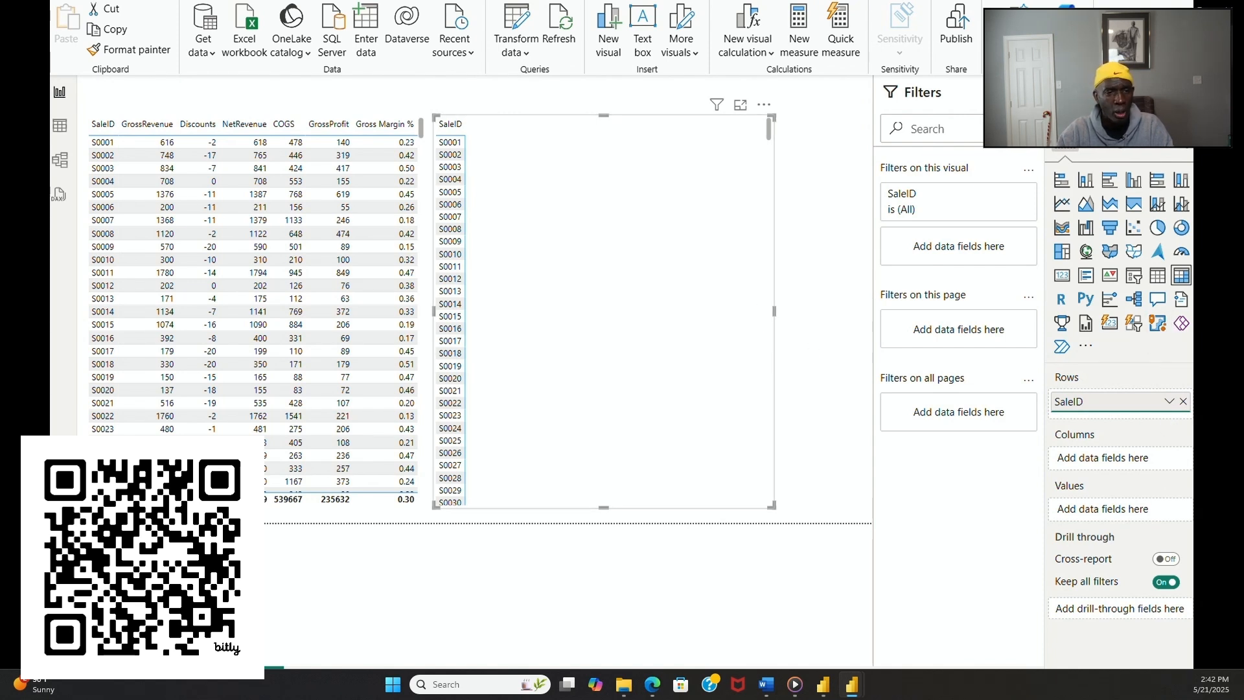
drag(1188, 268, 1158, 413)
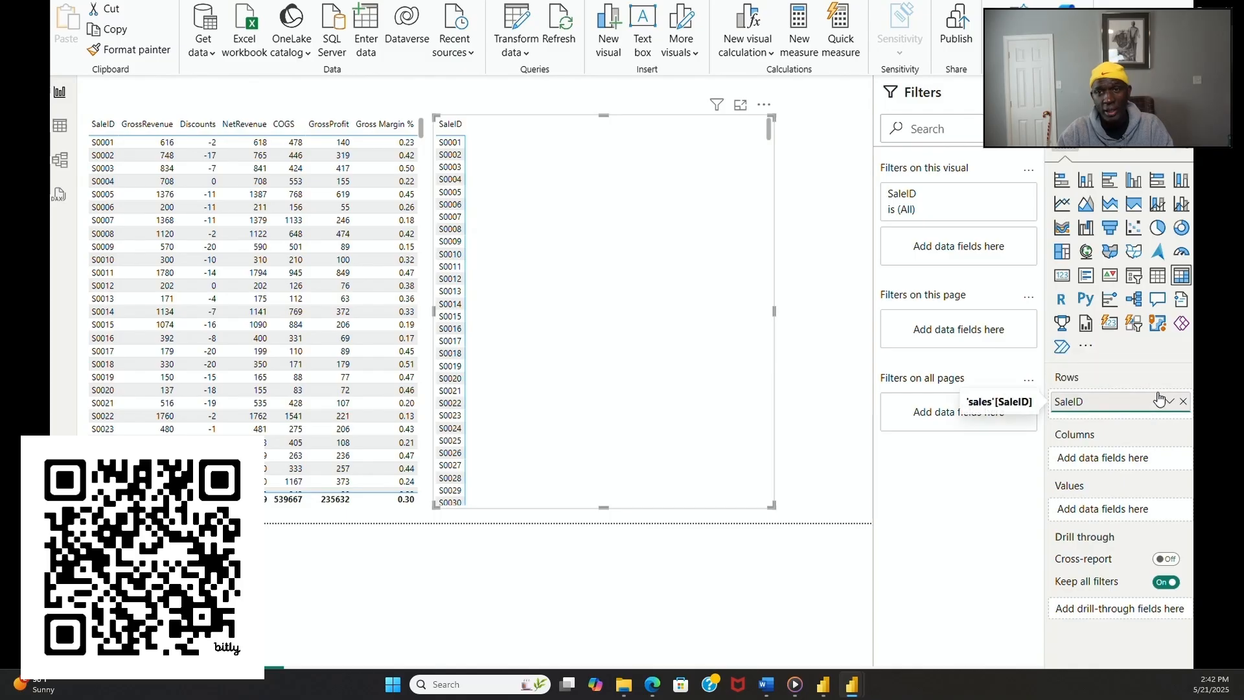
drag(1191, 317, 1133, 405)
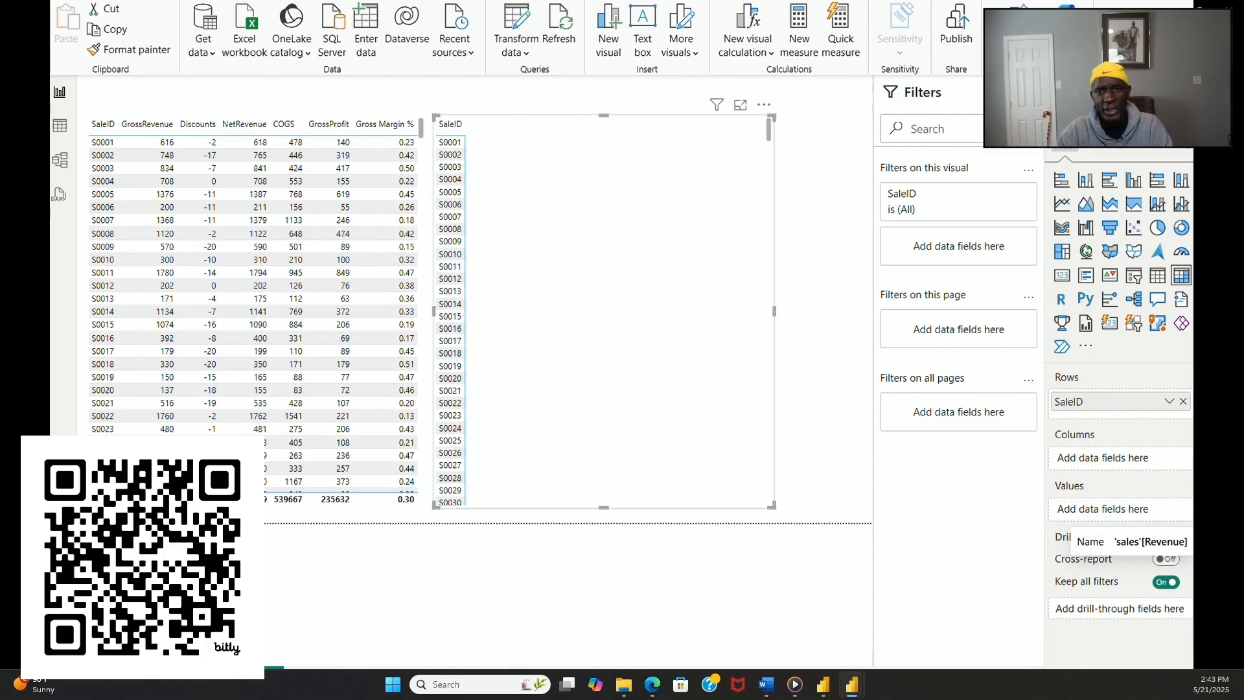
drag(1192, 535, 1138, 406)
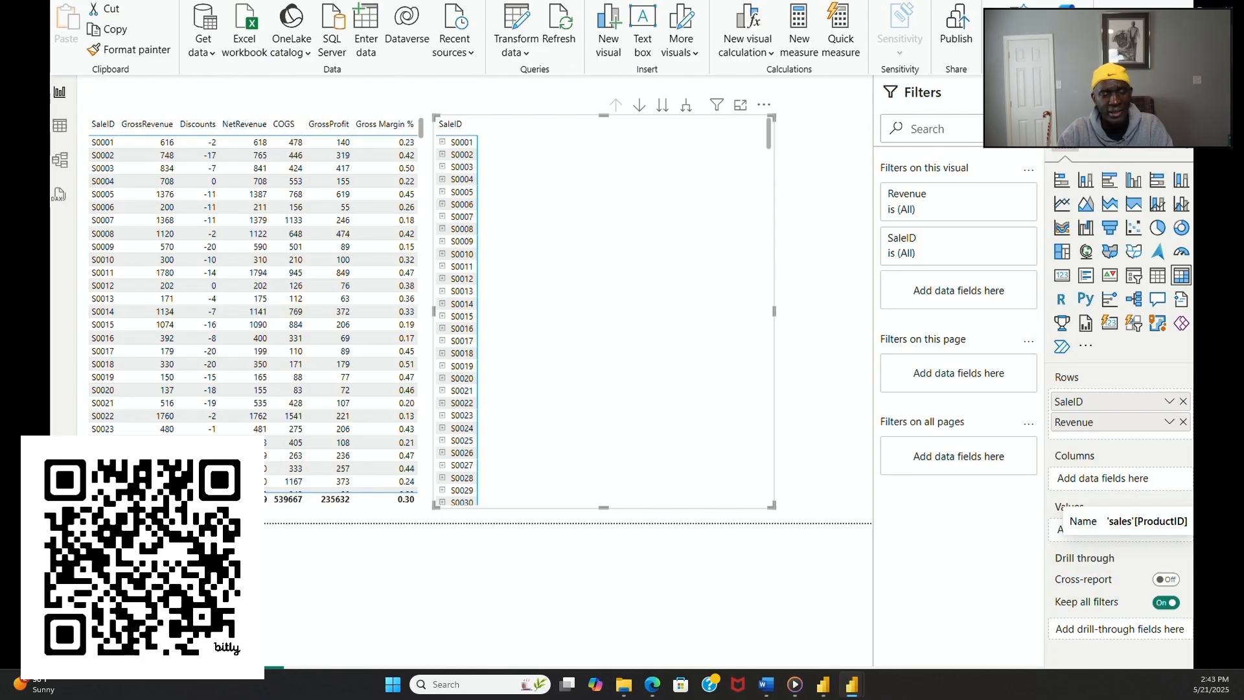
Step: Add Discount and Cost to the matrix rows and replace SaleID with Channel as the top row level
drag(1185, 469, 1126, 431)
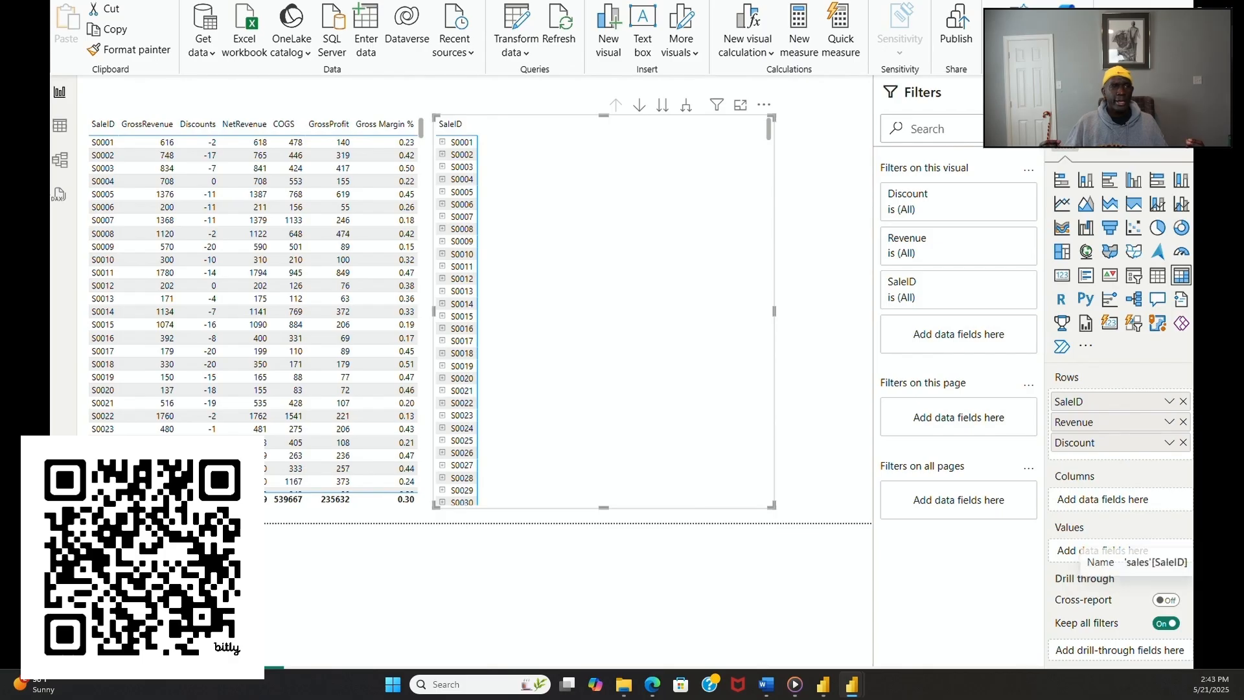
drag(1234, 543, 1208, 551)
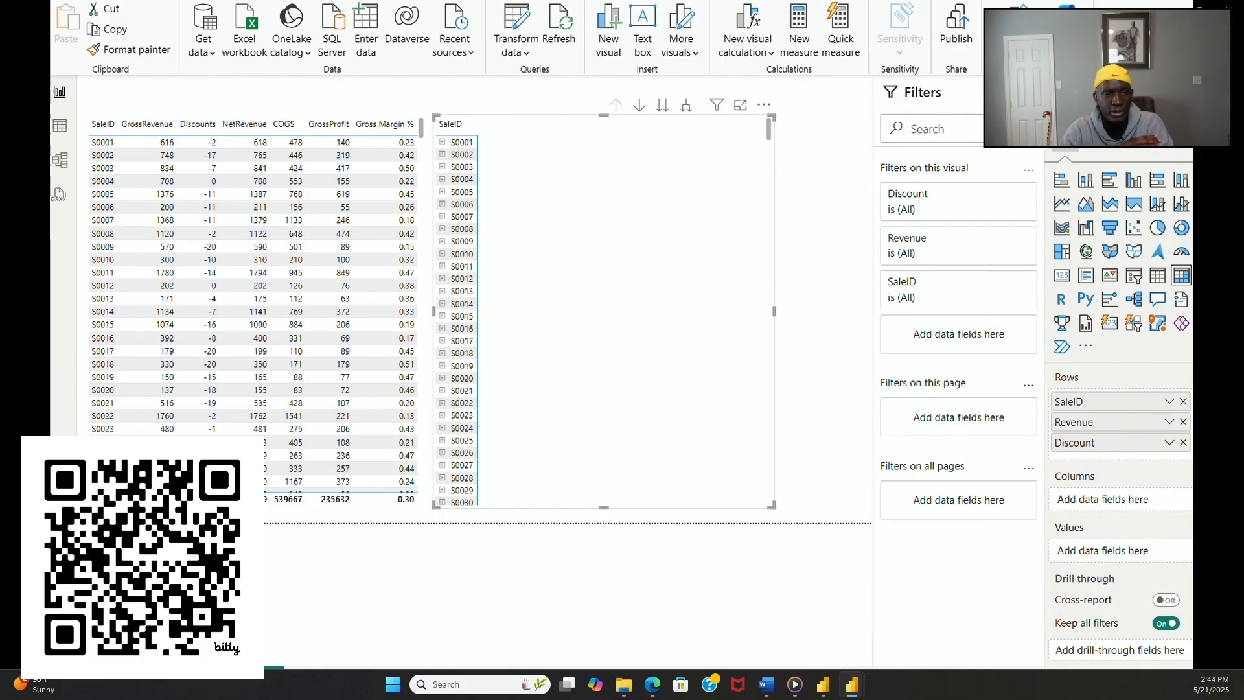
drag(1192, 445, 1139, 460)
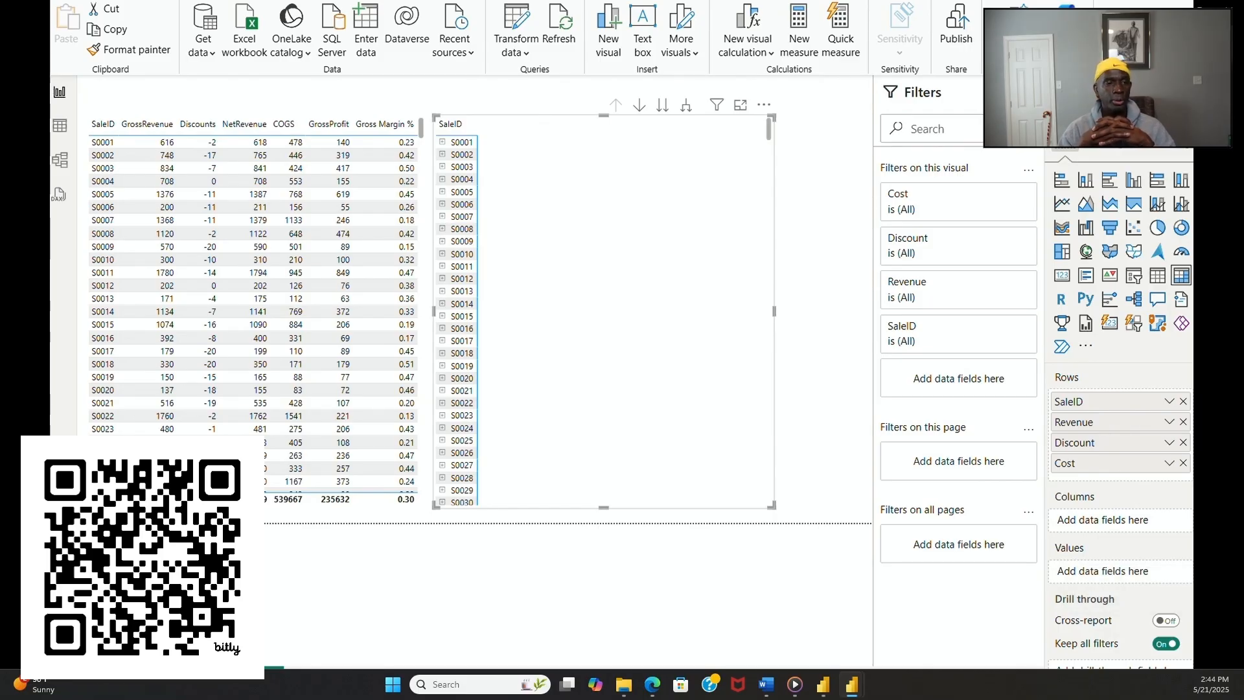
drag(1242, 420, 1169, 394)
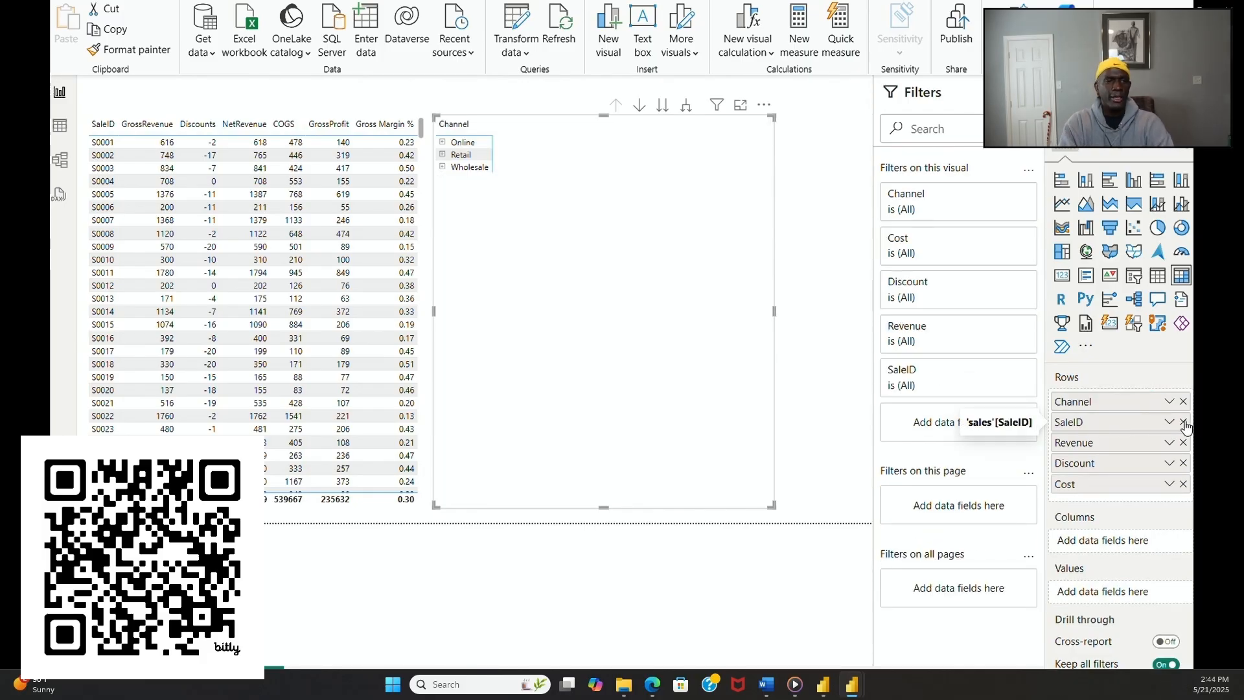
click(1184, 422)
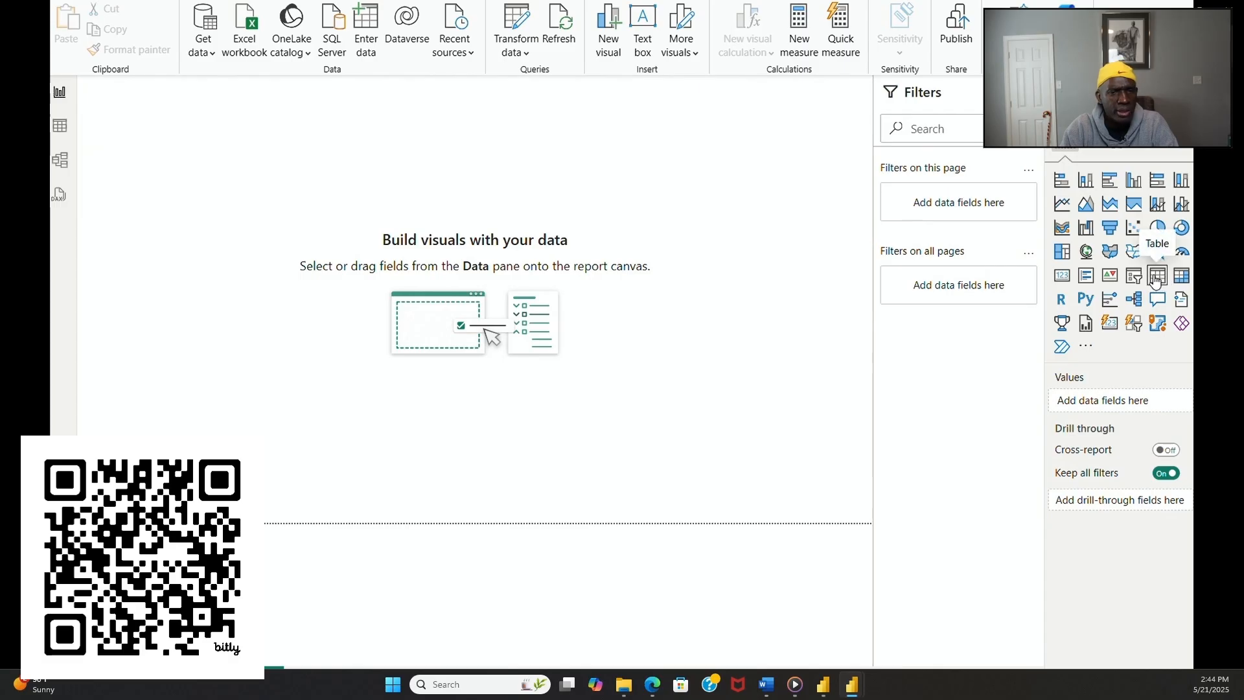
Step: Insert a matrix on the blank report page and widen it across the page's lower half
click(1178, 284)
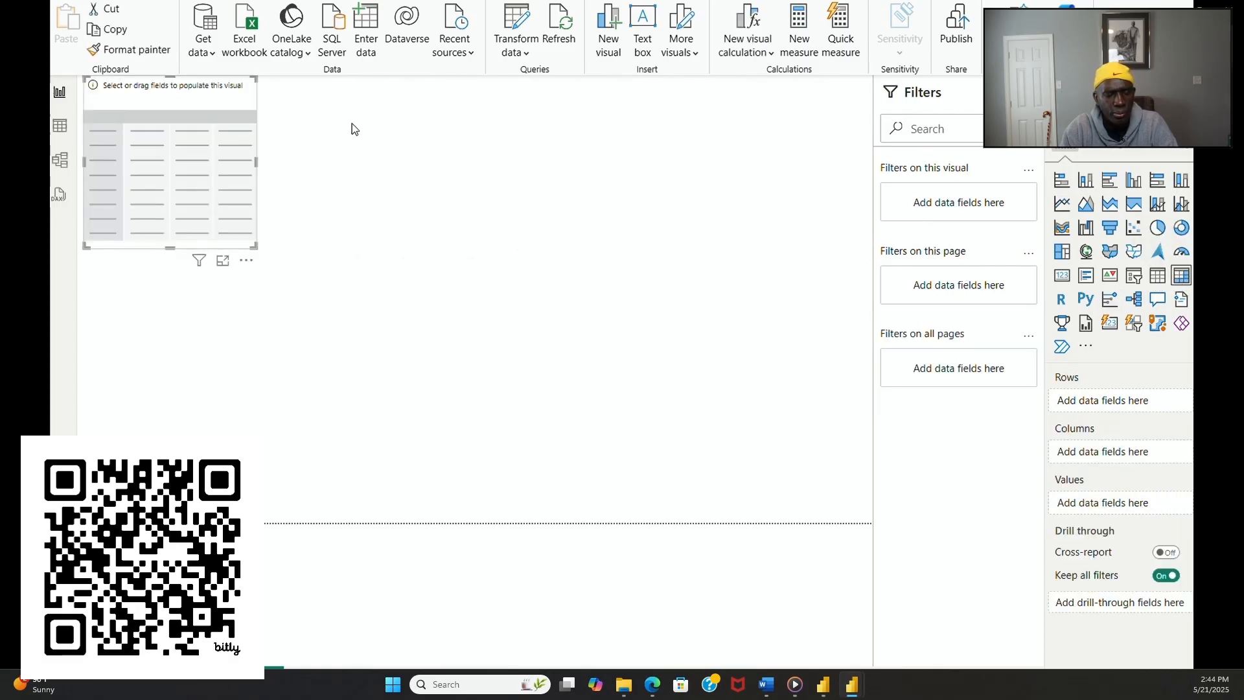
drag(238, 129, 831, 431)
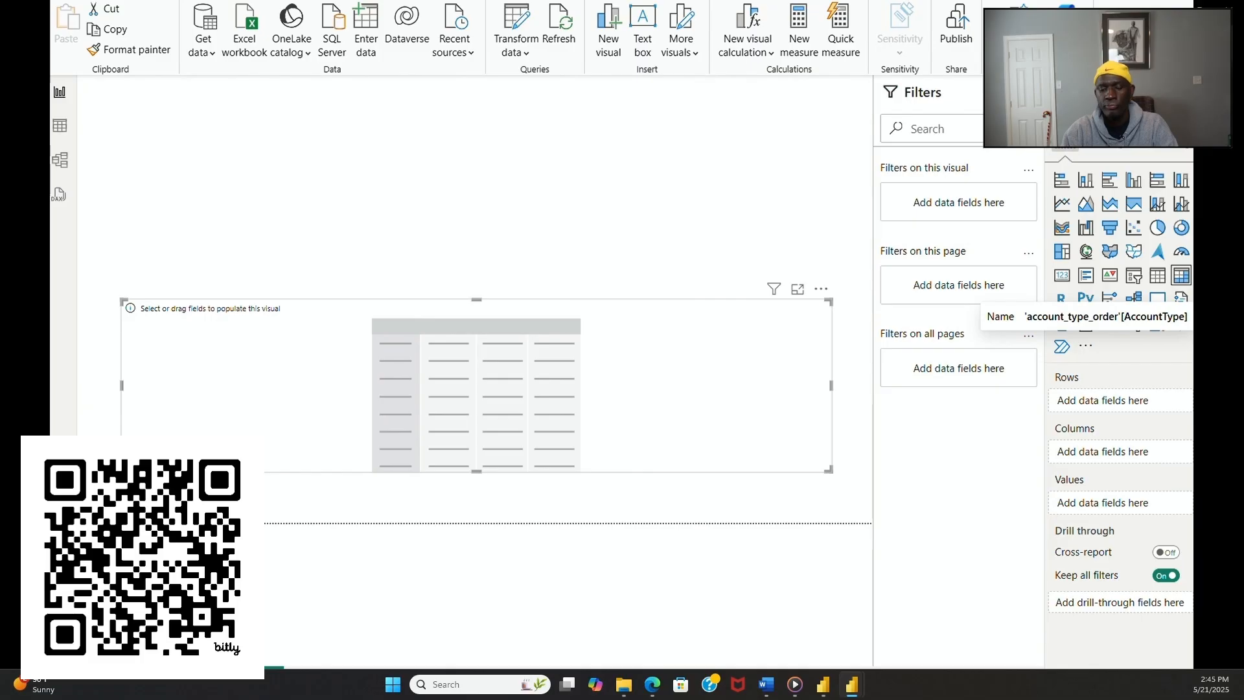
Step: Set the matrix rows to AccountType from account_type_order and AccountID and AccountName from chart_of_accounts, with the Revenue group expanded
drag(1231, 319, 1144, 407)
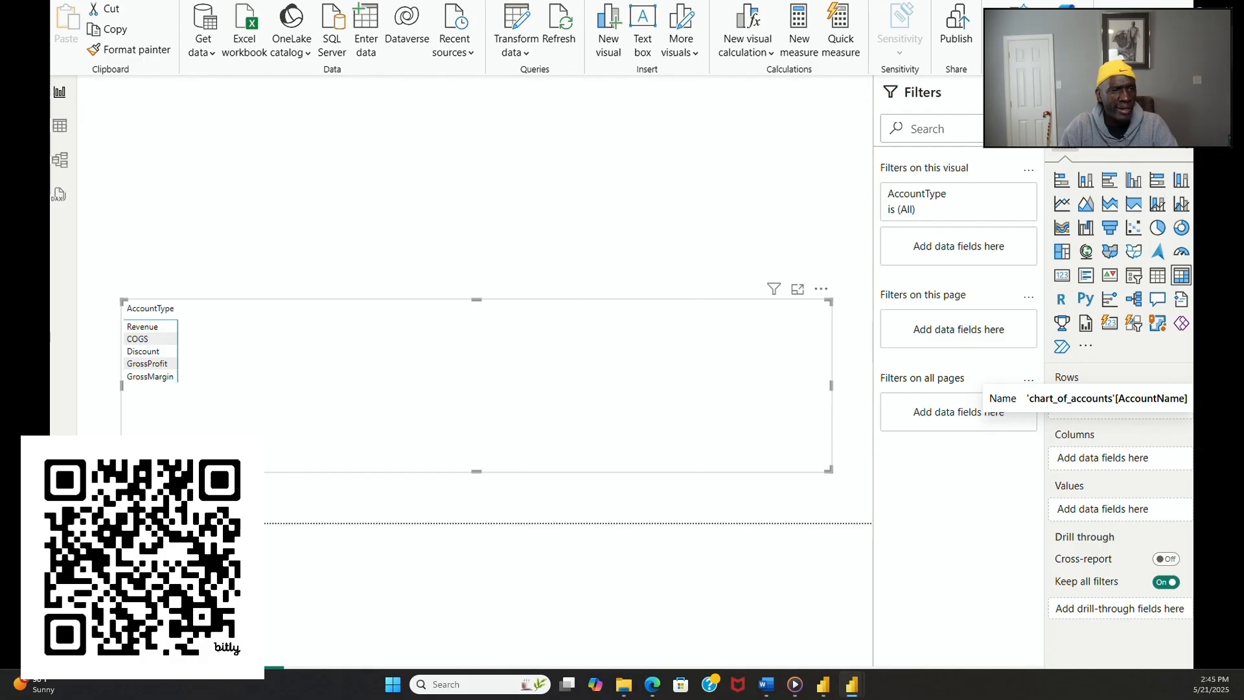
drag(1218, 434, 1150, 409)
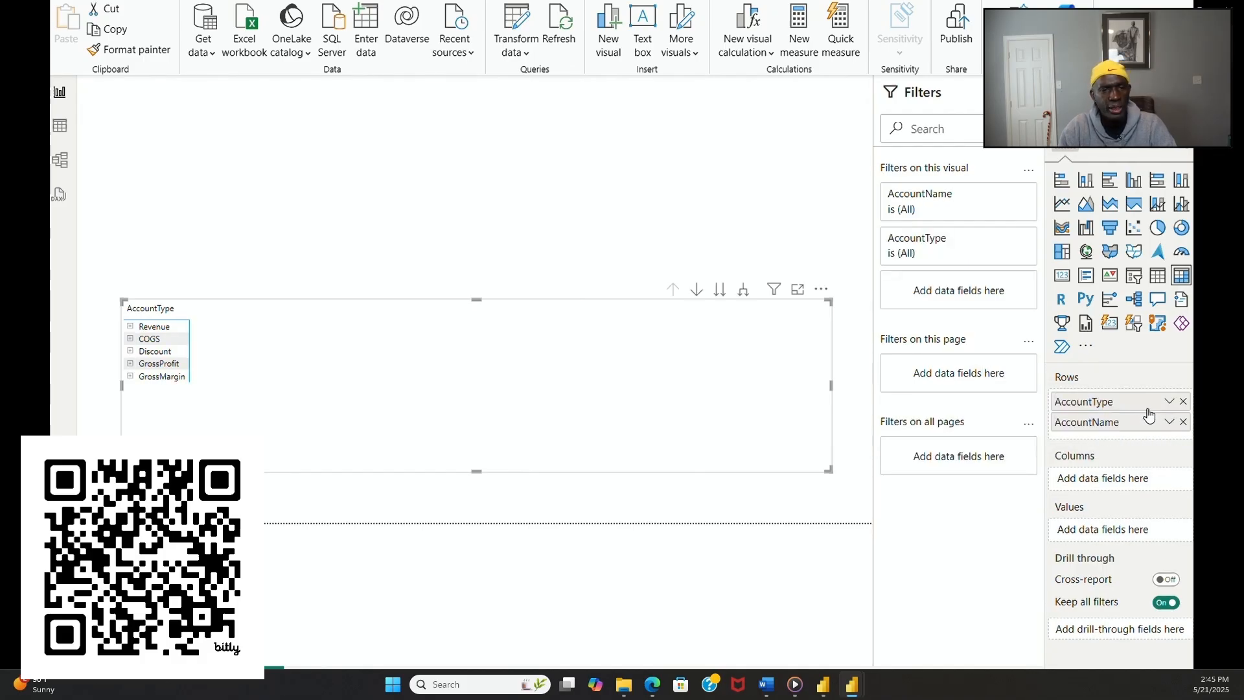
click(131, 327)
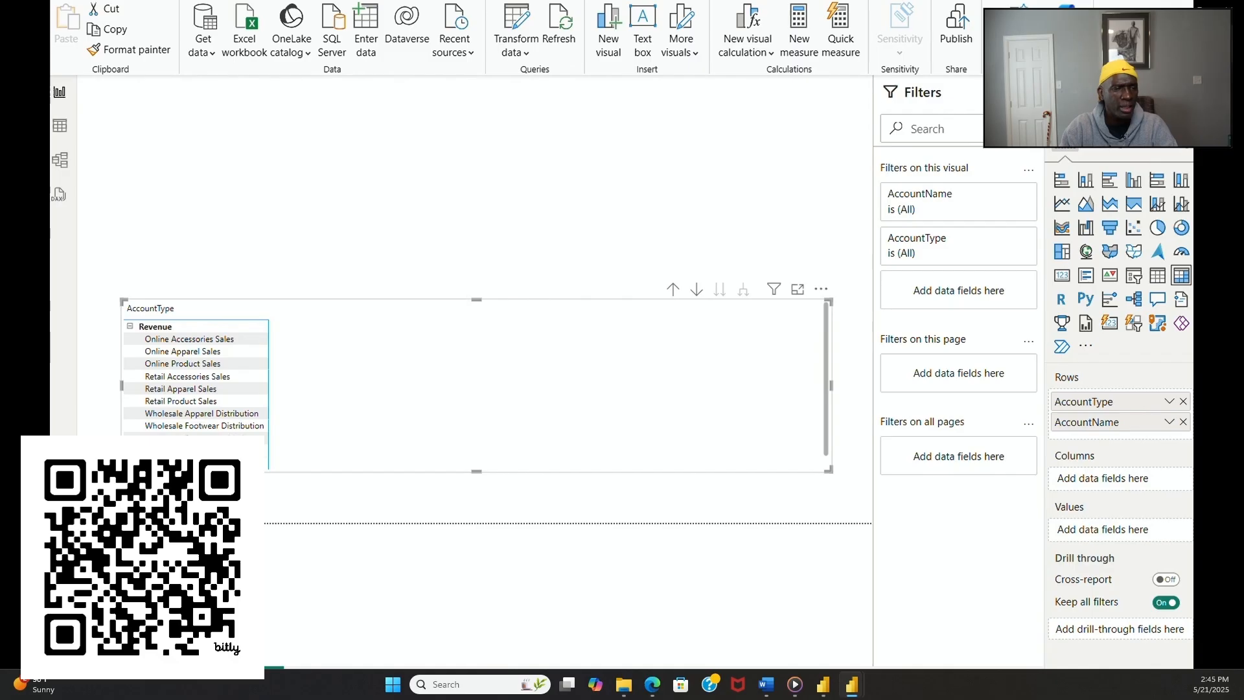
drag(1191, 392, 1173, 418)
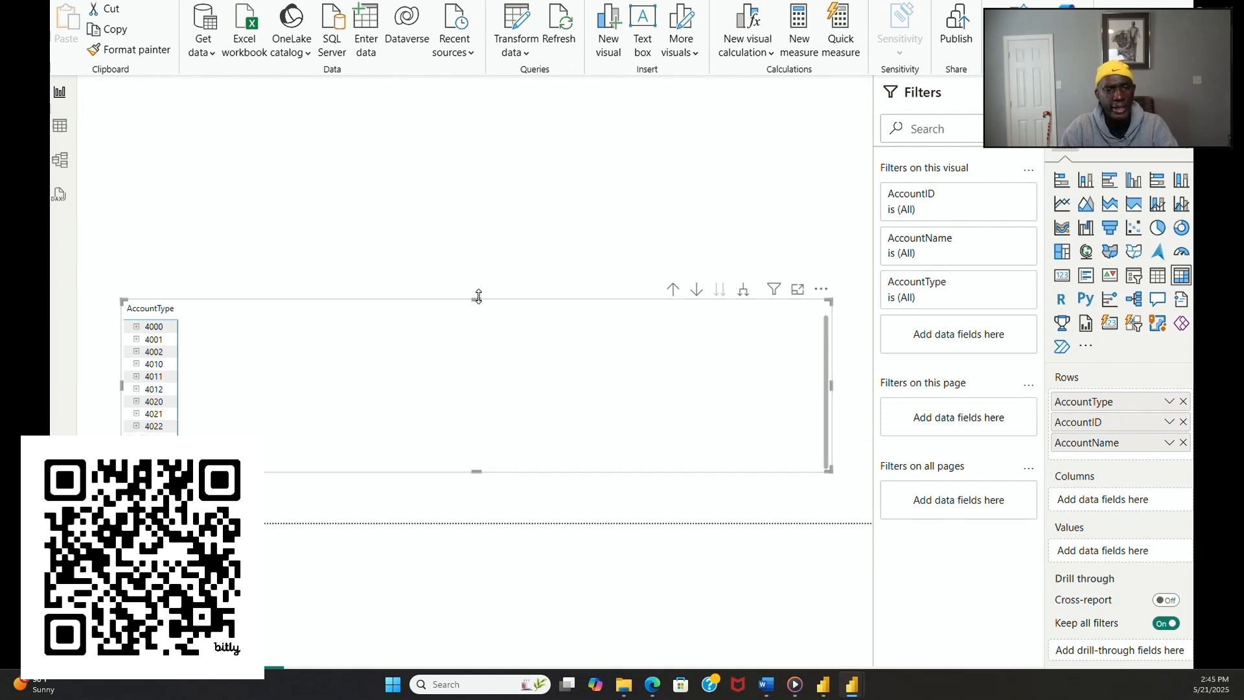
Step: Extend the matrix upward to fit its rows and check the accounts under the Discount group
drag(478, 296, 466, 178)
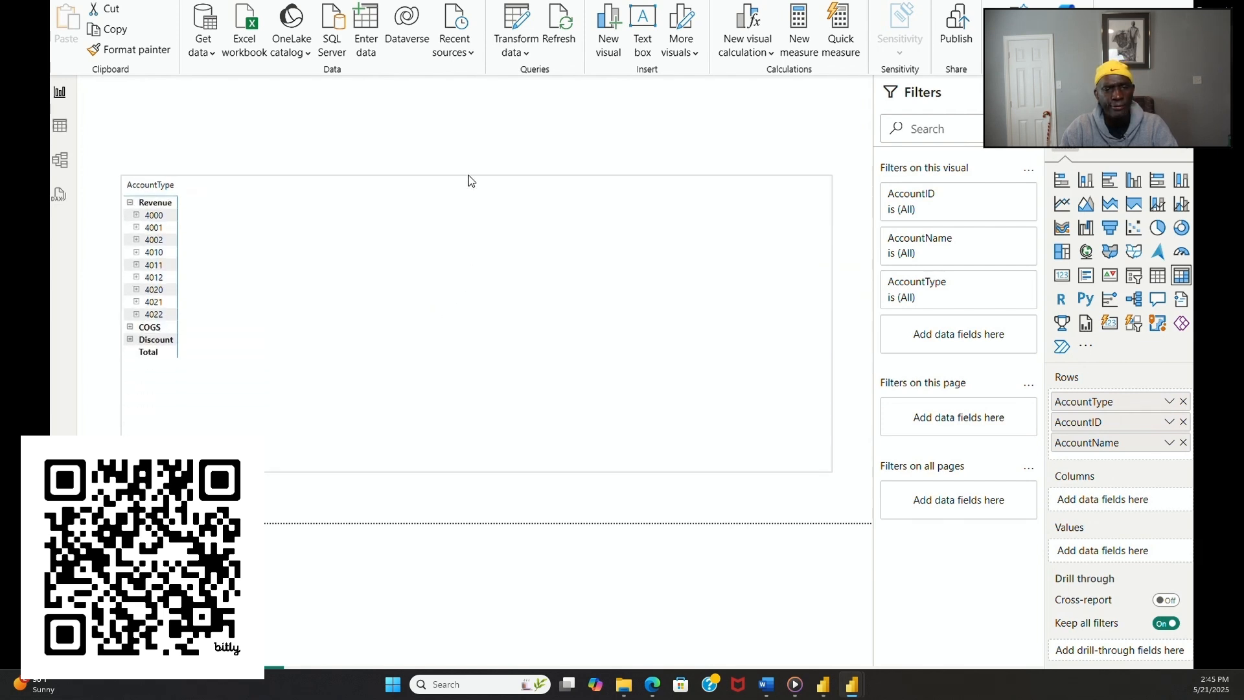
click(130, 338)
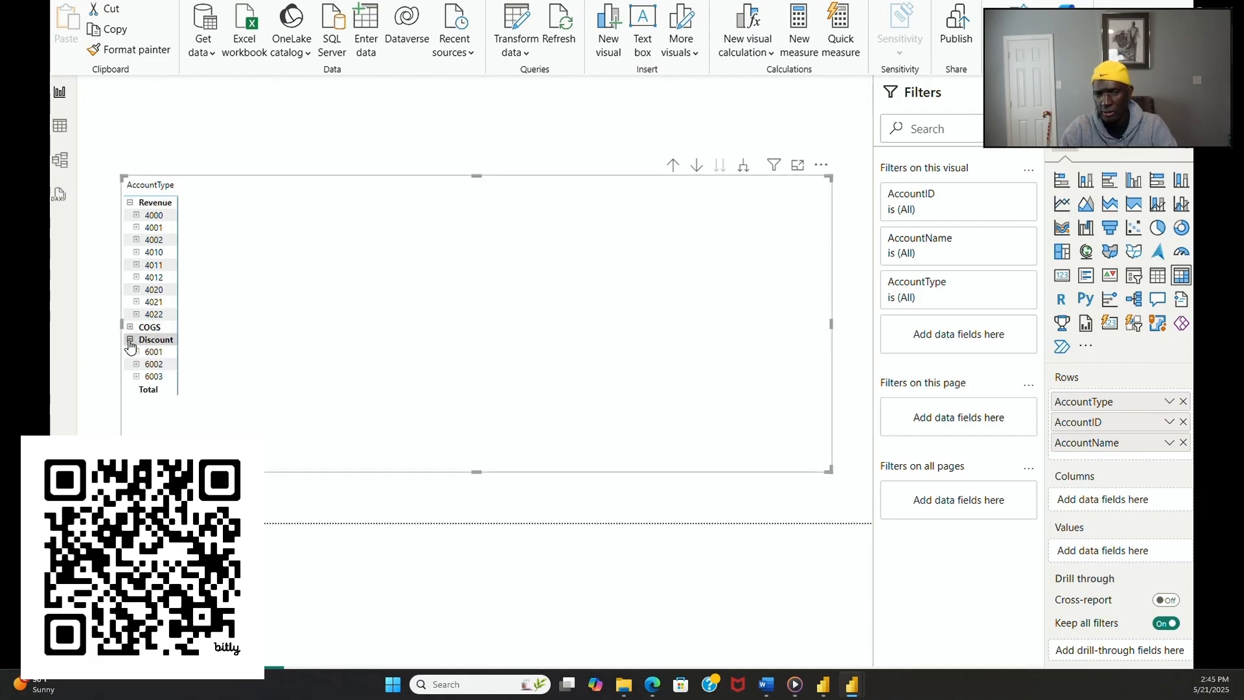
click(129, 340)
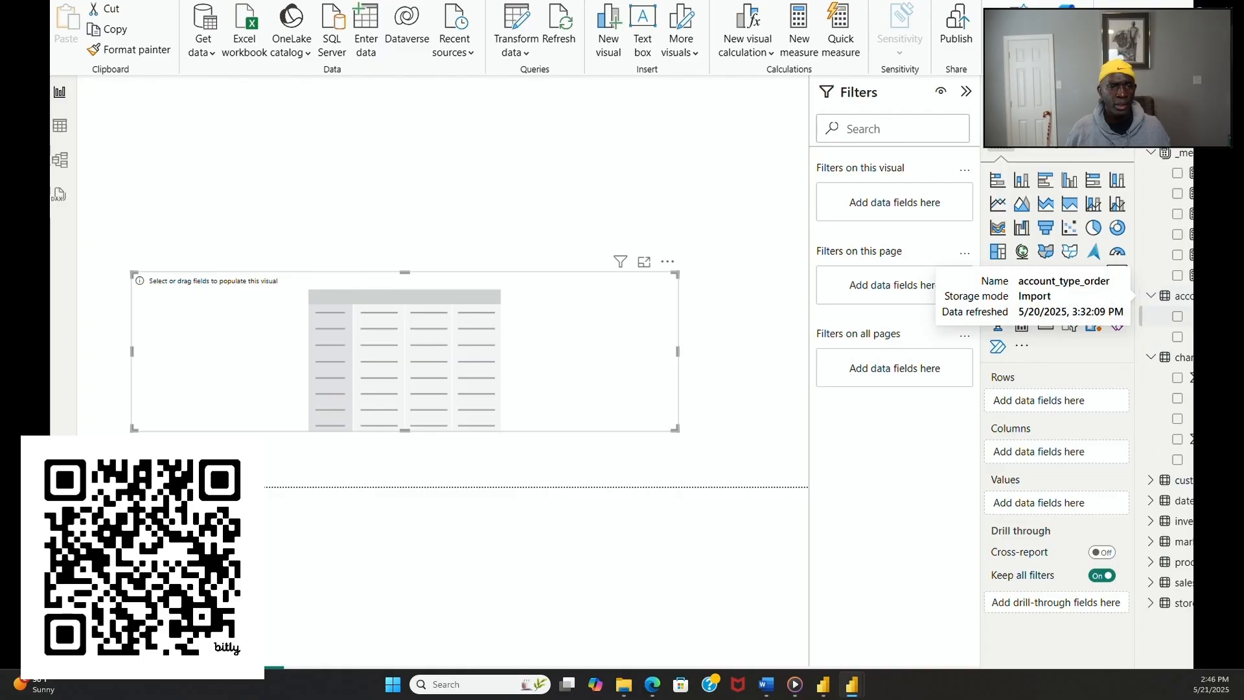
Step: Fill the empty matrix with AccountType, AccountID and AccountName as rows and the chart_of_accounts Amount as values
drag(1213, 317, 1066, 406)
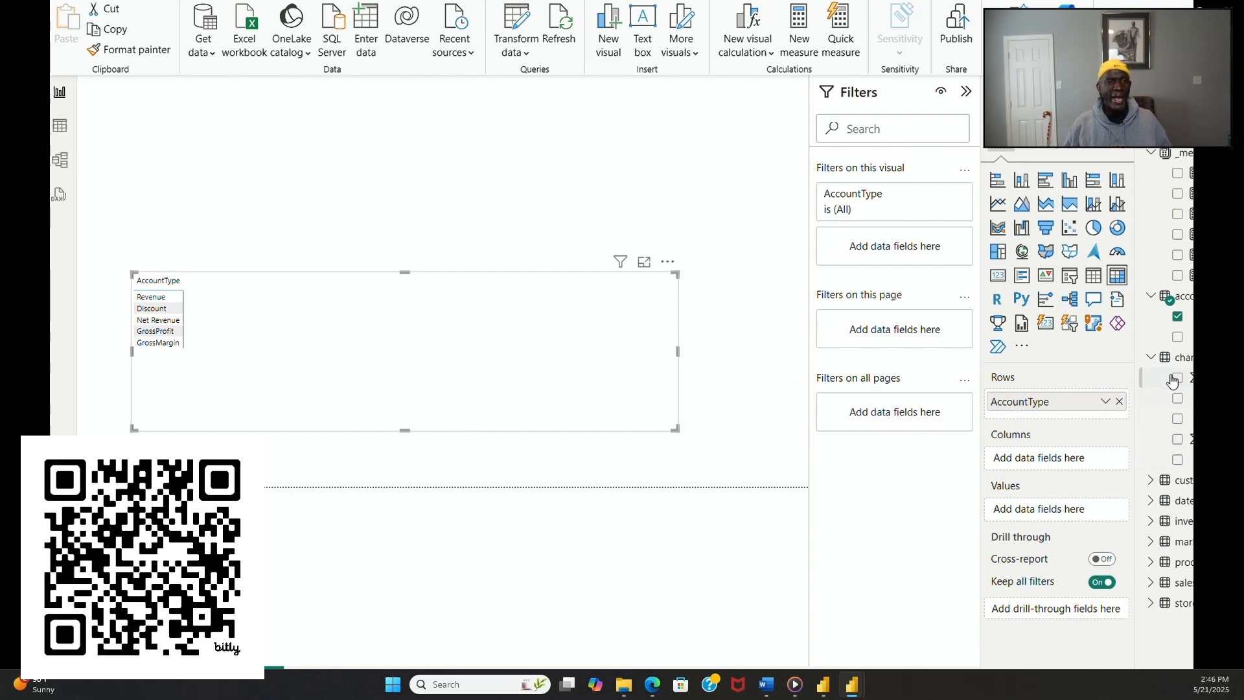
drag(1185, 379, 1060, 416)
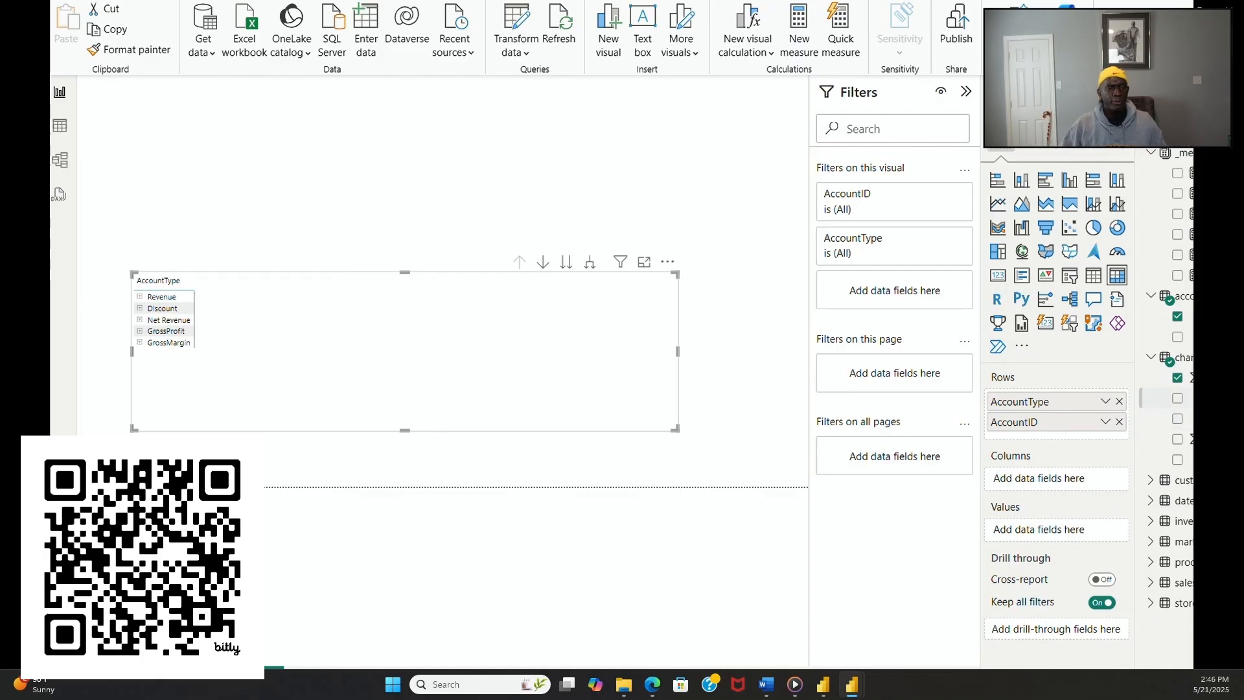
drag(1186, 398, 1102, 436)
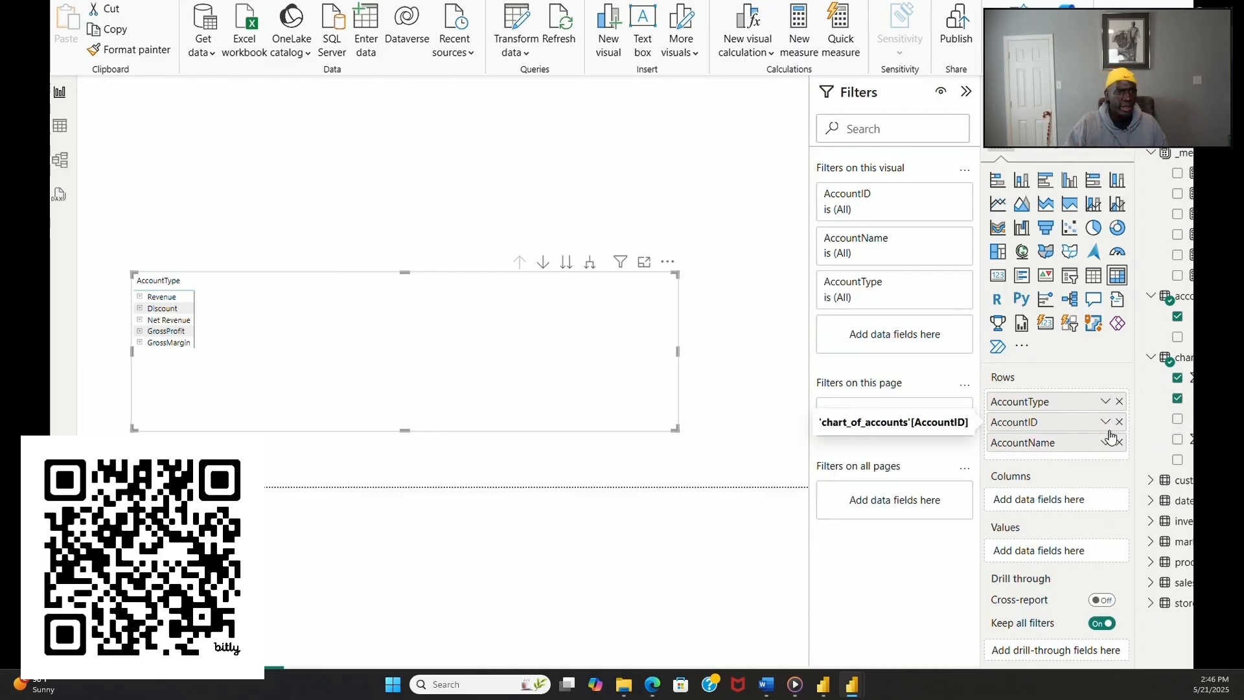
drag(1219, 419, 1161, 421)
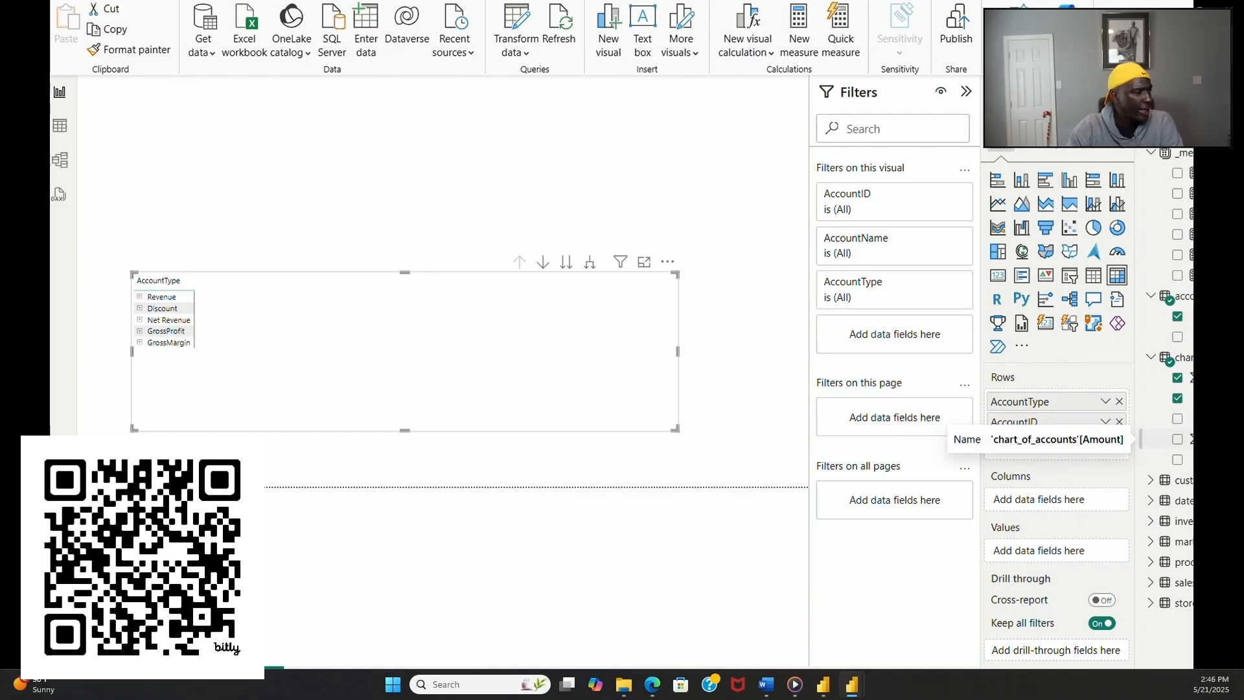
drag(1192, 439, 1078, 559)
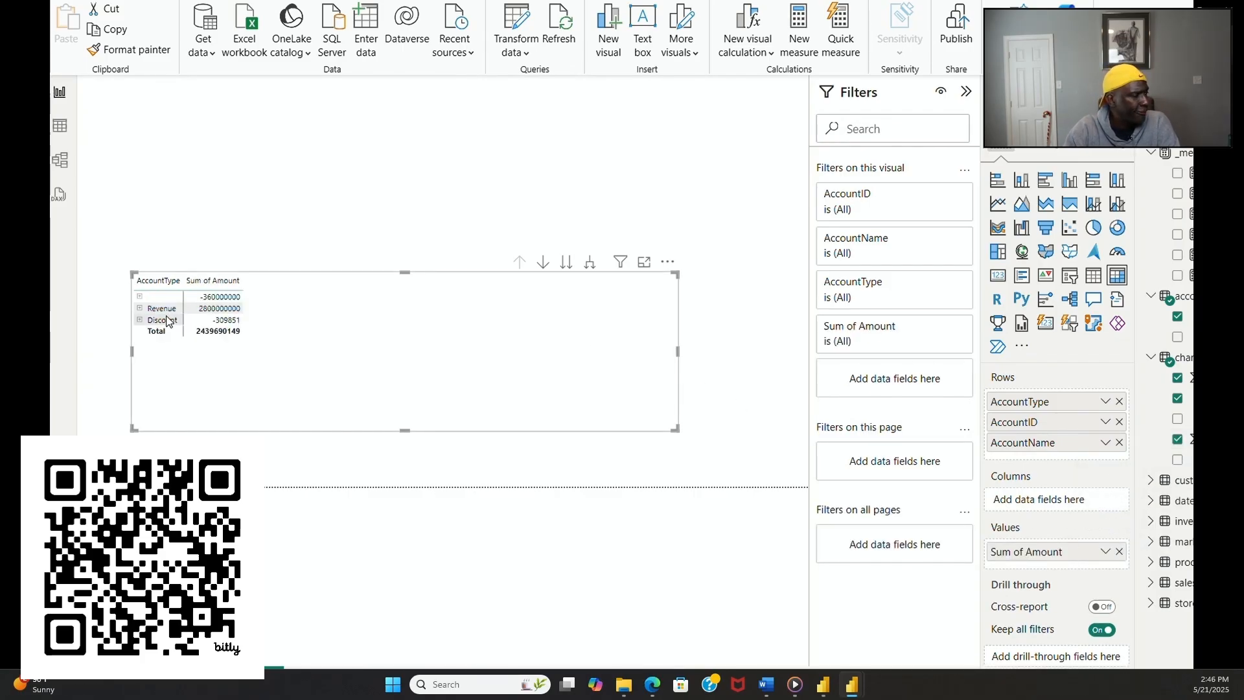
Step: Expand the Revenue and Discount groups and extend the matrix upward to near the page's upper edge
click(139, 309)
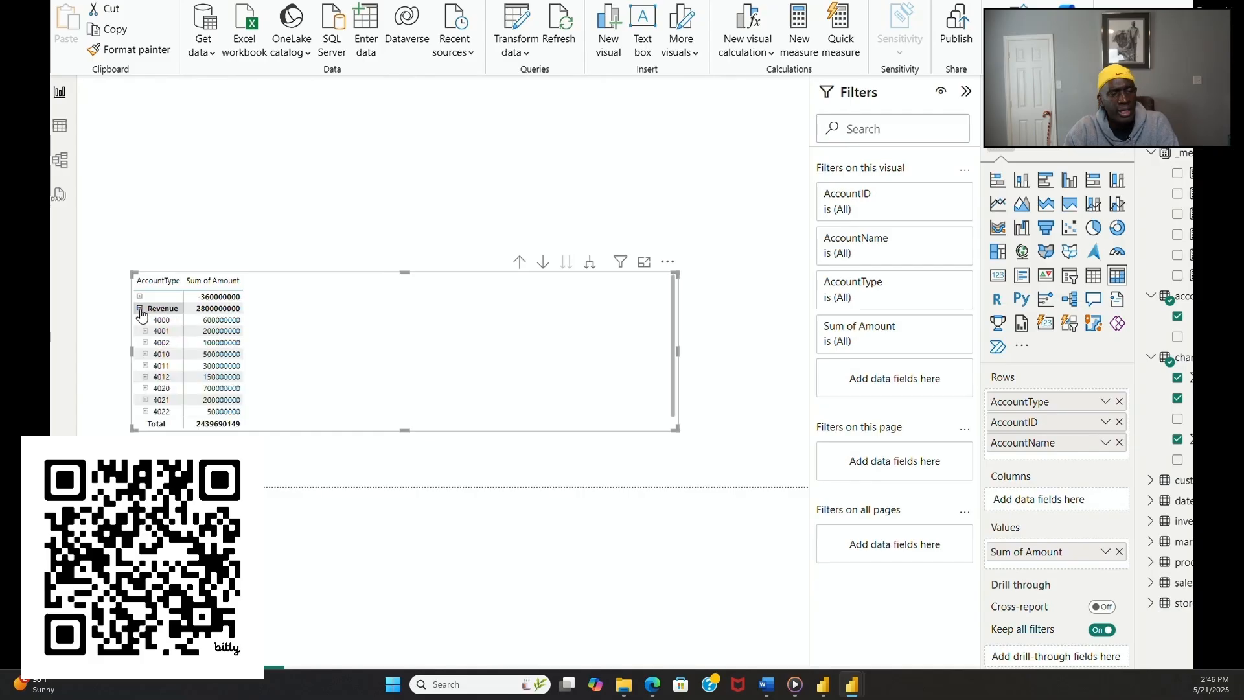
drag(412, 278, 406, 133)
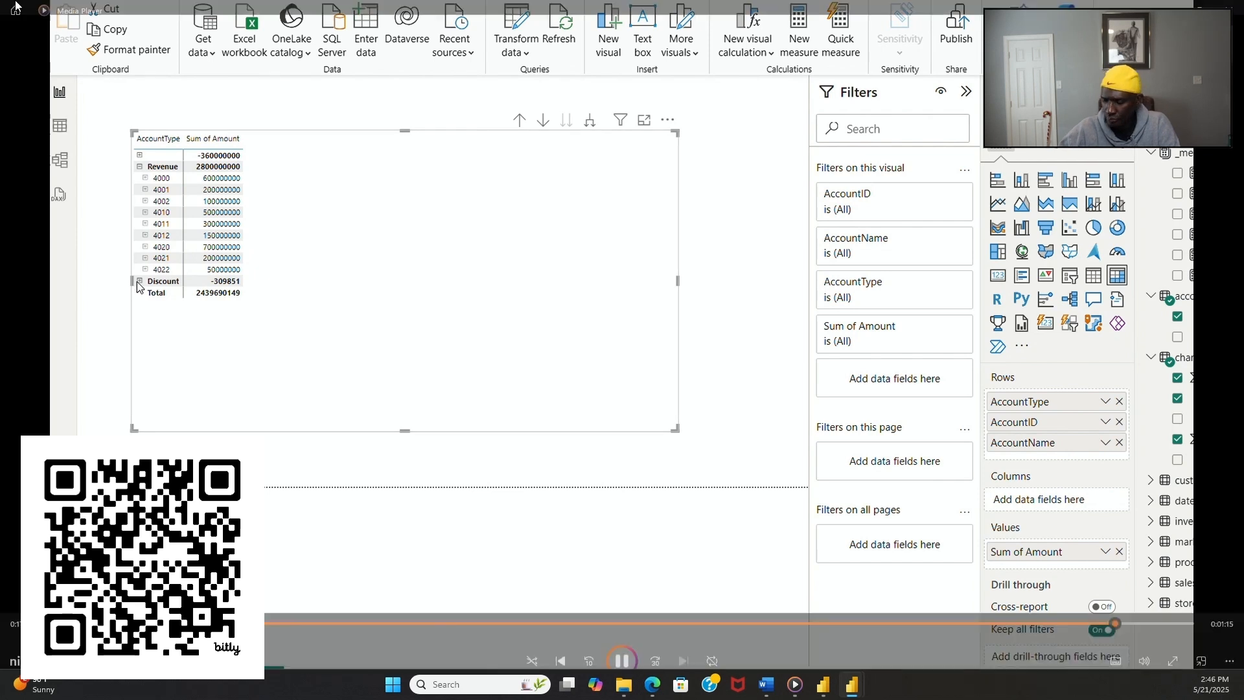
click(140, 281)
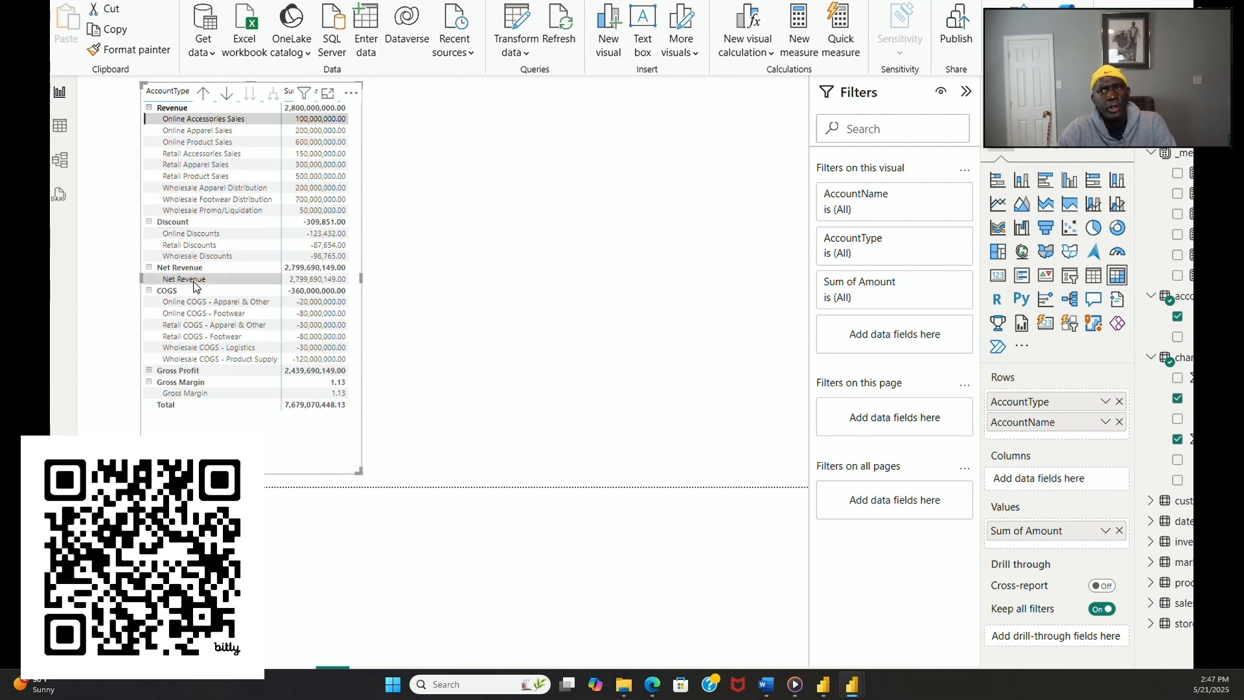
Step: Expand the Gross Profit group, move the matrix to the page's left edge, and lower its upper edge
click(149, 370)
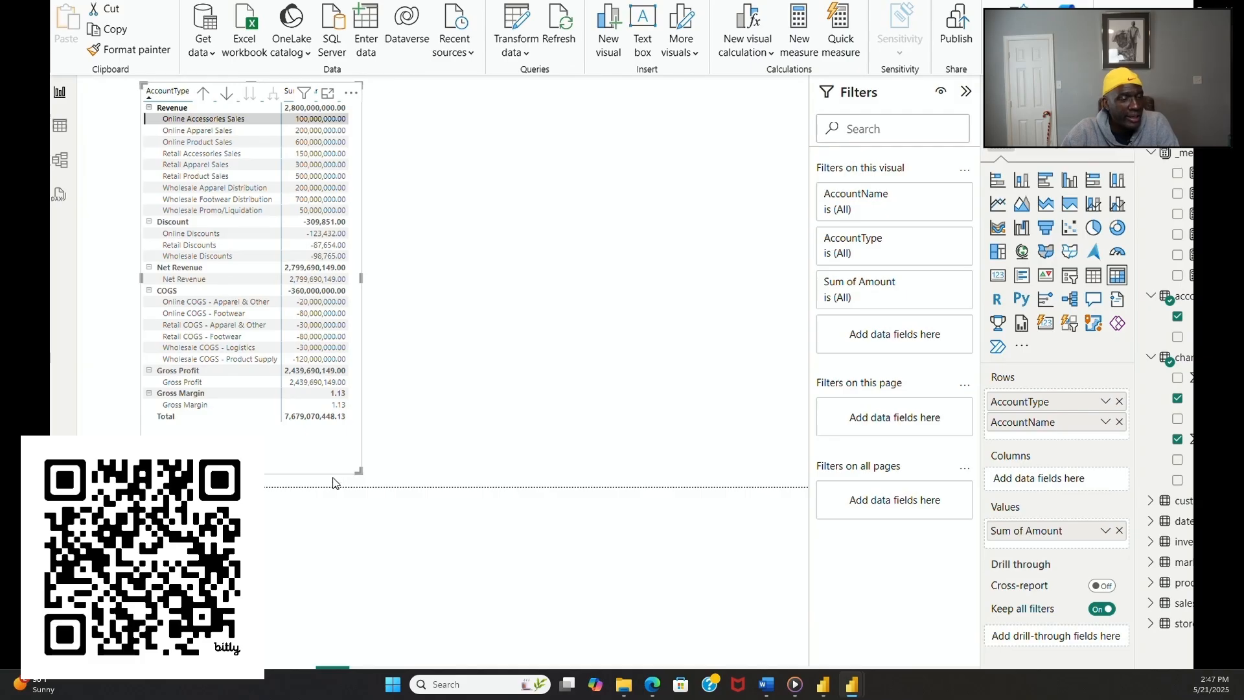
drag(332, 473, 278, 482)
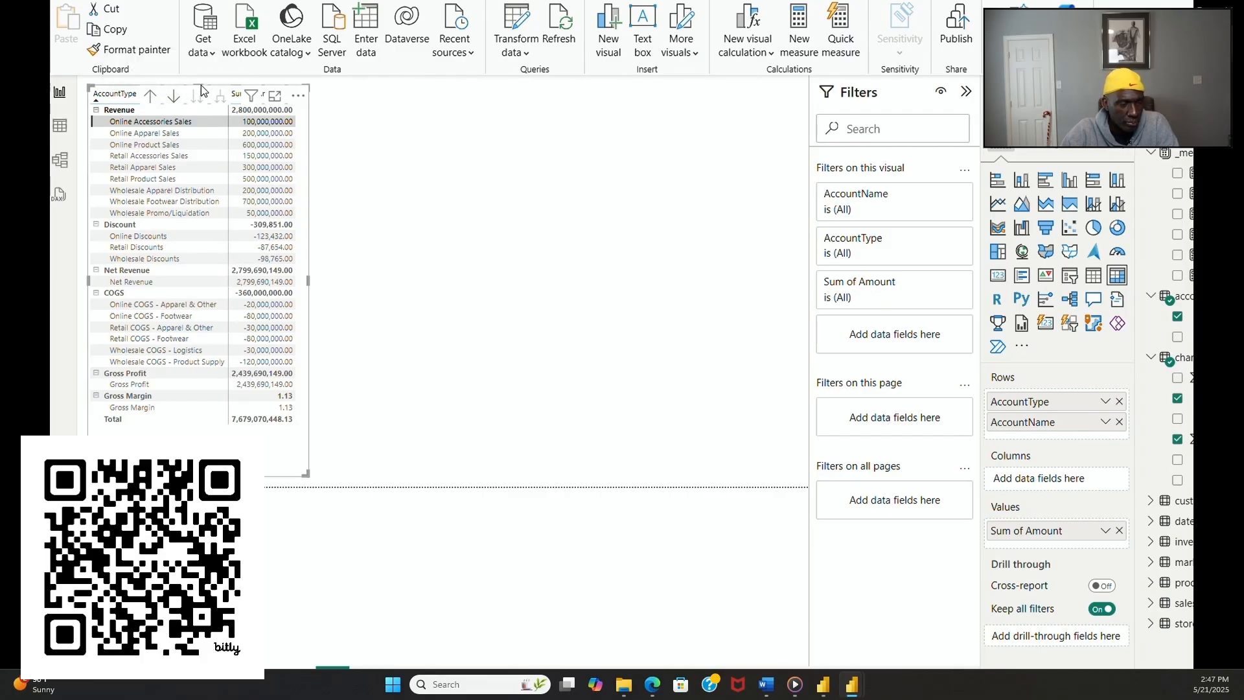
drag(199, 89, 206, 144)
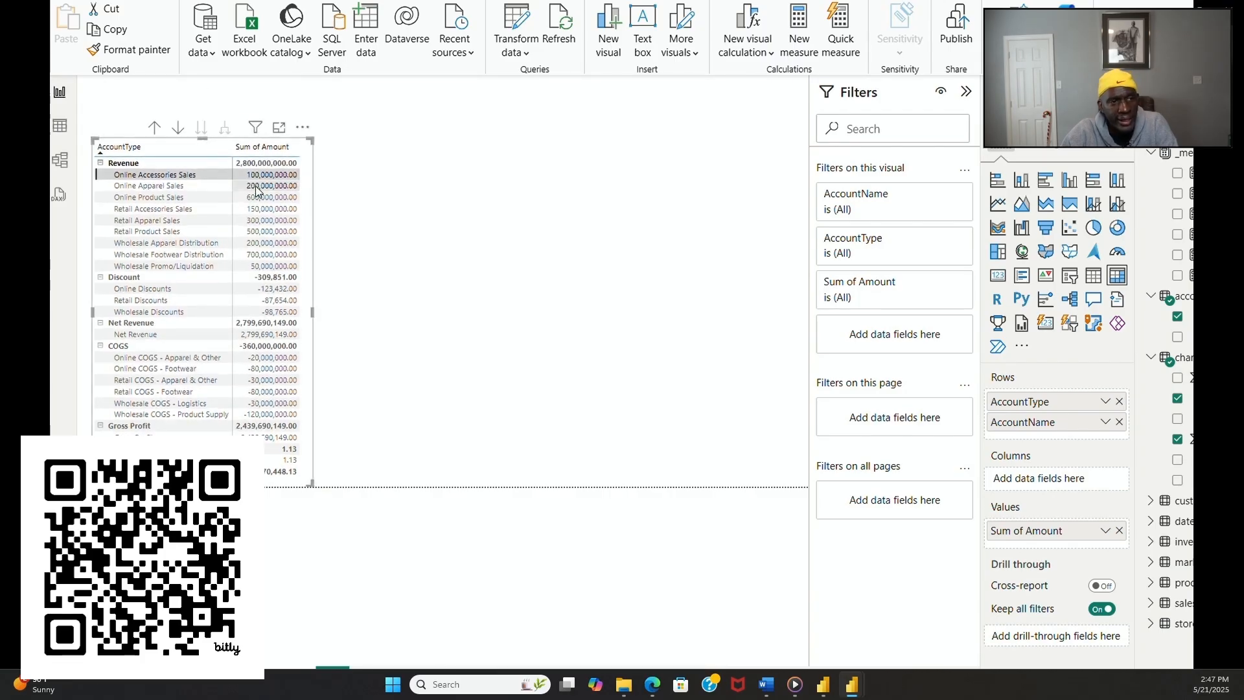
click(403, 339)
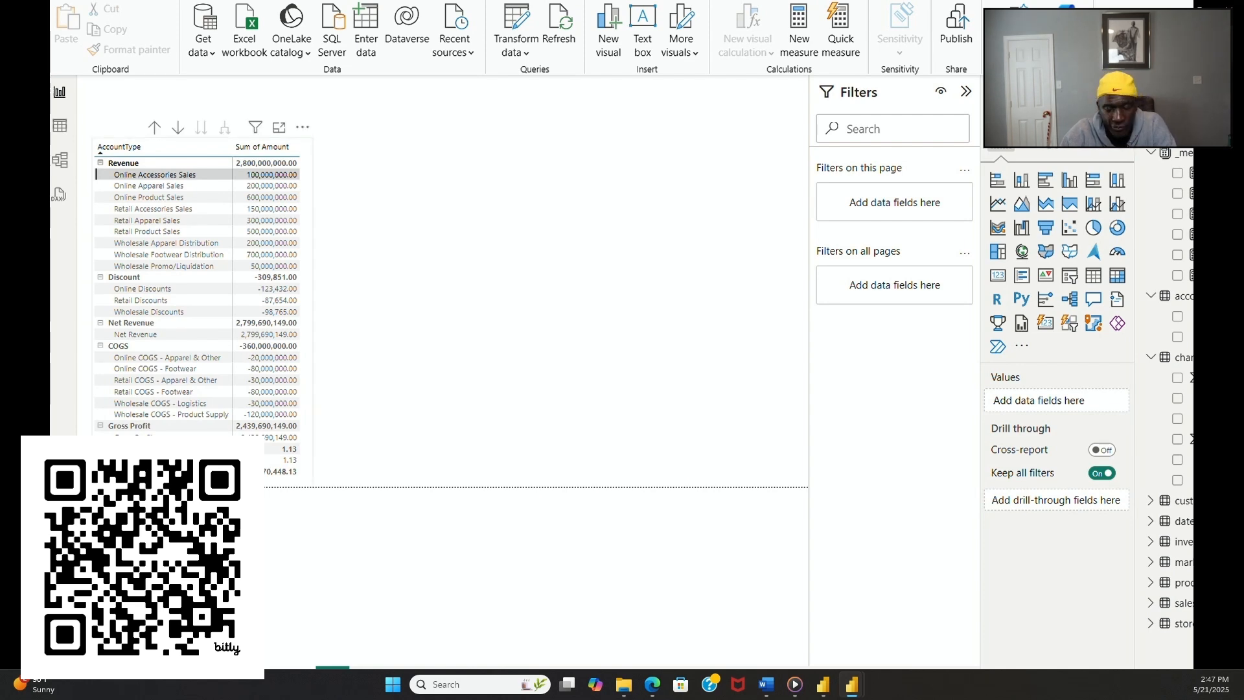
Step: Collapse the Gross Profit, COGS, Net Revenue, Discount and Revenue groups in the profit-and-loss matrix
click(100, 427)
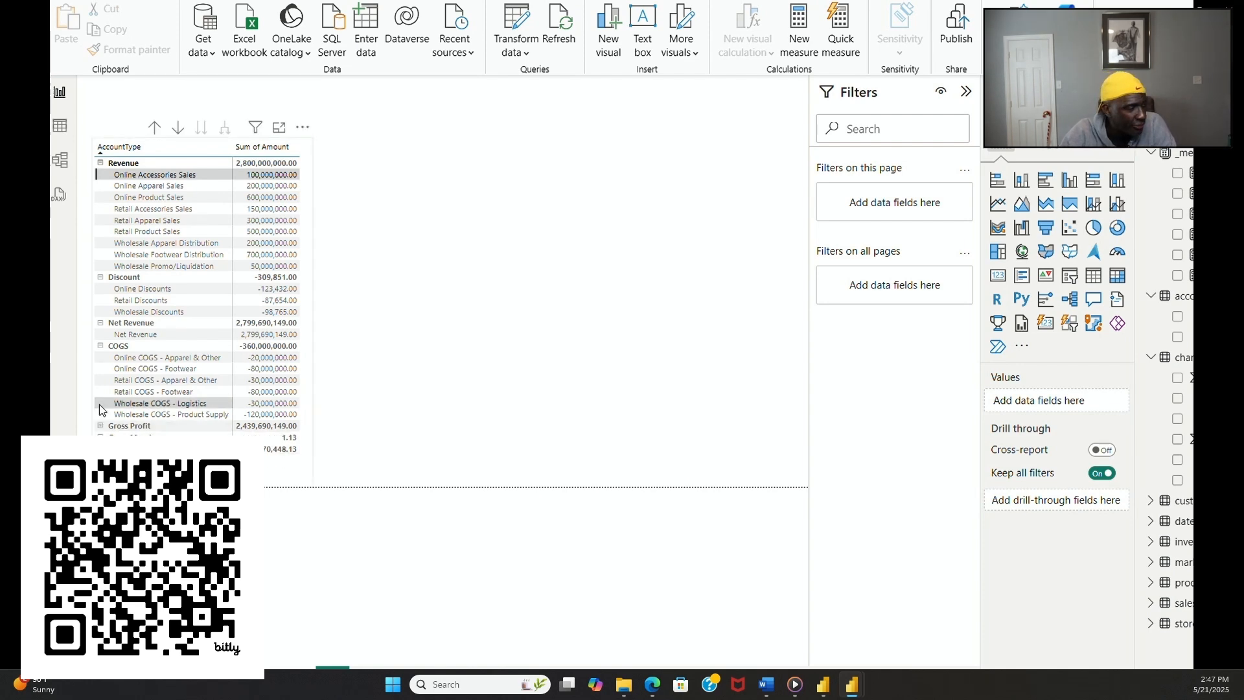
click(101, 346)
click(100, 323)
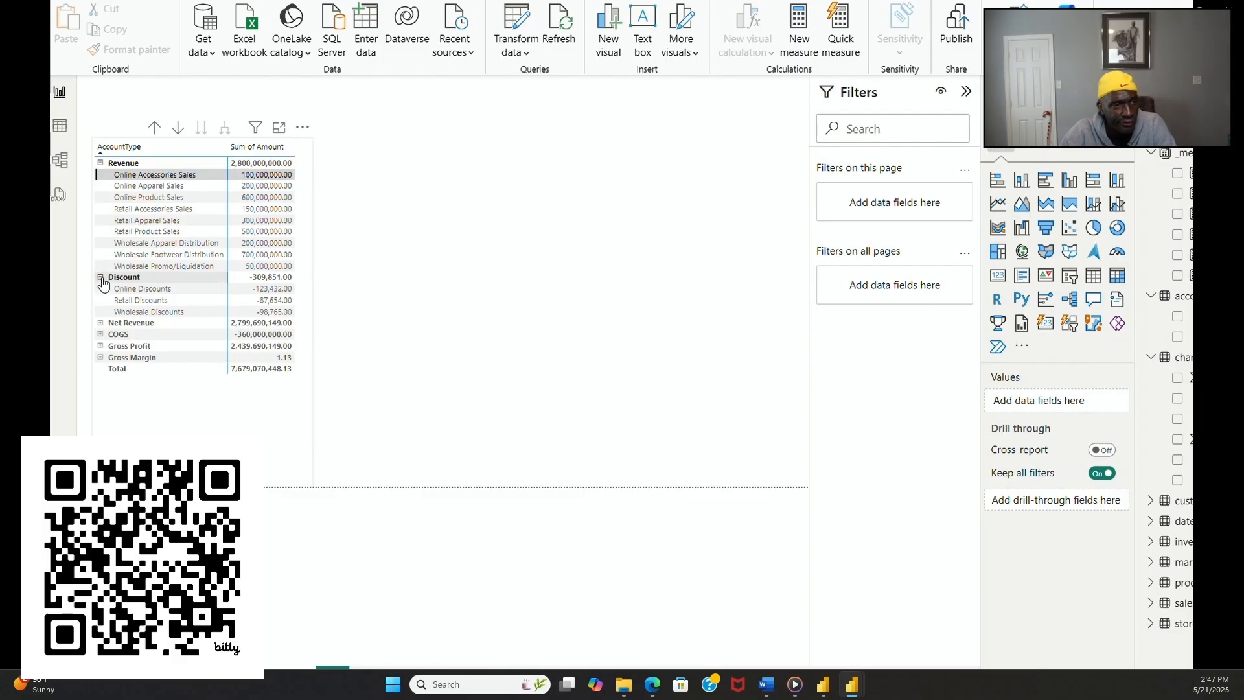
click(101, 277)
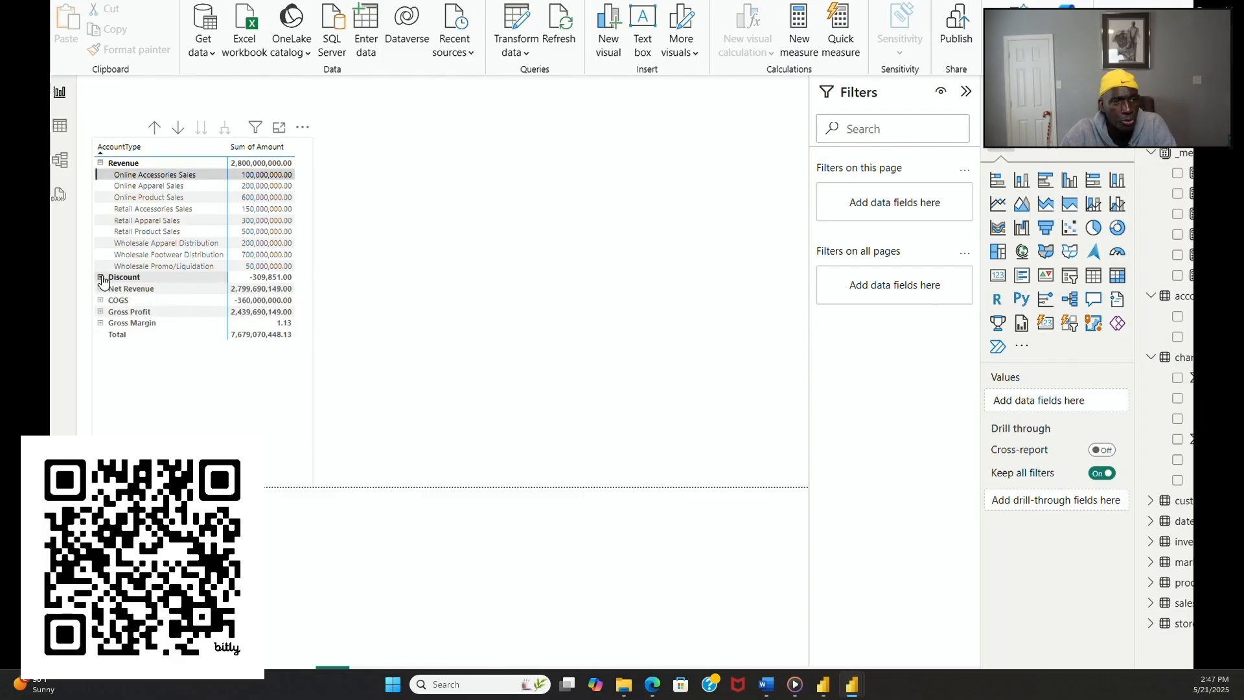
click(101, 163)
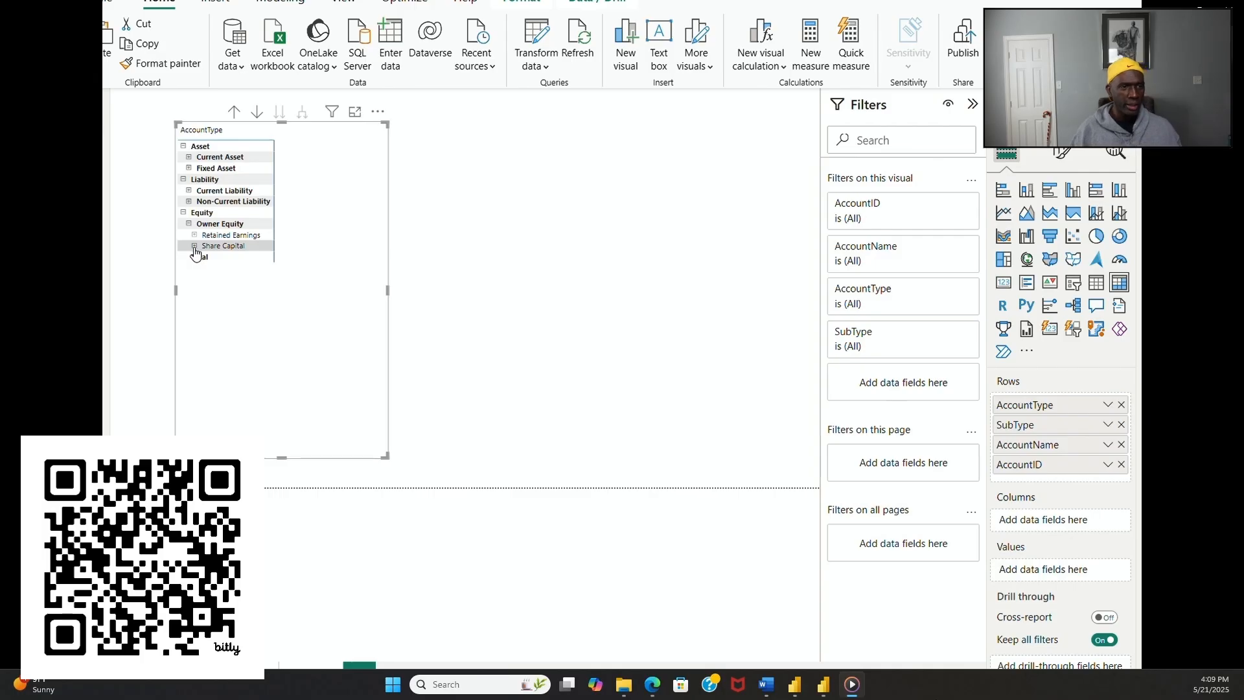
Step: Expand Share Capital and the Non-Current Liability, Current Liability, Fixed Asset and Current Asset subtypes in the balance sheet matrix
click(194, 247)
click(188, 201)
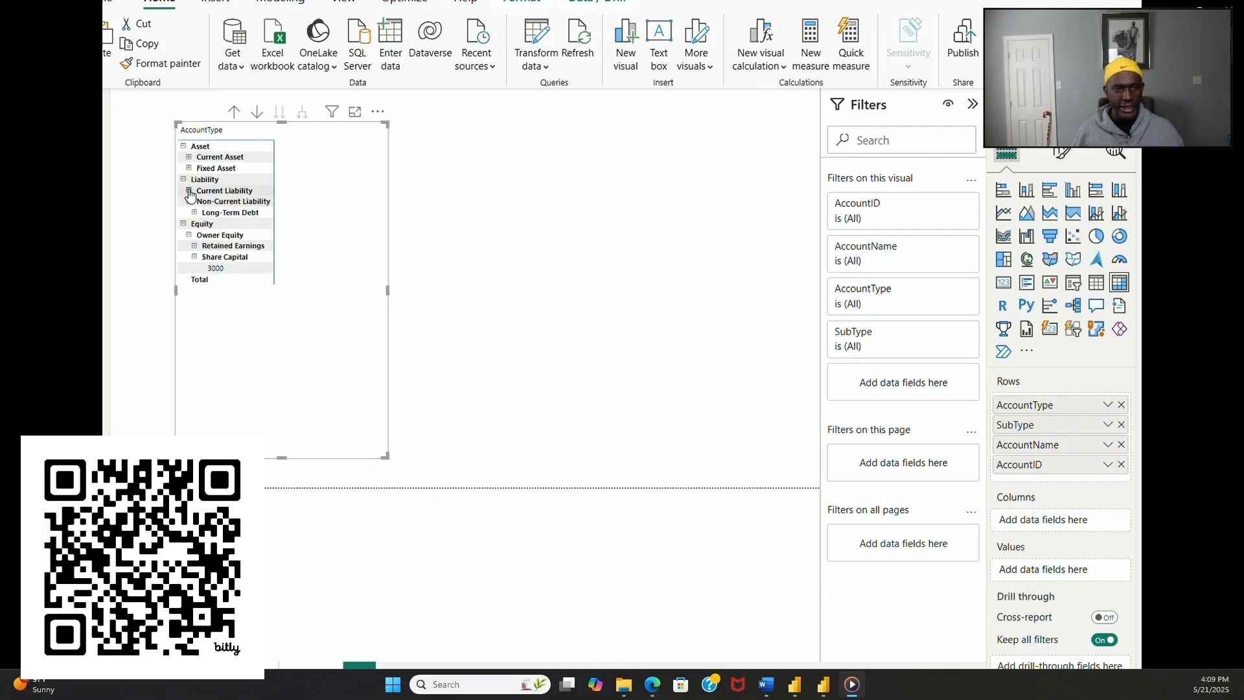
click(188, 191)
click(188, 168)
click(188, 157)
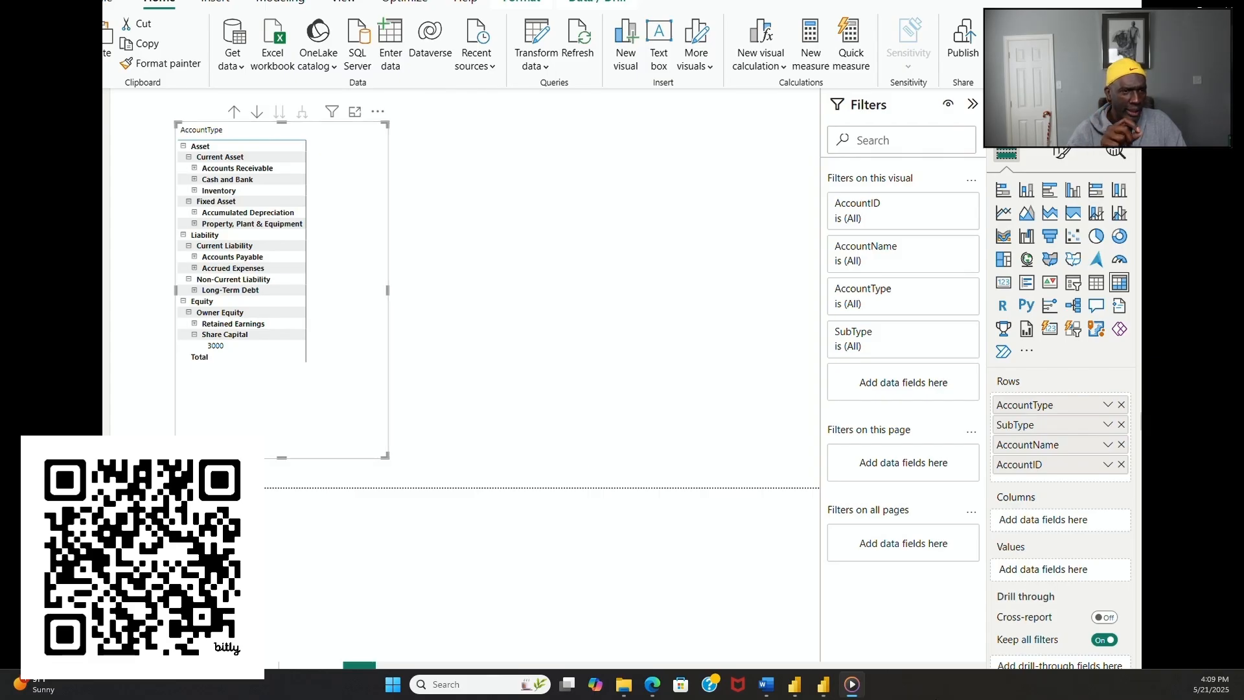
Step: Add Amount as the balance sheet matrix's values and expand every remaining account name except Long-Term Debt down to its account ID
drag(1141, 522, 1101, 570)
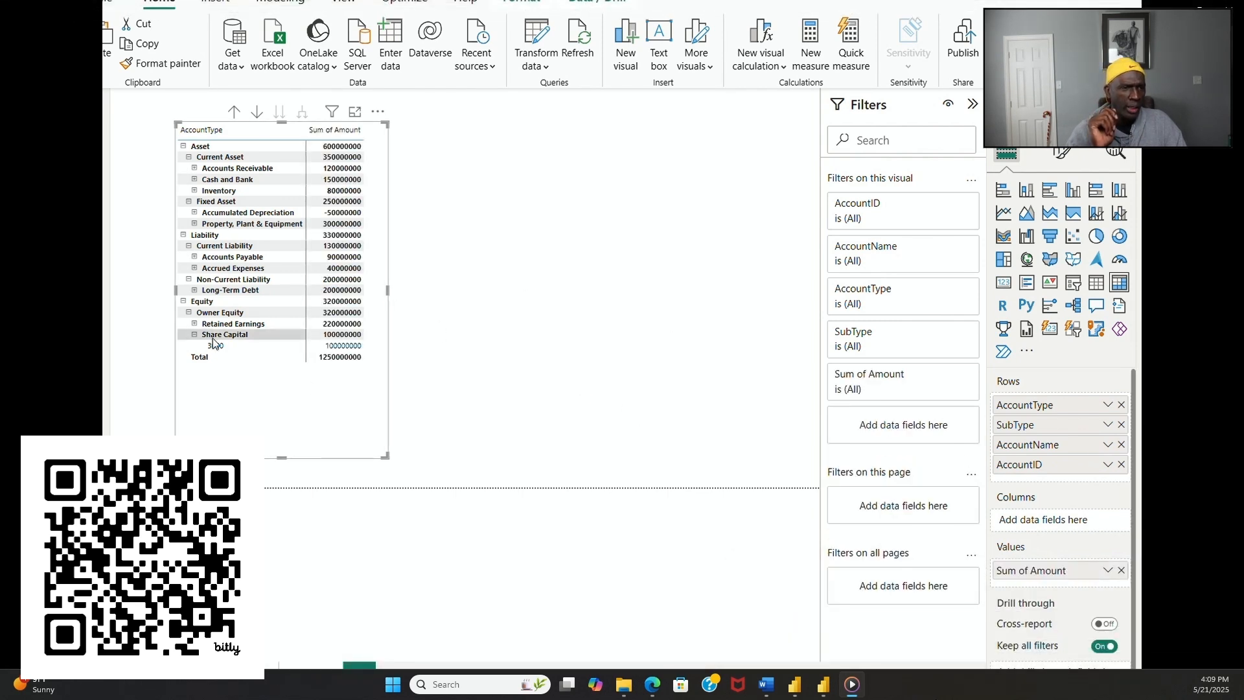
click(194, 324)
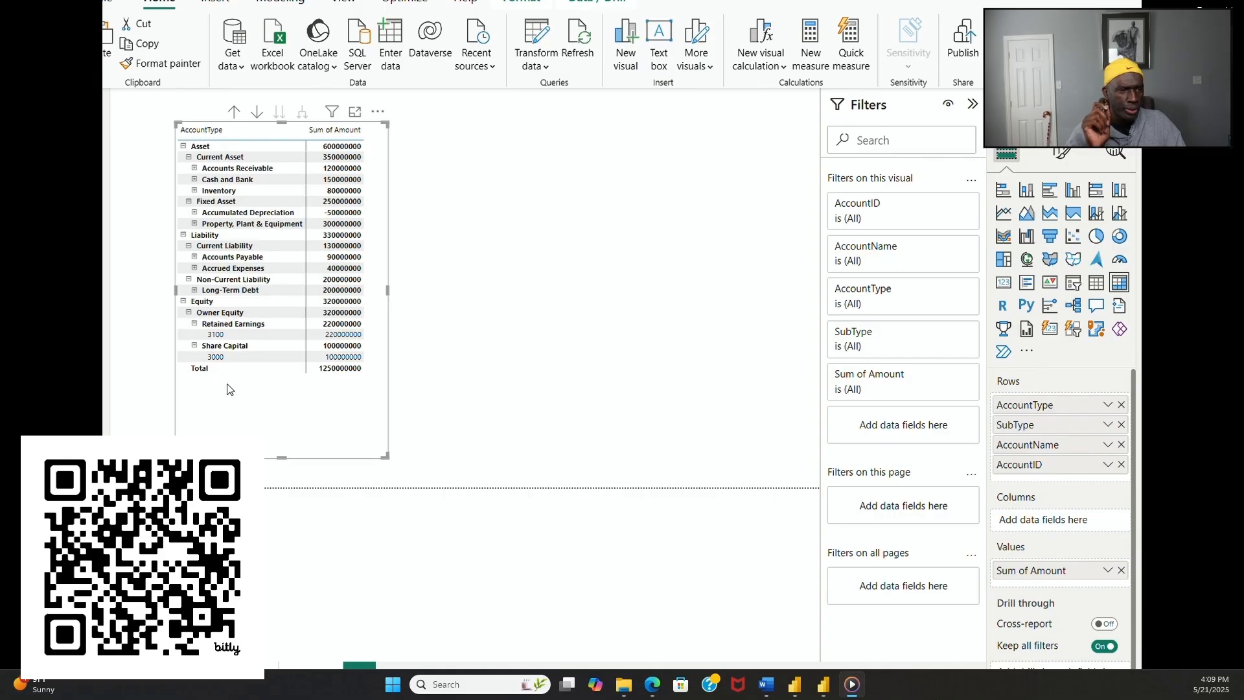
click(194, 267)
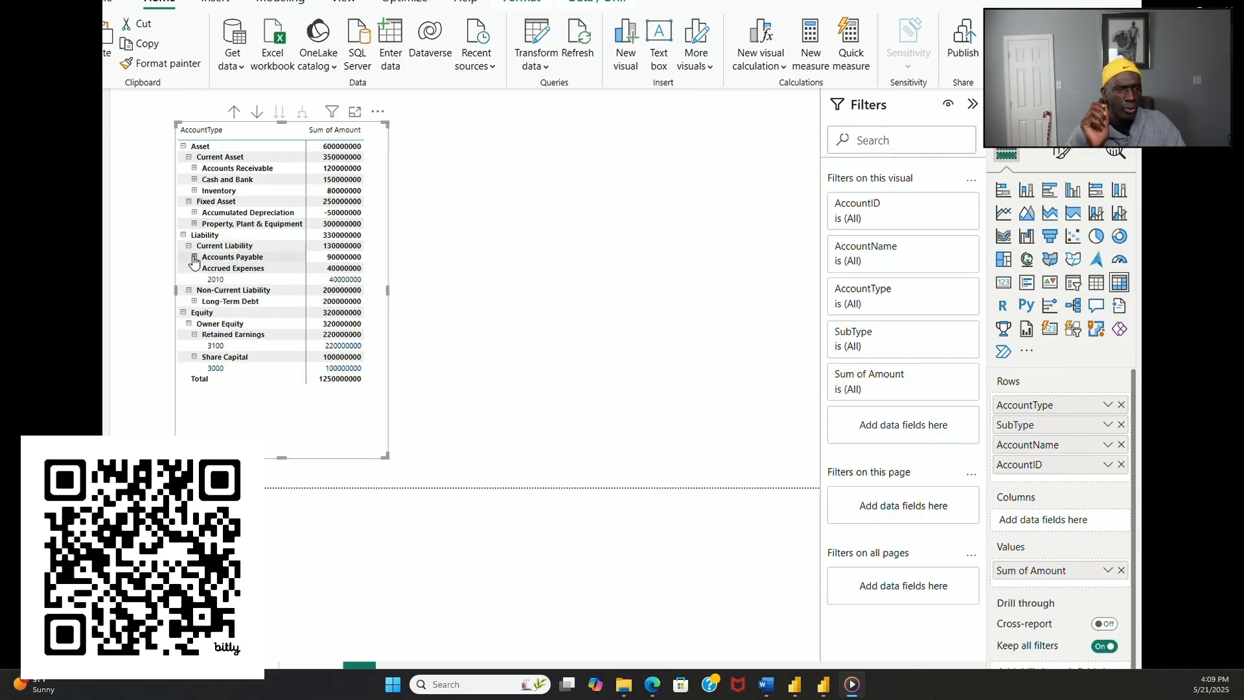
click(194, 257)
click(194, 224)
click(195, 213)
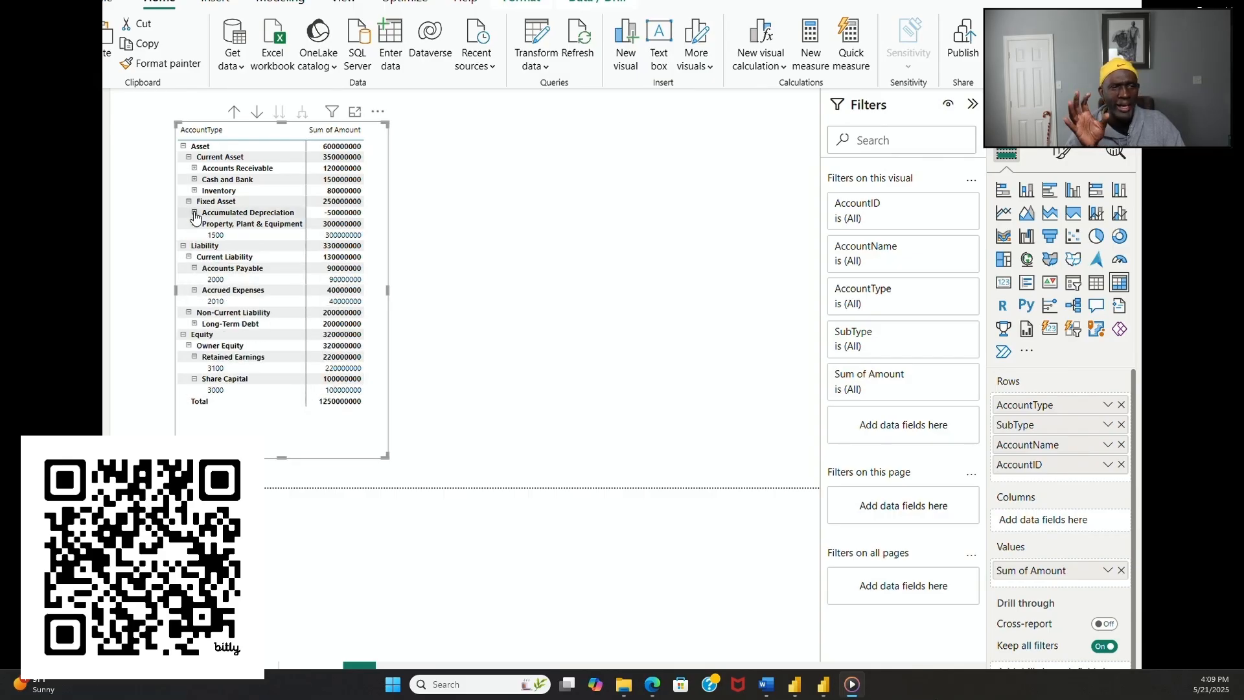
click(194, 191)
click(194, 180)
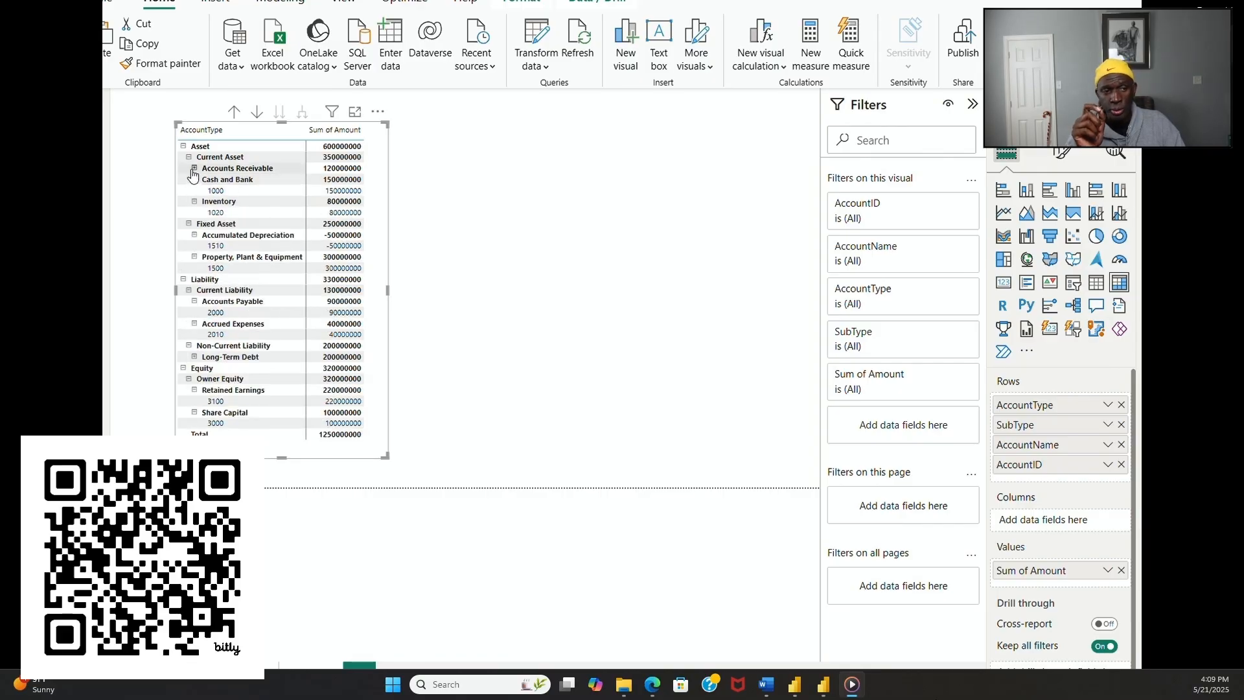
click(195, 168)
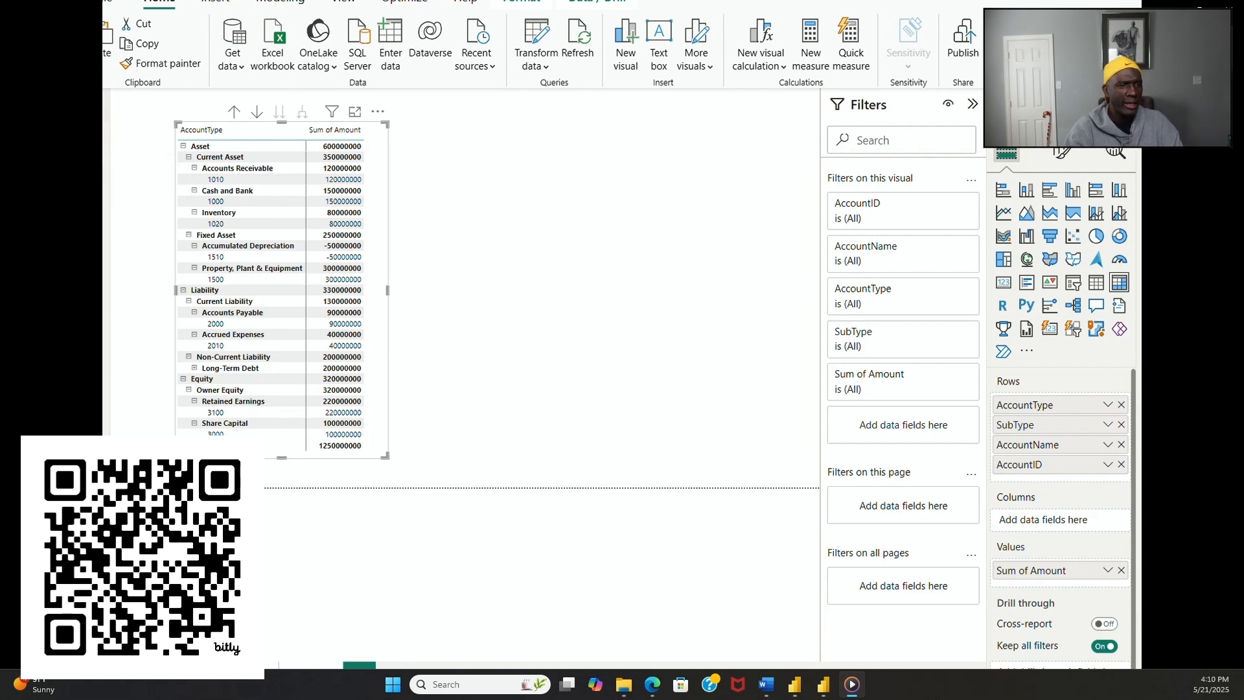
Step: Check which column sorts AccountType in the bs_order_1 table and SubType in bs_order_2, and return to the report page
click(97, 138)
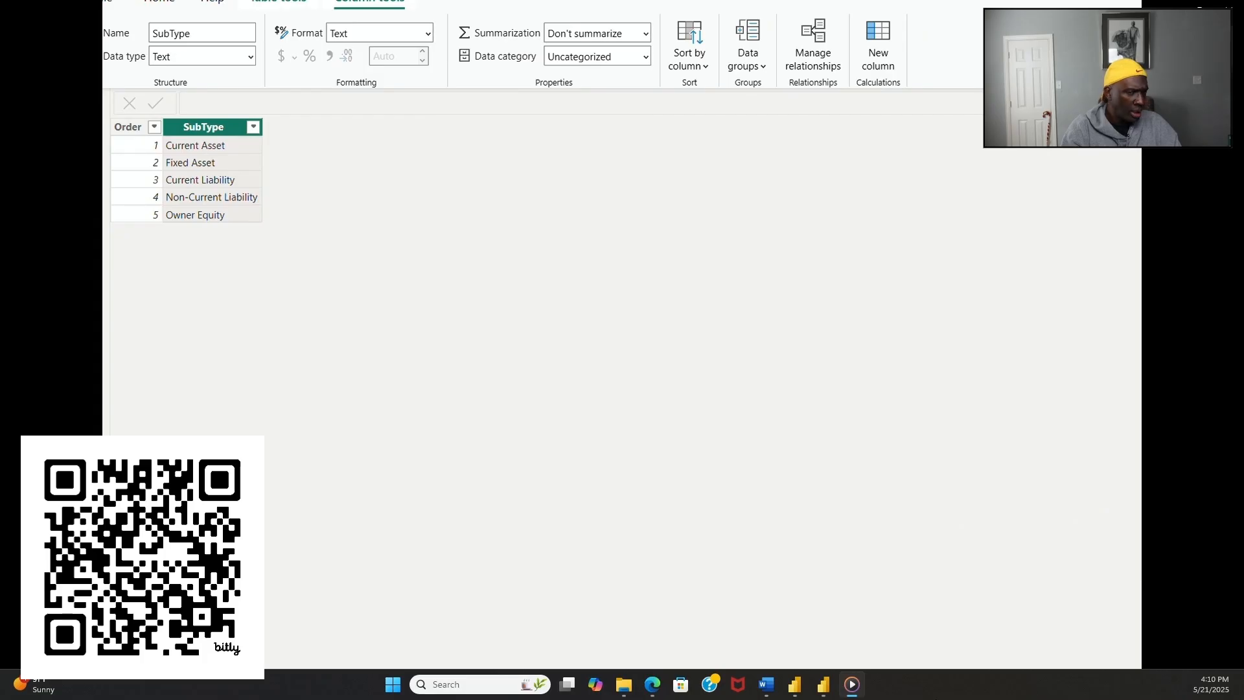
click(1154, 188)
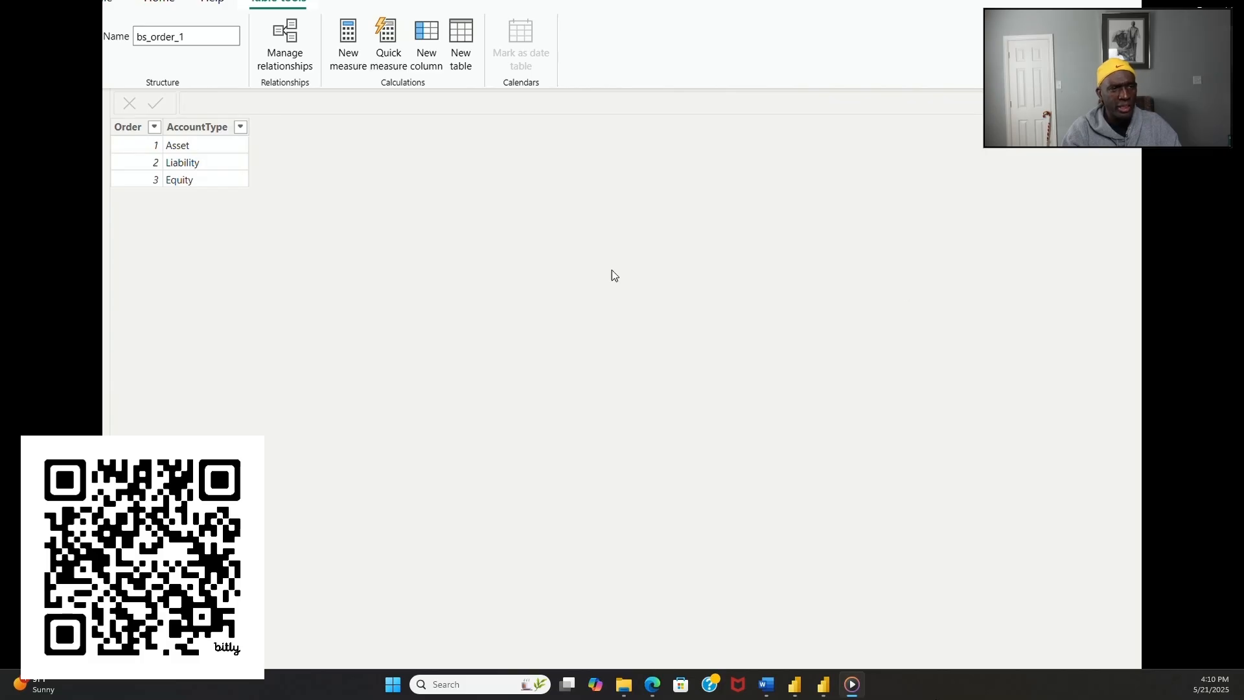
click(195, 127)
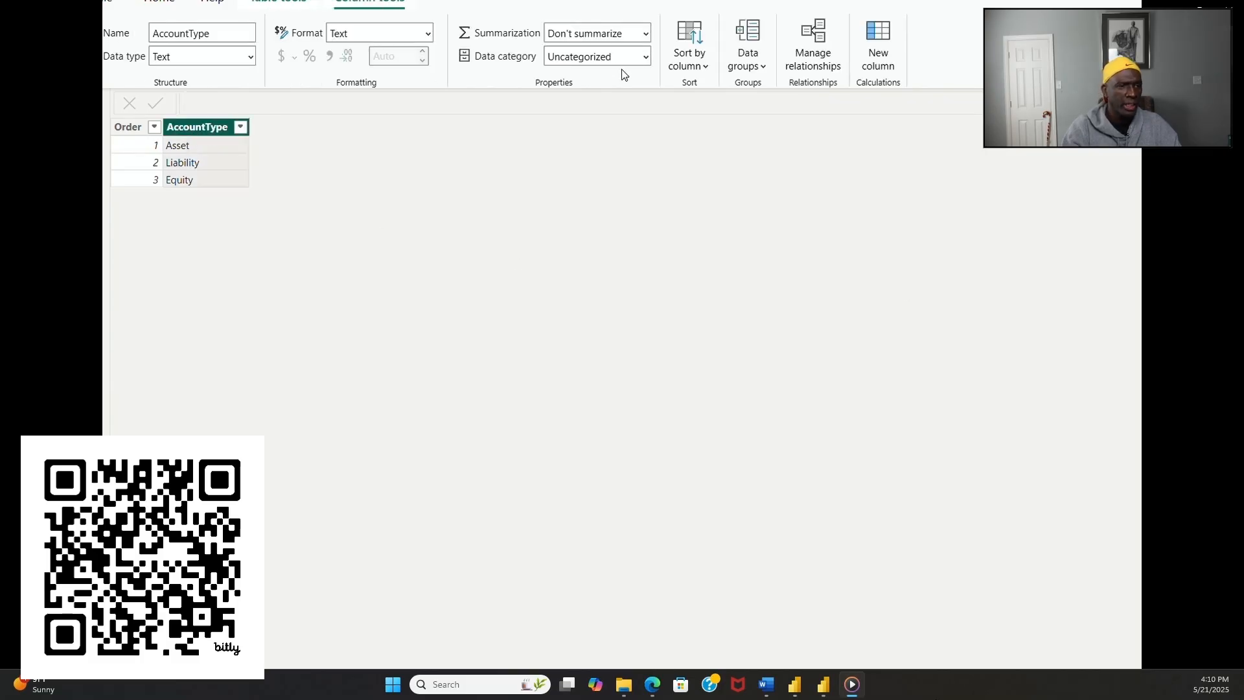
click(705, 66)
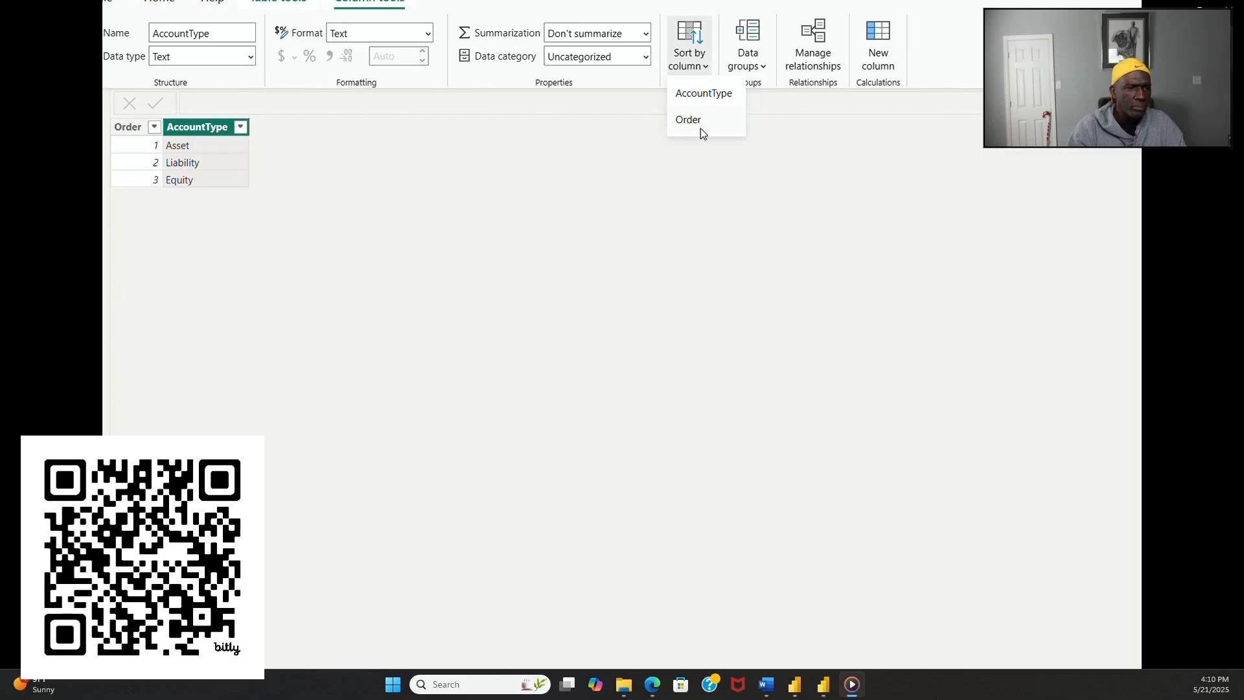
click(1186, 202)
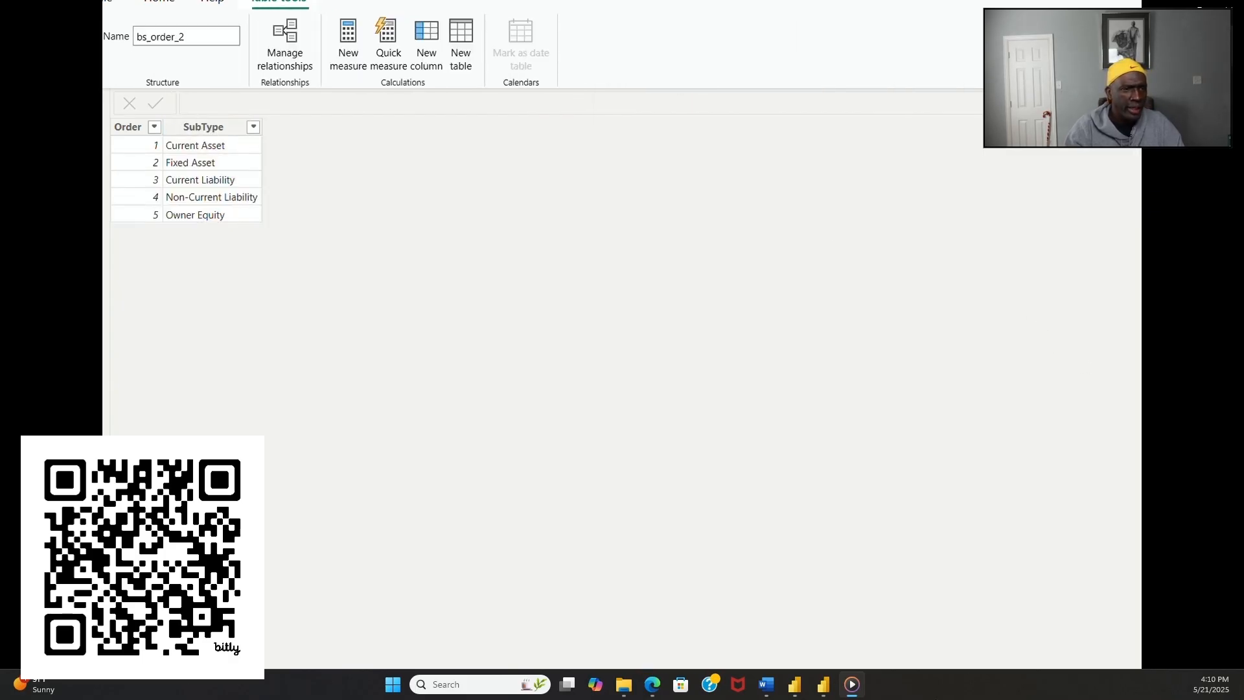
click(215, 125)
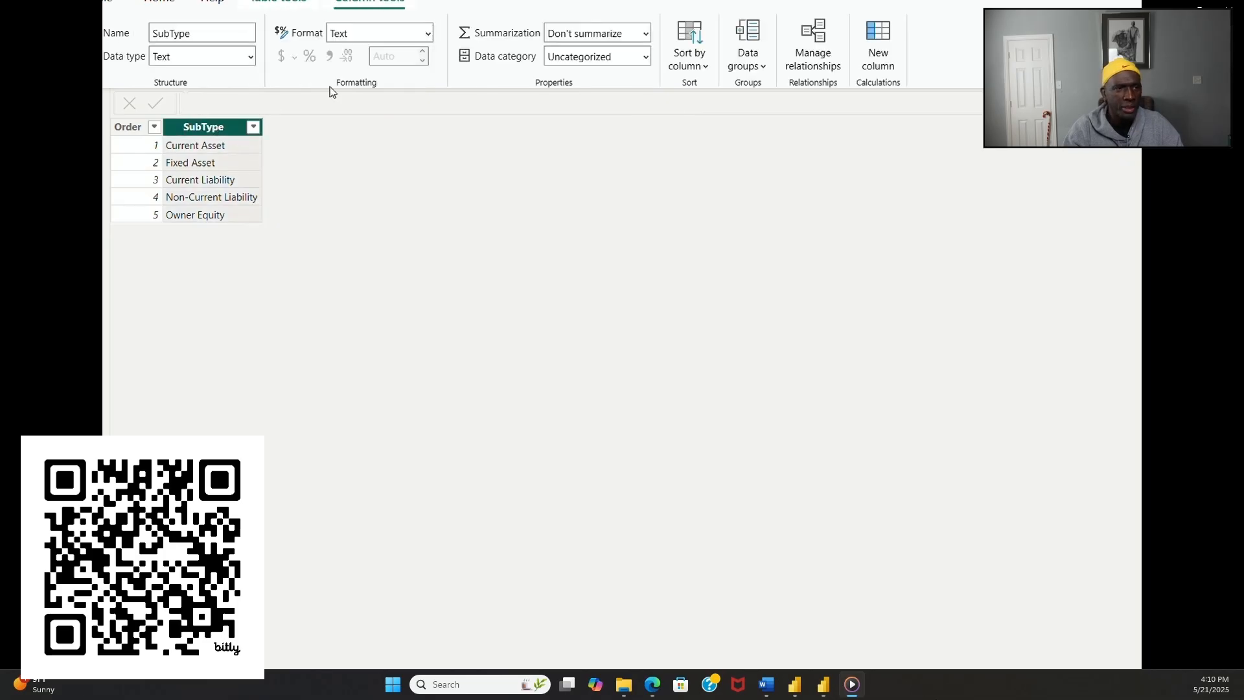
click(698, 67)
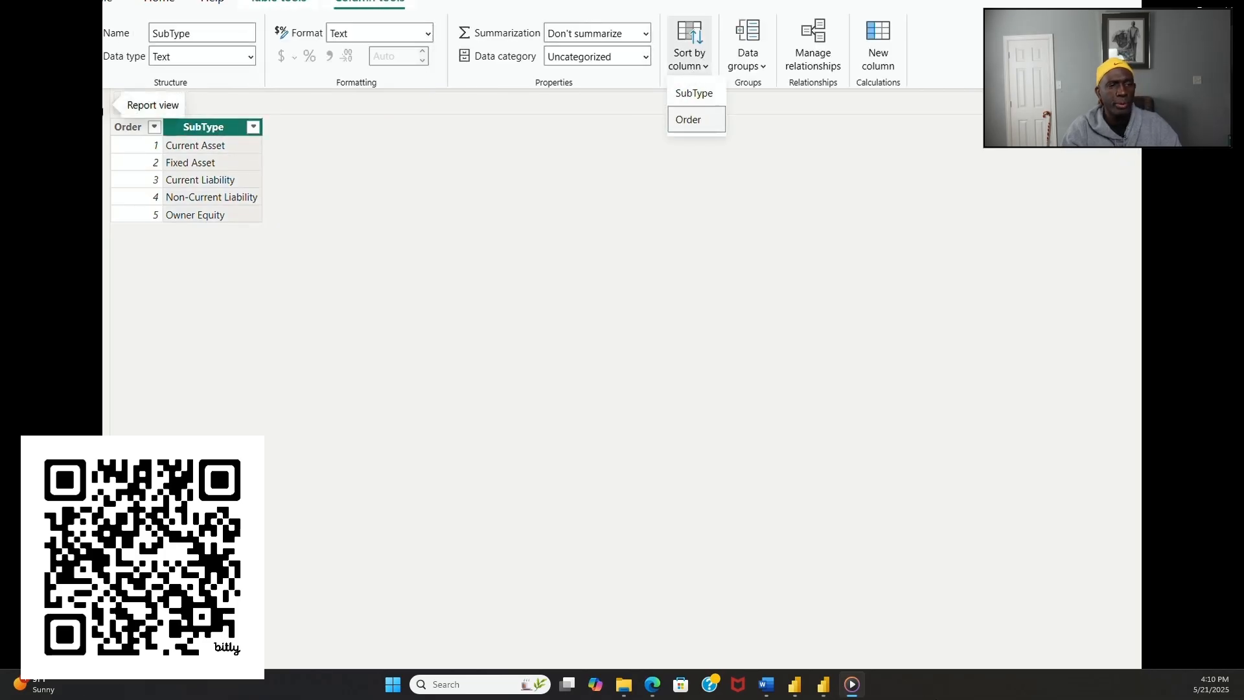
click(107, 98)
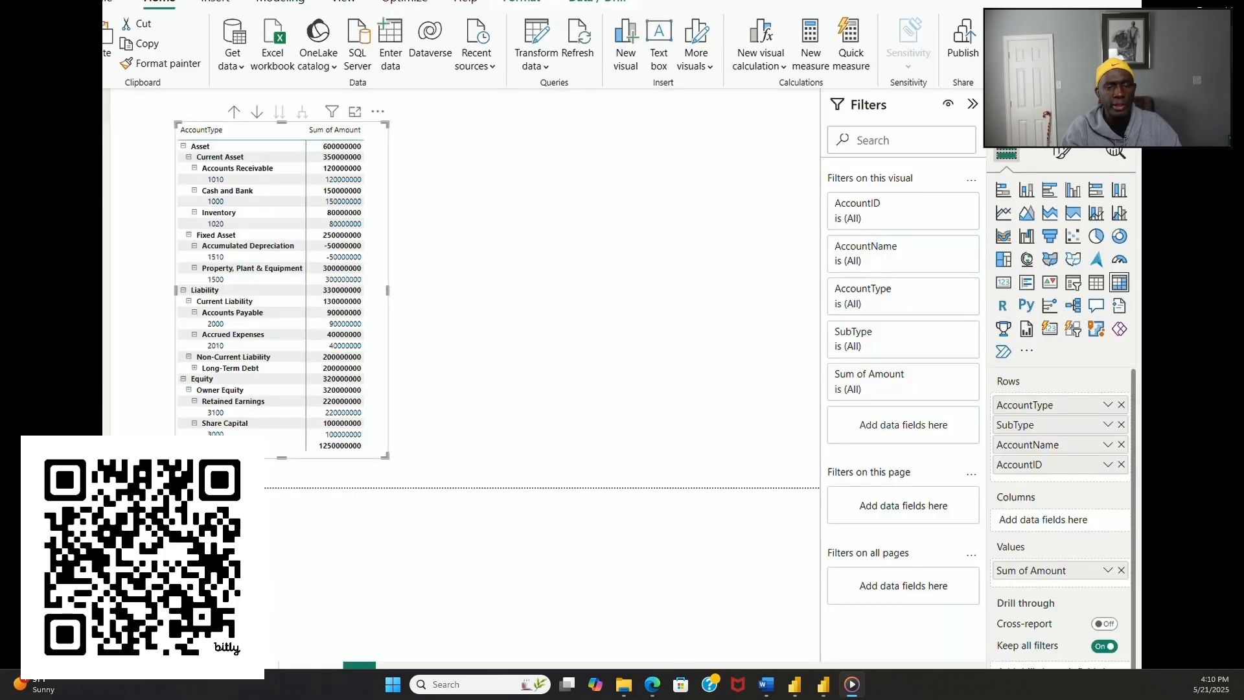
click(495, 348)
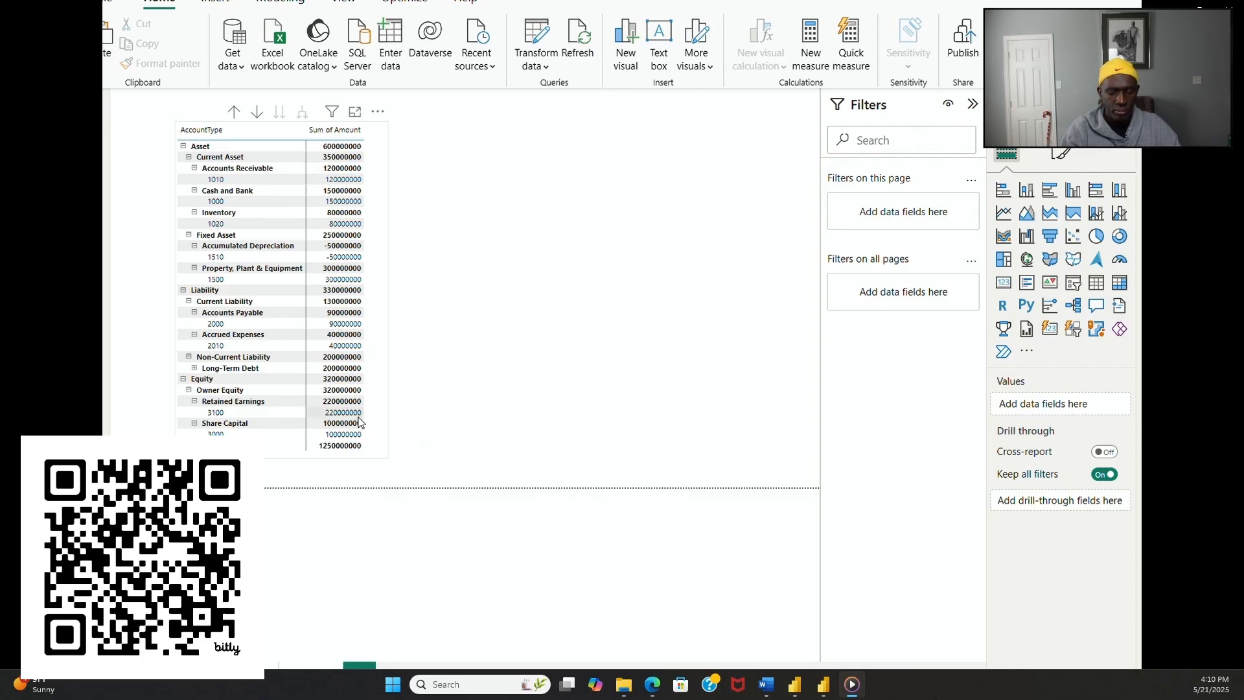
Step: Duplicate the balance sheet matrix and place the copy beside the original, aligned at the same height
click(378, 456)
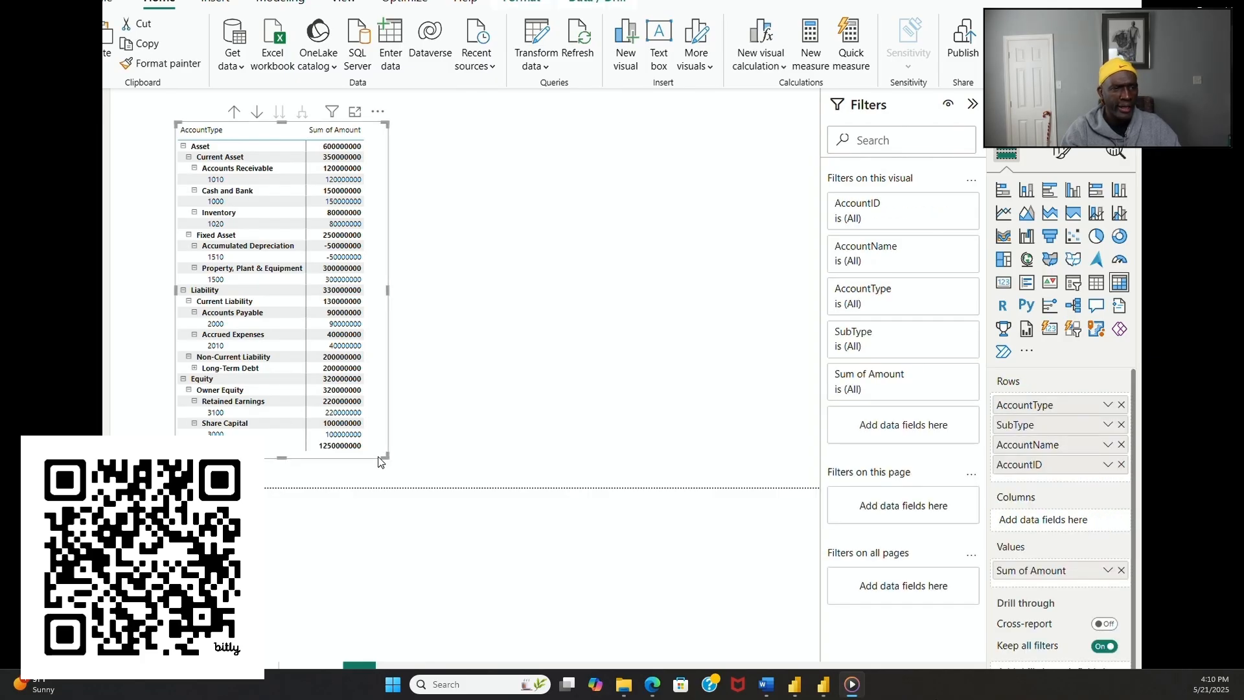
click(454, 440)
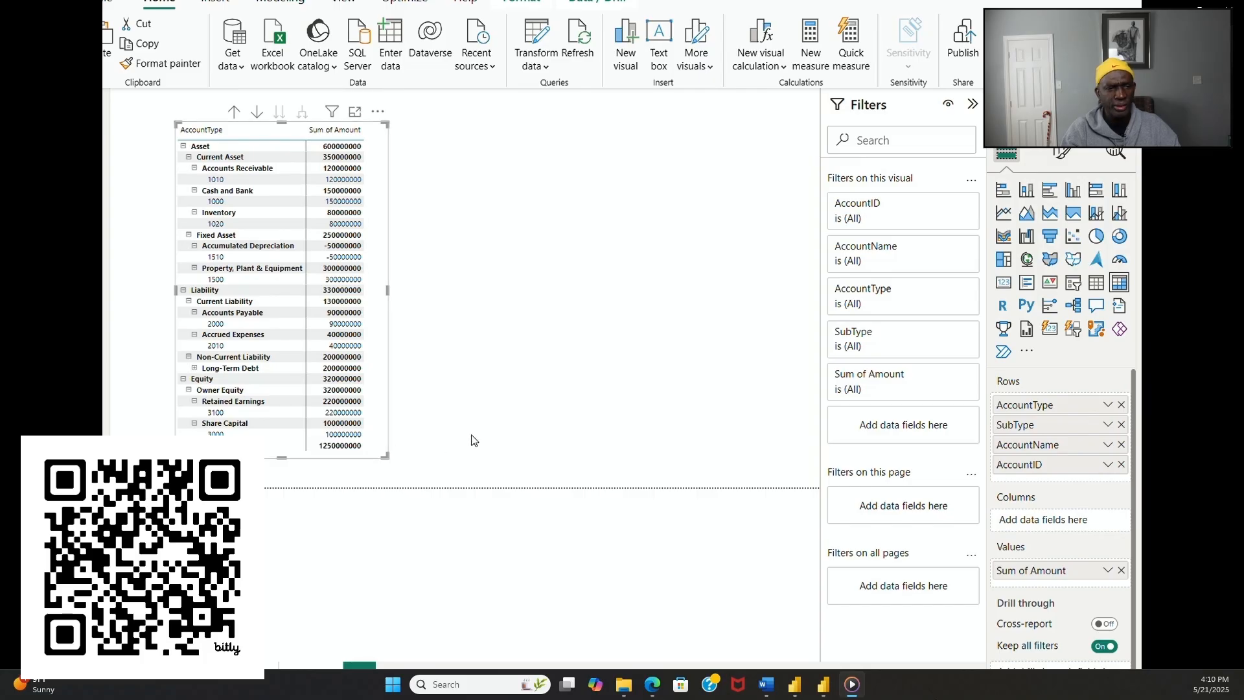
key(ctrl+v)
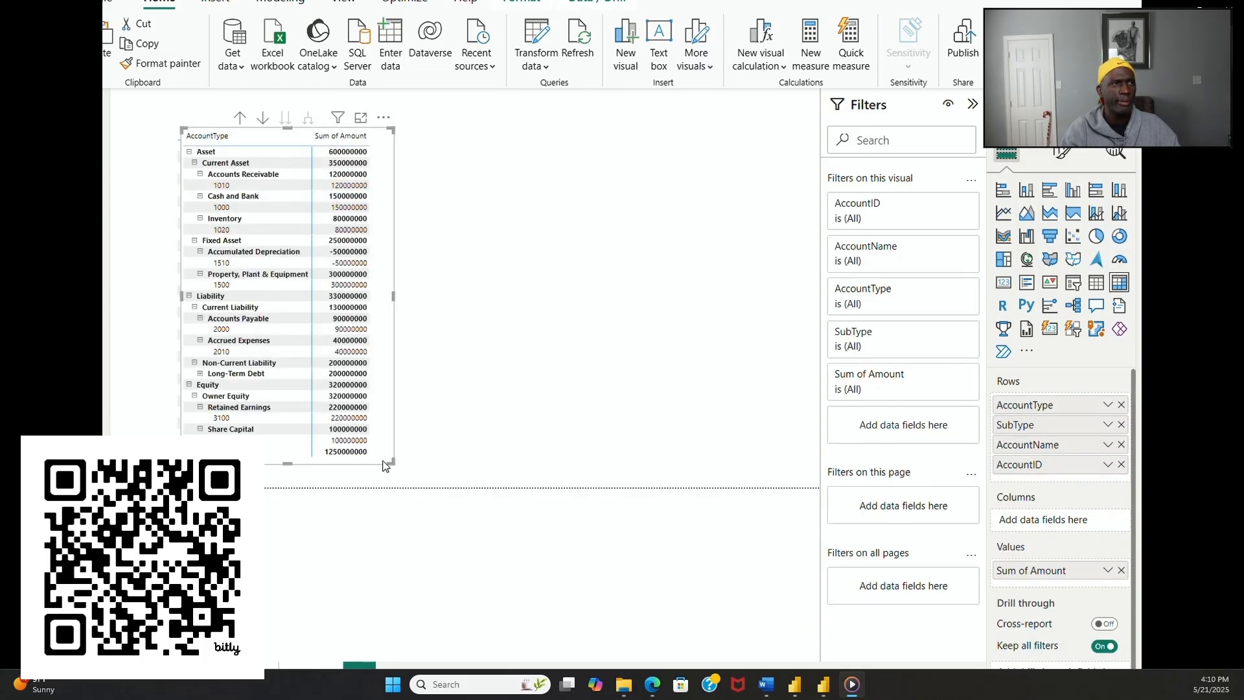
drag(386, 464, 670, 461)
click(671, 461)
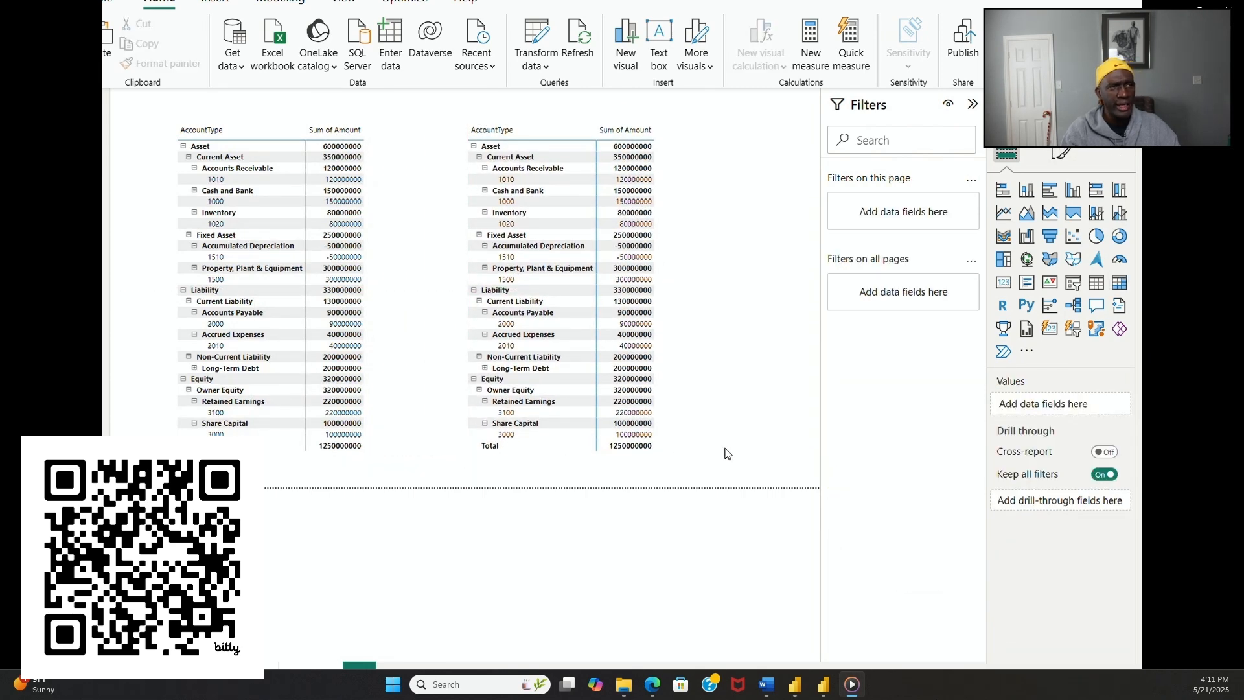
Step: Filter the original balance sheet matrix by AccountType to show only Asset
click(361, 457)
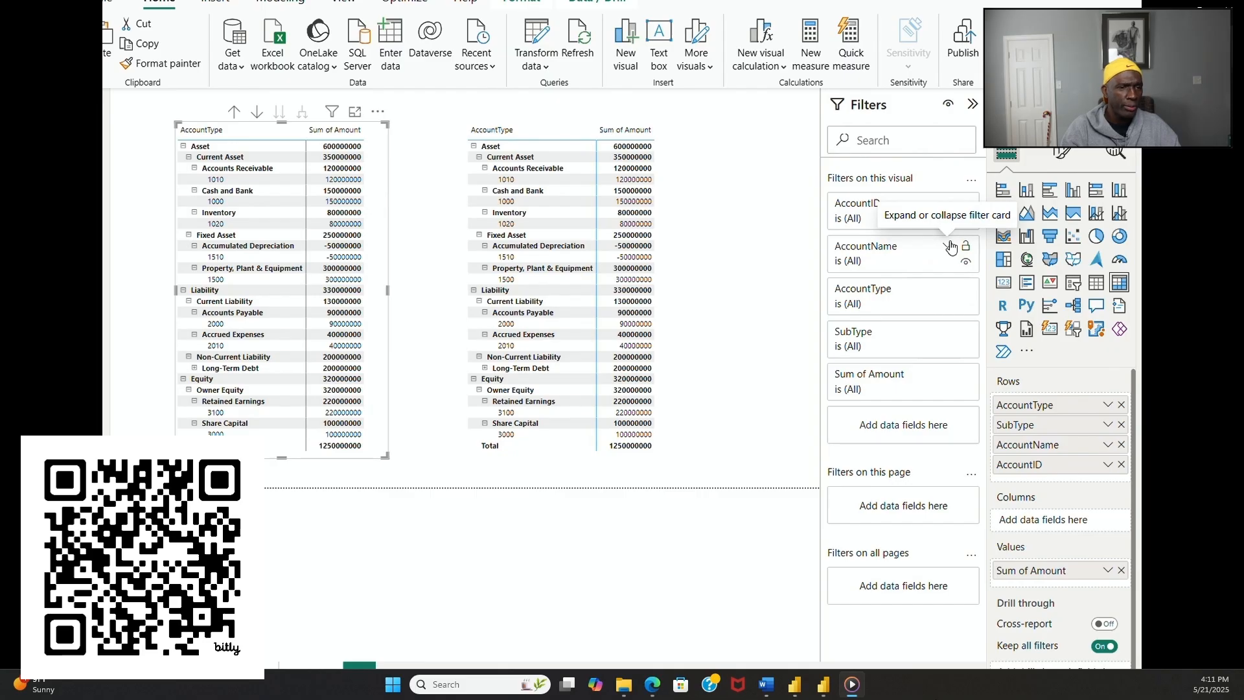
click(948, 288)
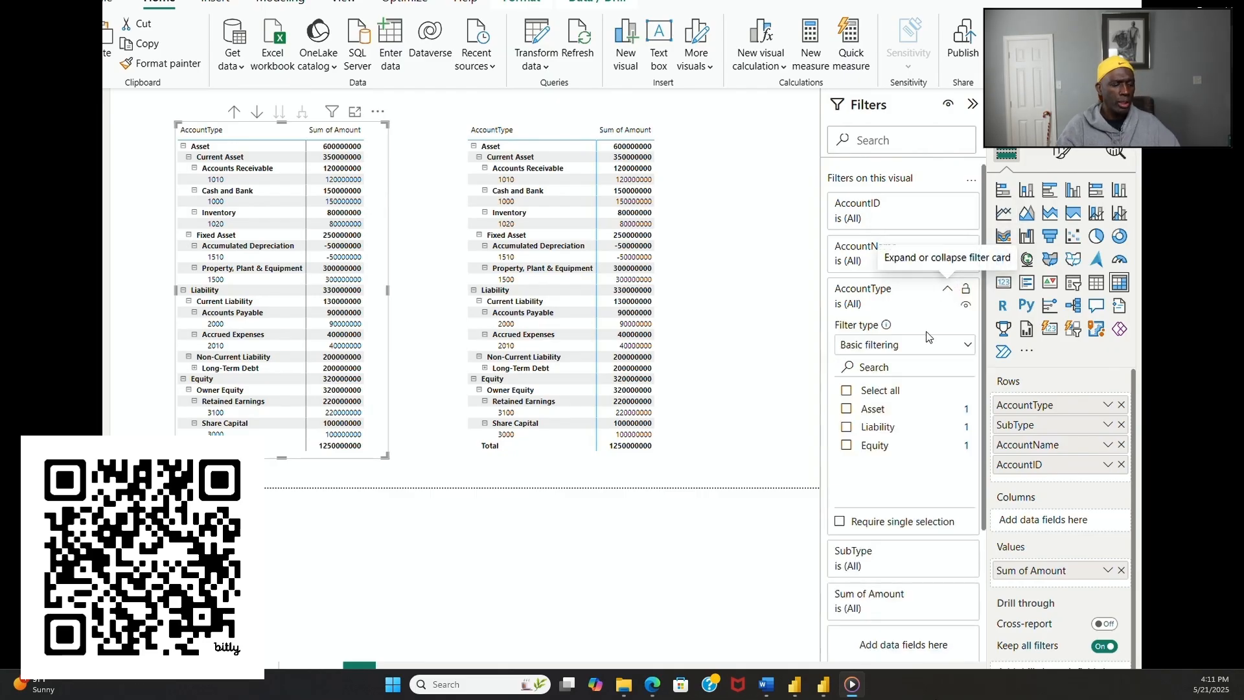
click(847, 409)
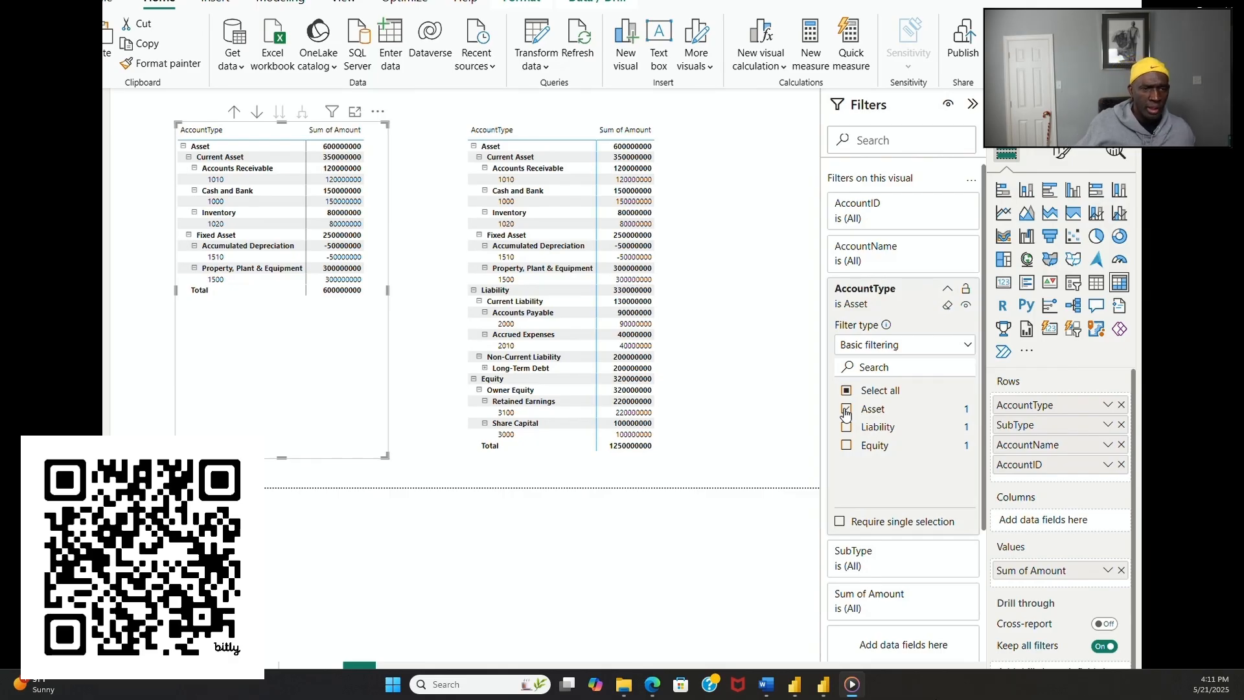
Step: Filter the copied matrix by AccountType to show only Liability and Equity
click(679, 449)
click(671, 446)
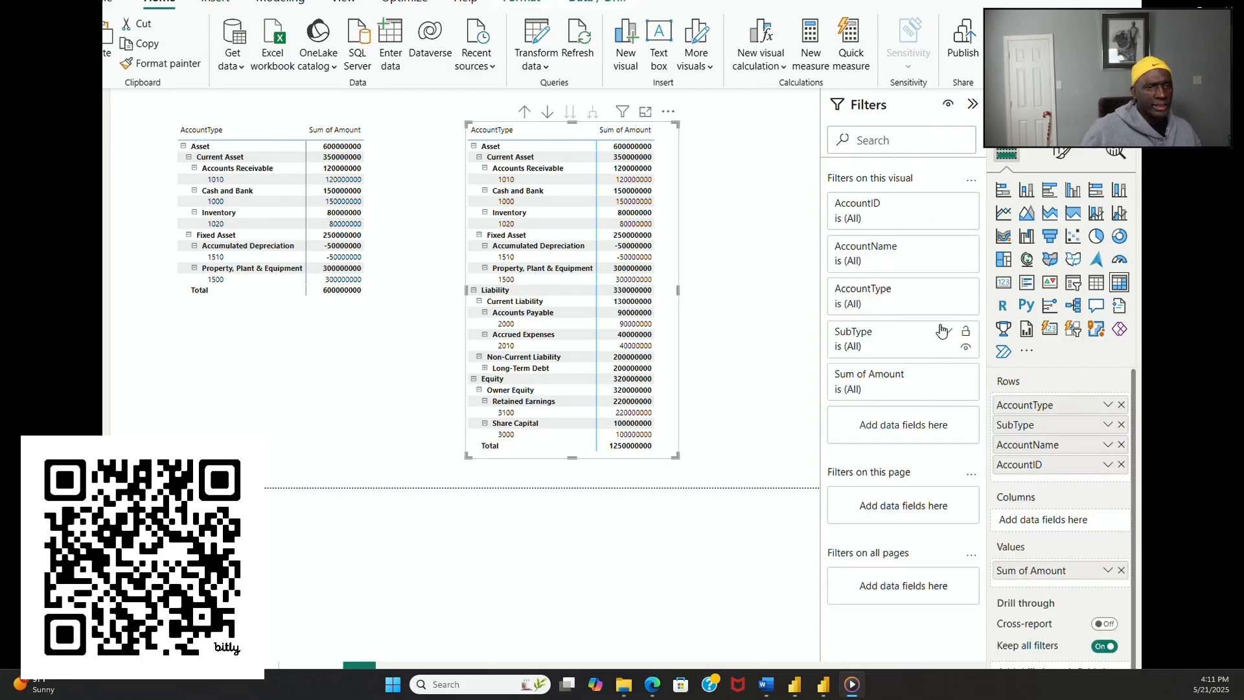
click(947, 291)
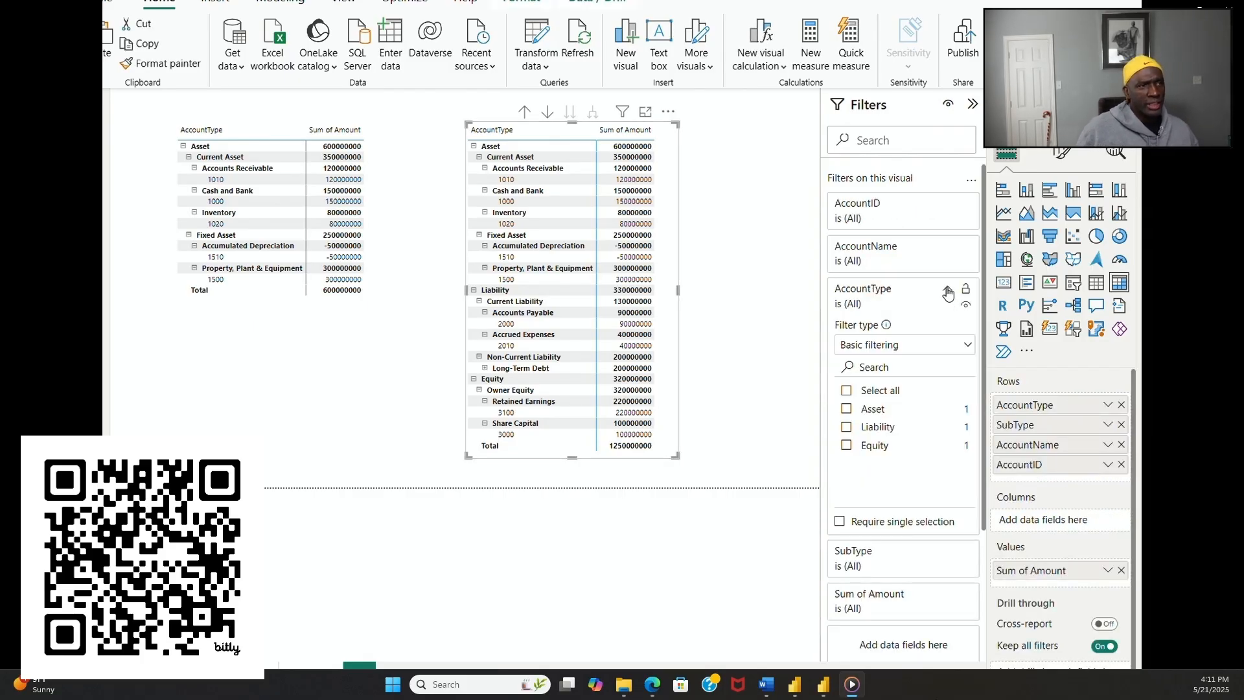
click(847, 427)
click(847, 446)
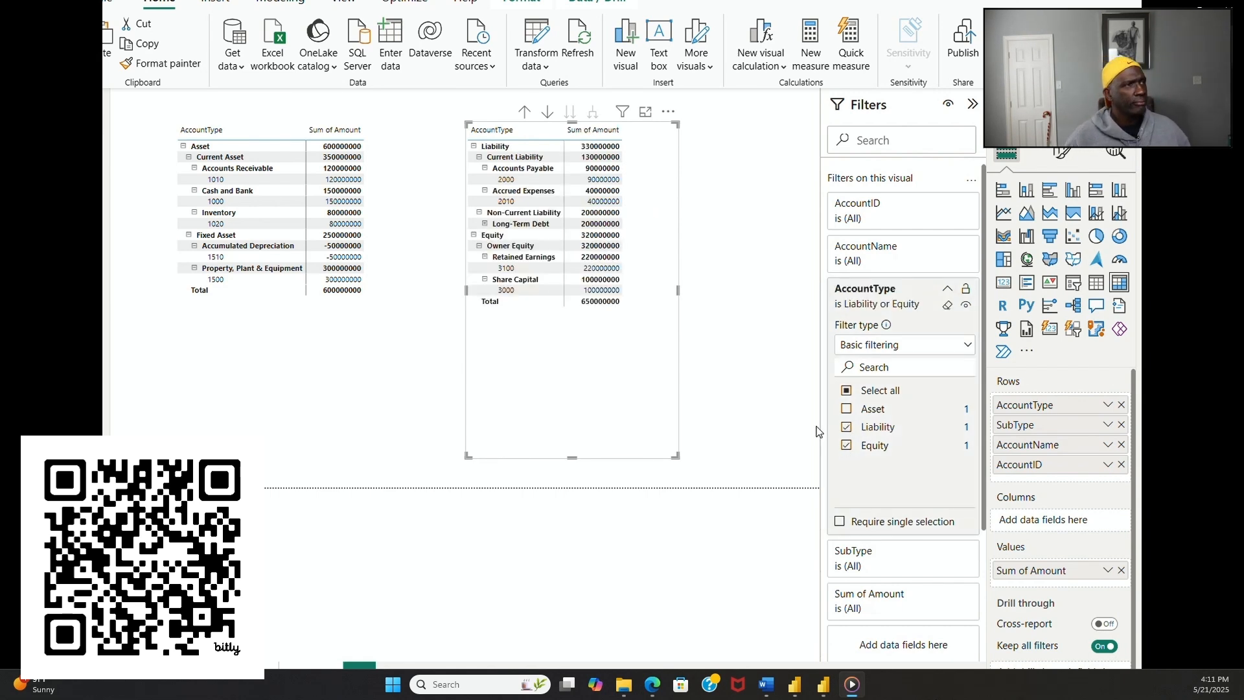
click(706, 391)
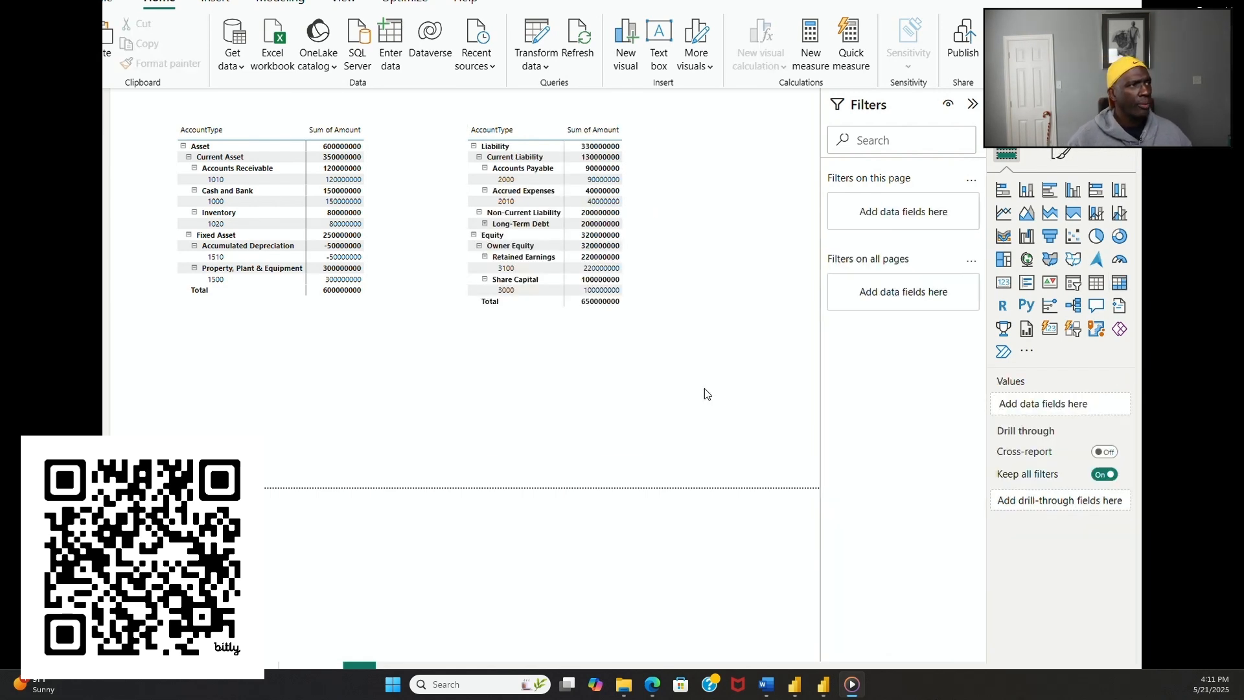
Step: Collapse the filter settings to enlarge the report page showing the two balance sheet matrices
click(972, 104)
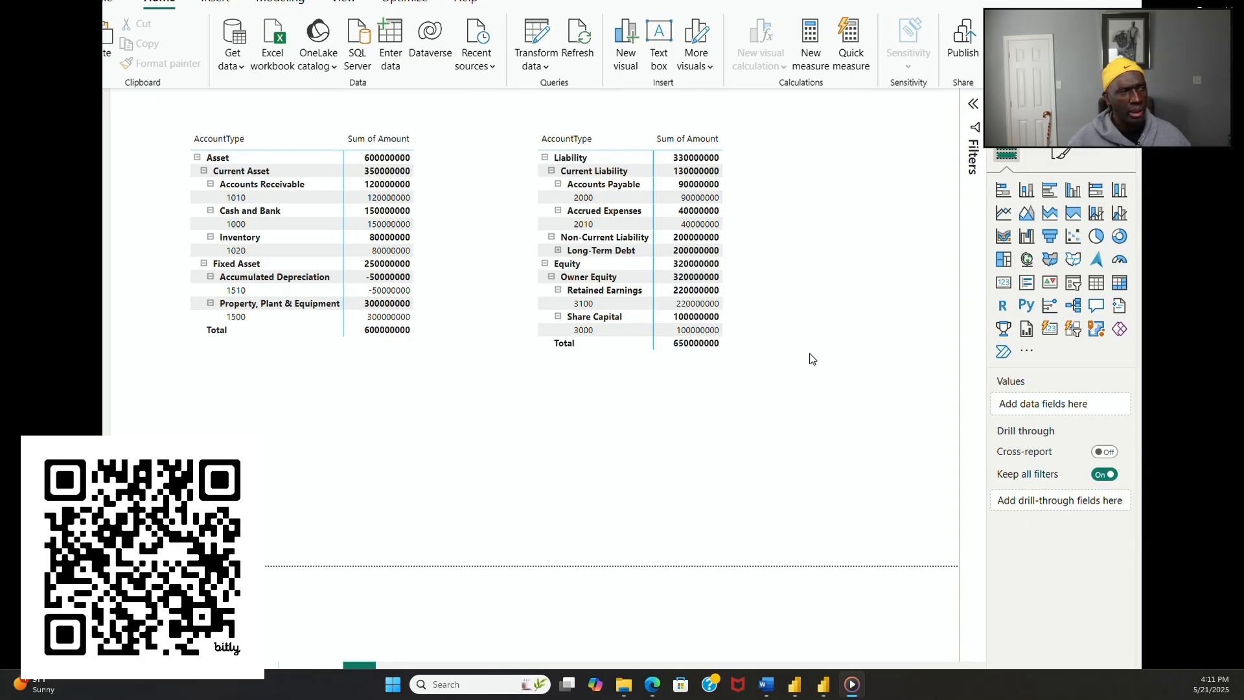
click(753, 341)
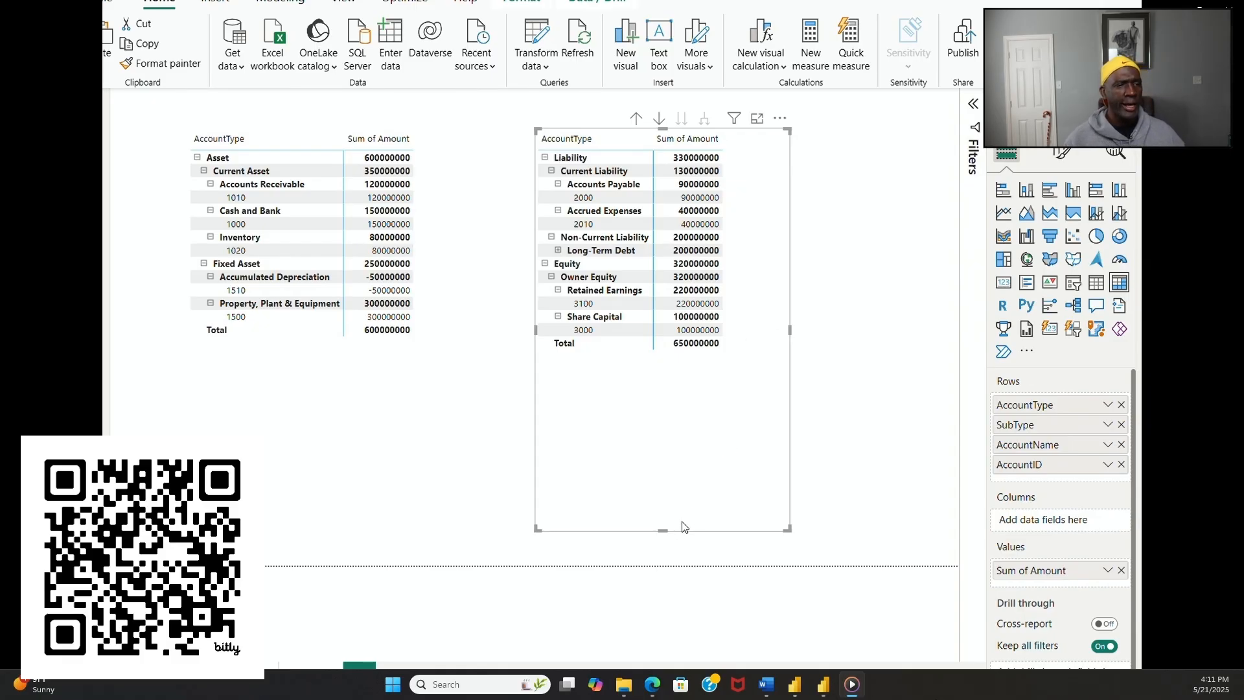
click(664, 532)
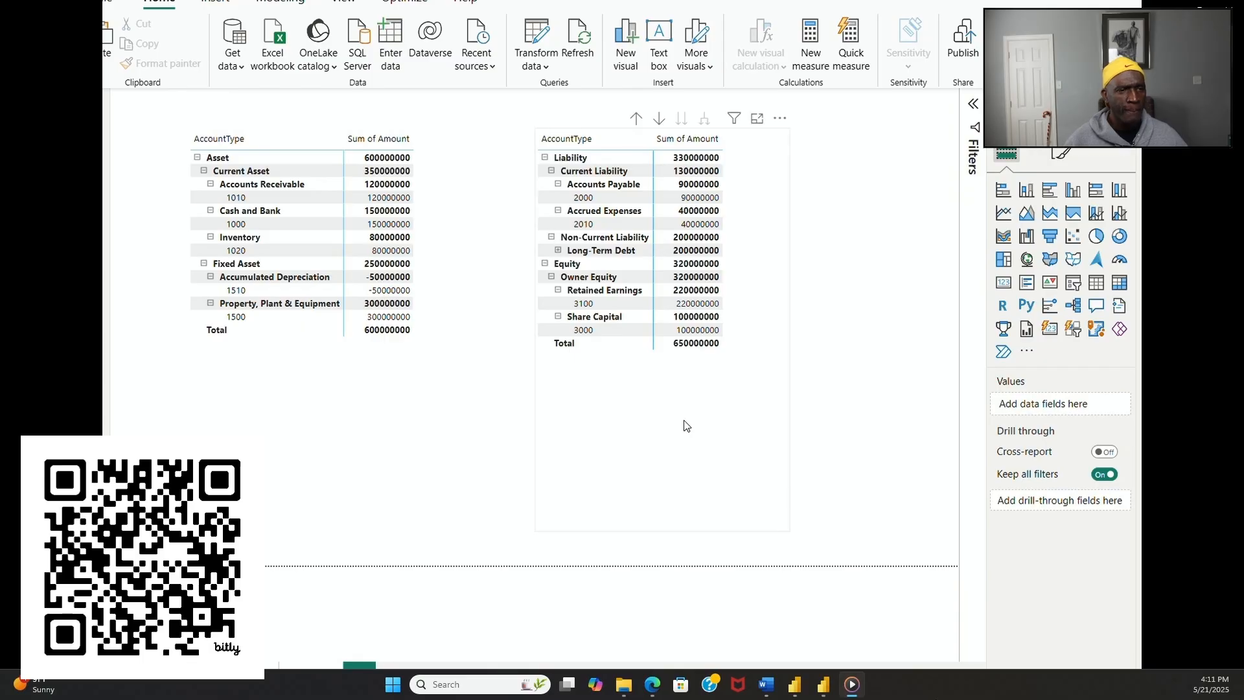
Step: Shorten the Liability and Equity matrix so its frame ends just below the Total row
click(682, 443)
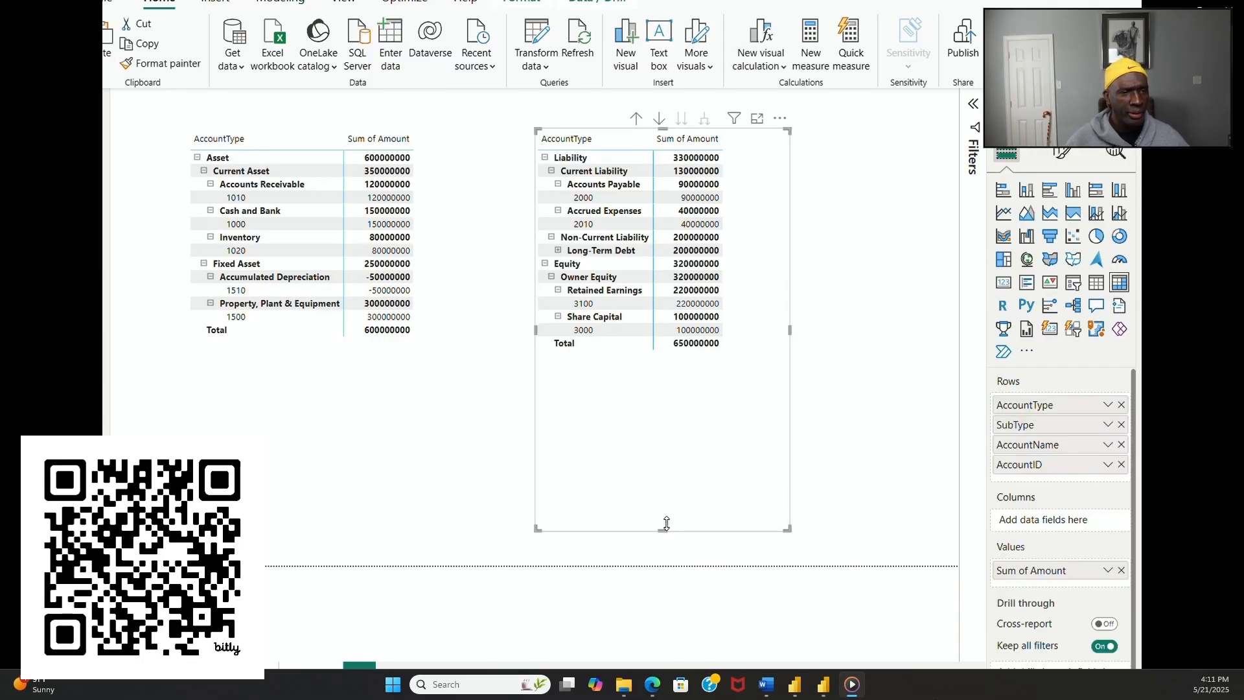
drag(662, 529, 665, 358)
click(728, 403)
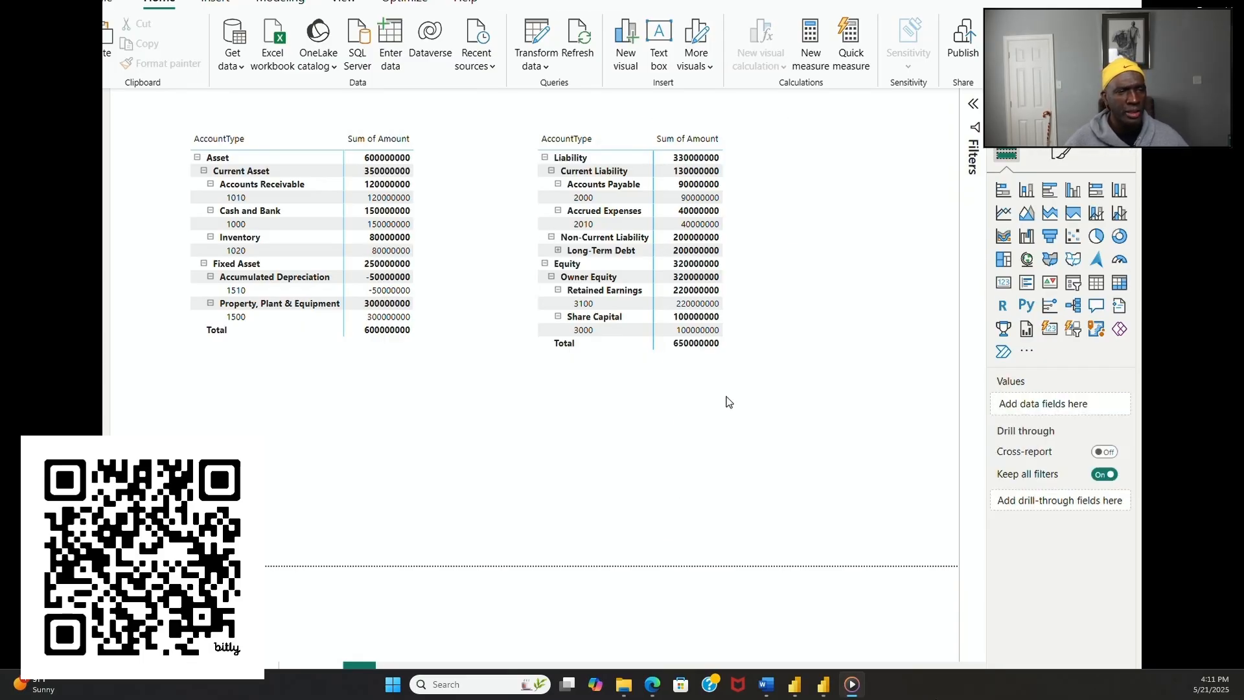
Step: Duplicate the Liability and Equity matrix and remove the stray Q&A visual from the page
click(741, 361)
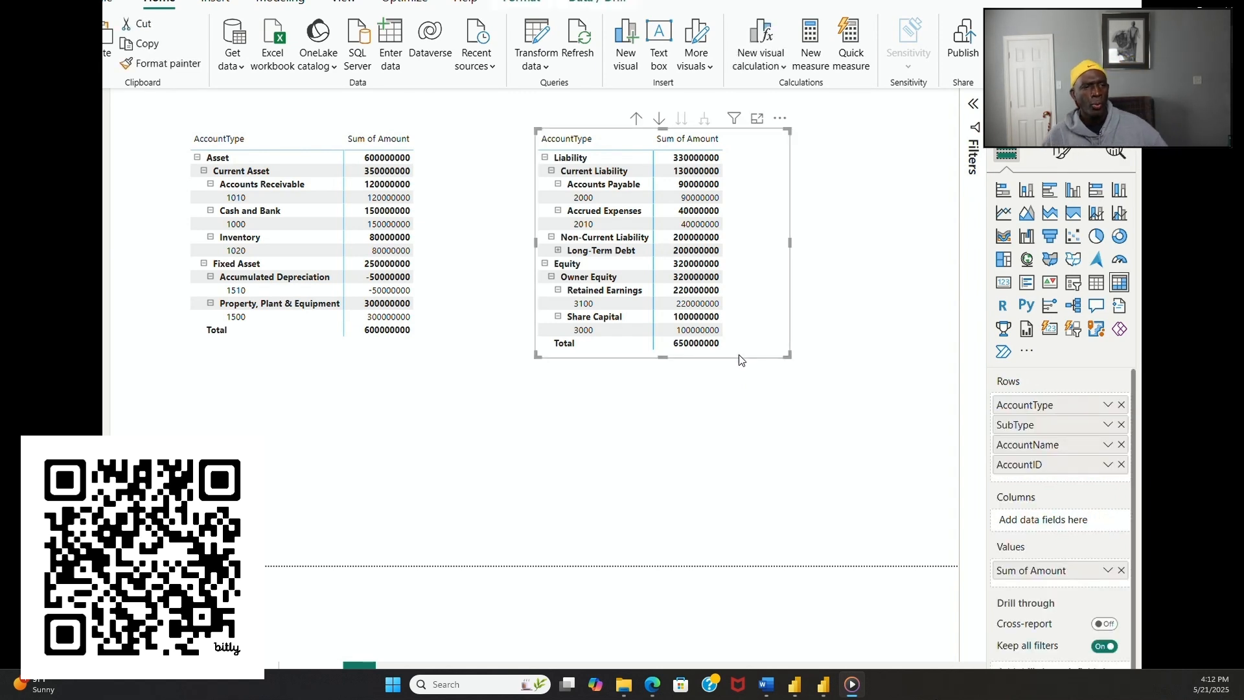
click(619, 376)
double_click(643, 500)
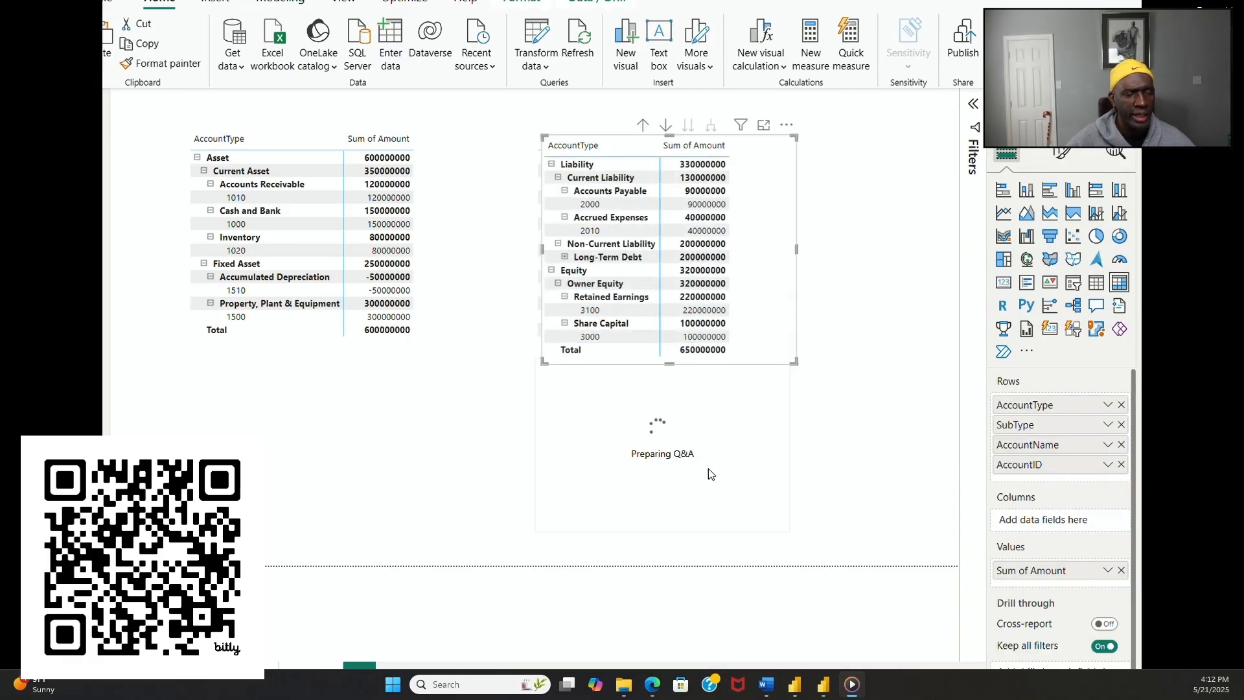
click(744, 430)
click(779, 348)
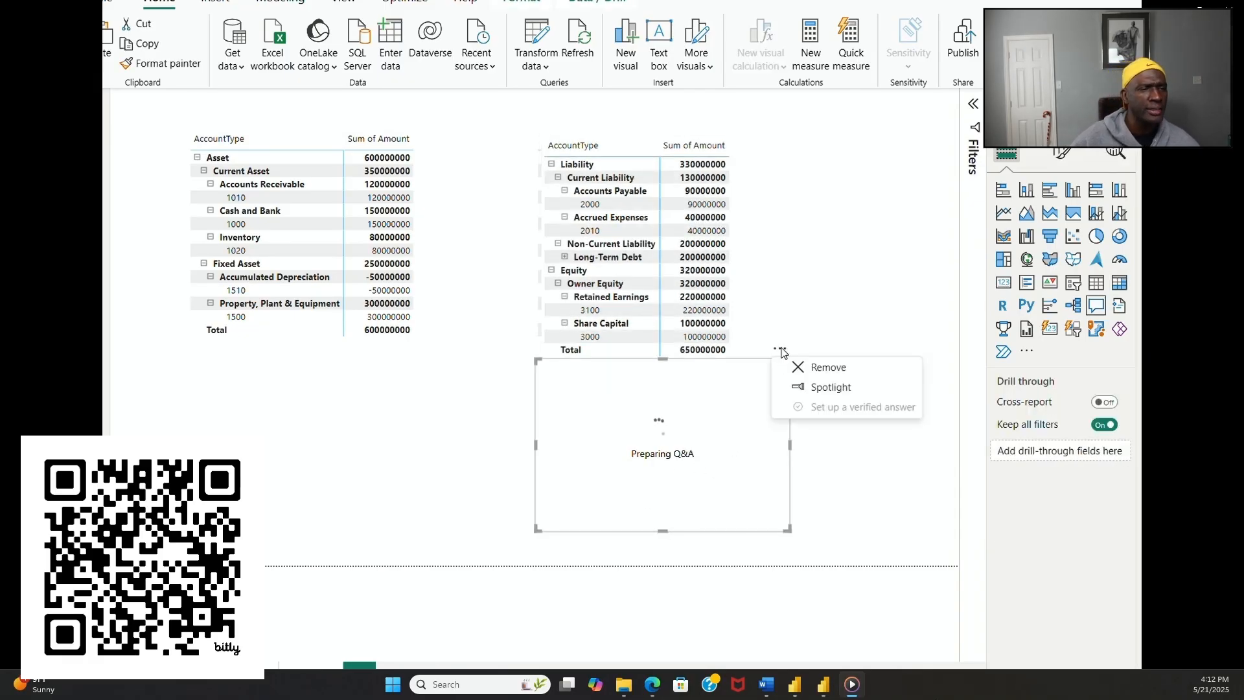
click(818, 362)
Step: Move the duplicated matrix directly beneath the original and lower its upper edge so the two do not overlap
click(763, 338)
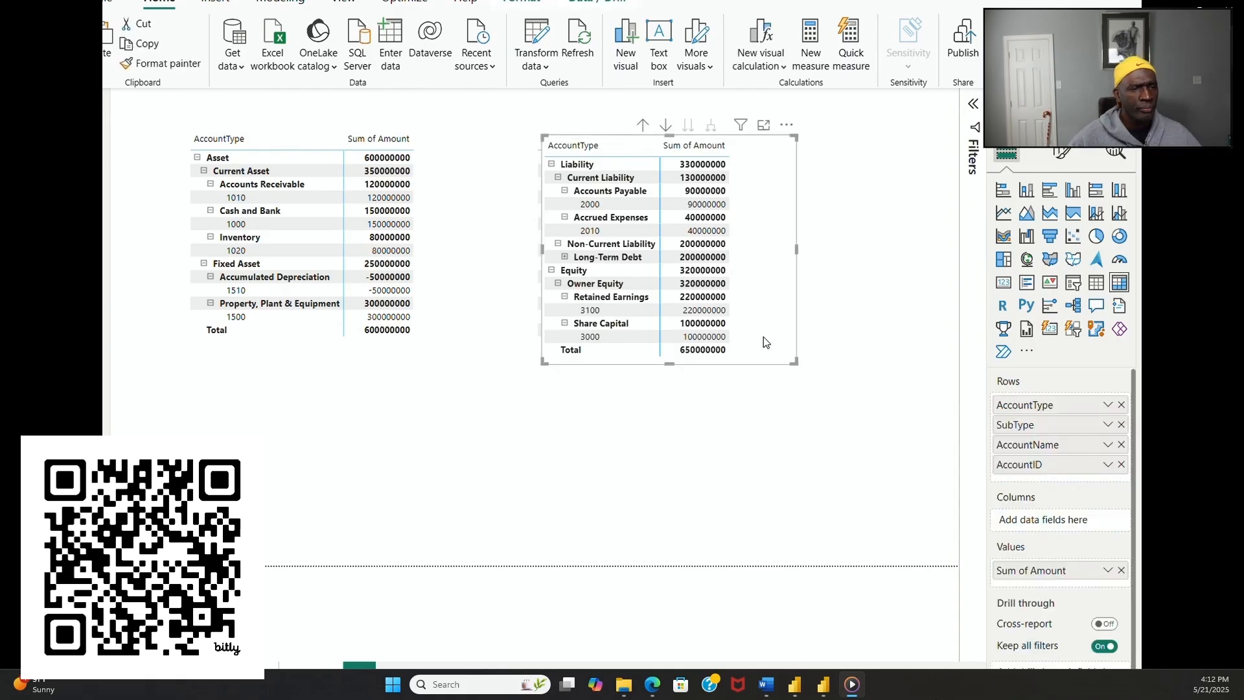
drag(763, 338, 755, 554)
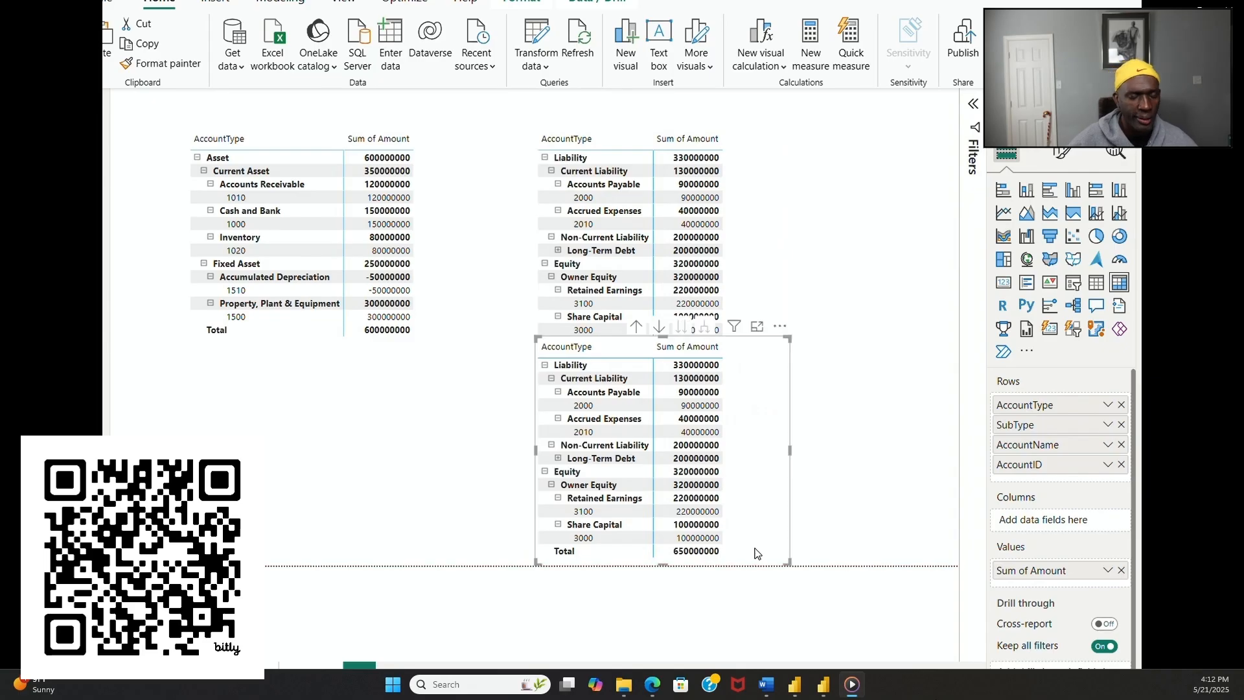
drag(662, 338, 668, 372)
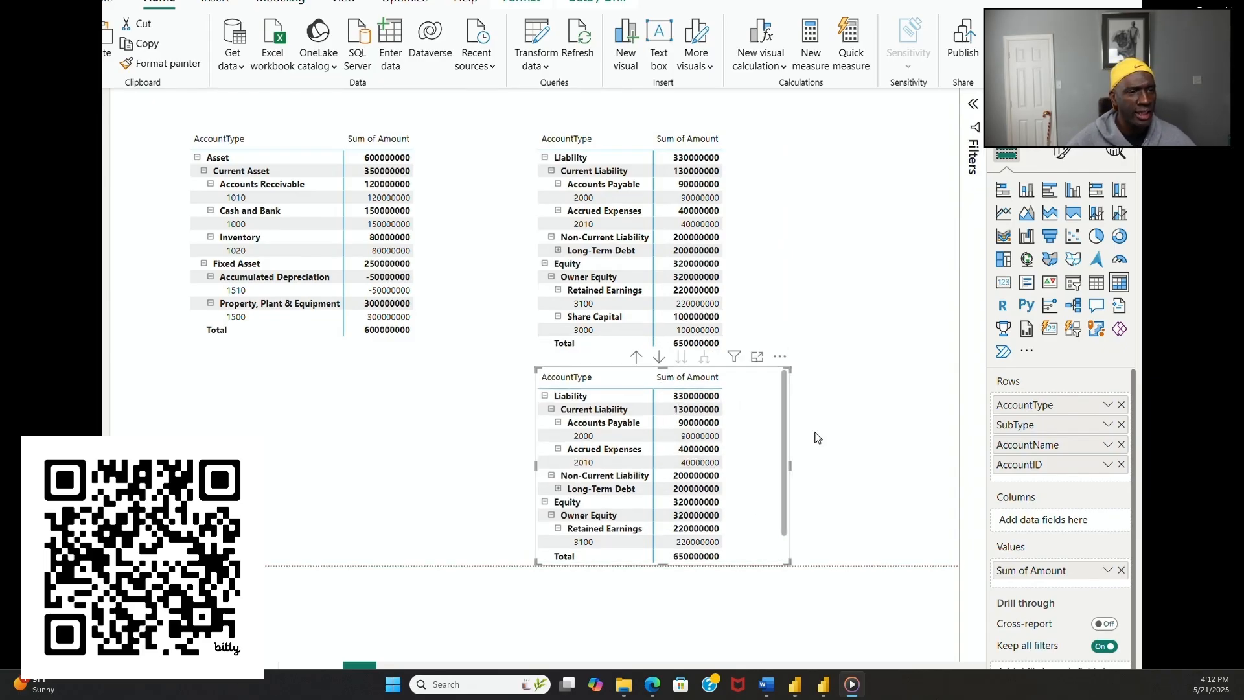
Step: Filter the upper Liability and Equity matrix by AccountType to show only Liability, and shorten it to fit its rows
click(768, 267)
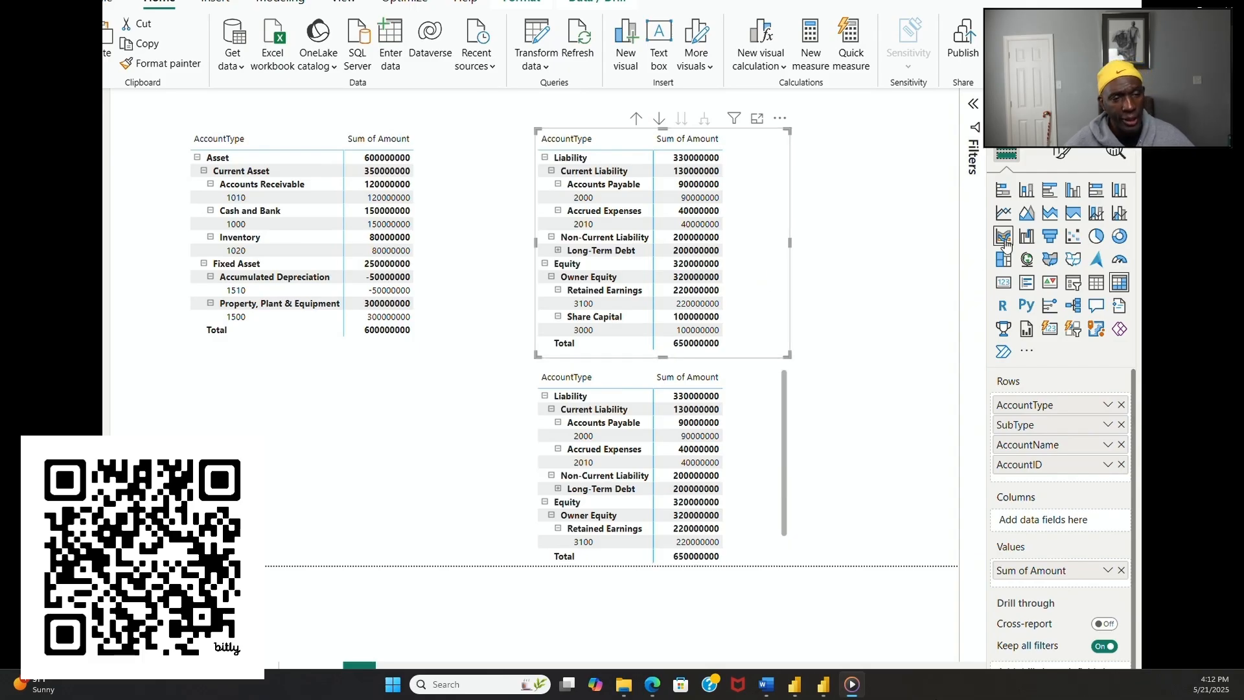
click(973, 103)
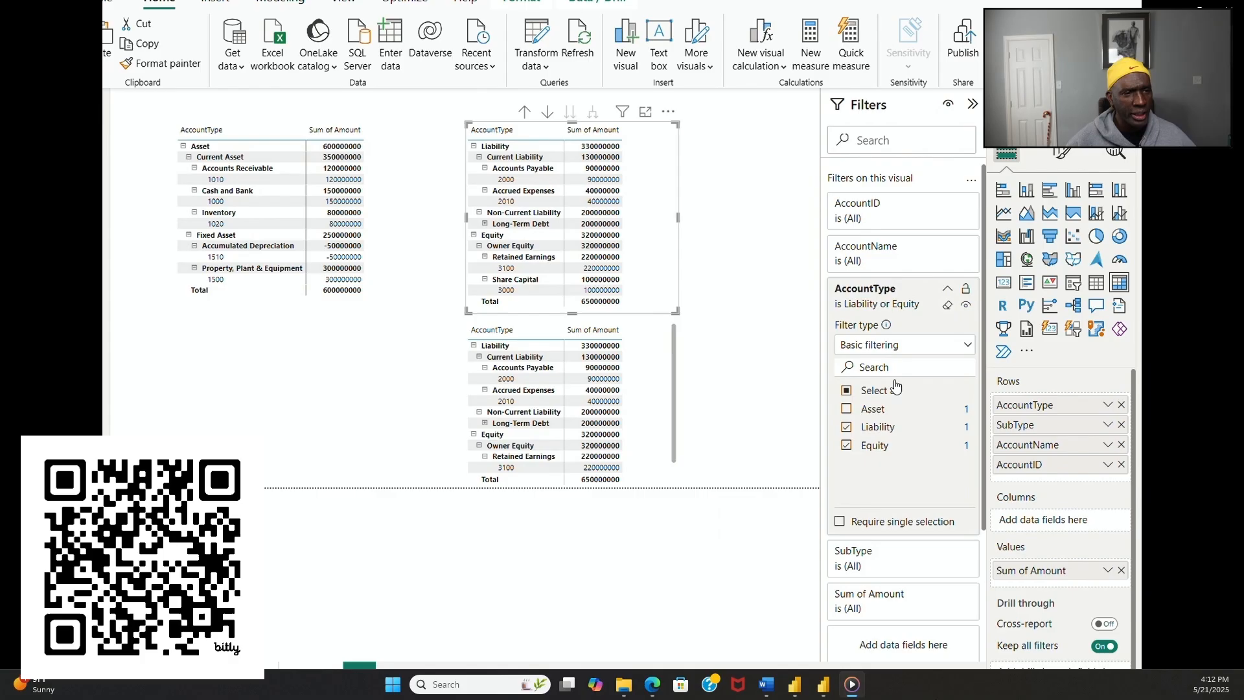
click(845, 445)
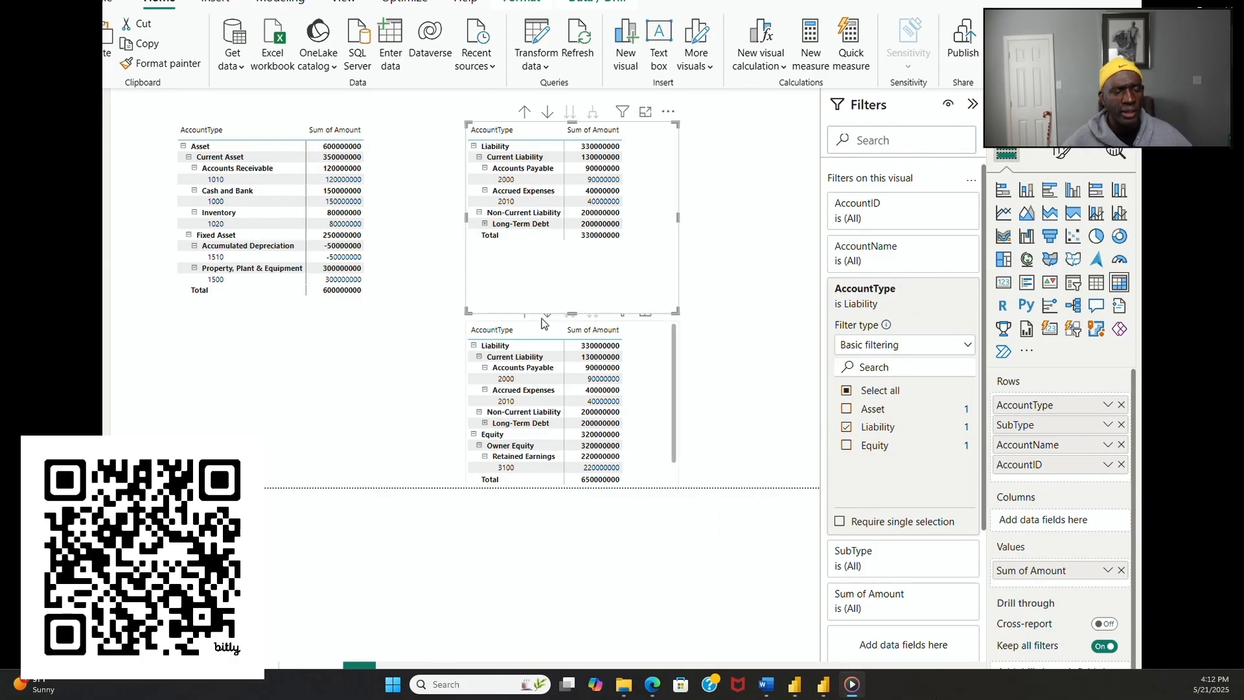
drag(572, 312, 572, 260)
Step: Filter the lower matrix by AccountType to show only Equity, and resize it to fit beneath the Liability matrix
click(572, 325)
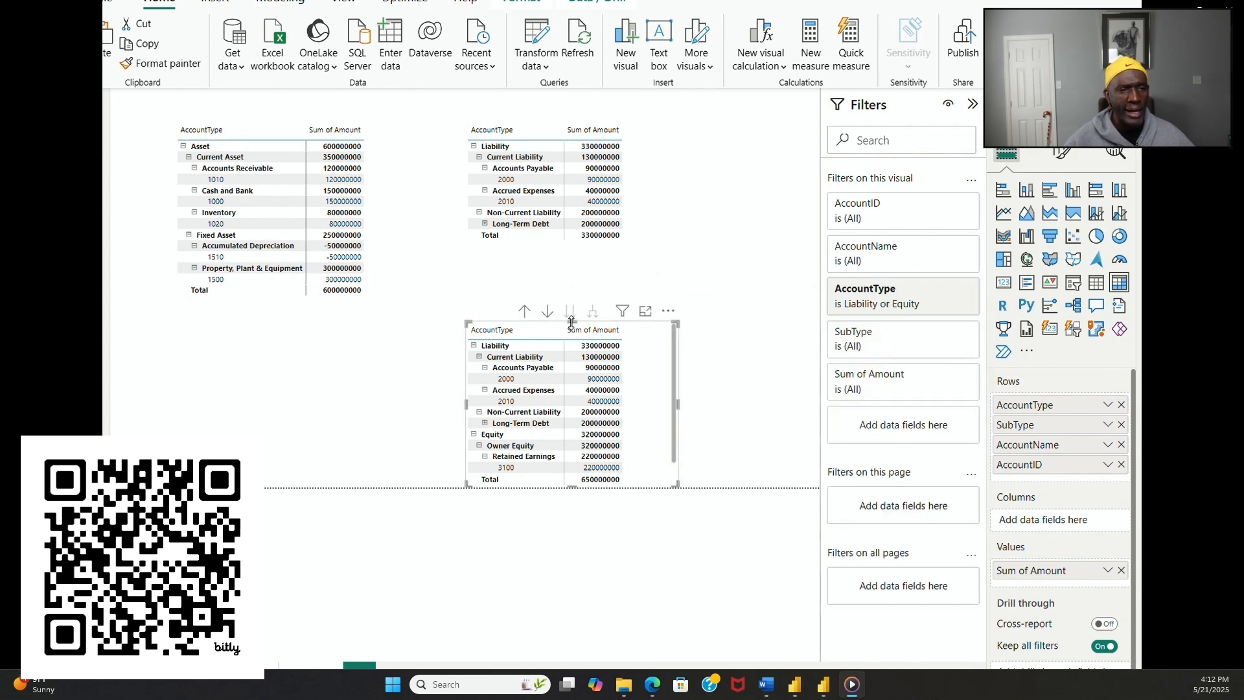
drag(572, 322, 567, 276)
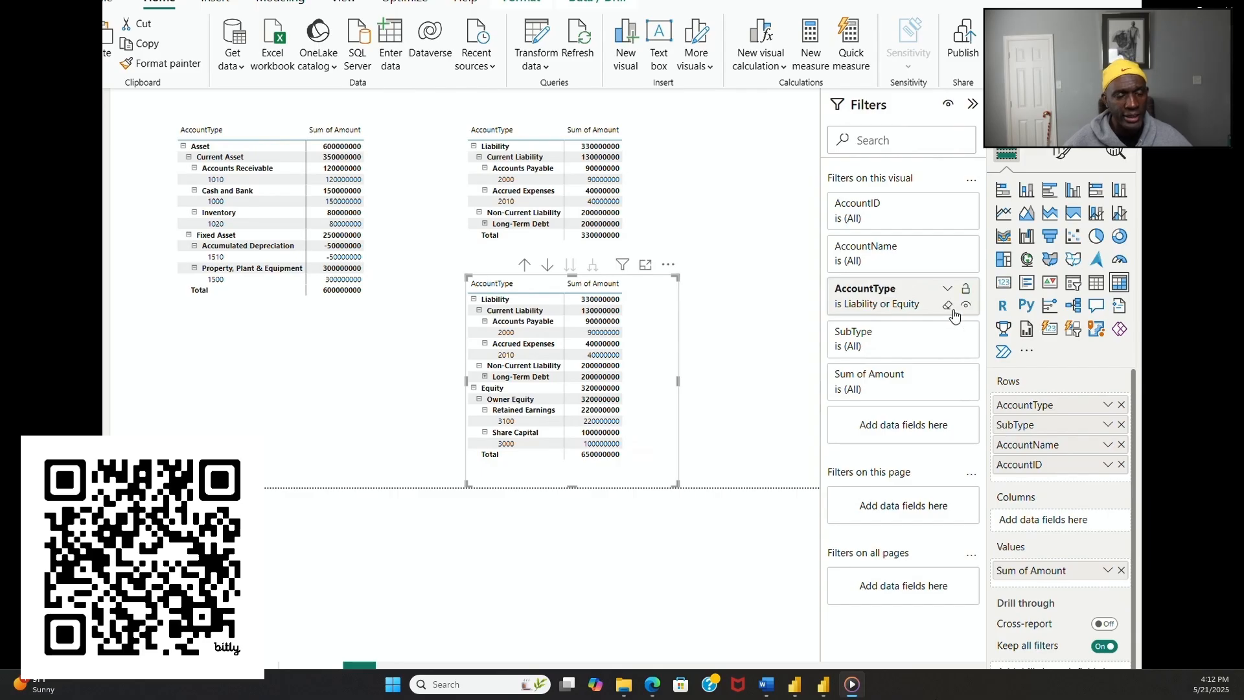
click(948, 290)
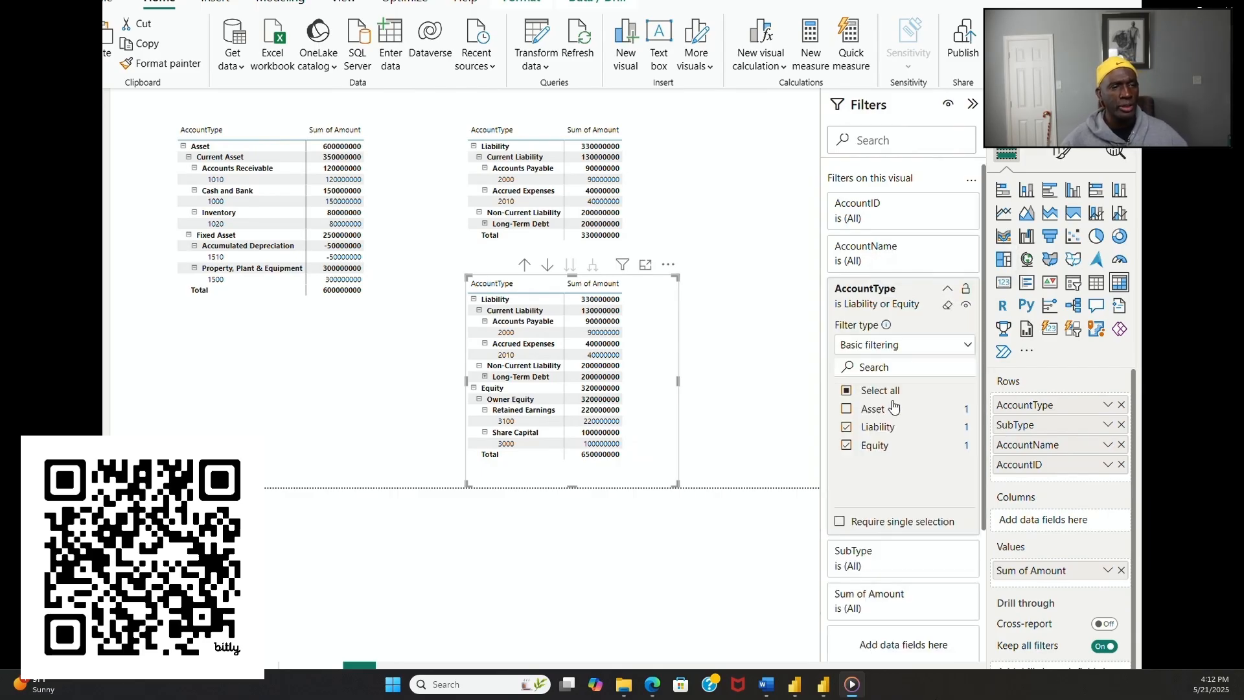
click(848, 429)
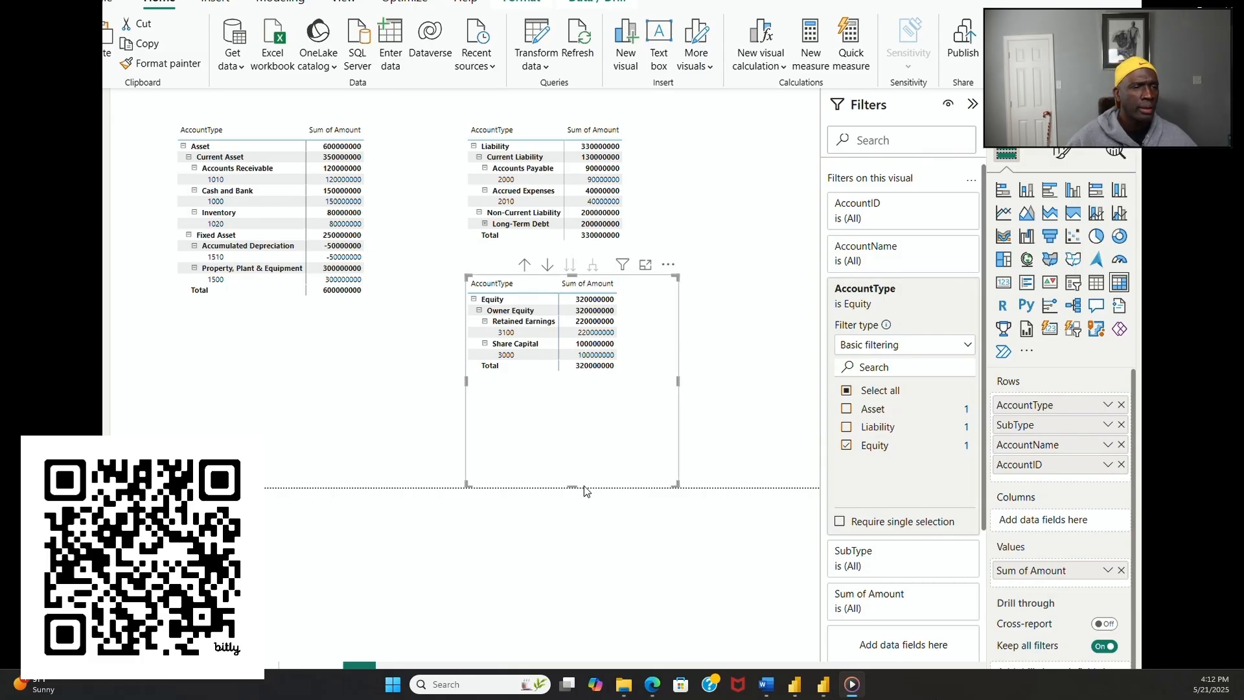
drag(571, 487, 568, 416)
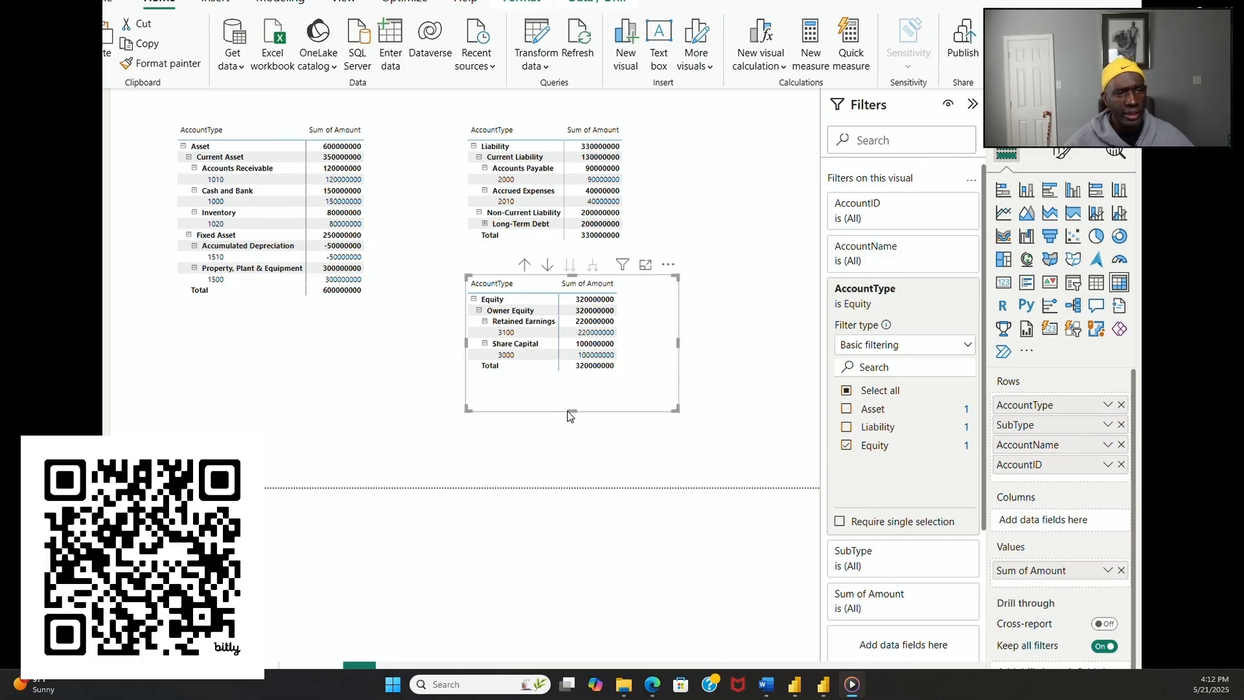
click(724, 435)
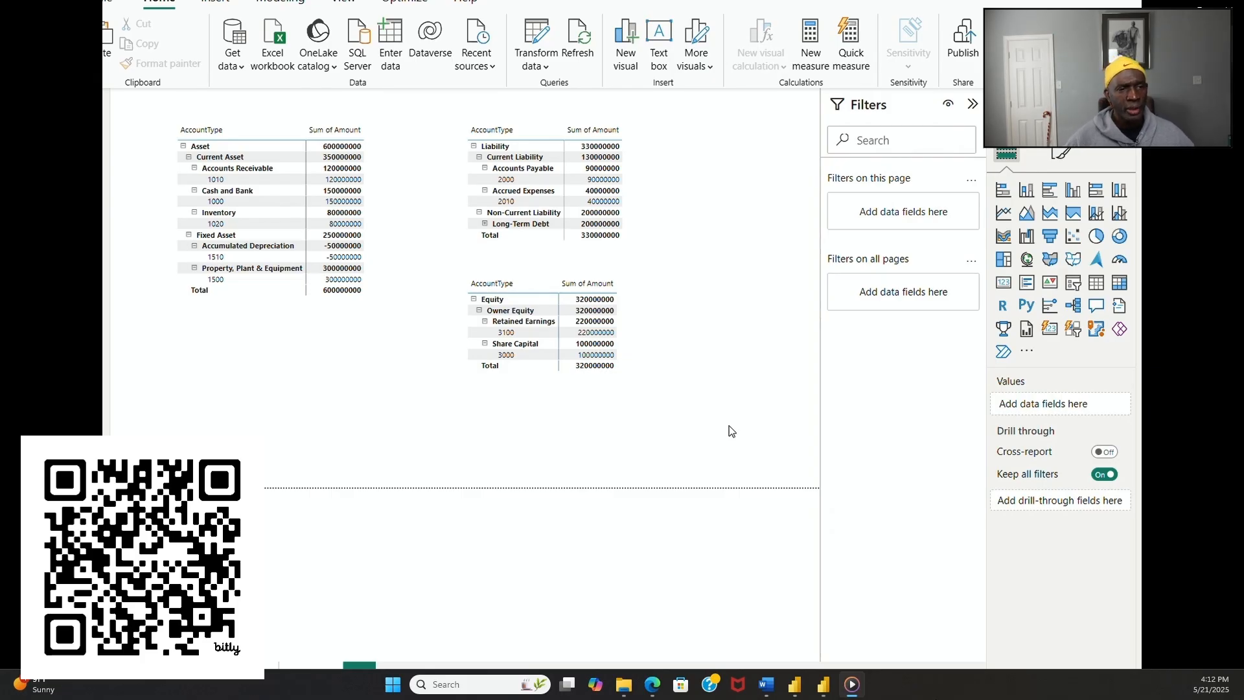
Step: Nudge the Equity matrix slightly and collapse its hierarchy down to the single Equity row
click(636, 333)
mouse_move(635, 333)
mouse_down()
mouse_move(654, 333)
mouse_move(639, 333)
mouse_up()
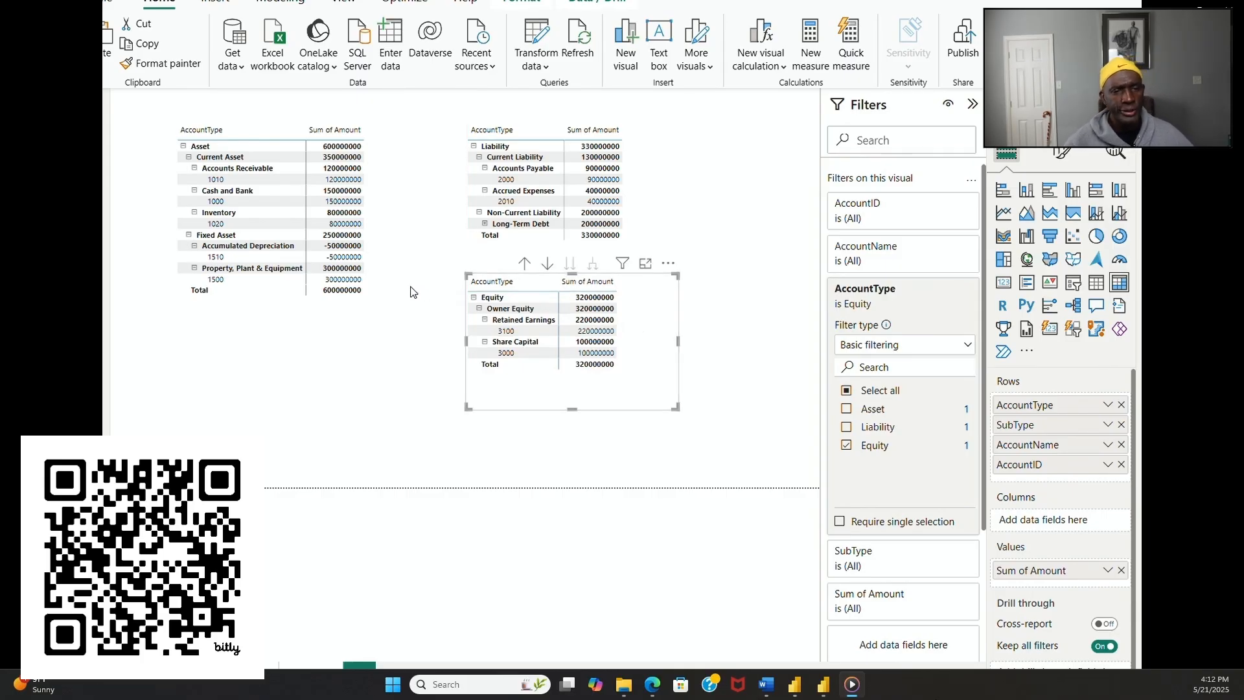
click(485, 342)
click(485, 320)
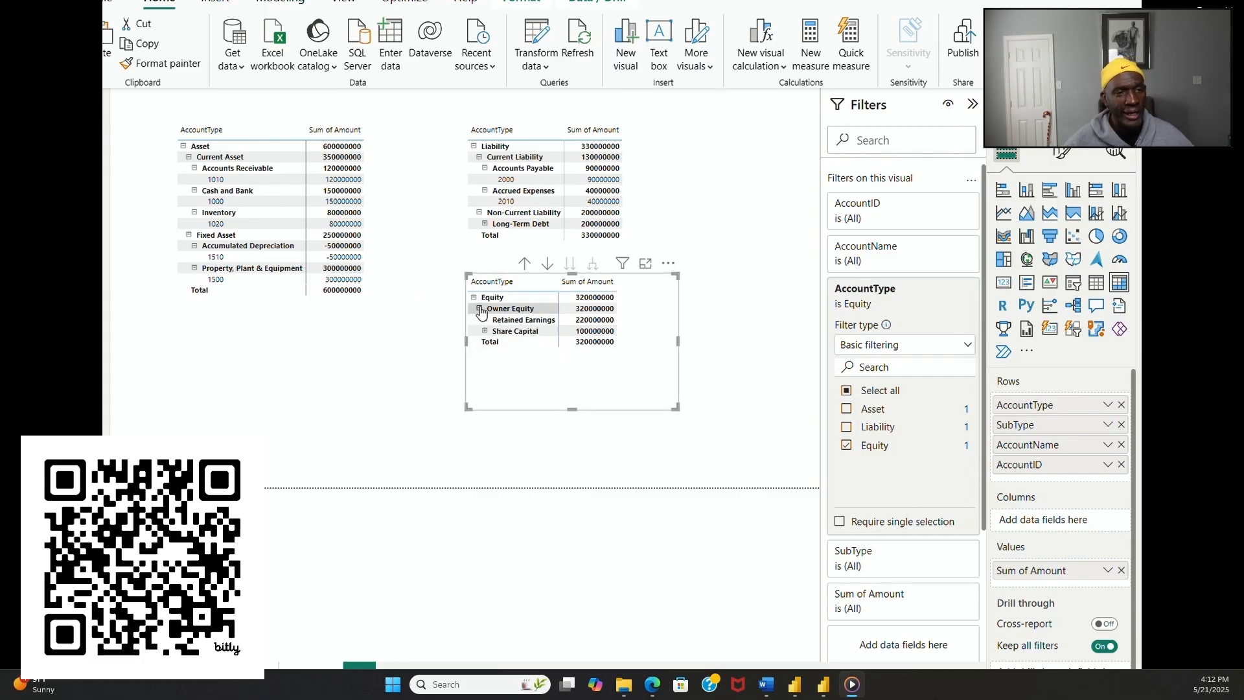
click(480, 309)
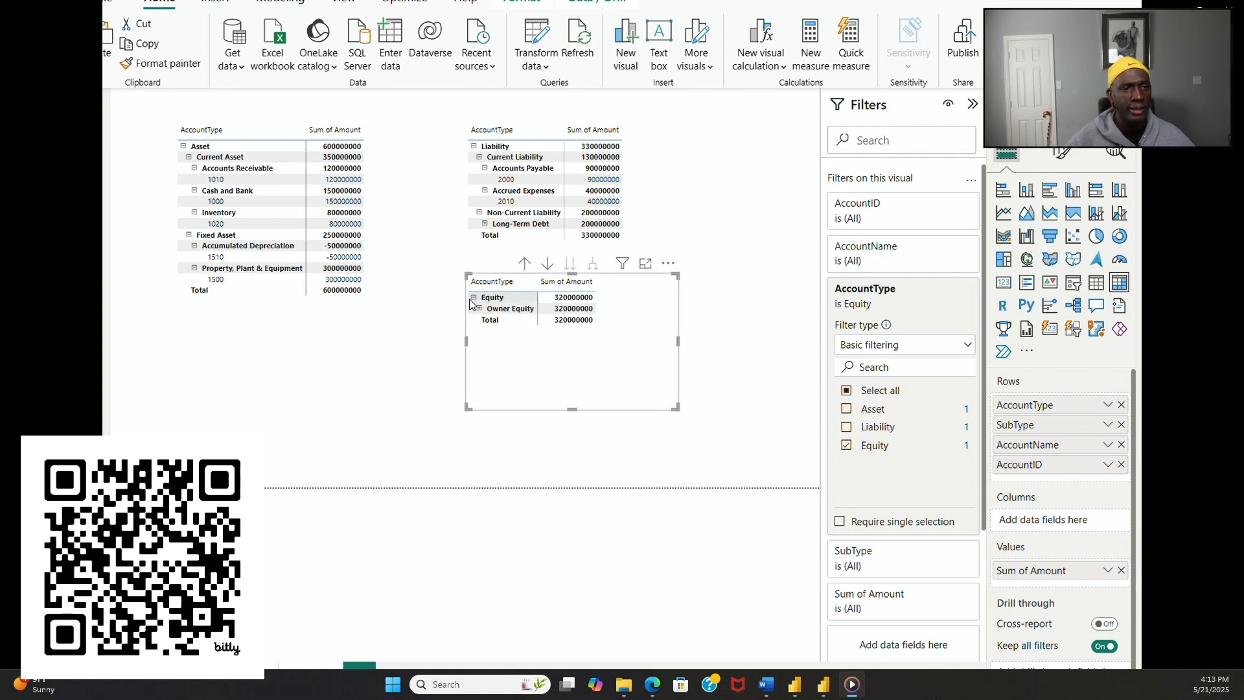
click(473, 298)
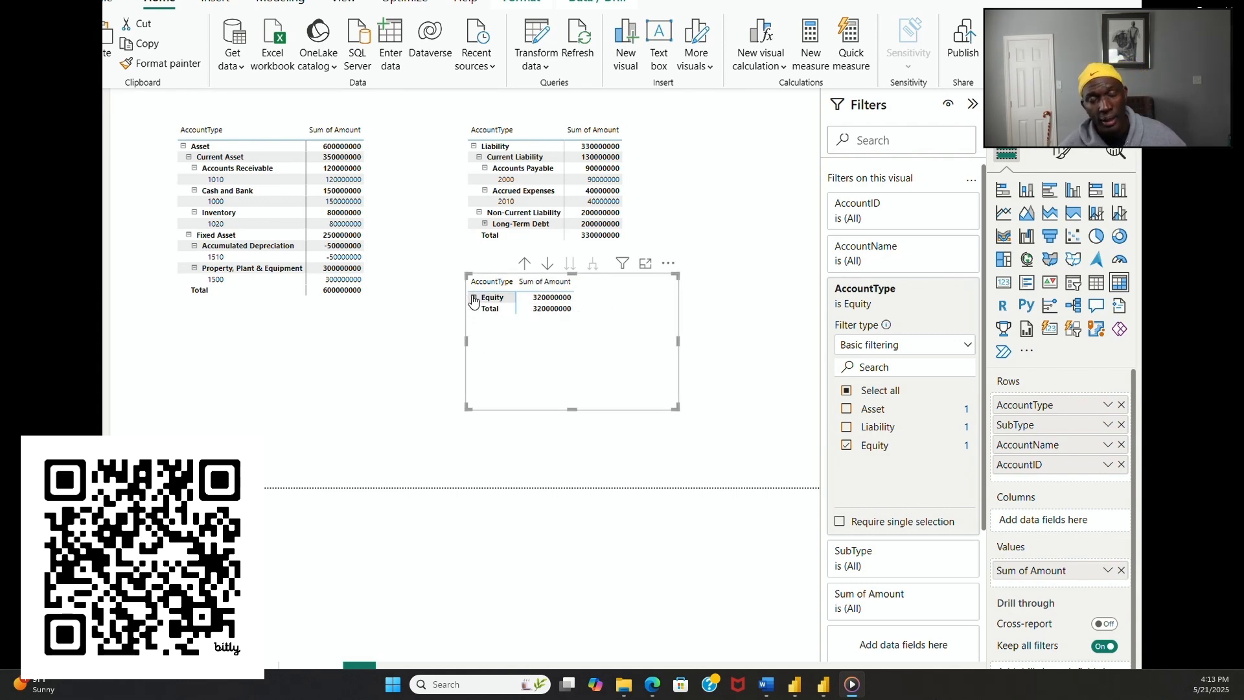
Step: Expand Long-Term Debt in the Liability matrix to check its account, and collapse the Non-Current Liability group
click(485, 224)
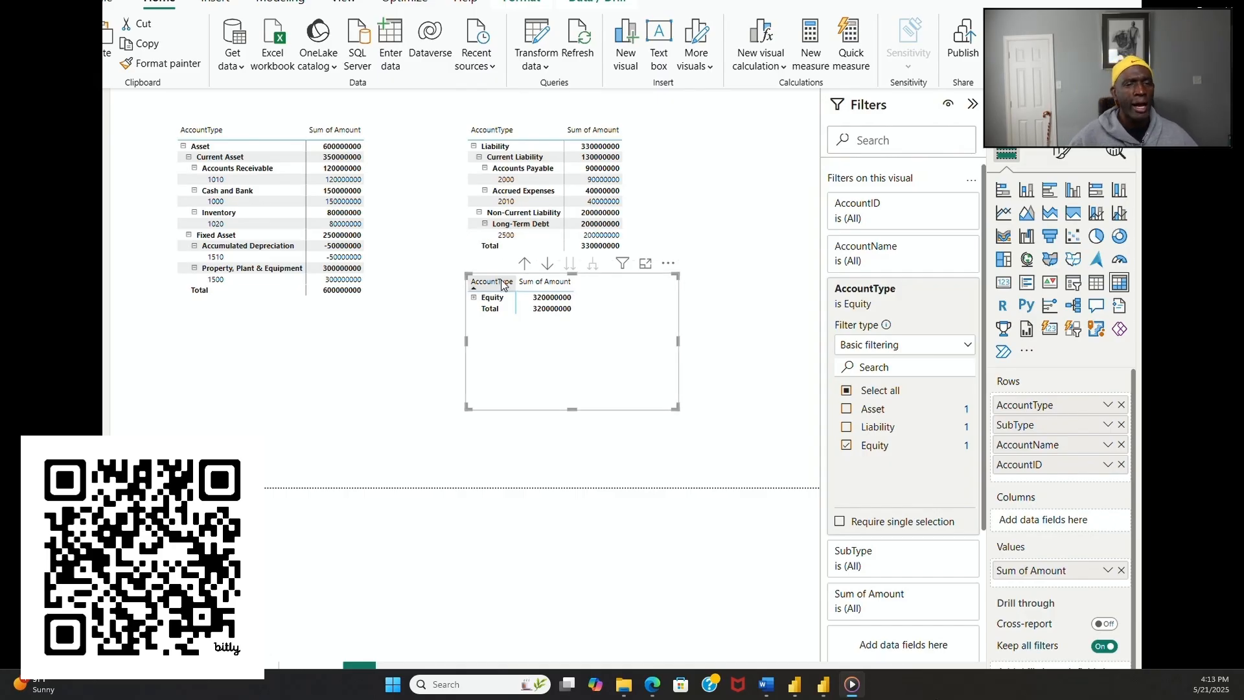
click(483, 223)
click(479, 213)
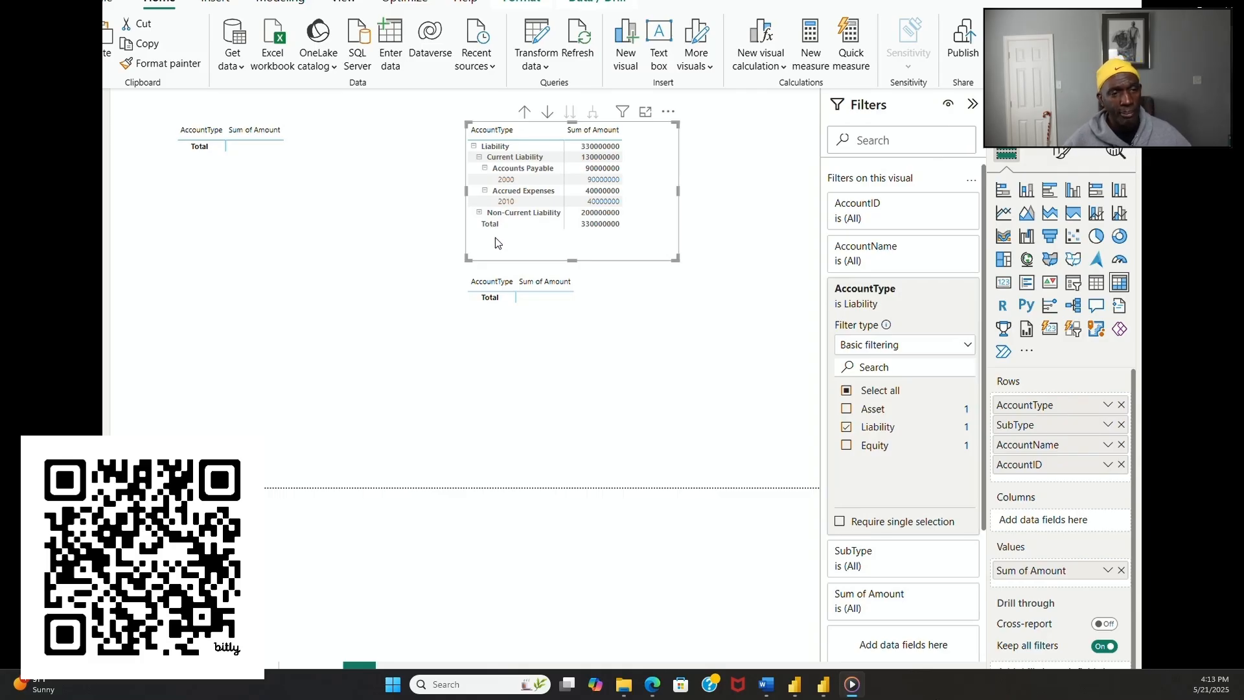
Step: Clear the matrix selection and briefly view the profit-and-loss page before returning to the balance sheet page
click(720, 347)
click(308, 665)
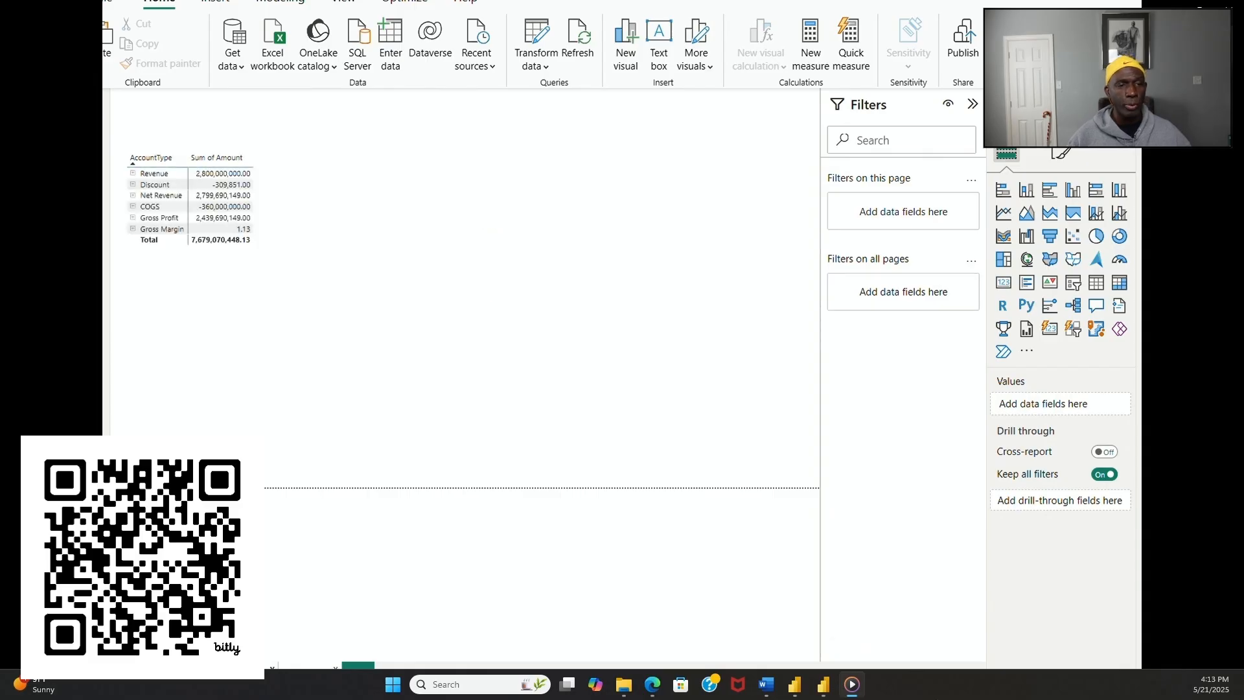
click(240, 667)
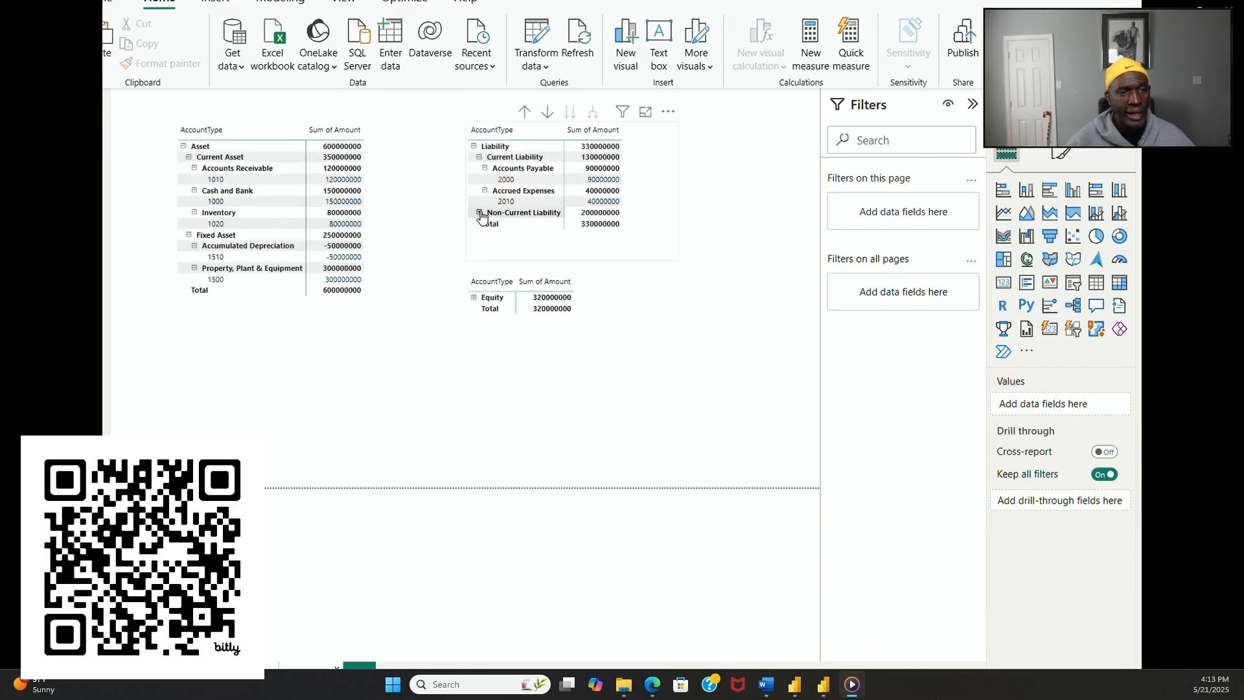
Step: Collapse the remaining levels of the Liability matrix down to the single Liability row and clear its row selection
click(485, 191)
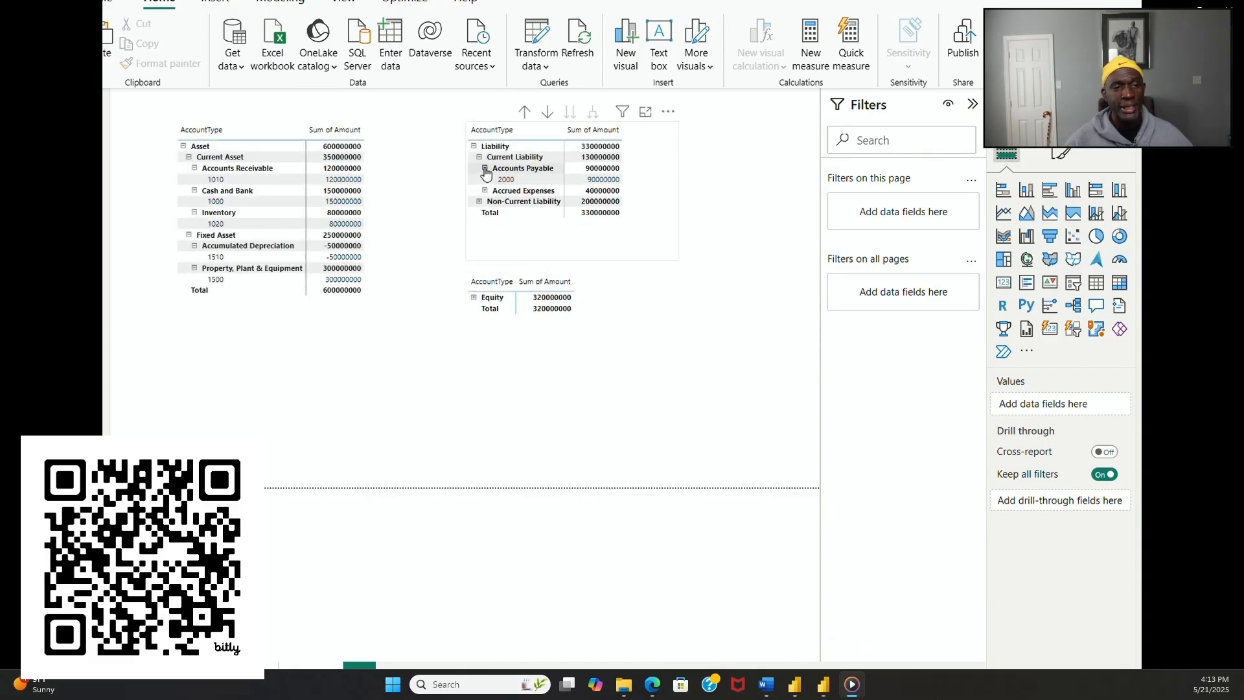
click(485, 168)
click(479, 157)
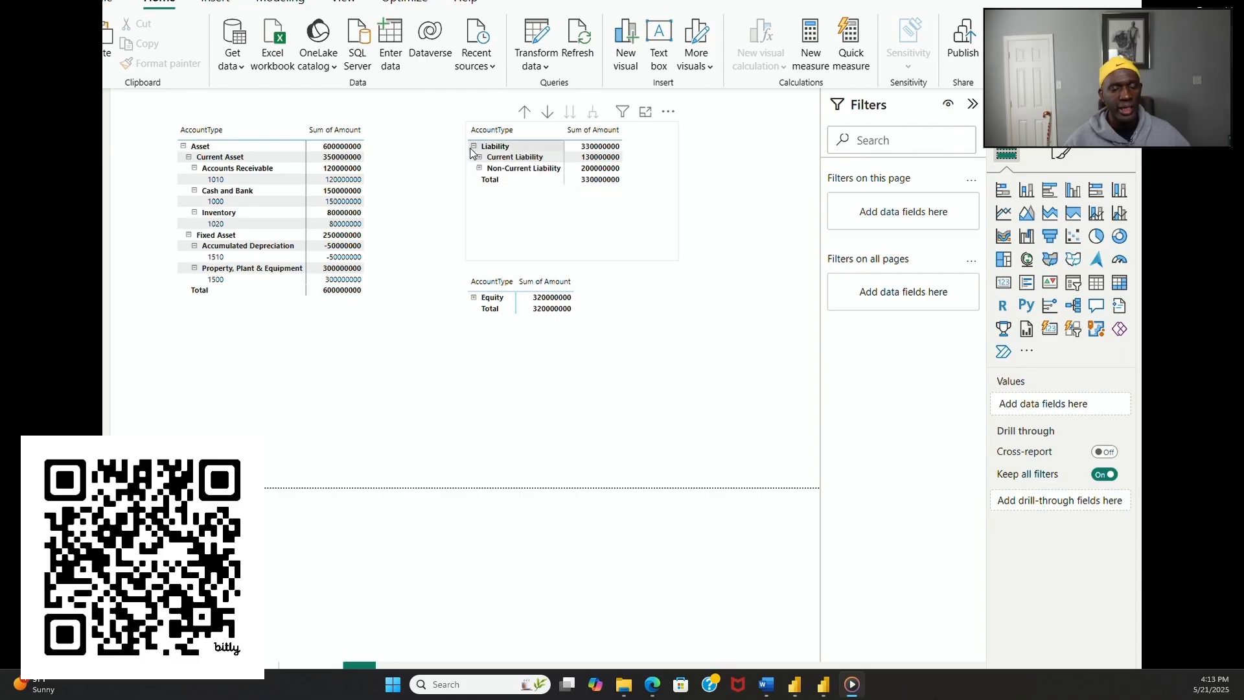
click(473, 147)
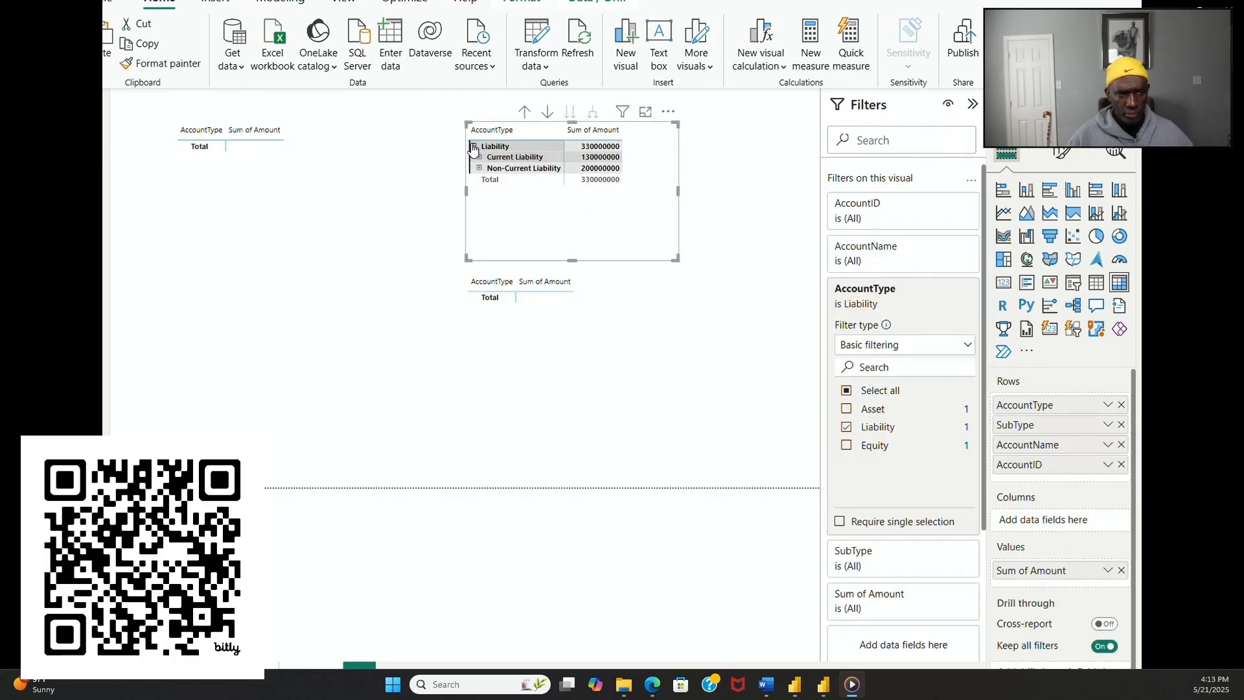
click(474, 146)
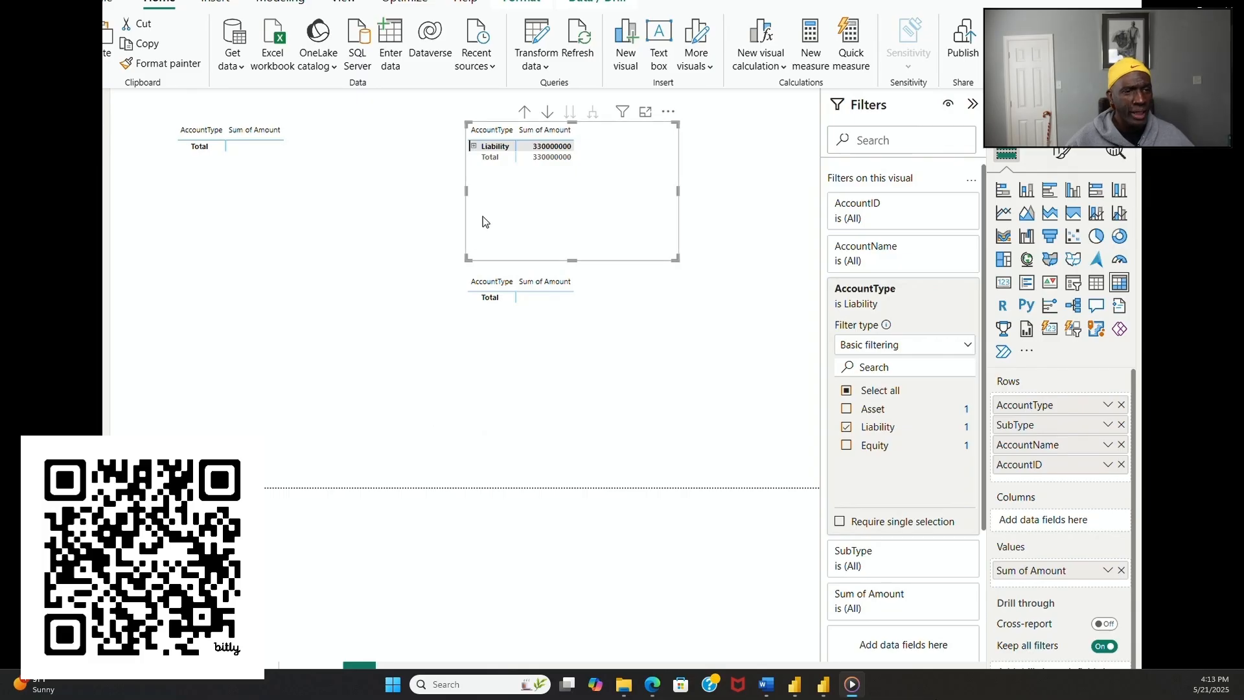
click(482, 150)
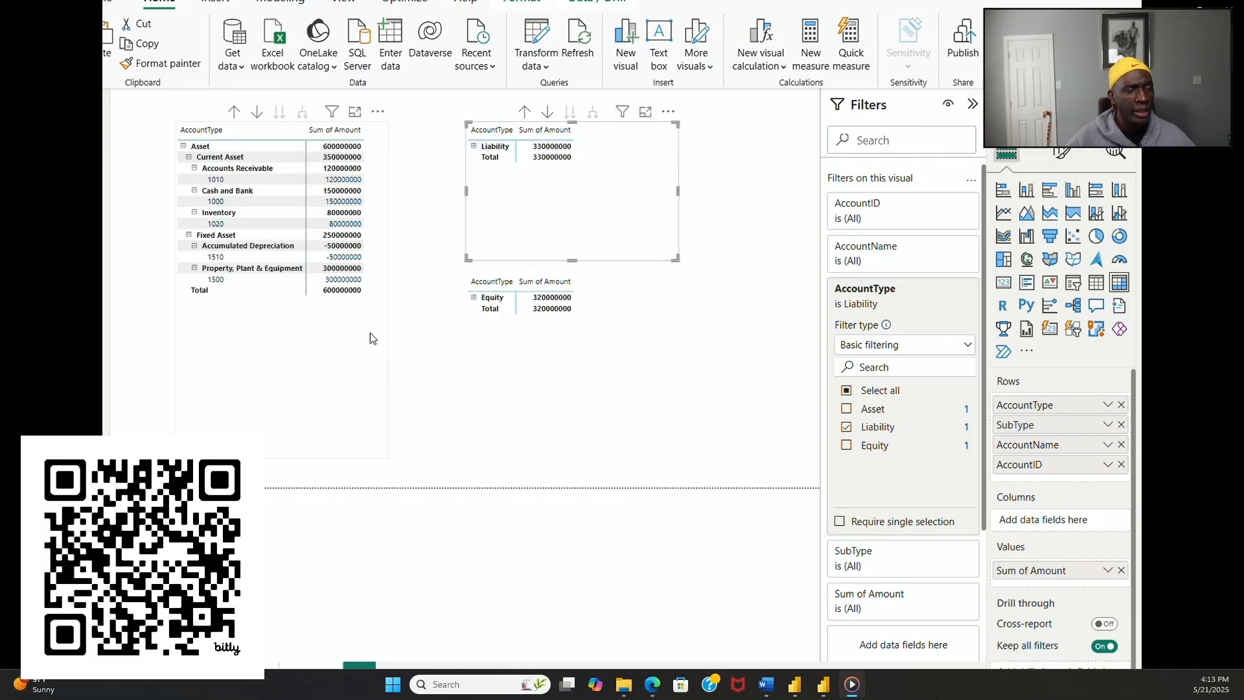
Step: Collapse every level of the Asset matrix, from the individual accounts up to the single Asset row
click(387, 340)
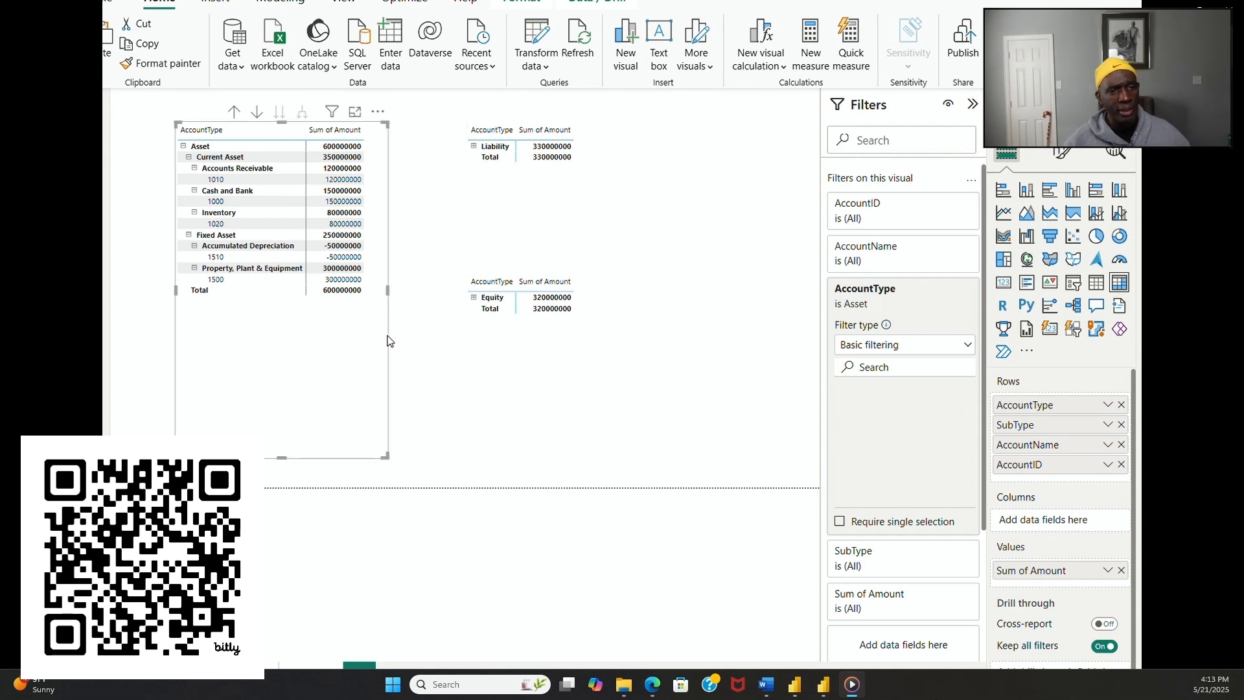
click(194, 269)
click(194, 246)
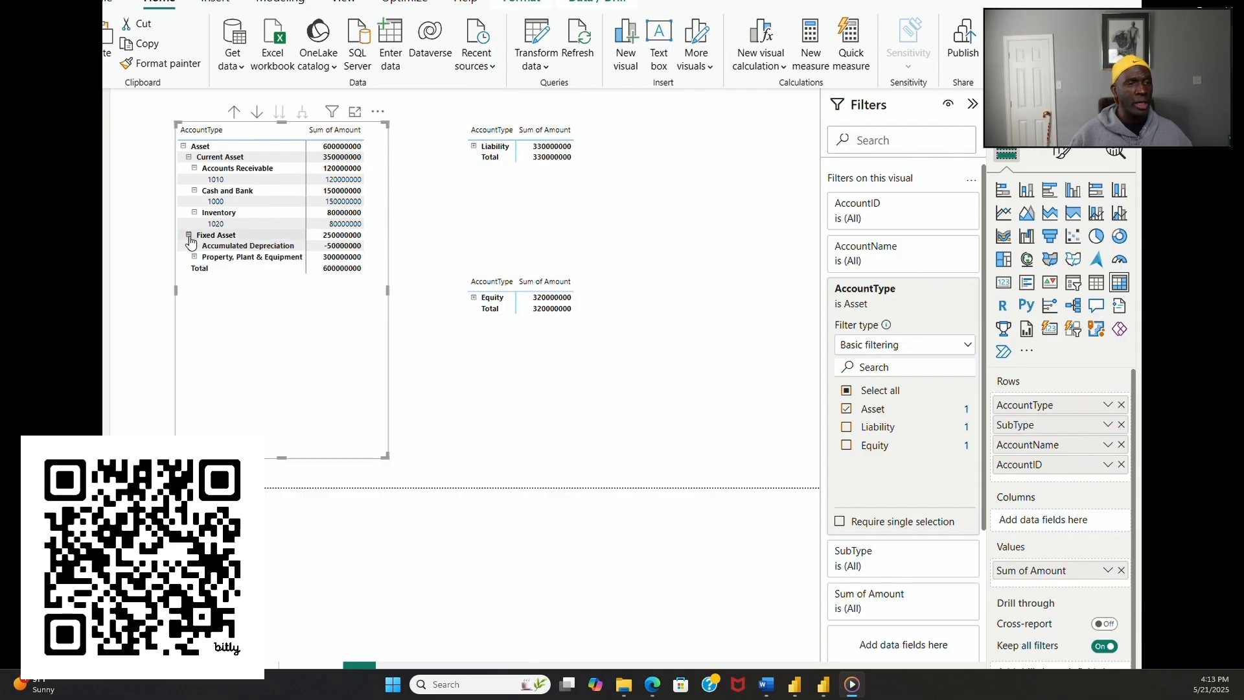
click(189, 236)
click(195, 213)
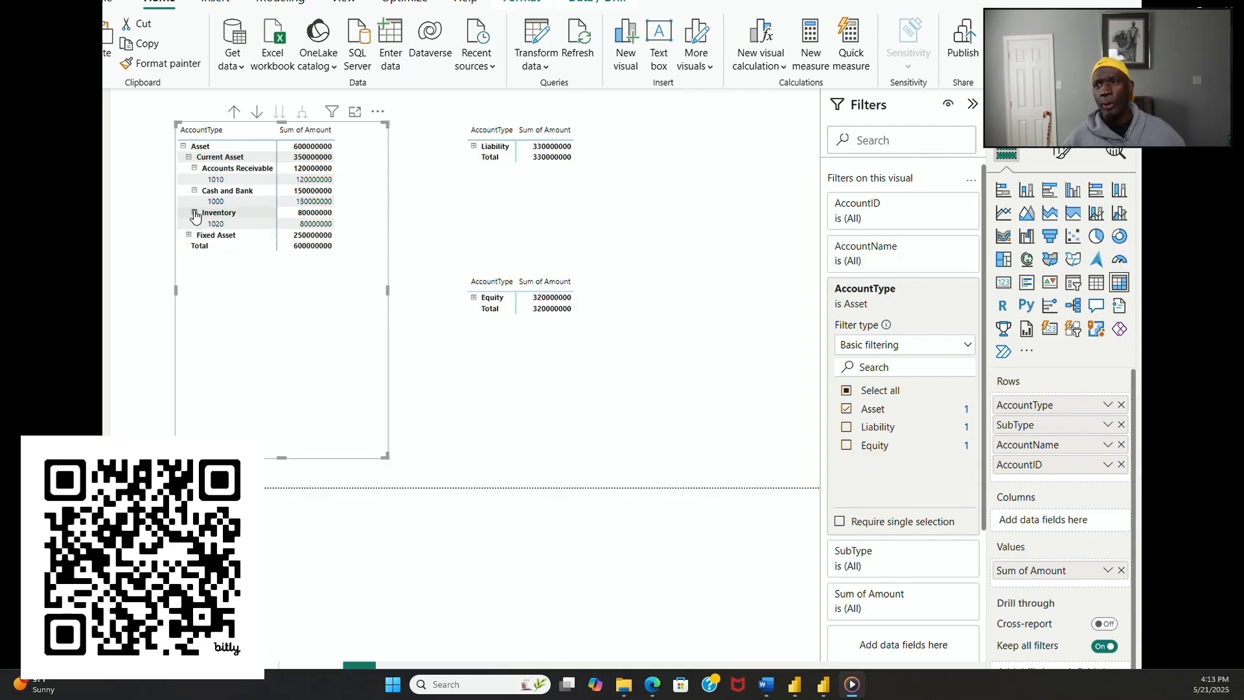
click(193, 191)
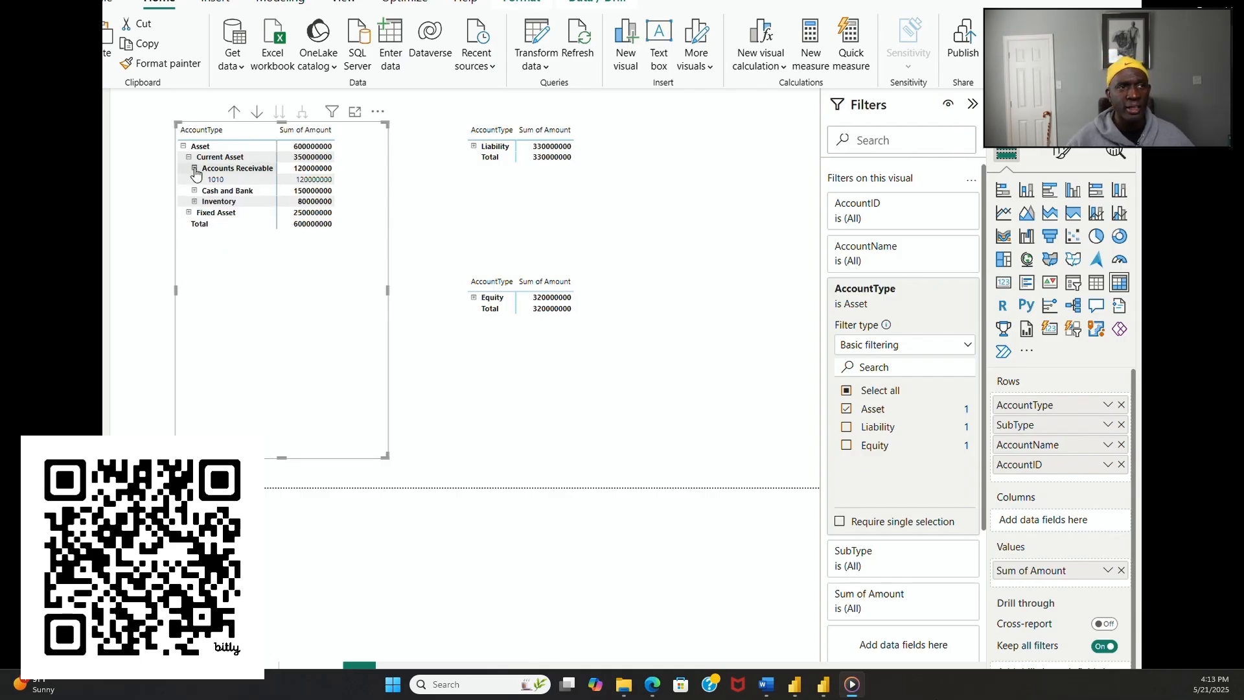
click(194, 169)
click(188, 157)
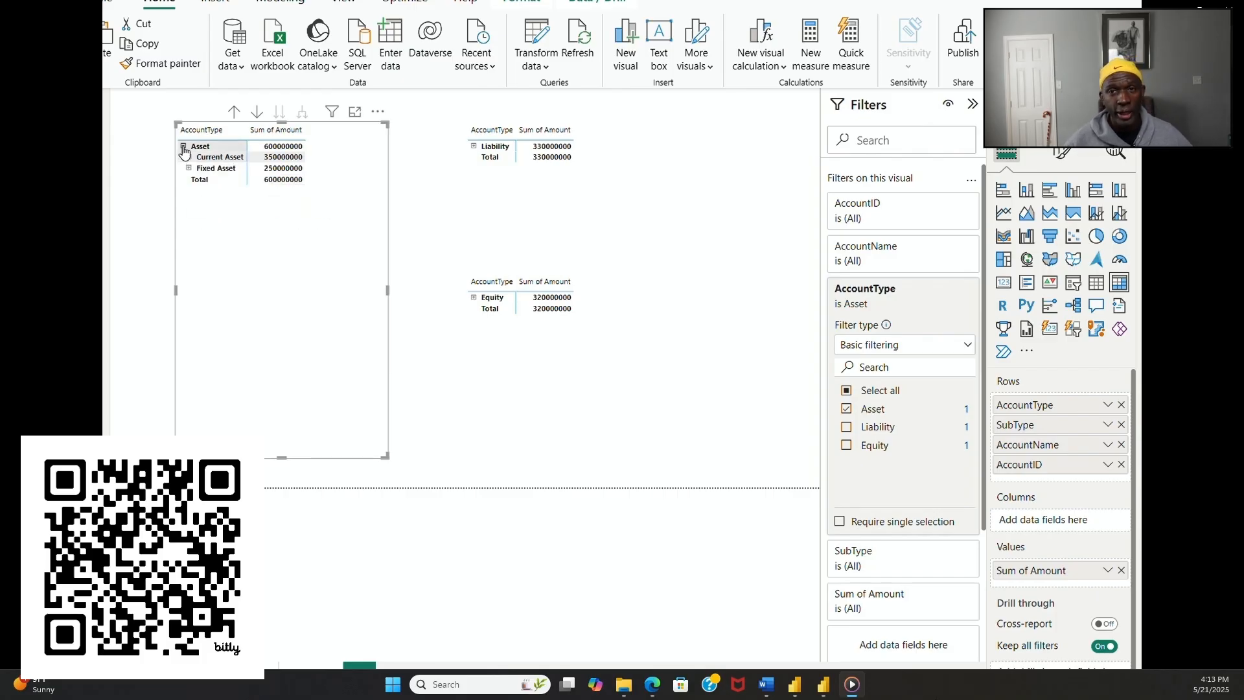
click(184, 146)
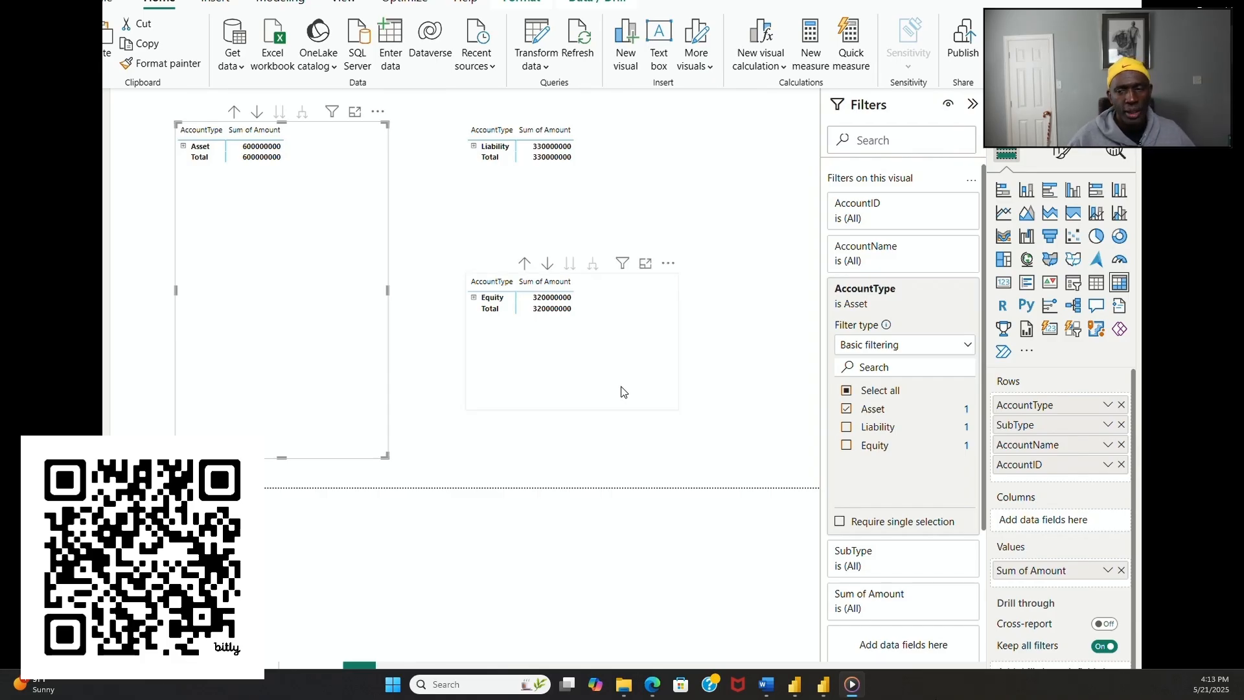
Step: Expand the Asset matrix through Current Asset and Fixed Asset down to the account ID under every account name
click(183, 147)
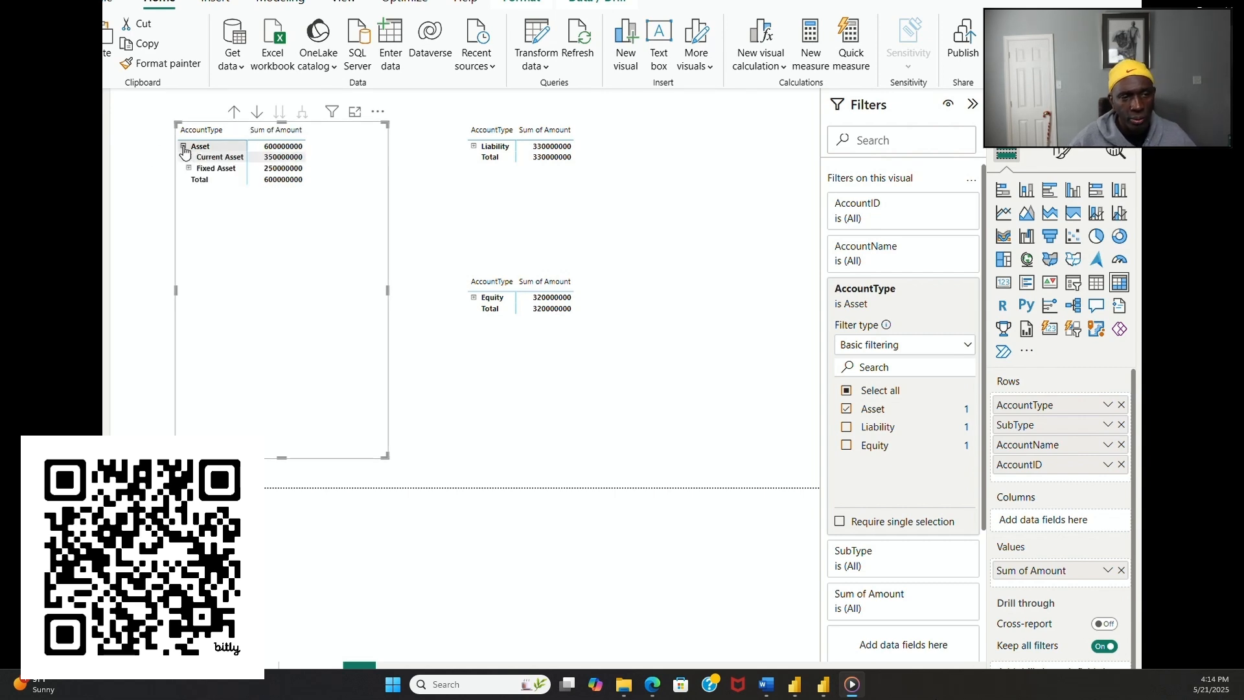
click(188, 168)
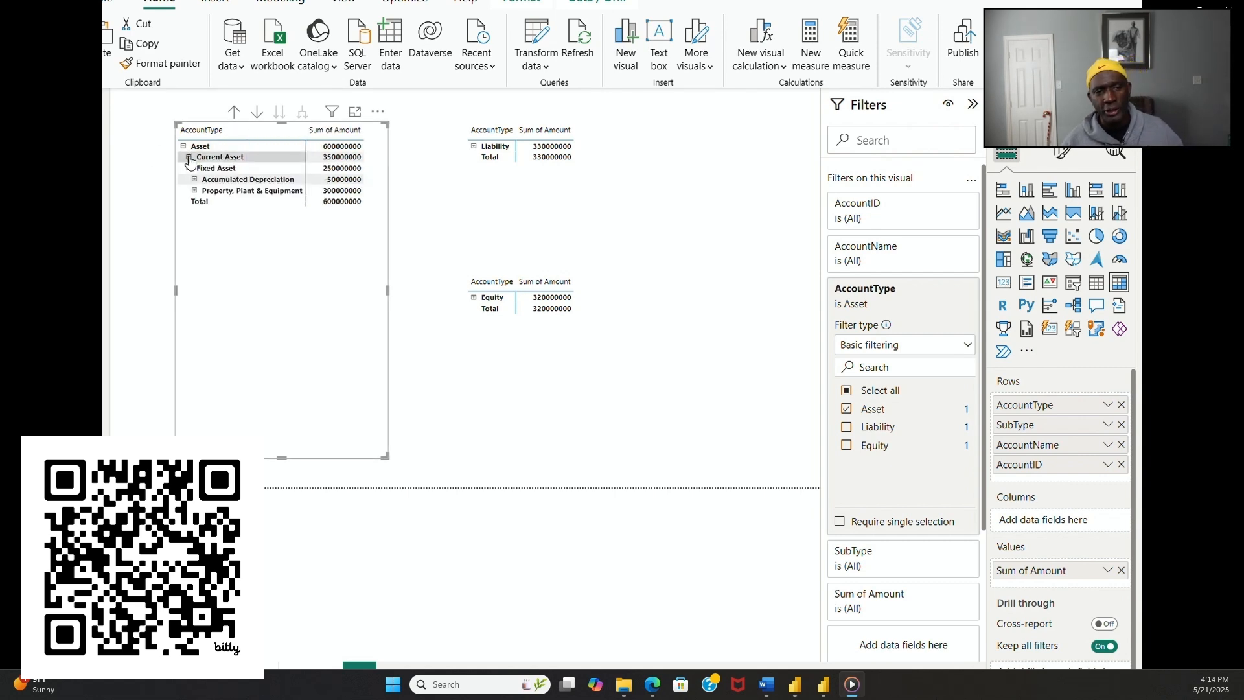
click(189, 157)
click(194, 168)
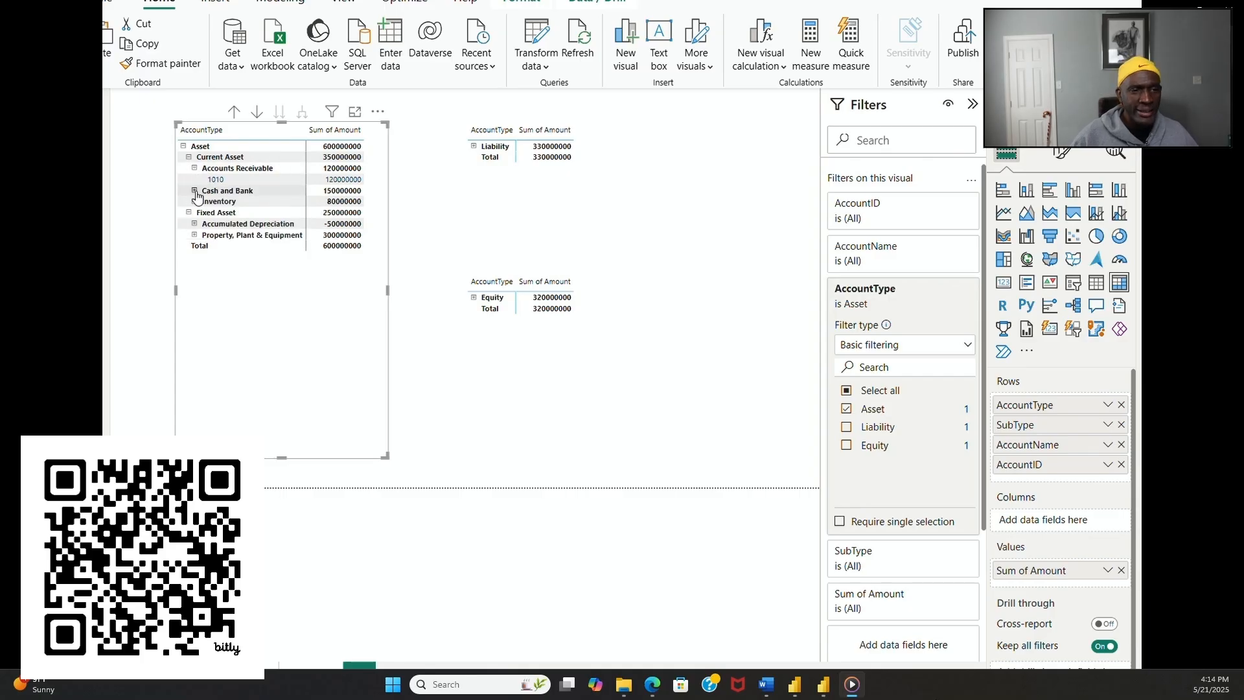
click(194, 190)
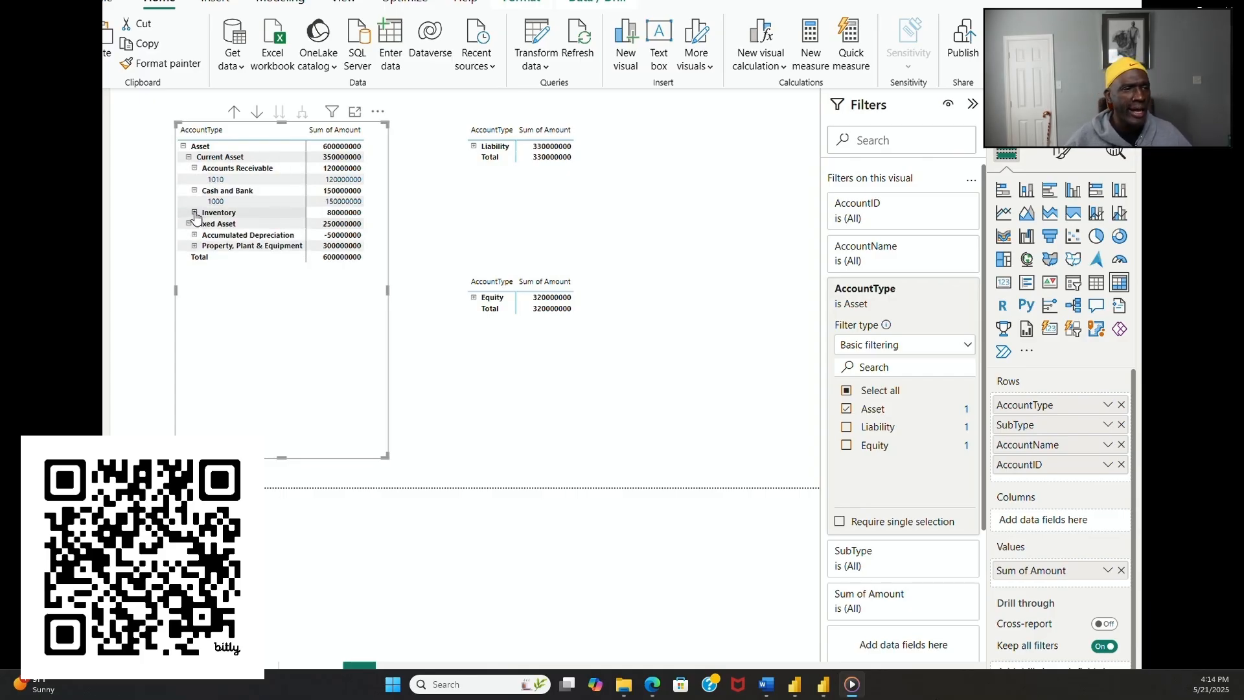
click(194, 213)
click(194, 246)
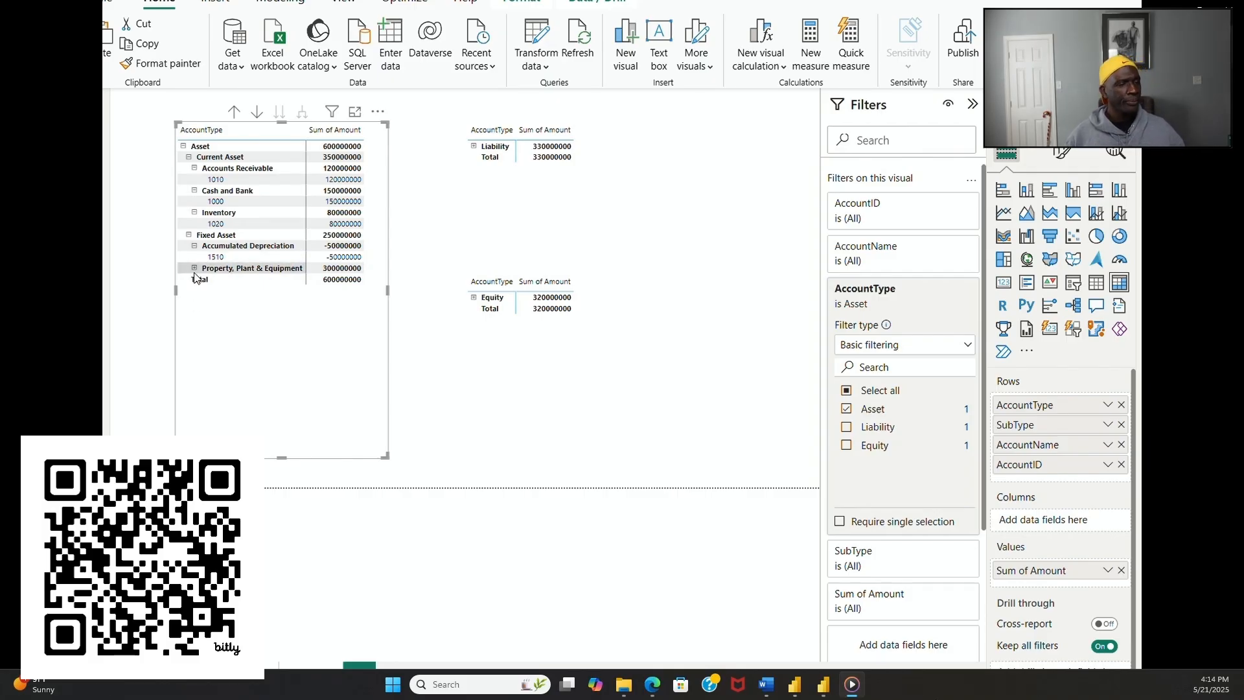
click(194, 268)
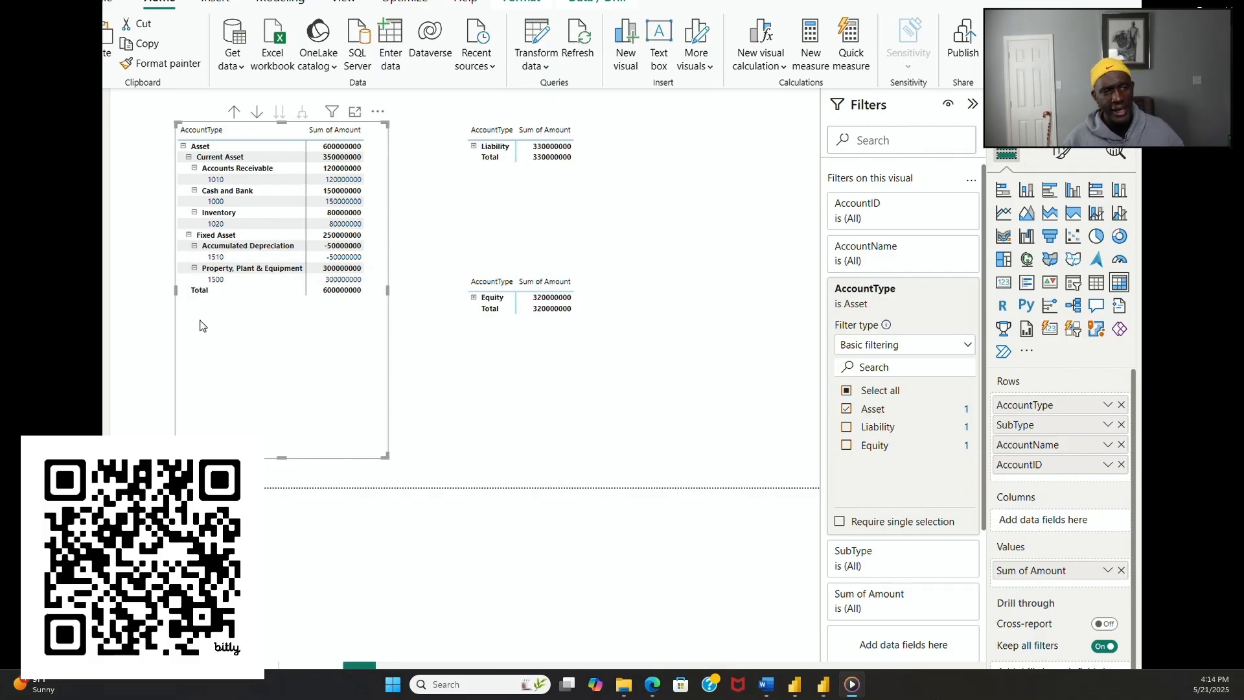
Step: Expand the Liability matrix through Current Liability and Non-Current Liability down to the account ID under every account name
click(474, 146)
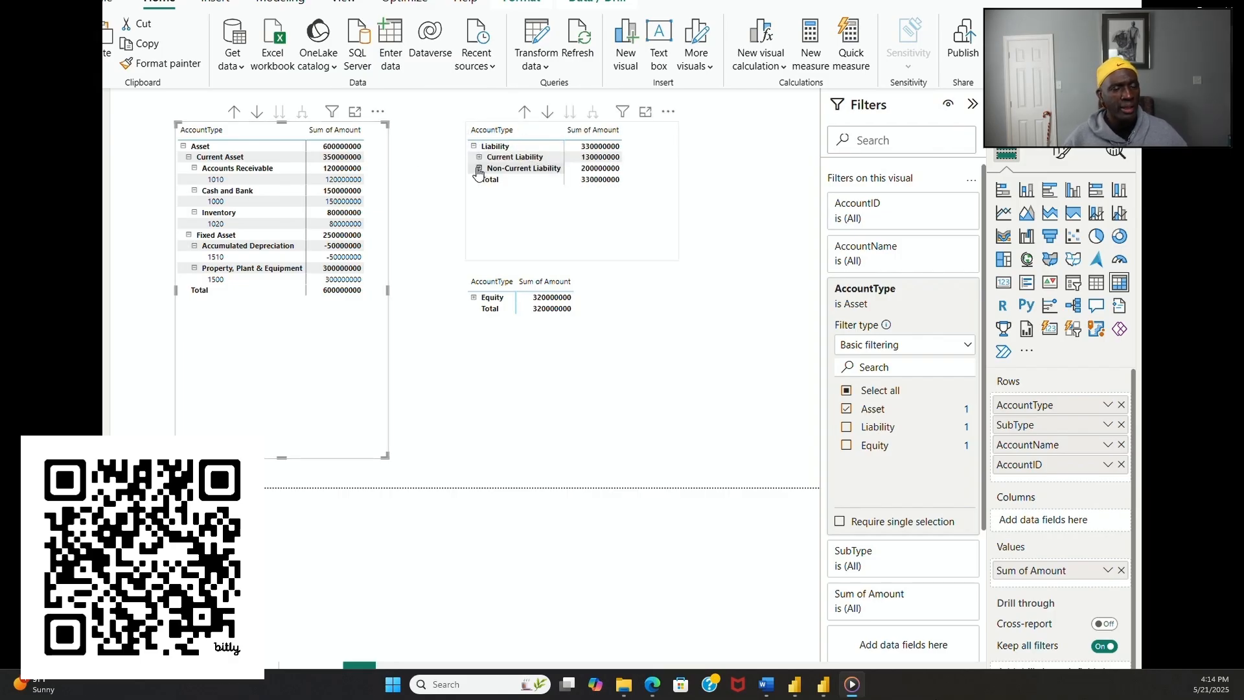
click(480, 157)
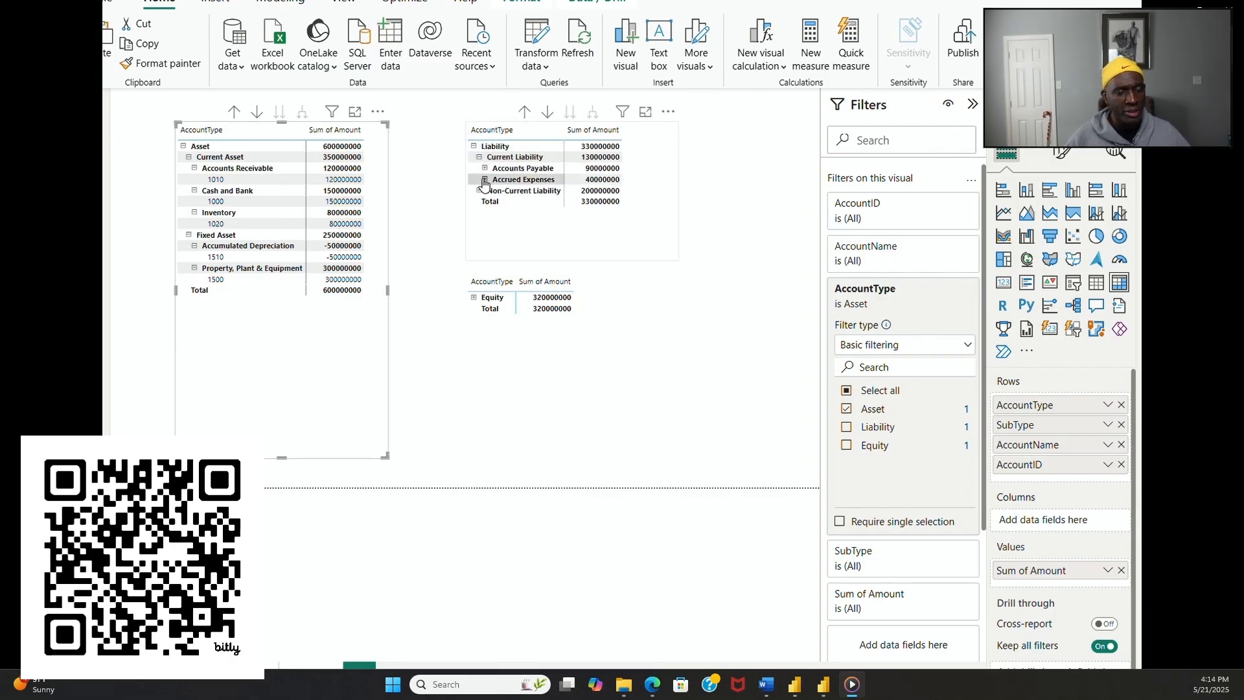
click(485, 167)
click(484, 190)
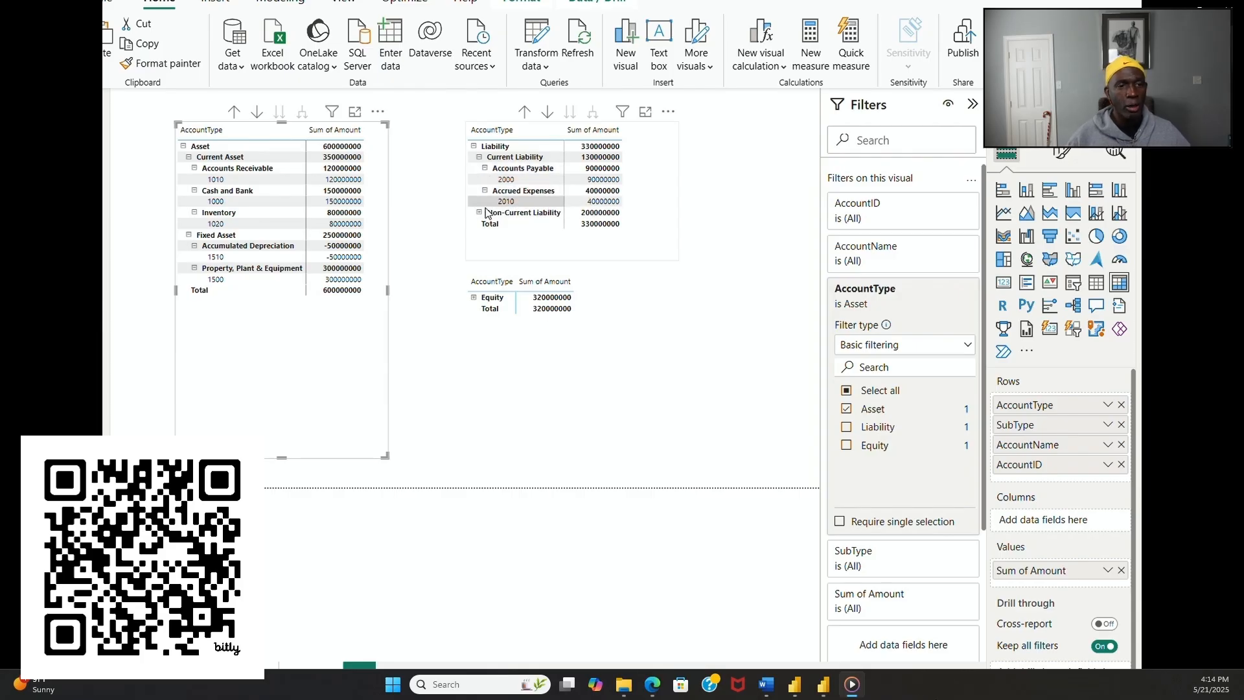
click(479, 212)
click(485, 223)
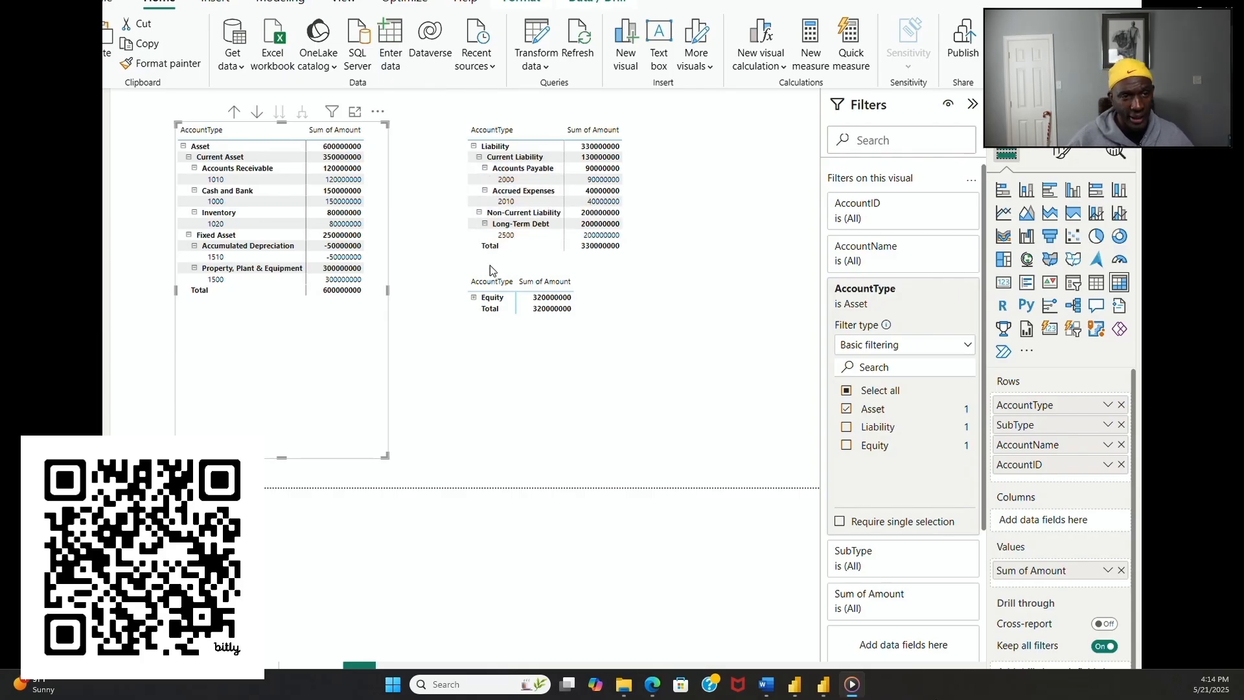
Step: Expand the Equity matrix through Owner Equity to the account IDs of Retained Earnings and Share Capital, and clear the visual selection
click(474, 297)
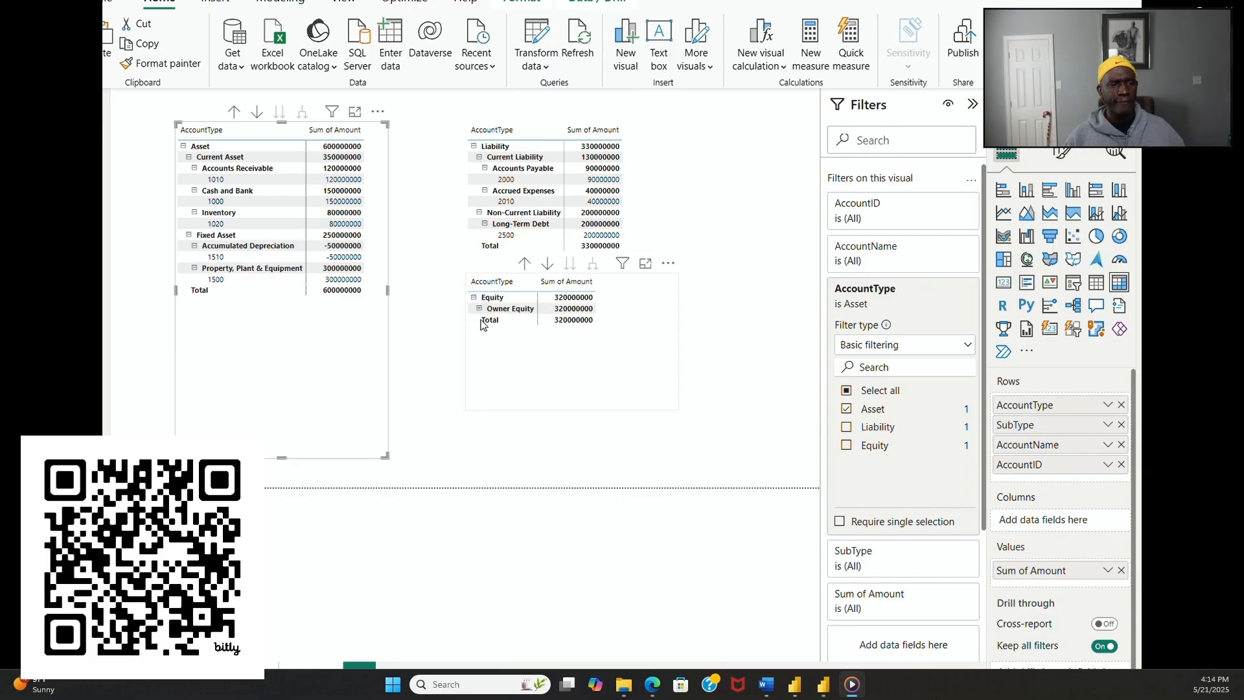
click(480, 310)
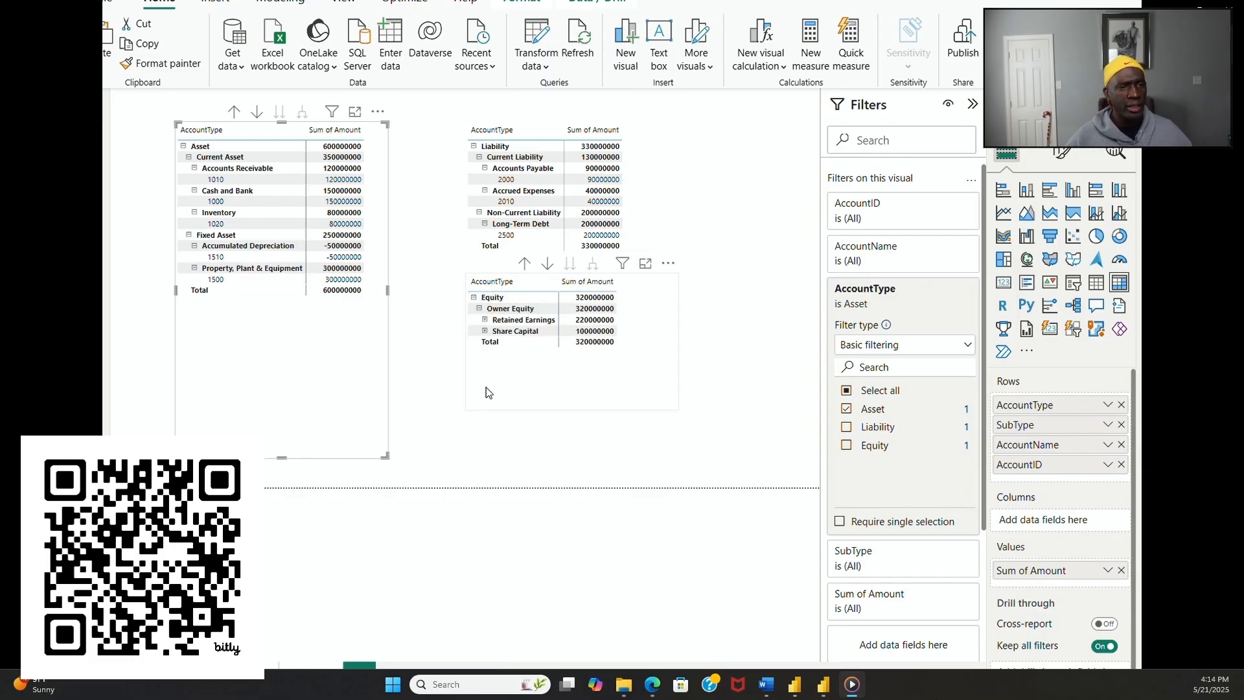
click(484, 319)
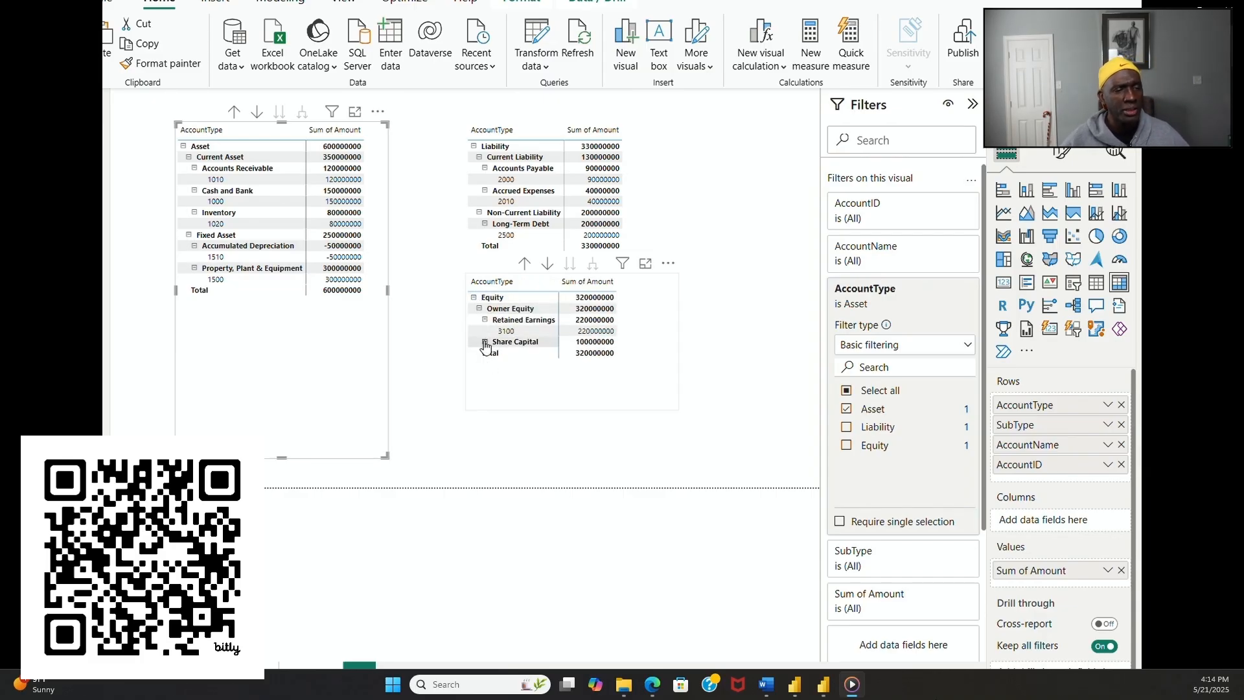
click(485, 342)
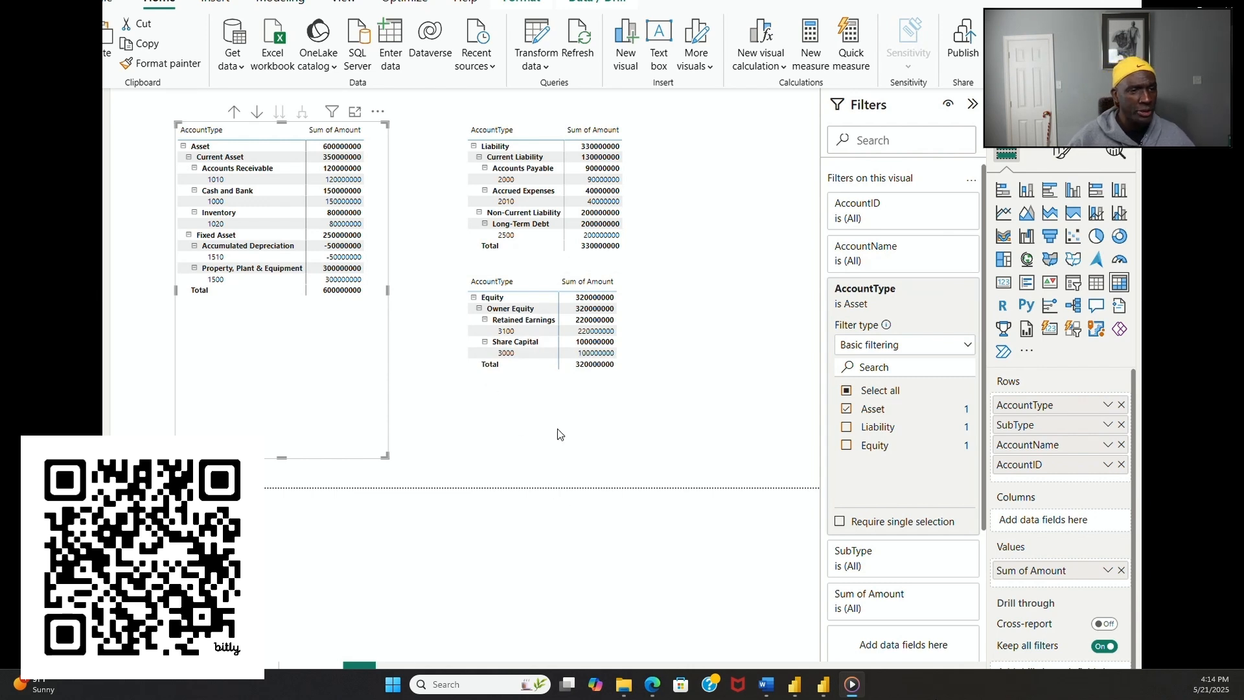
click(537, 435)
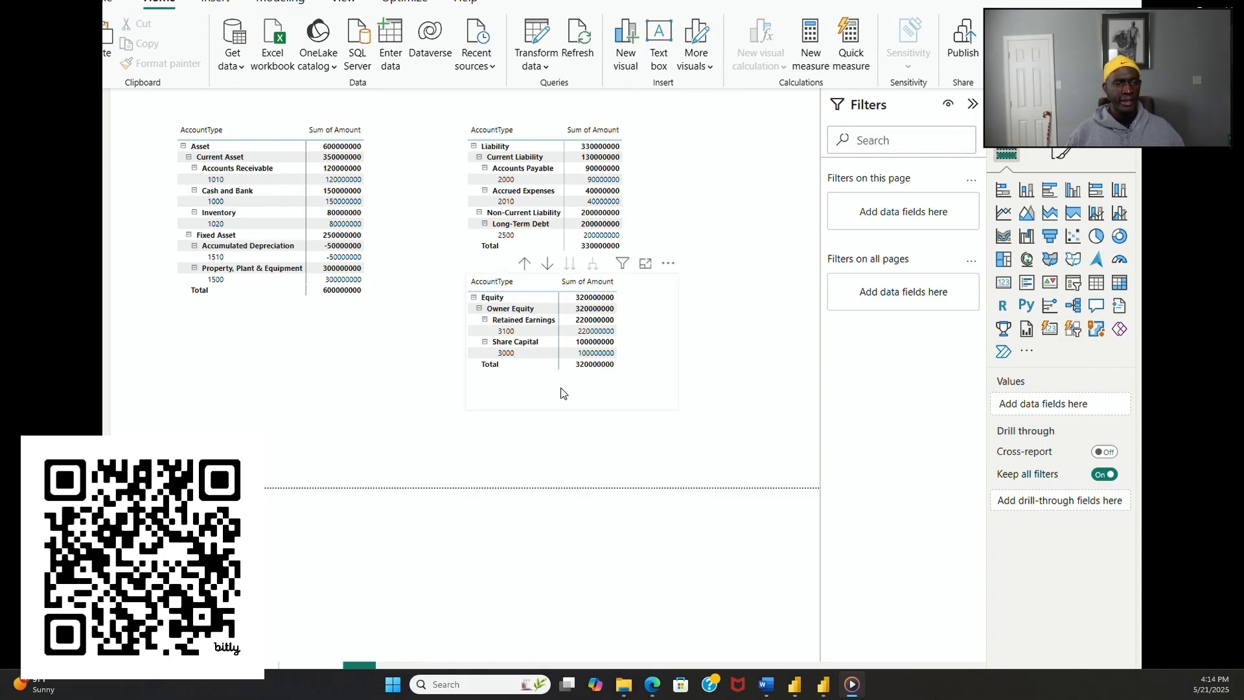
Step: Review the visual and general formatting options of the Equity matrix, with the filters collapsed to enlarge the report view
click(586, 410)
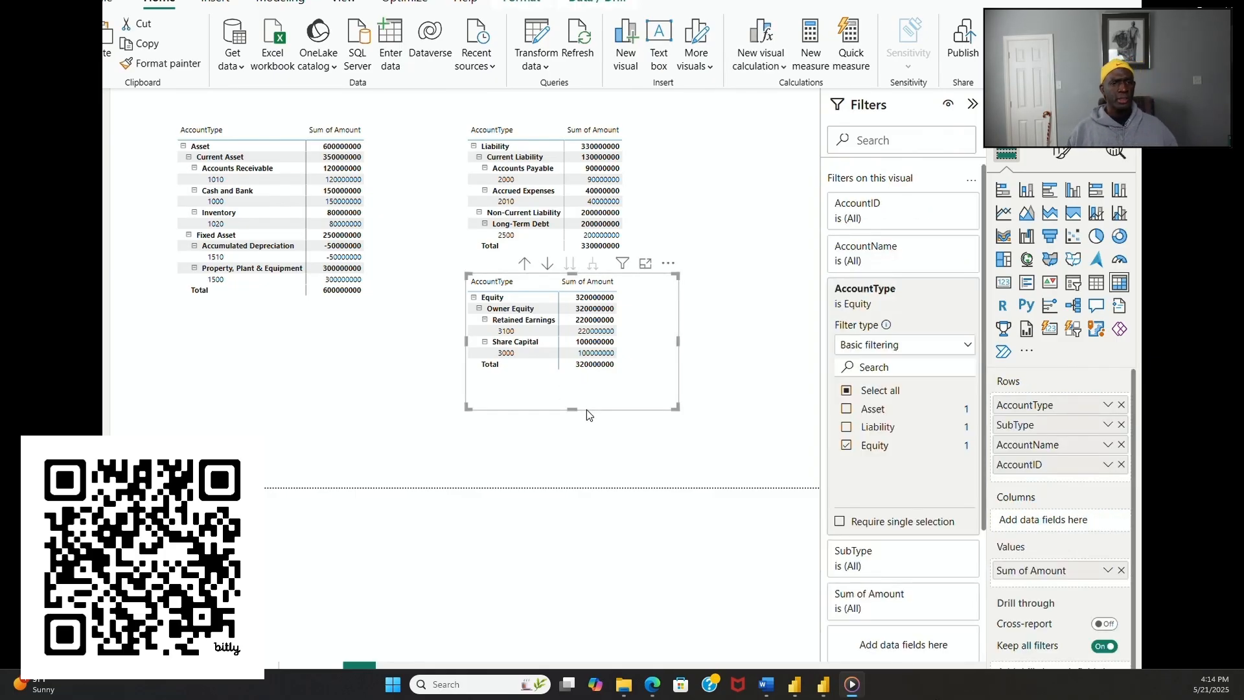
click(1063, 155)
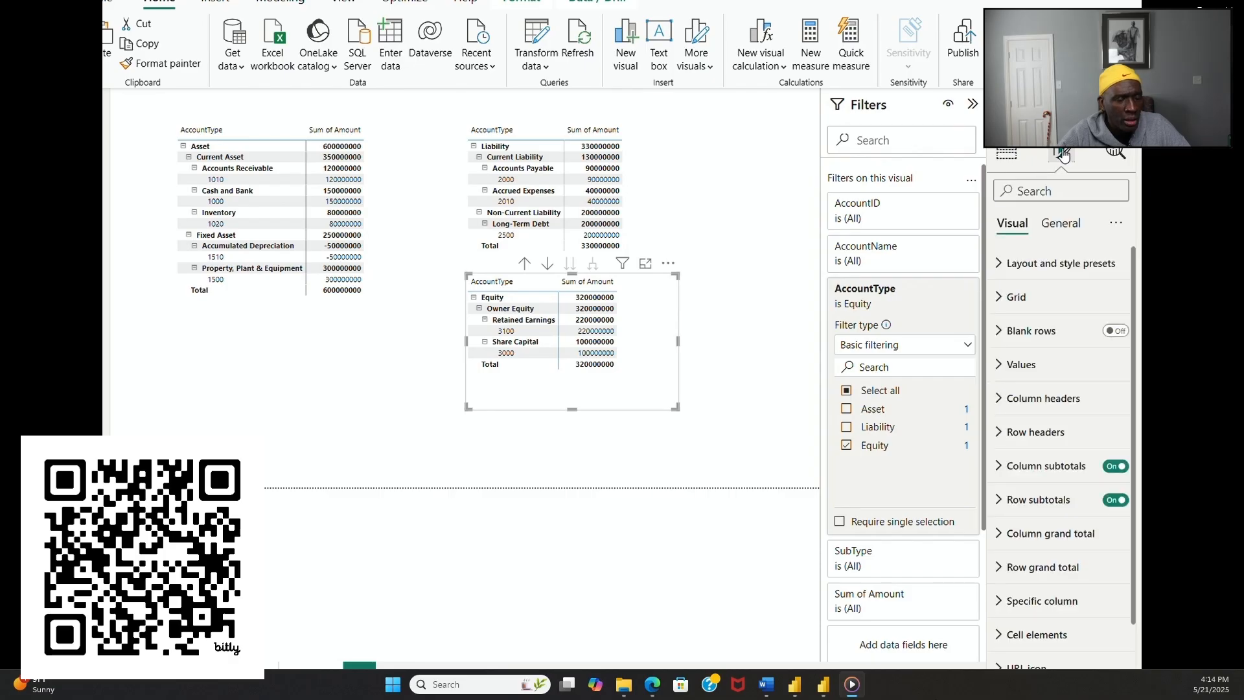
click(1061, 226)
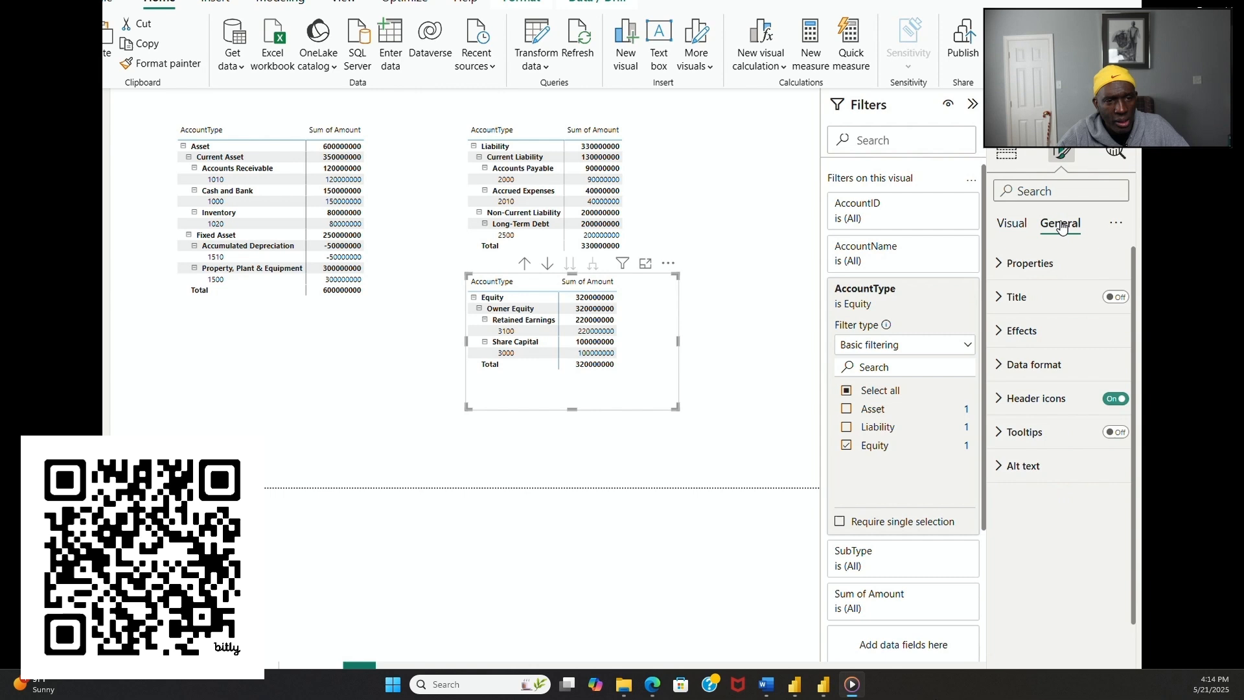
click(1010, 226)
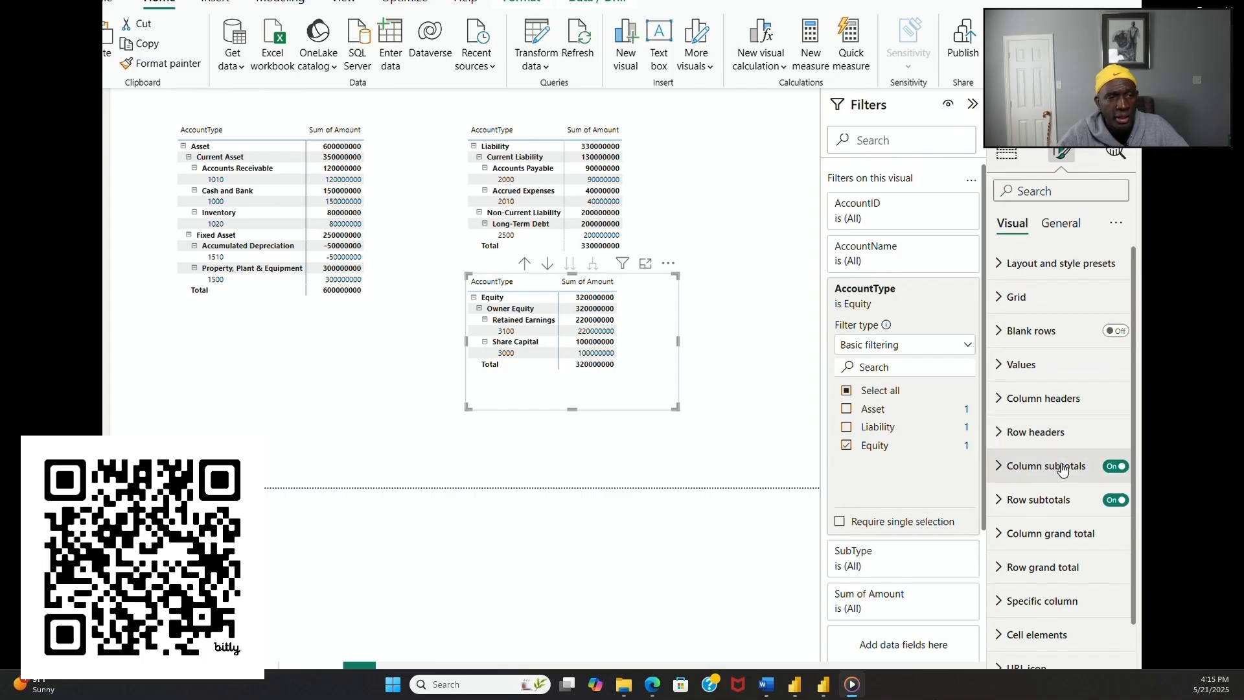
click(973, 104)
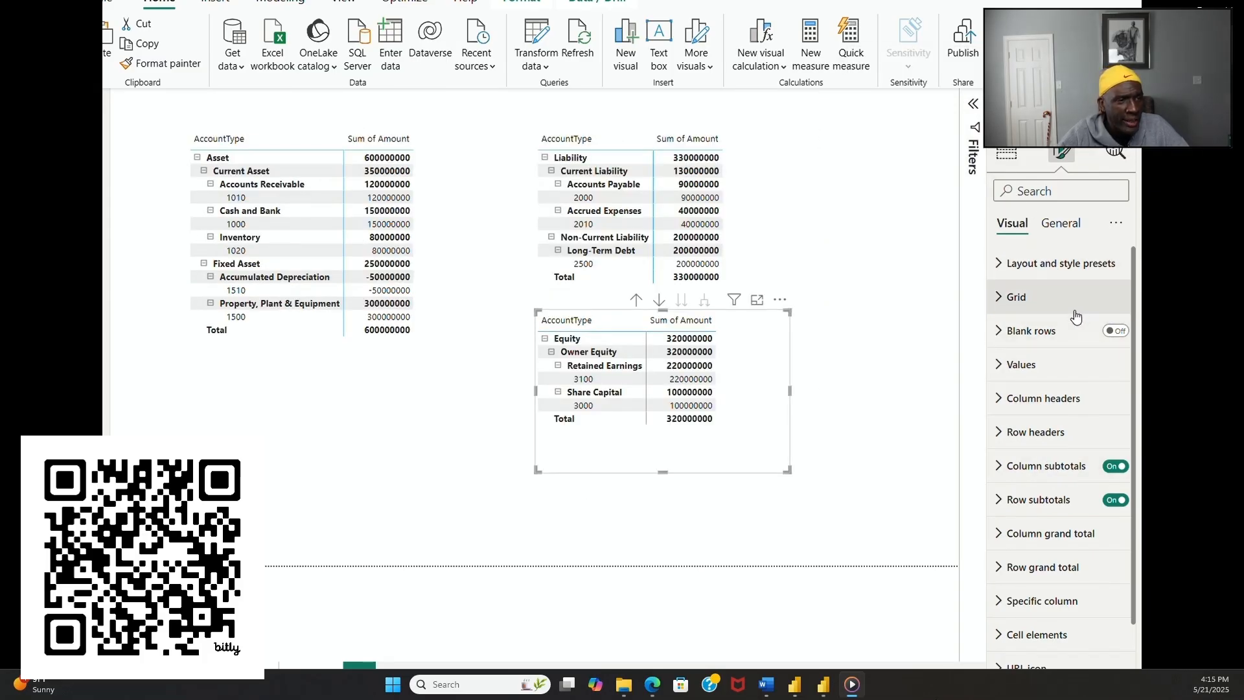
click(1061, 227)
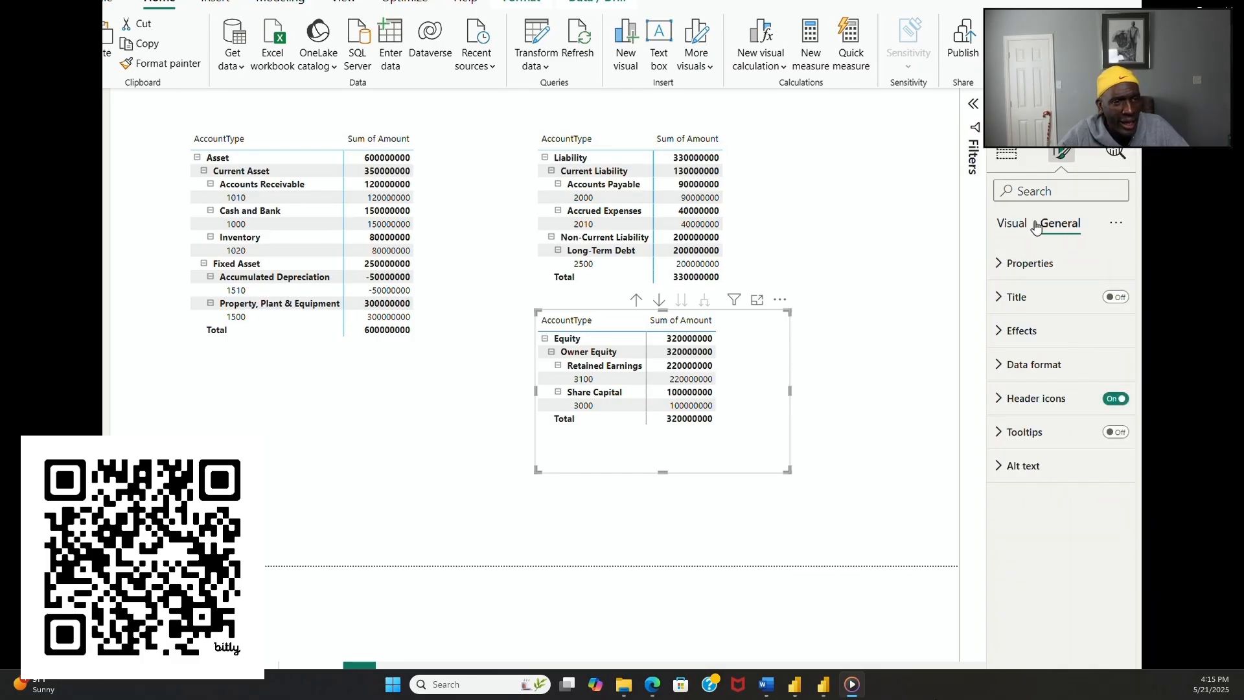
click(1015, 226)
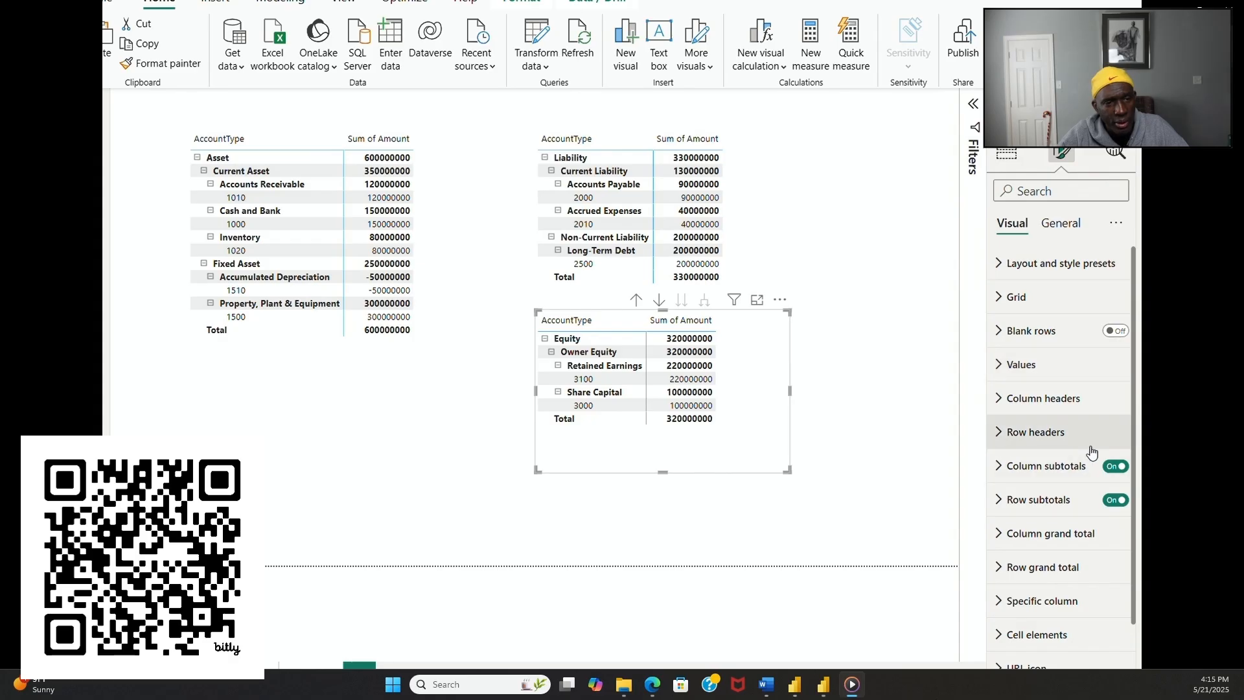
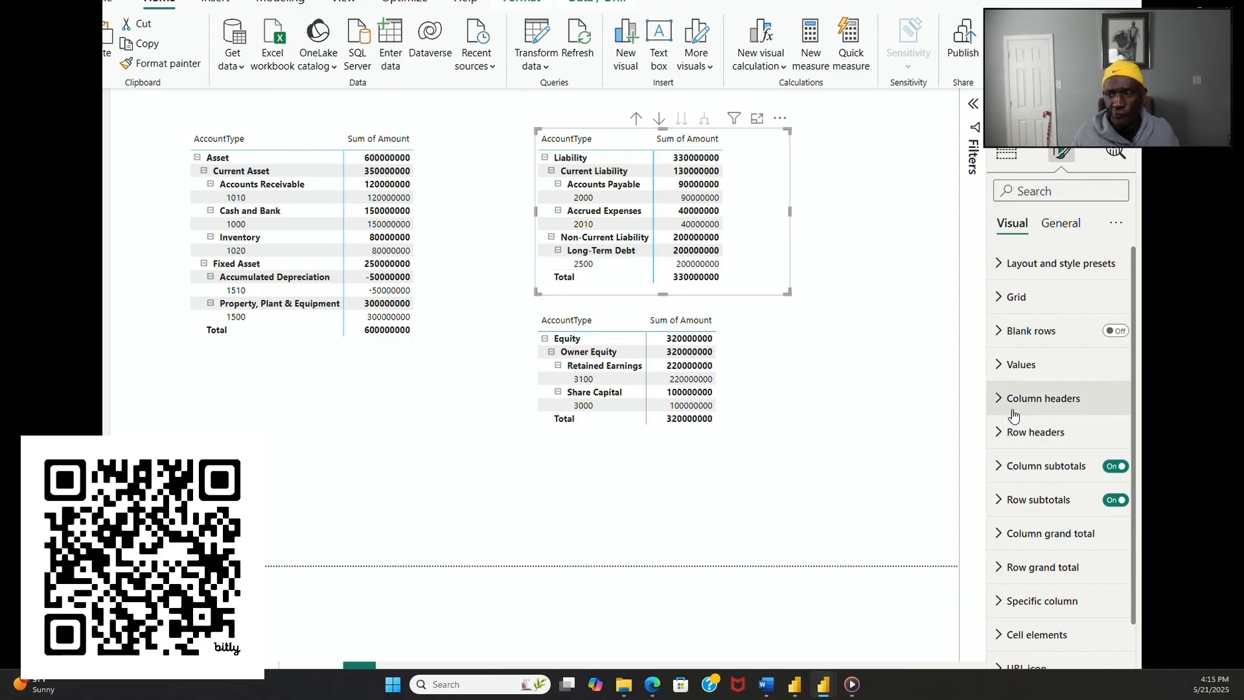
click(1114, 470)
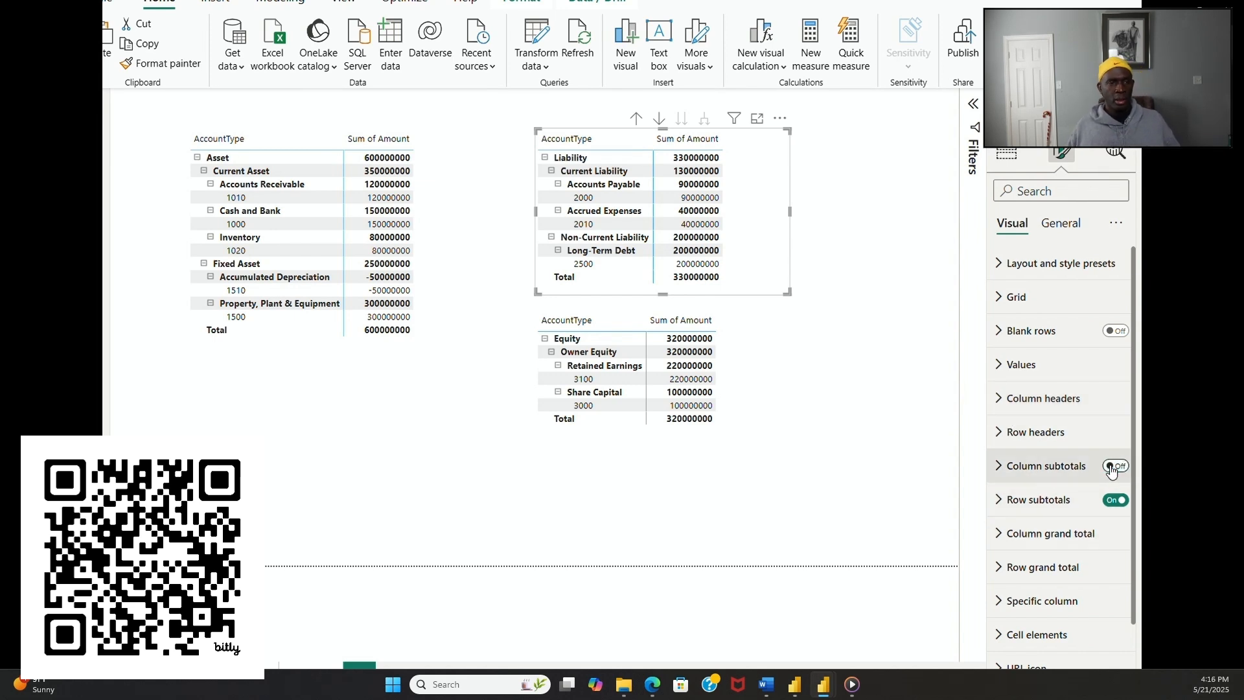
click(1121, 469)
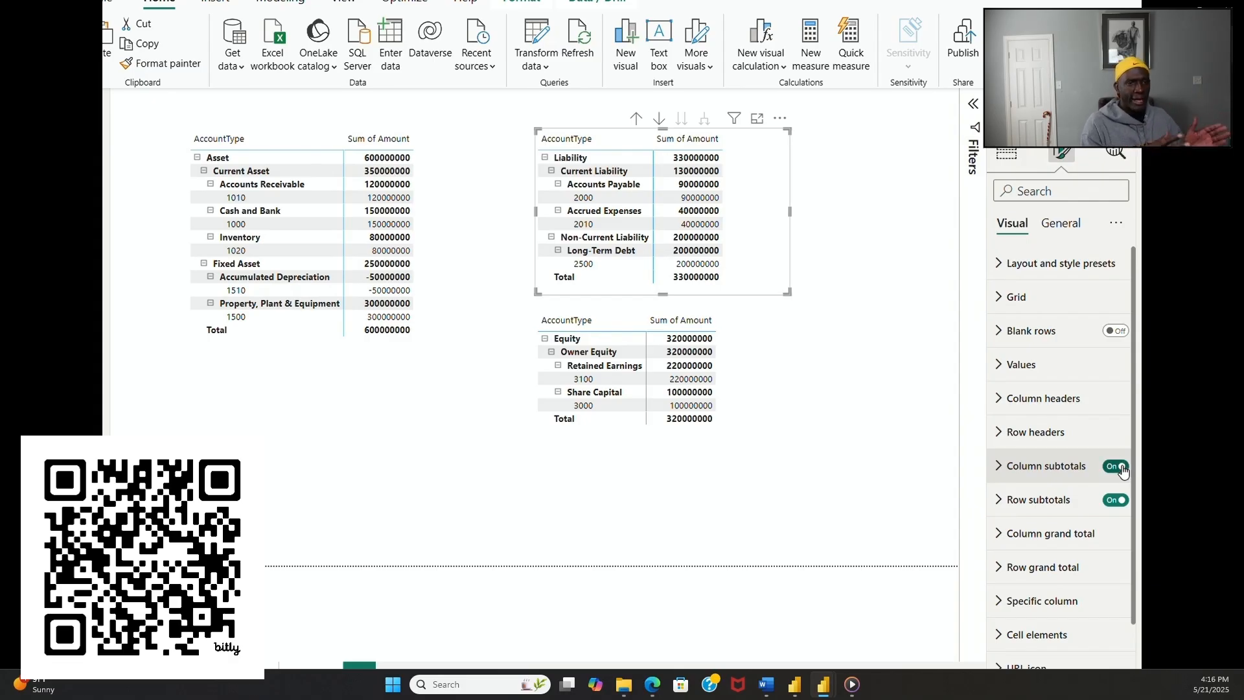
click(1061, 224)
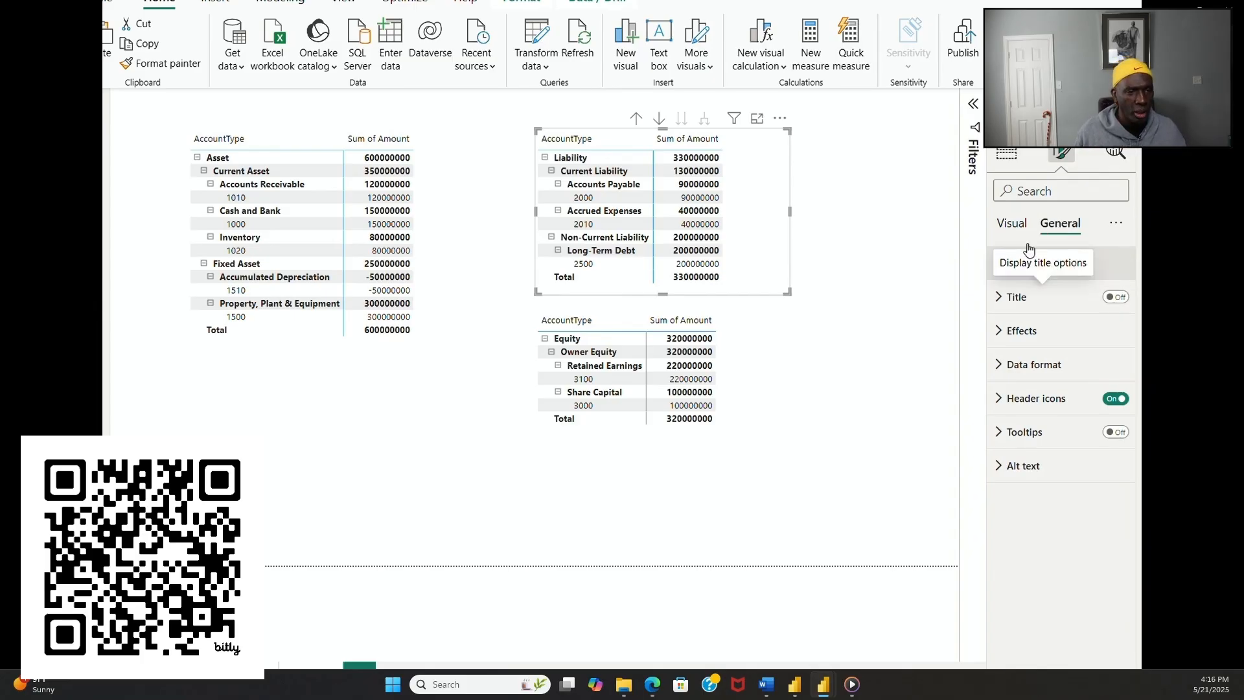
click(1012, 226)
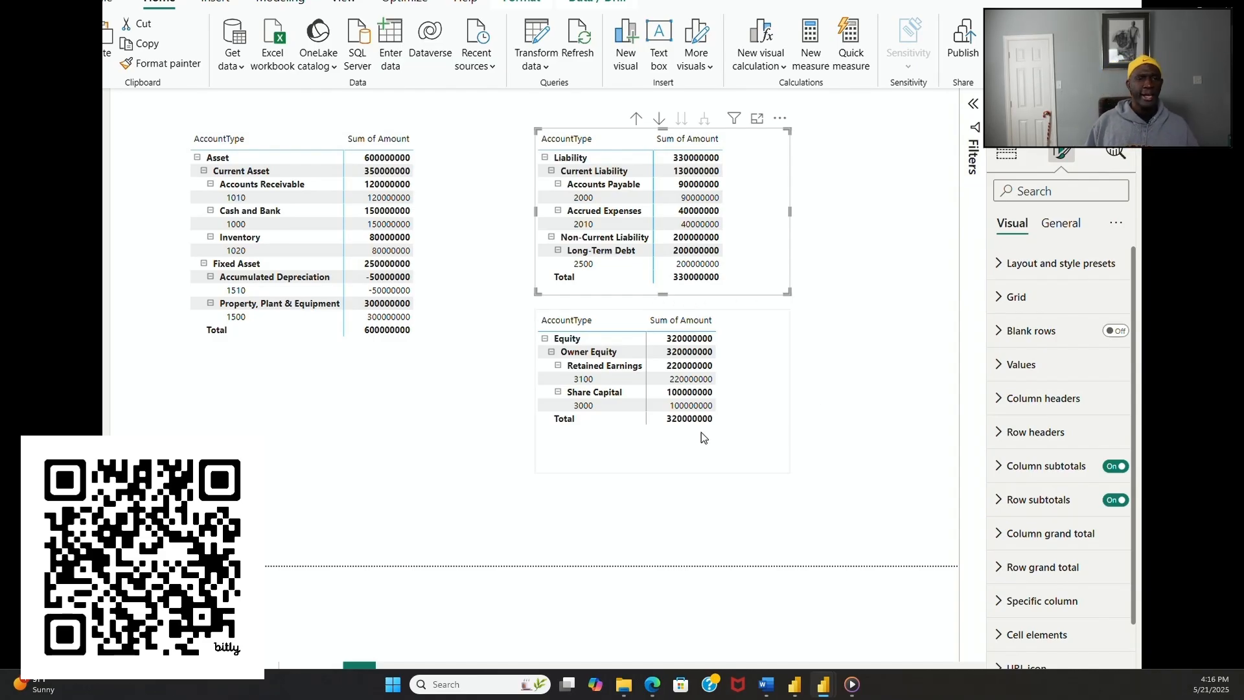
Step: Nudge the Equity matrix slightly lower beneath the Liability matrix and clear the visual selection
click(866, 429)
click(790, 418)
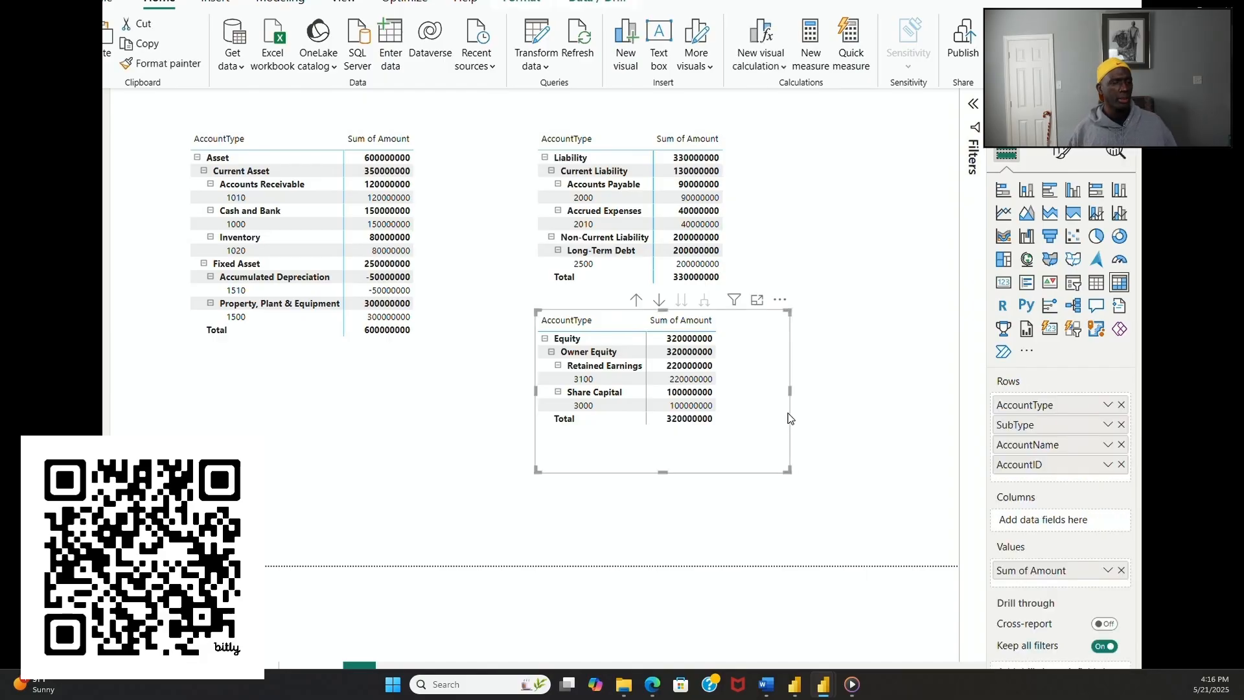
drag(790, 418, 792, 424)
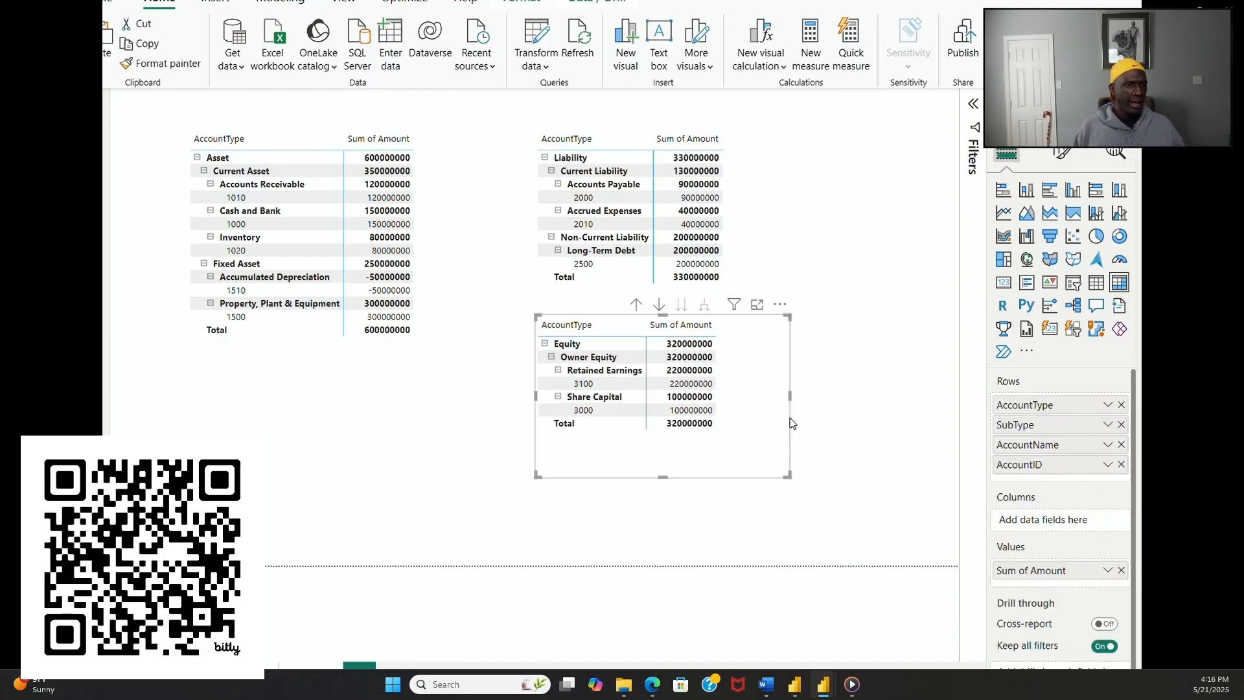
click(866, 447)
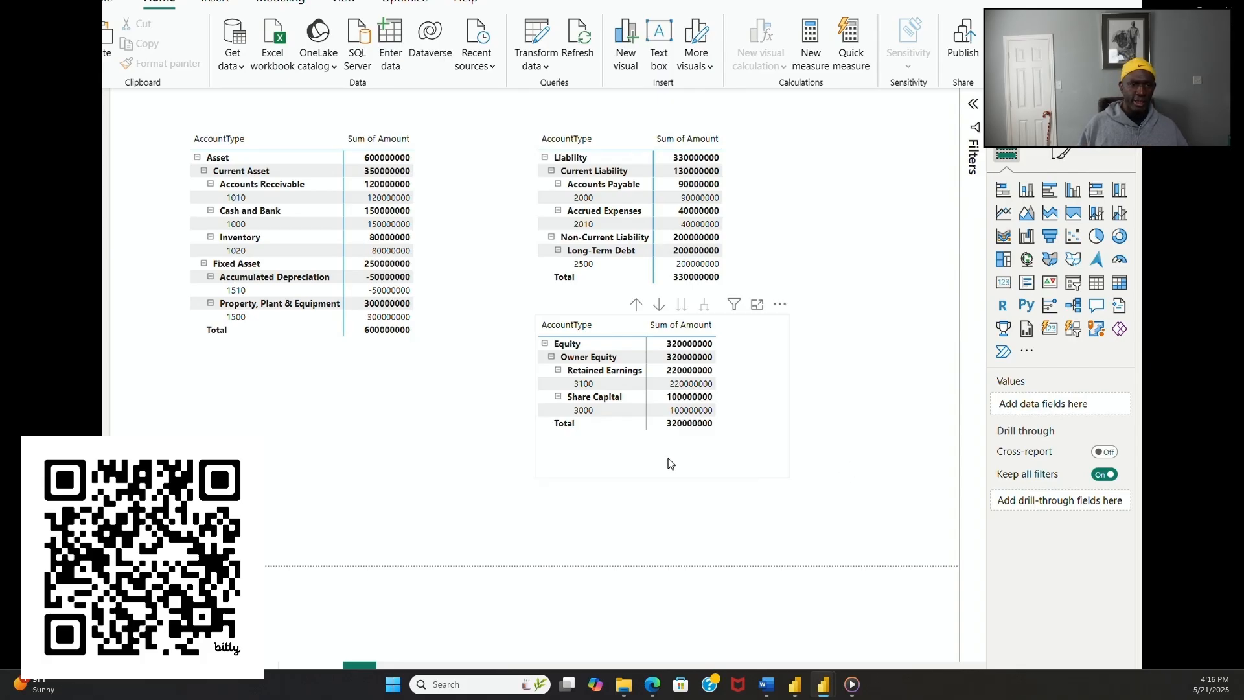
click(441, 444)
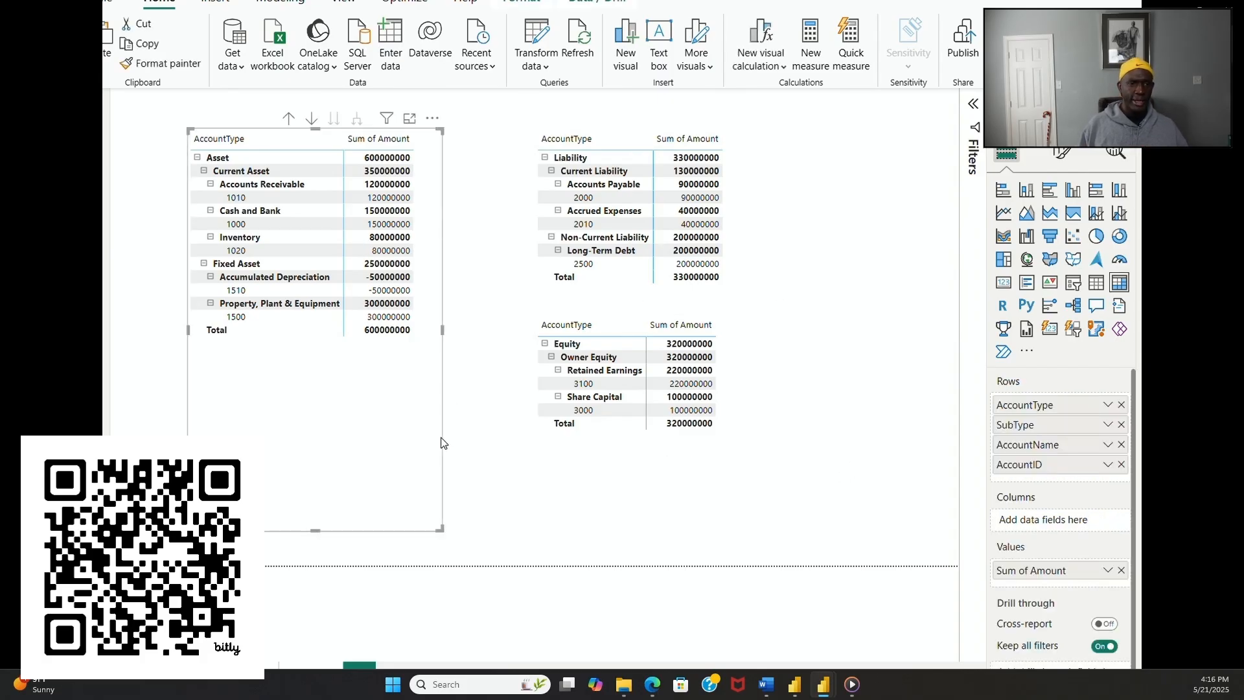
click(526, 520)
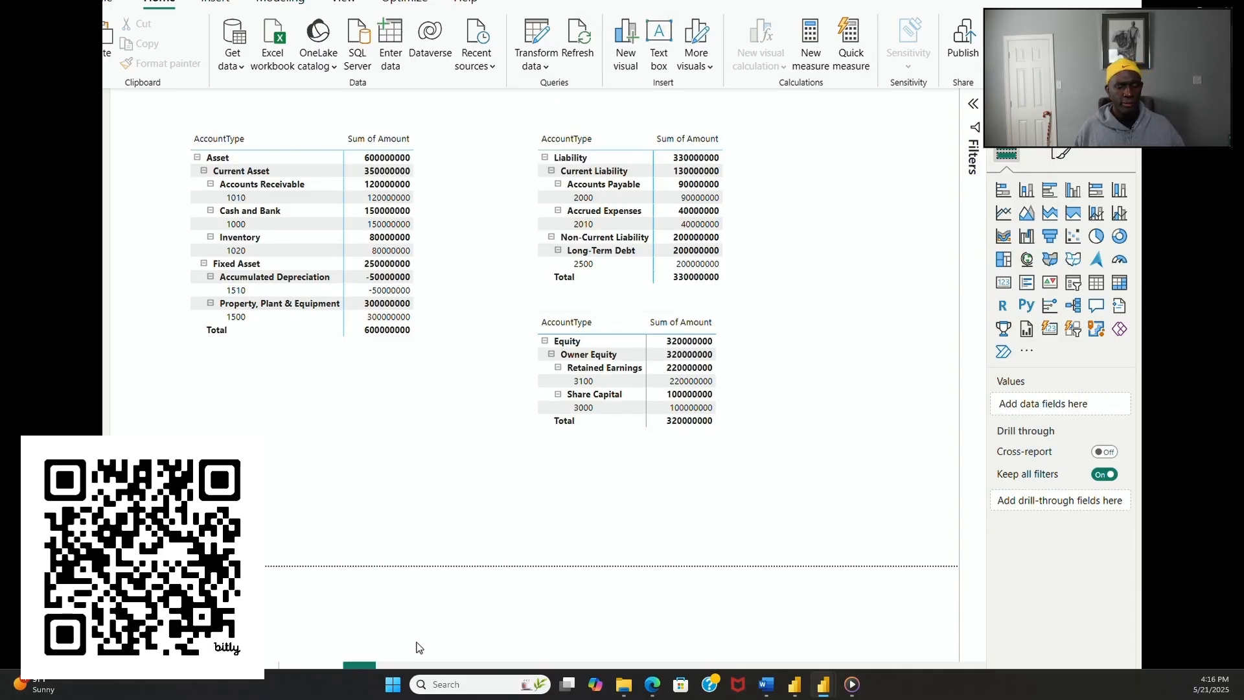
Step: Add a blank report page after the balance sheet page, renaming the profit and loss and balance sheet pages
click(359, 664)
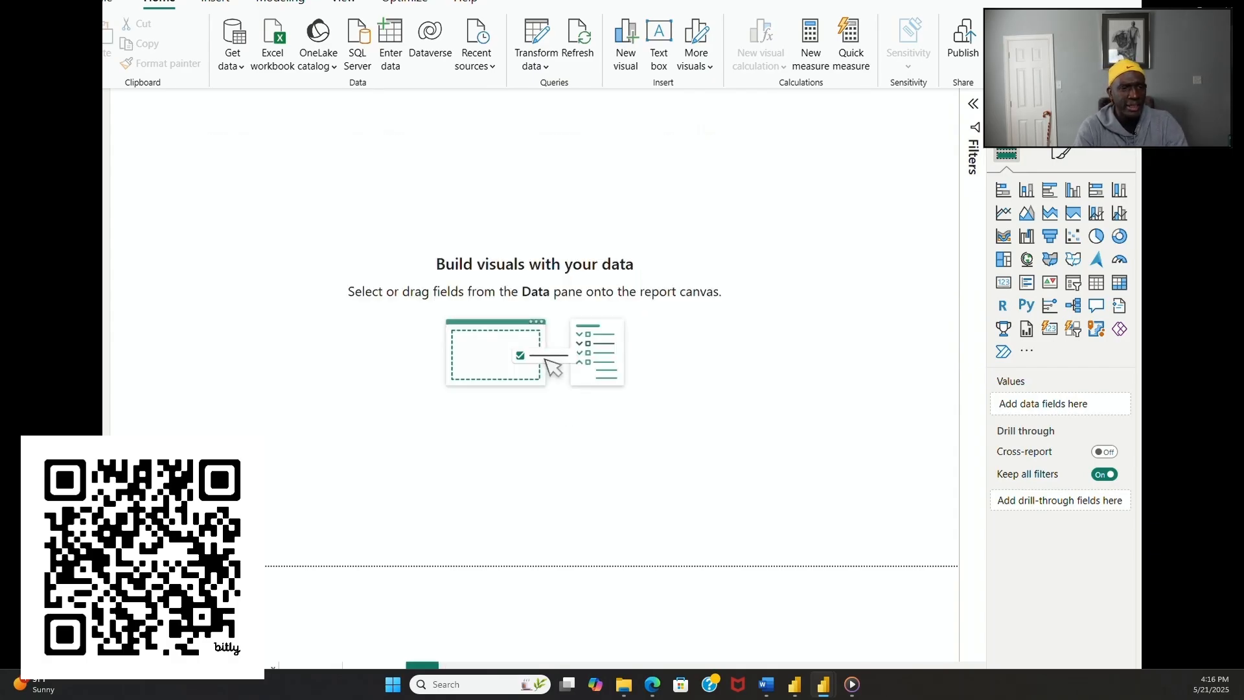
key(ctrl+v)
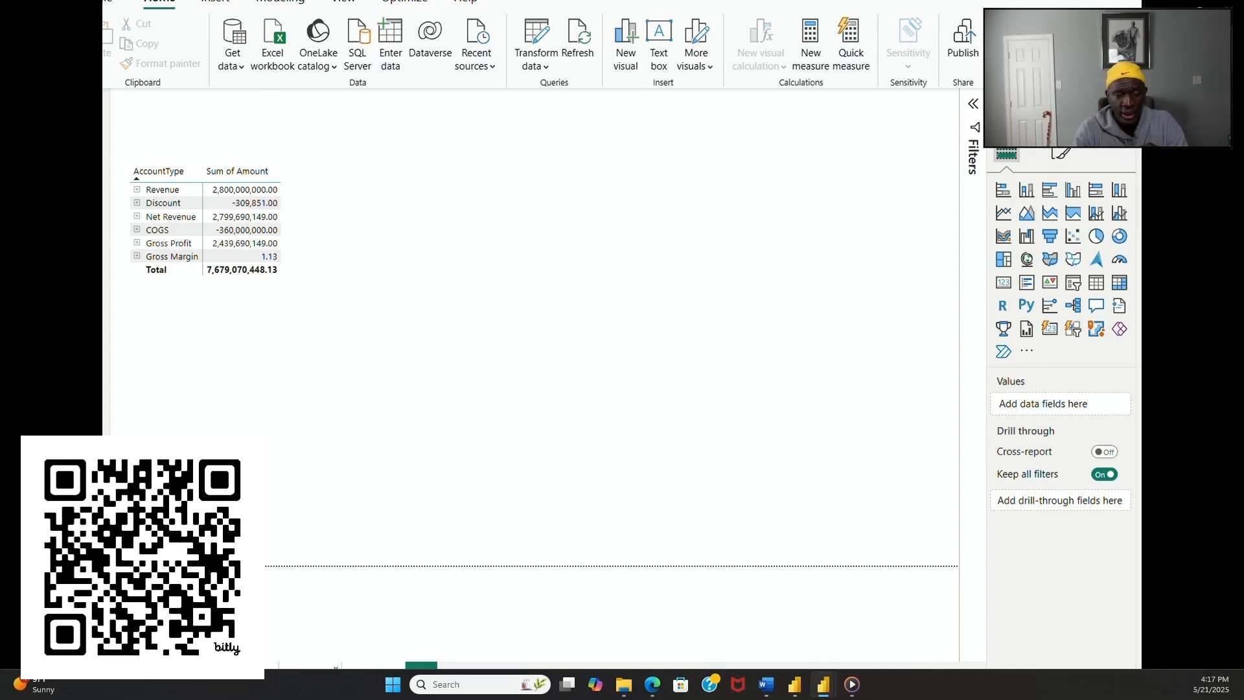
key(Return)
click(362, 667)
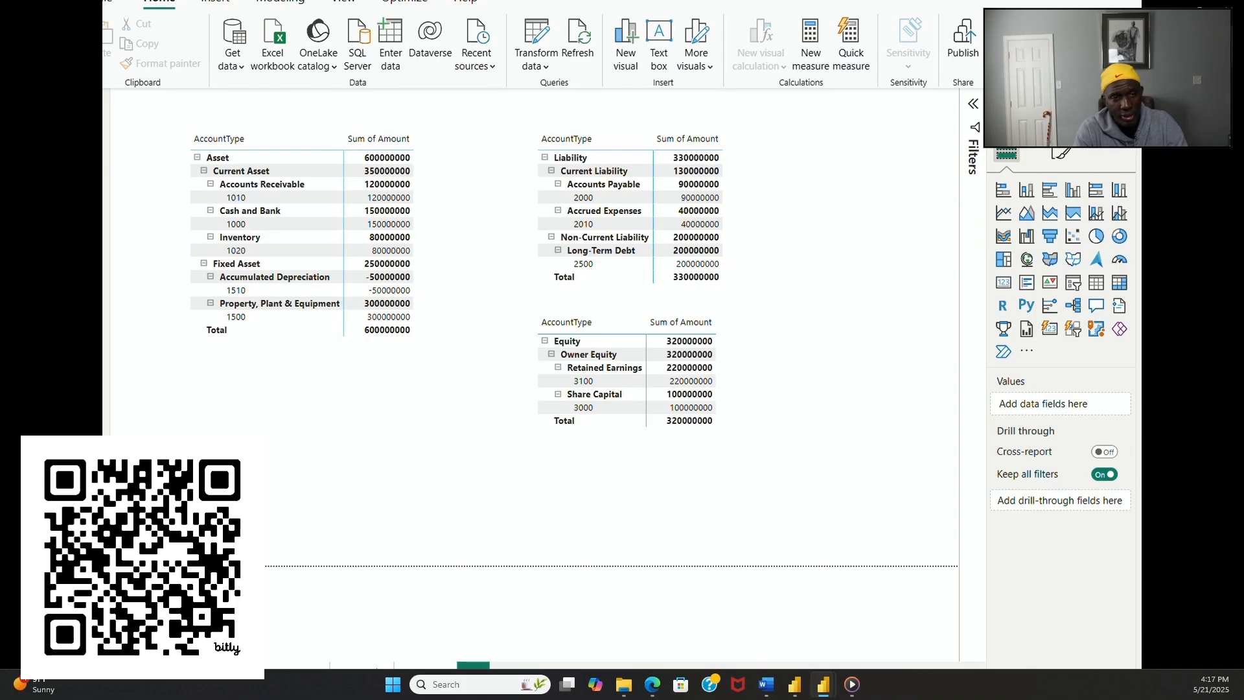
click(473, 666)
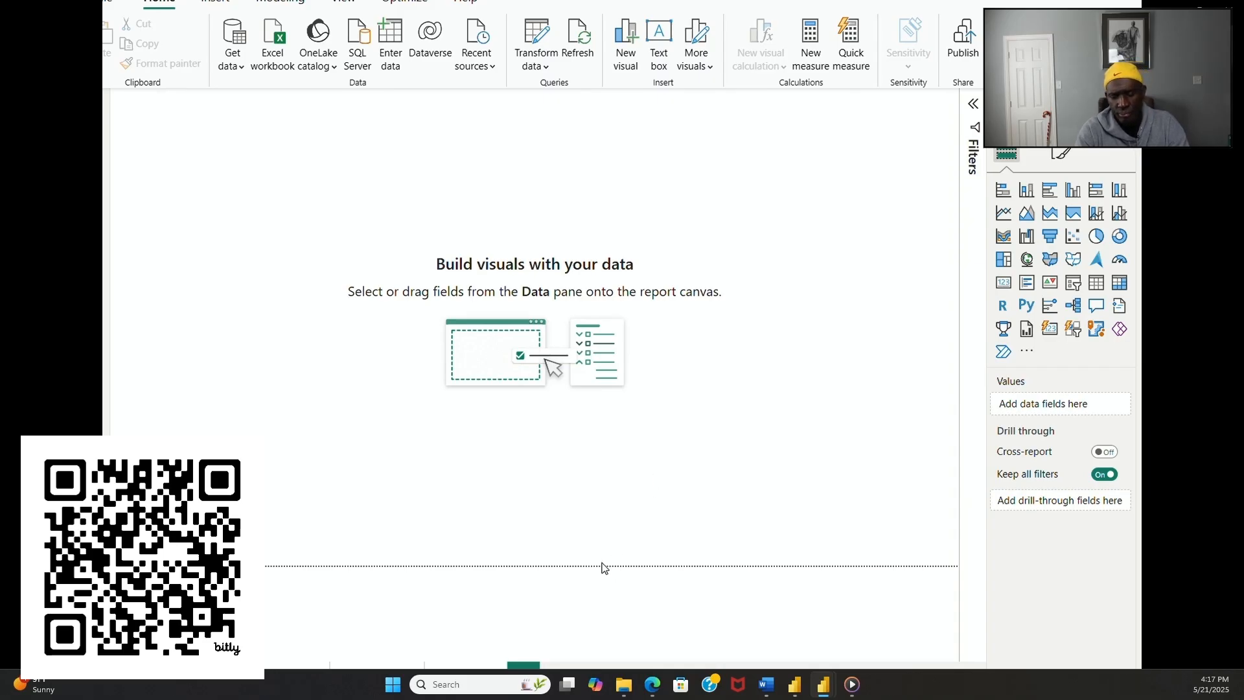
Step: Insert a matrix on the blank page with ActivityType as rows, ordered Operating, Investing and Financing Activities
click(1120, 284)
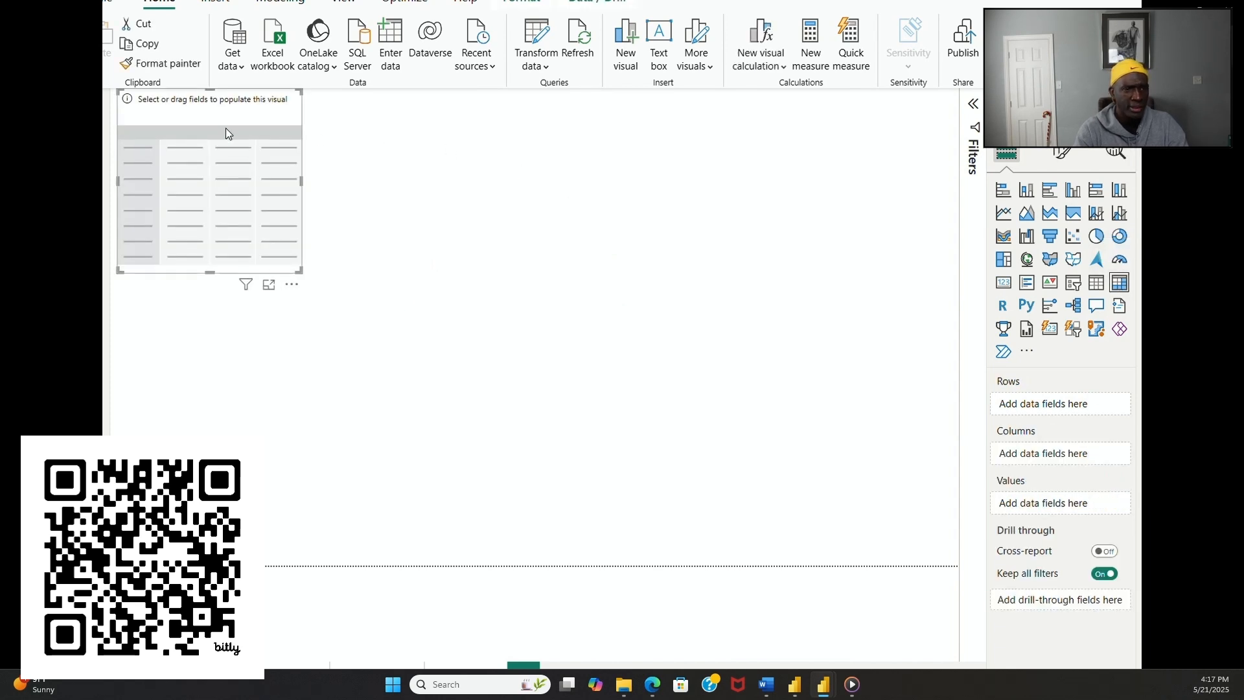
drag(200, 108, 344, 263)
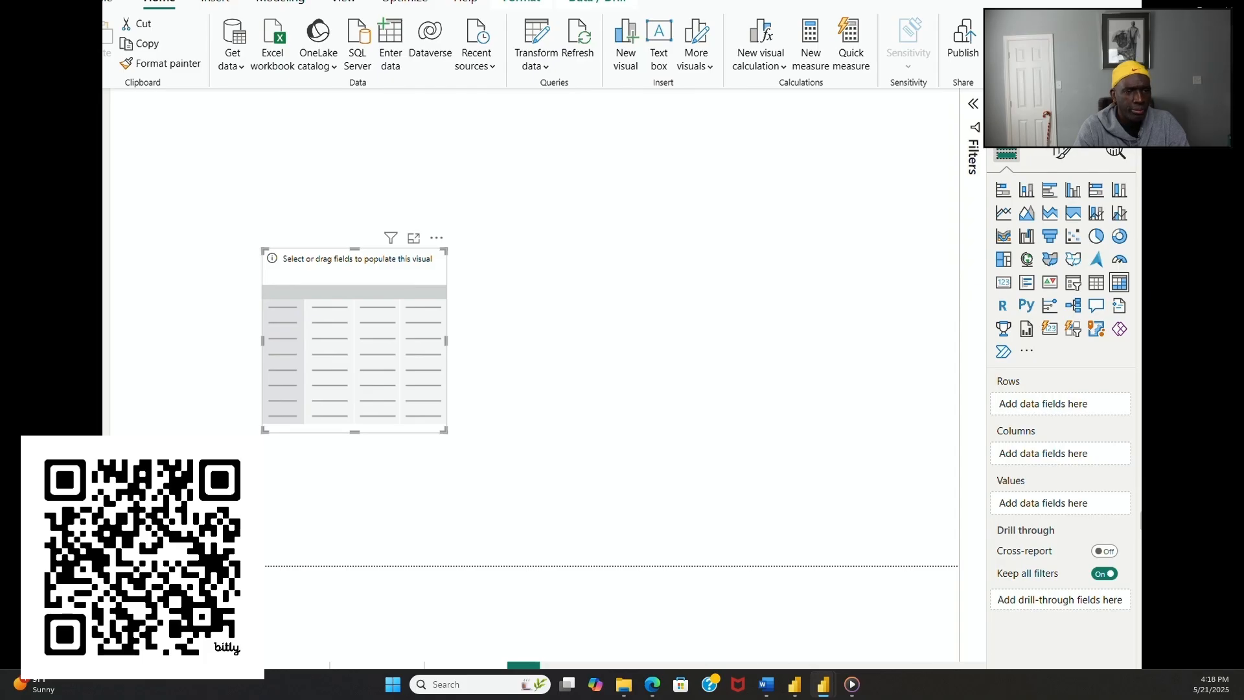
drag(1138, 539, 1076, 407)
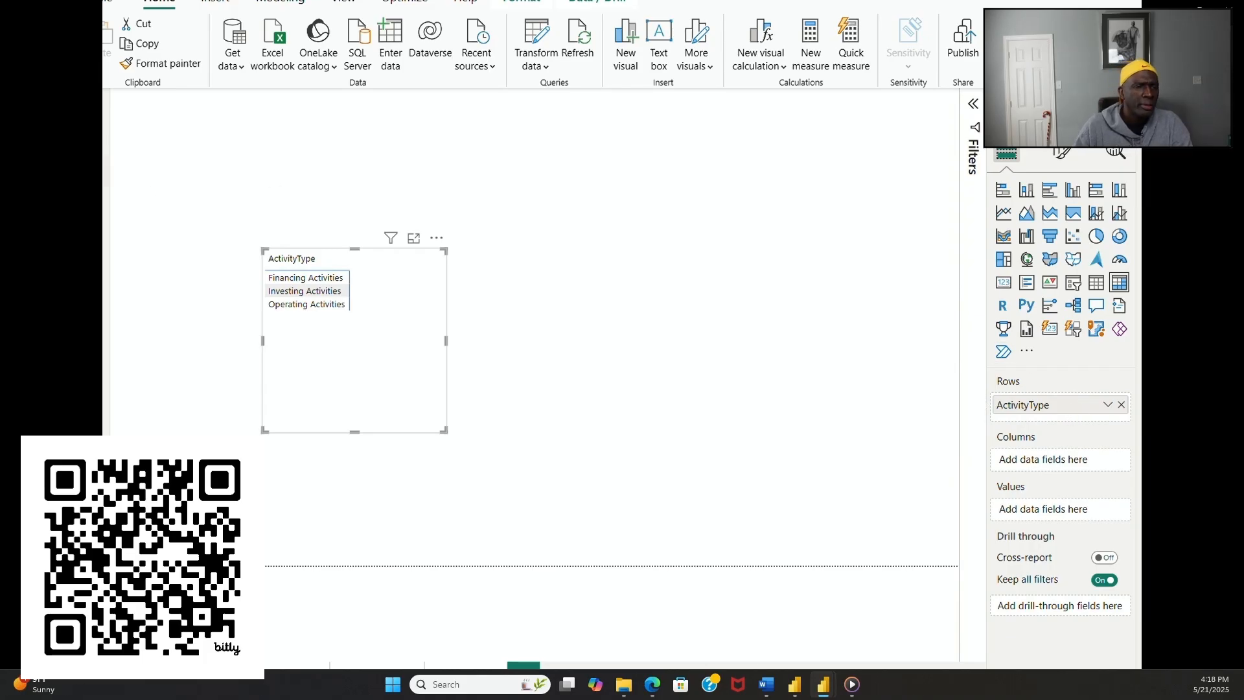
click(93, 138)
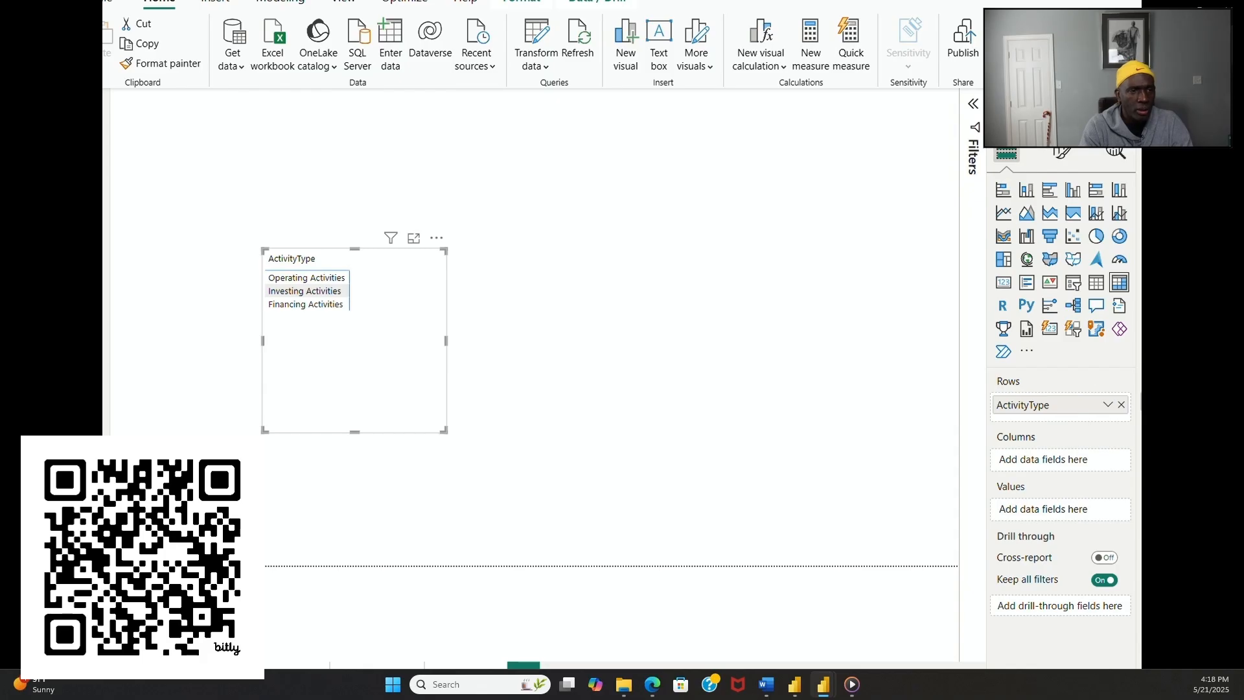
Step: Add AccountName beneath ActivityType in the matrix rows and expand Operating, Investing and Financing Activities
drag(1140, 408, 1112, 412)
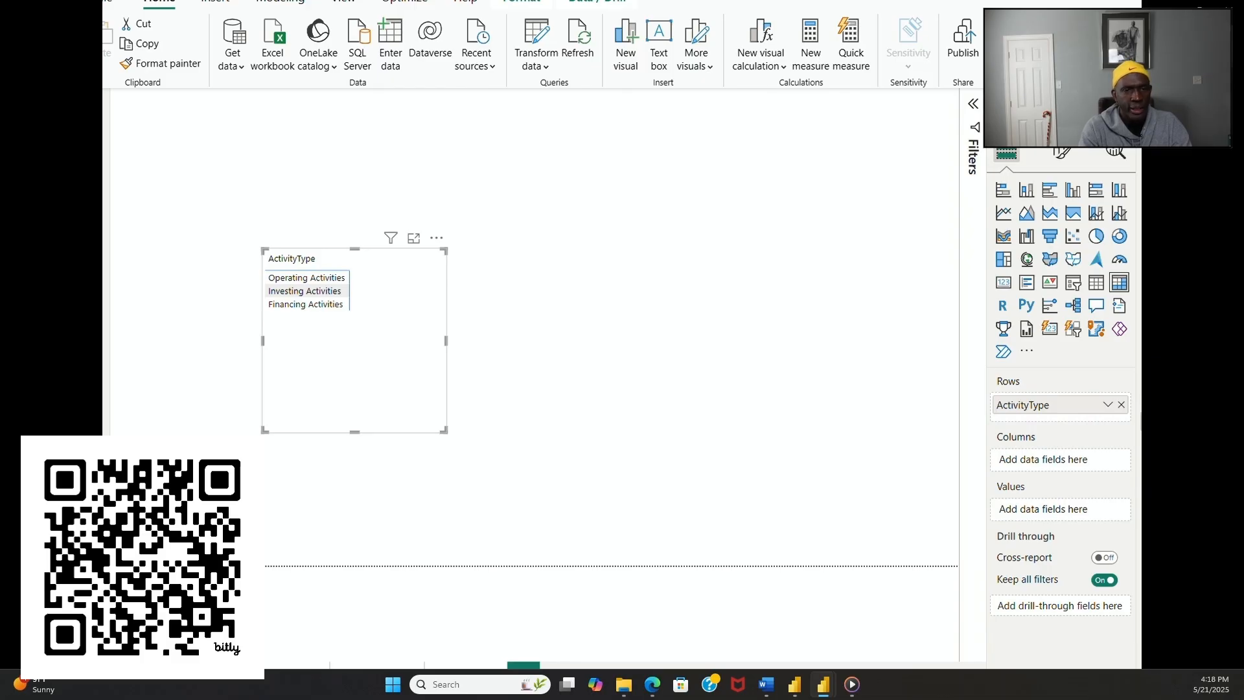
drag(1141, 408, 1109, 412)
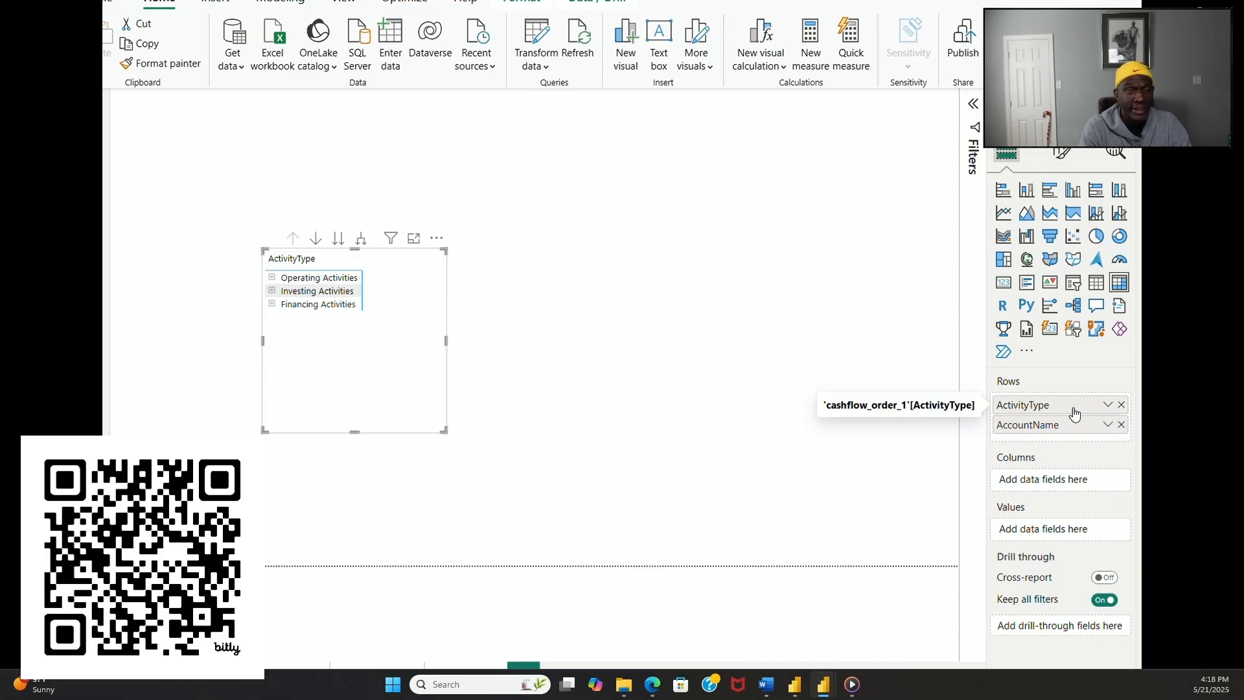
click(272, 278)
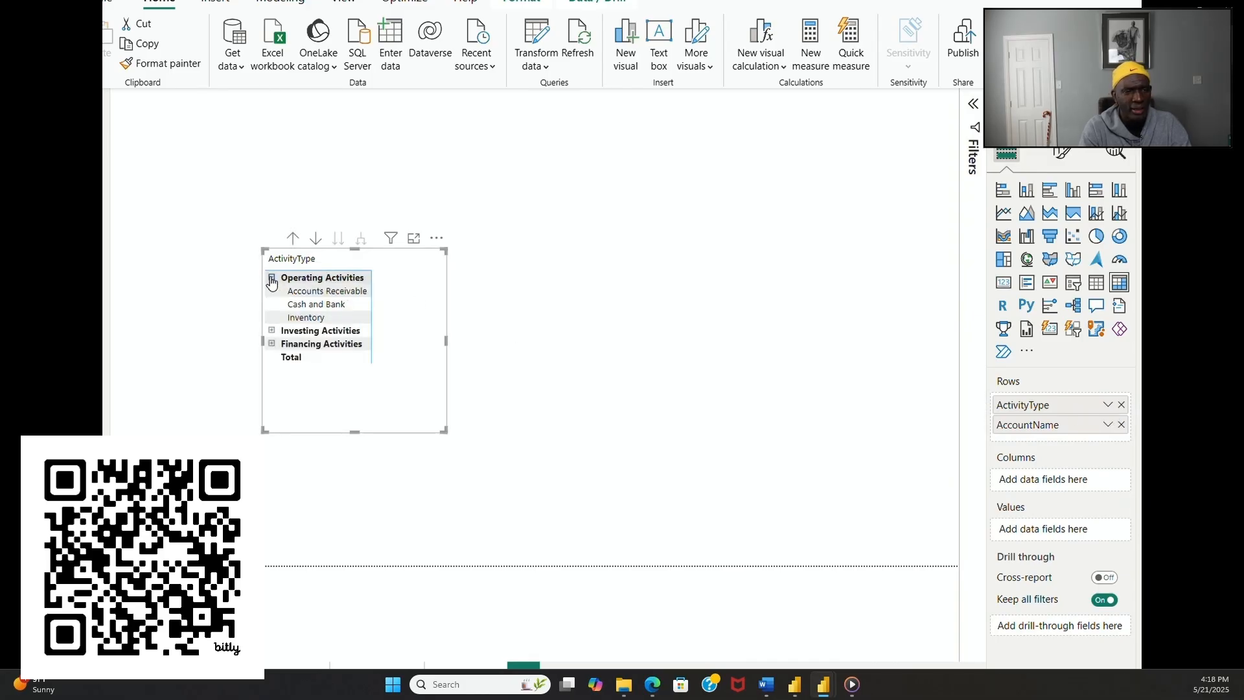
click(272, 331)
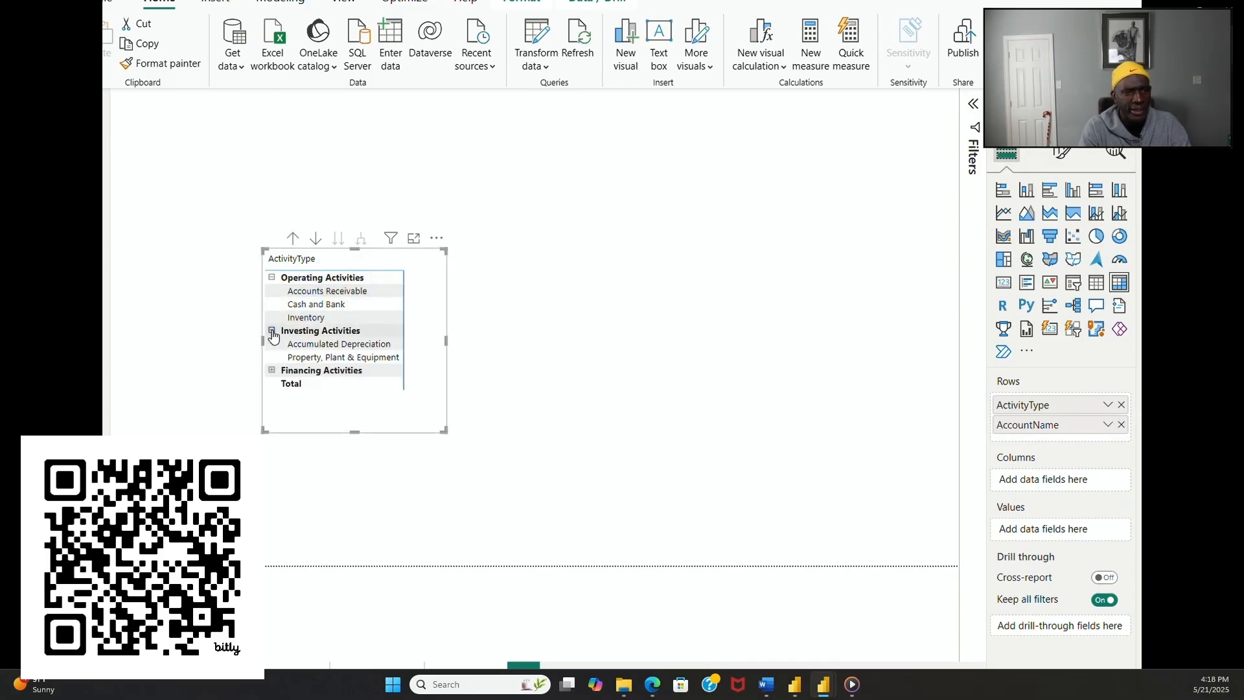
click(271, 371)
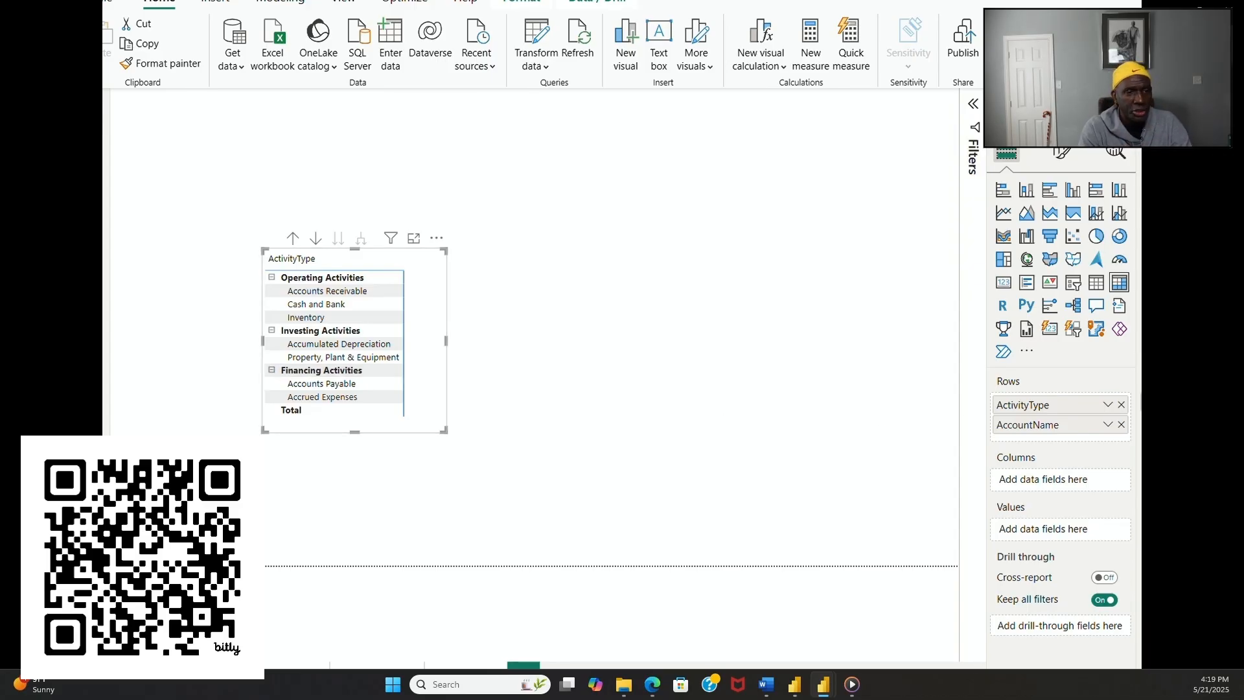
Step: Replace AccountName in the matrix rows with Description, followed by CashFlowID as the lowest level
click(1121, 425)
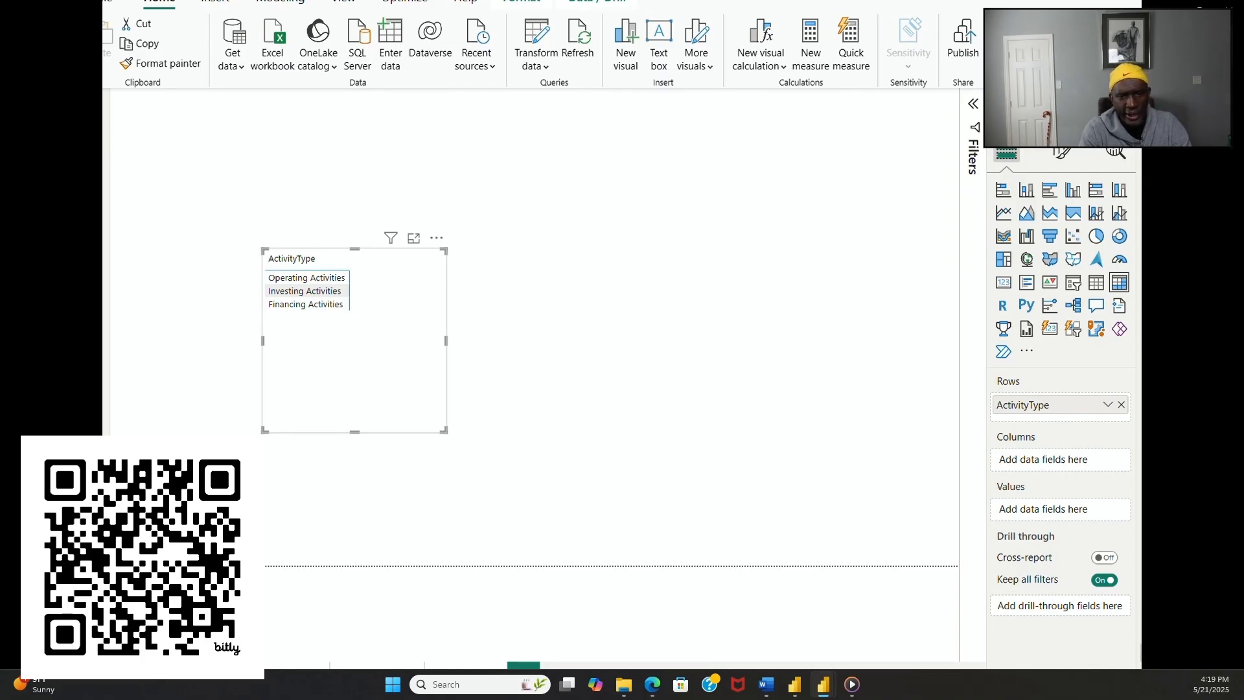
drag(1127, 642, 1089, 415)
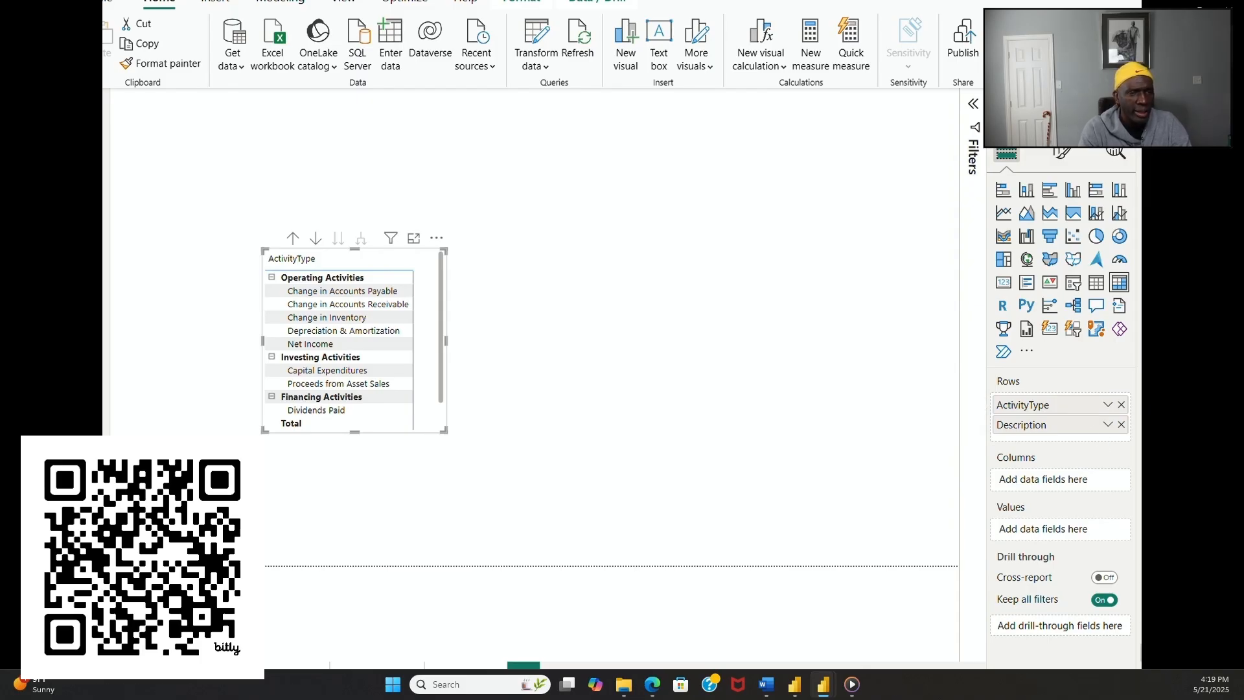
drag(1219, 610, 1097, 437)
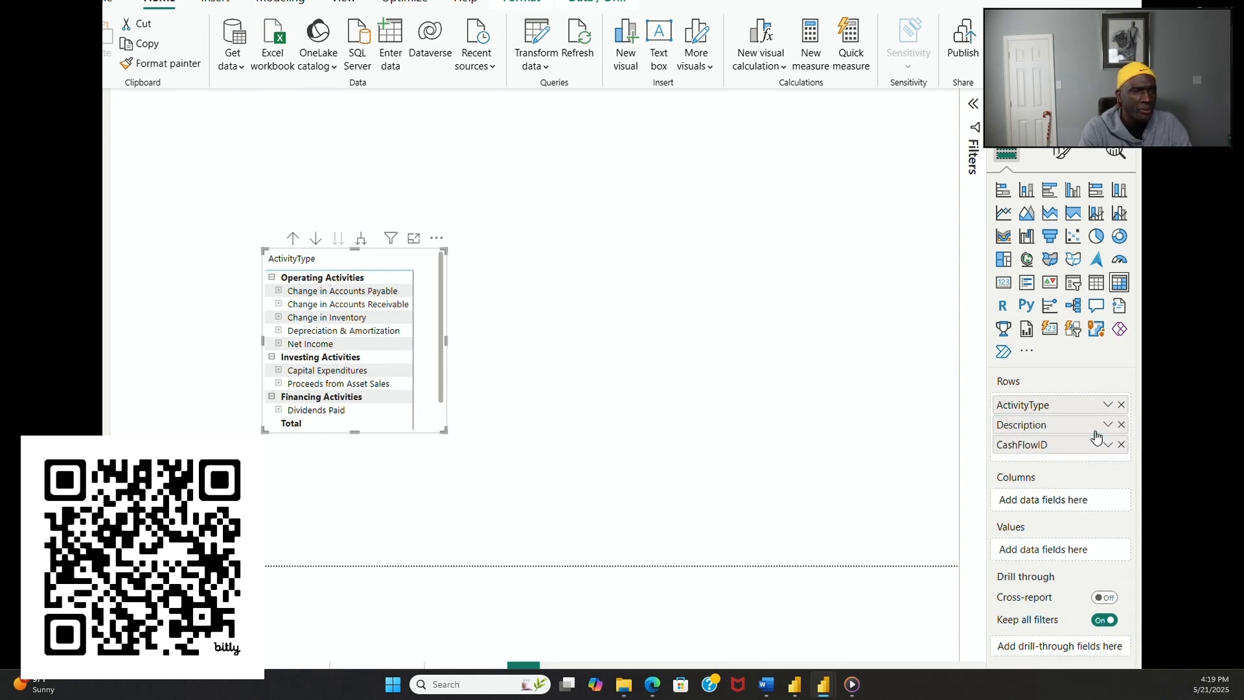
Step: Expand every description under Operating Activities, from Change in Accounts Payable to Net Income, down to its cash flow ID
click(279, 291)
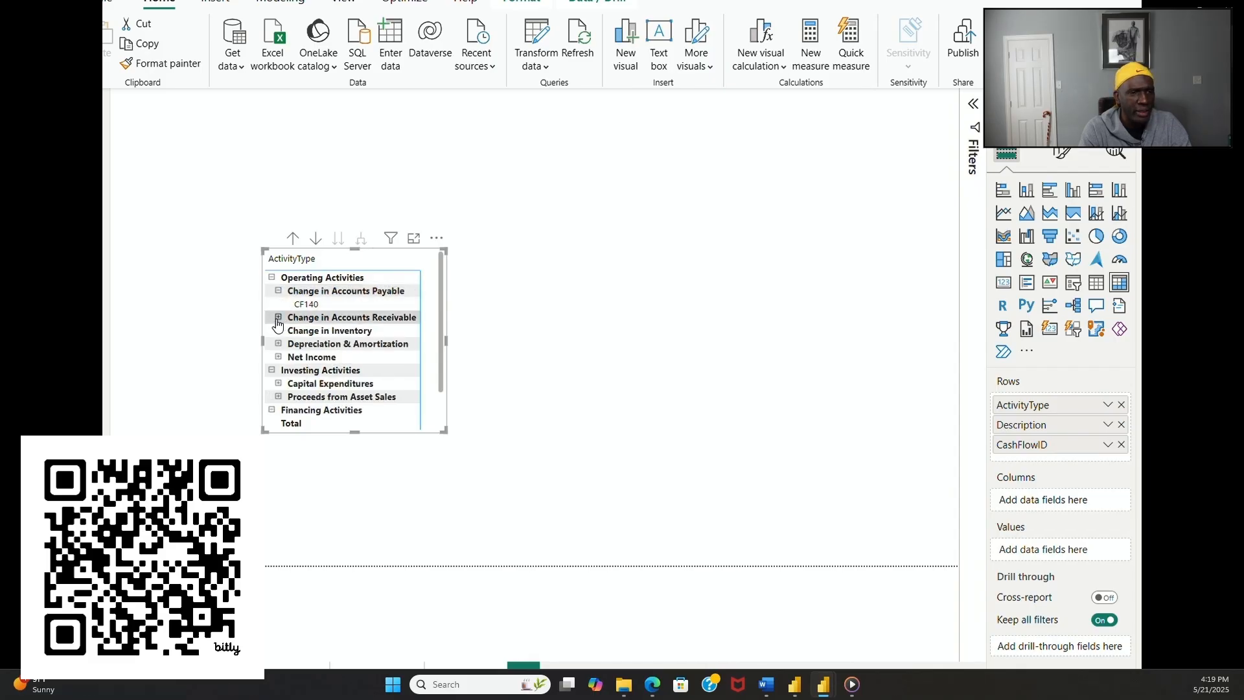
click(279, 317)
click(278, 343)
click(279, 370)
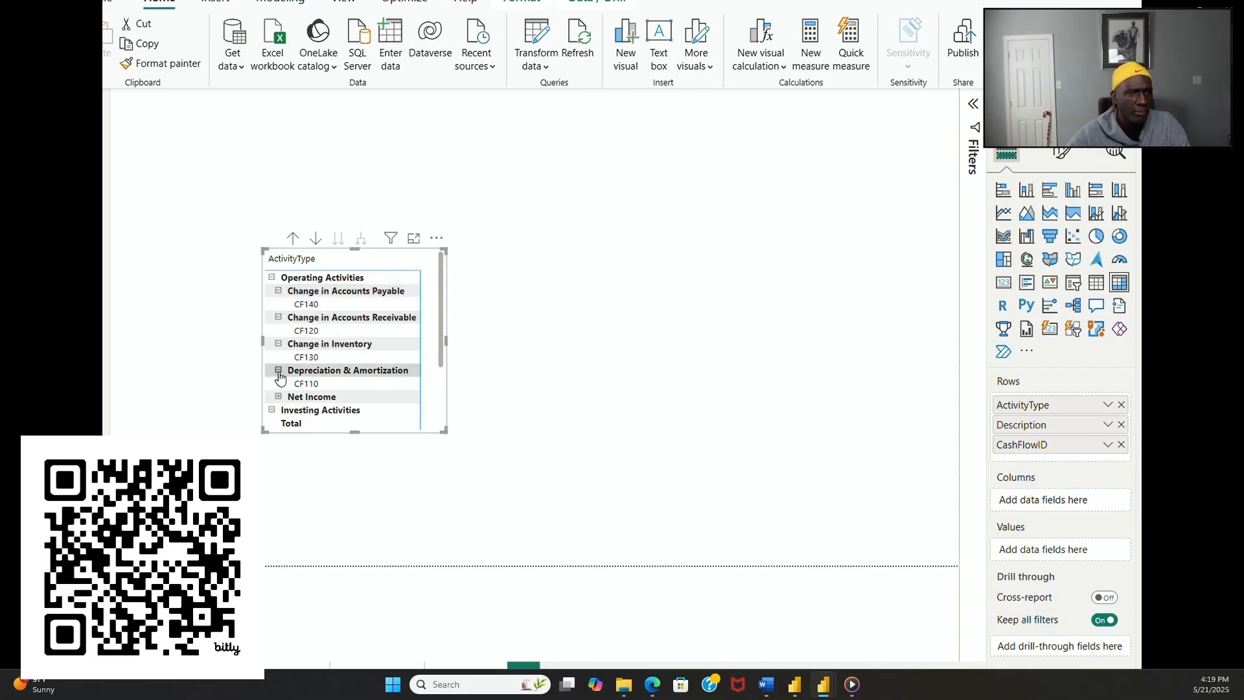
click(279, 397)
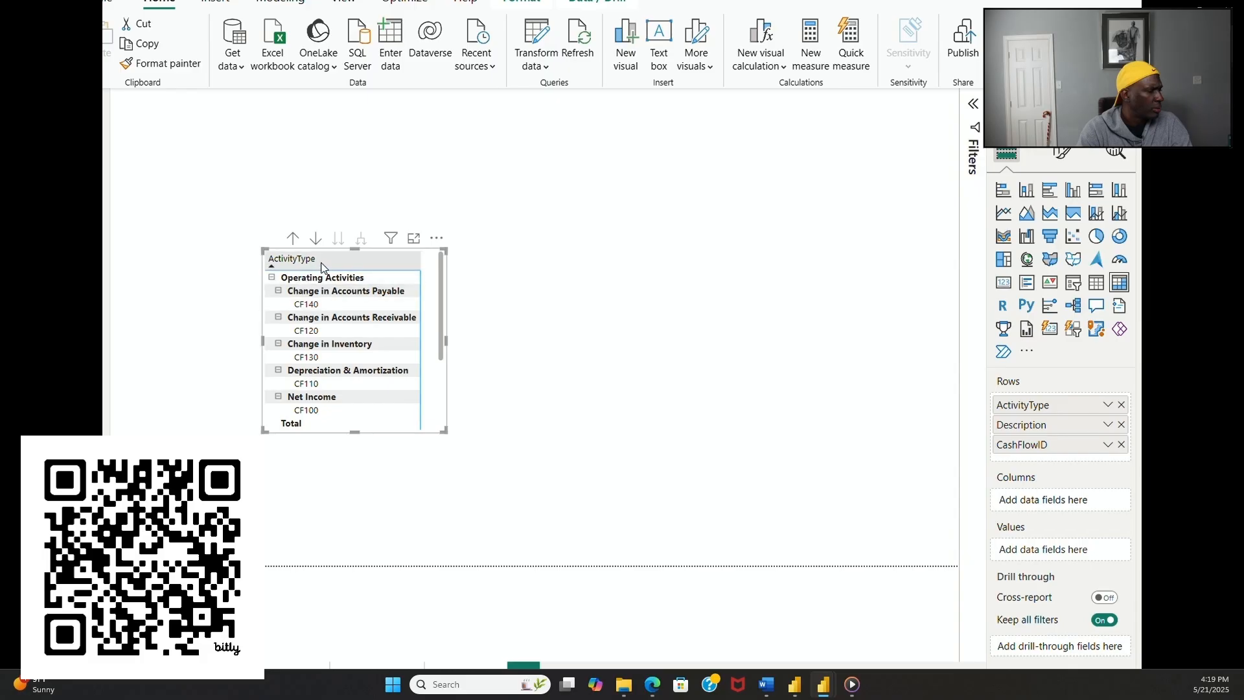
Step: Make the matrix taller and expand every description under Investing Activities and Financing Activities down to its cash flow ID
drag(354, 248, 361, 122)
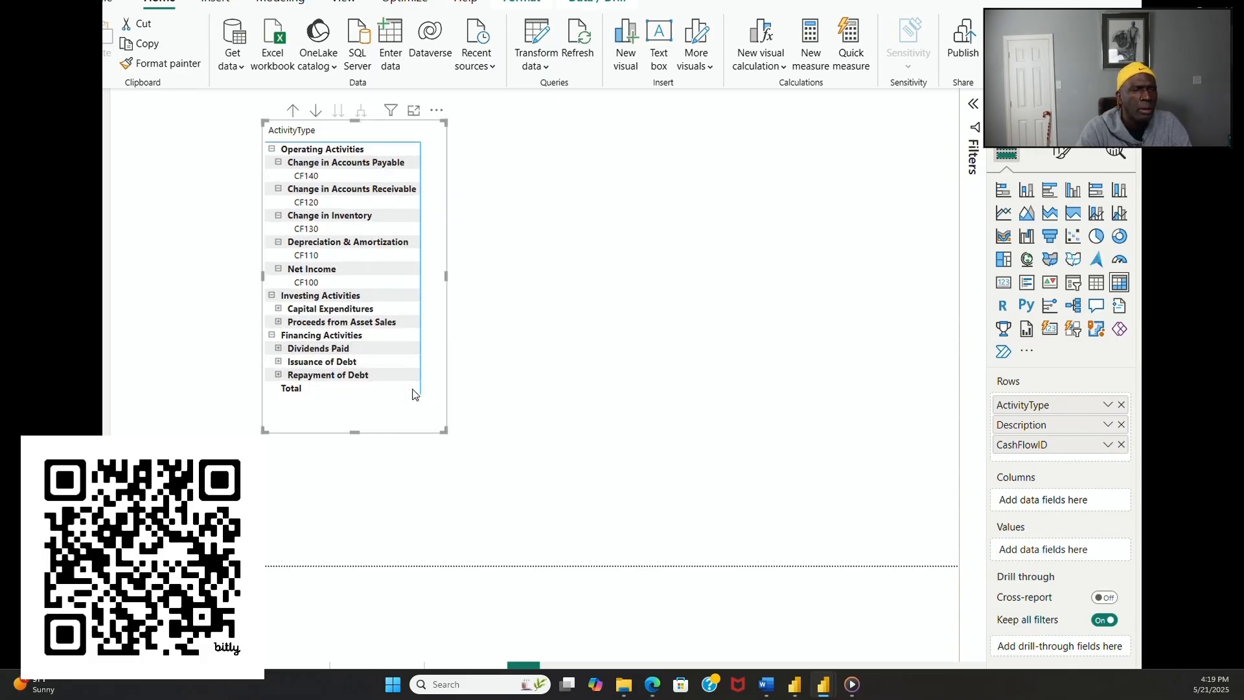
click(278, 309)
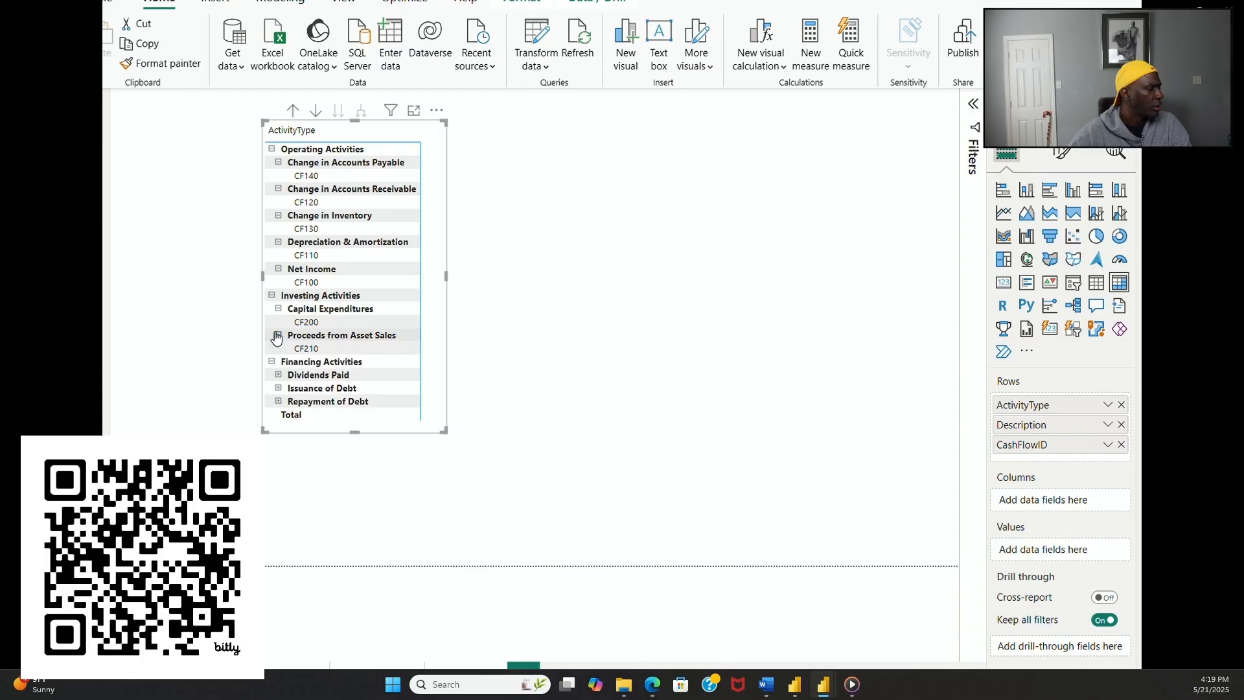
click(278, 335)
click(278, 374)
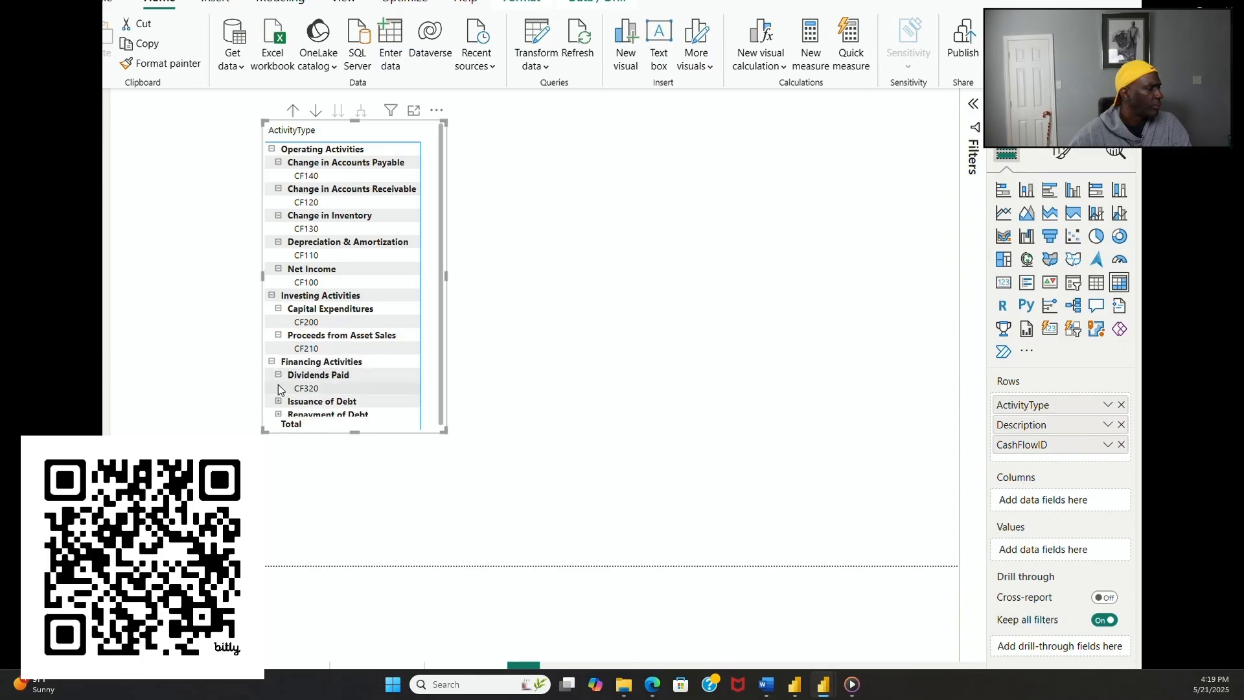
click(278, 401)
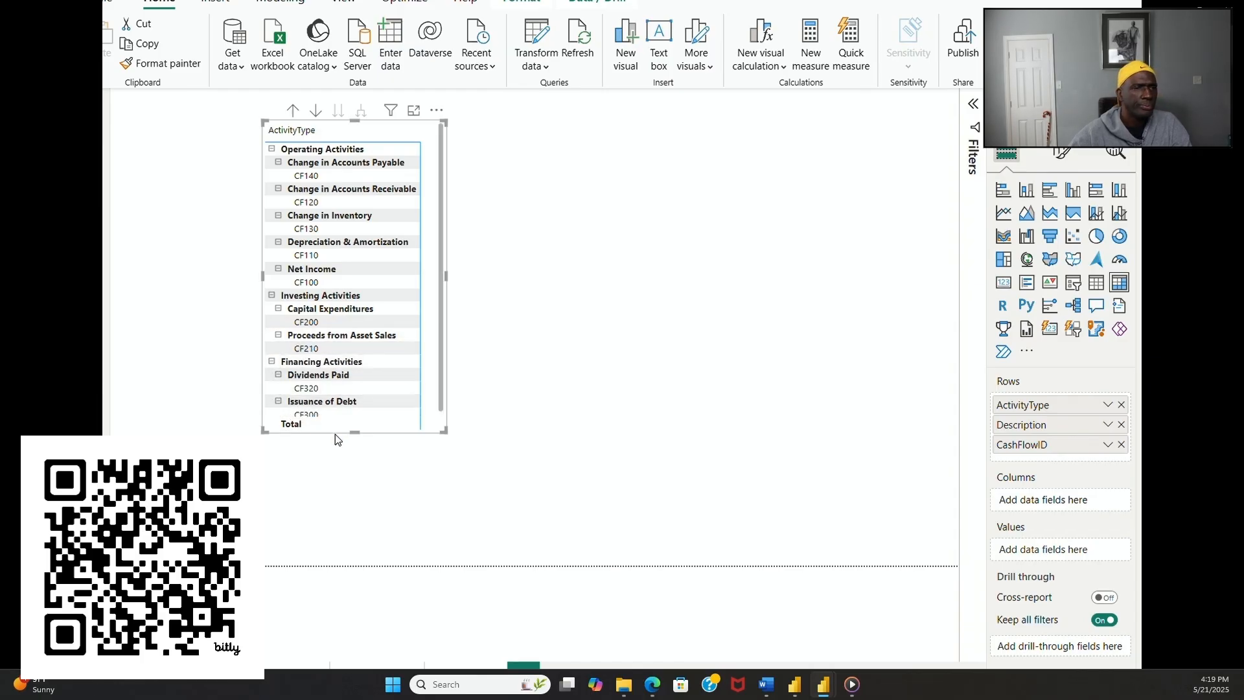
drag(354, 432, 356, 518)
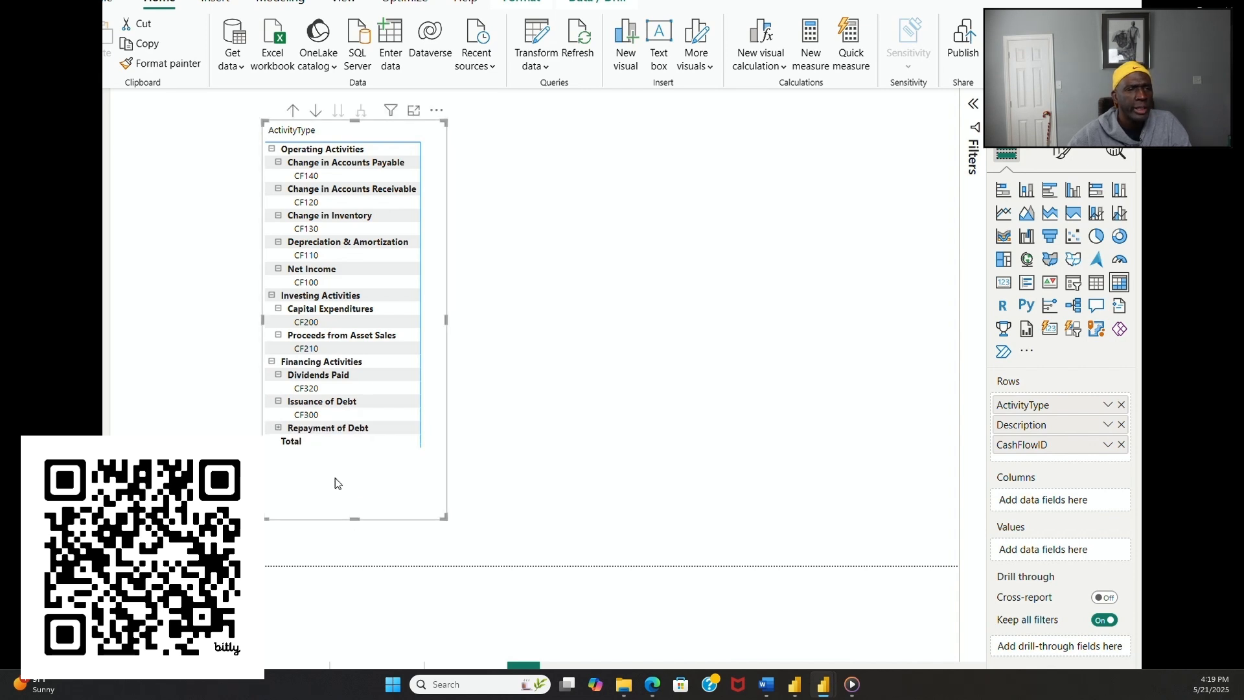
click(278, 428)
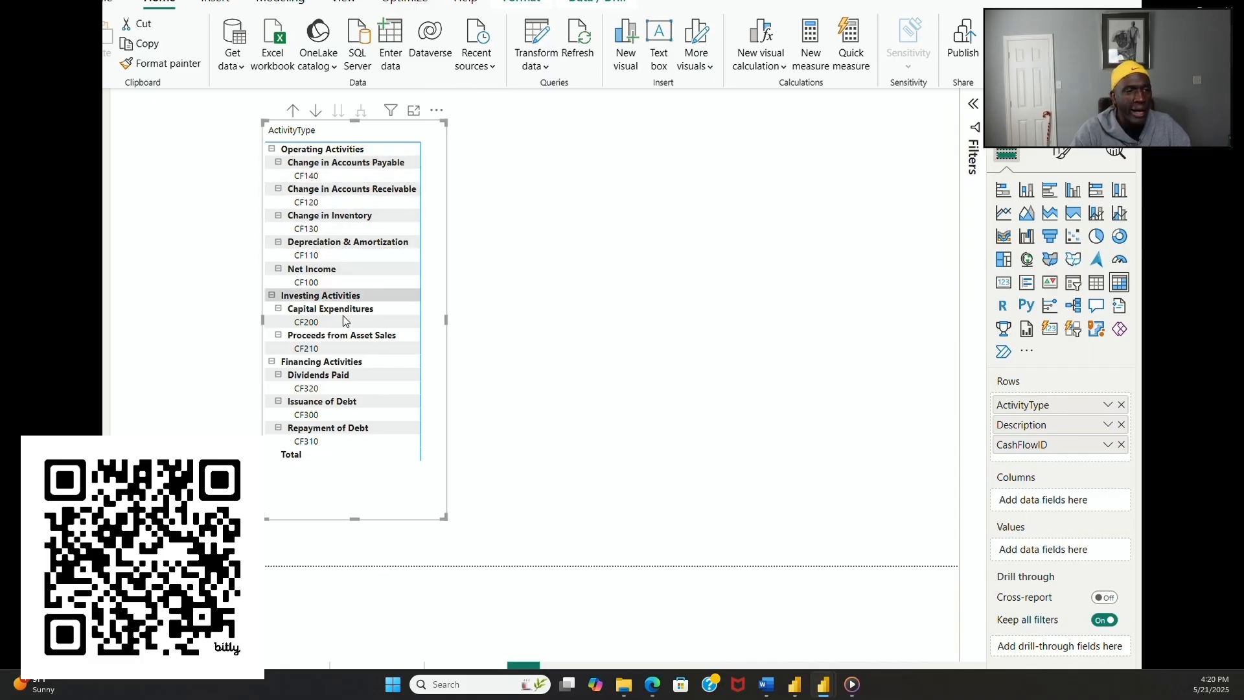
drag(355, 519, 358, 552)
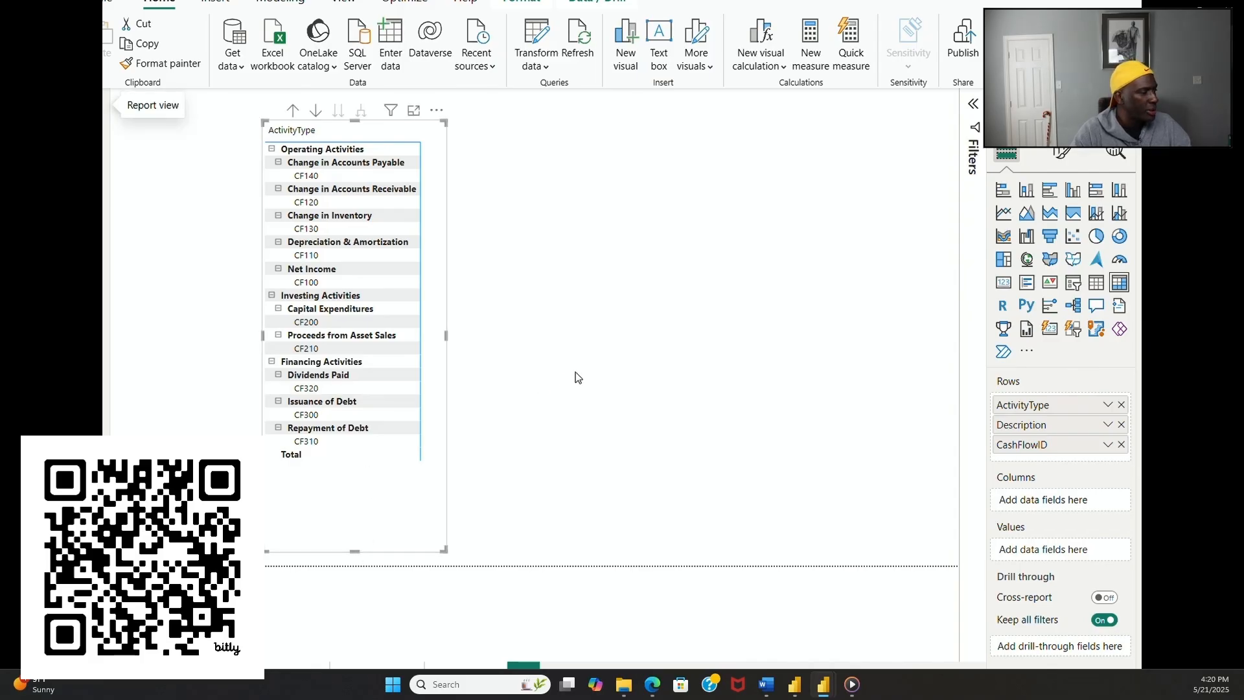
Step: Replace the matrix's Description and CashFlowID row levels with the order table's Description, followed by CashFlowID from statement_of_cash_flows
click(1121, 445)
click(1122, 425)
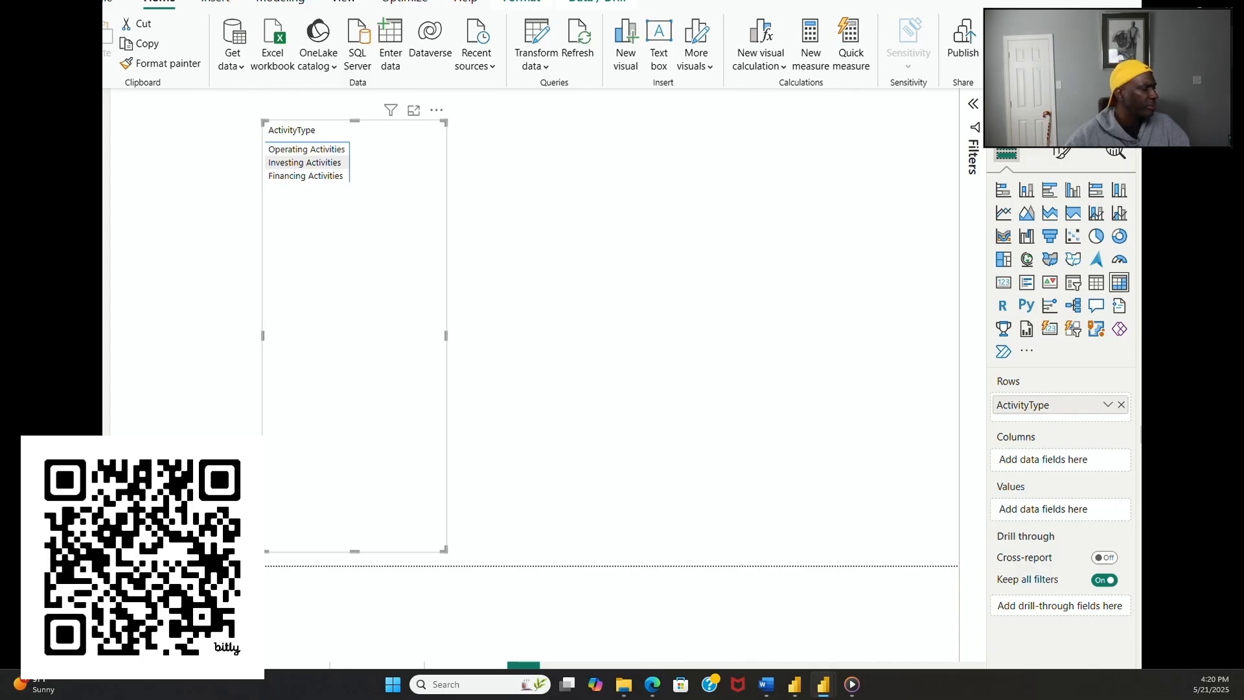
drag(1140, 425, 1099, 418)
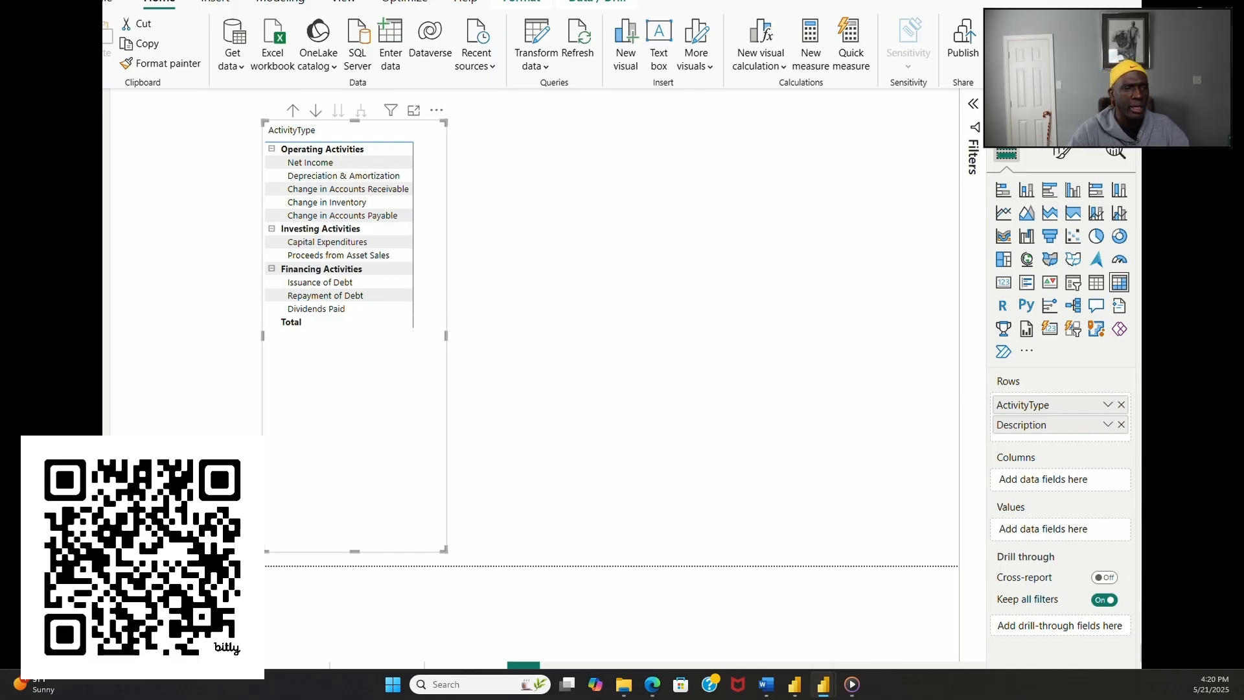
drag(1227, 592, 1078, 441)
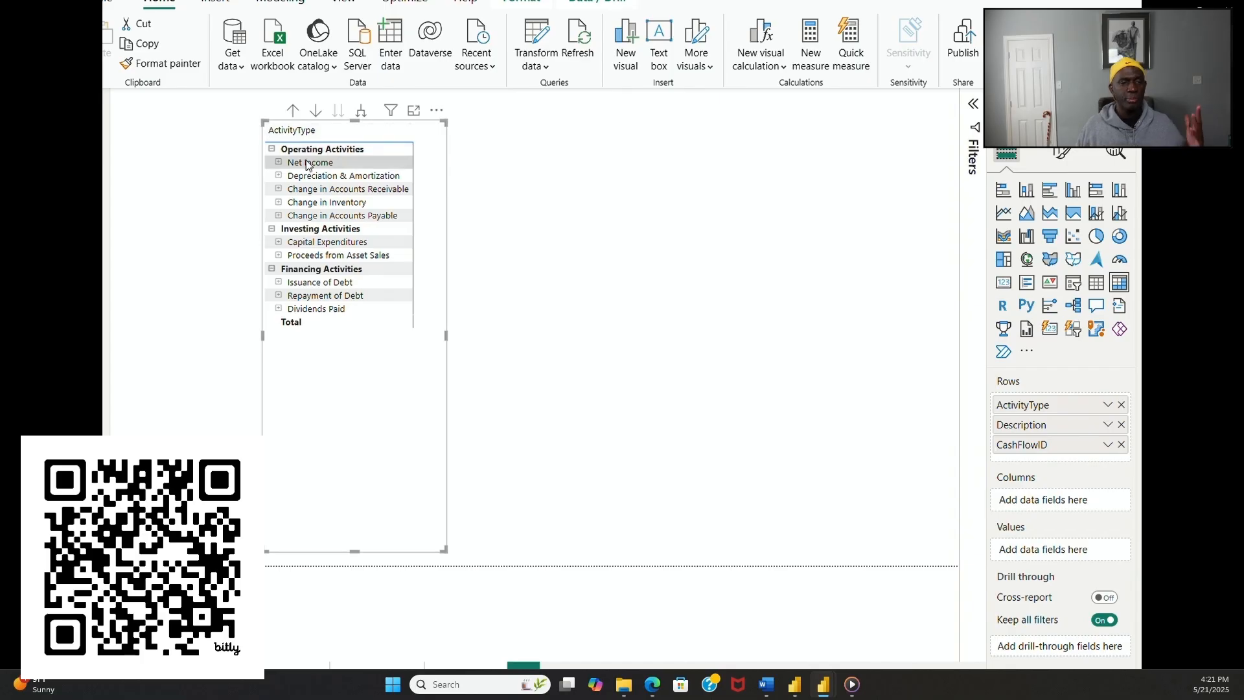
Step: Expand every description under Operating Activities, from Net Income to Change in Accounts Payable, down to its cash flow ID
click(279, 163)
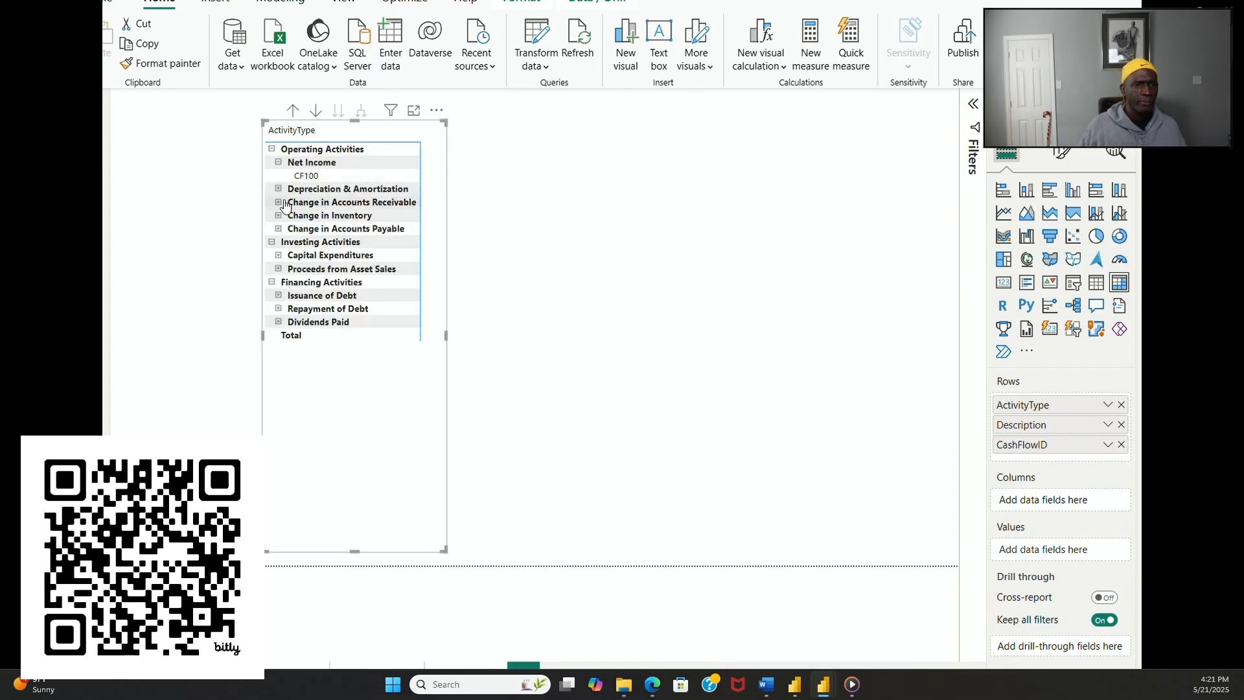
click(278, 189)
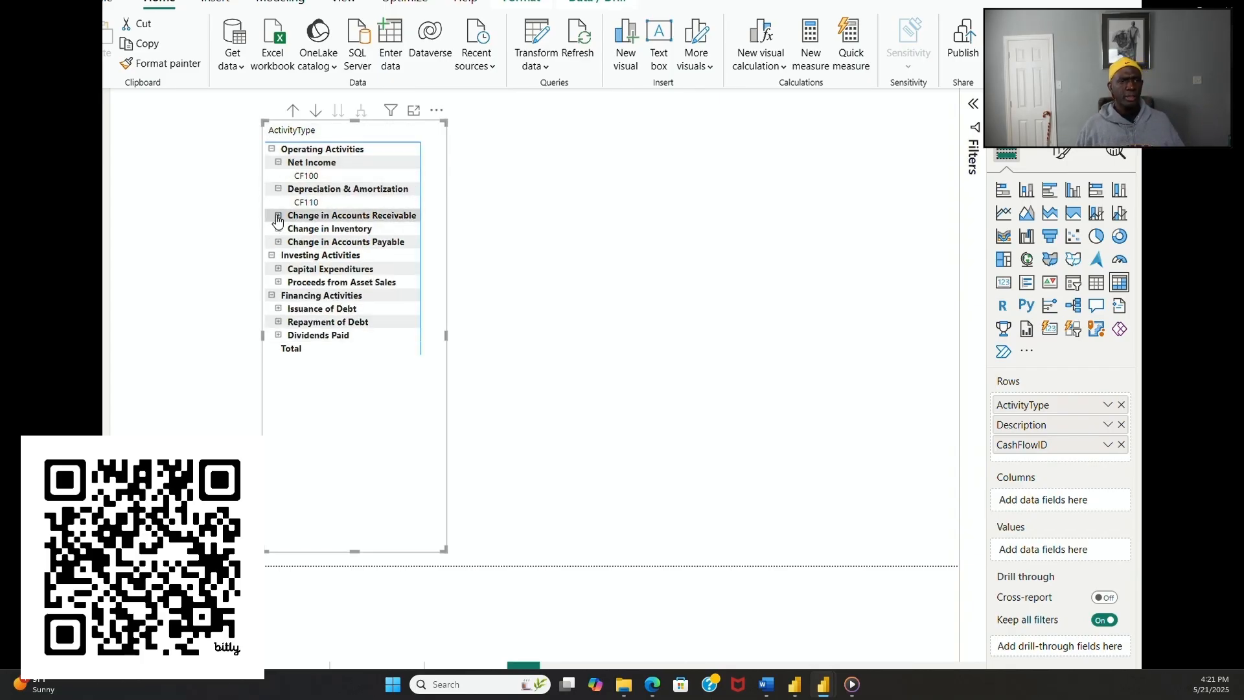
click(278, 216)
click(279, 241)
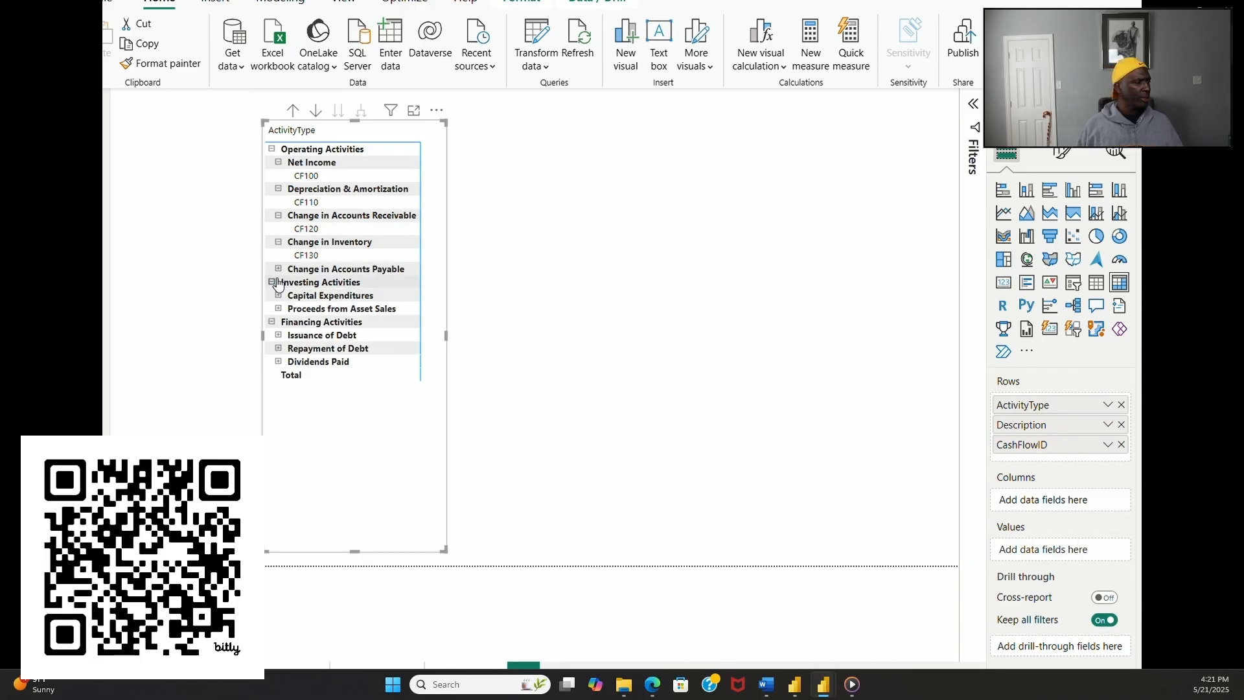
click(279, 269)
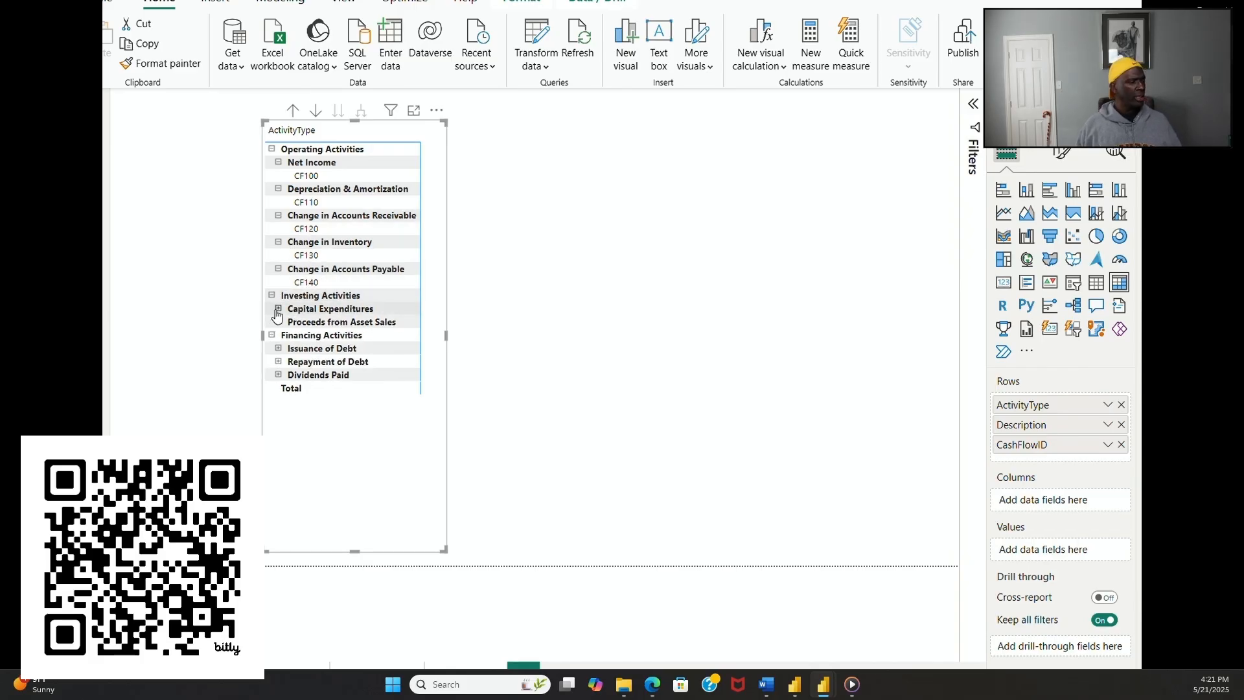
Step: Expand the Investing Activities and Financing Activities descriptions, from Capital Expenditures to Dividends Paid, down to their cash flow IDs
click(278, 308)
click(279, 335)
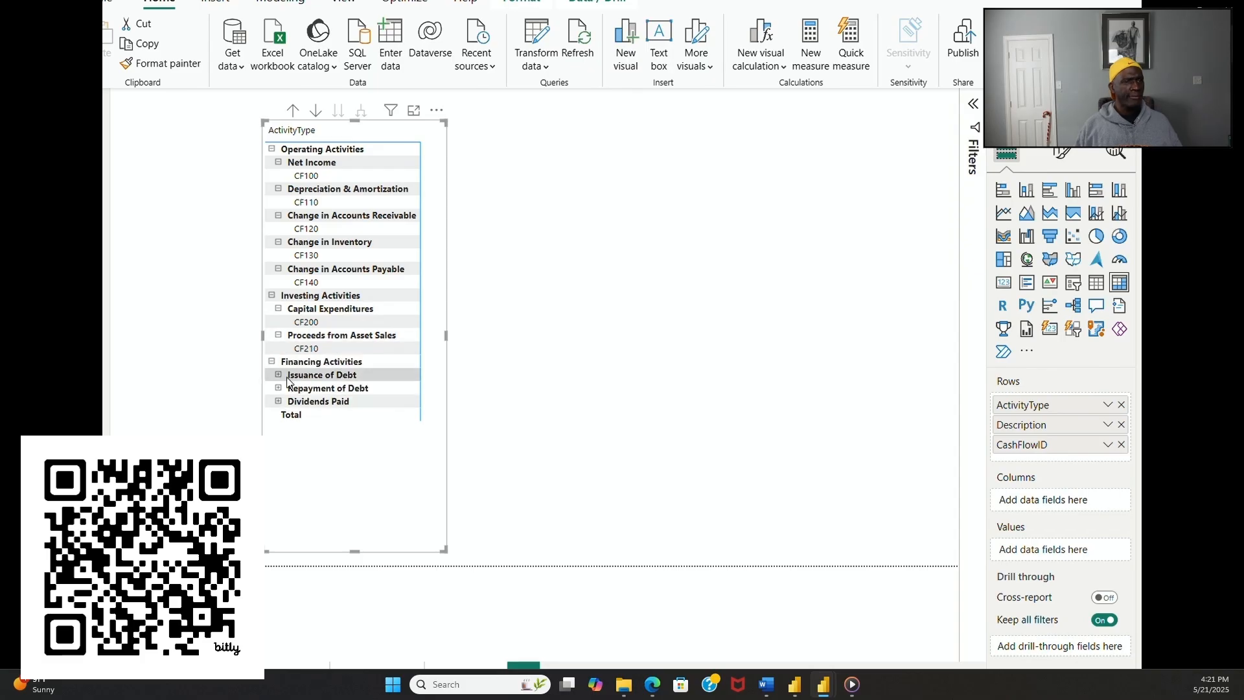
click(278, 375)
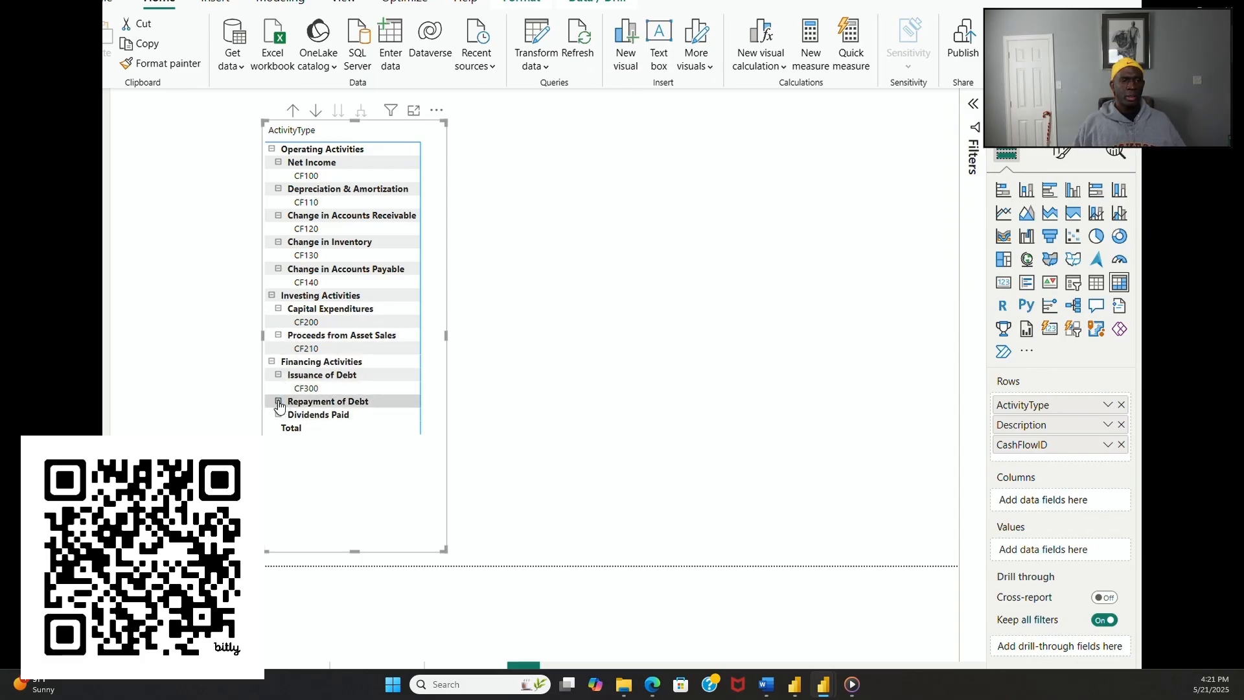
click(279, 402)
click(278, 428)
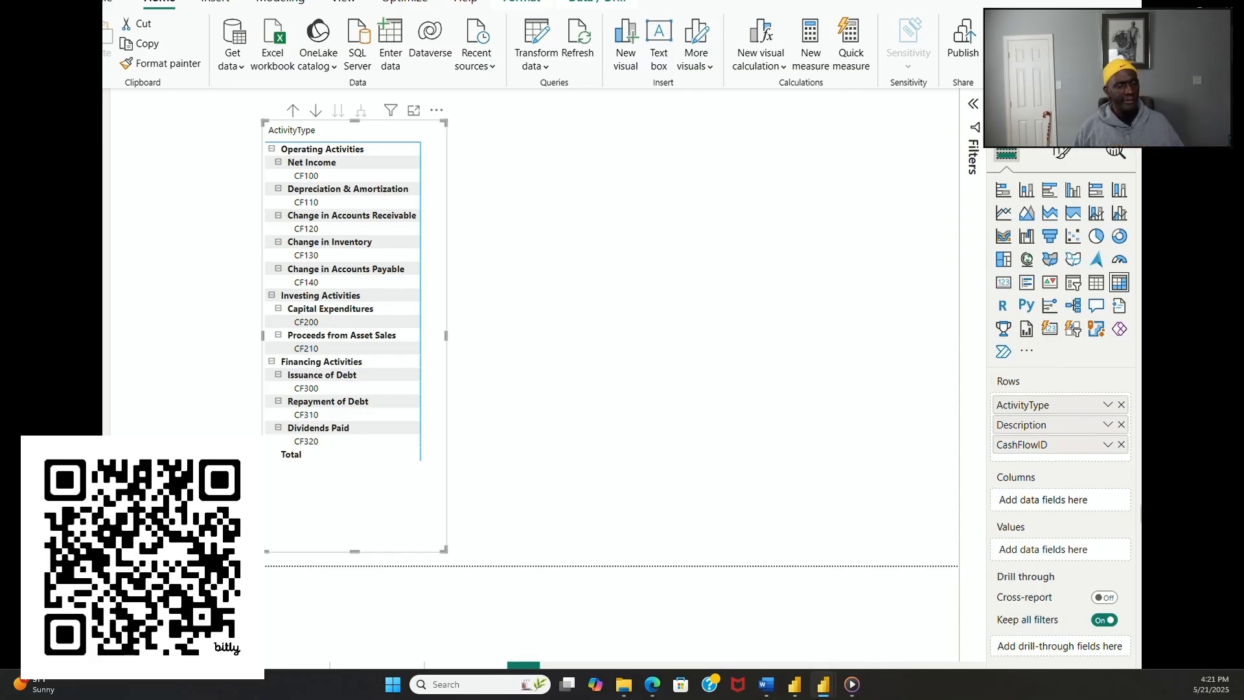
Step: Add Amount as the summed value of the cash flow matrix and widen the matrix to fit the new column
drag(1138, 573, 1051, 550)
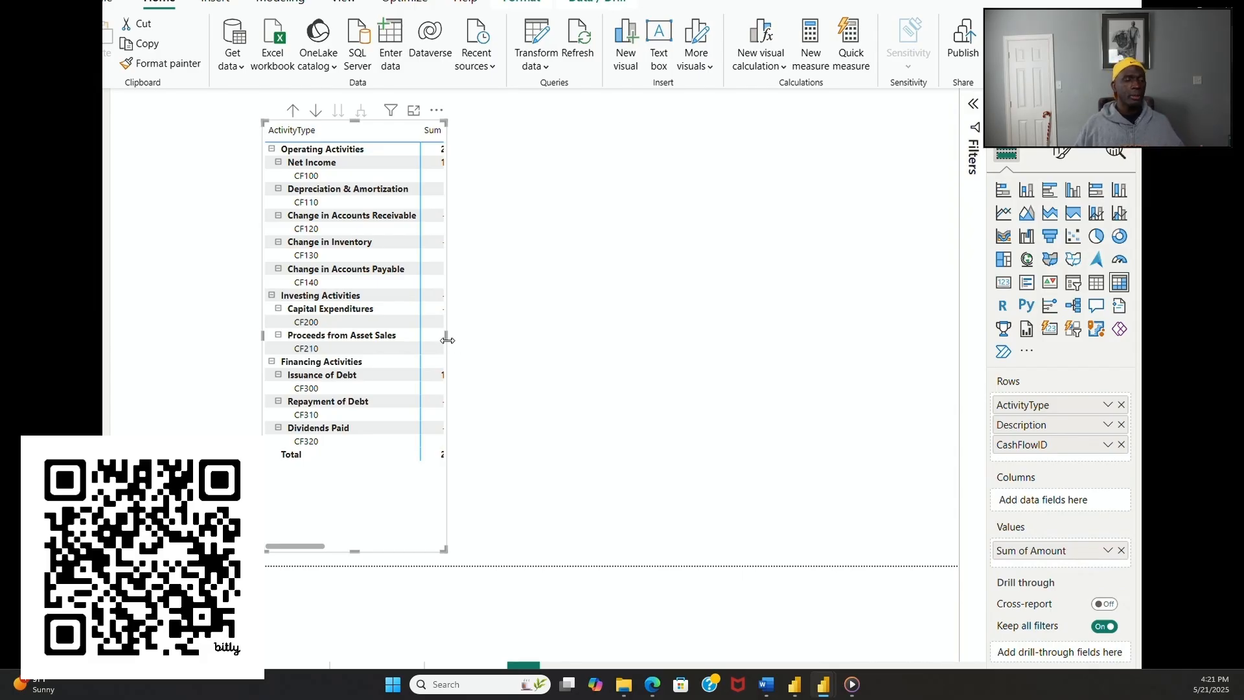
drag(455, 343, 550, 357)
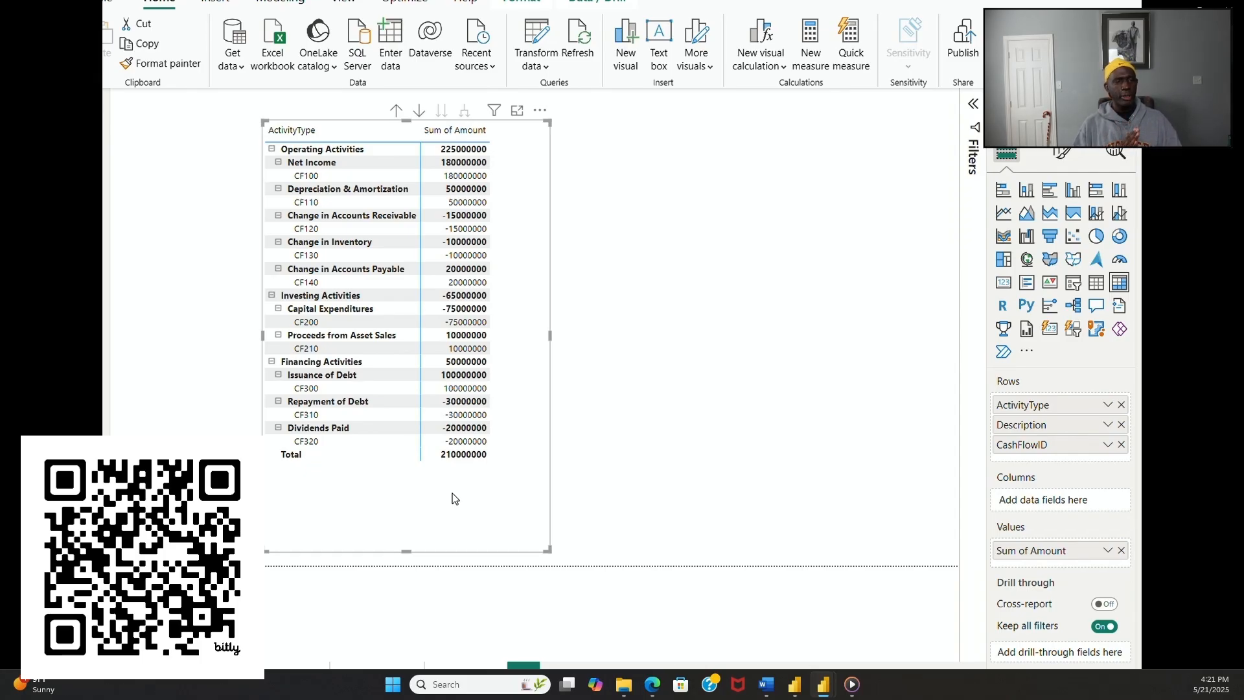
click(407, 555)
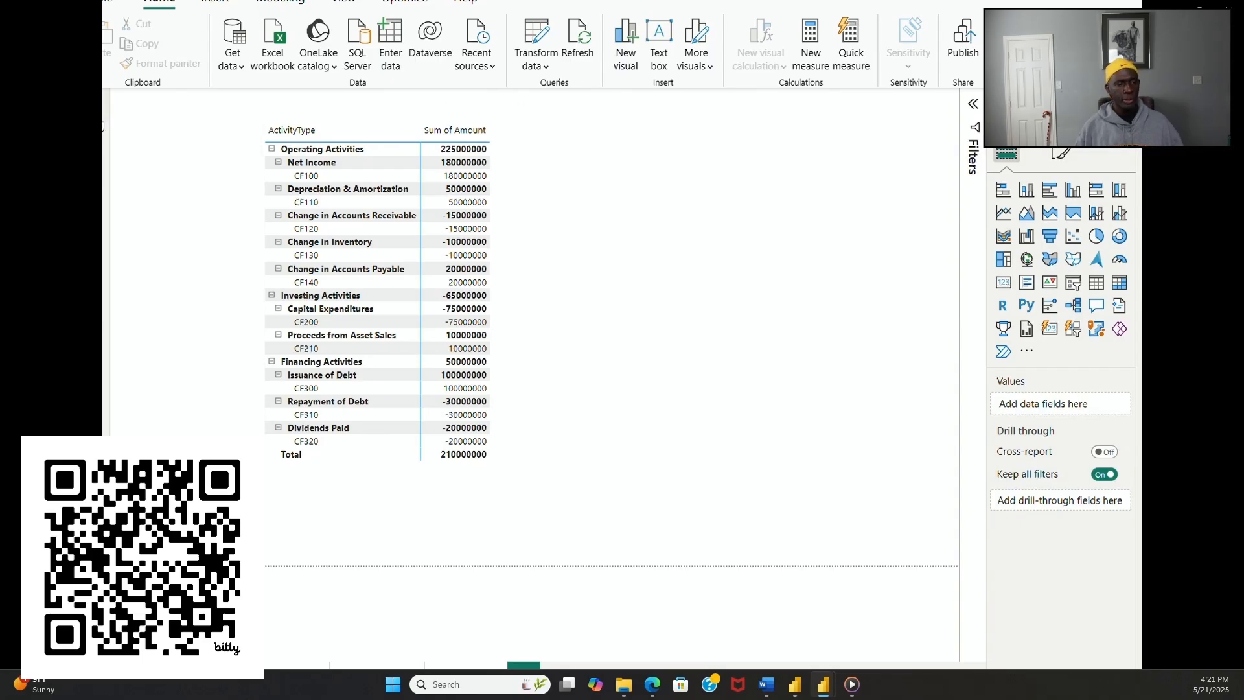
Step: Open the data of the statement_of_cash_flows table and go to its Amount column
click(93, 146)
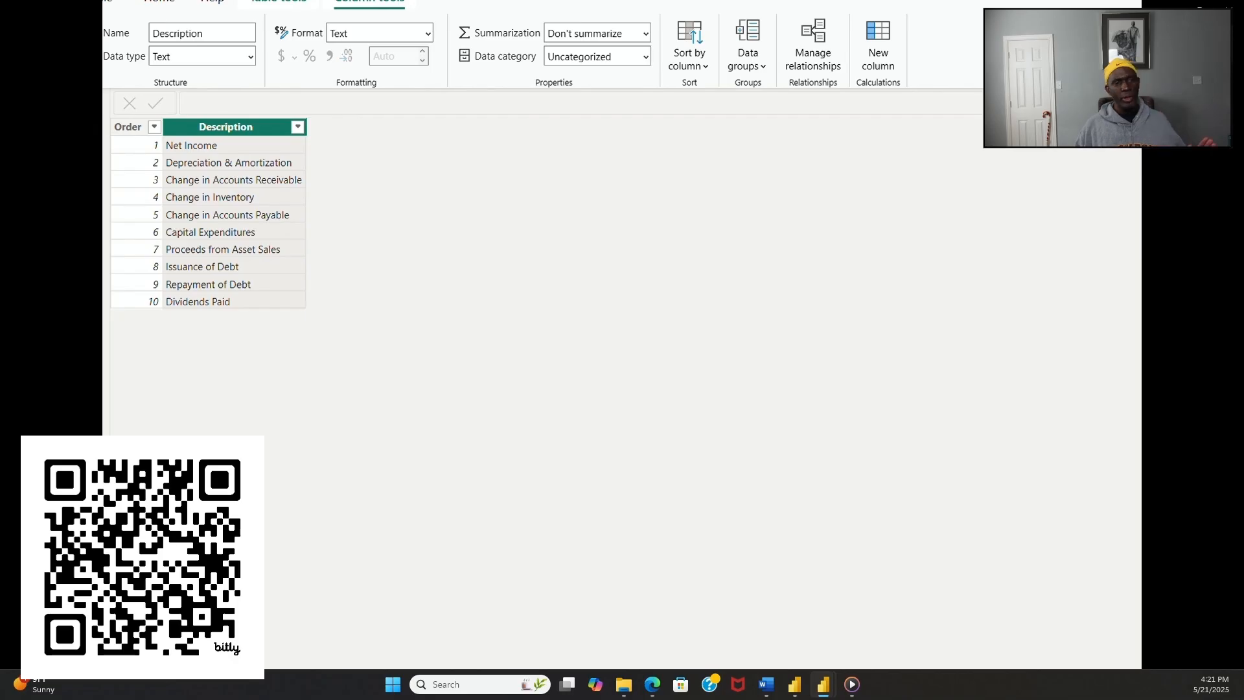
click(1187, 401)
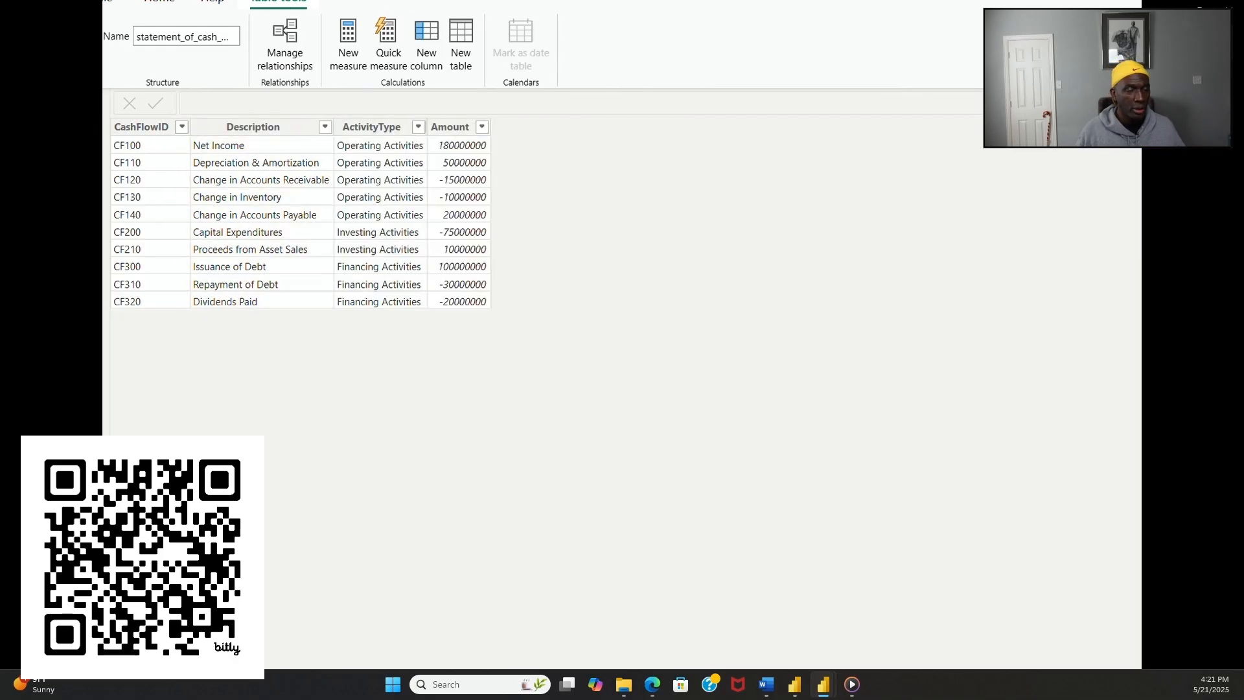
click(464, 139)
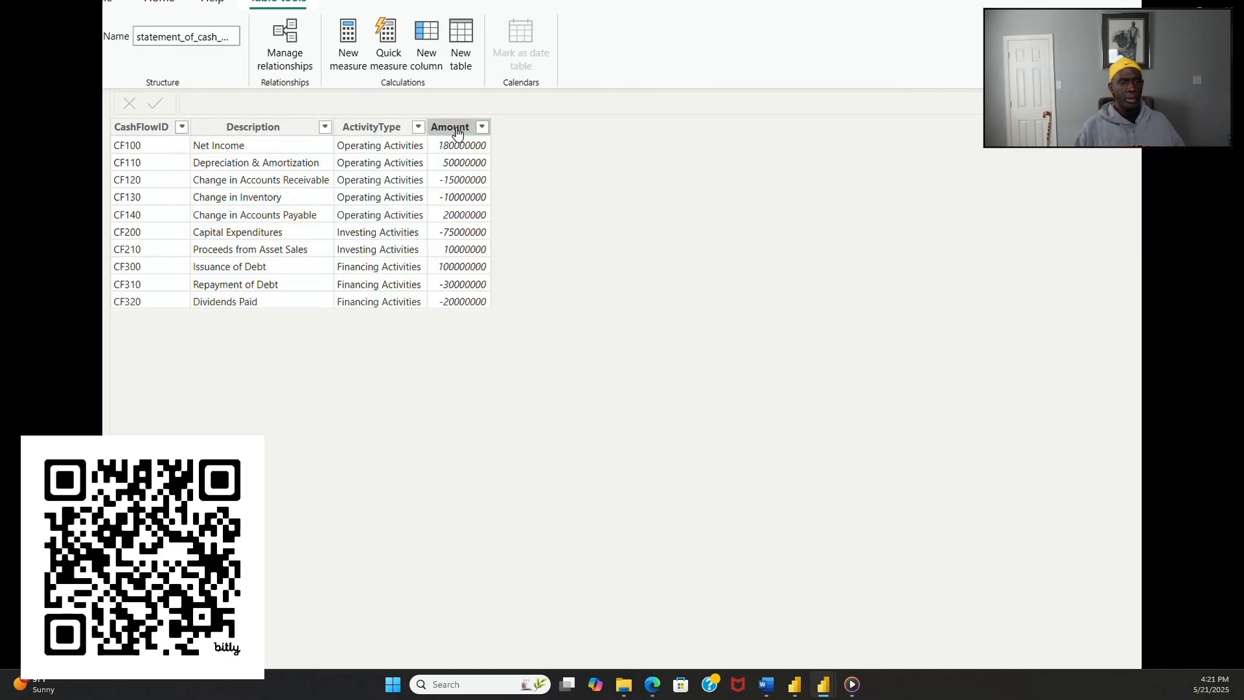
Step: Format the balance sheet's Amount column with thousands separators
mouse_move(469, 521)
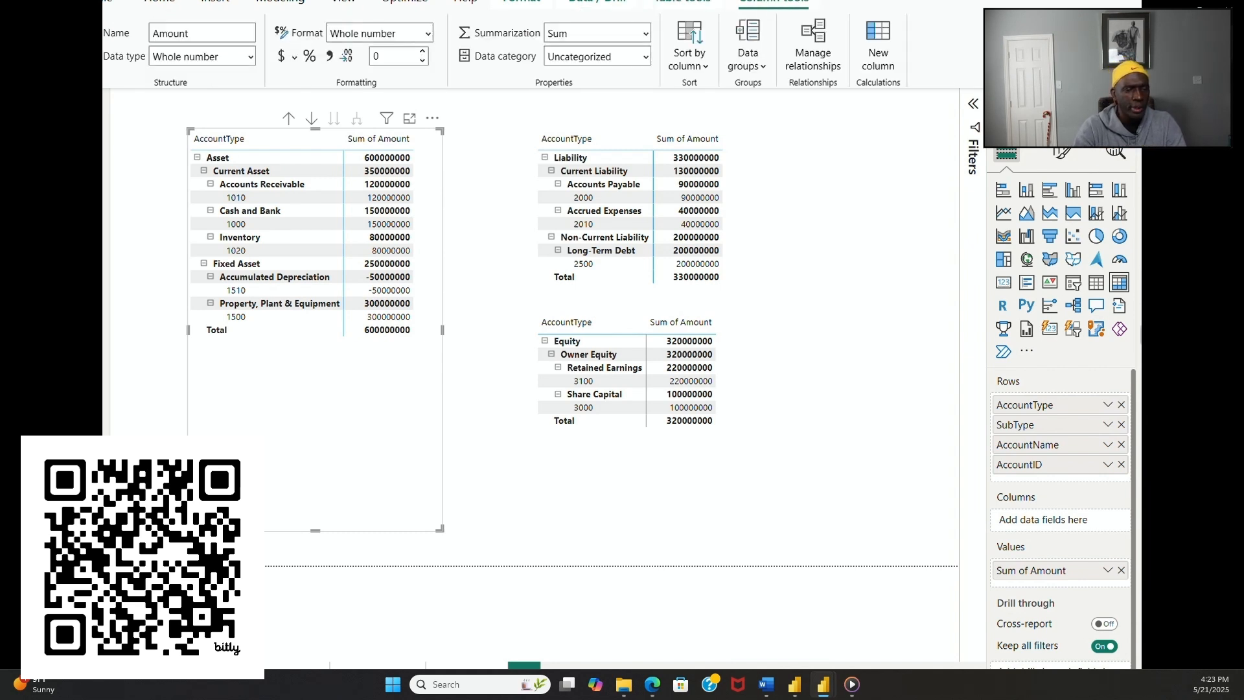
click(330, 57)
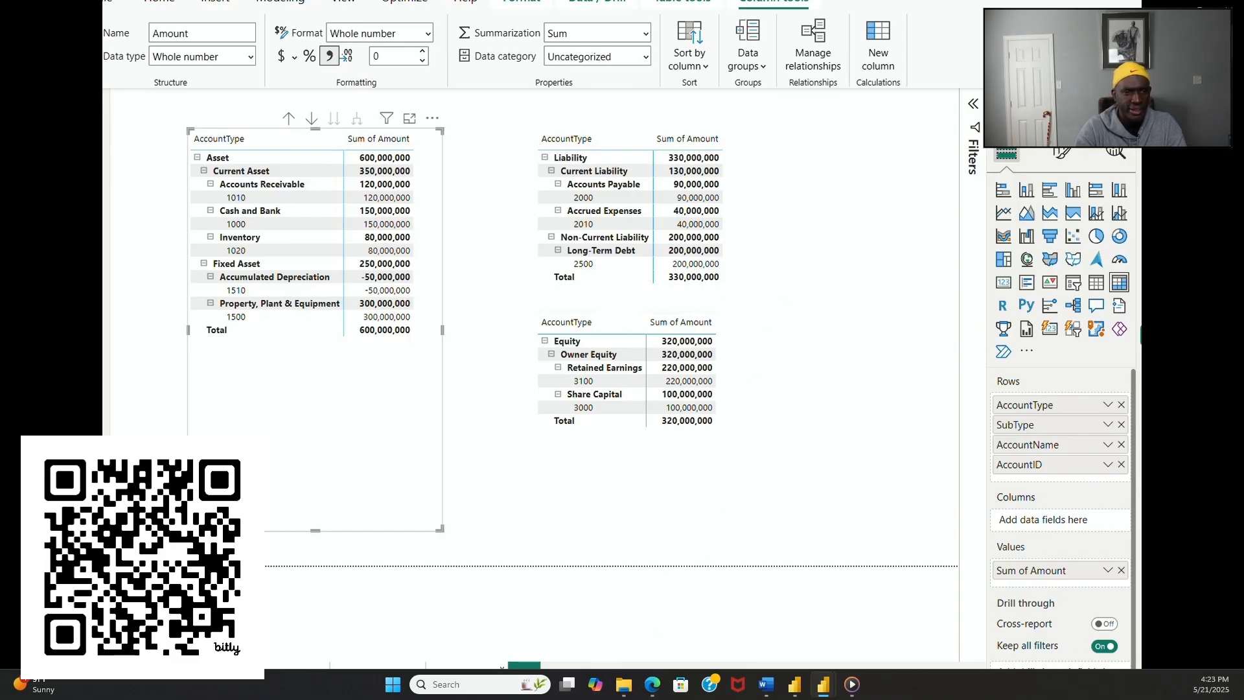
Step: Switch to the profit and loss page and set the nike_background image as its canvas background
click(466, 667)
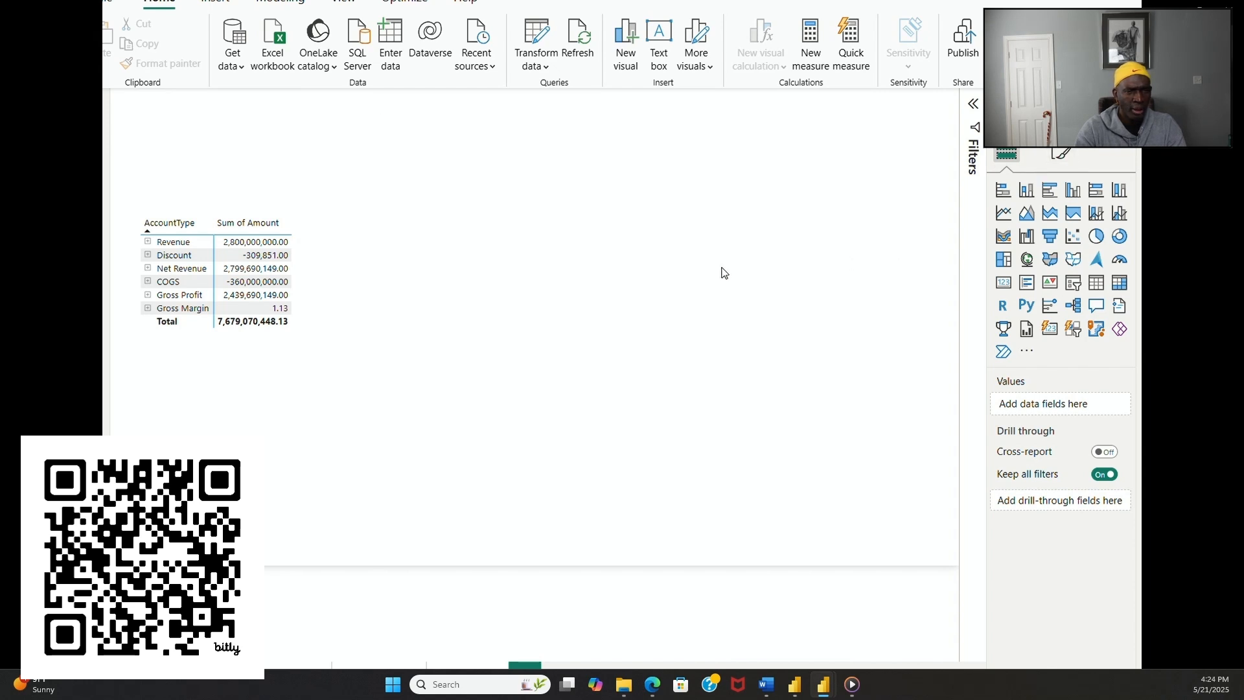
click(1062, 154)
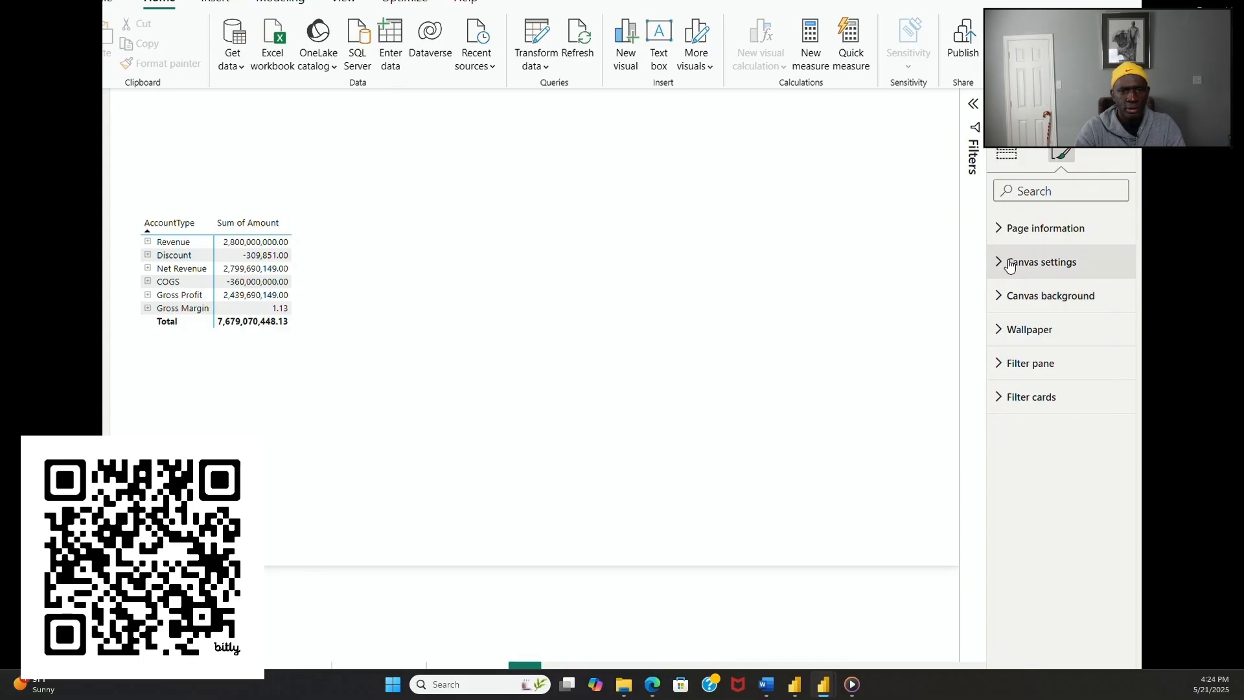
click(1003, 295)
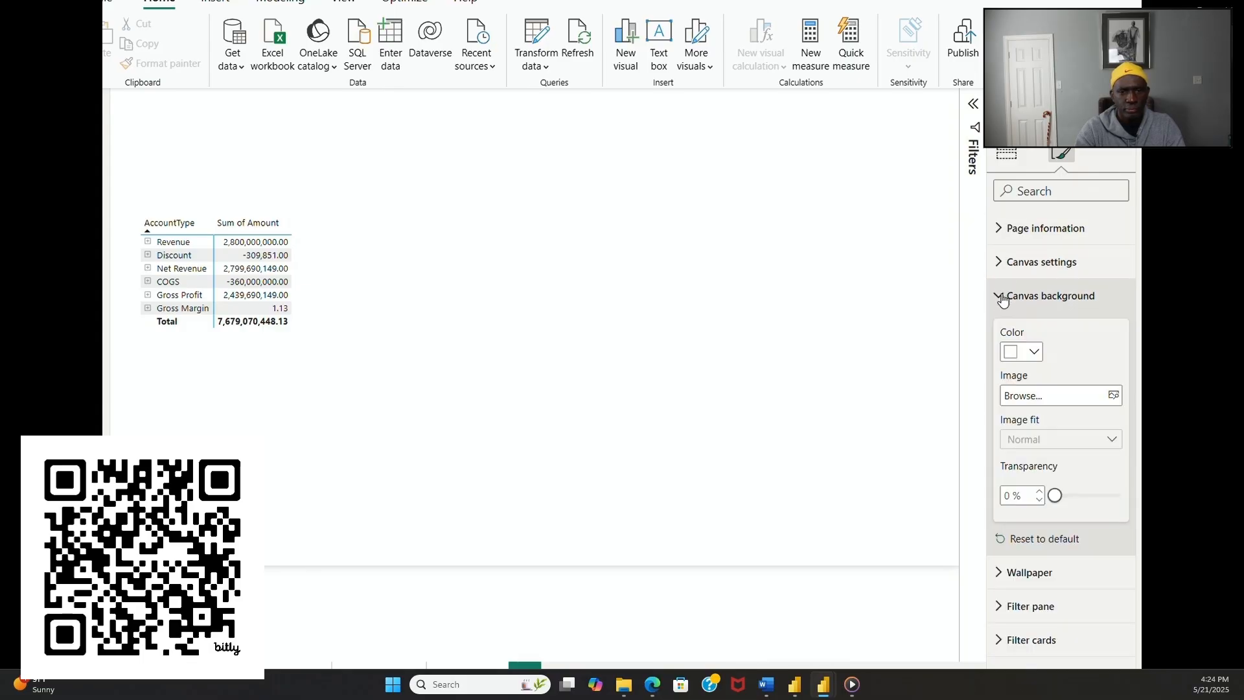
click(1113, 396)
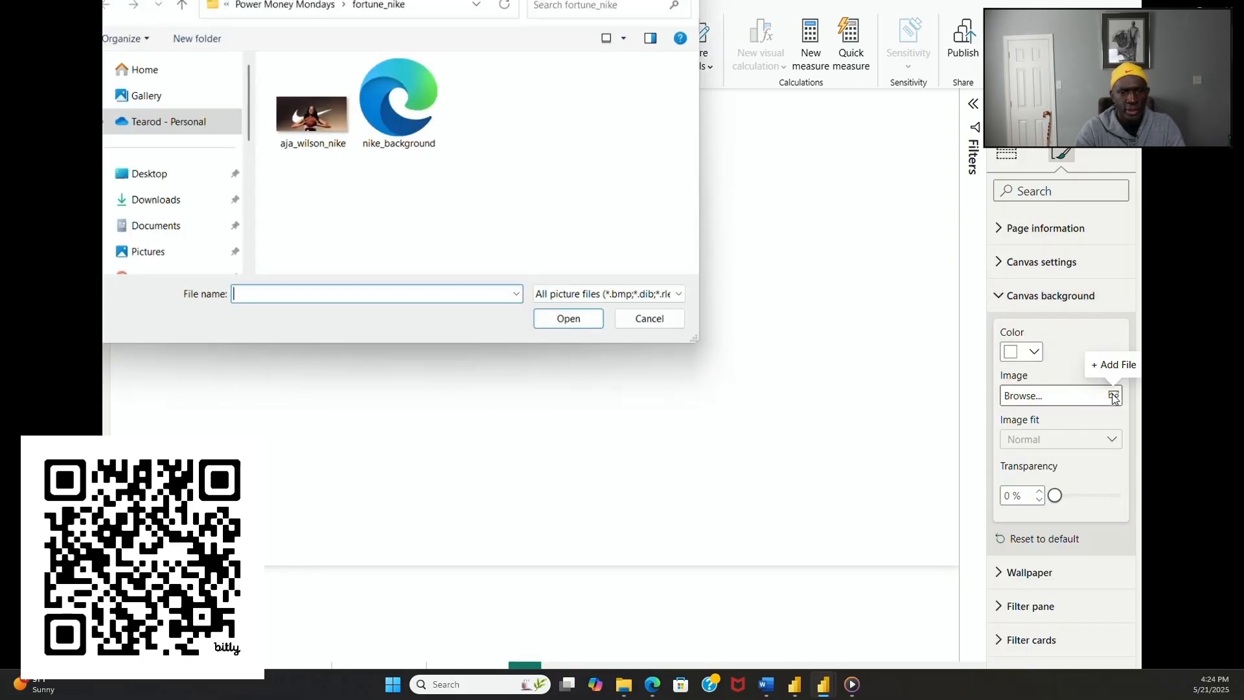
click(327, 127)
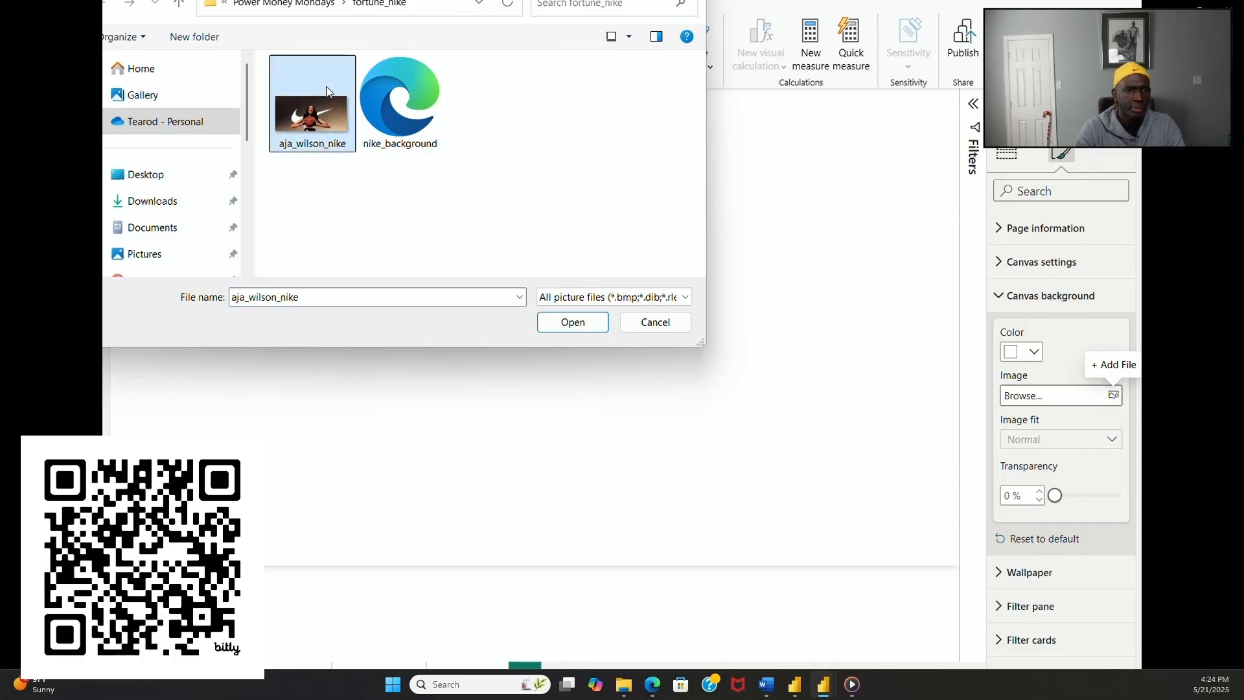
double_click(404, 91)
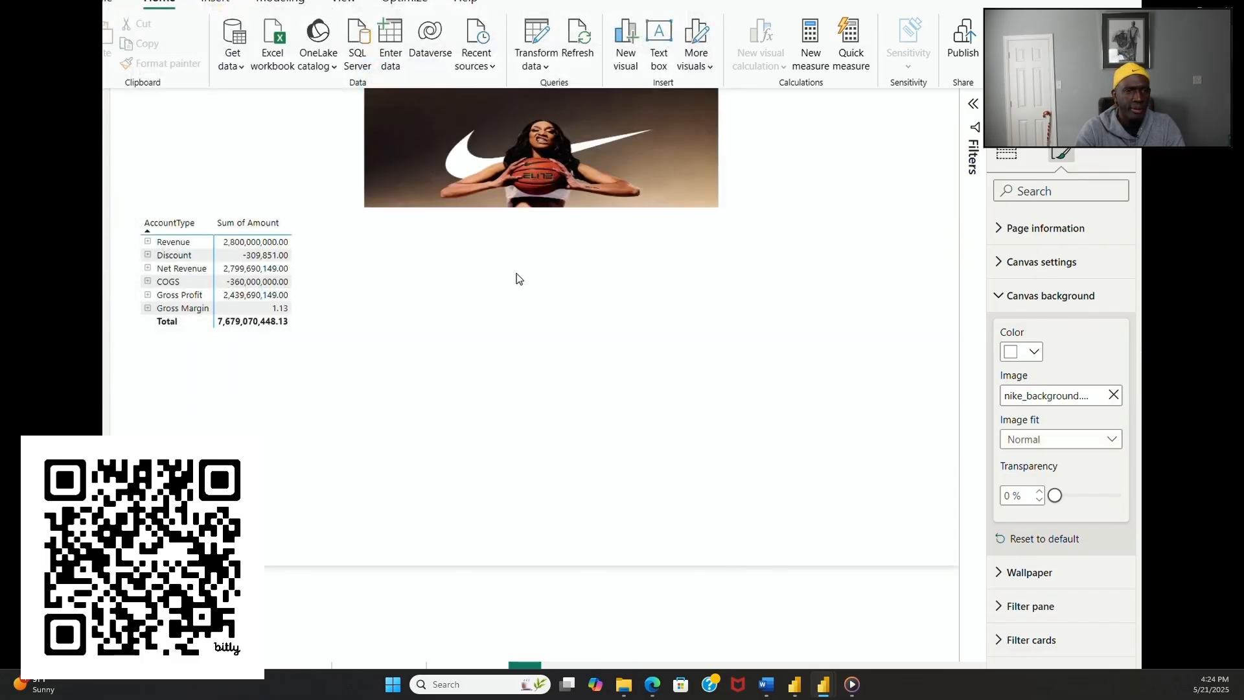
click(799, 469)
Step: Widen the profit and loss matrix and expand its Revenue, Discount and COGS rows to account names
click(336, 255)
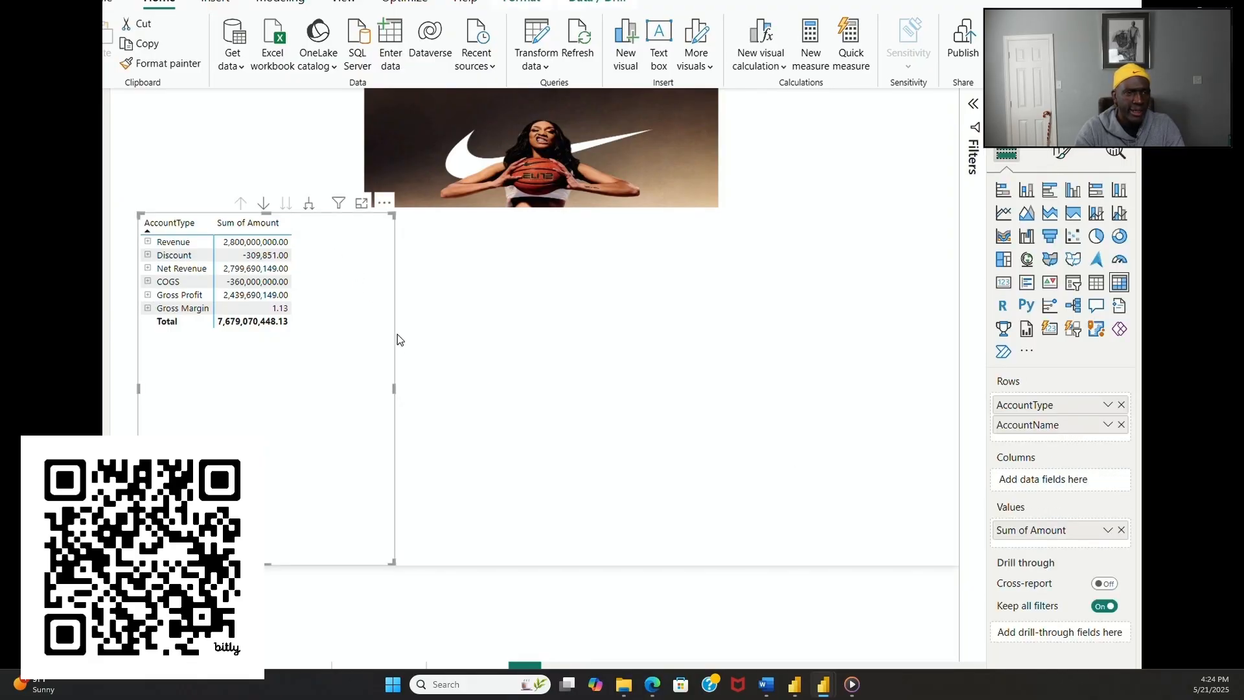
drag(395, 386, 586, 413)
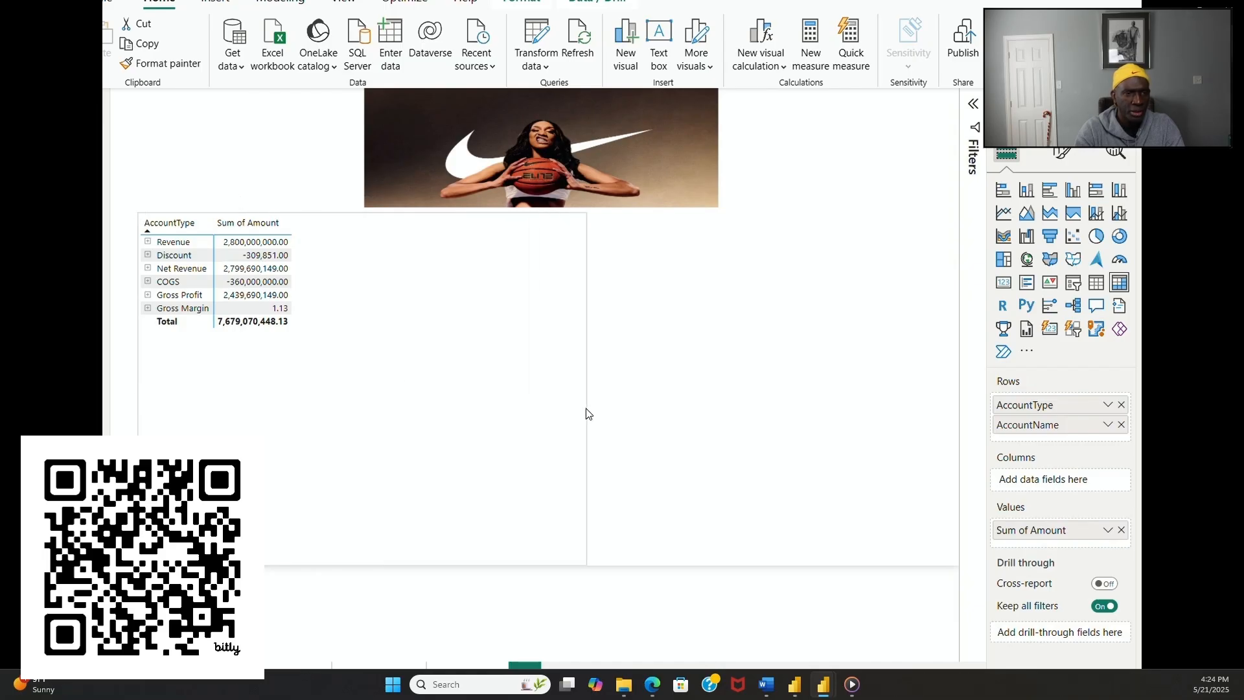
click(148, 241)
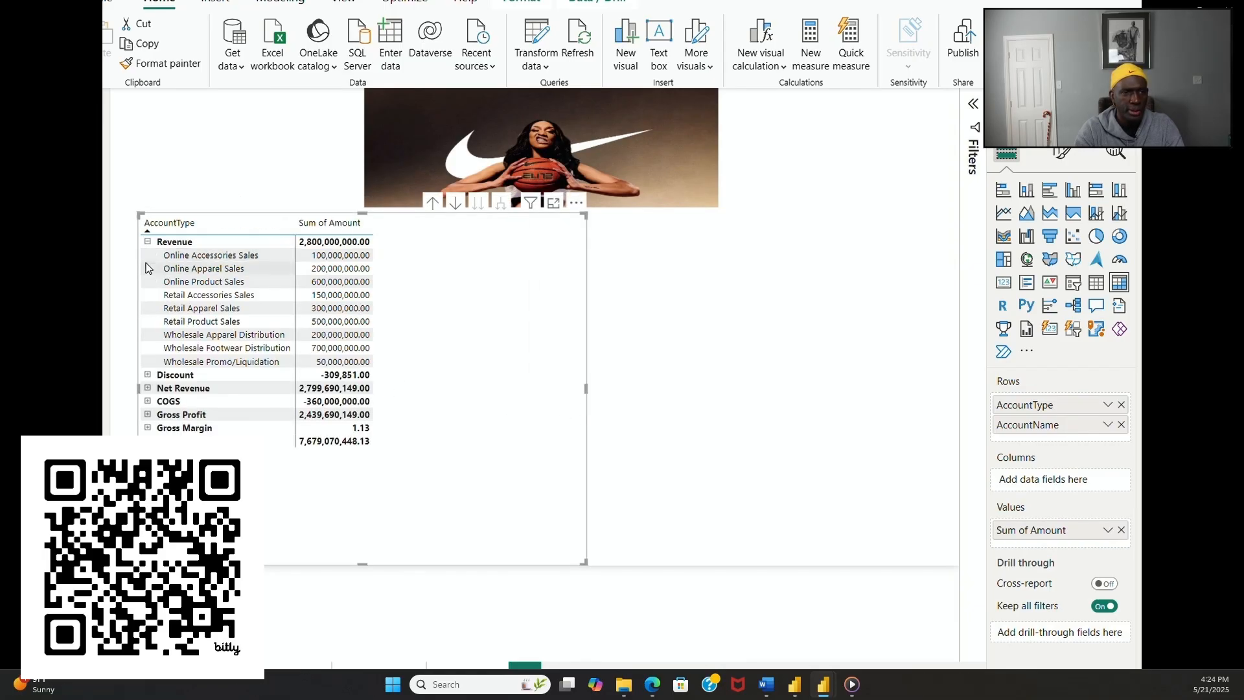
click(148, 375)
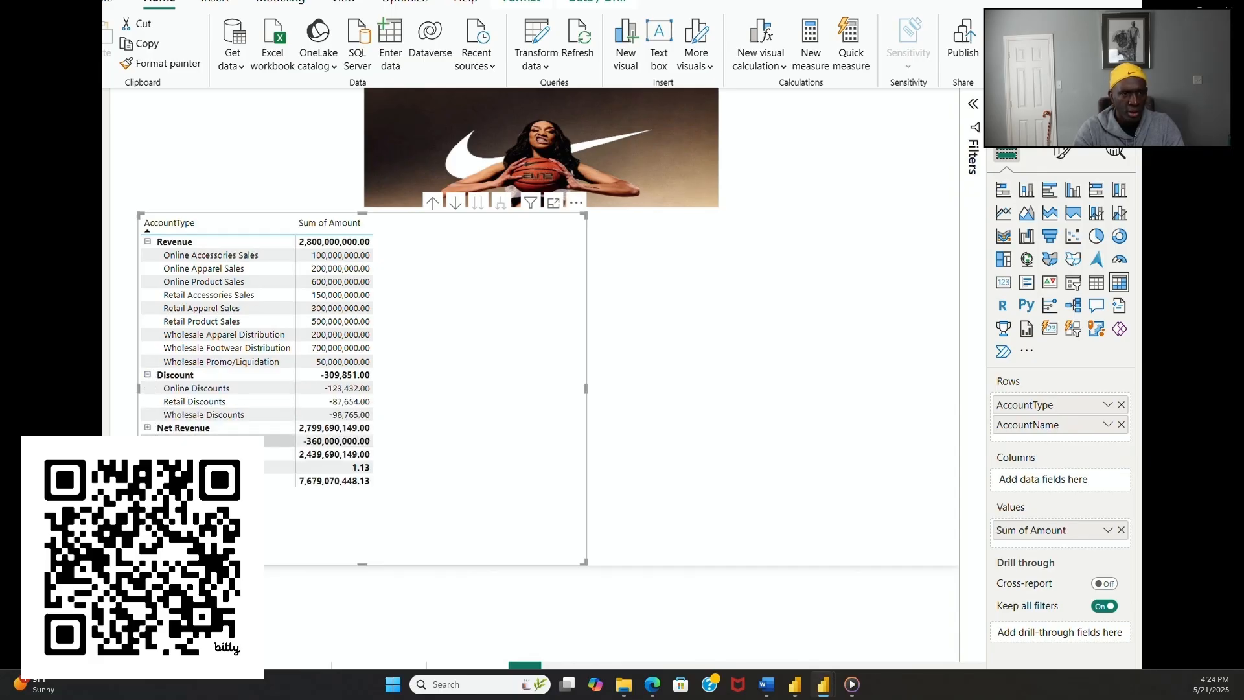
click(148, 440)
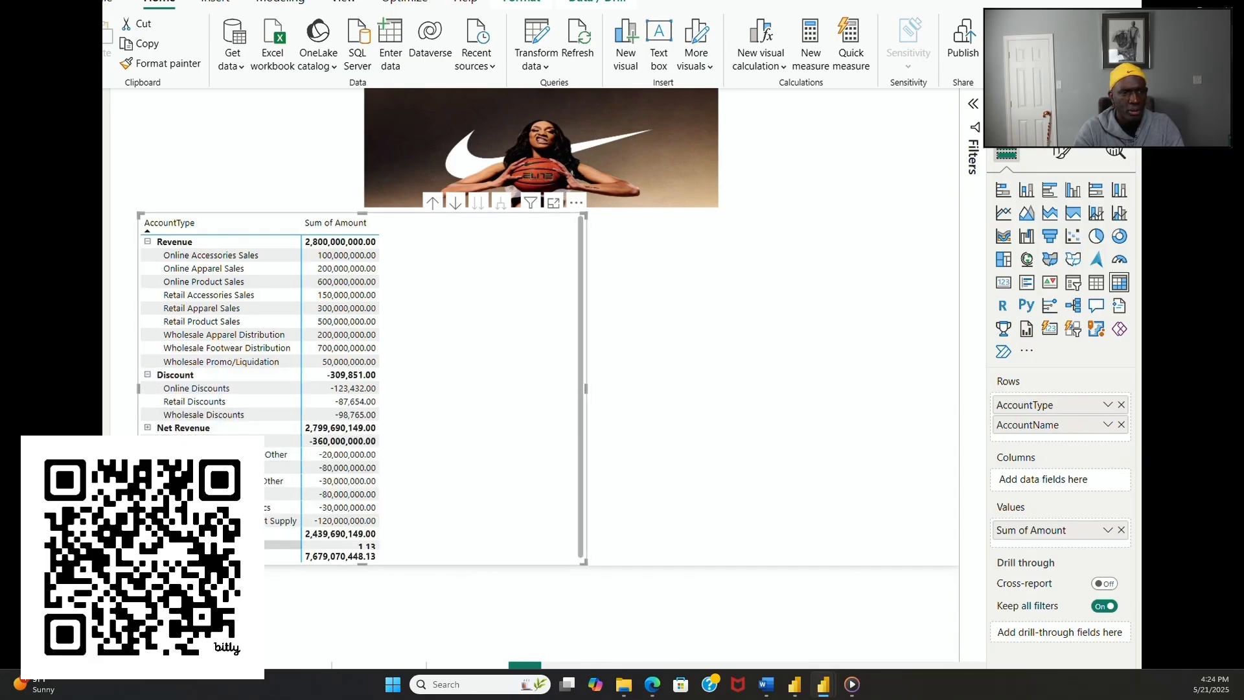
Step: Move the profit and loss matrix to the middle of the page and extend its upper edge over the background image
click(750, 357)
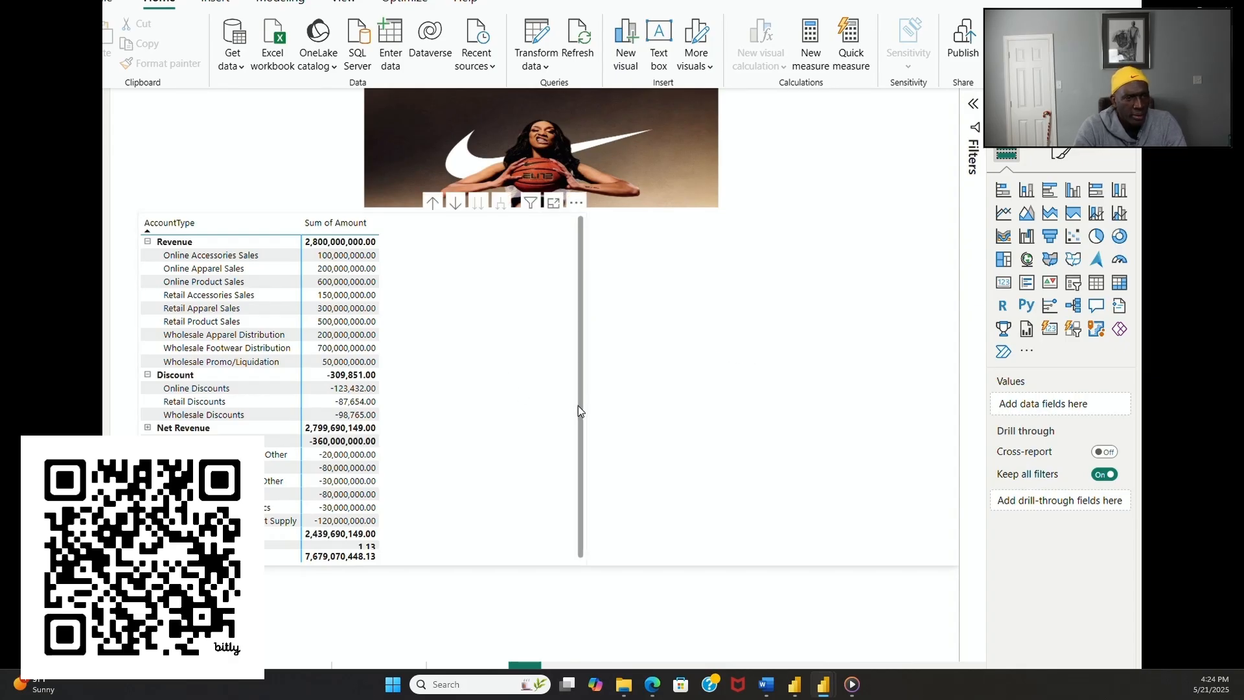
click(546, 414)
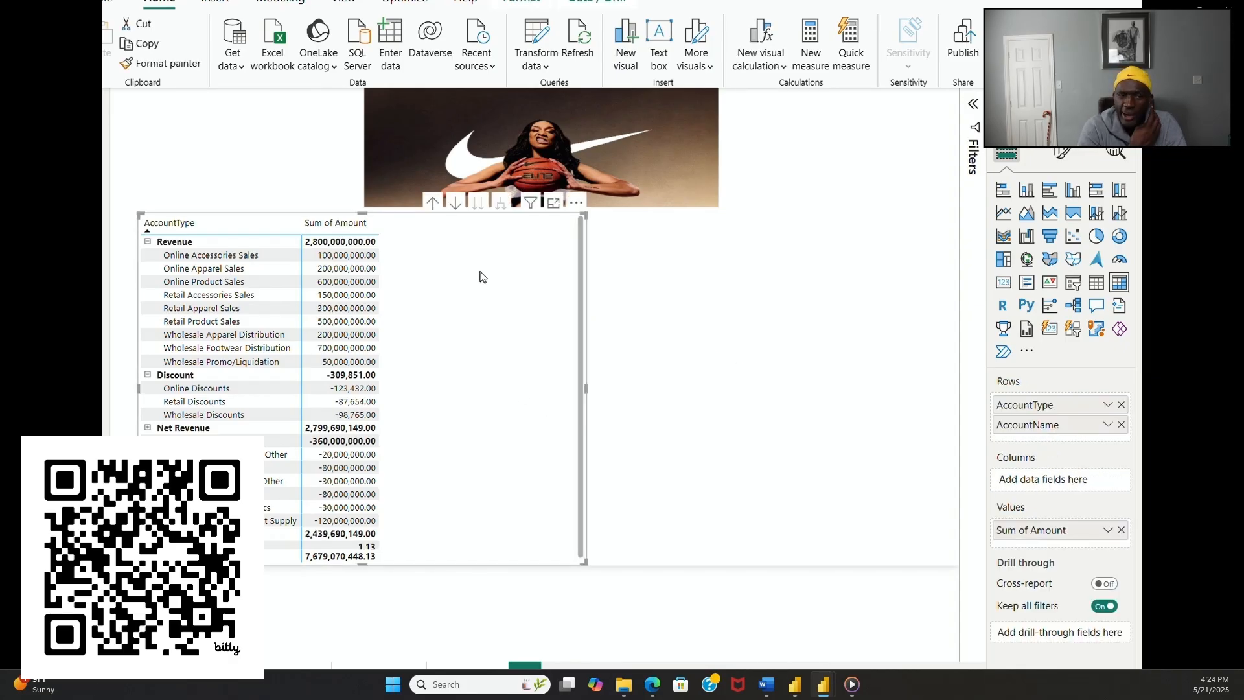
drag(497, 359, 726, 403)
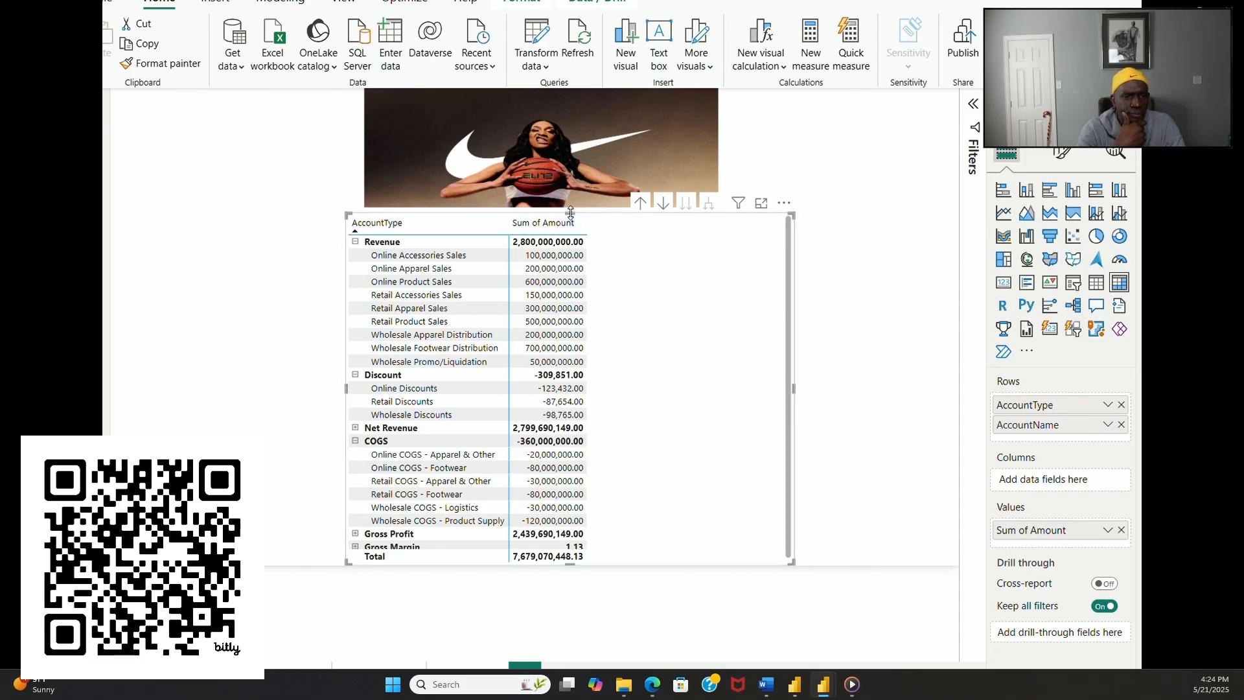
drag(570, 213, 565, 104)
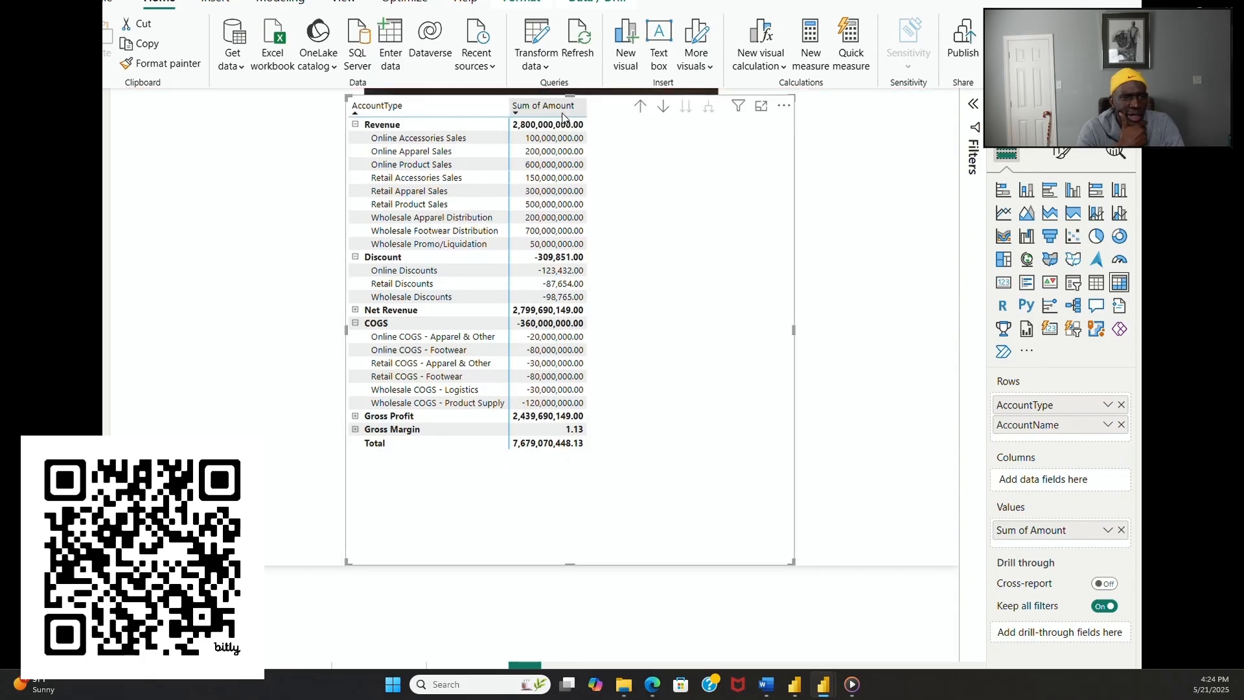
Step: Expand the Net Revenue, Gross Profit and Gross Margin rows of the profit and loss matrix
click(355, 309)
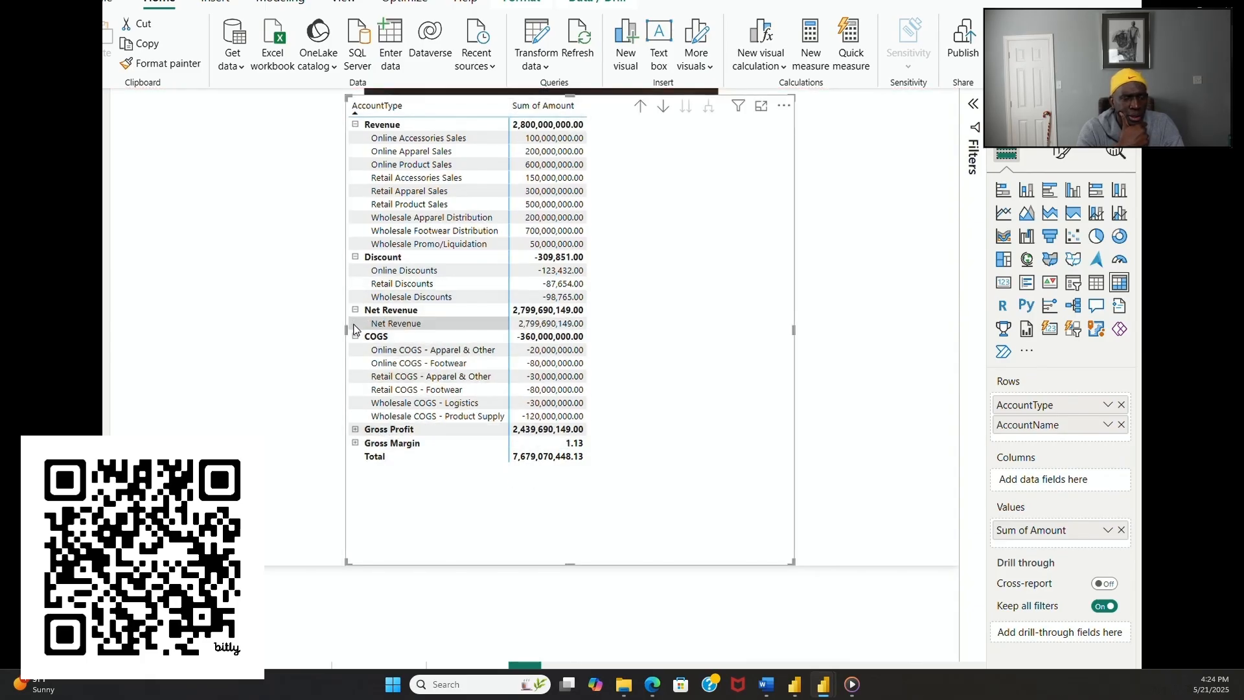
click(355, 429)
click(355, 456)
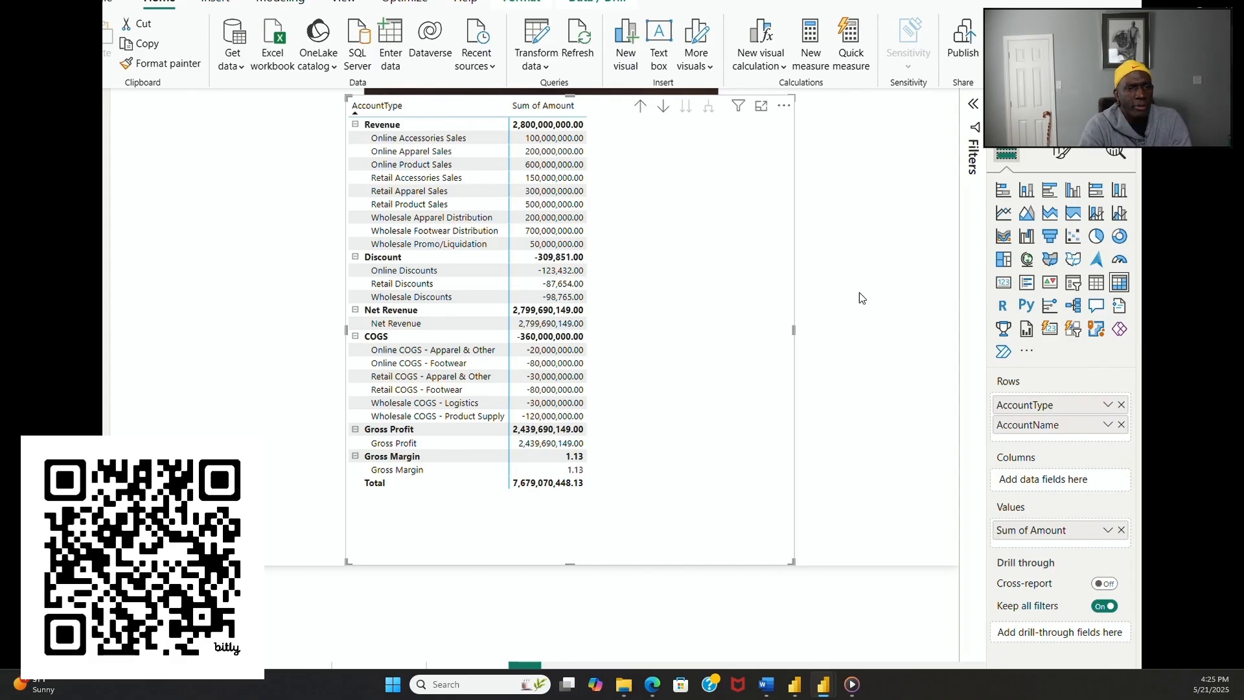
Step: Set the font size of the profit and loss matrix values to 13 and move the matrix to the page's left side
click(1073, 157)
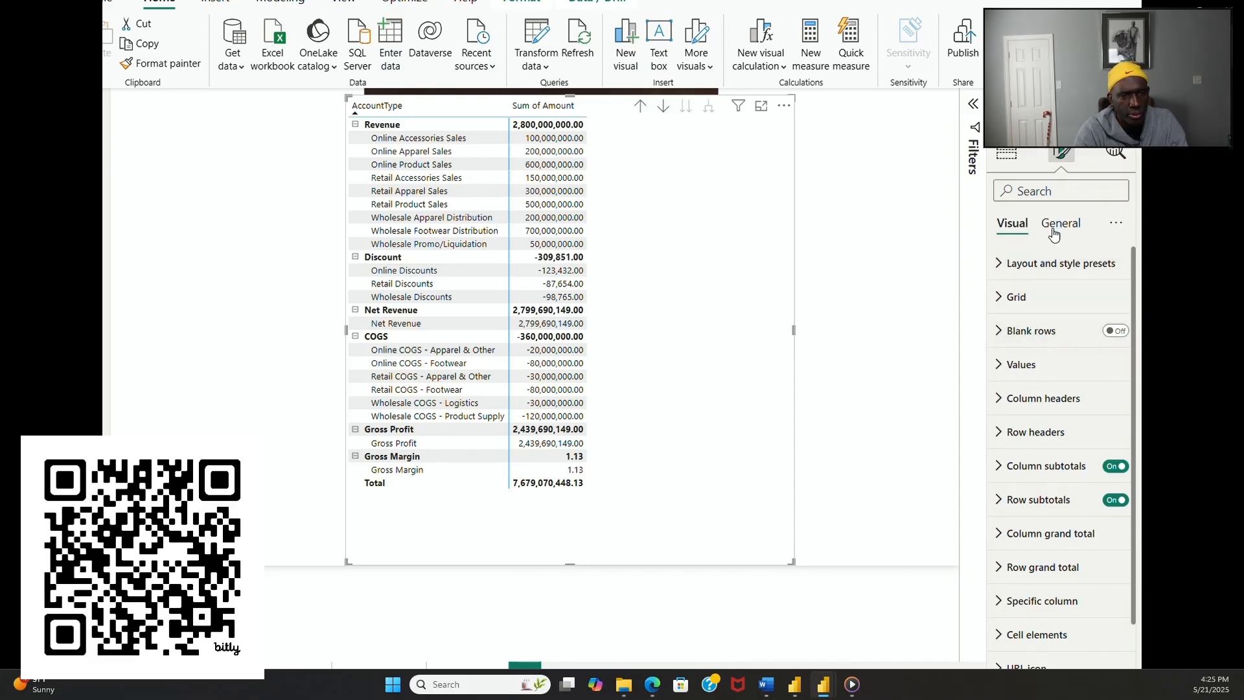
click(1001, 364)
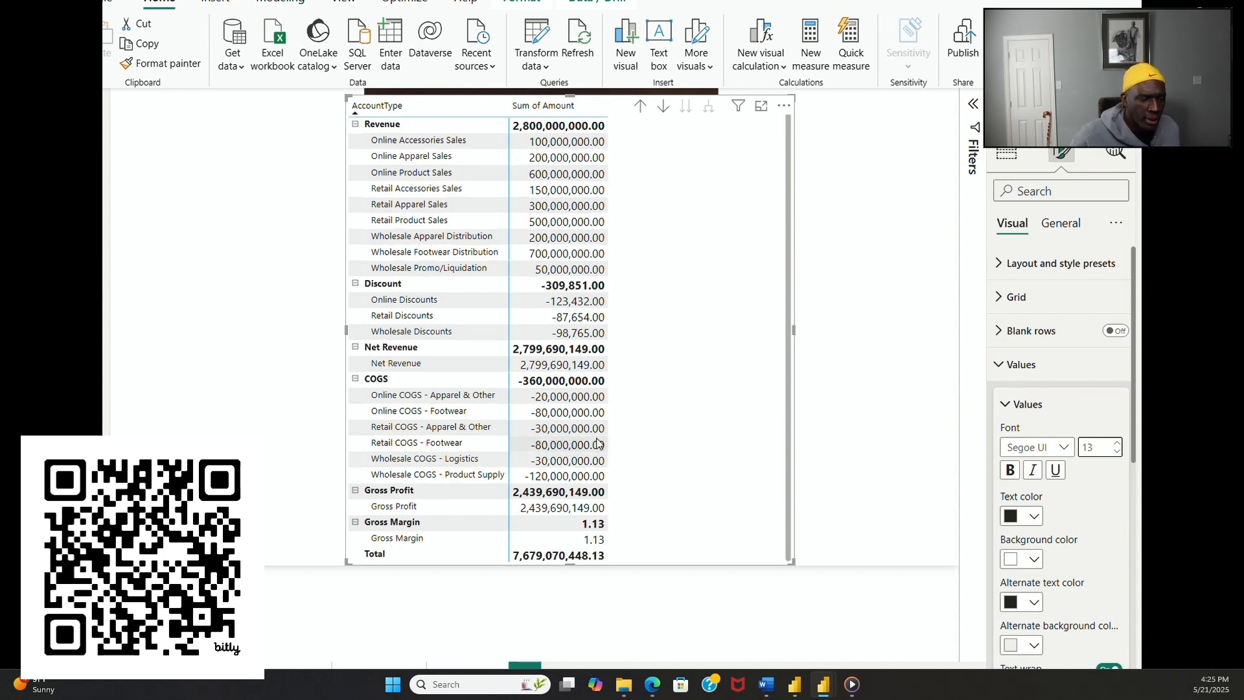
drag(570, 96, 571, 91)
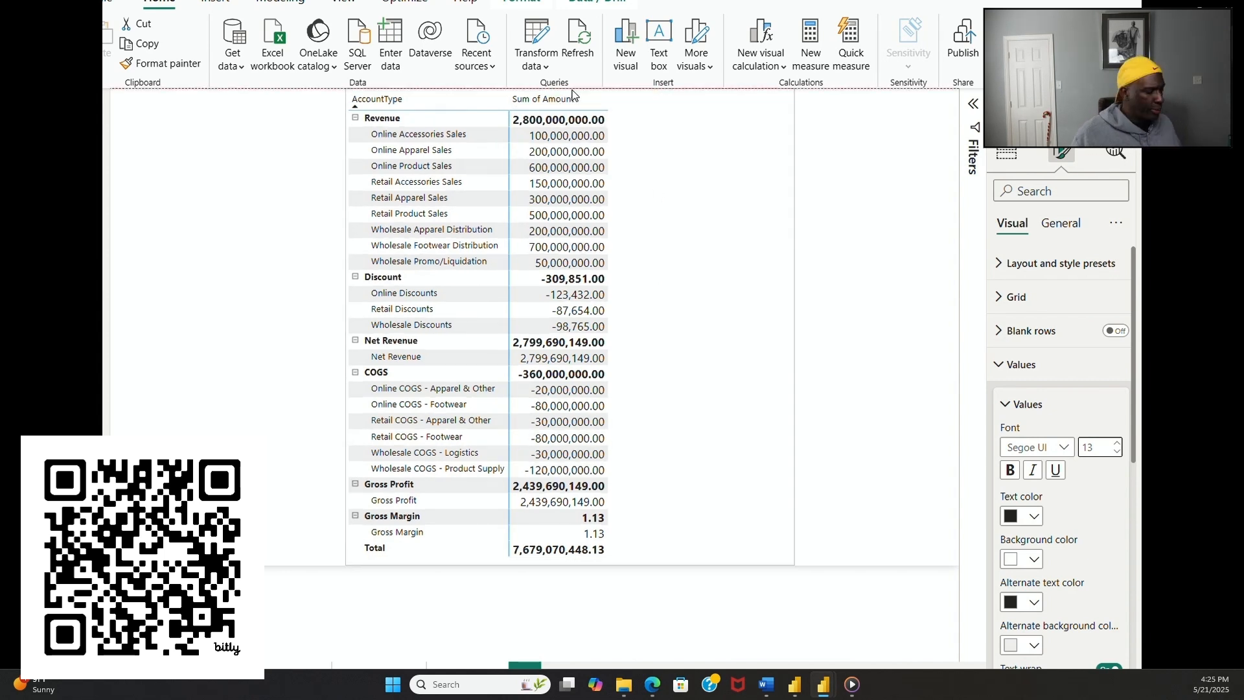
drag(666, 220, 453, 212)
click(706, 426)
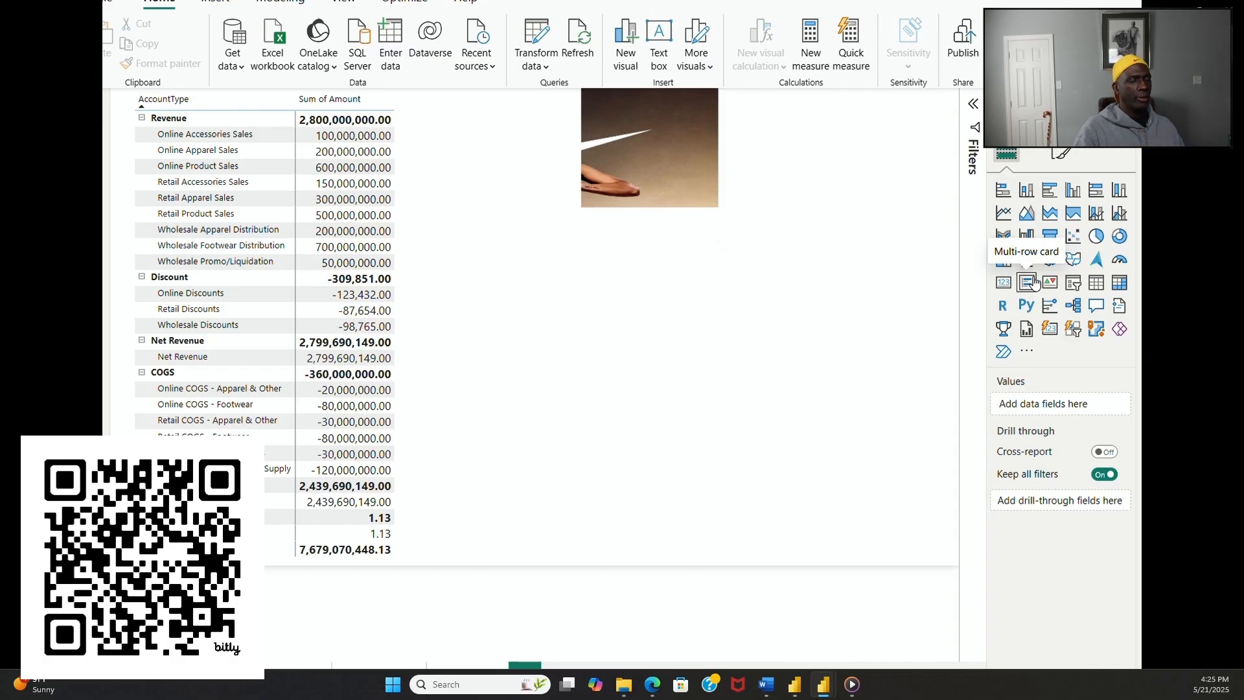
Step: Set the matrix's row header font size to 13 and narrow the matrix to the width of its two columns
mouse_move(759, 132)
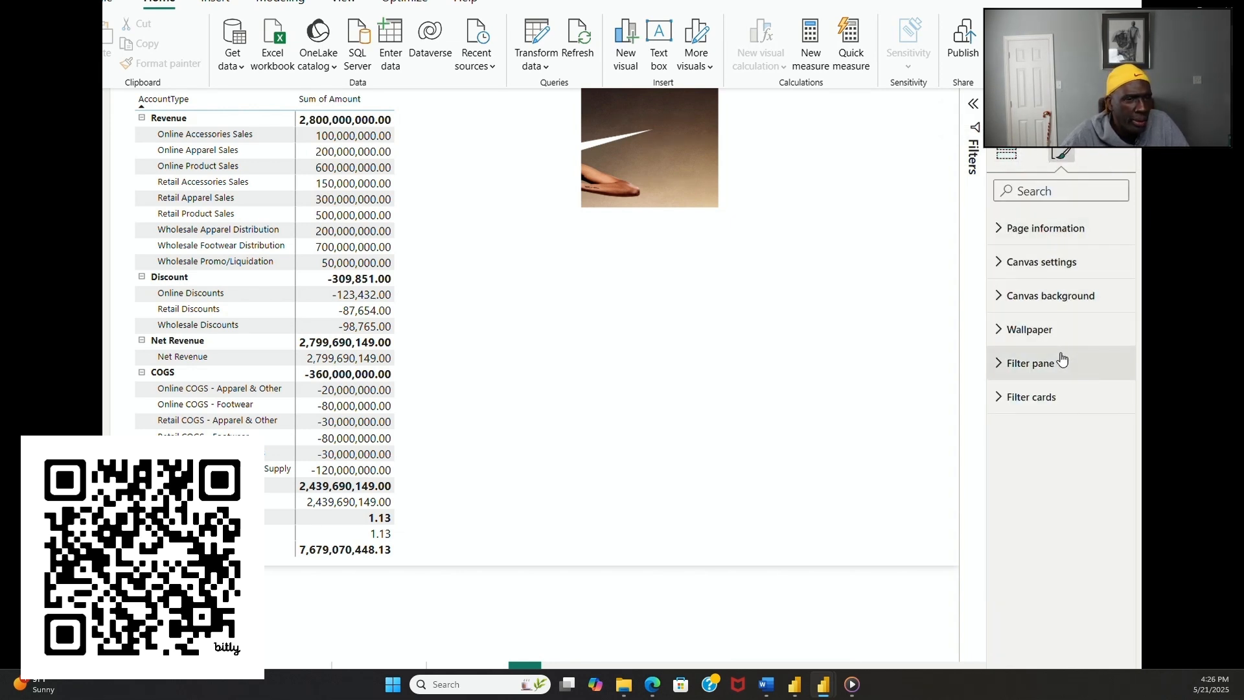
click(521, 310)
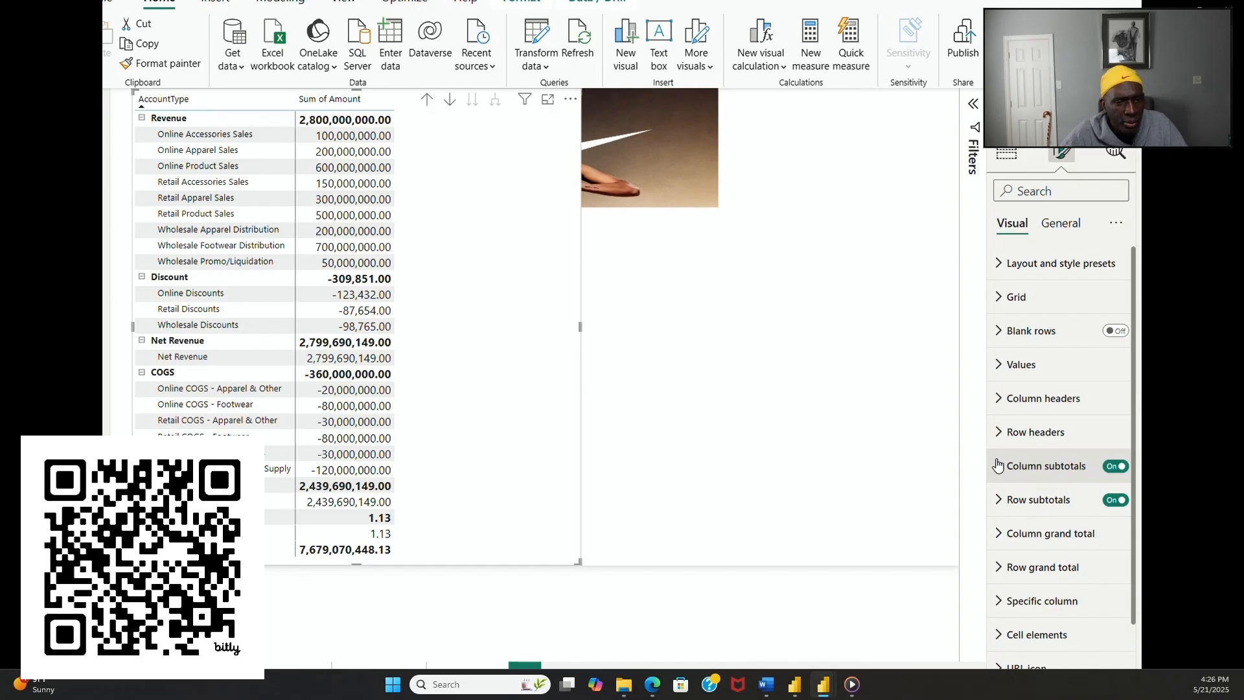
click(1001, 431)
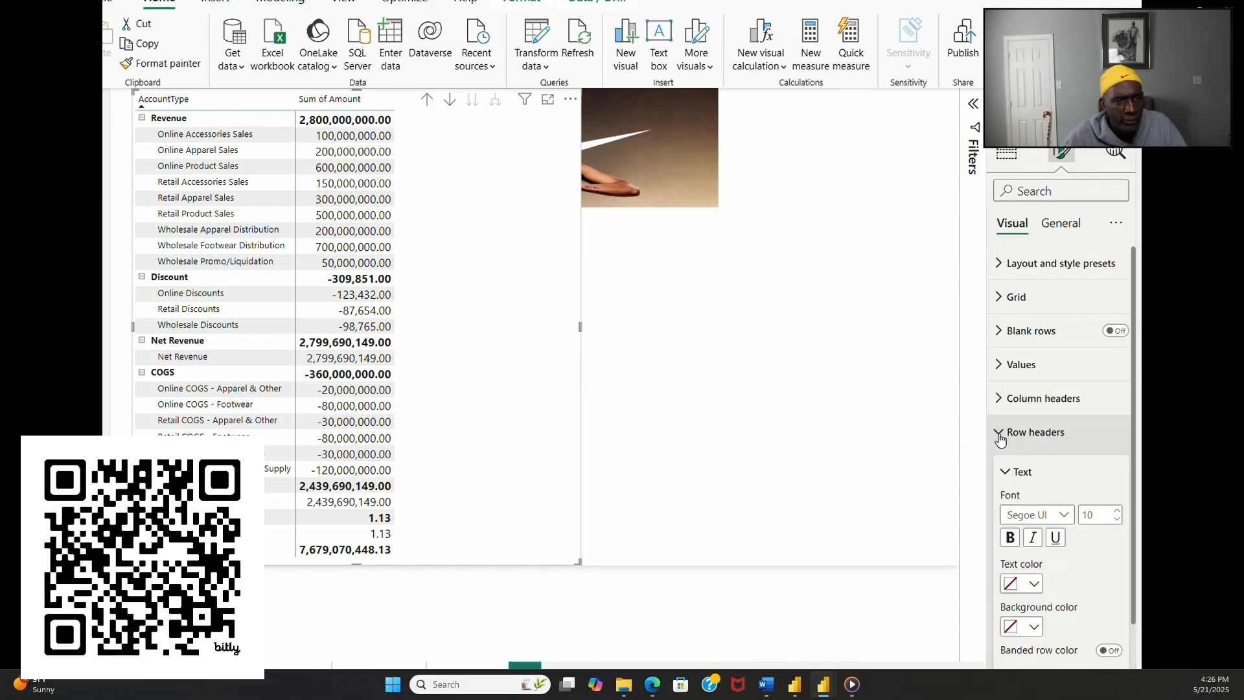
click(1117, 510)
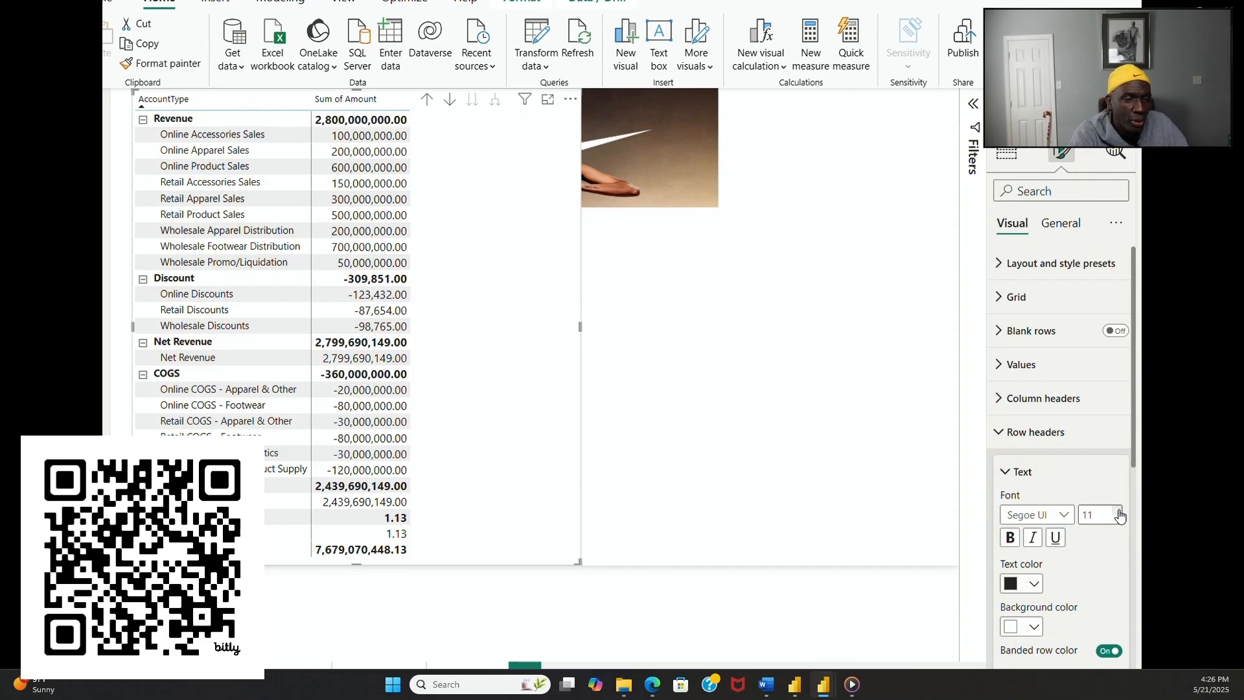
click(1118, 511)
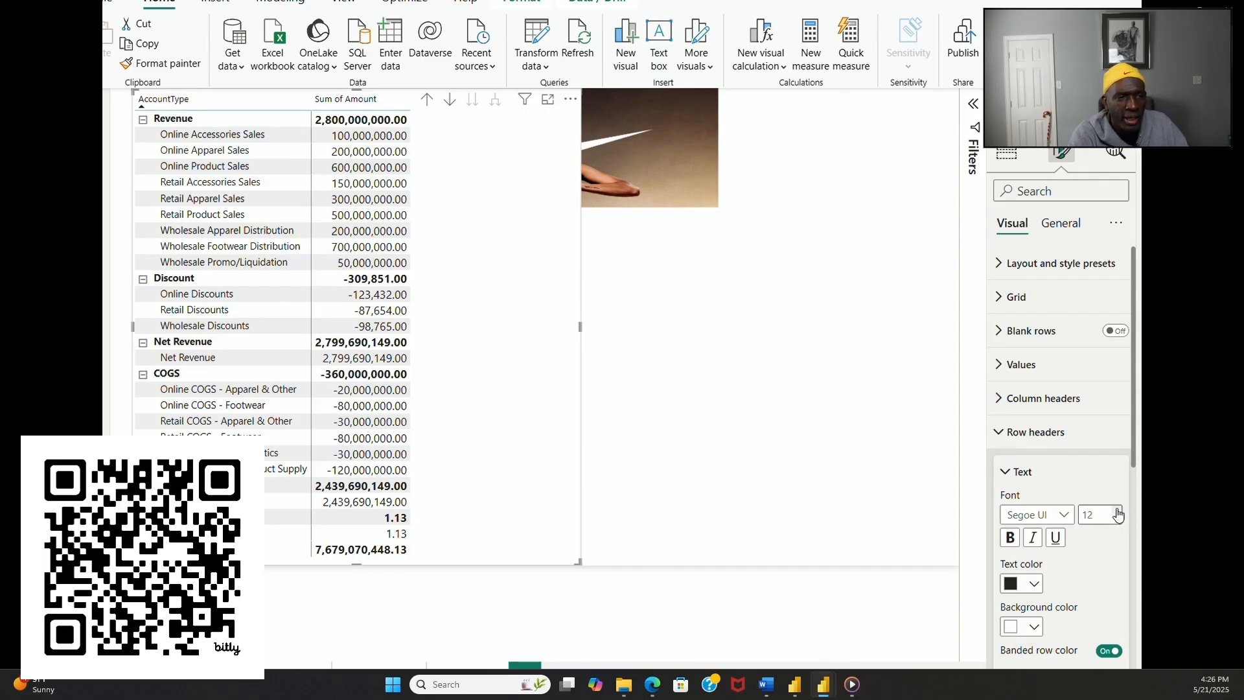
click(1118, 510)
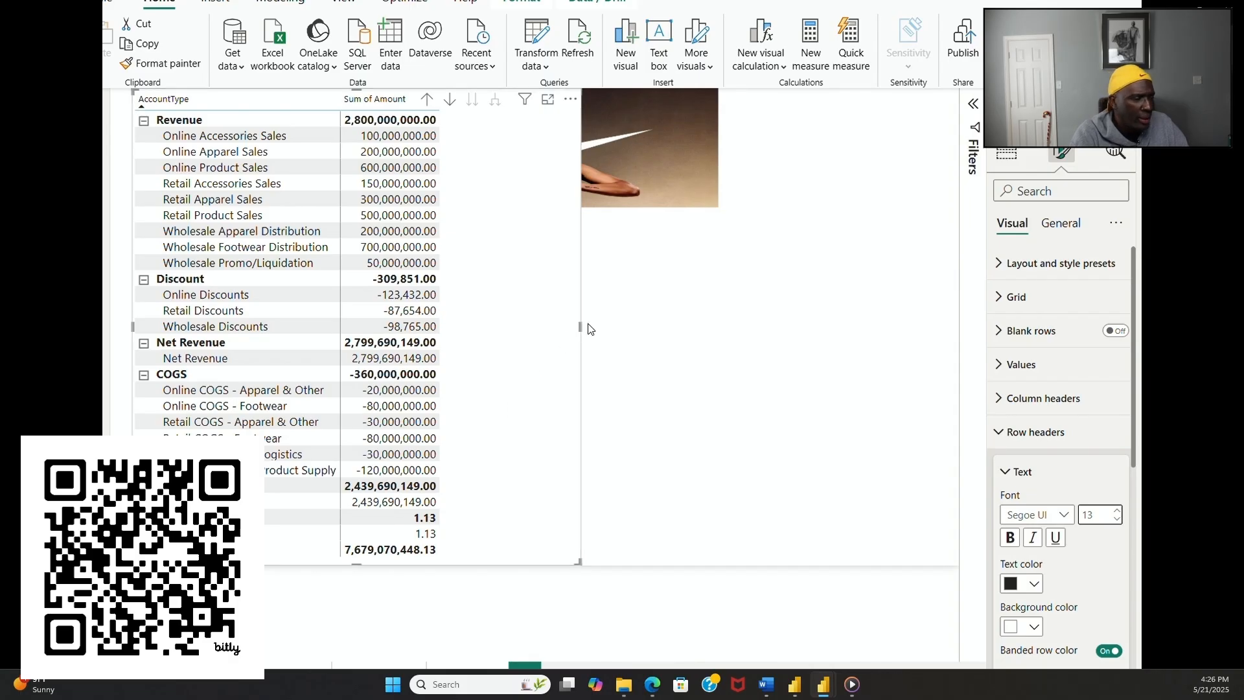
drag(580, 326, 446, 328)
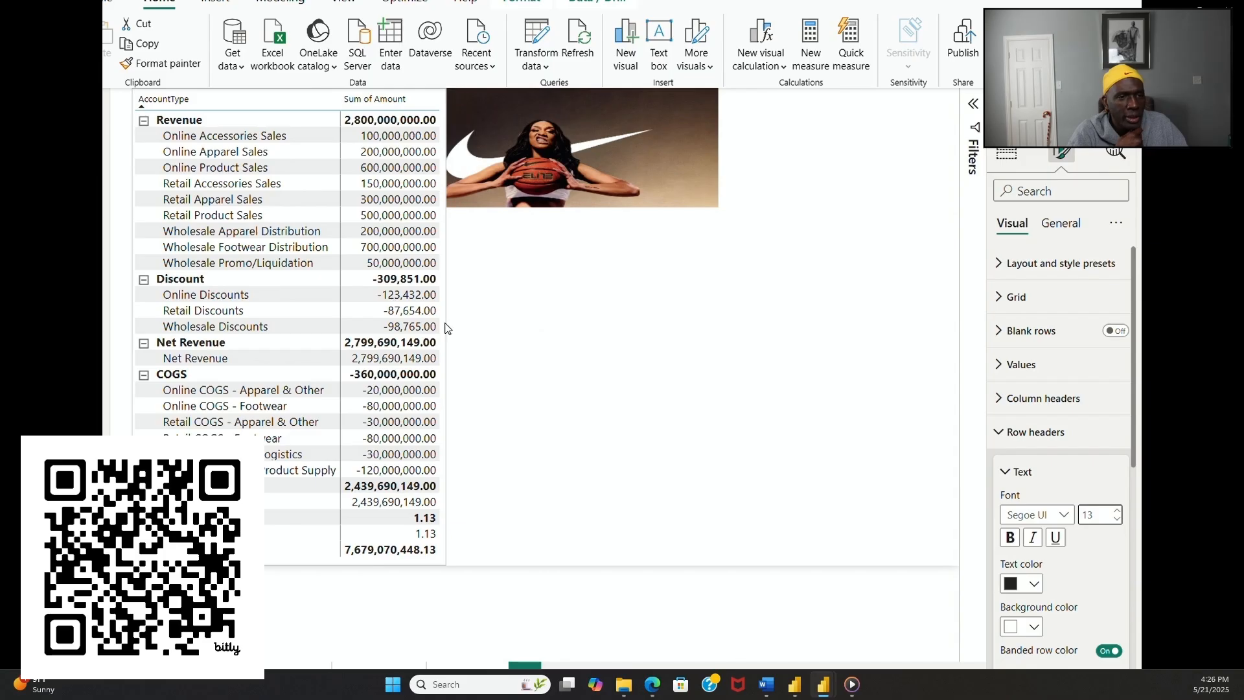
click(571, 348)
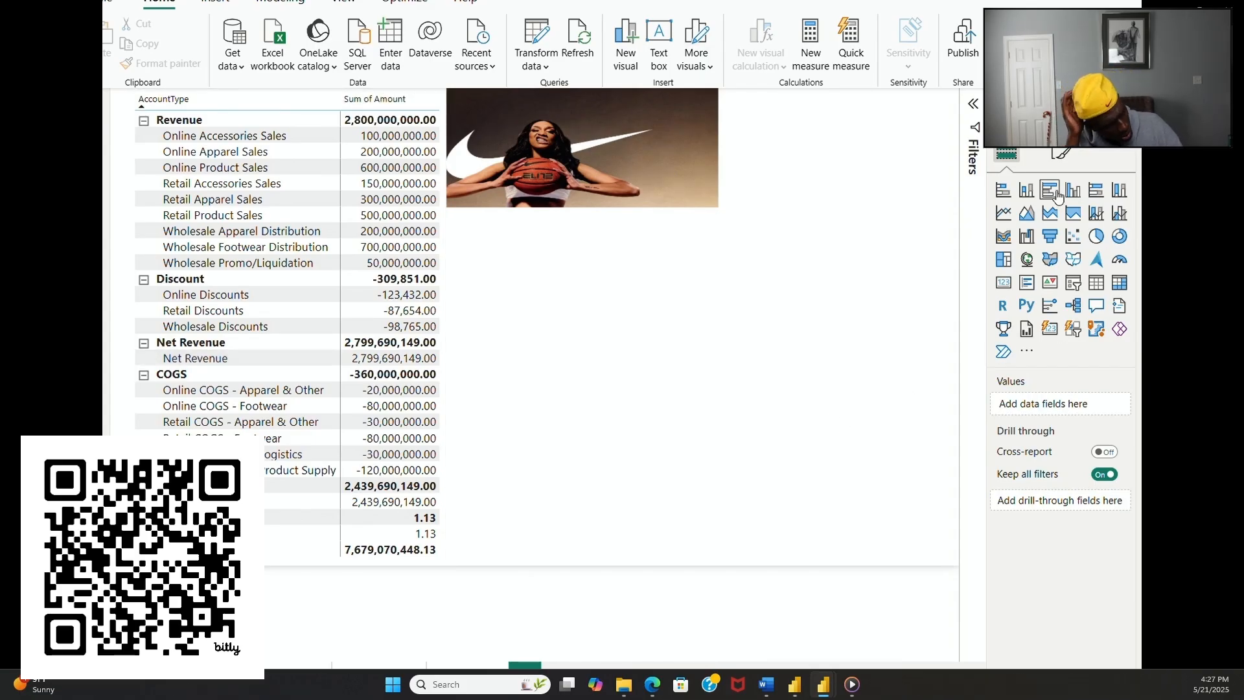
Step: Remove the page's canvas background image and load the nike_background image again
click(1061, 155)
click(1066, 295)
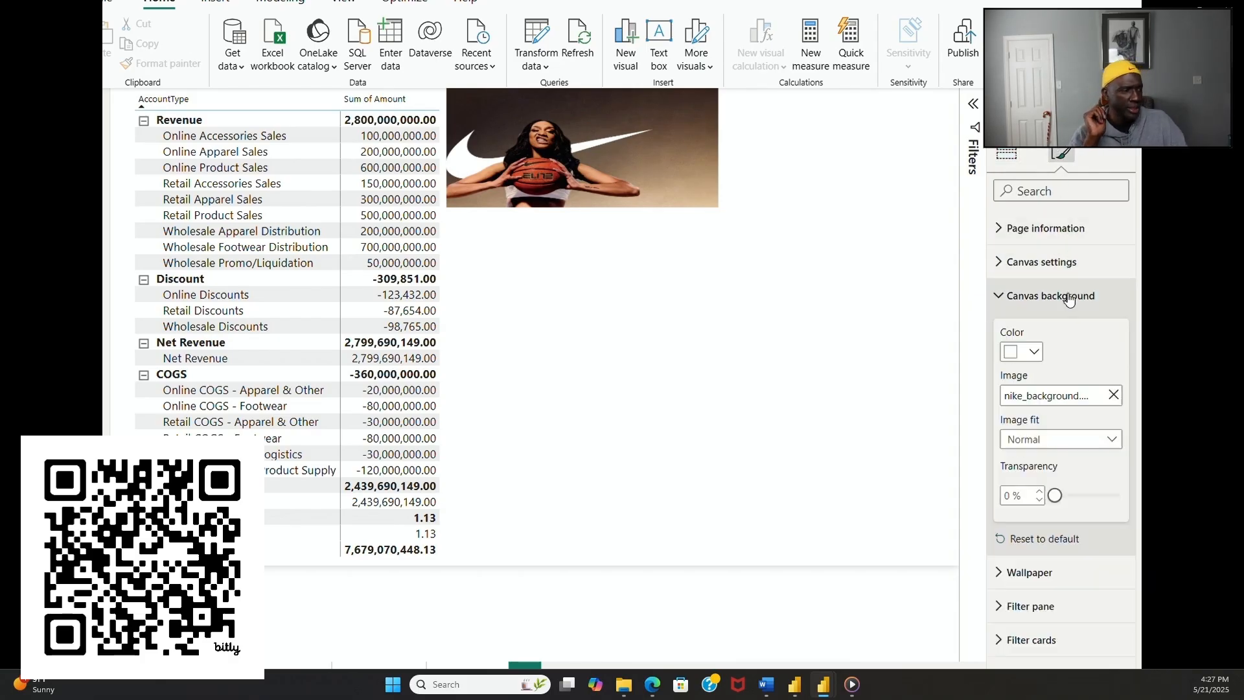
click(1113, 395)
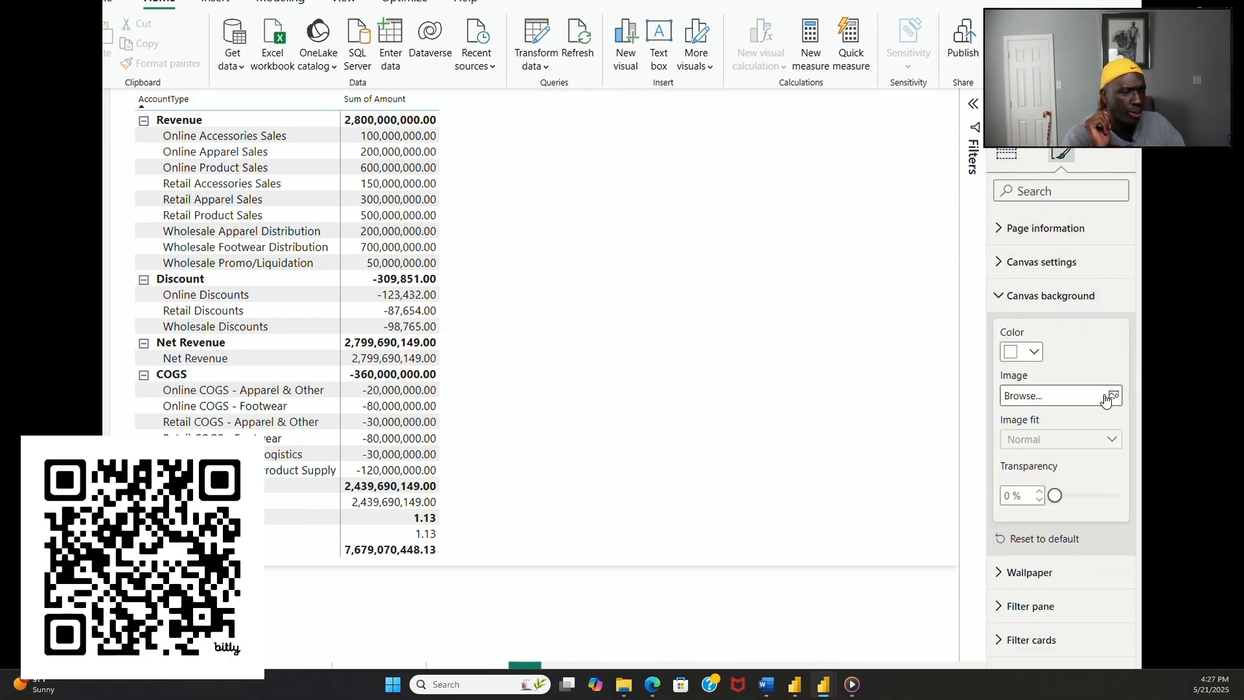
click(1114, 396)
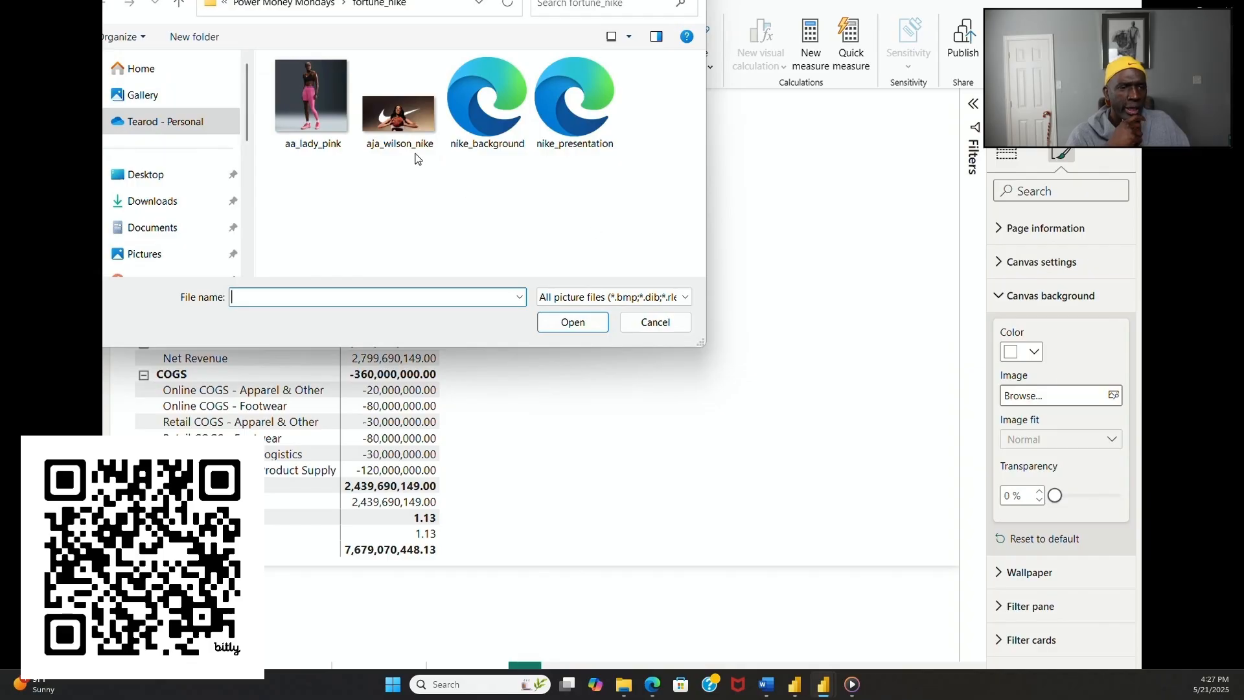
click(492, 124)
double_click(493, 124)
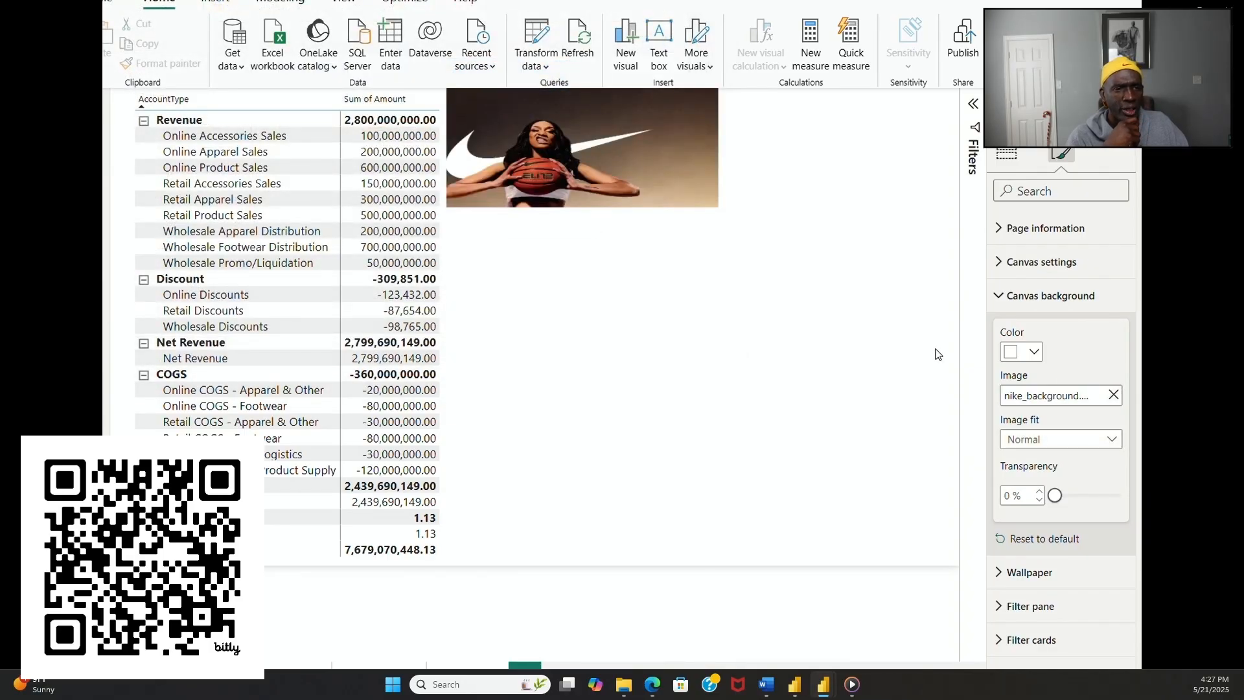
Step: Replace the profit and loss page's canvas background with the nike_presentation image
click(1113, 395)
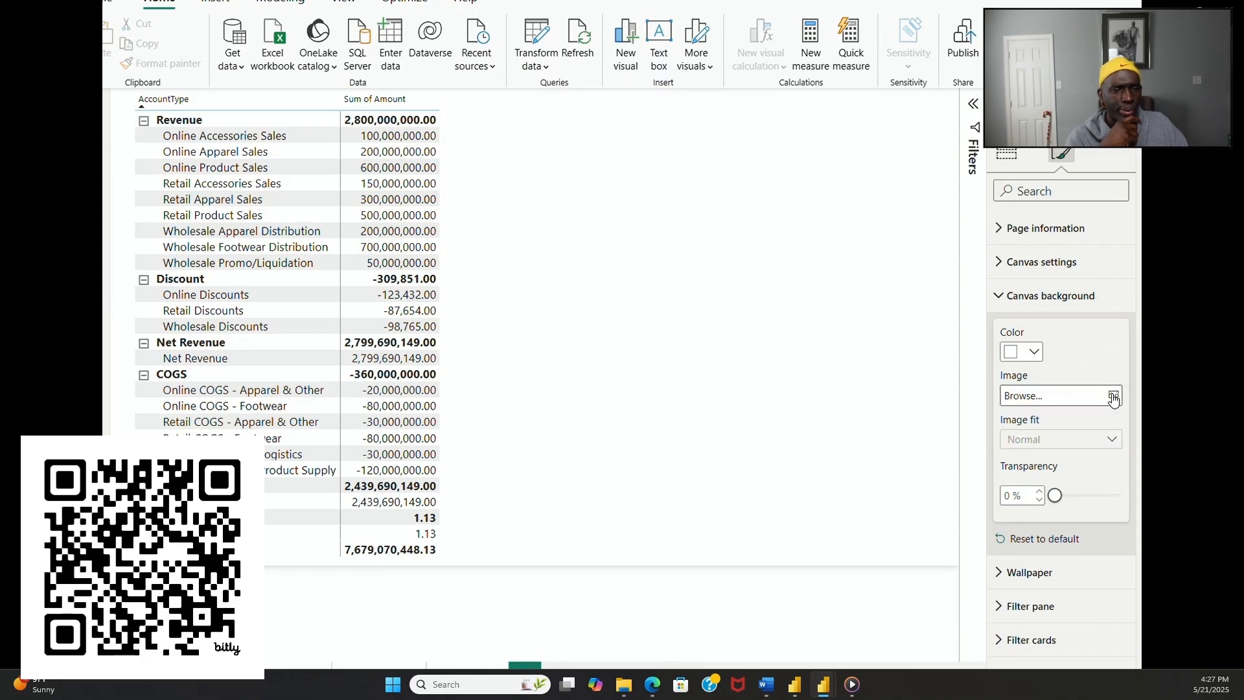
click(1113, 395)
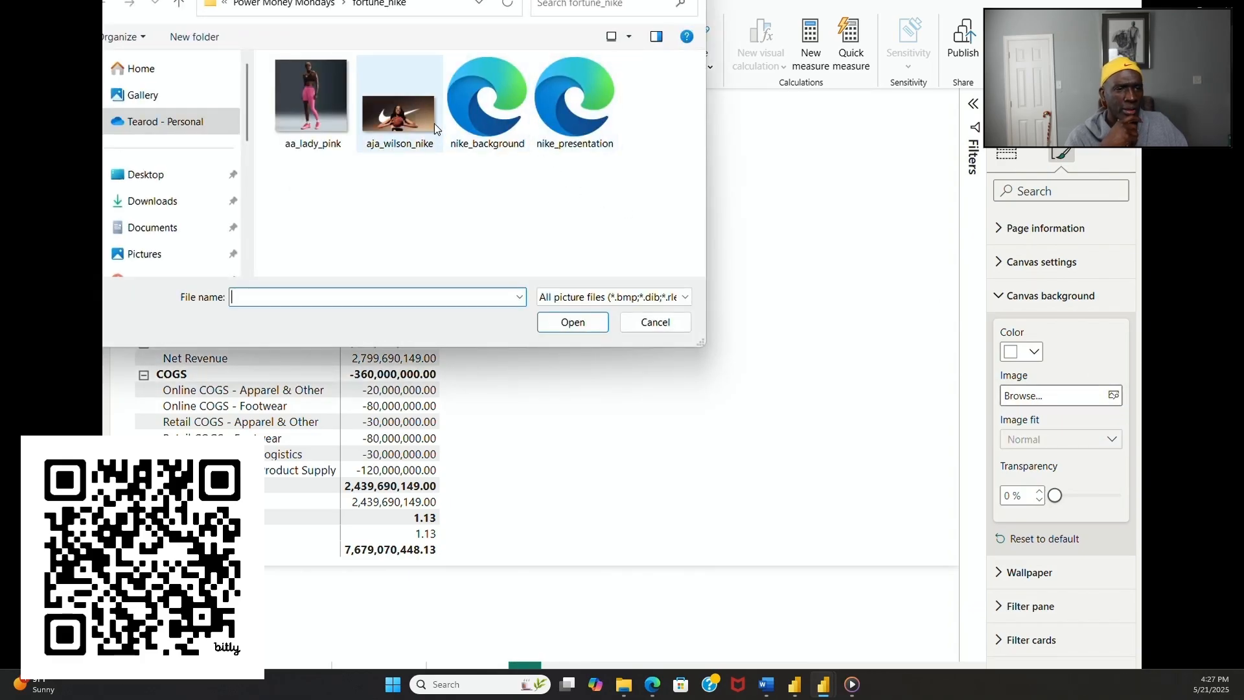
double_click(570, 118)
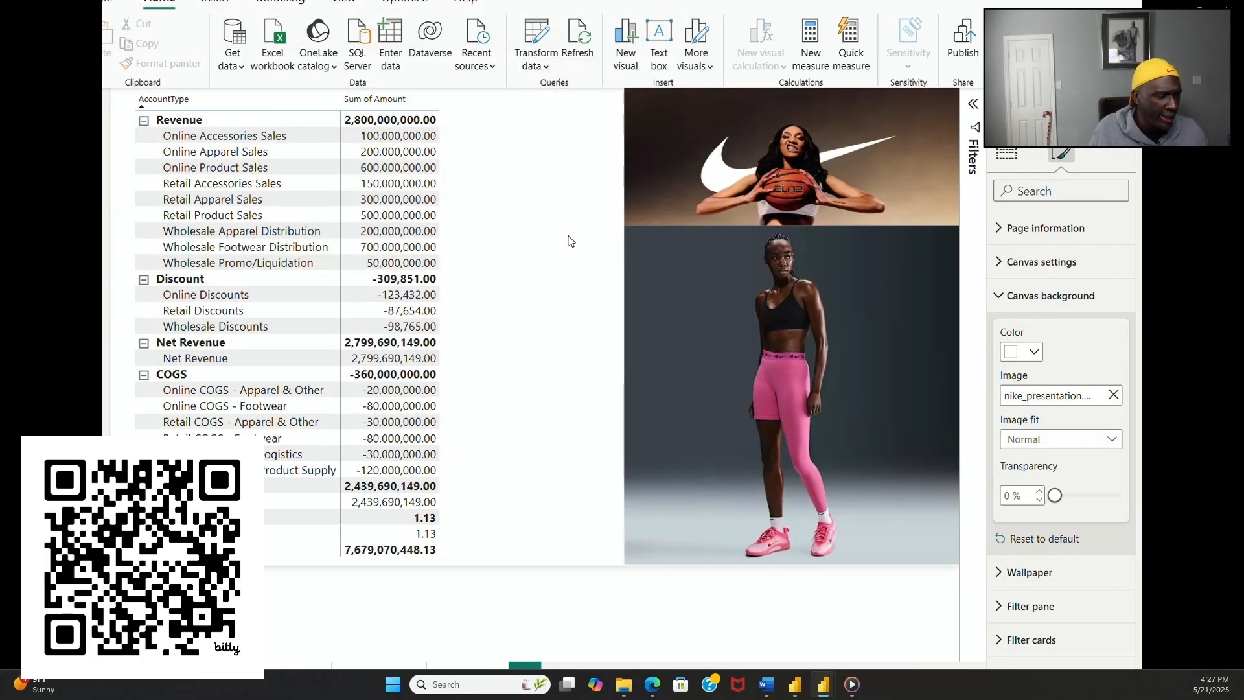
click(546, 202)
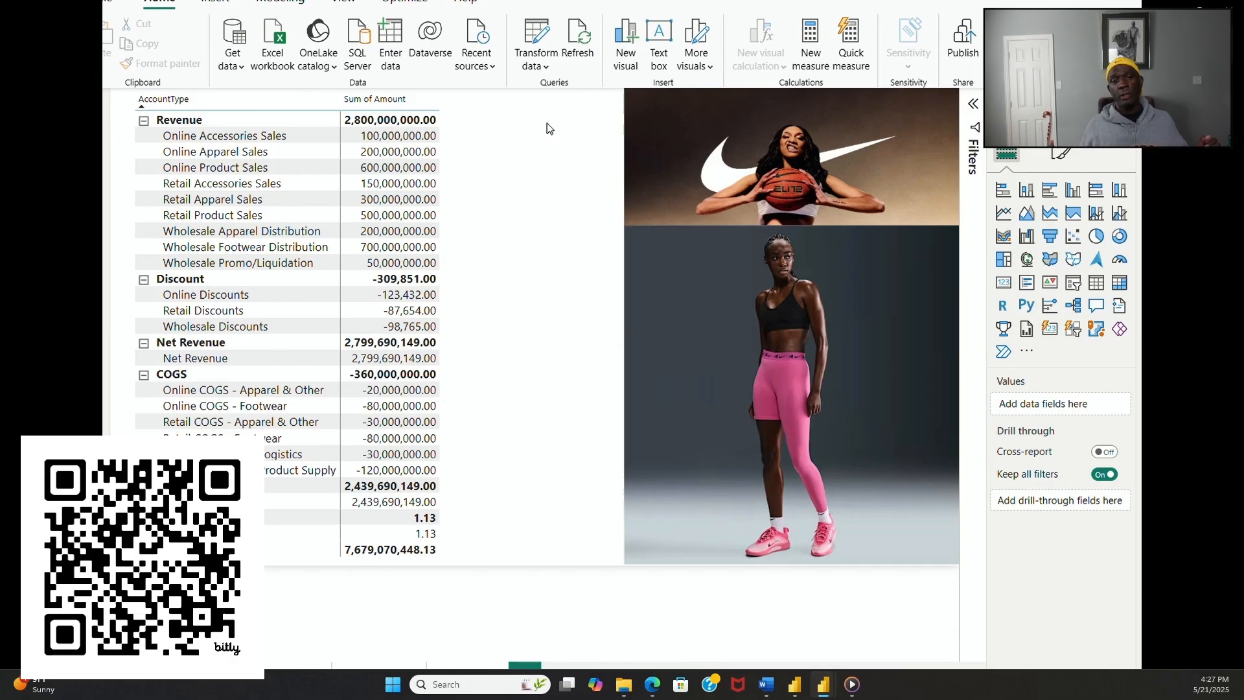
click(589, 27)
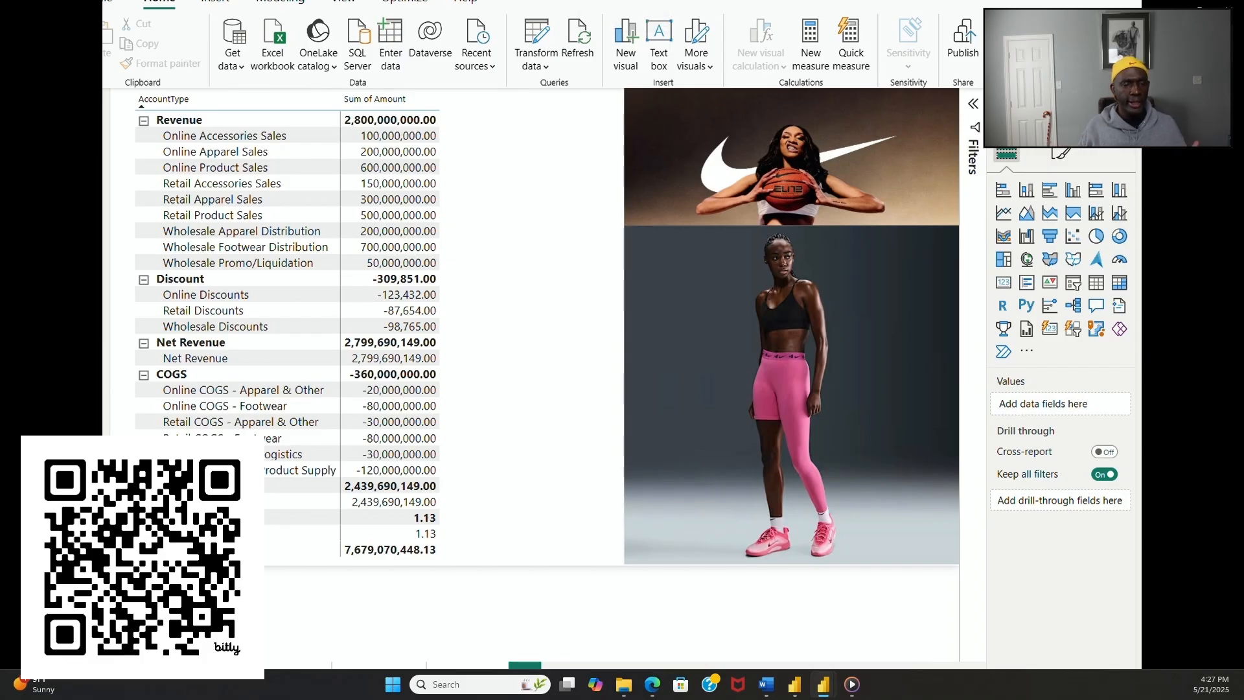
Step: Set the alternate background color of the profit and loss matrix values to white
click(443, 351)
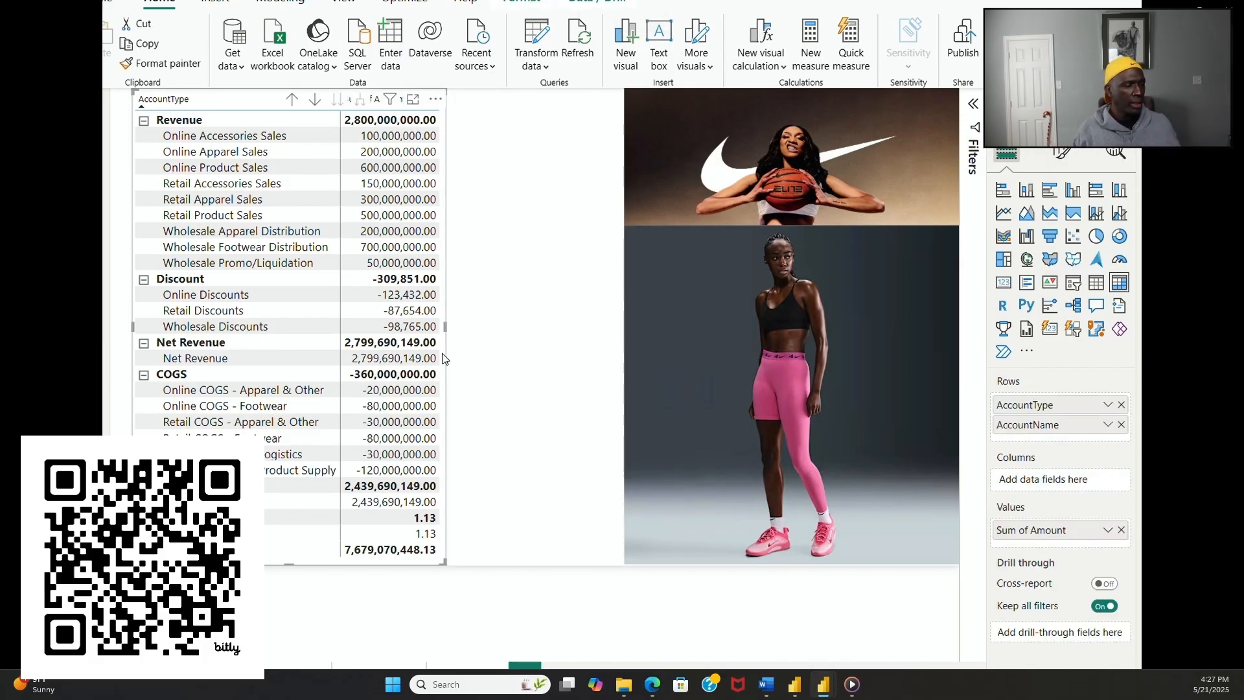
click(1061, 154)
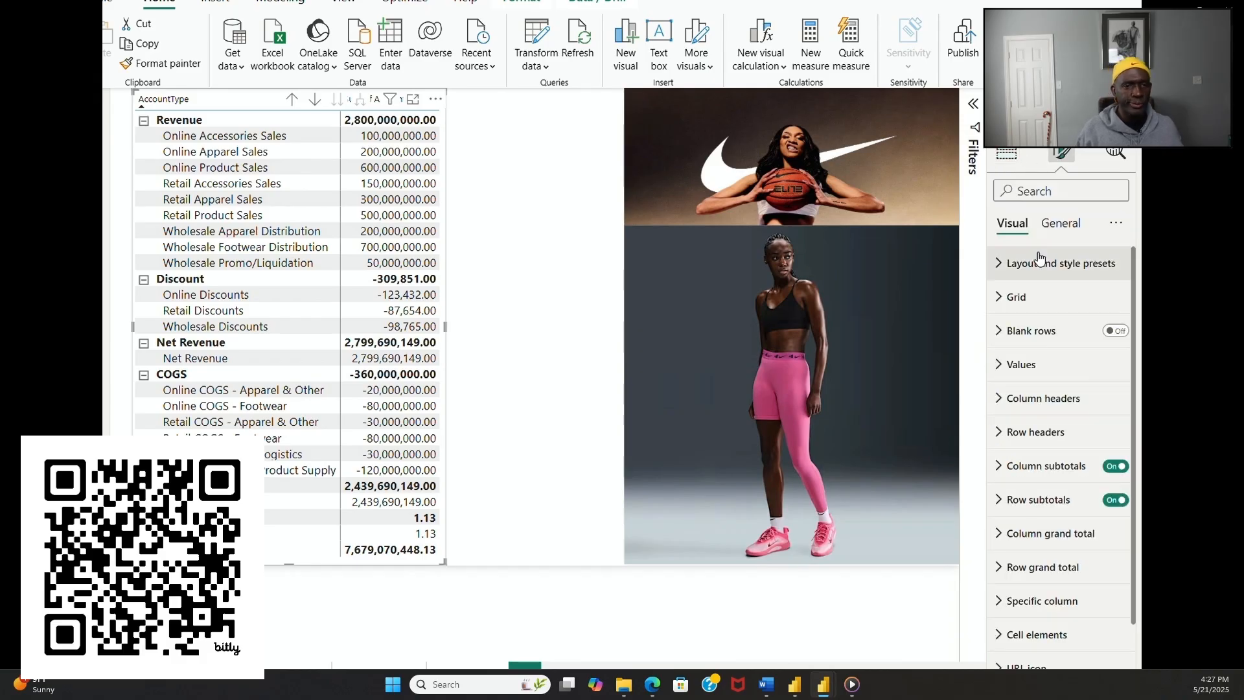
click(1071, 227)
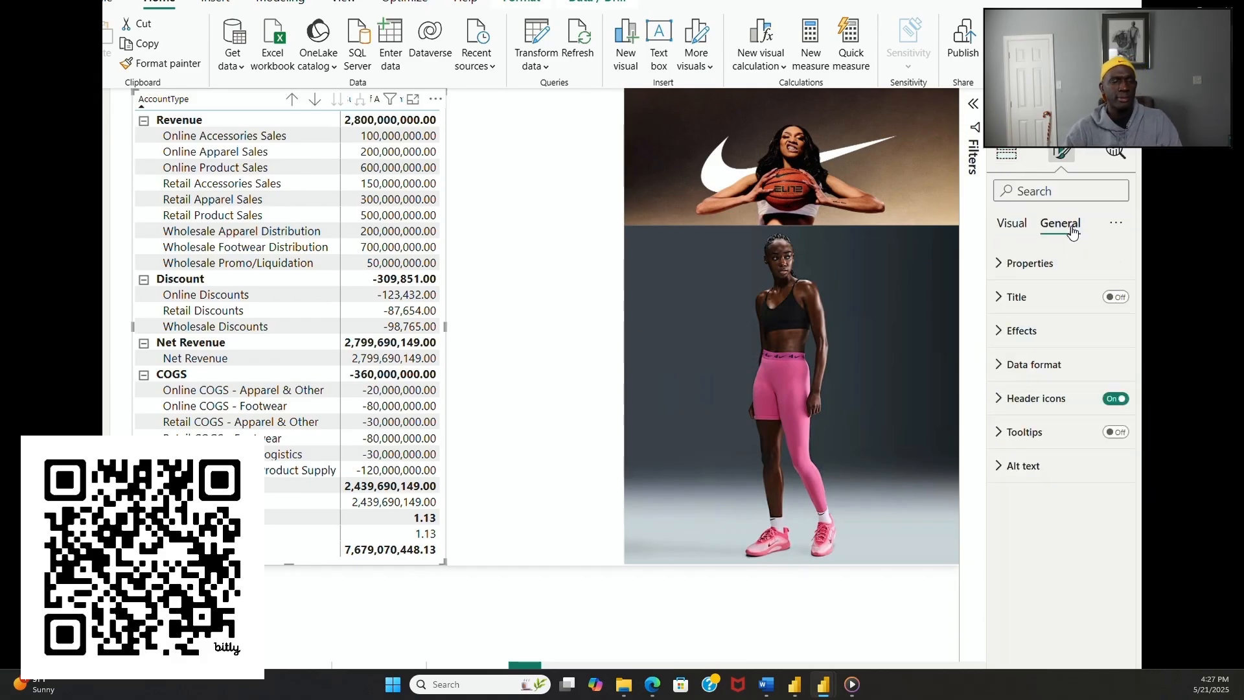
click(1015, 227)
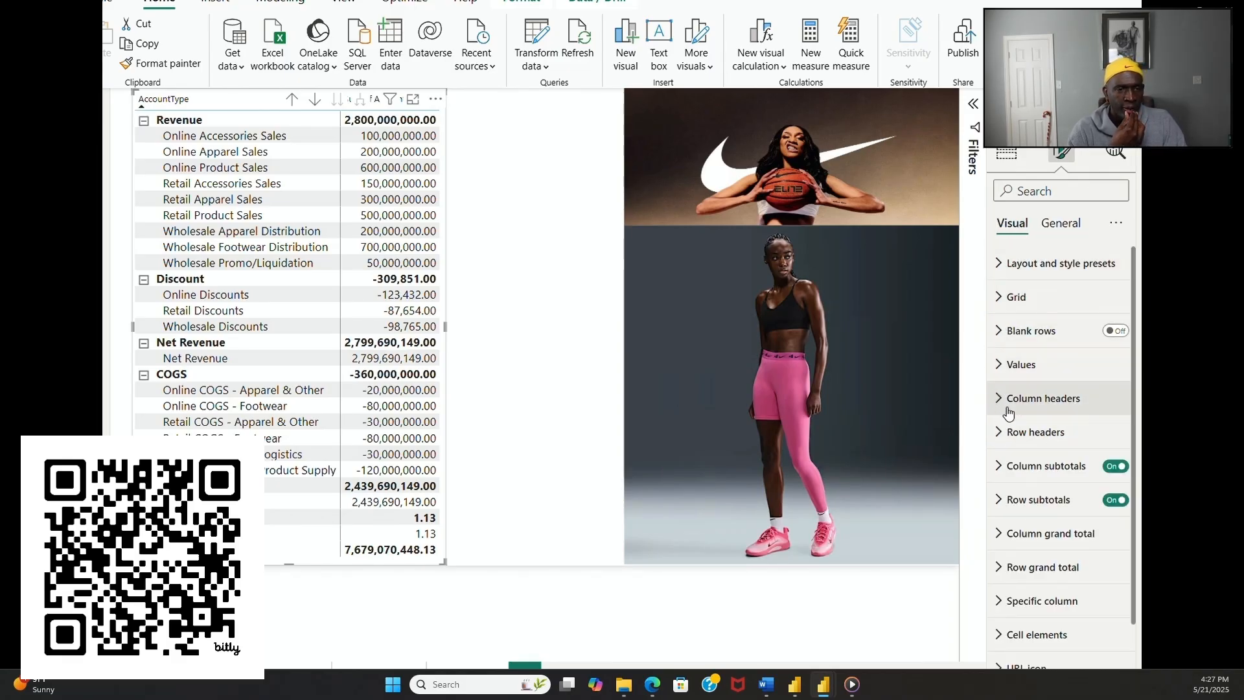
click(999, 366)
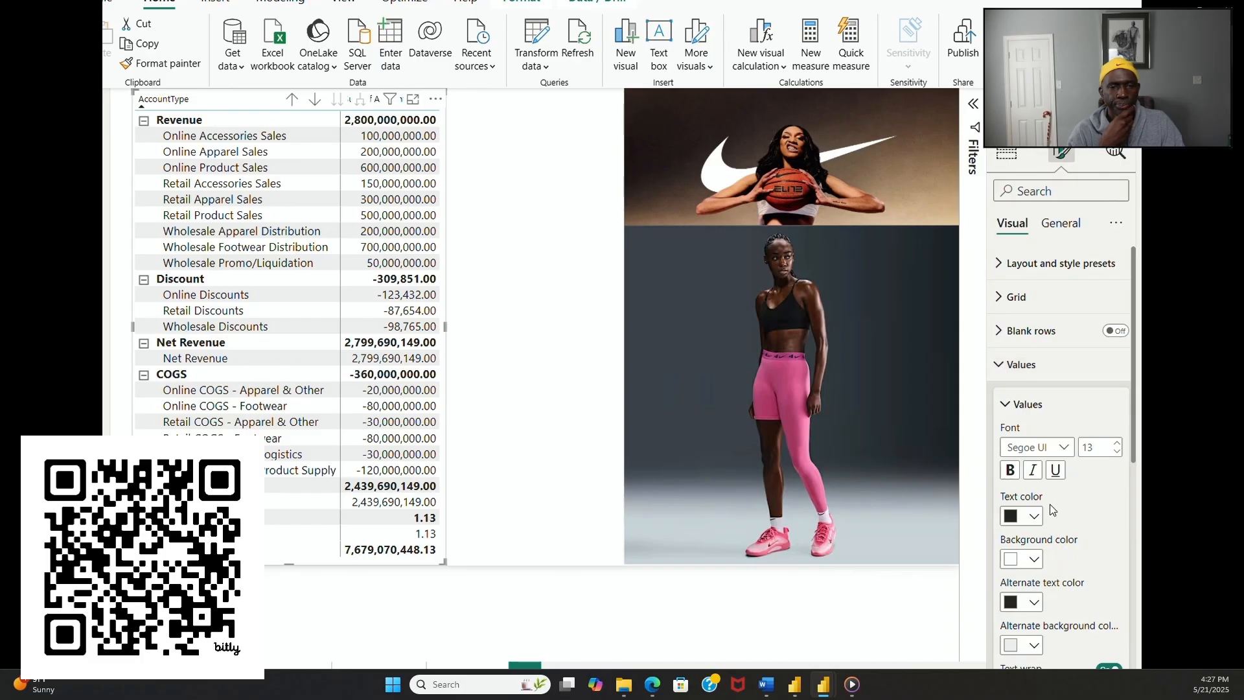
scroll(1059, 499, down, 3)
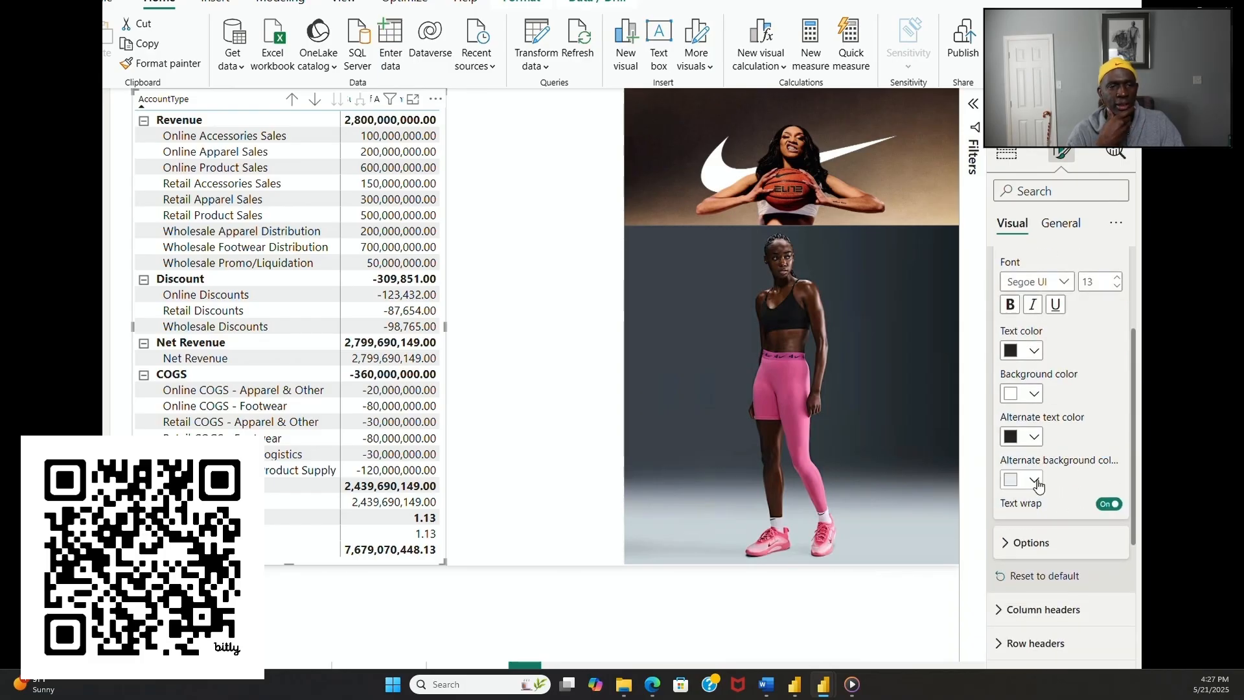
click(1037, 485)
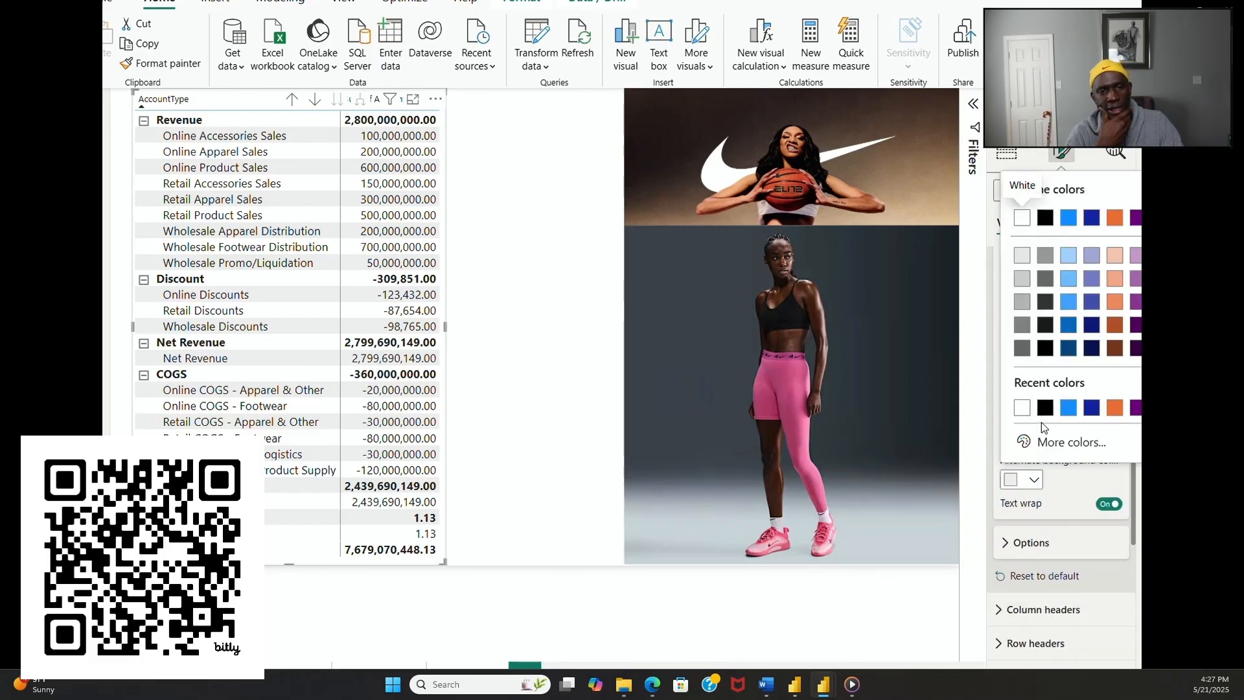
click(1023, 415)
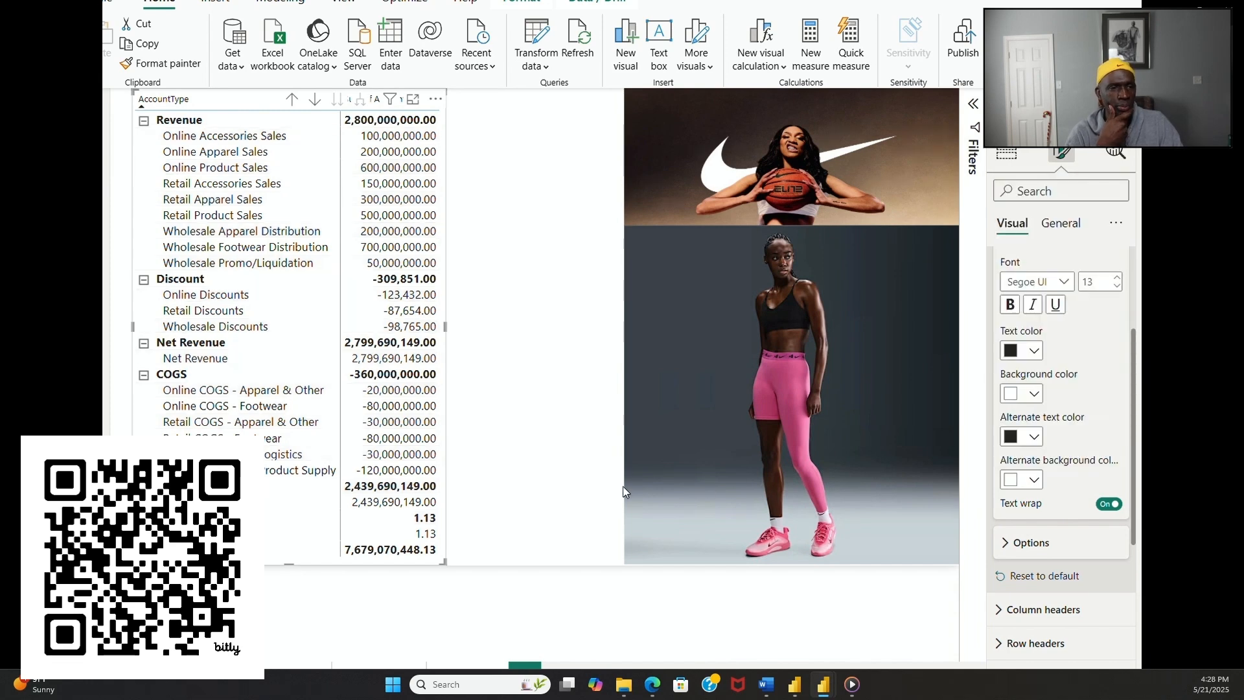
click(544, 487)
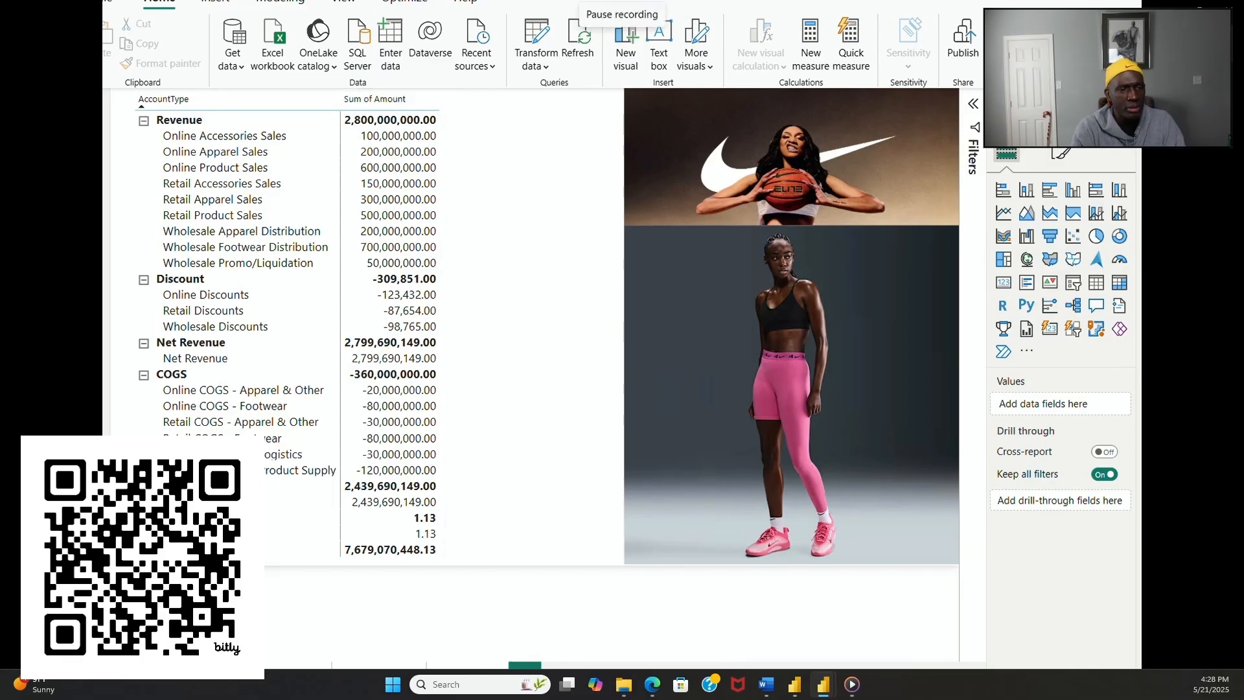
Step: Change the grid border color of the profit and loss matrix to white for all sections
click(444, 382)
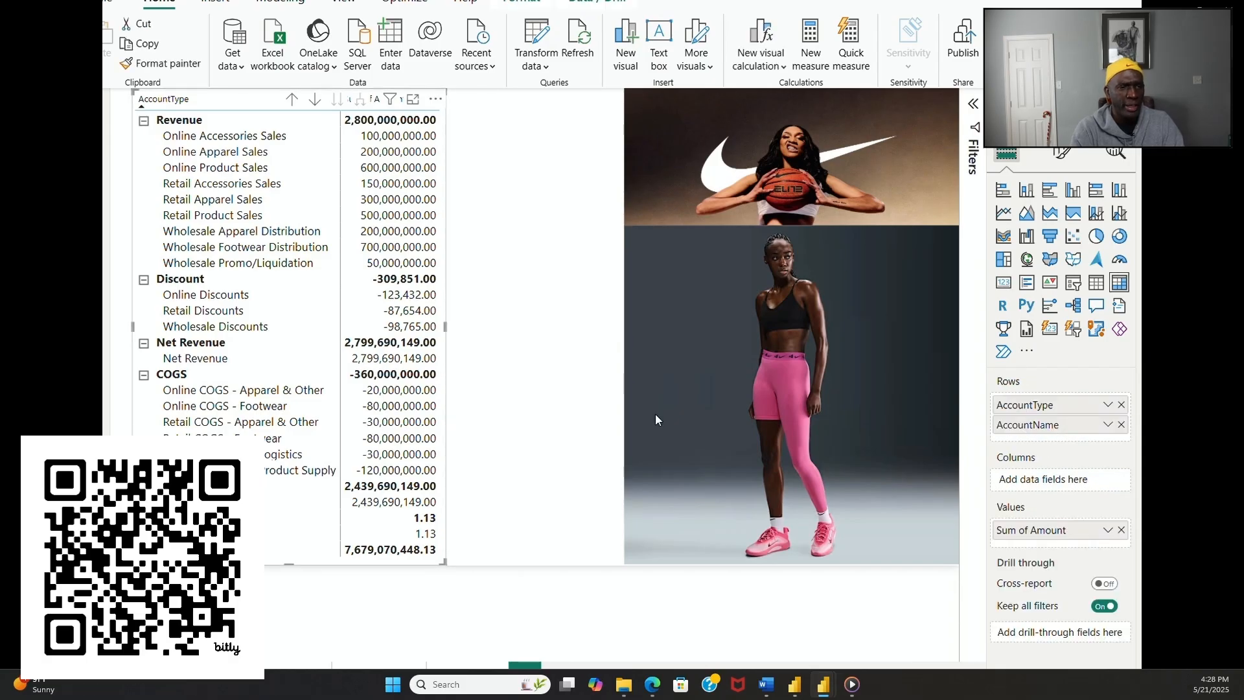
click(1062, 152)
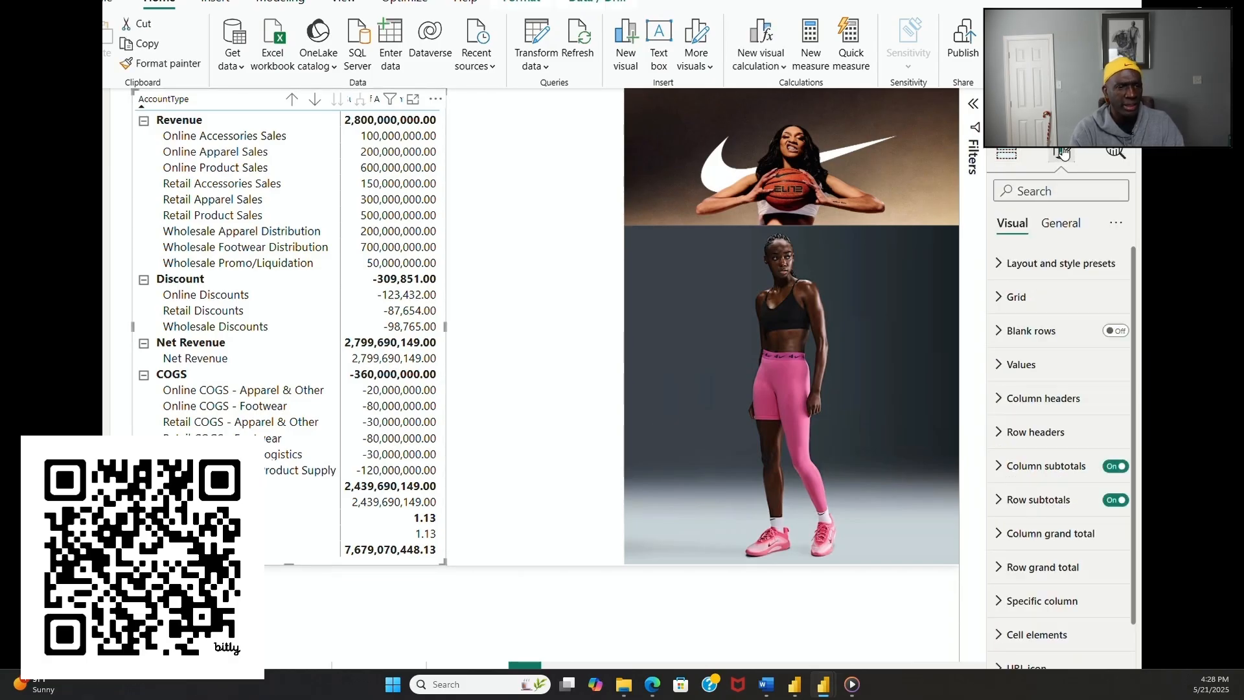
scroll(1065, 343, down, 1)
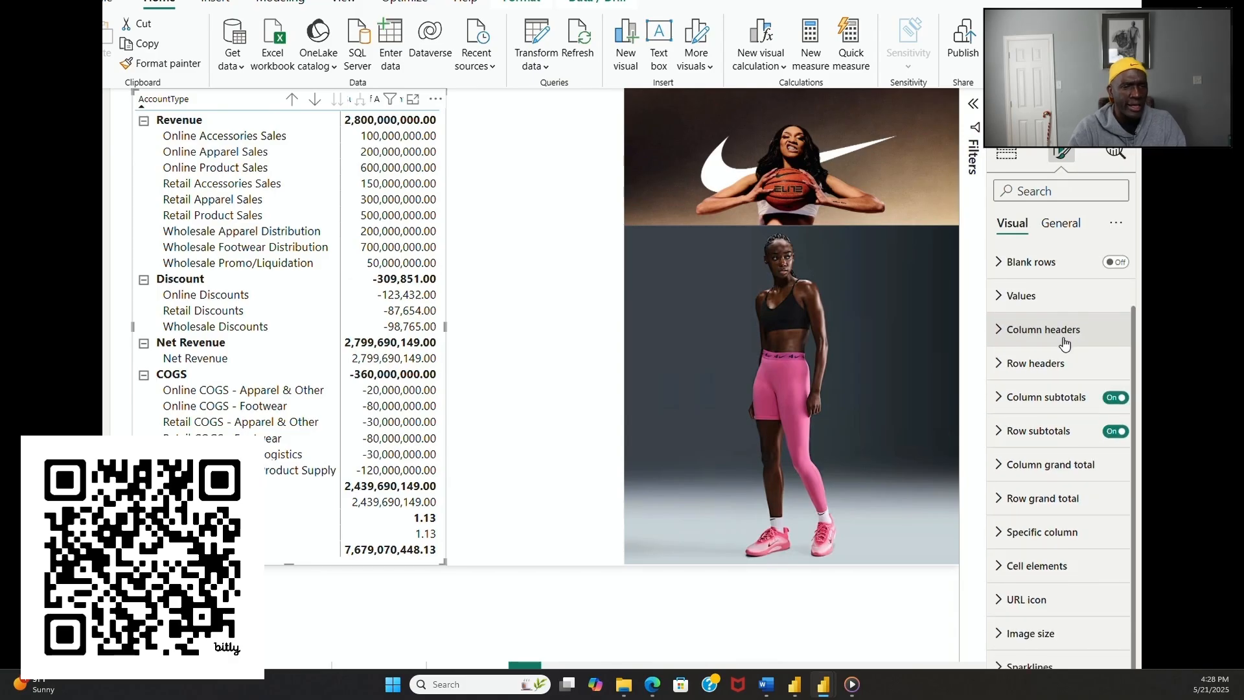
scroll(1064, 336, up, 1)
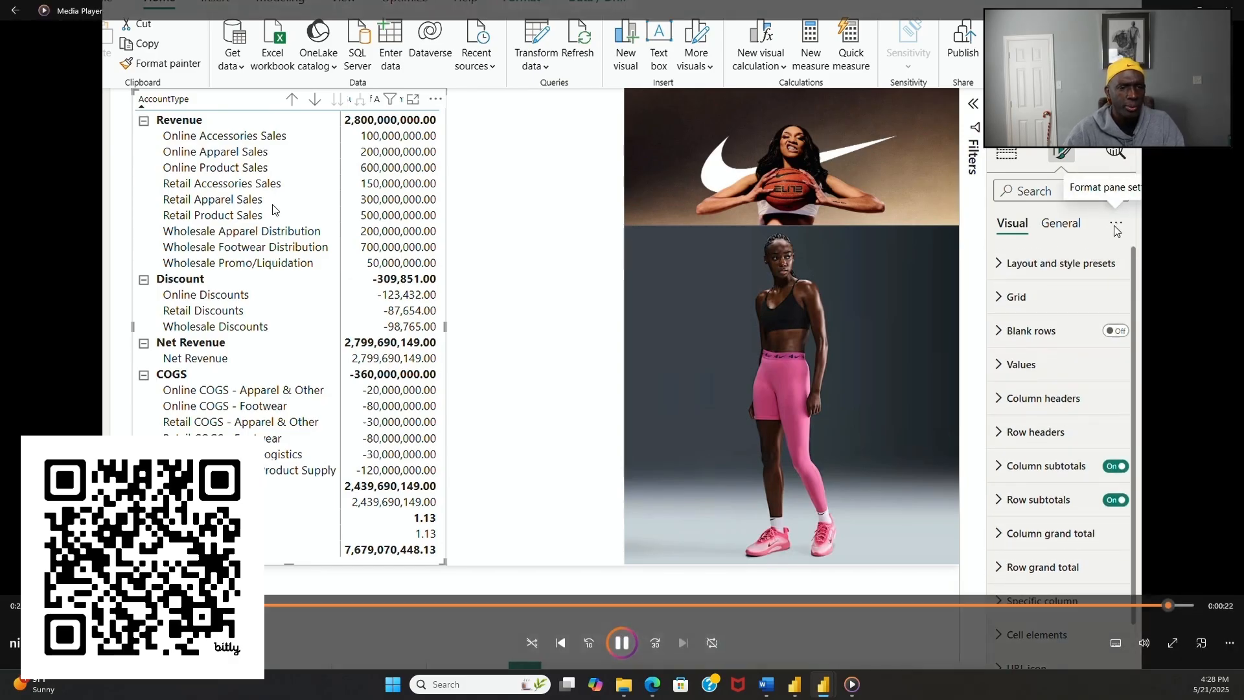
click(1115, 225)
click(1125, 261)
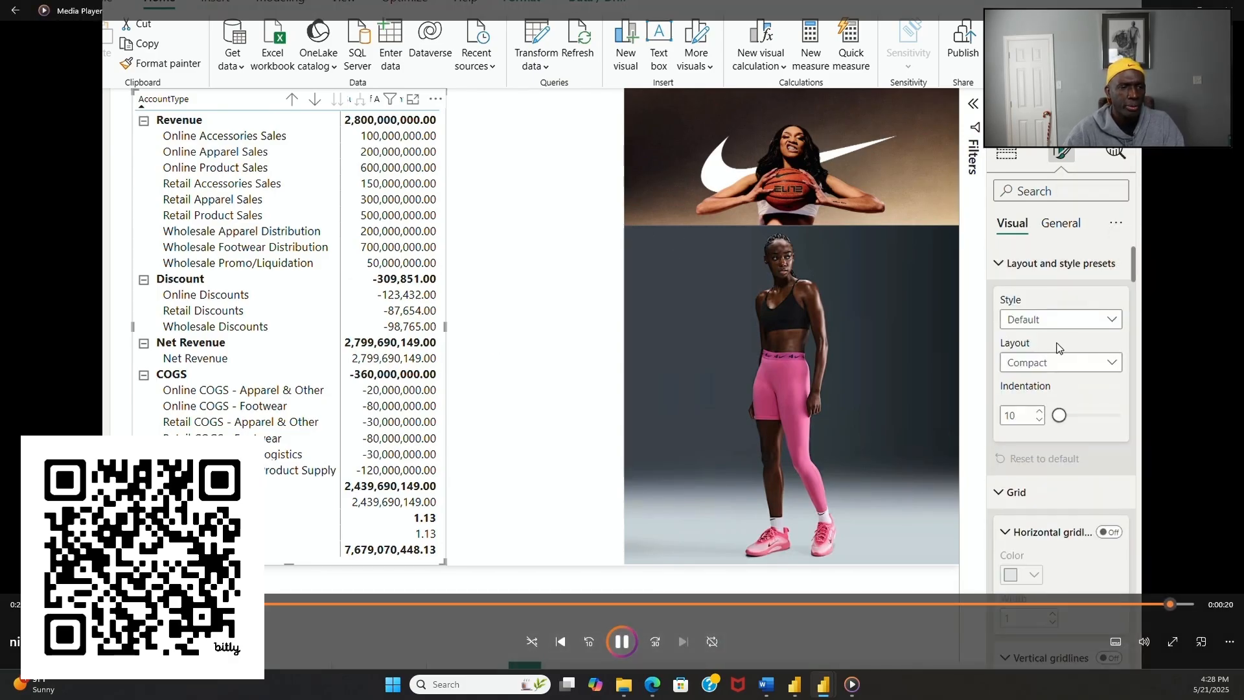
scroll(1056, 350, down, 10)
scroll(1055, 360, down, 1)
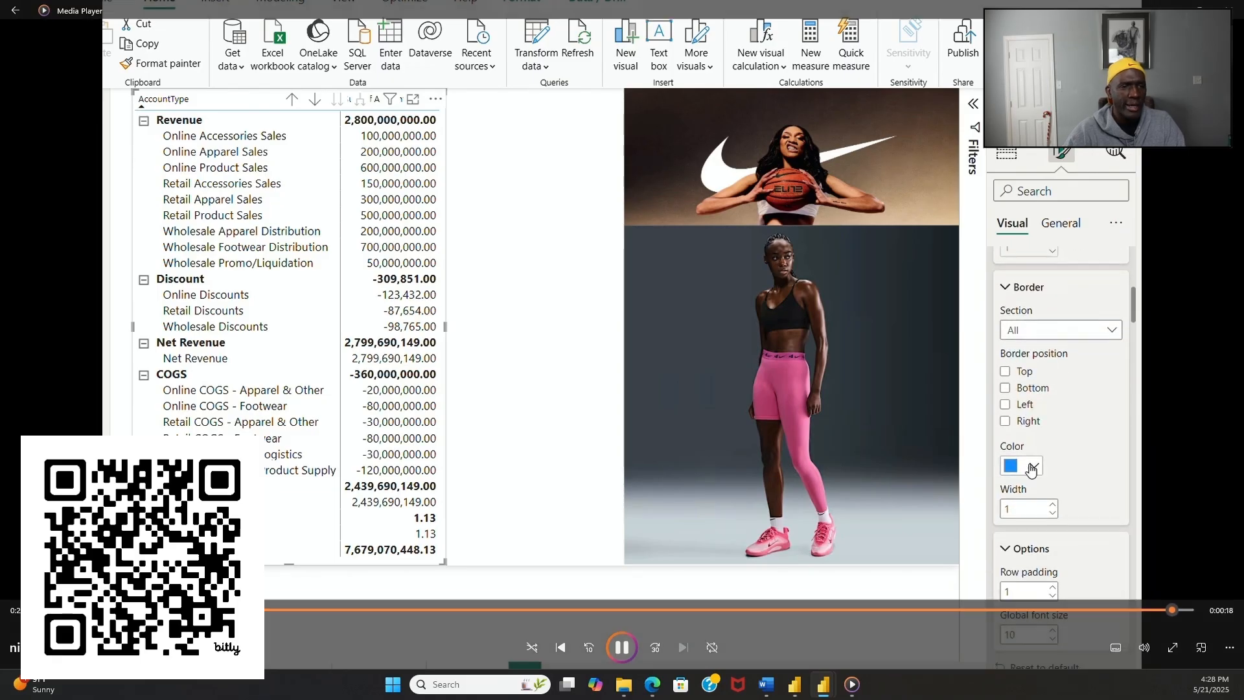
click(1030, 466)
click(1046, 394)
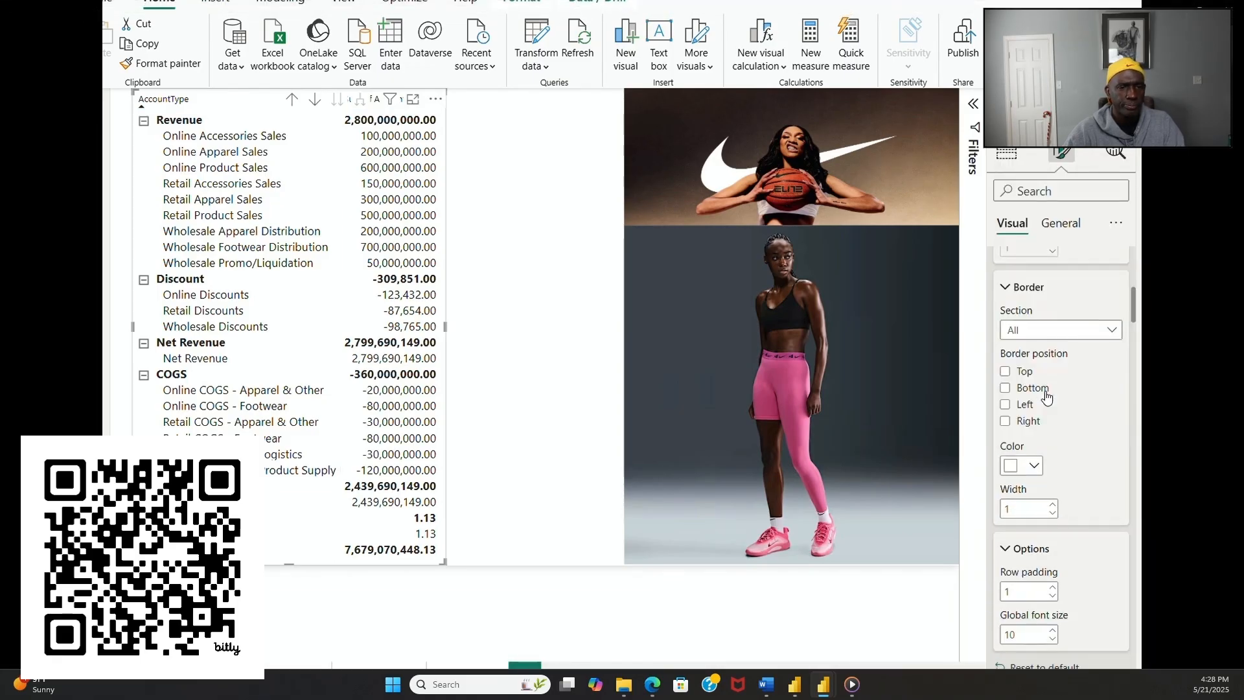
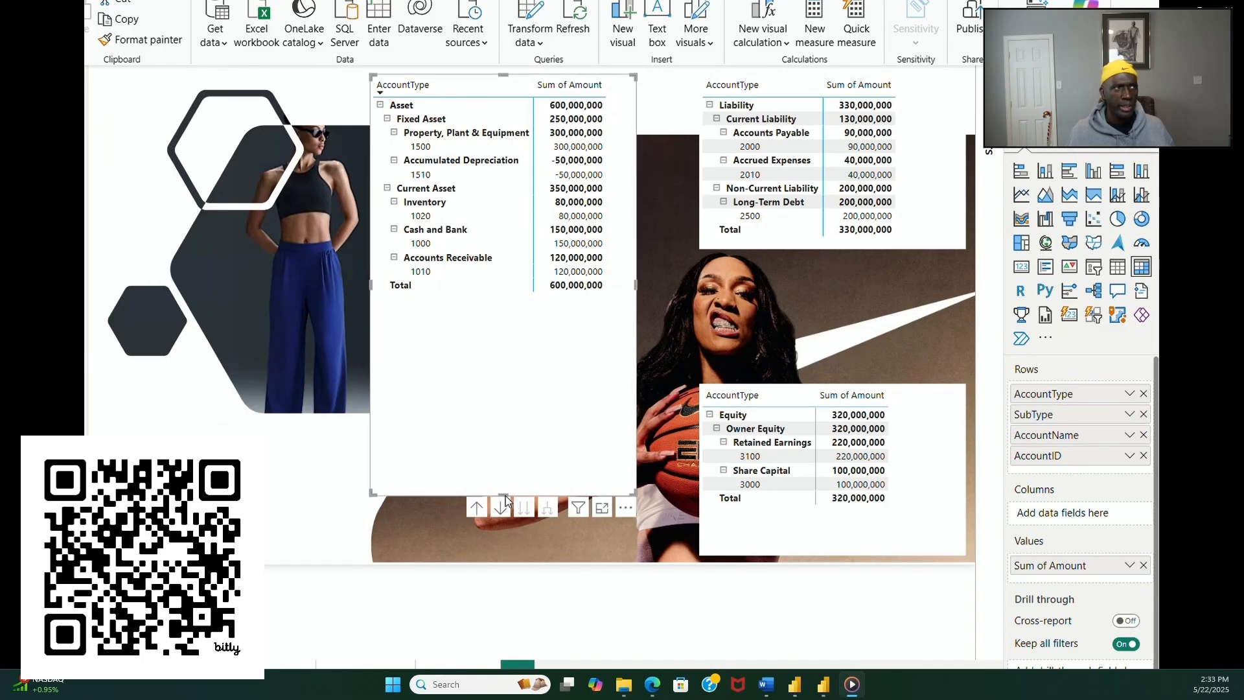
Step: Stretch the asset matrix down to the page's lower edge and set its background transparency to 100%
drag(505, 495, 497, 558)
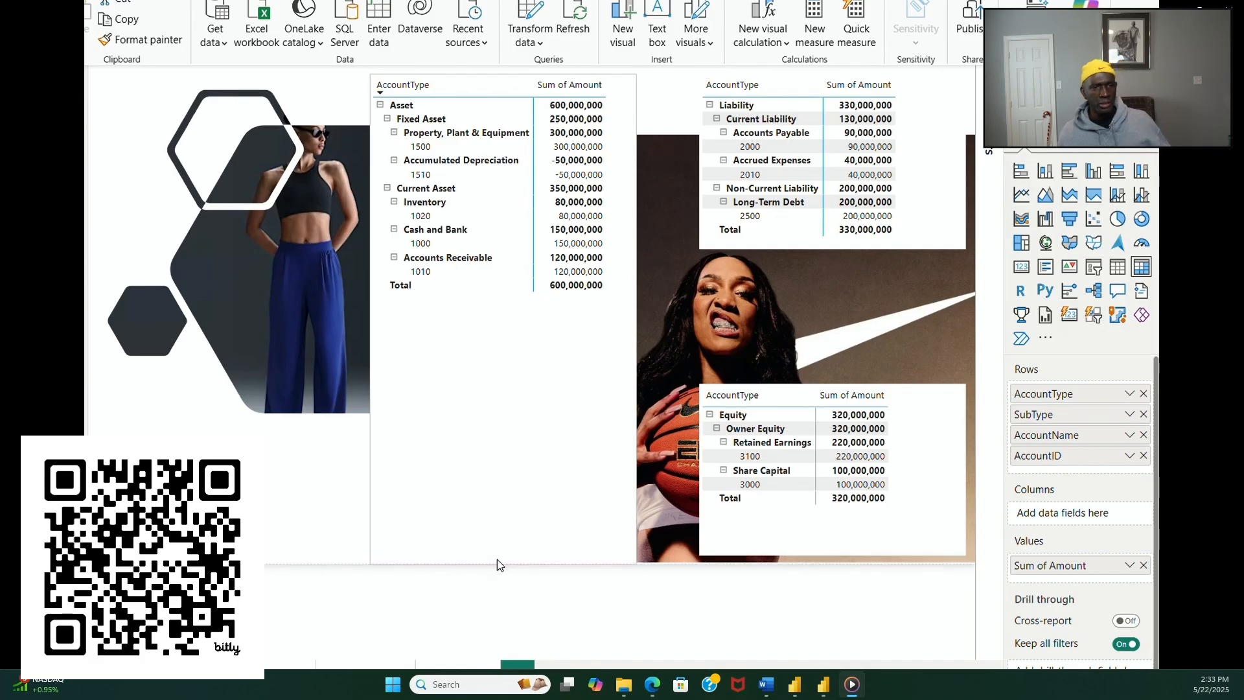
click(290, 508)
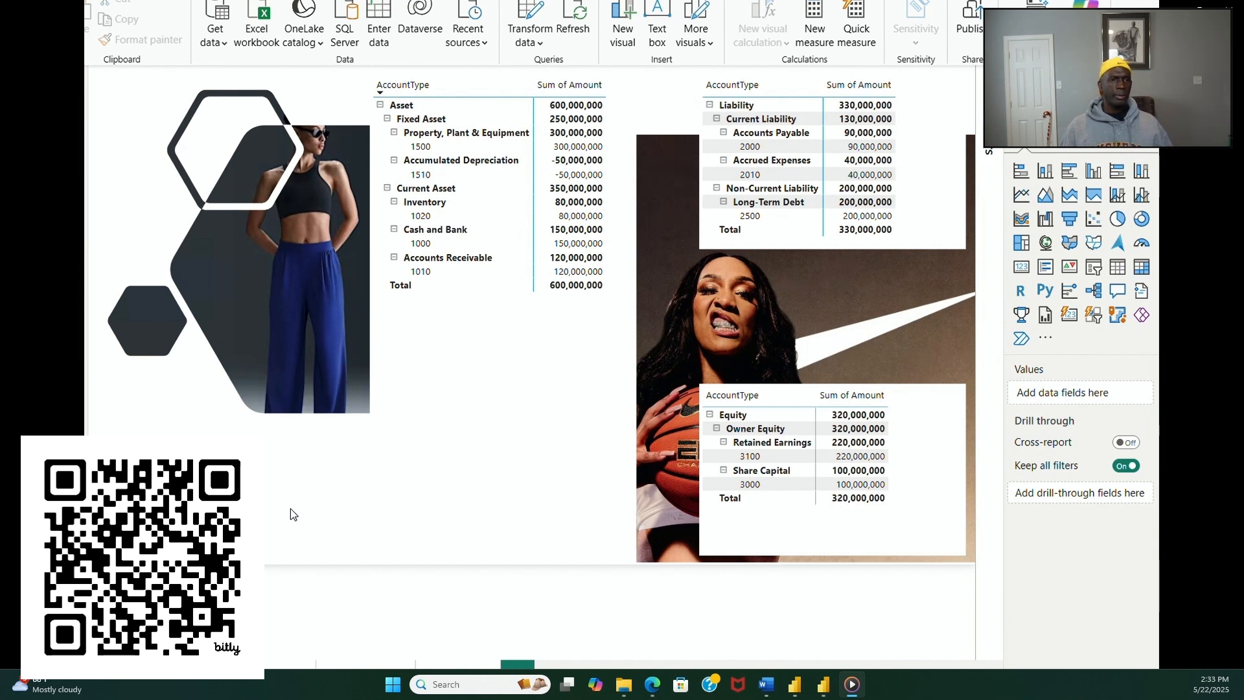
click(473, 502)
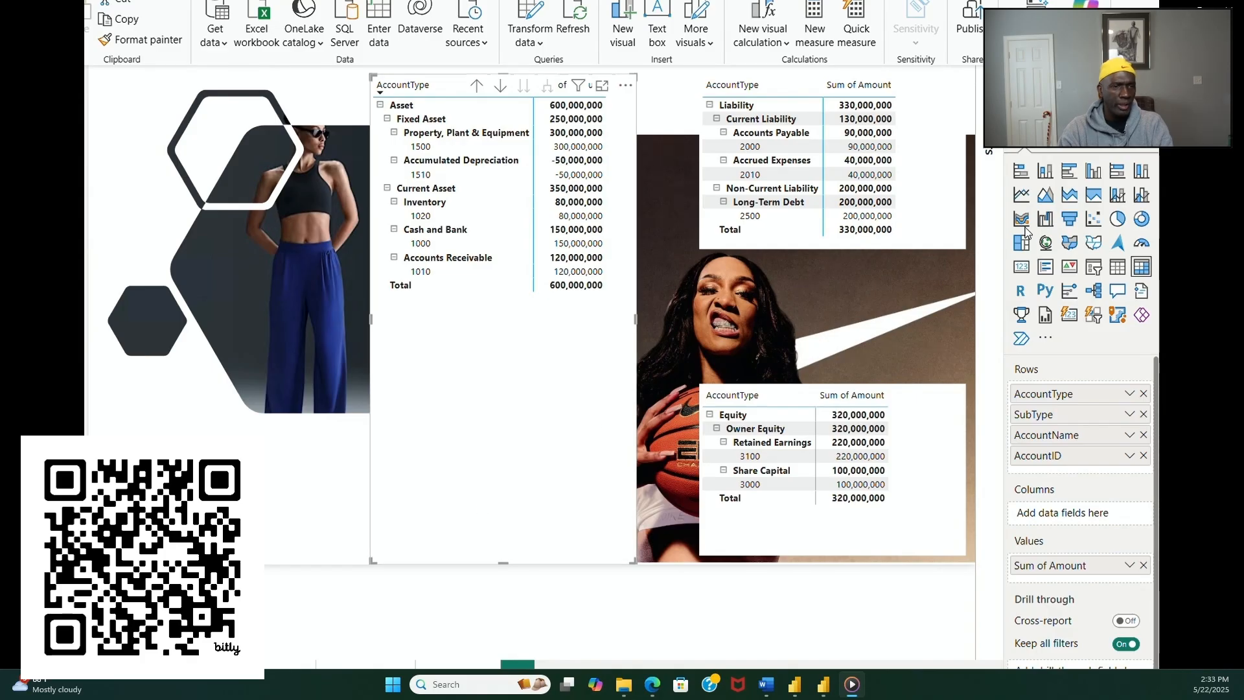
click(1080, 134)
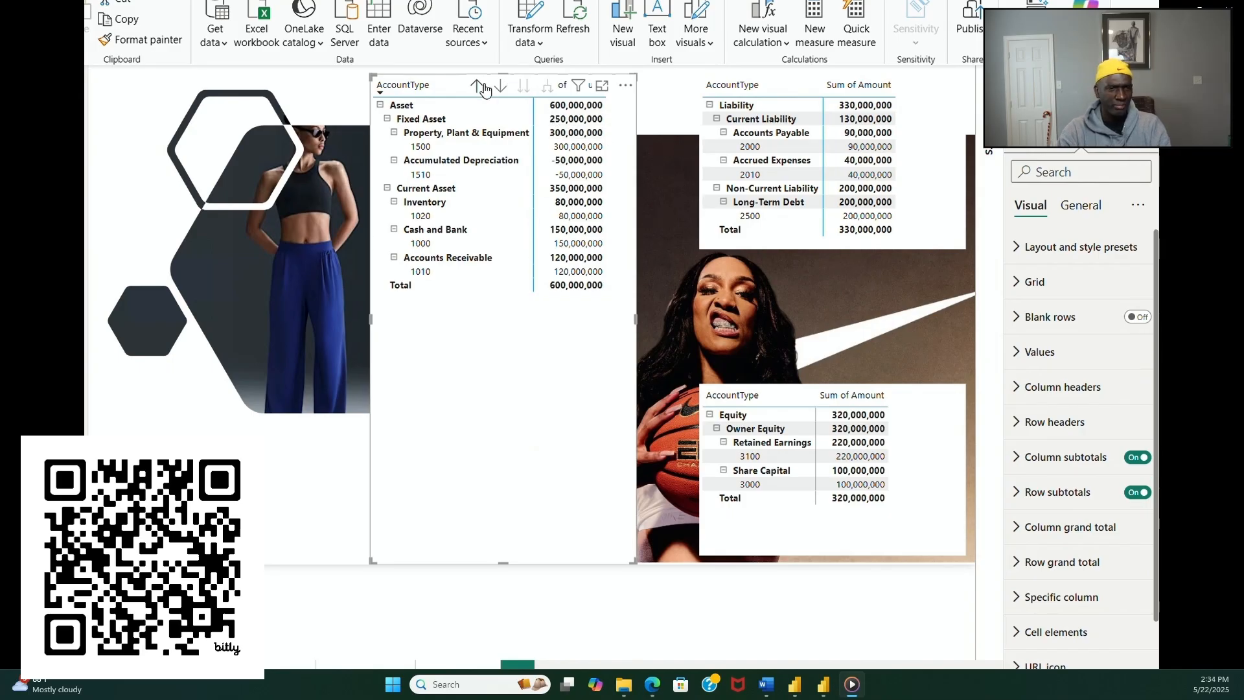
click(953, 221)
drag(954, 223, 949, 216)
click(573, 406)
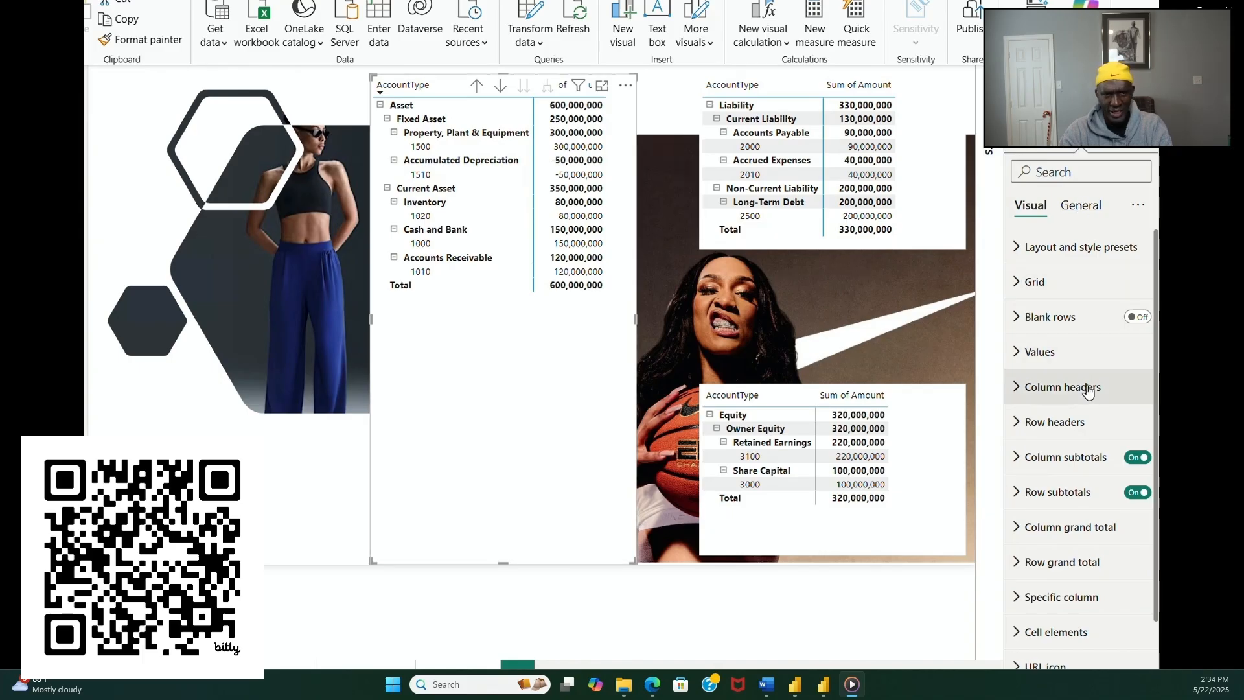
click(1080, 205)
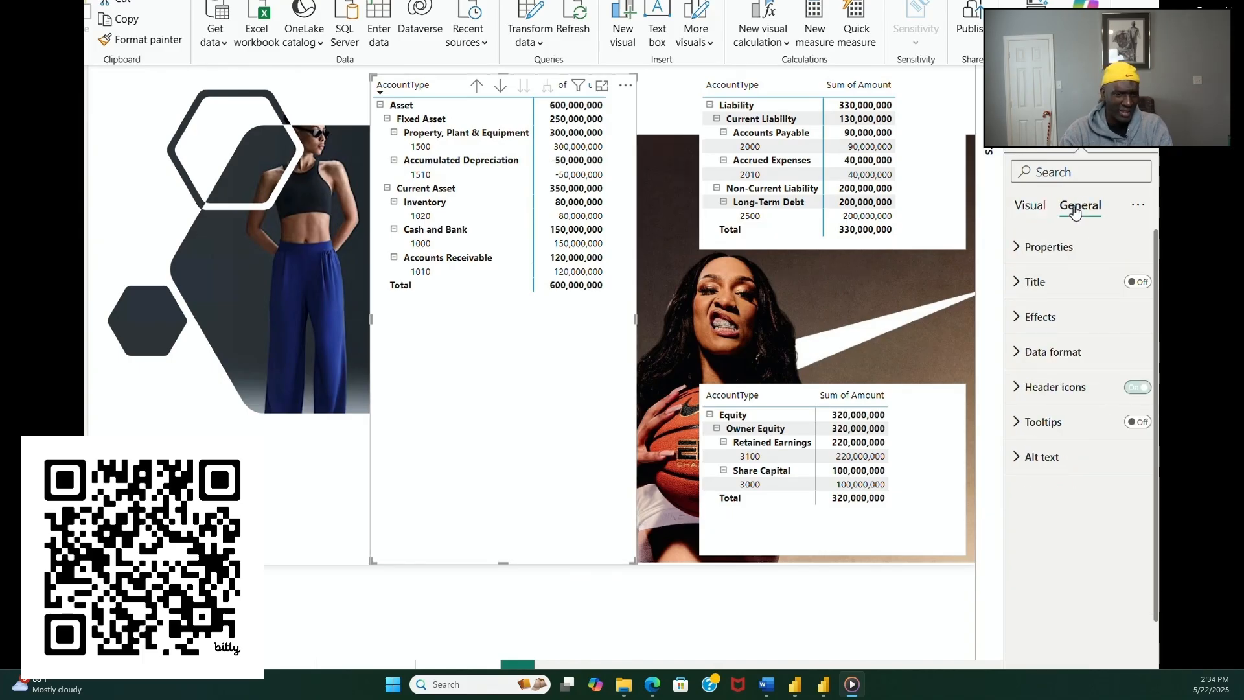
click(1016, 320)
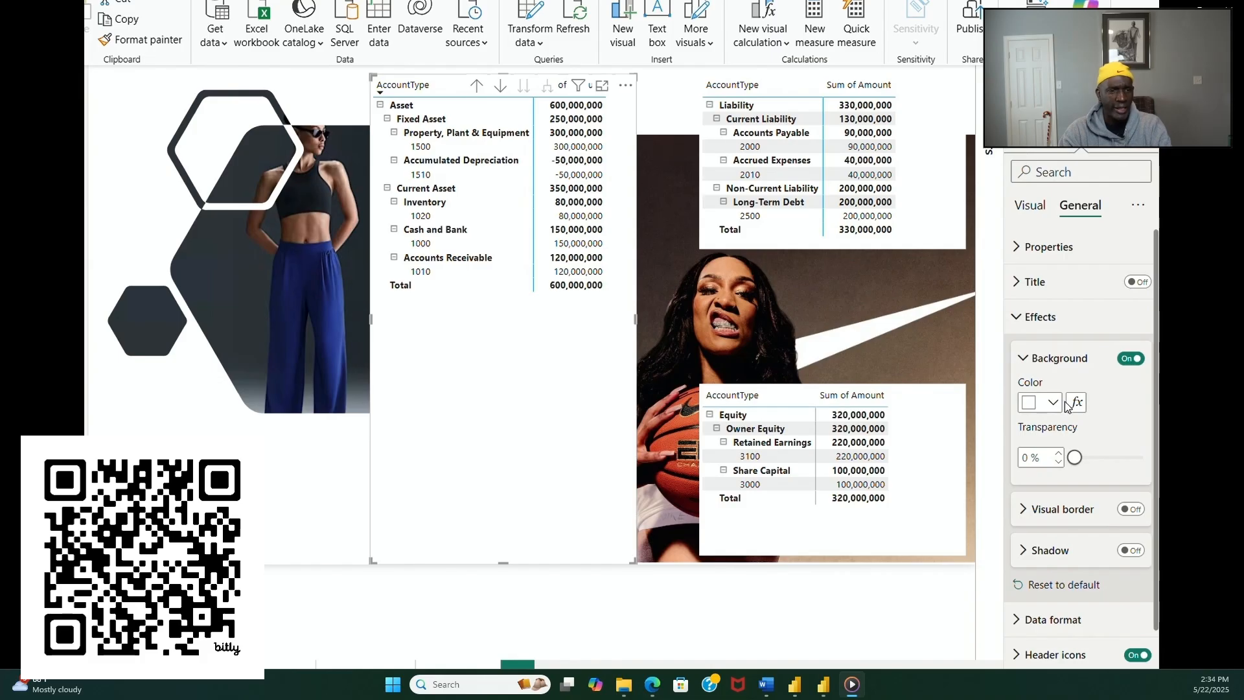
drag(1076, 458, 1145, 458)
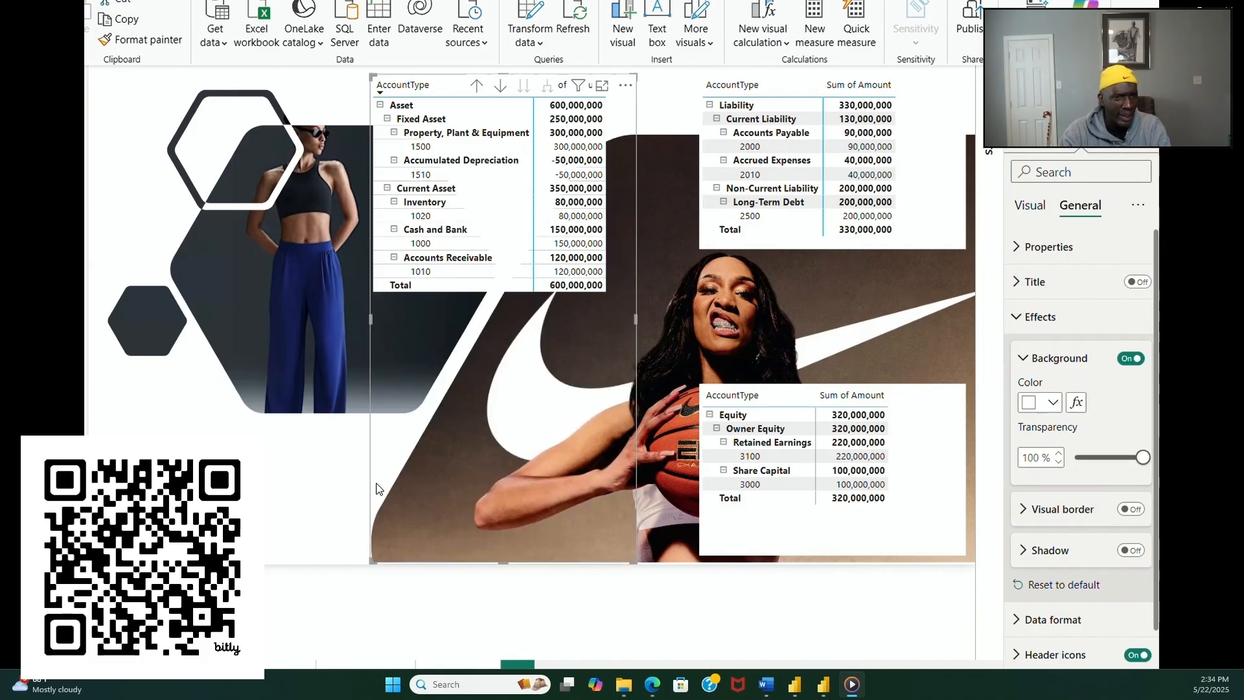
click(324, 506)
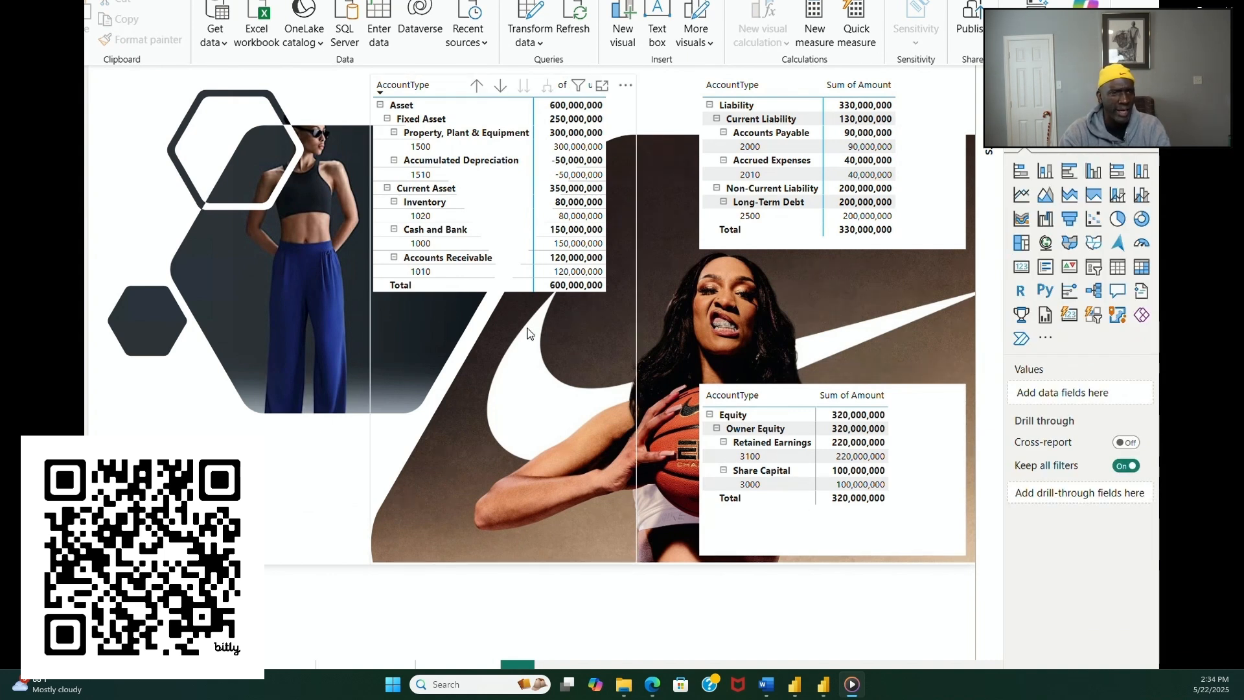
Step: Turn off the banded row color for the asset matrix's row headers
click(602, 400)
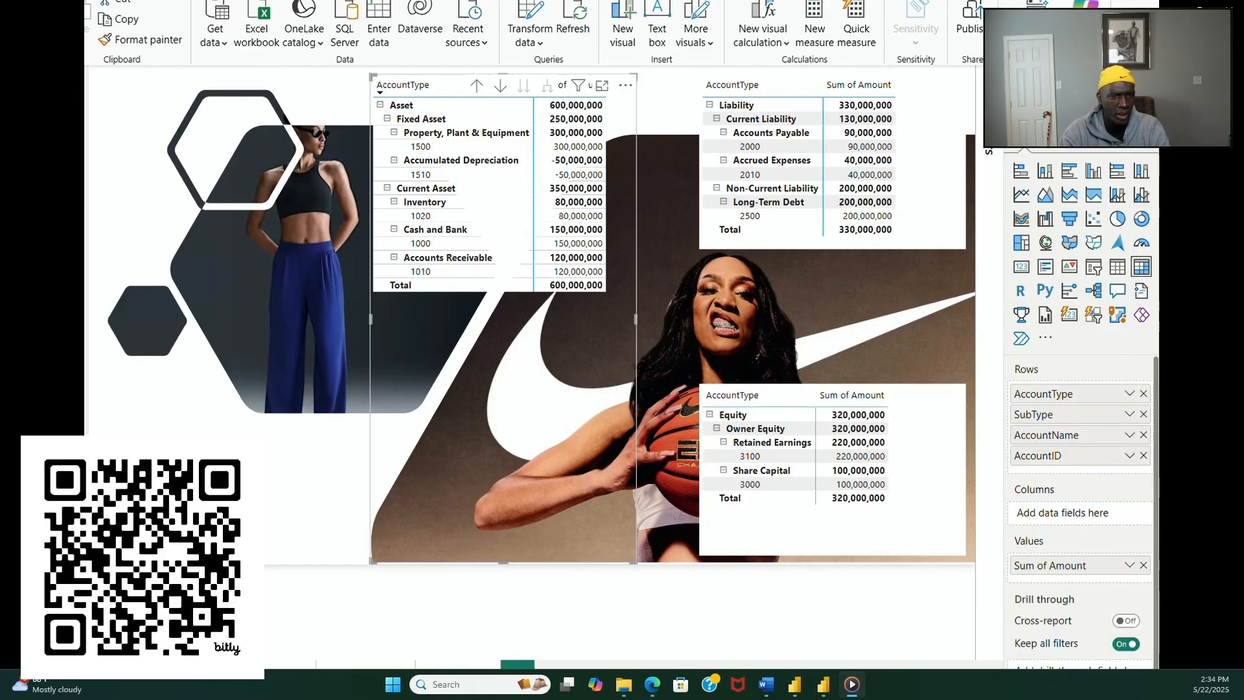
click(1080, 135)
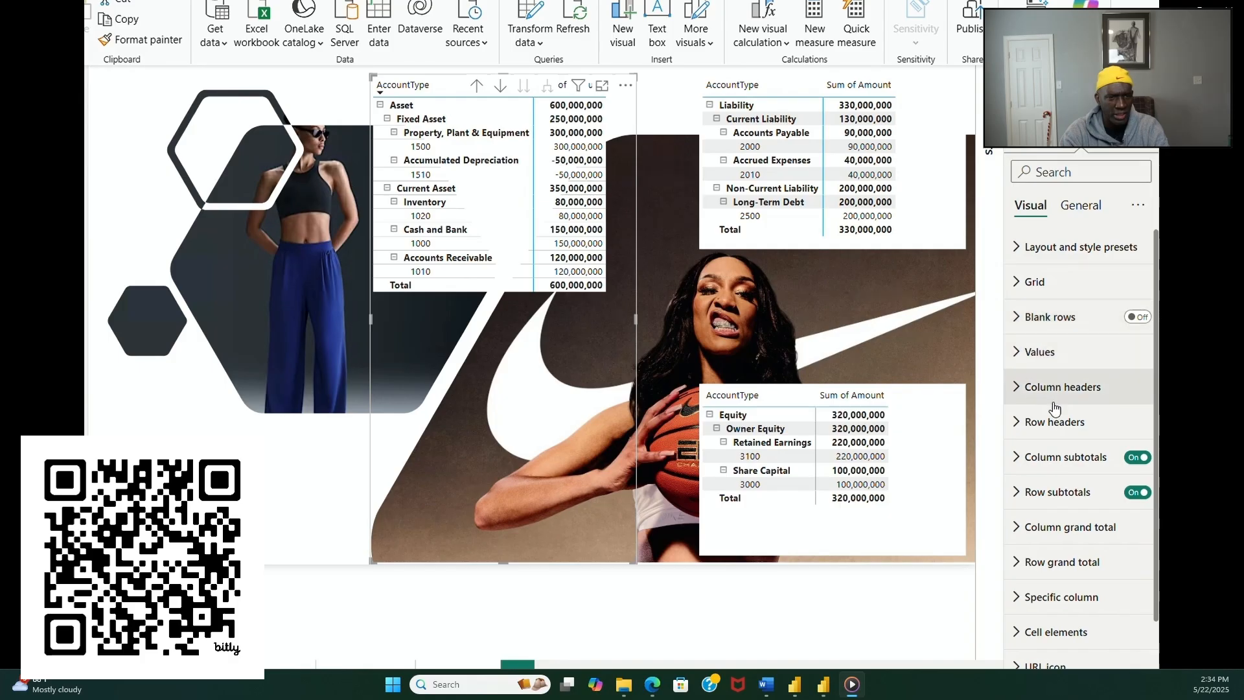
click(1022, 423)
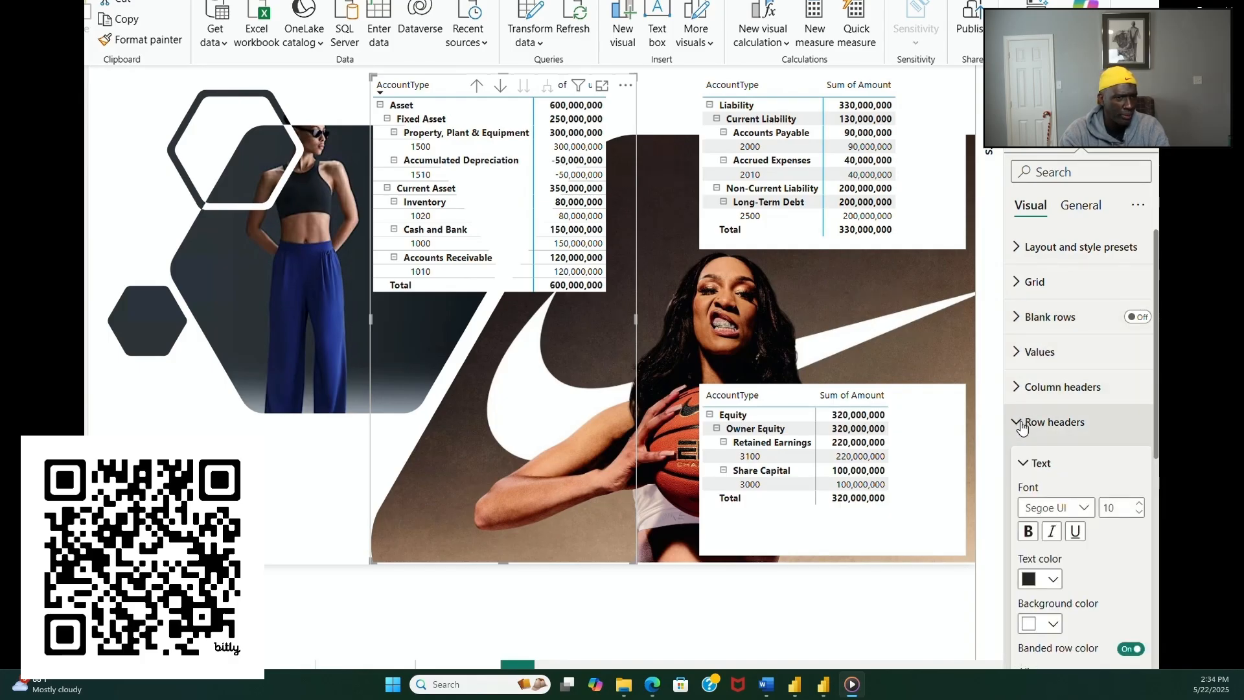
scroll(1110, 554, down, 5)
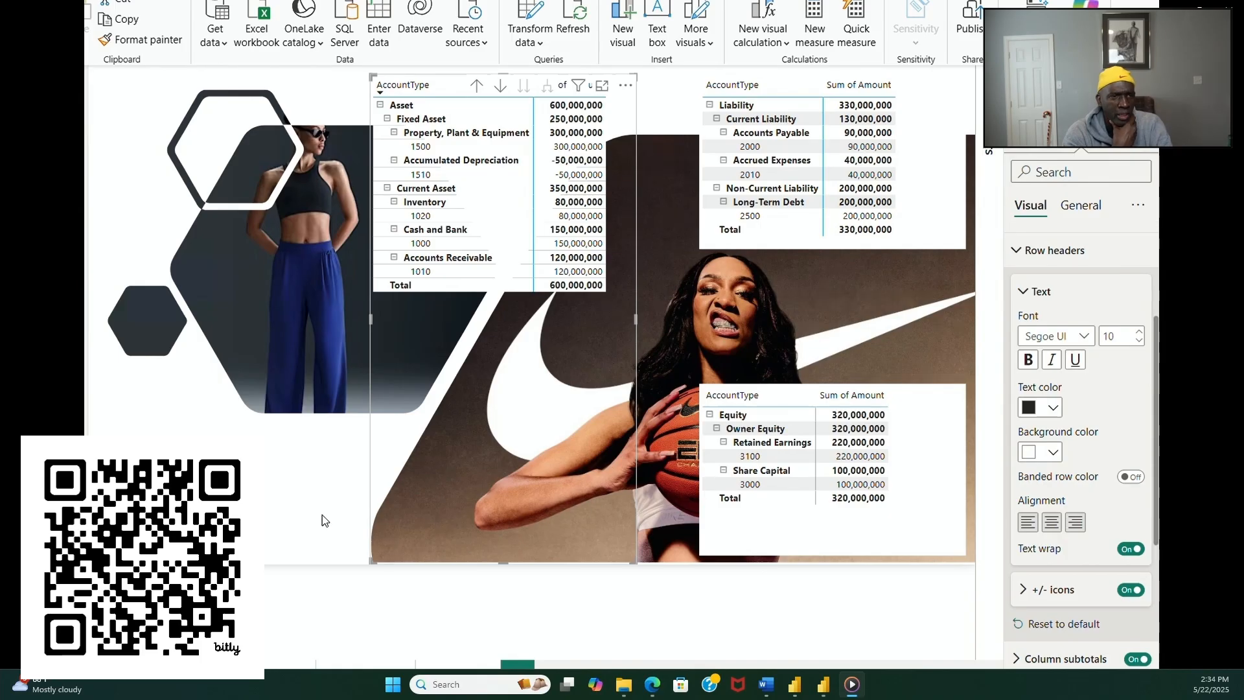
click(213, 505)
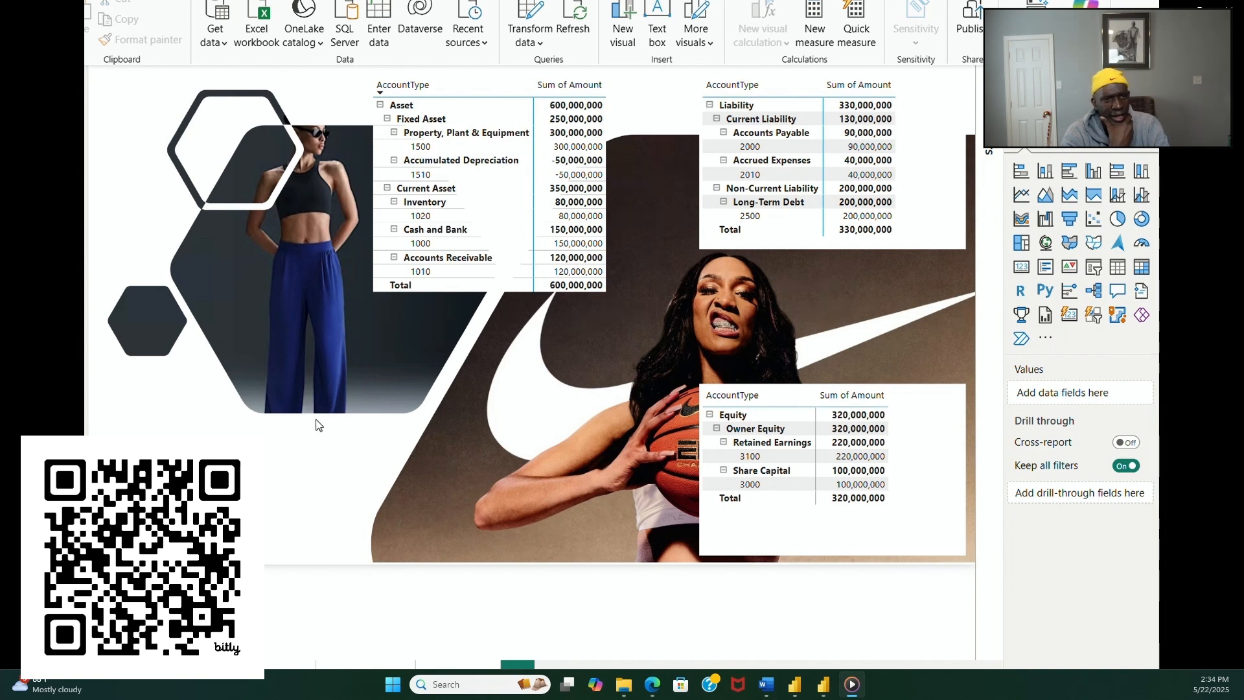
Step: Change the grid border color of the asset matrix to white (#FFFFFF) for all sections
click(530, 294)
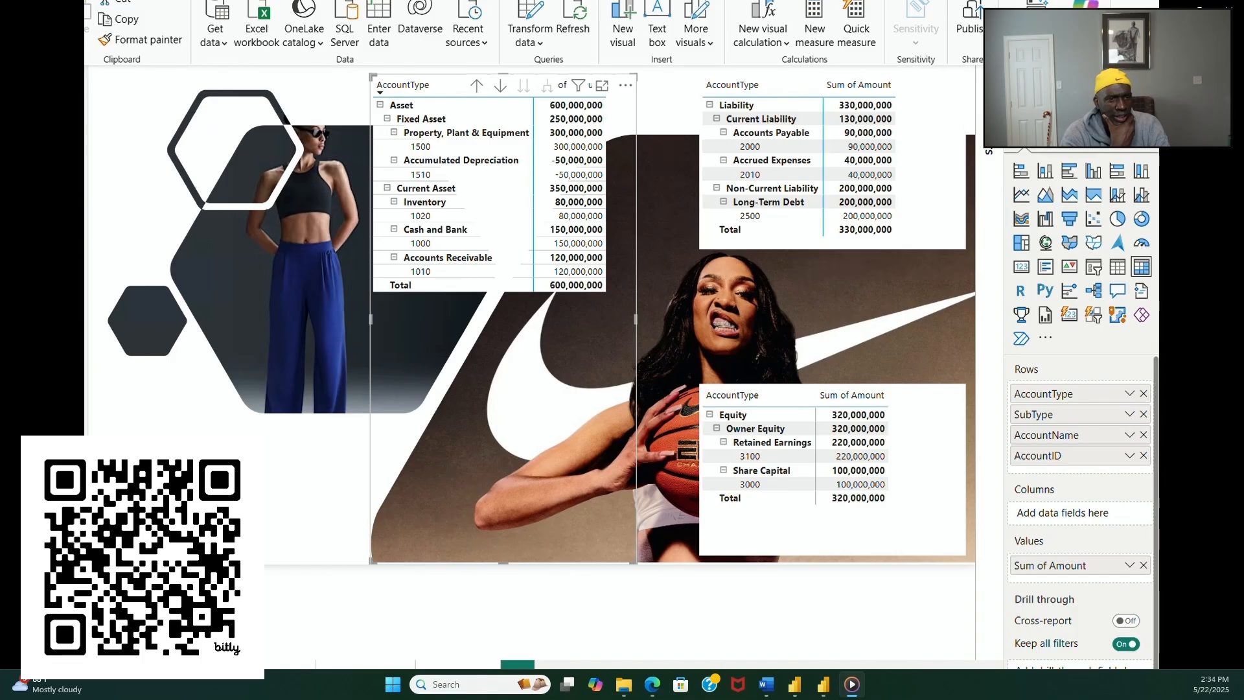
click(1081, 133)
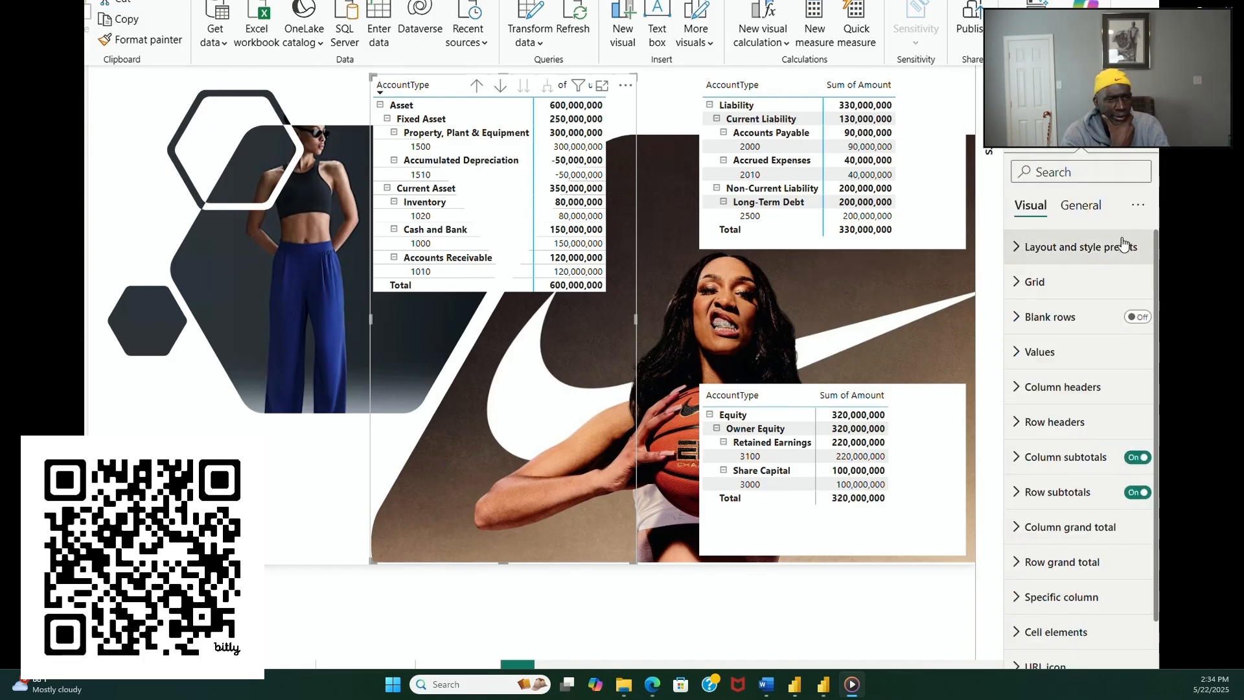
click(1139, 205)
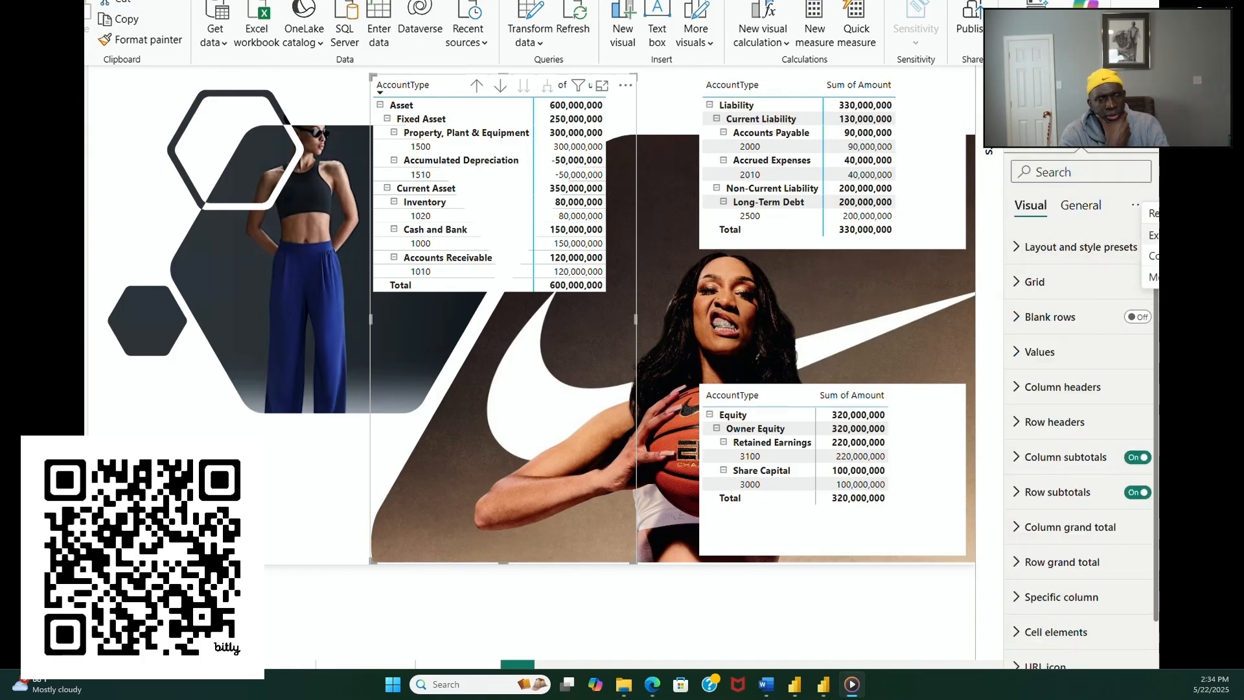
click(1152, 235)
scroll(1098, 422, down, 10)
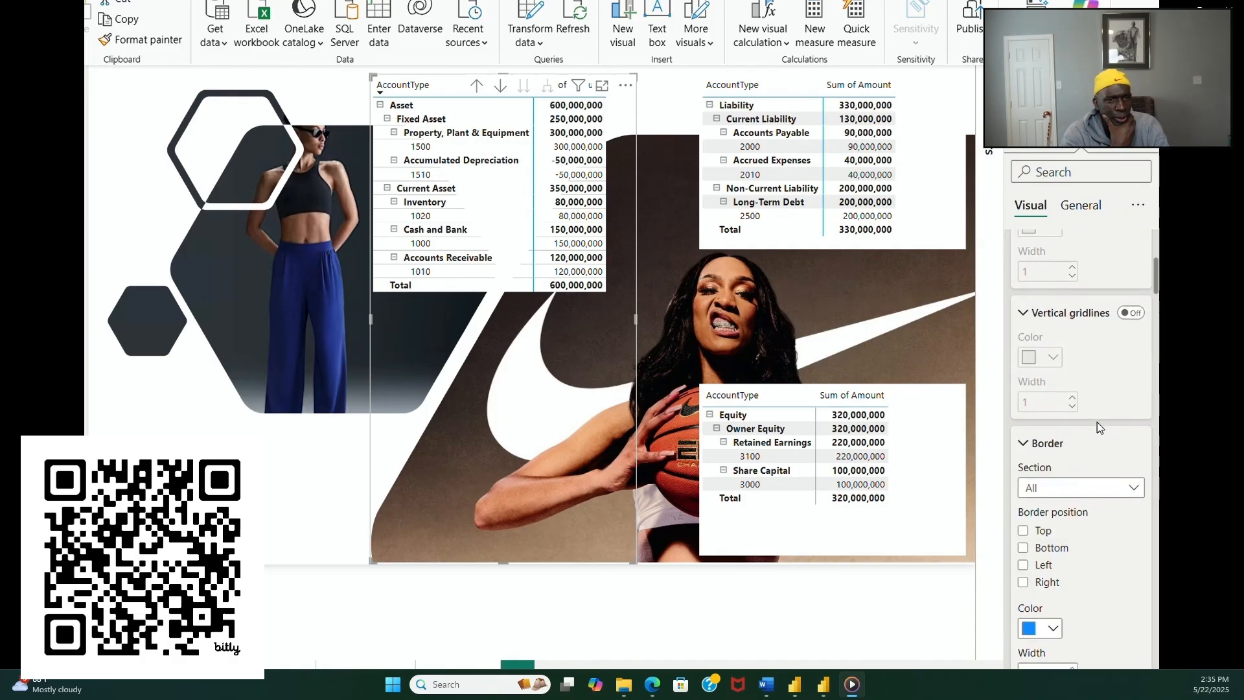
click(1053, 457)
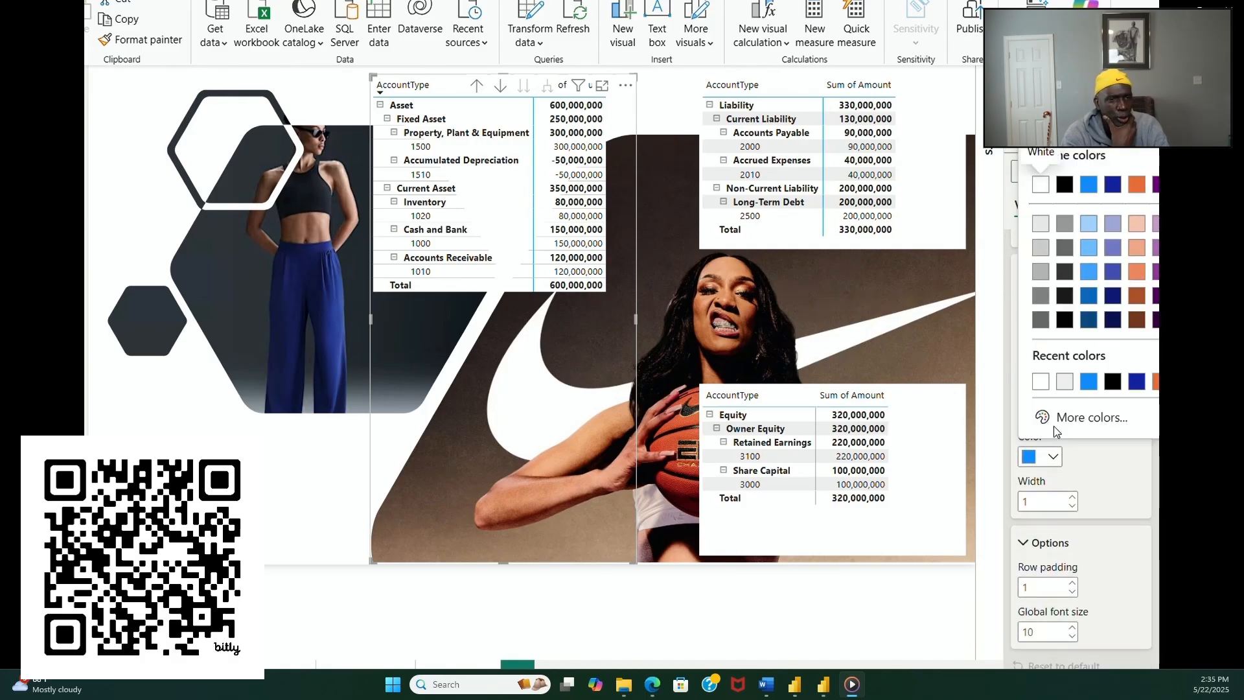
click(1039, 384)
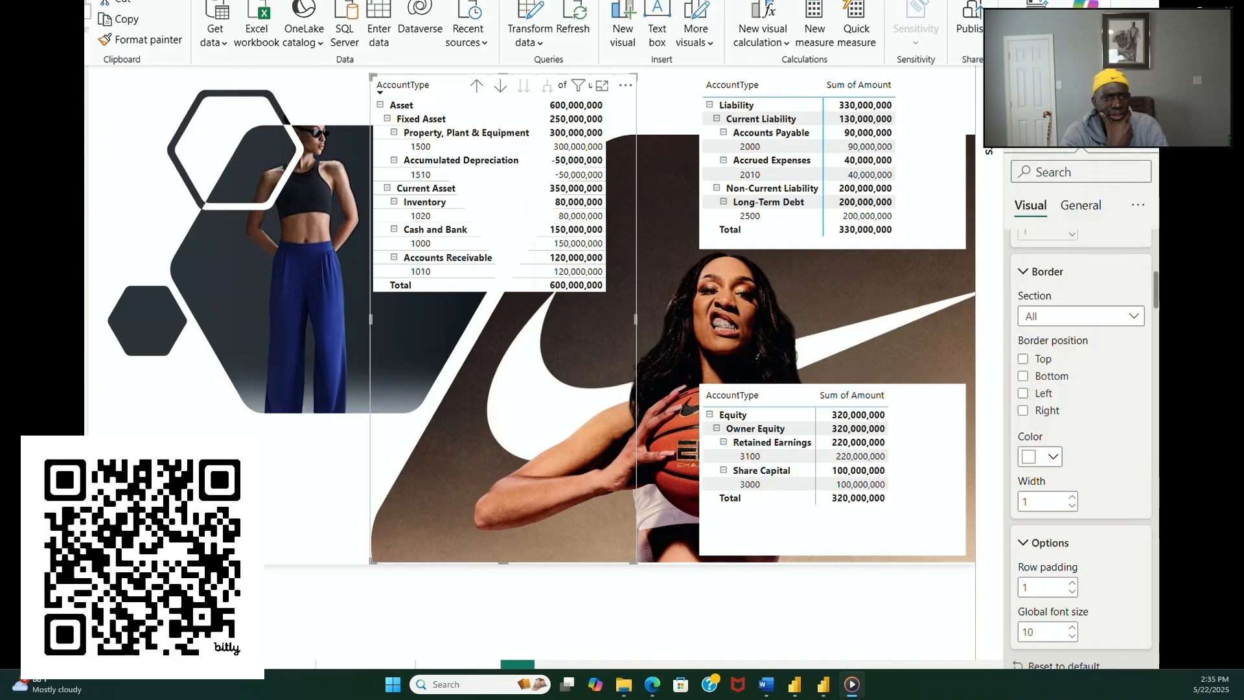
click(803, 609)
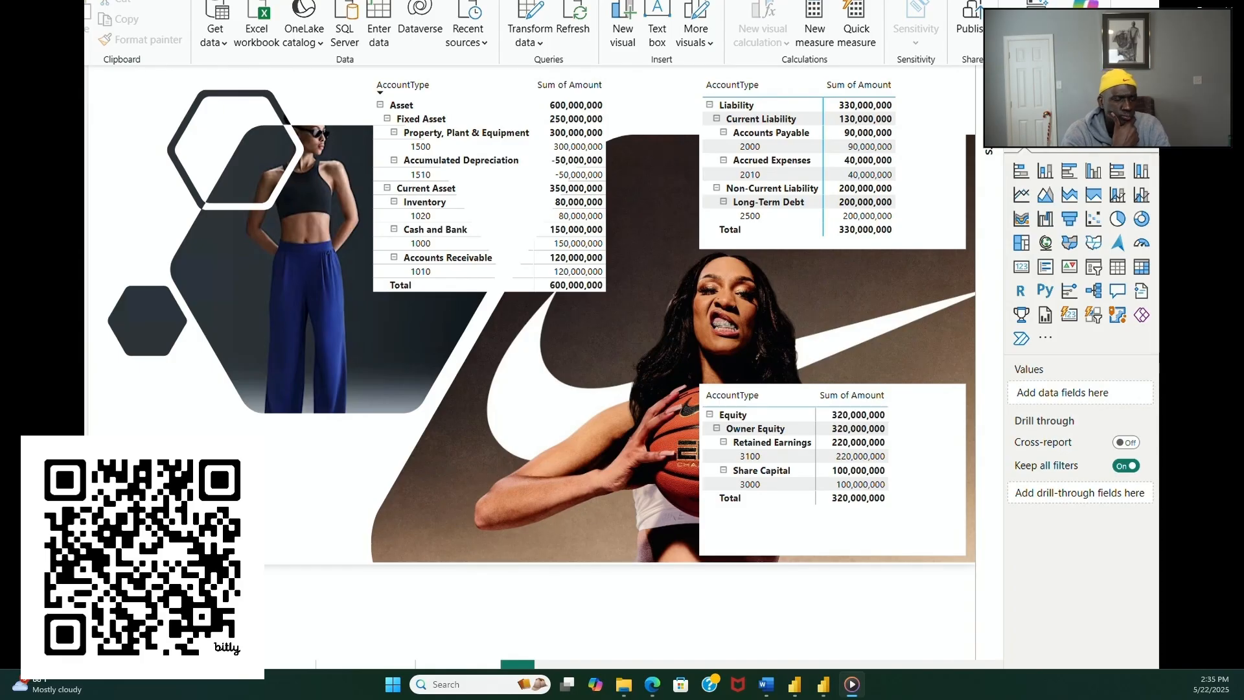
Step: Change the grid border color of the liability matrix to white for all sections
click(794, 254)
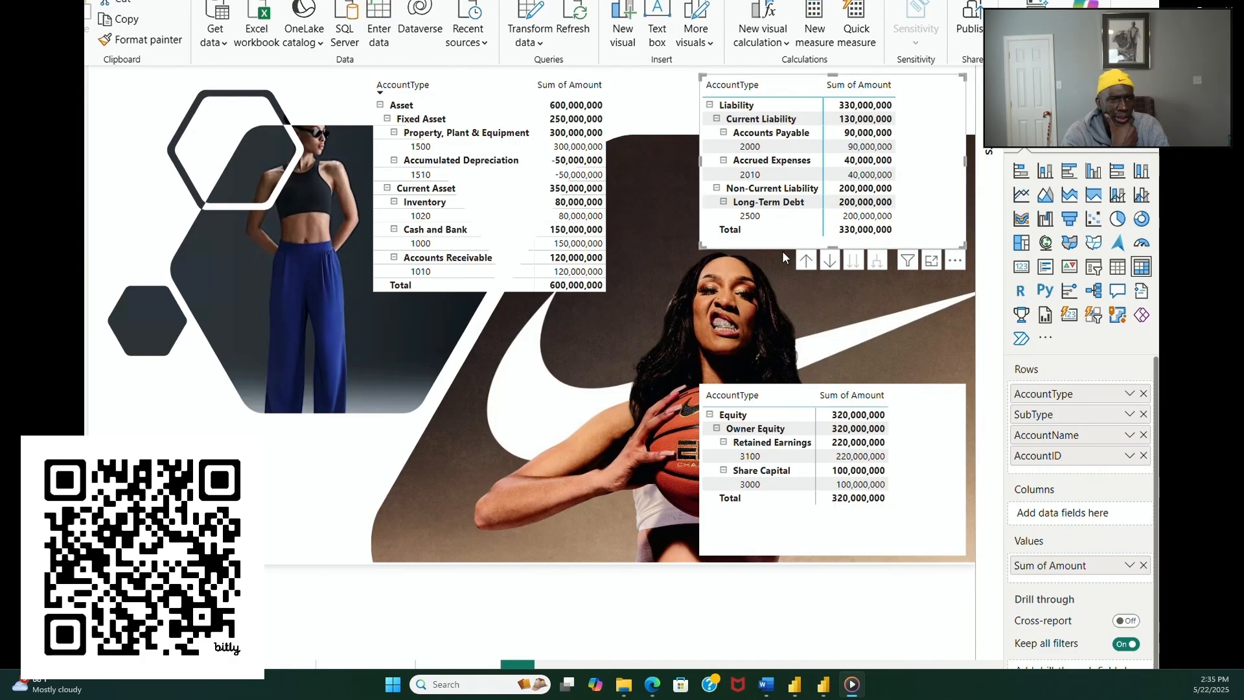
click(1087, 149)
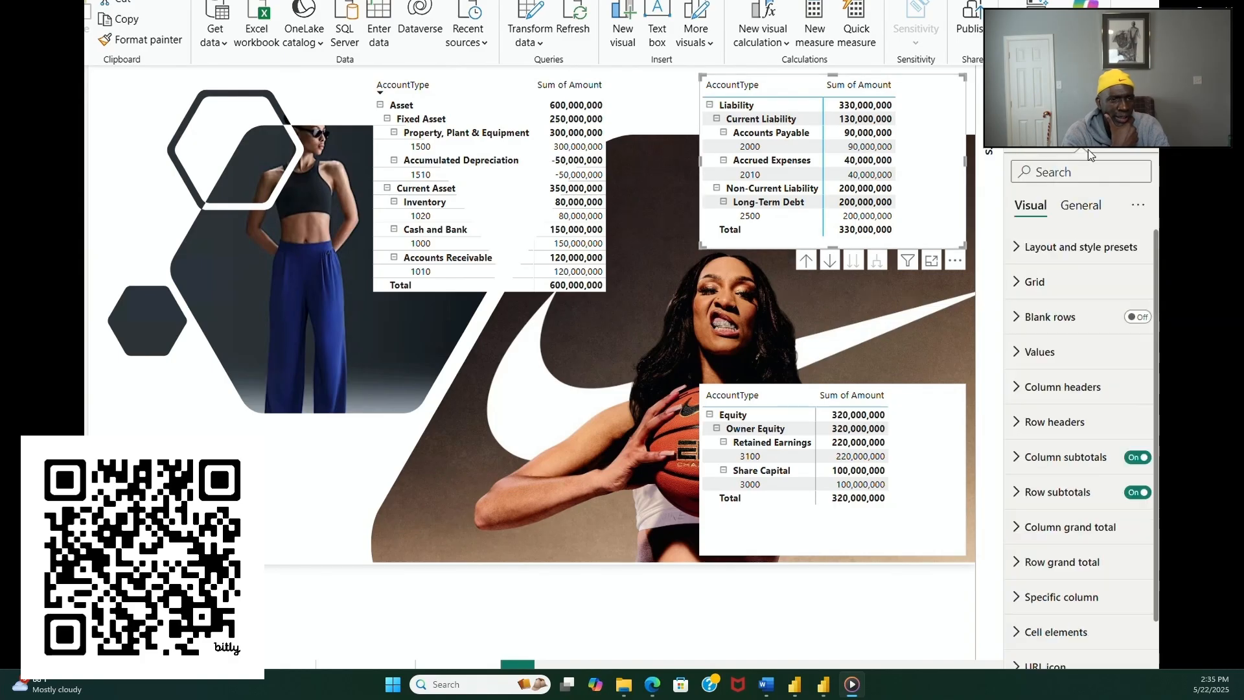
click(1138, 206)
click(1153, 234)
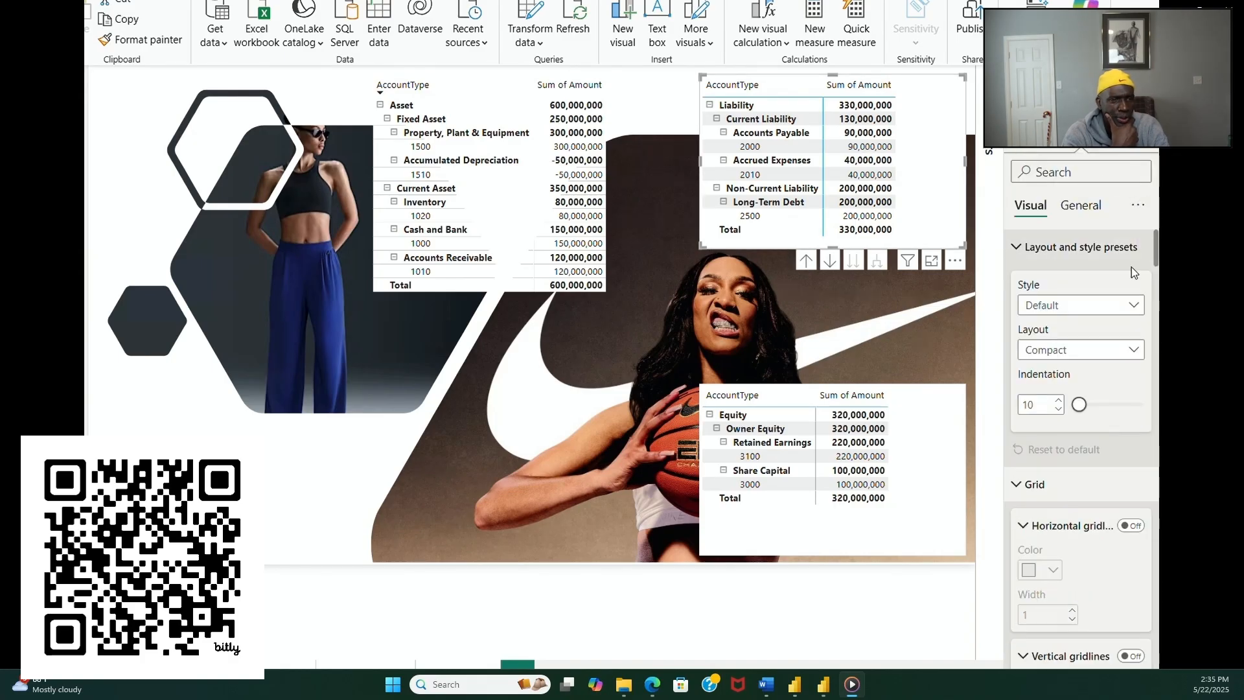
scroll(1088, 422, down, 10)
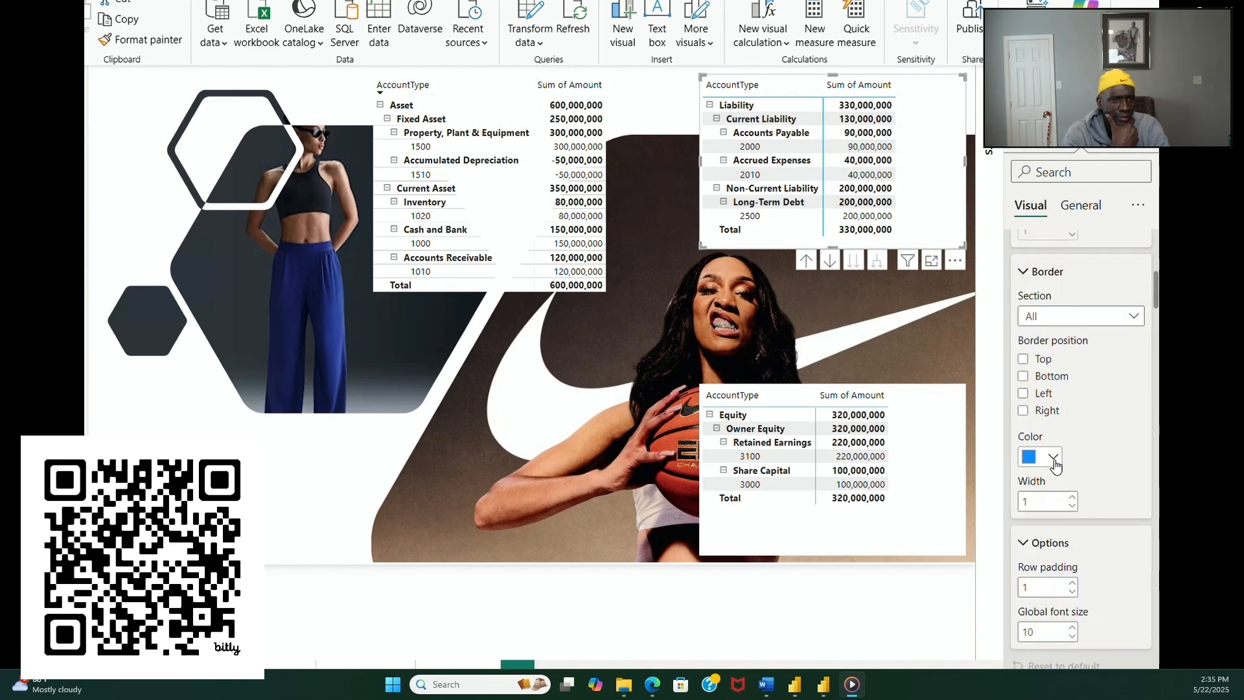
click(1054, 458)
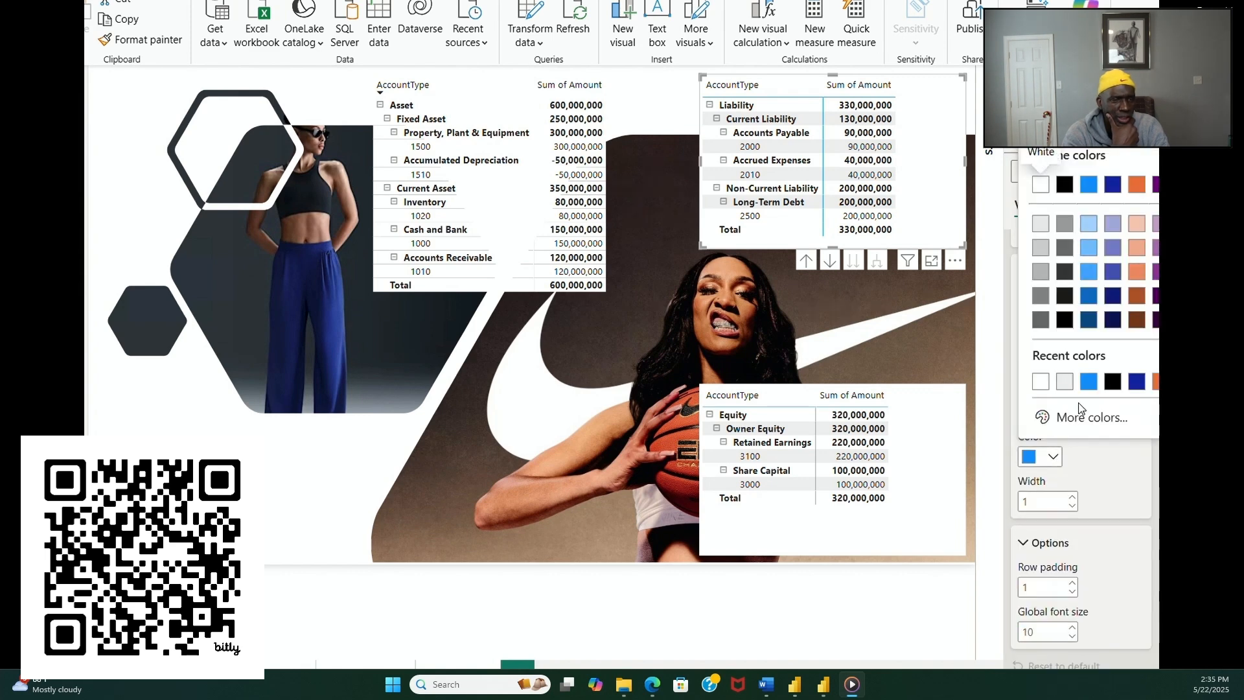
click(1041, 384)
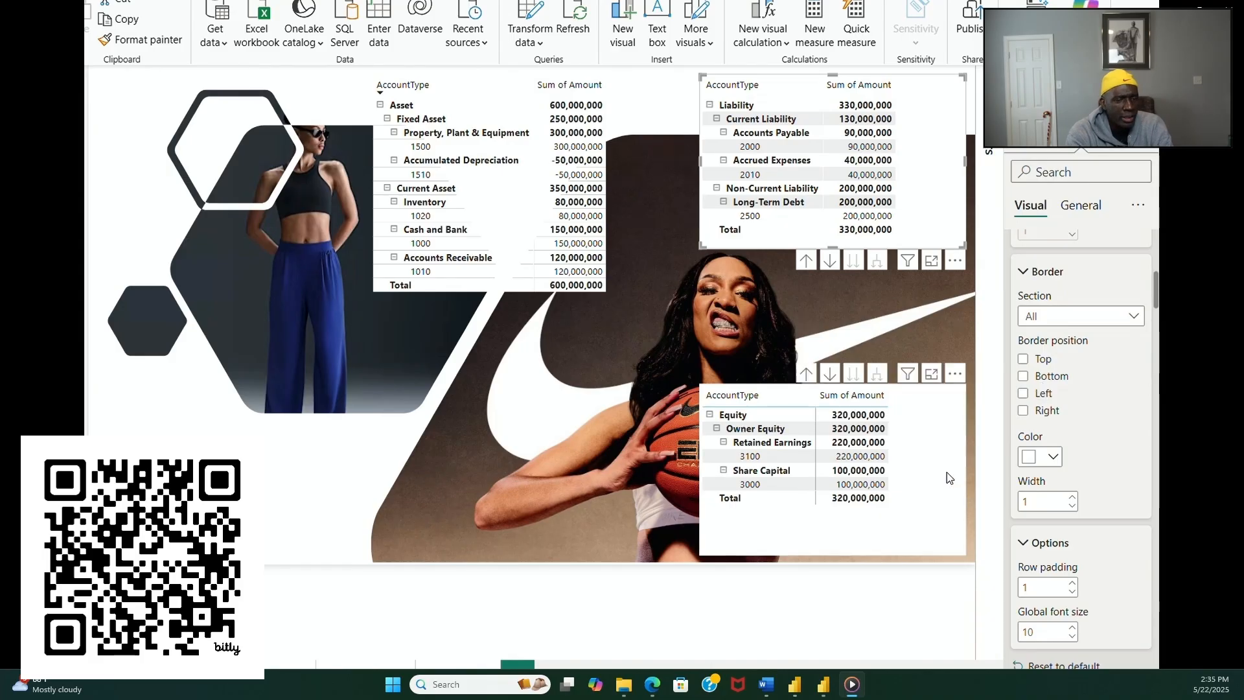
Step: Change the grid border color of the equity matrix to white for all sections
click(945, 531)
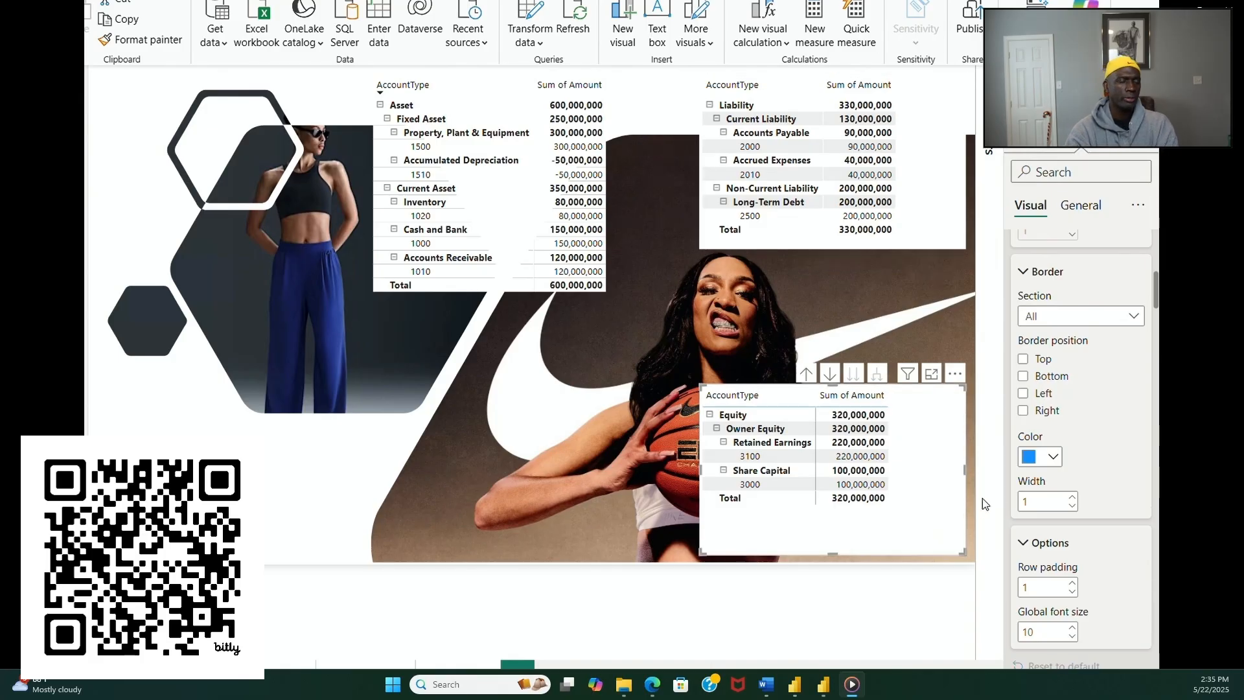
click(1053, 457)
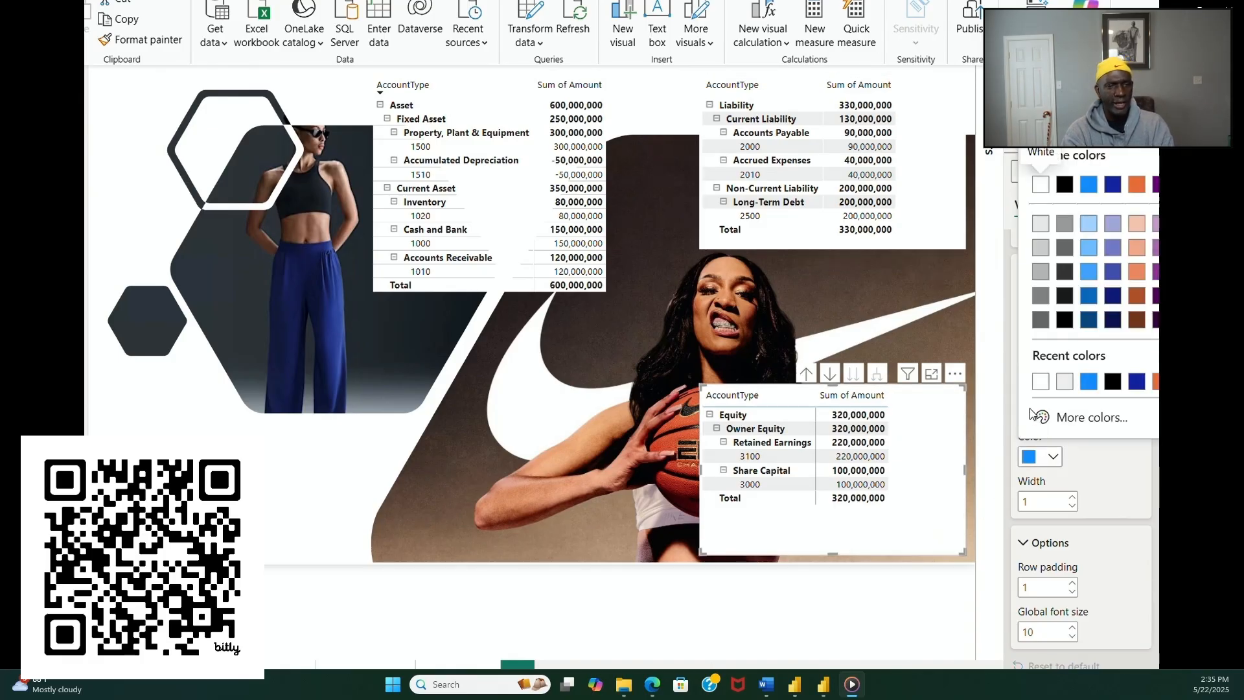
click(1041, 381)
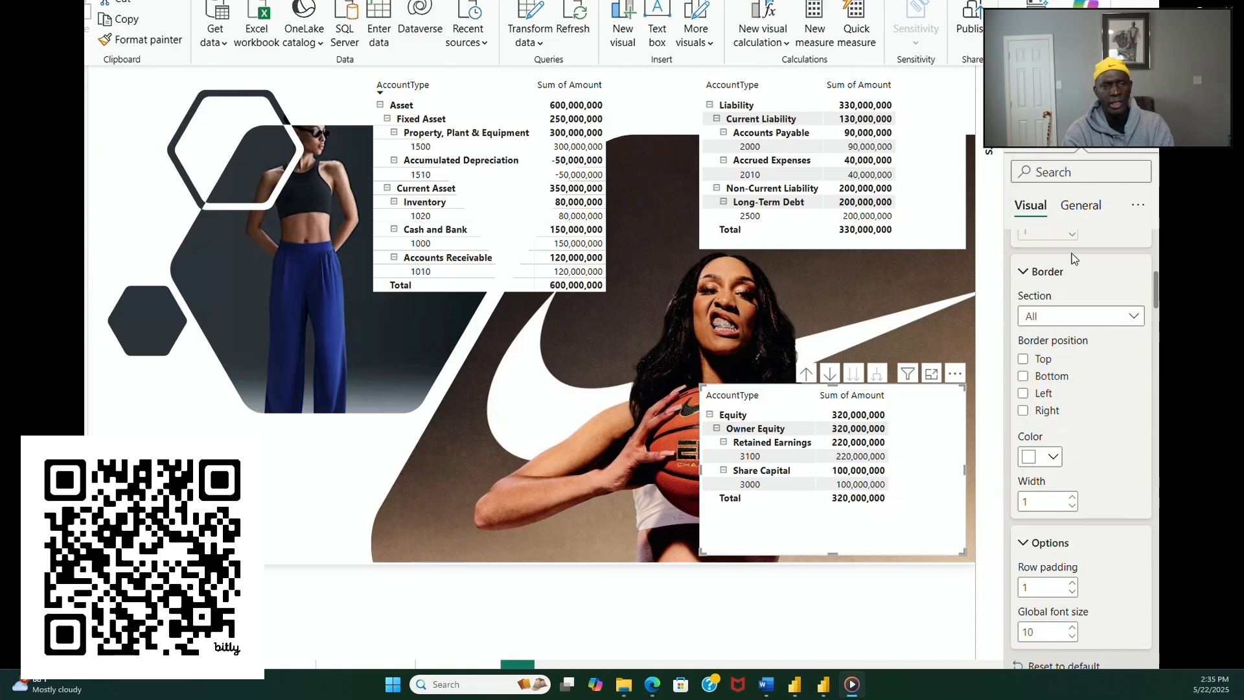
Step: Set the background transparency of the equity matrix to 100% in its effects settings
click(1086, 206)
click(1082, 316)
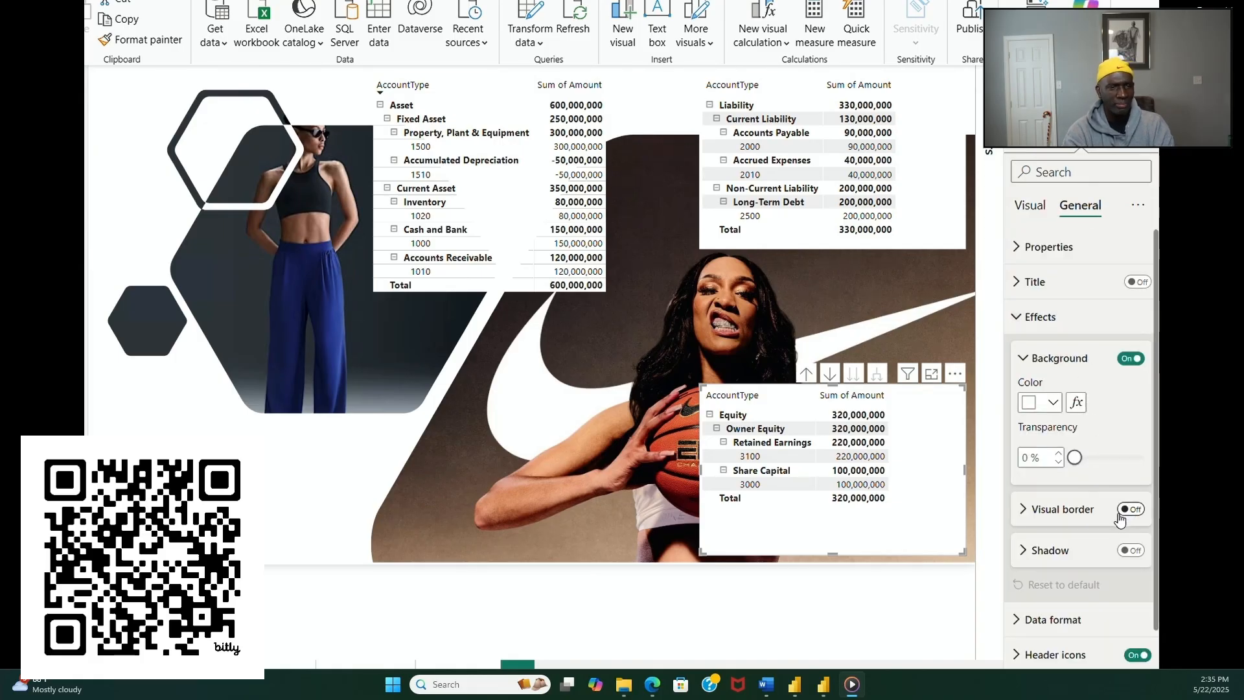
drag(1072, 457, 1154, 471)
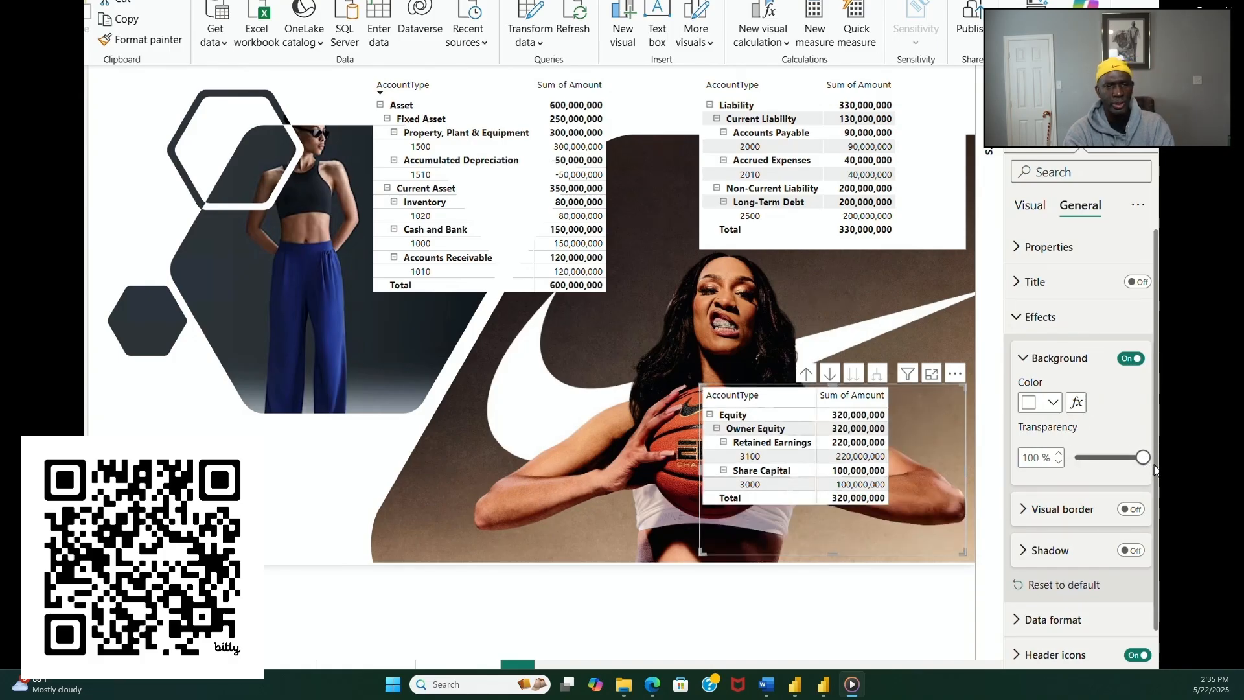
click(239, 484)
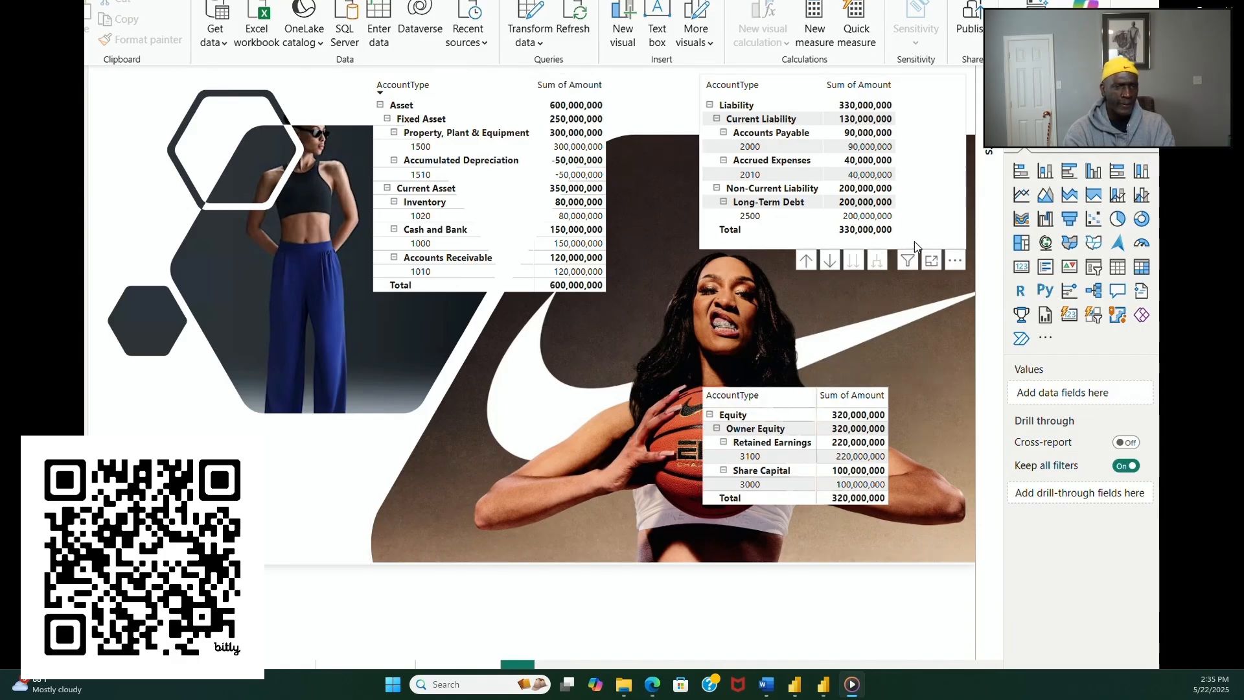
Step: Set the alternate background color of the equity matrix's values to white
click(953, 247)
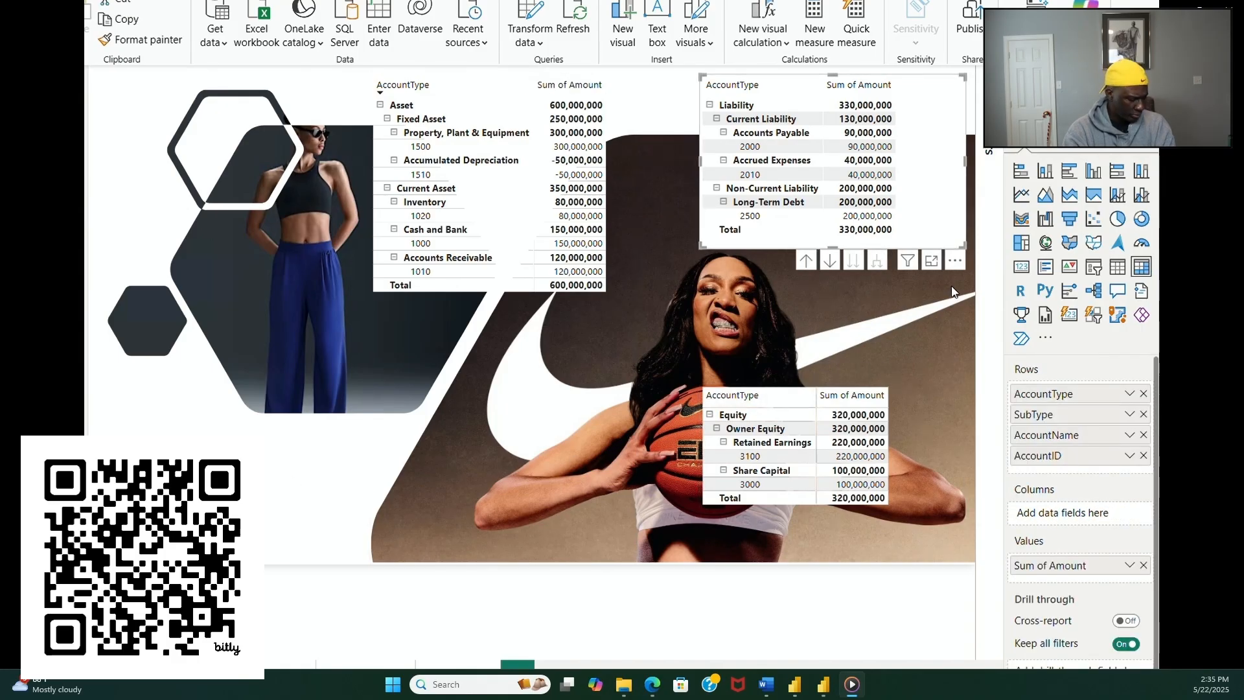
click(833, 546)
click(1080, 139)
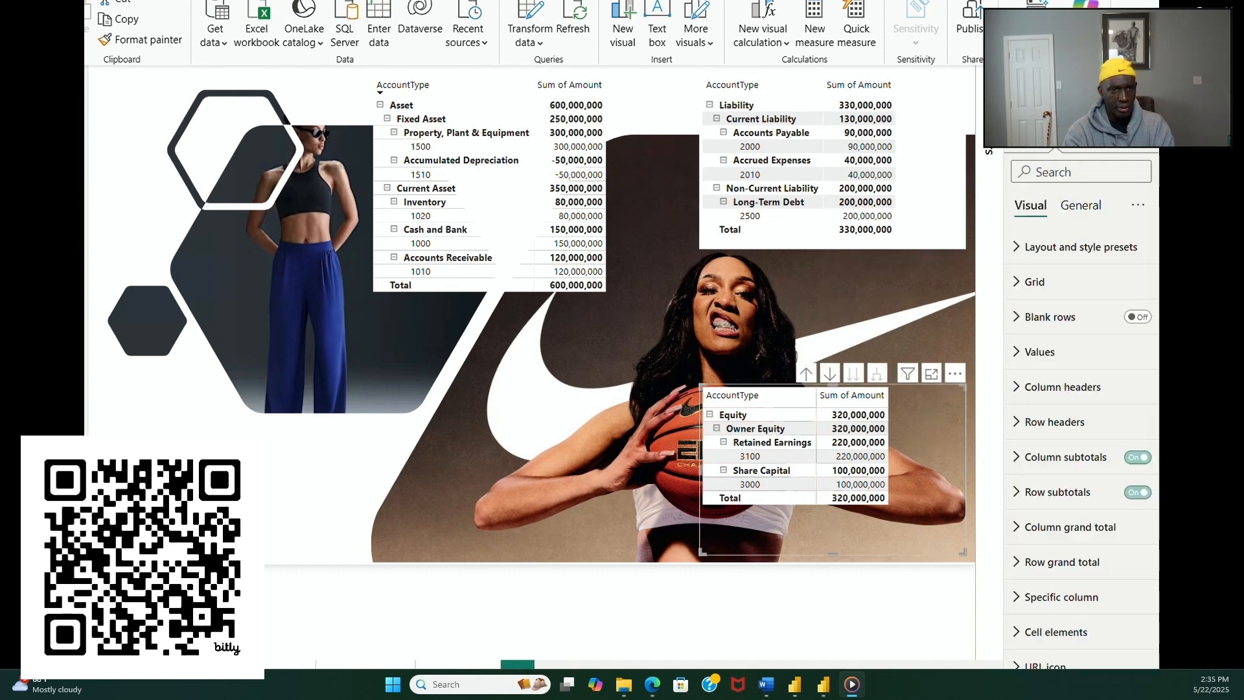
click(1035, 353)
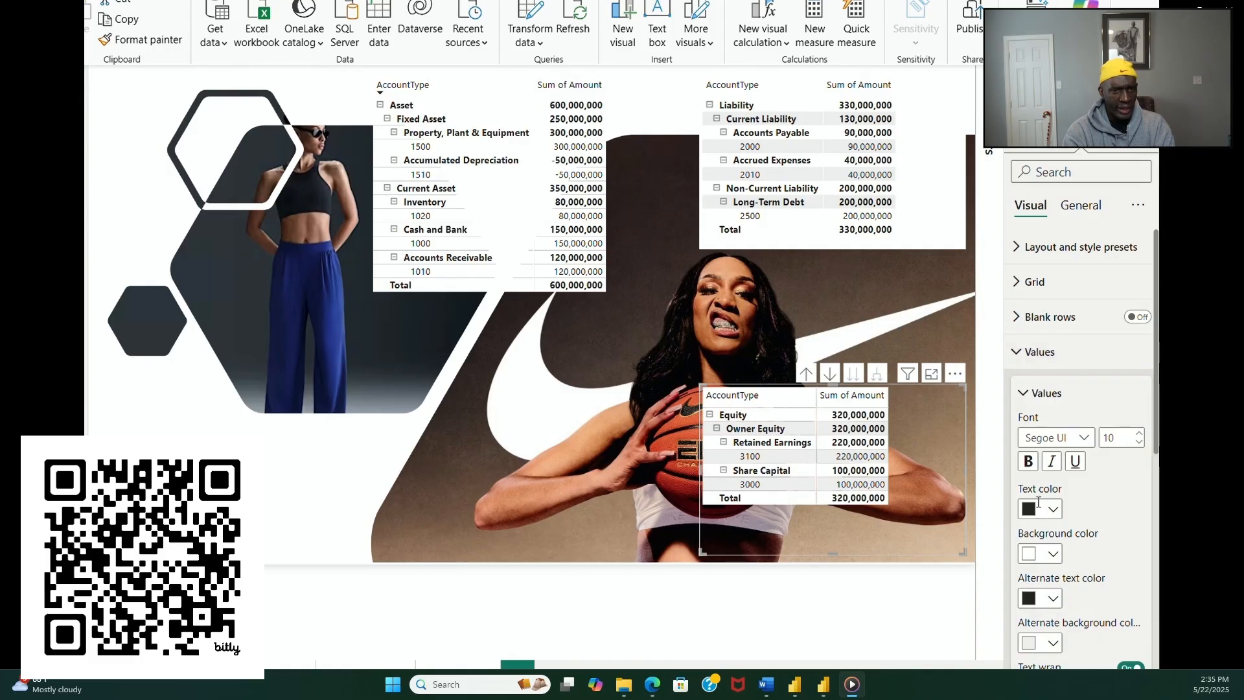
click(1045, 642)
click(1042, 569)
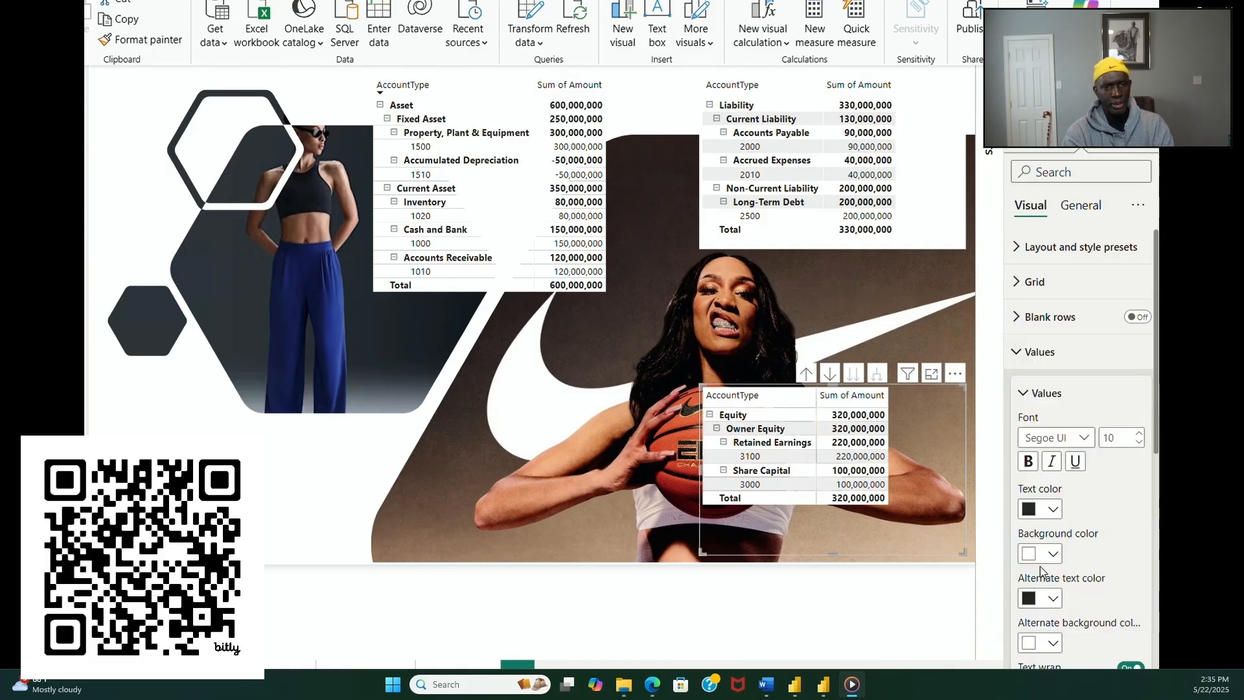
click(490, 400)
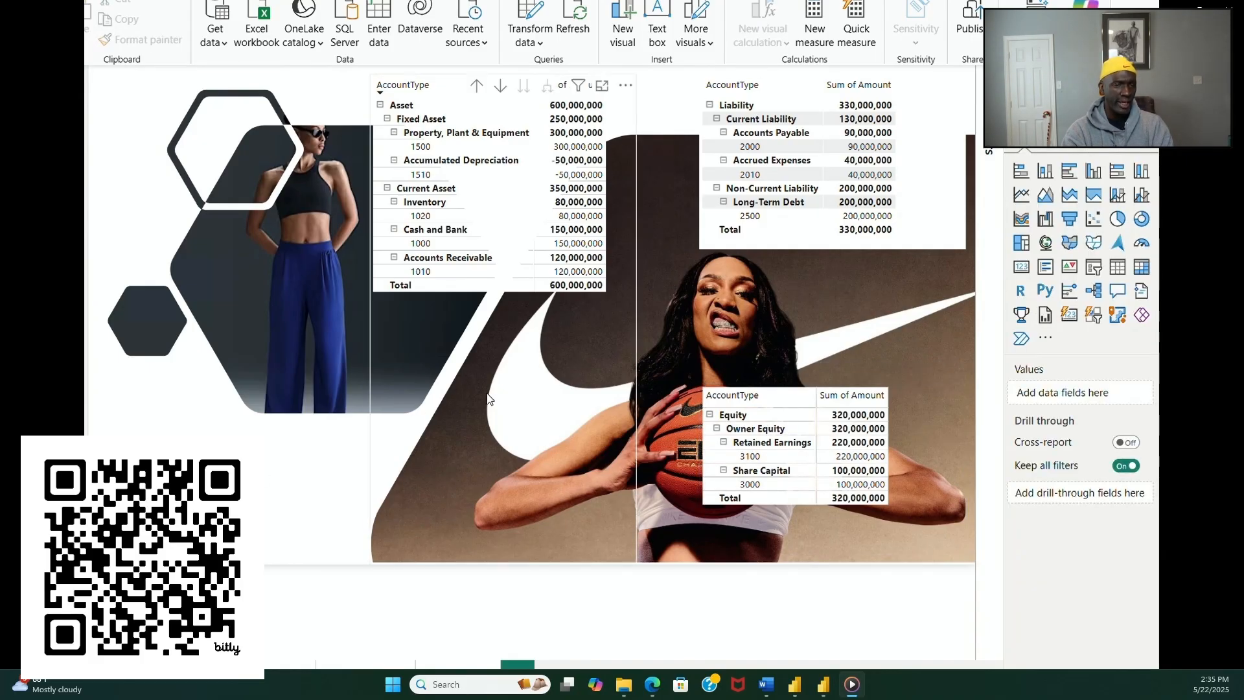
Step: Set the alternate background color of the liability matrix's values to white
click(827, 251)
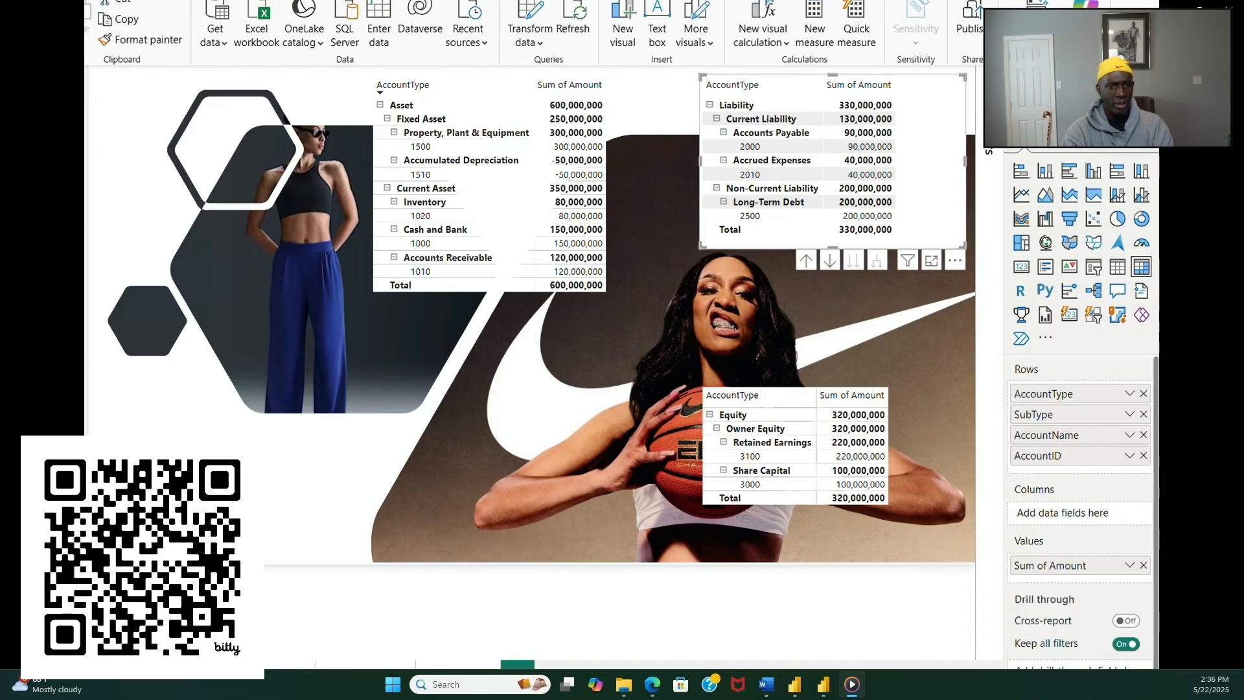
click(1074, 158)
click(1051, 352)
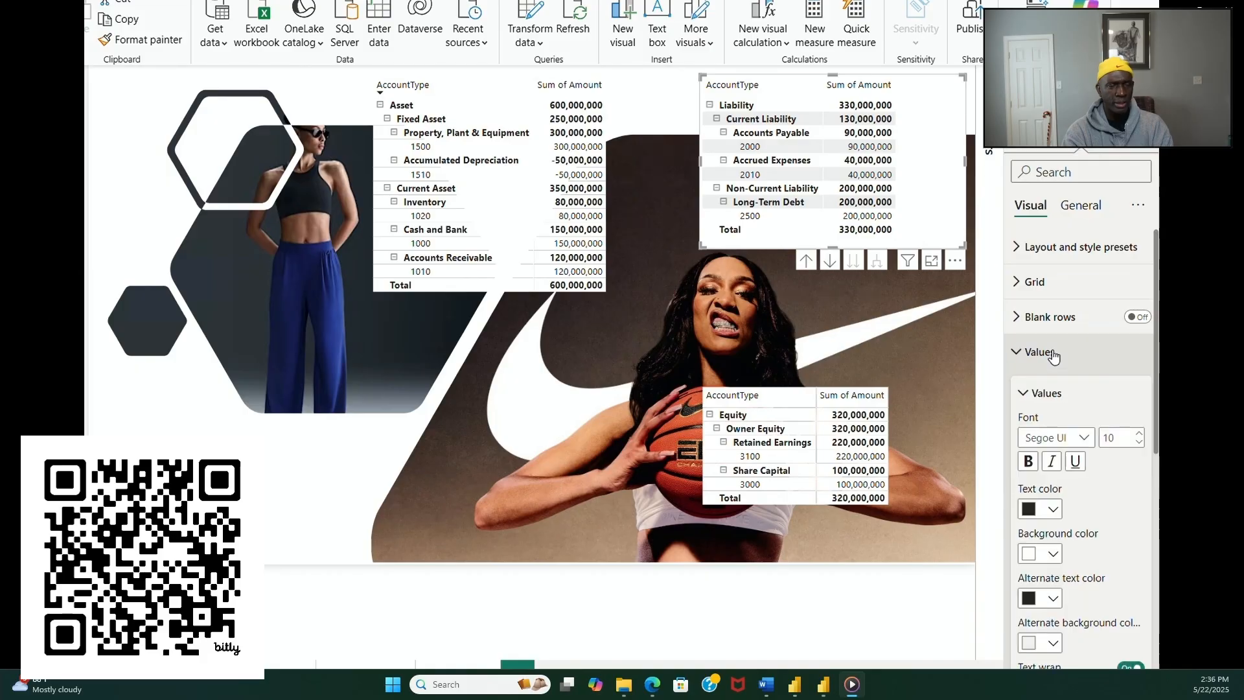
click(1049, 642)
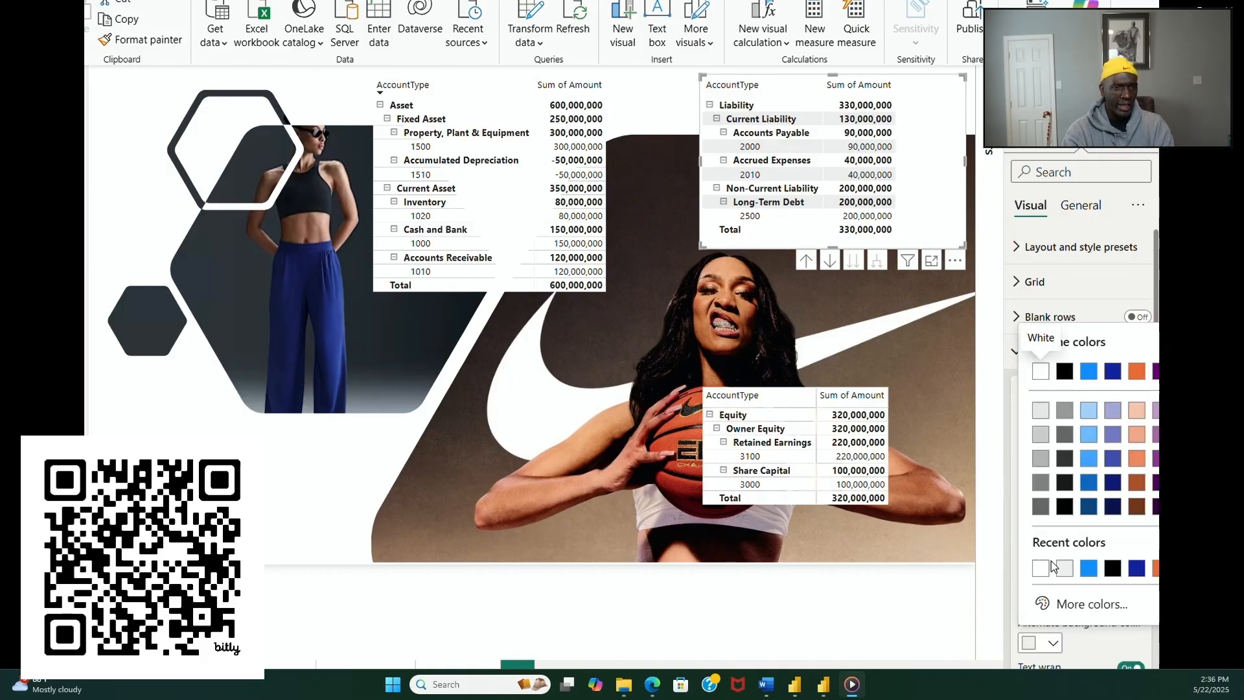
click(1050, 568)
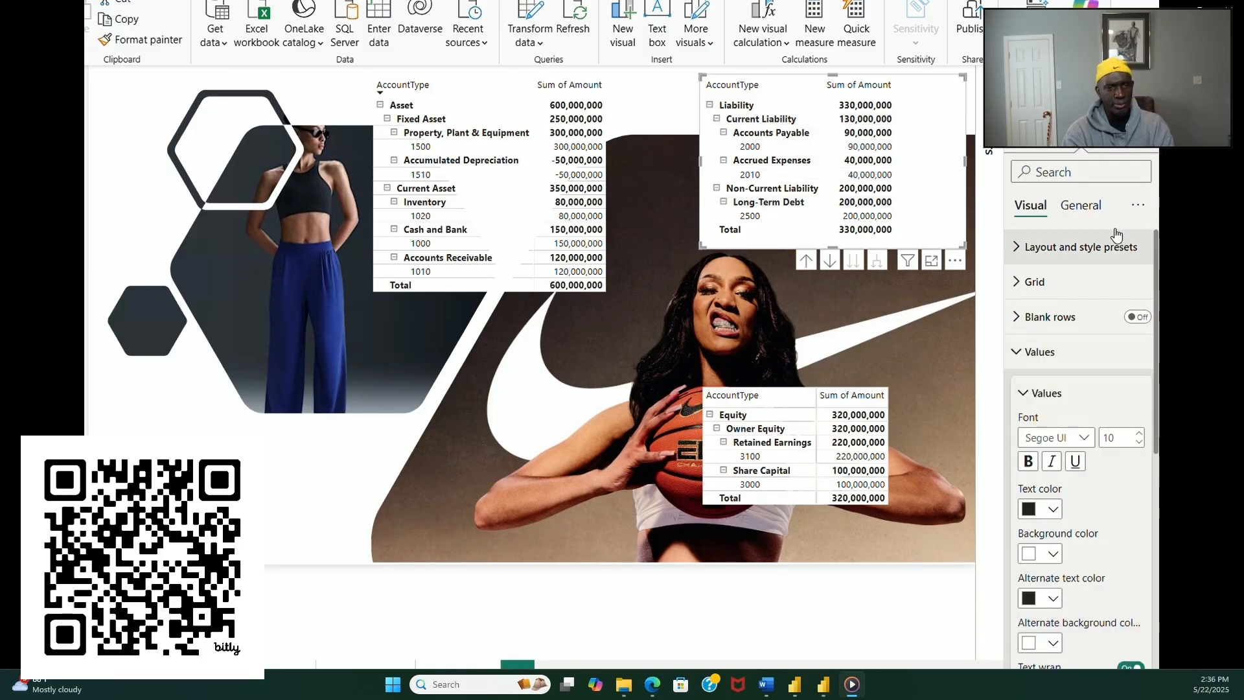
Step: Set the background transparency of the liability matrix to 100% in its effects settings
click(1095, 208)
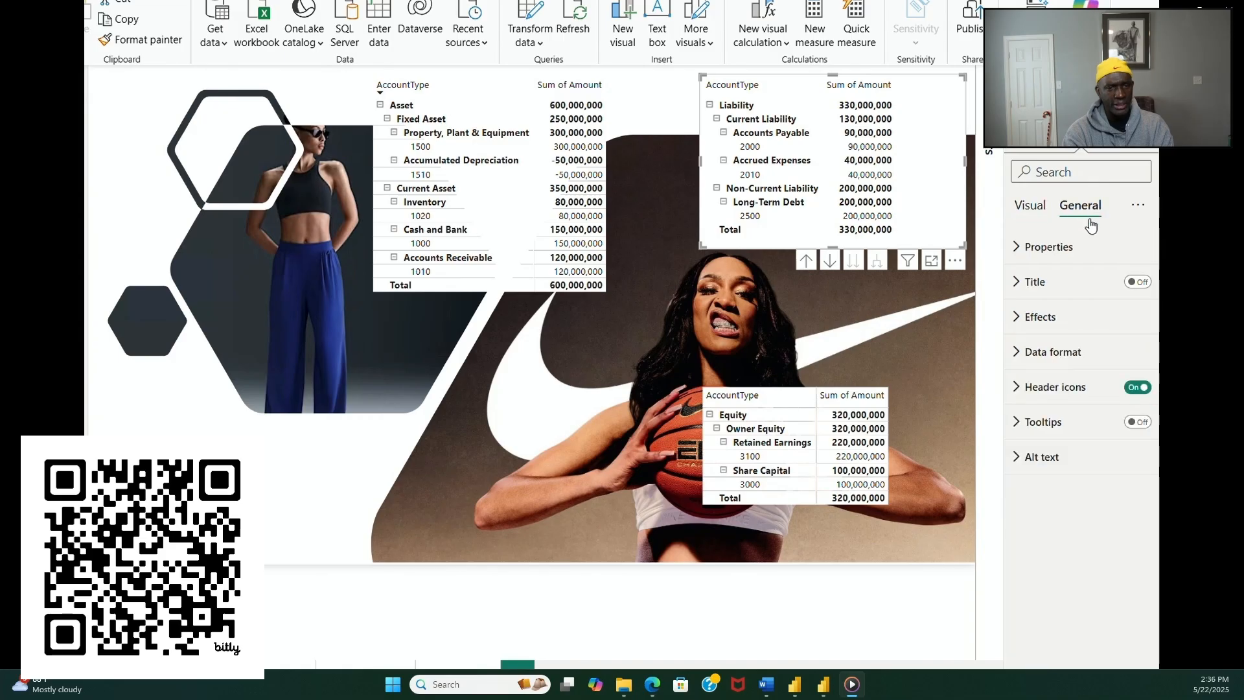
click(1071, 330)
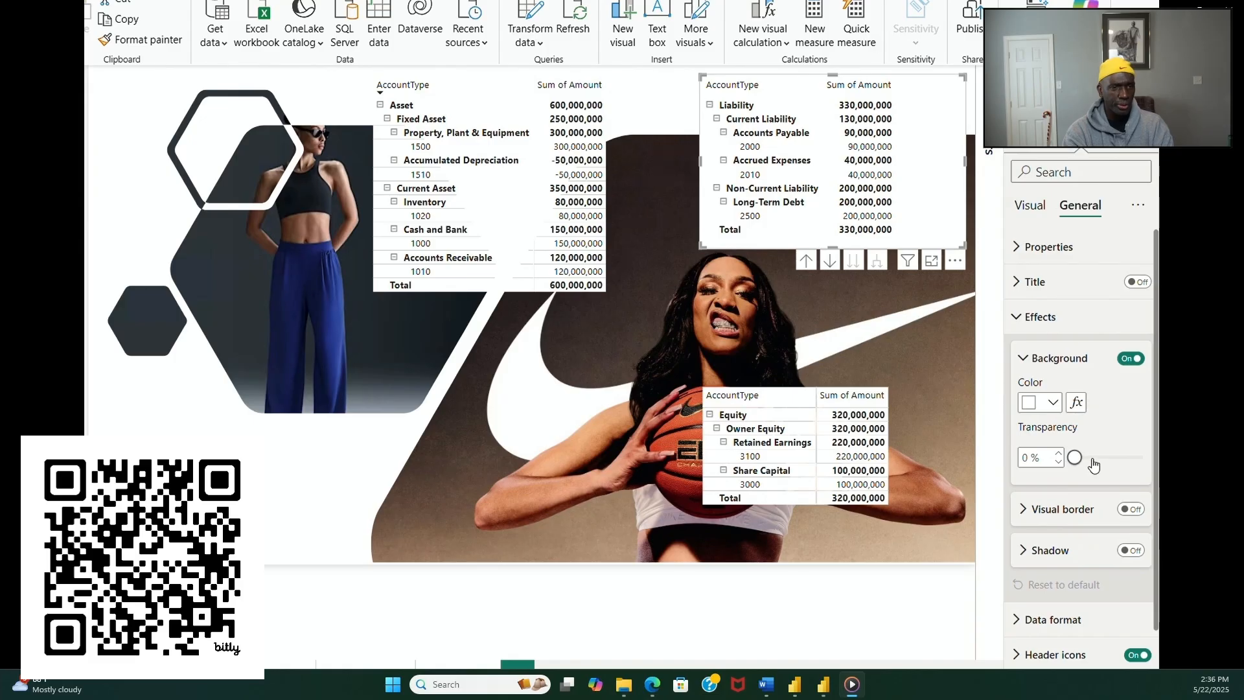
drag(1074, 458, 1142, 458)
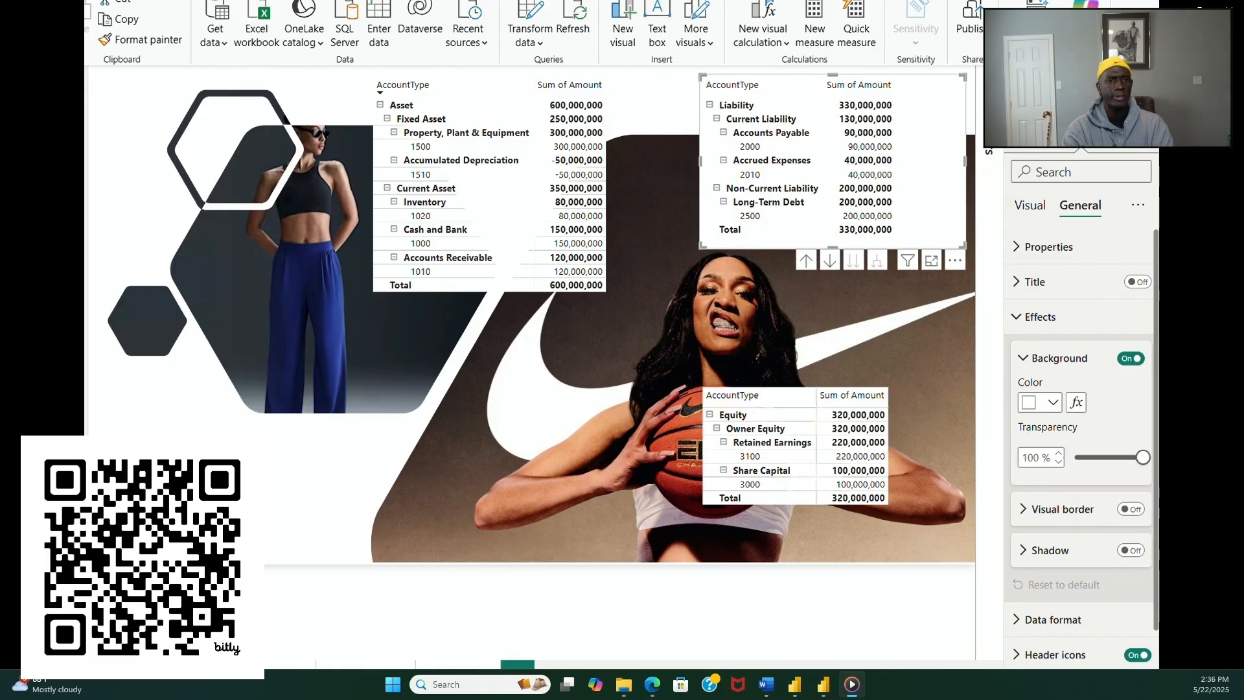
click(297, 447)
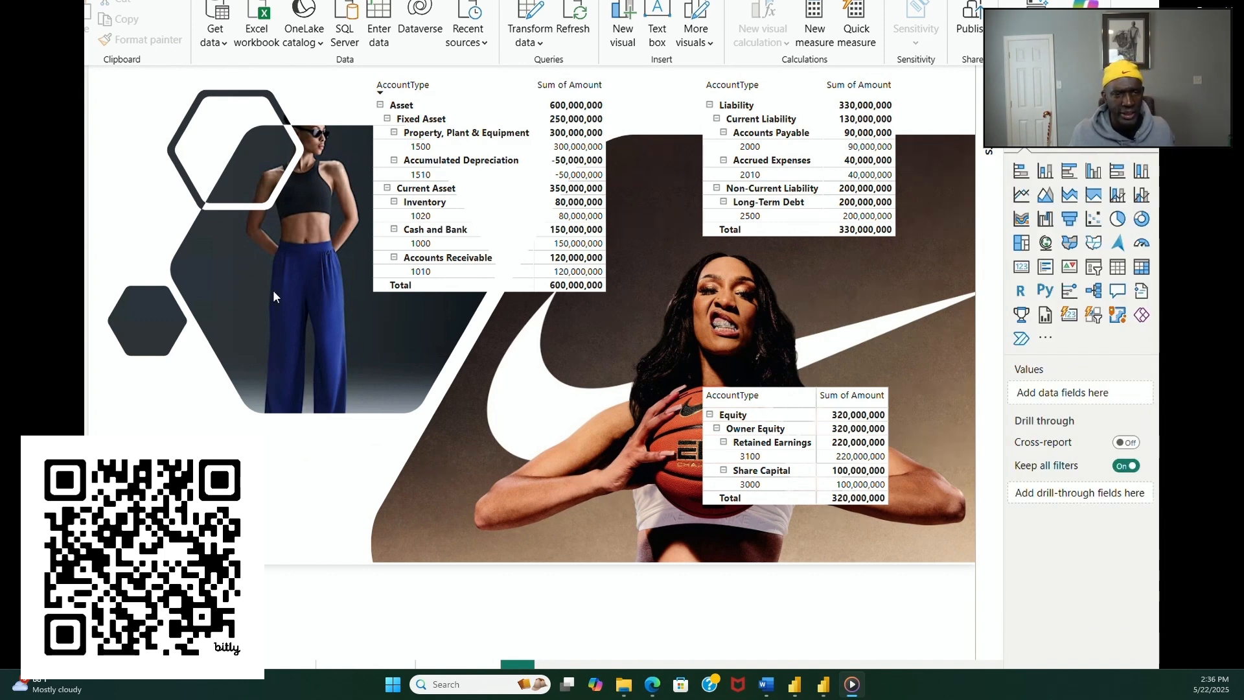
Step: Set the font size of the asset matrix's values and row headers to 13
click(458, 297)
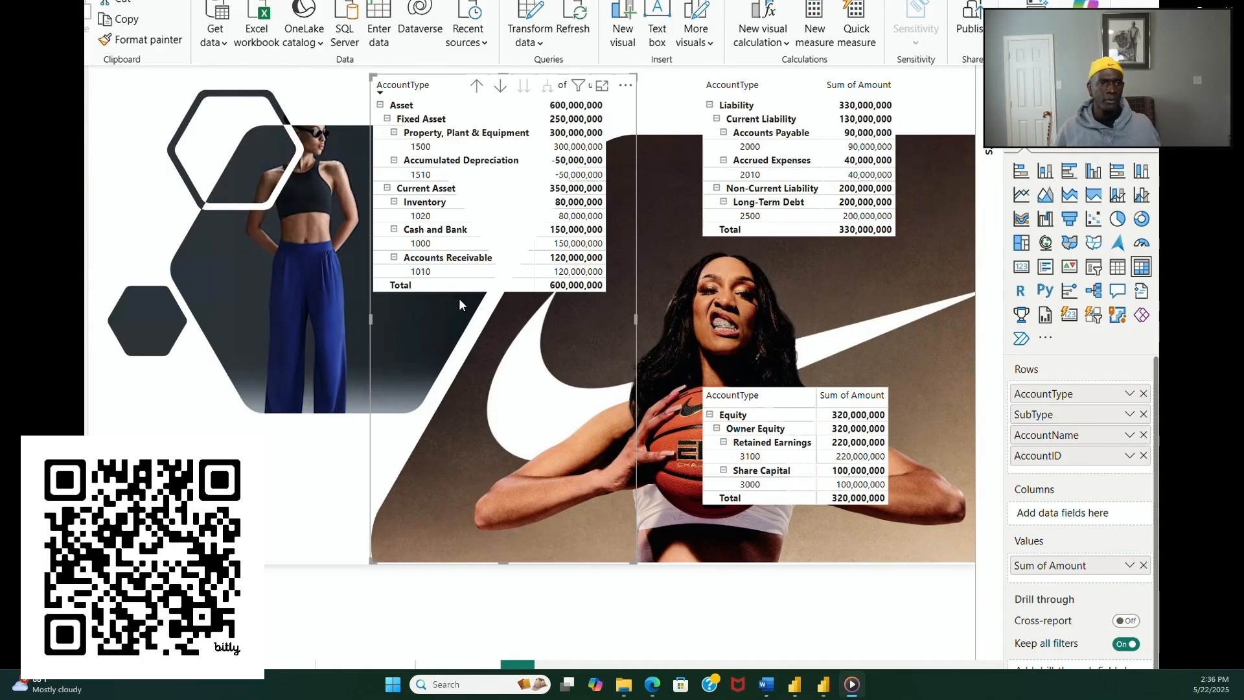
click(1081, 134)
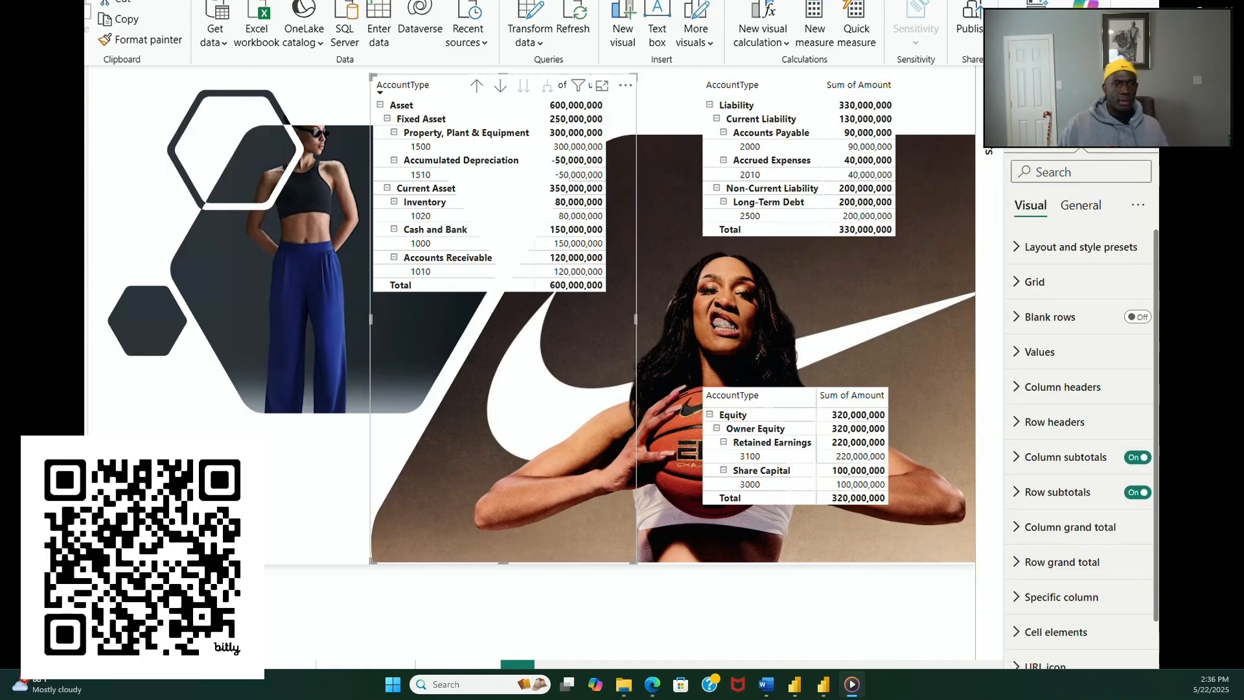
click(1066, 353)
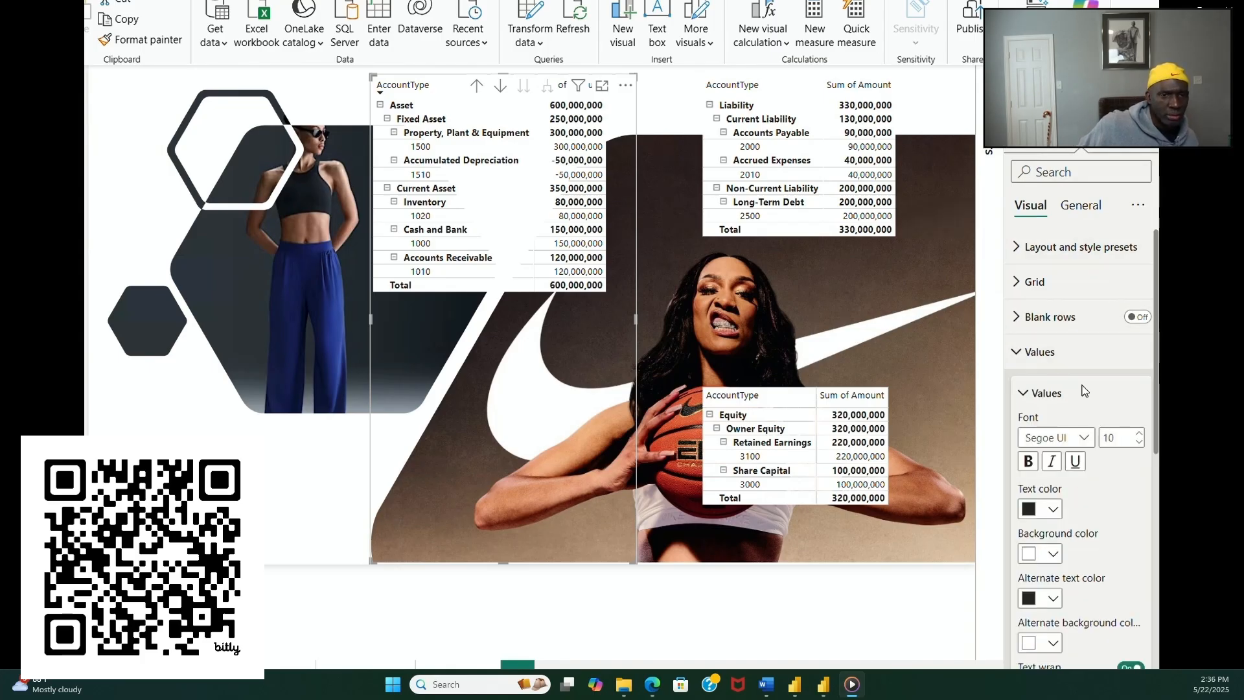
click(1140, 434)
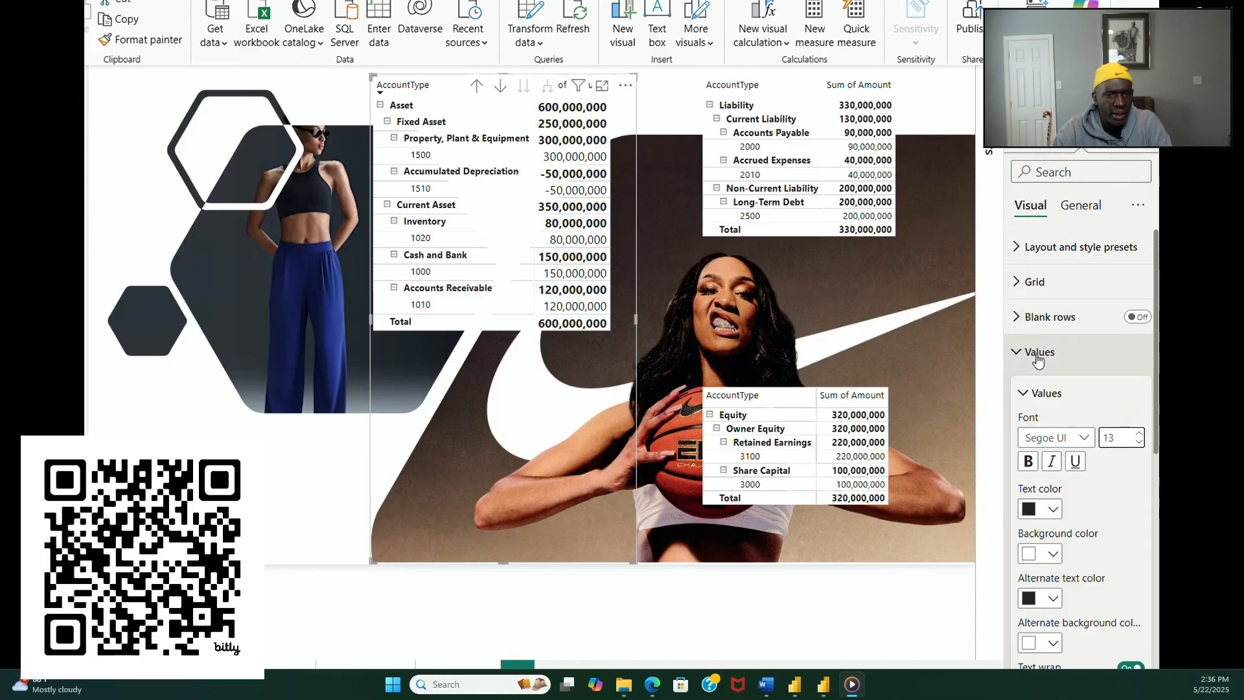
click(1017, 353)
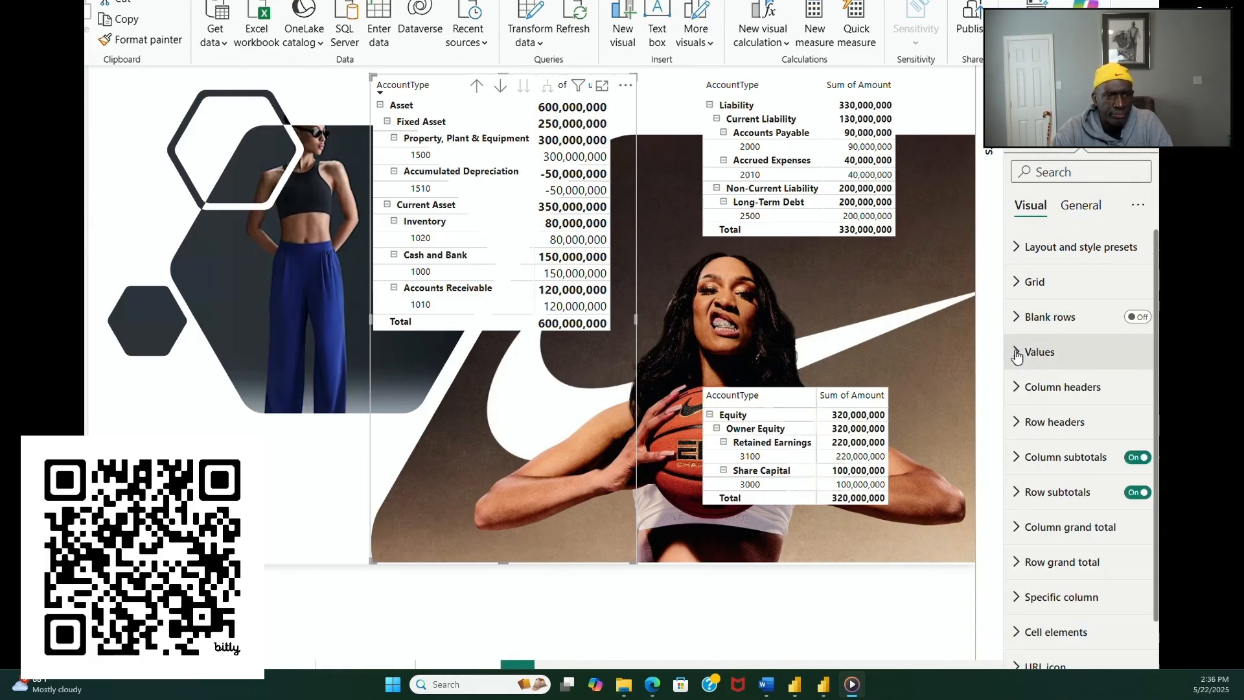
click(1016, 422)
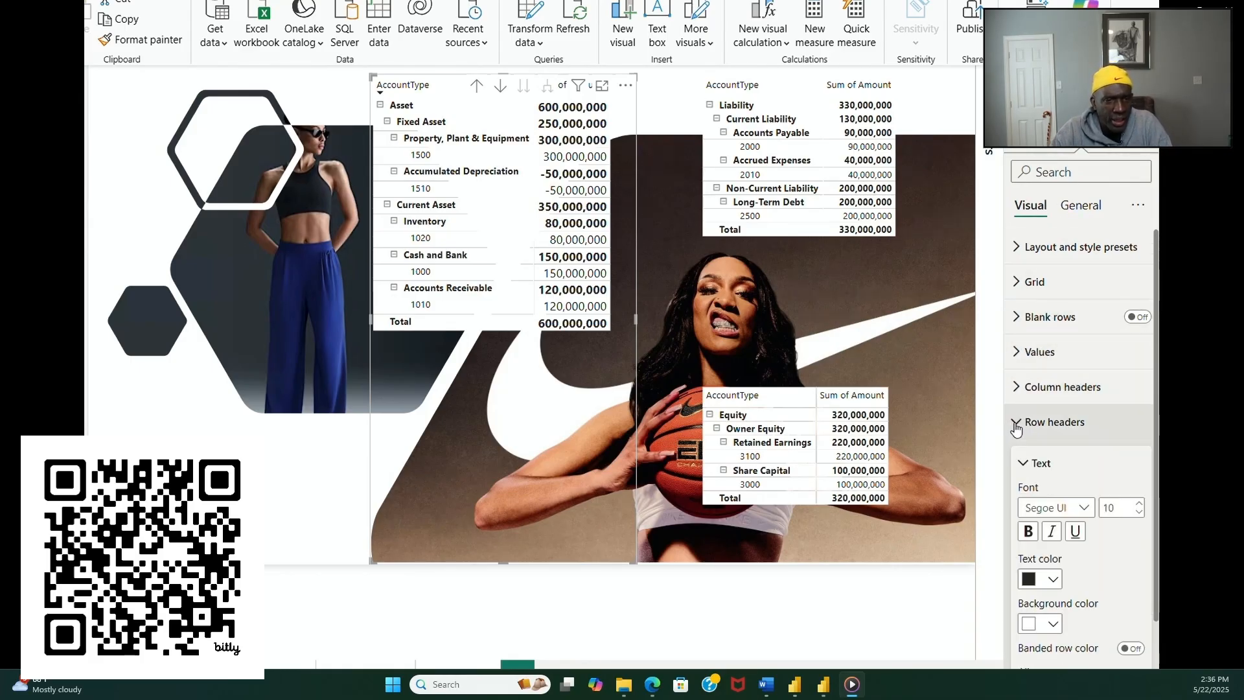
click(1142, 510)
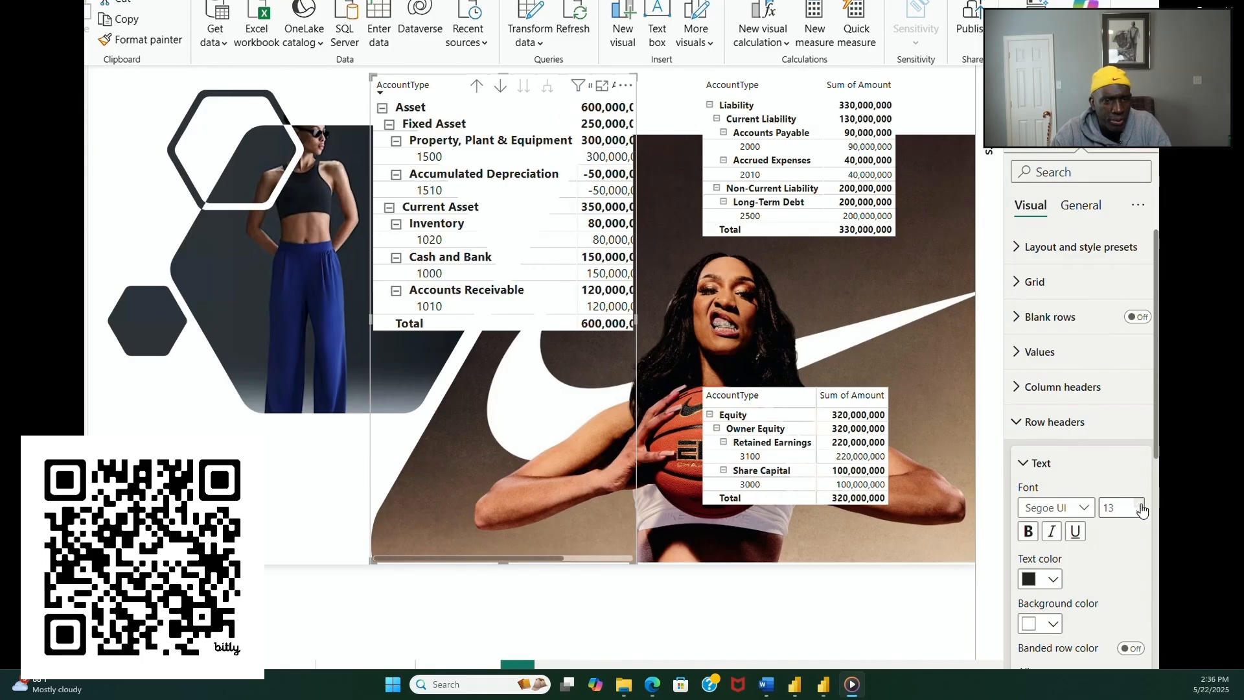
Step: Set the font size of the liability matrix's row headers and values to 13
click(909, 237)
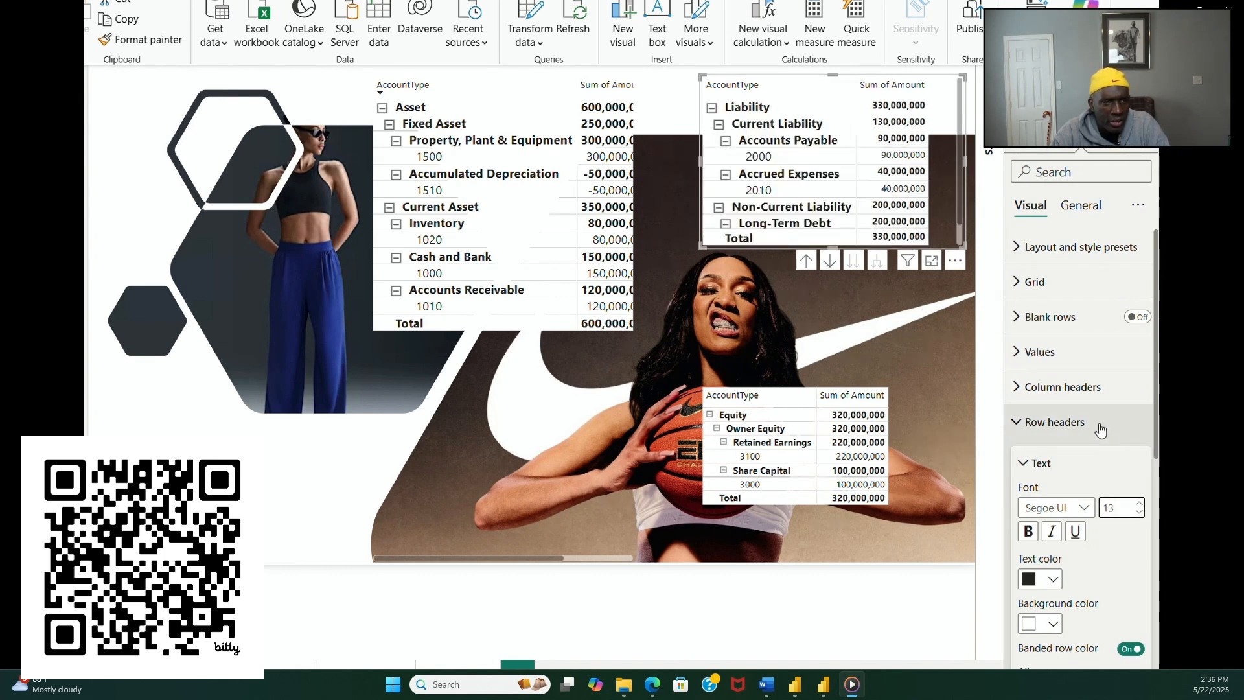
click(1015, 424)
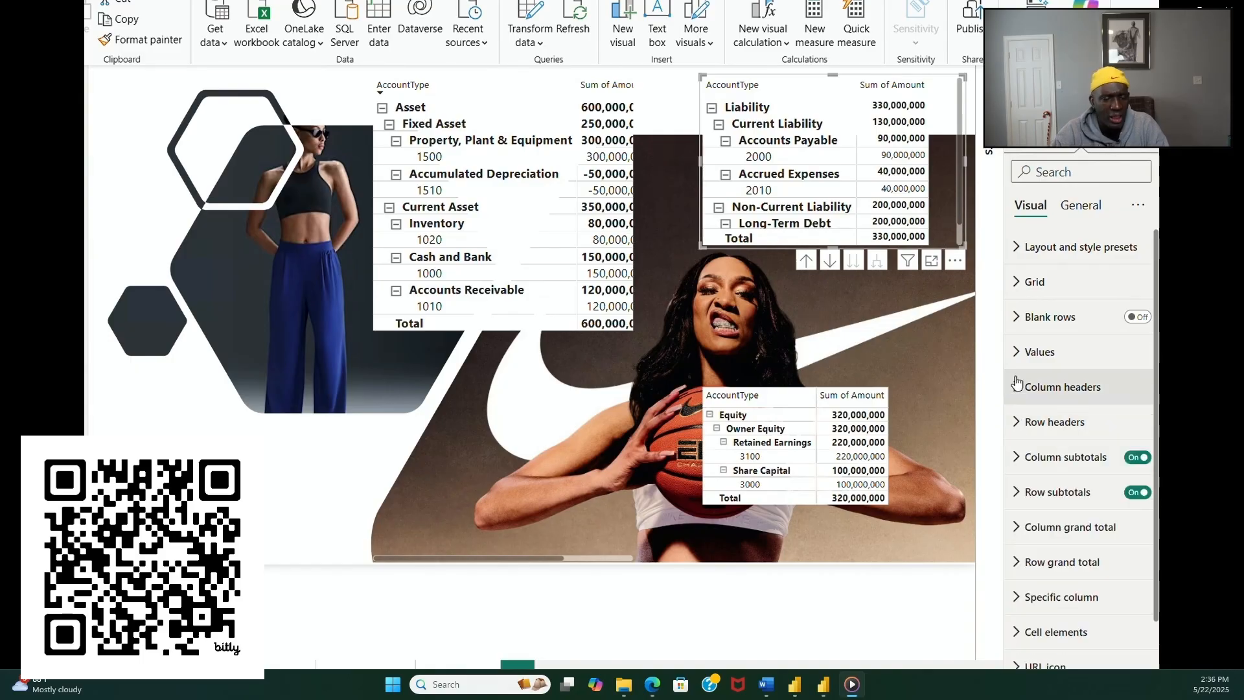
click(1036, 352)
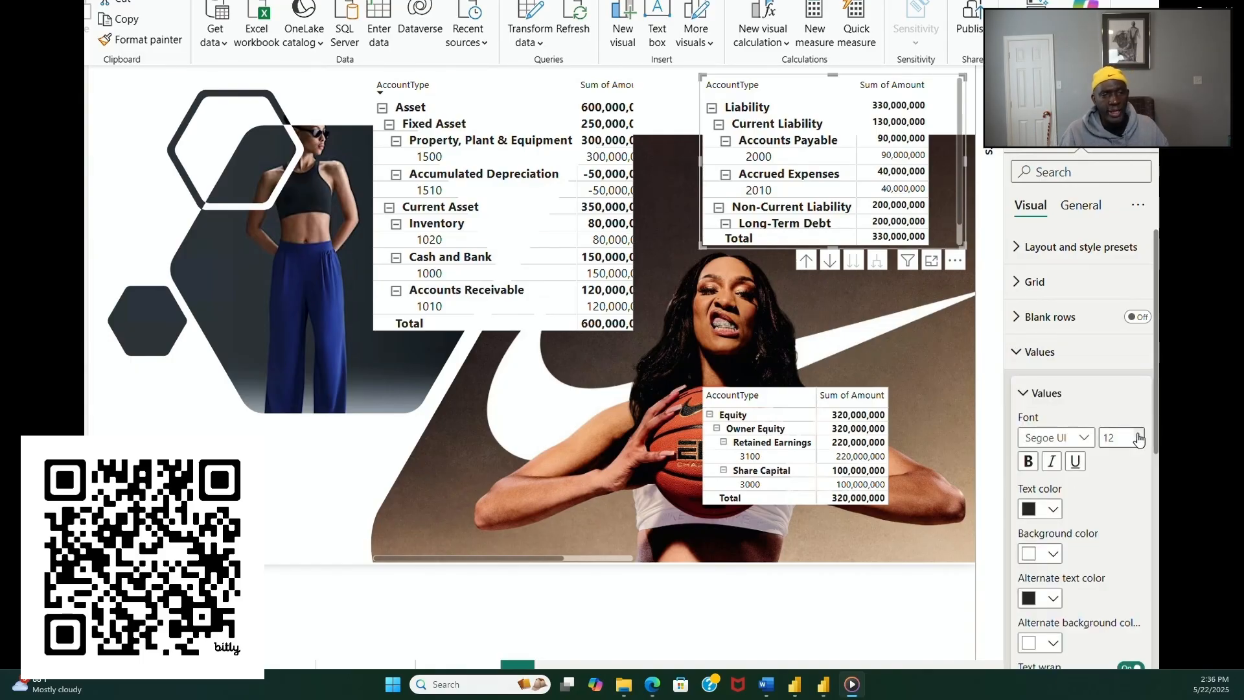
Step: Set the font size of the equity matrix's values, row headers and column headers to 13
click(922, 421)
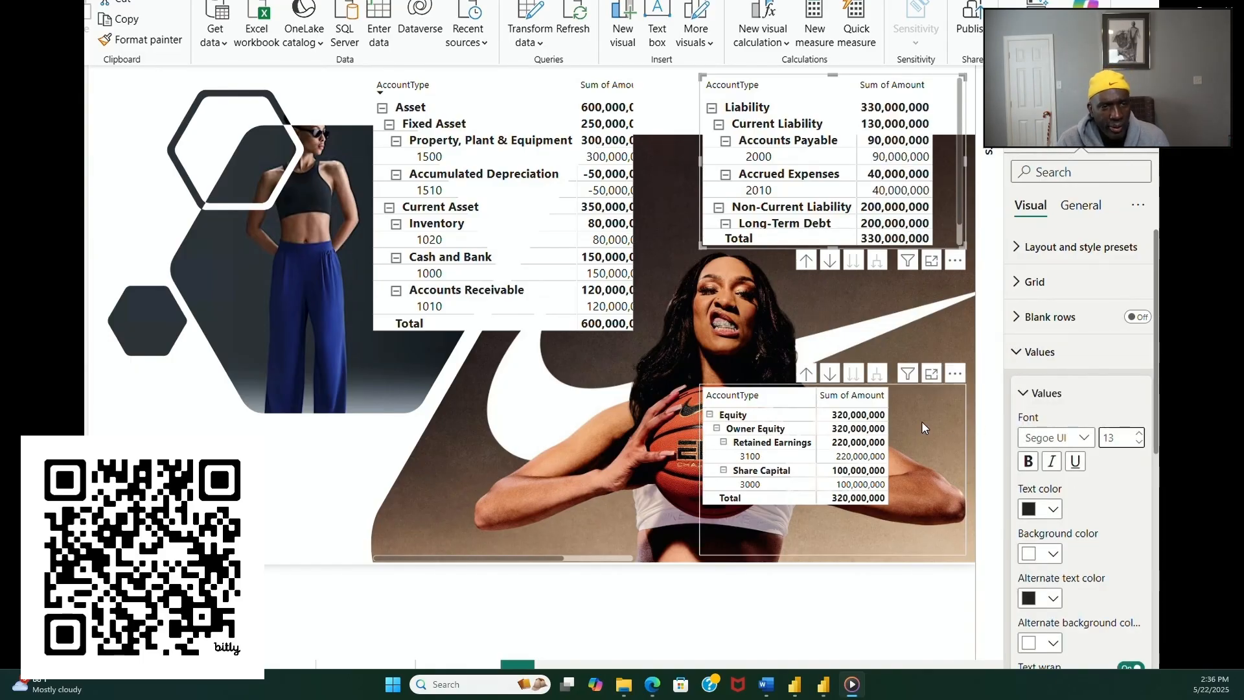
click(1139, 434)
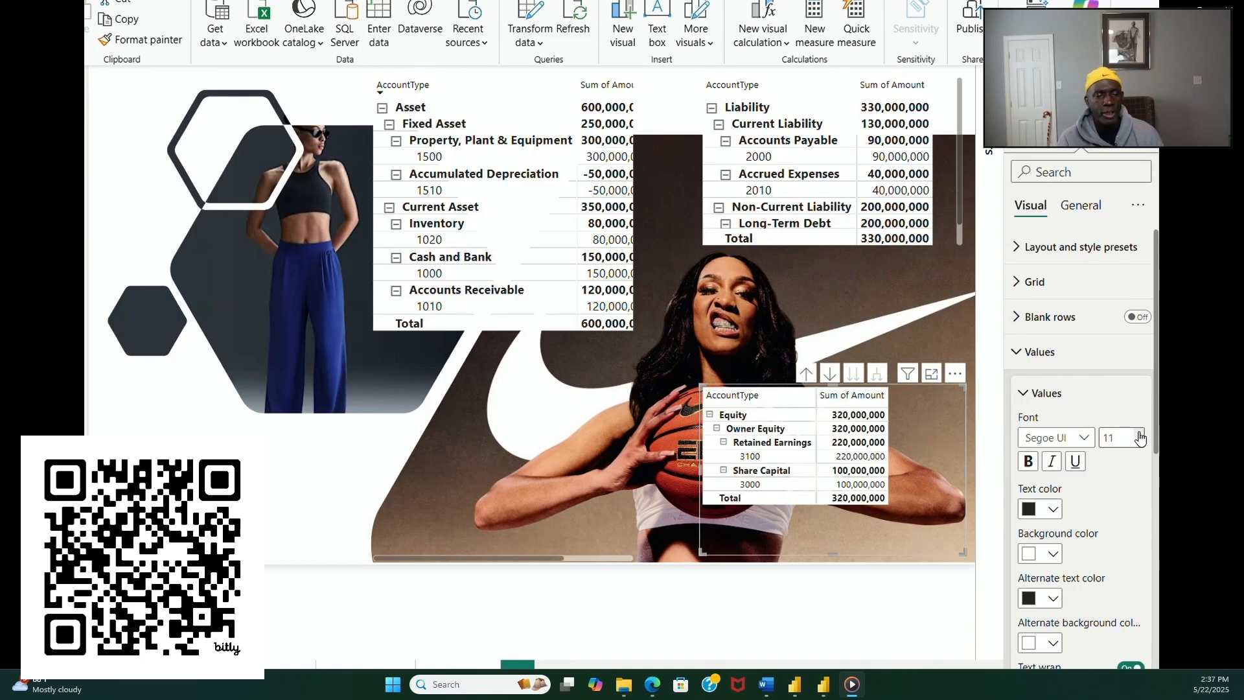
click(1024, 393)
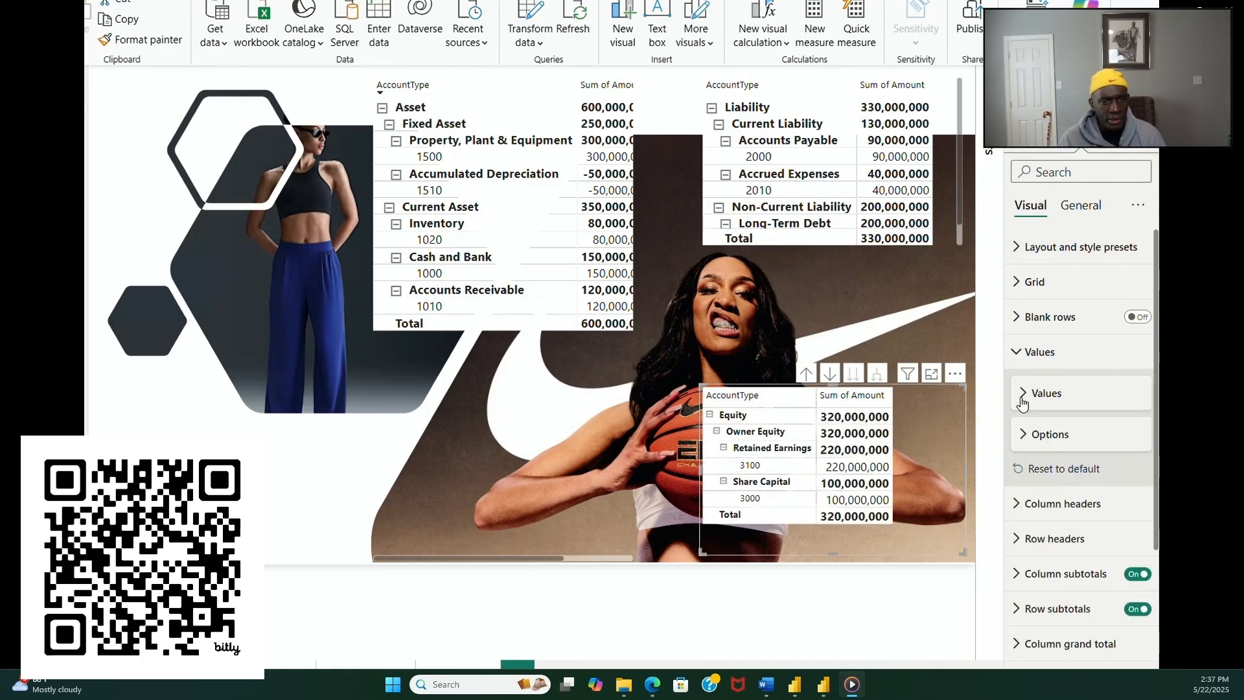
click(1016, 538)
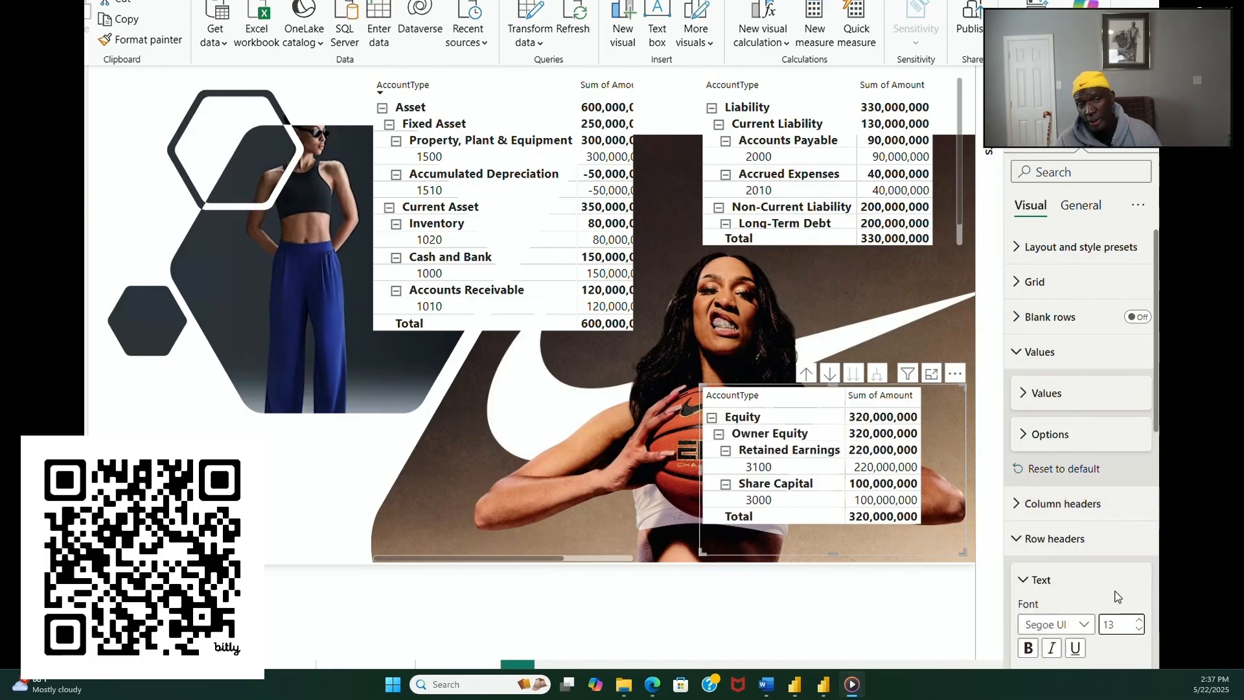
click(1011, 502)
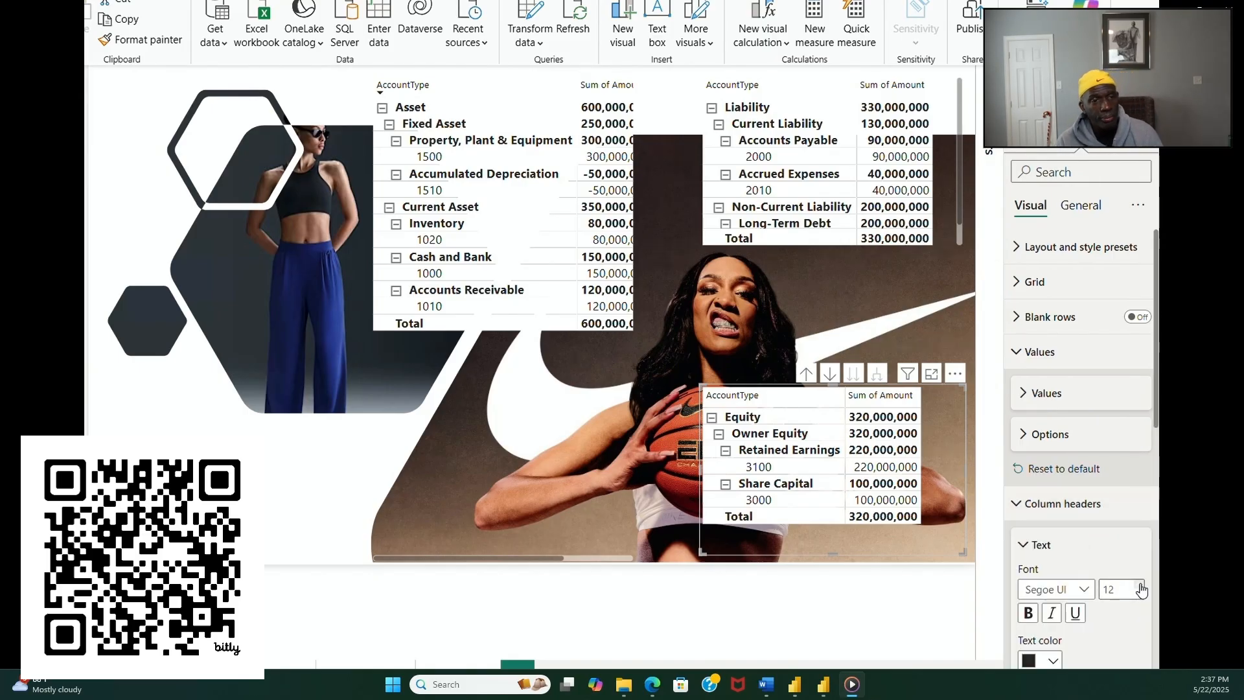
click(1141, 586)
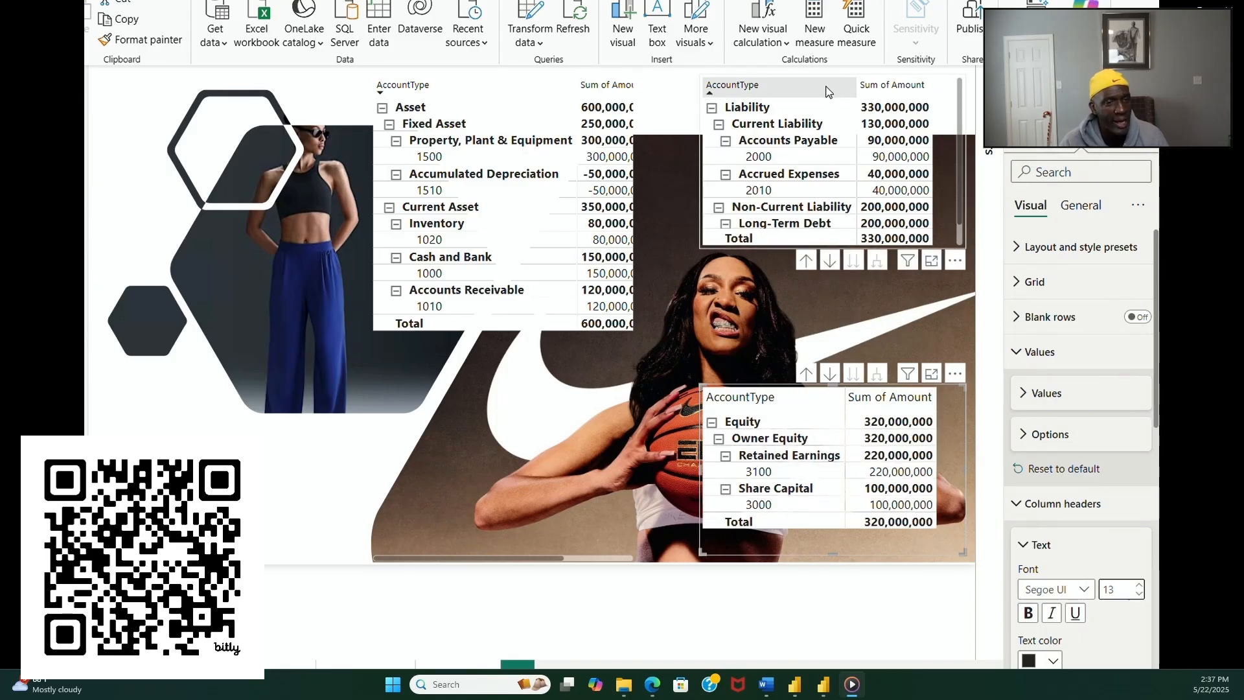
Step: Set the font size of the liability matrix's column headers to 13
click(957, 254)
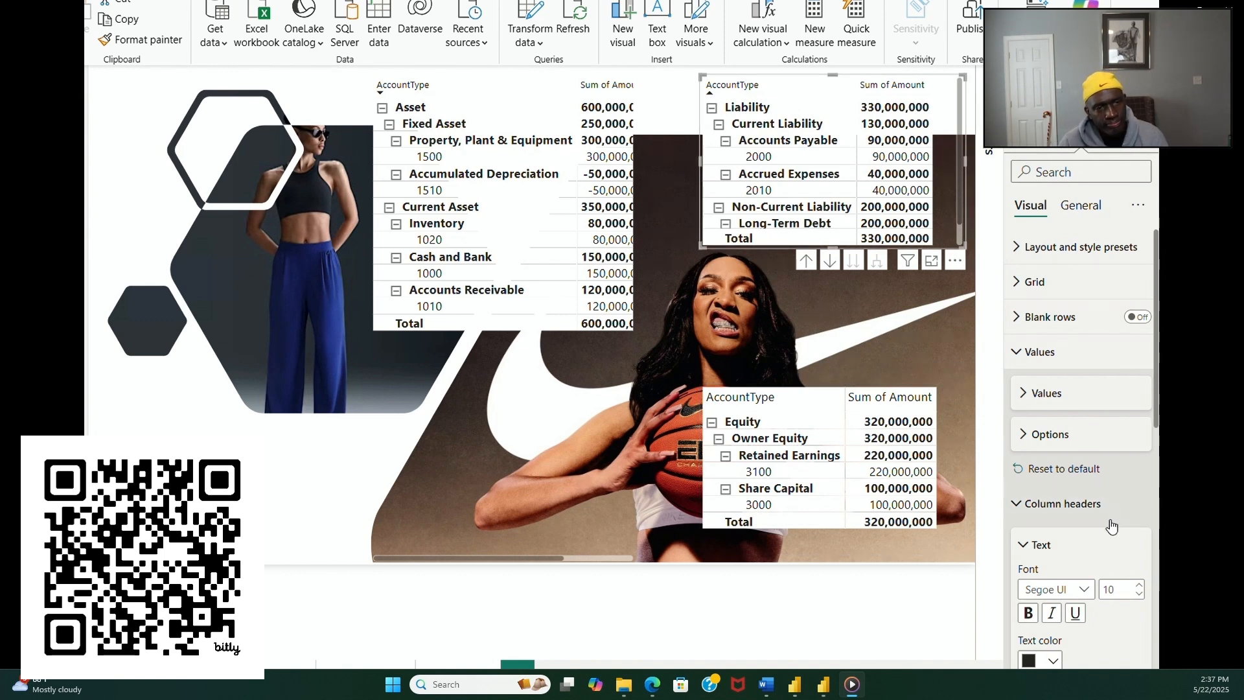
click(1014, 353)
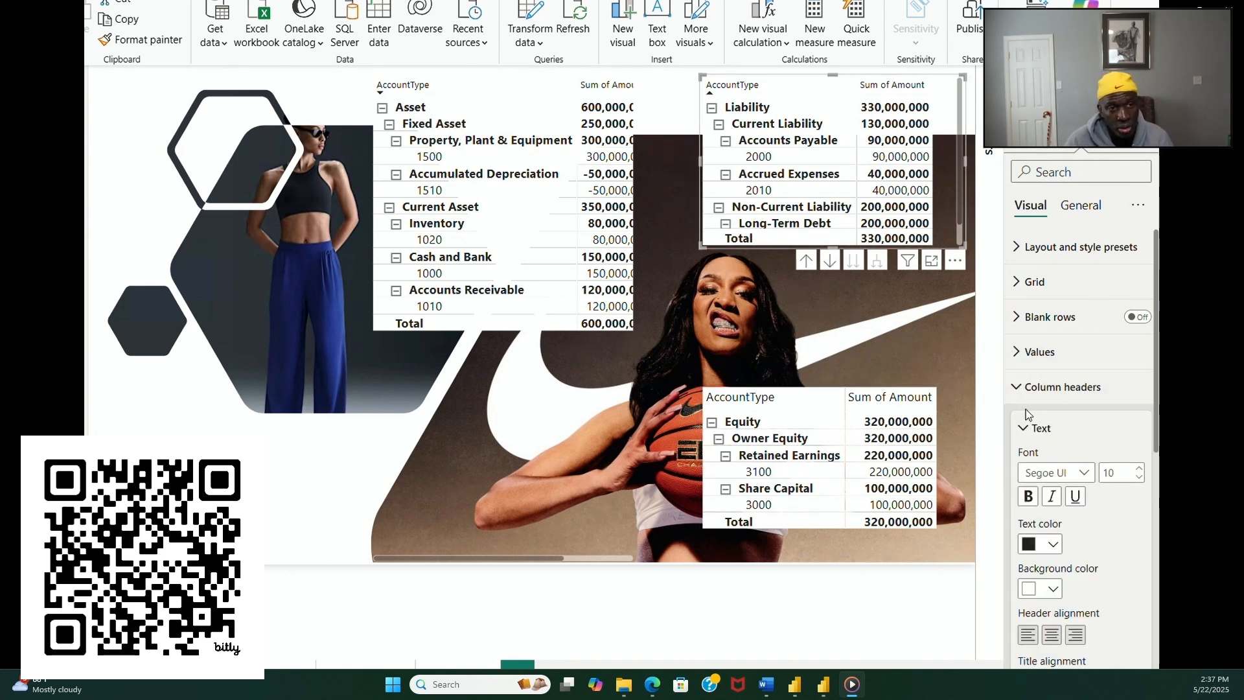
click(1140, 468)
click(1139, 469)
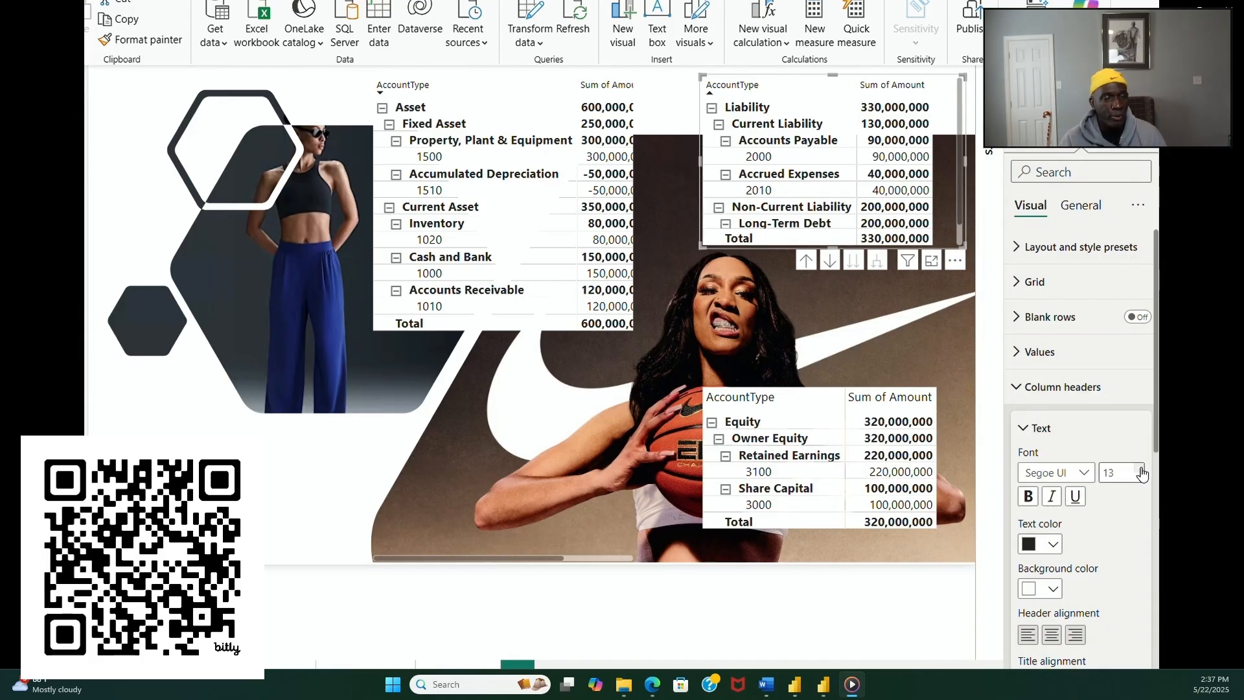
Step: Increase the height of the liability matrix so all its rows down to the total fit without scrolling
click(609, 342)
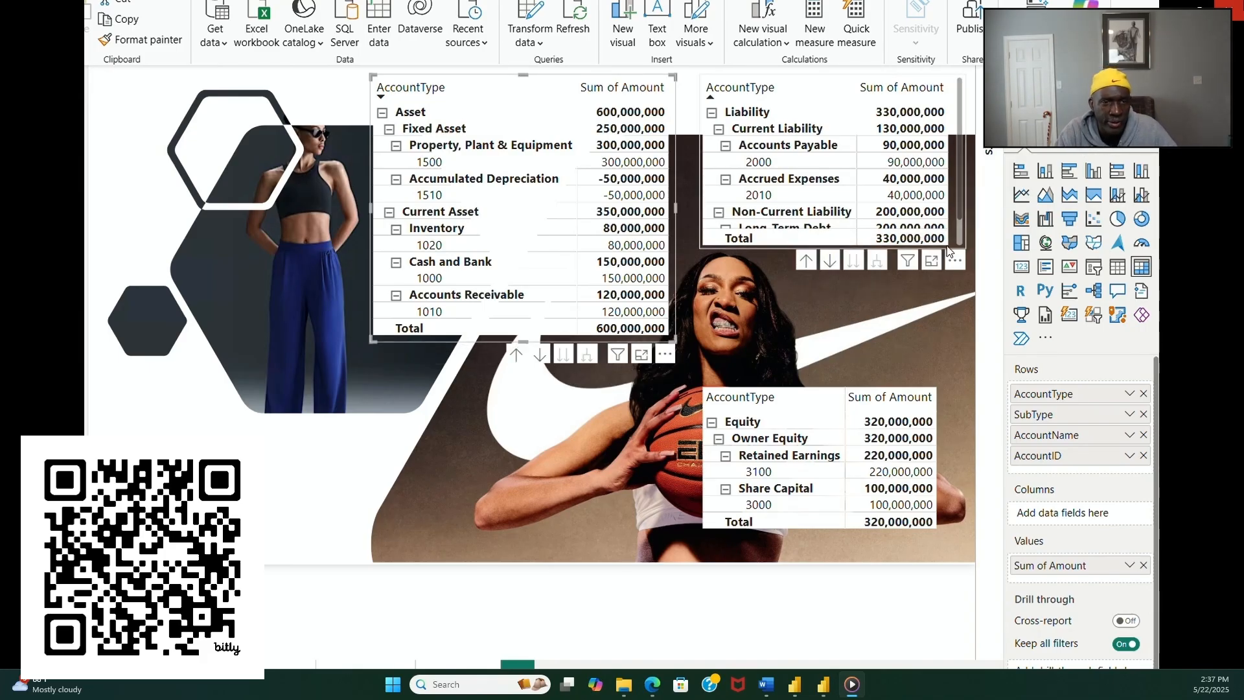
click(777, 244)
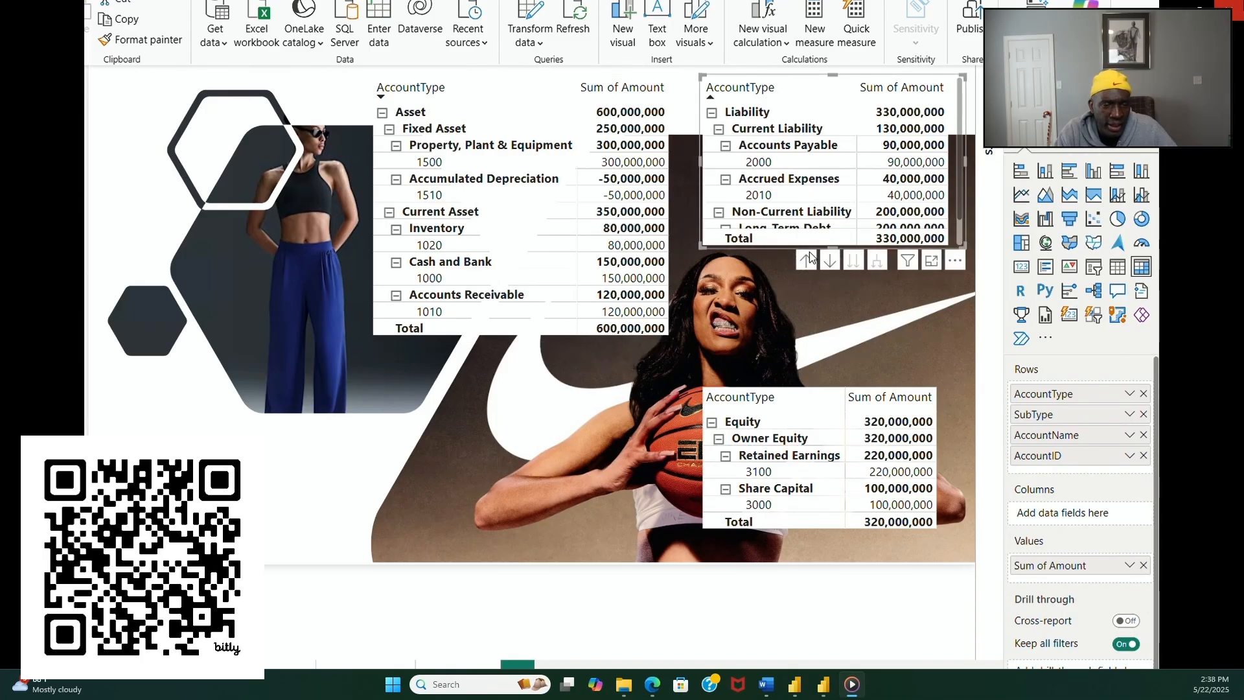
drag(833, 247, 826, 270)
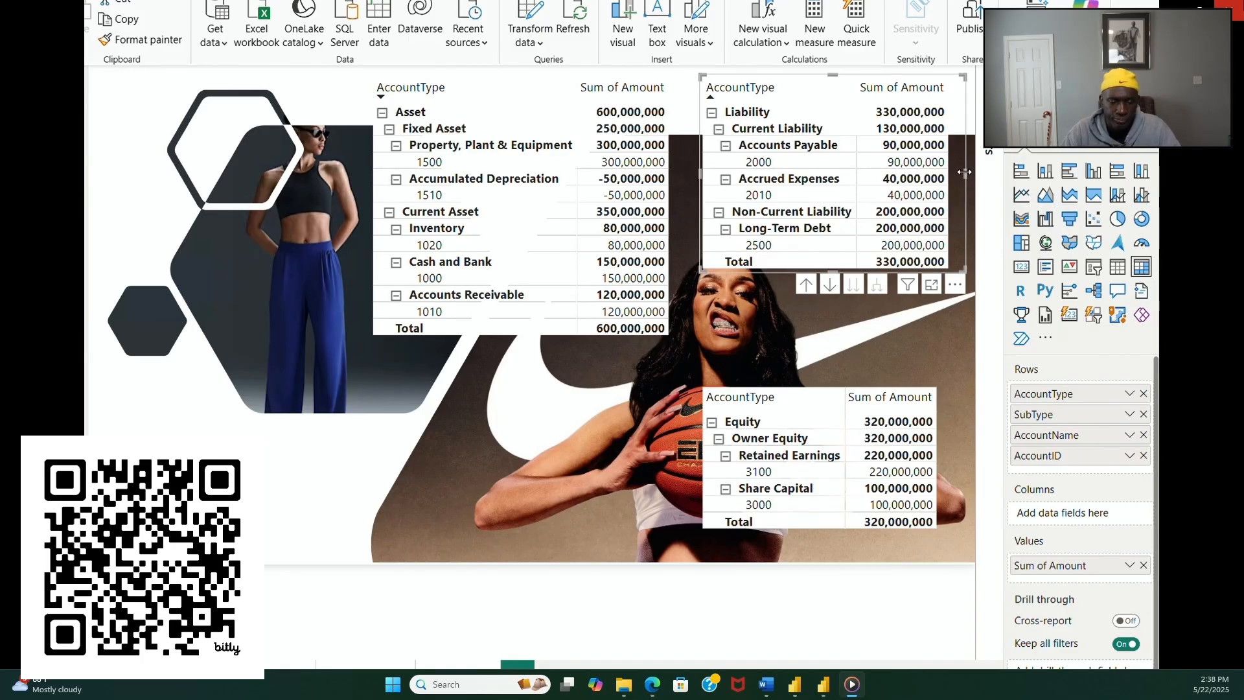
Step: Narrow the liability matrix slightly so its frame sits closer to the amount column
drag(961, 172, 955, 172)
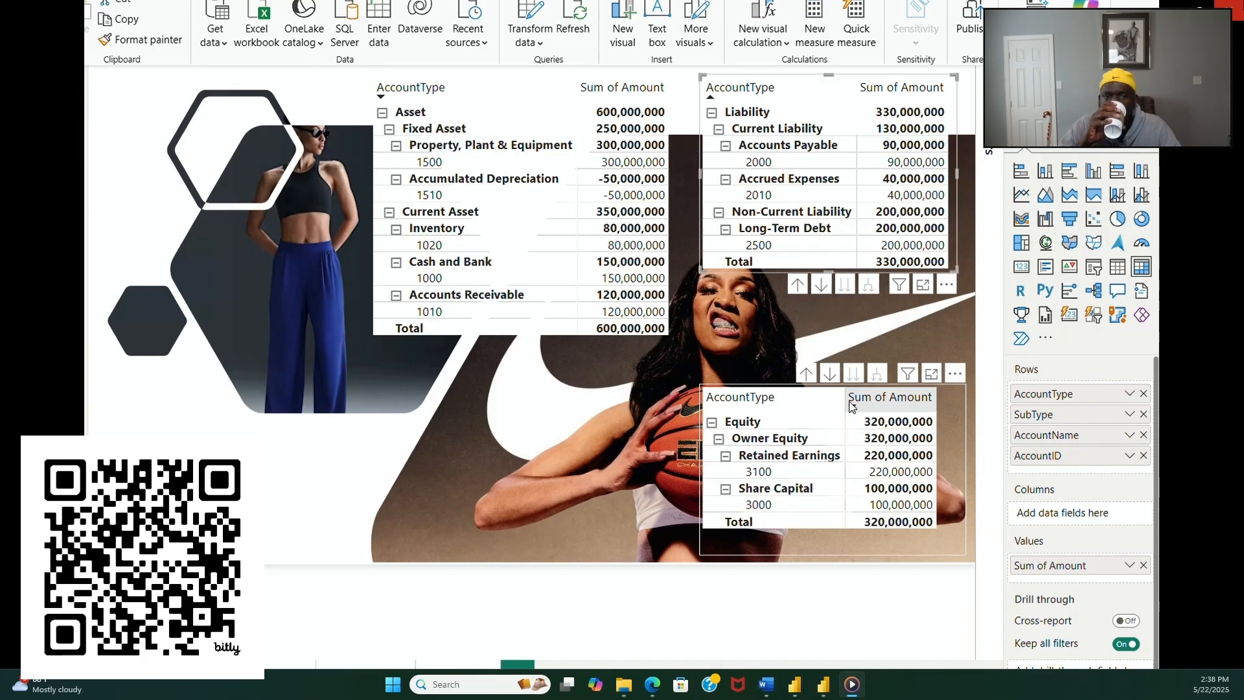
Step: Give the asset matrix a black visual border with 15 px rounded corners and turn on its shadow
click(500, 343)
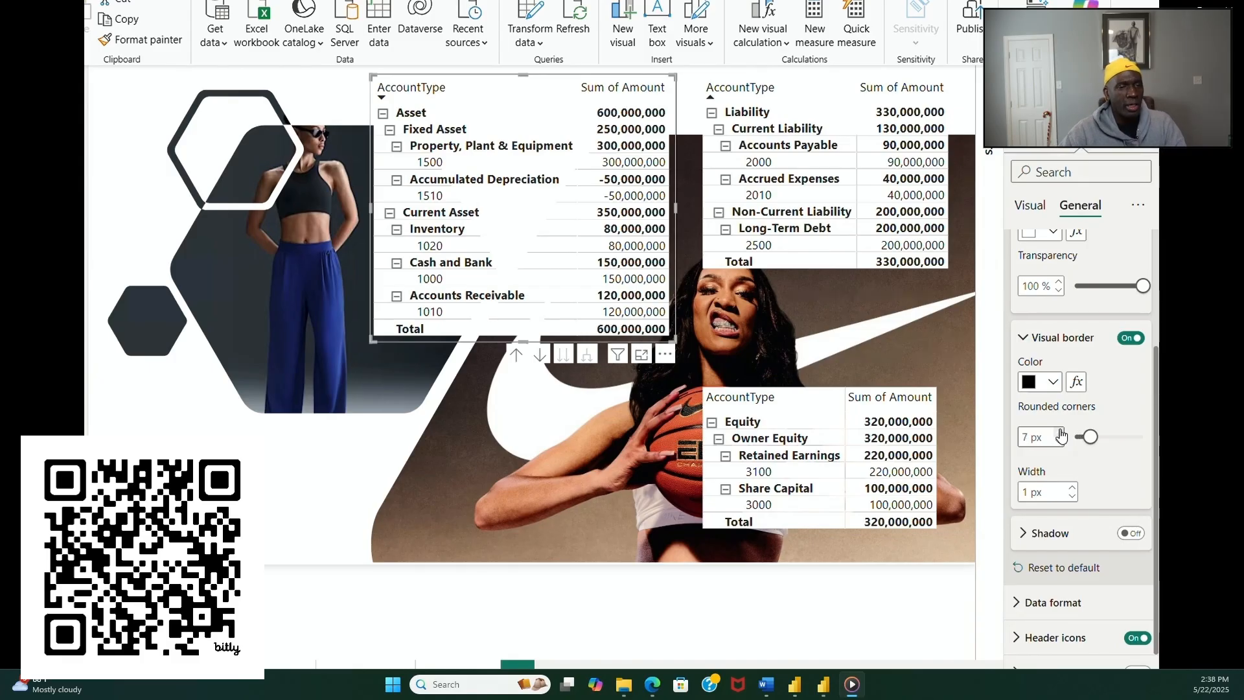
click(1060, 434)
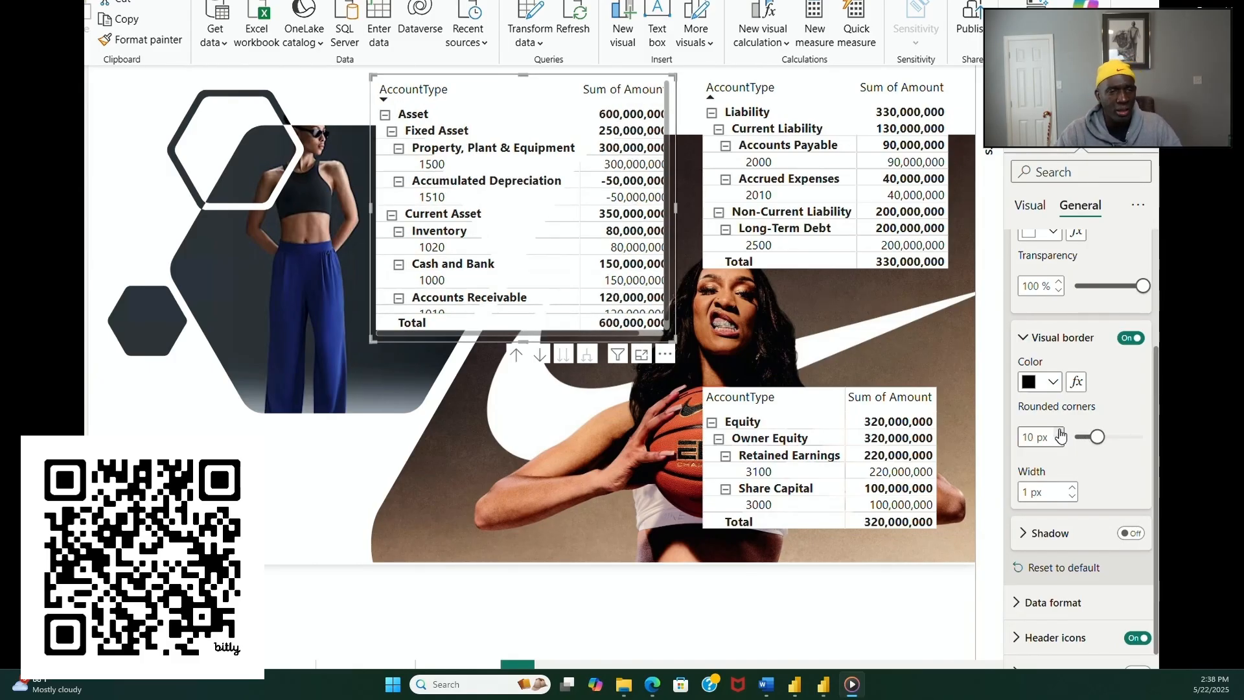
click(1060, 434)
click(1061, 434)
click(1061, 434)
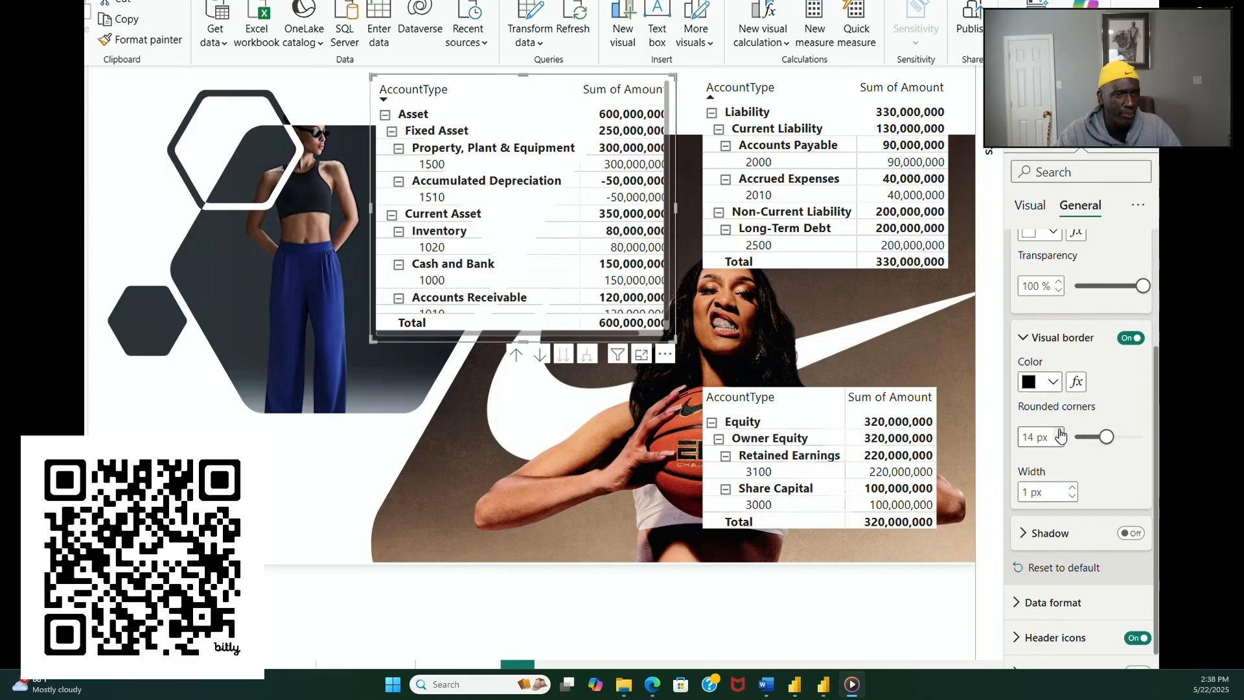
click(1060, 433)
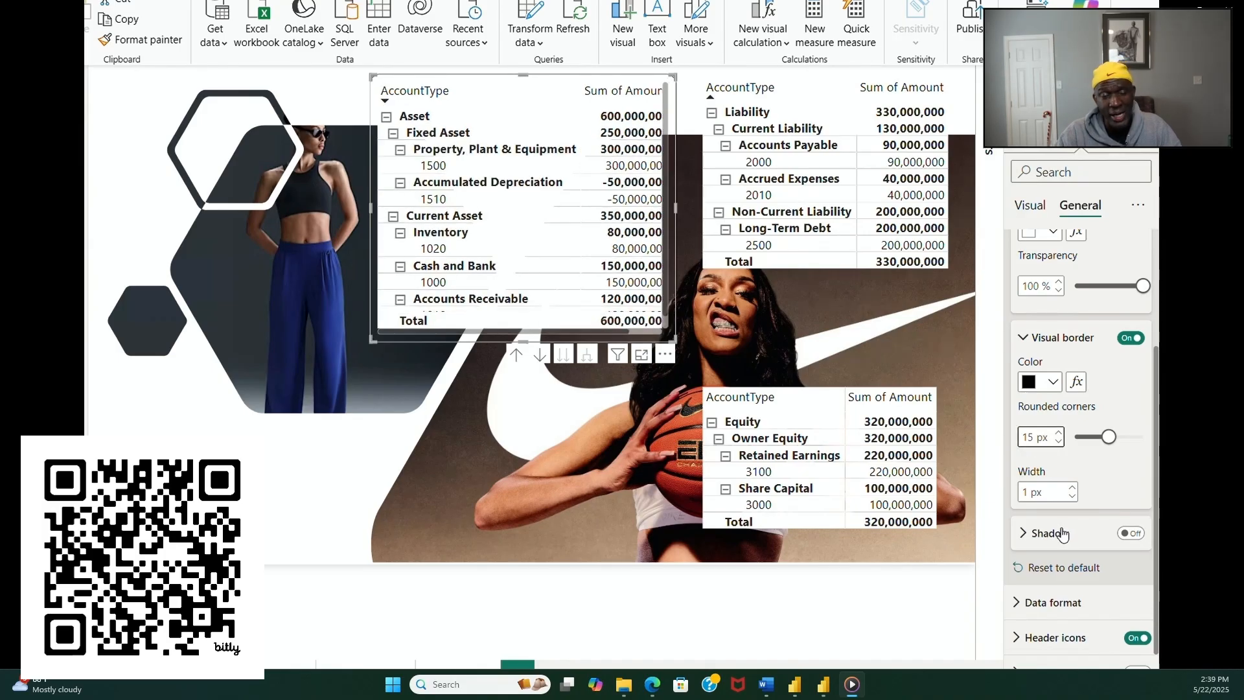
click(1133, 533)
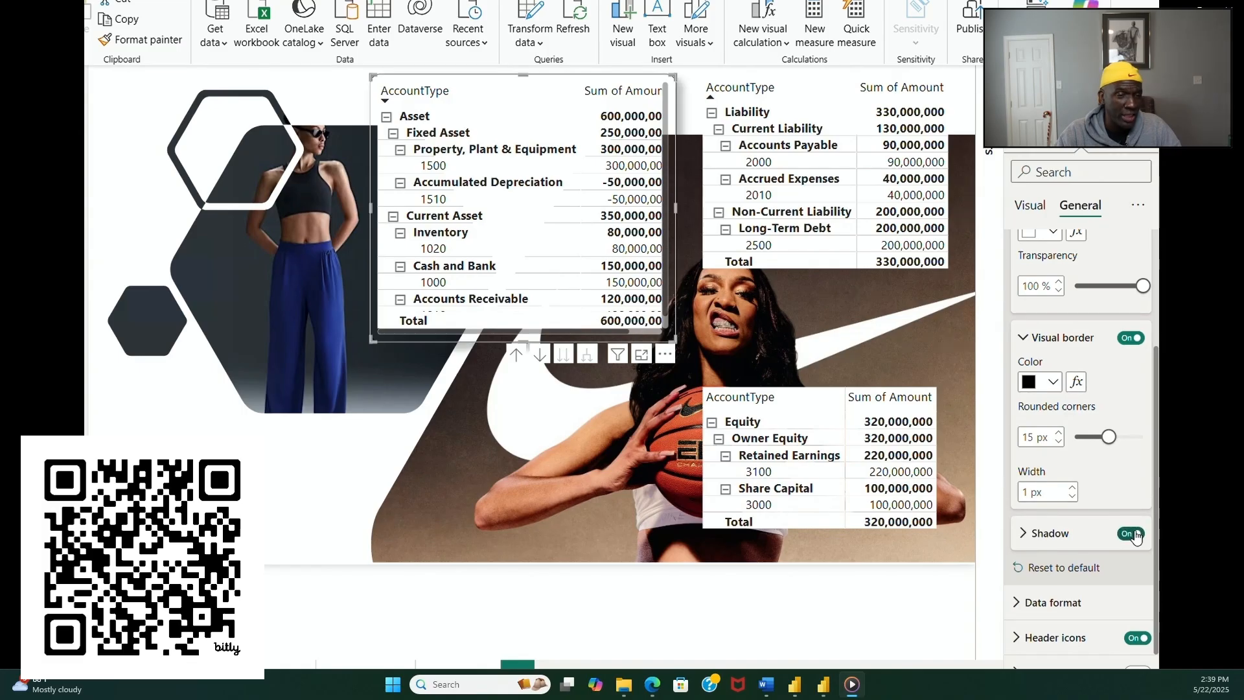
click(851, 537)
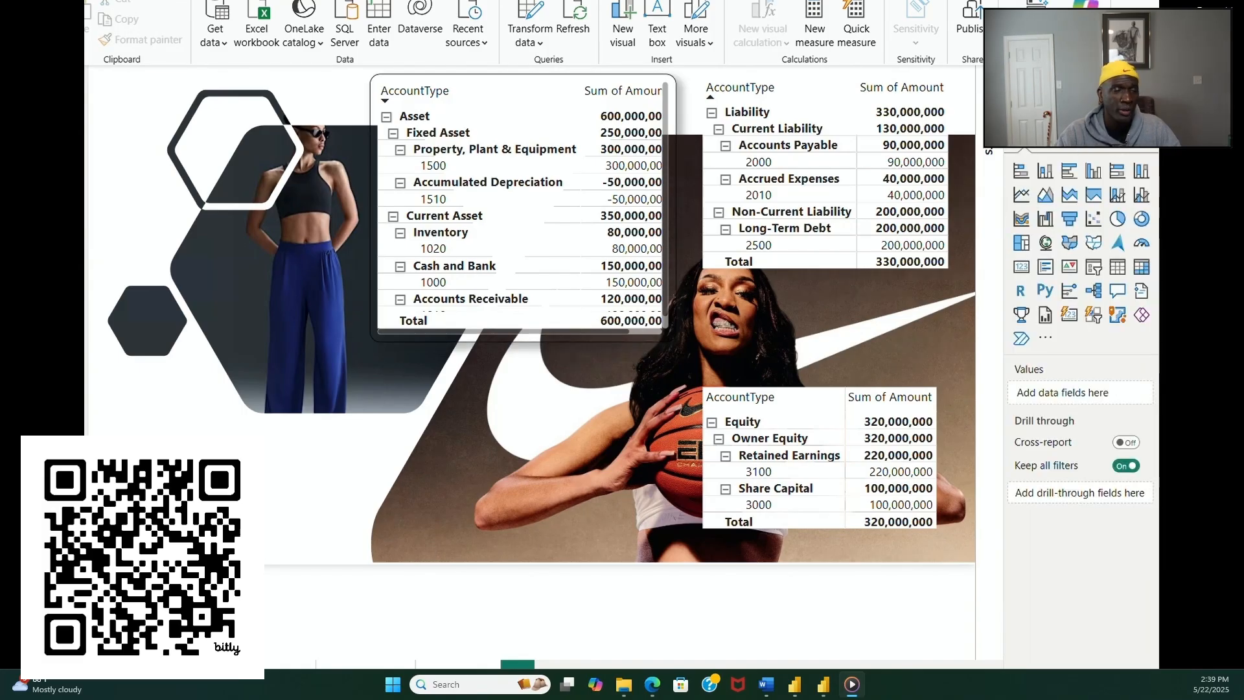
Step: Enlarge the asset matrix in height and width so all rows and full amounts fit inside its border
mouse_move(483, 341)
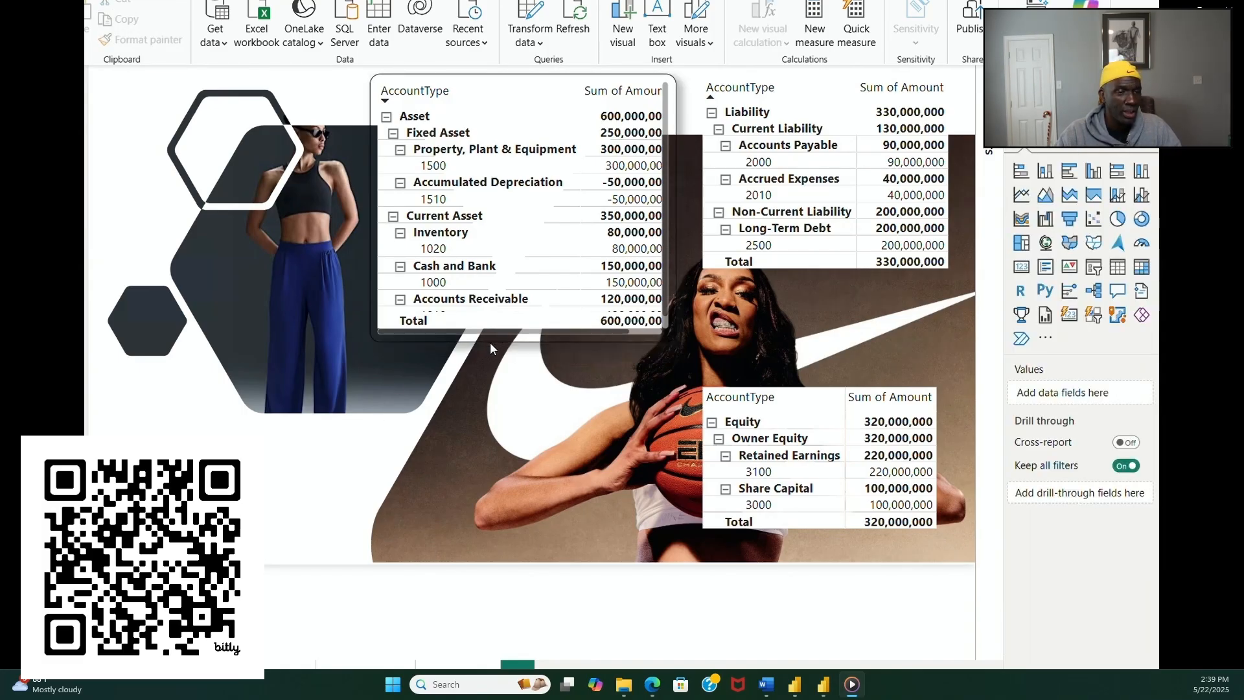
click(499, 343)
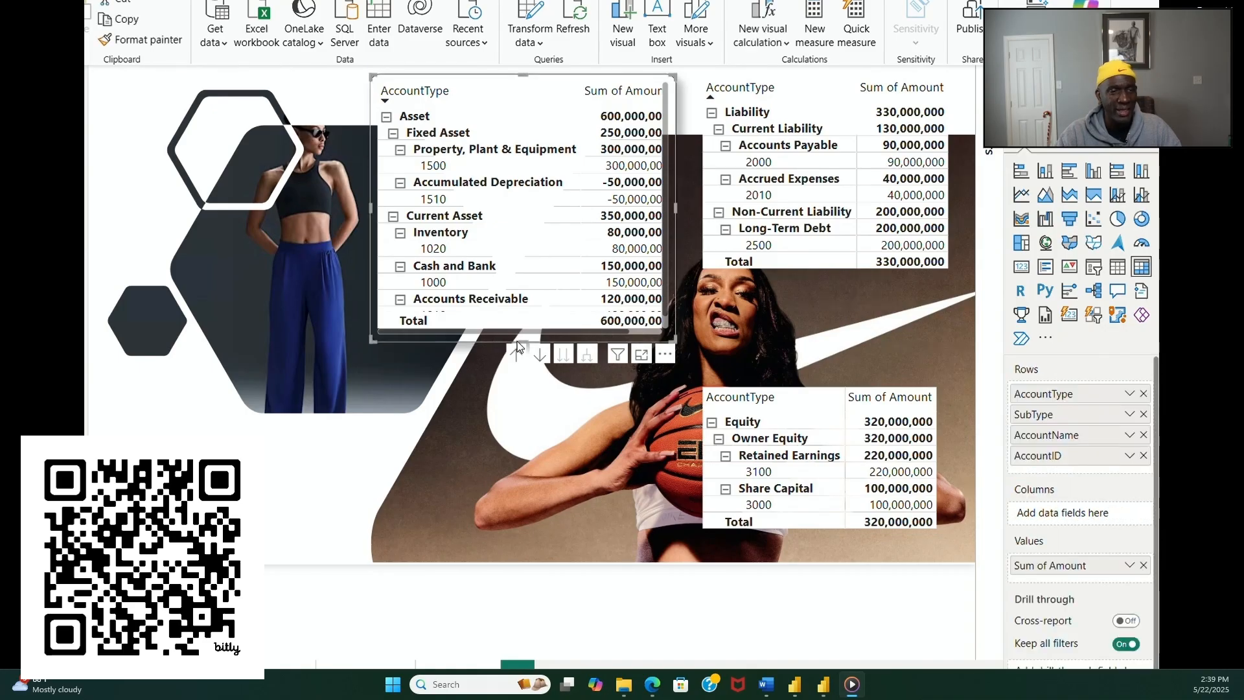
drag(520, 342, 519, 358)
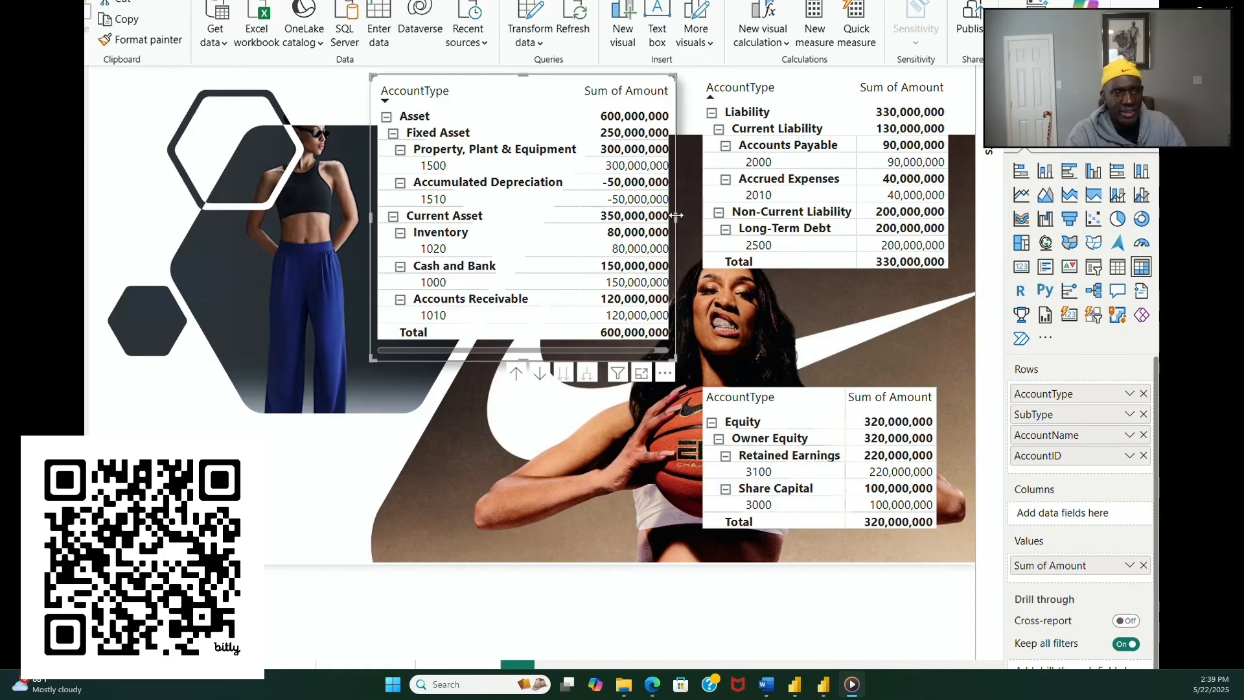
drag(676, 215, 681, 216)
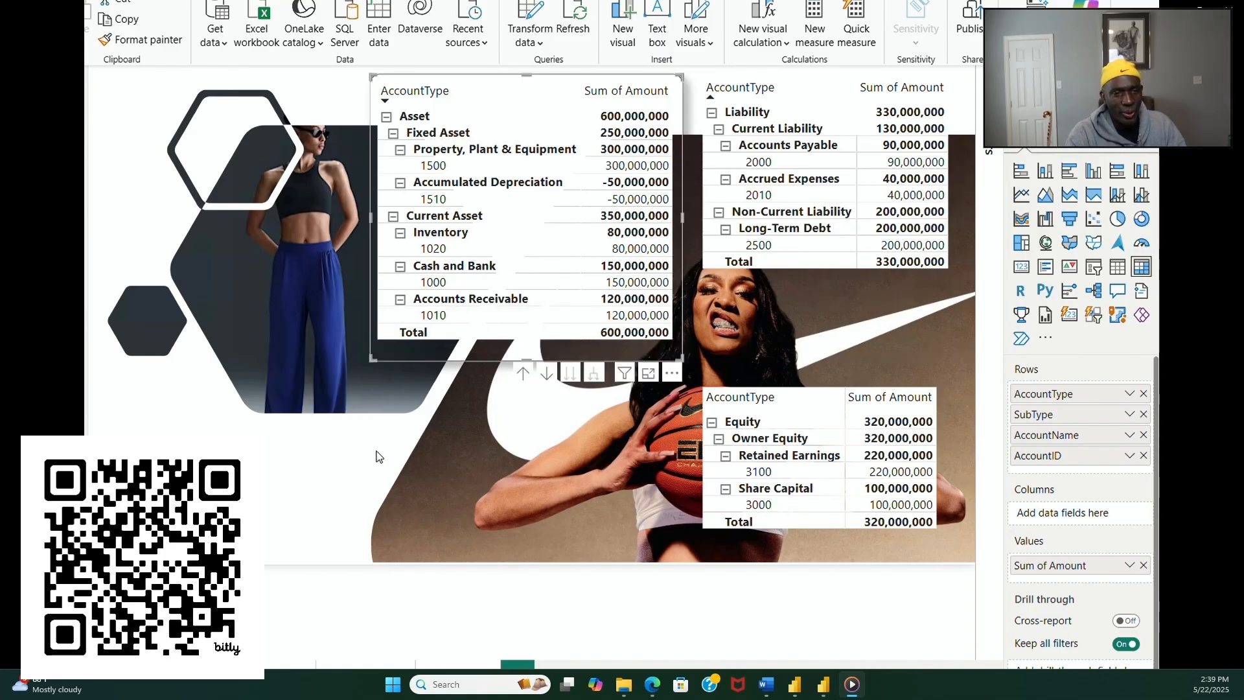
click(335, 467)
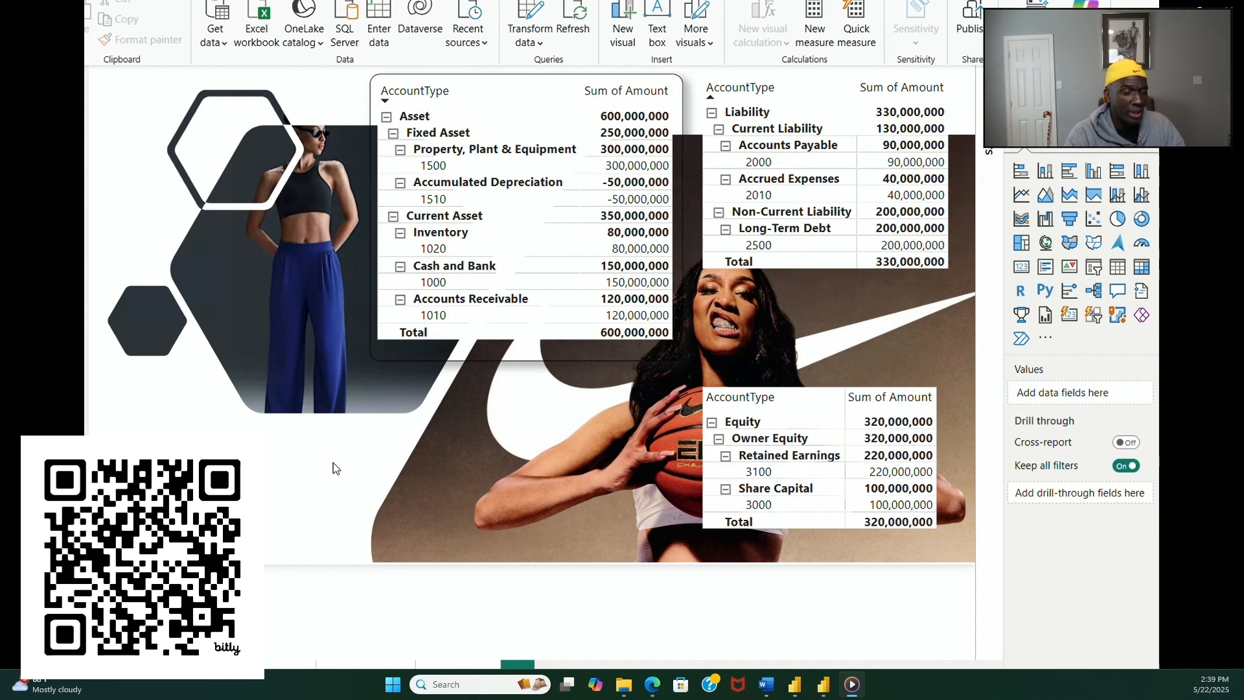
Step: Set the width of the asset matrix's visual border to 5 px
click(406, 359)
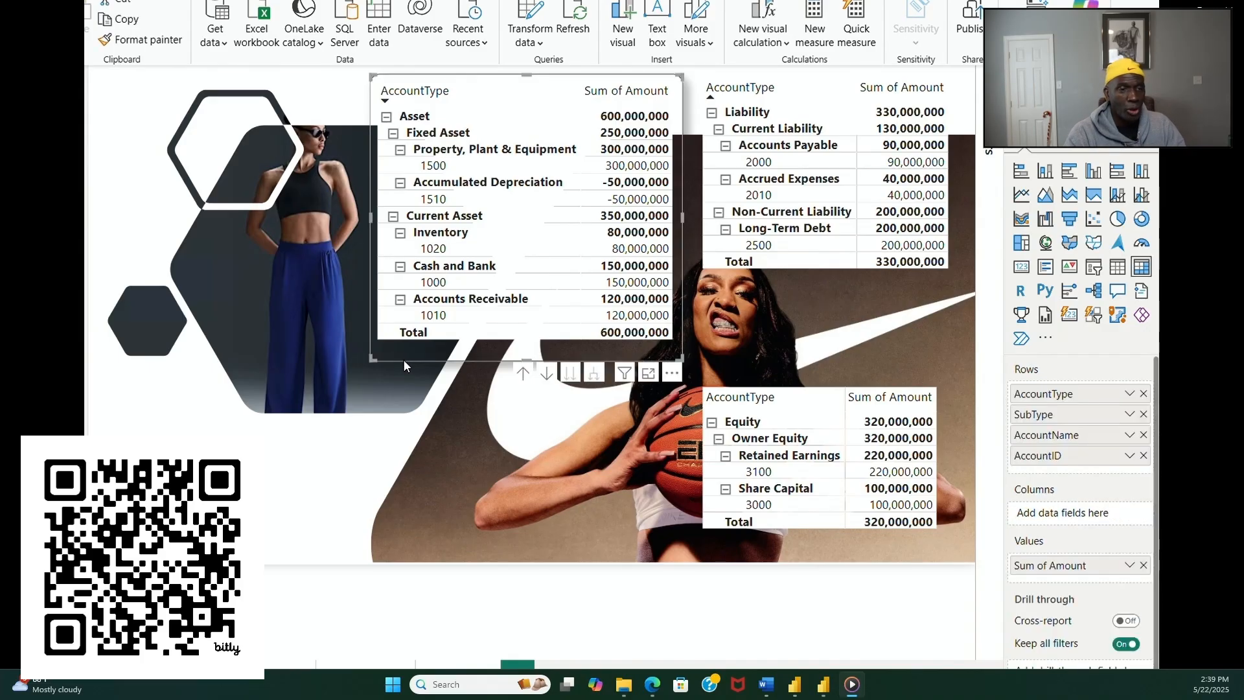
click(1085, 157)
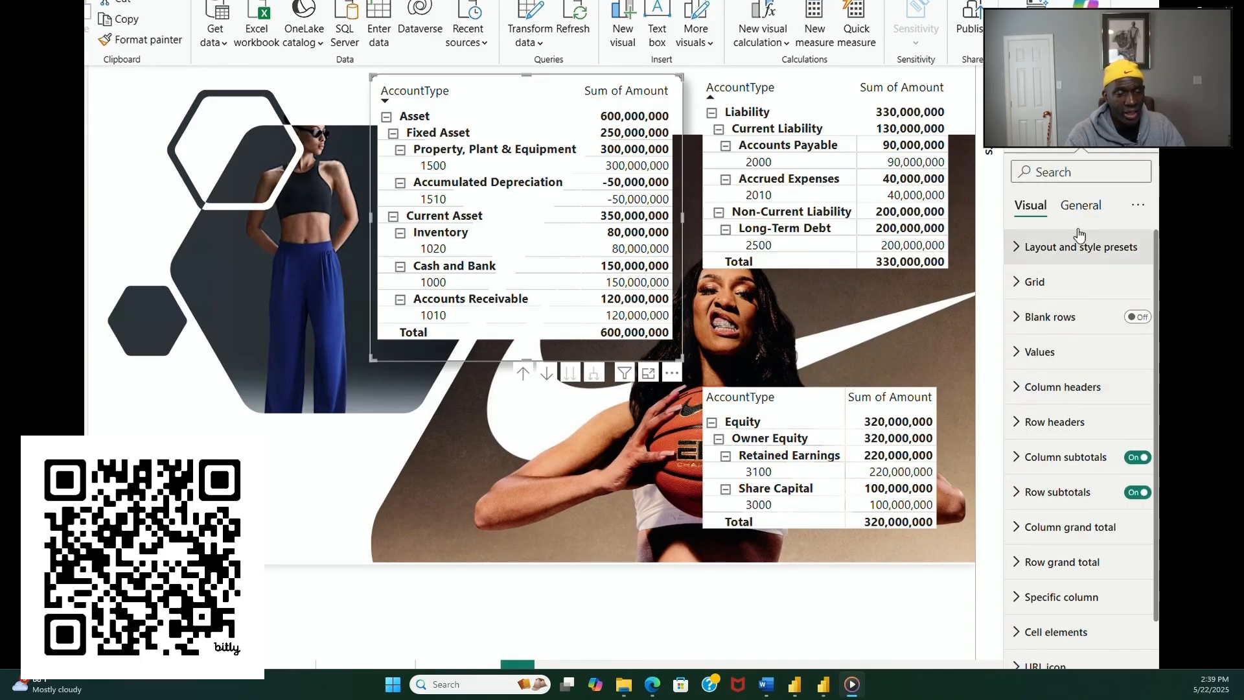
click(1080, 206)
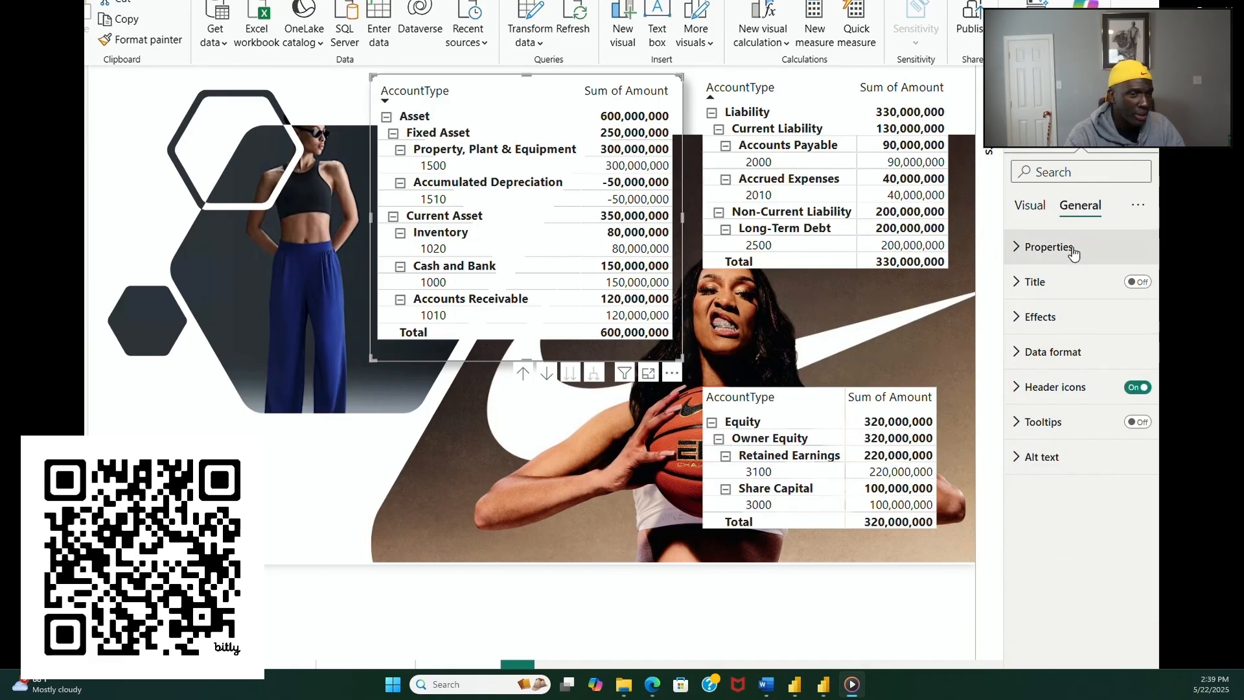
click(1039, 317)
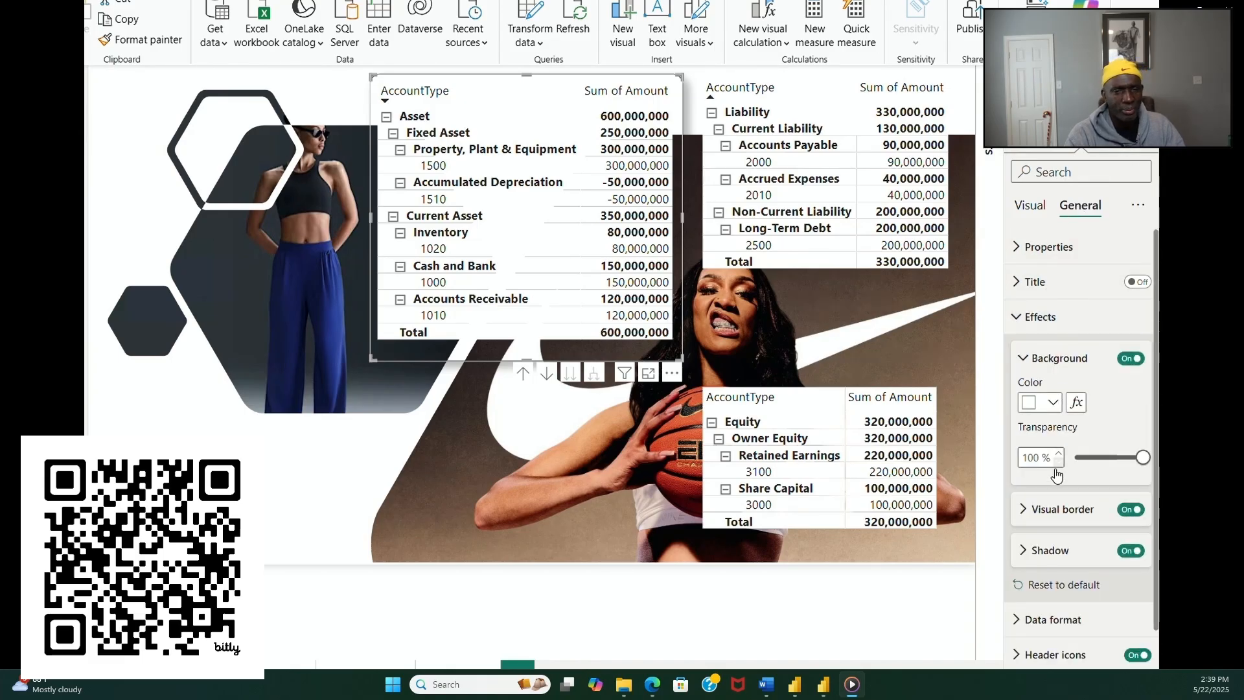
click(1030, 510)
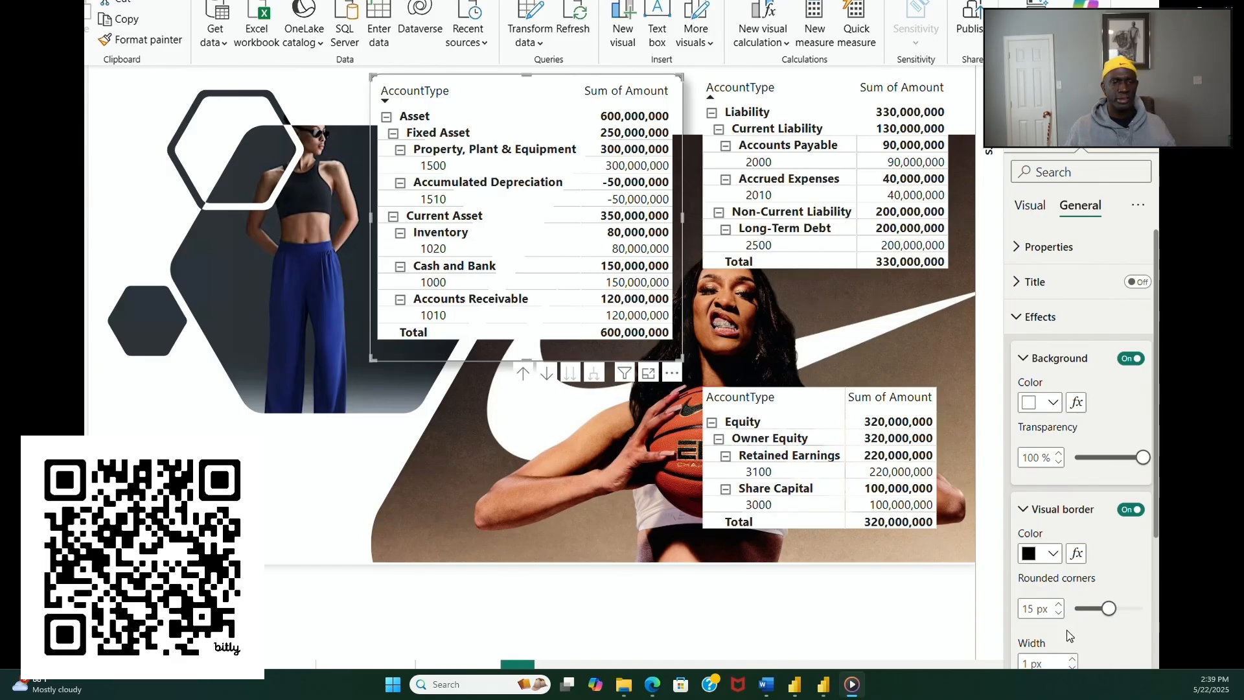
scroll(1071, 590, down, 3)
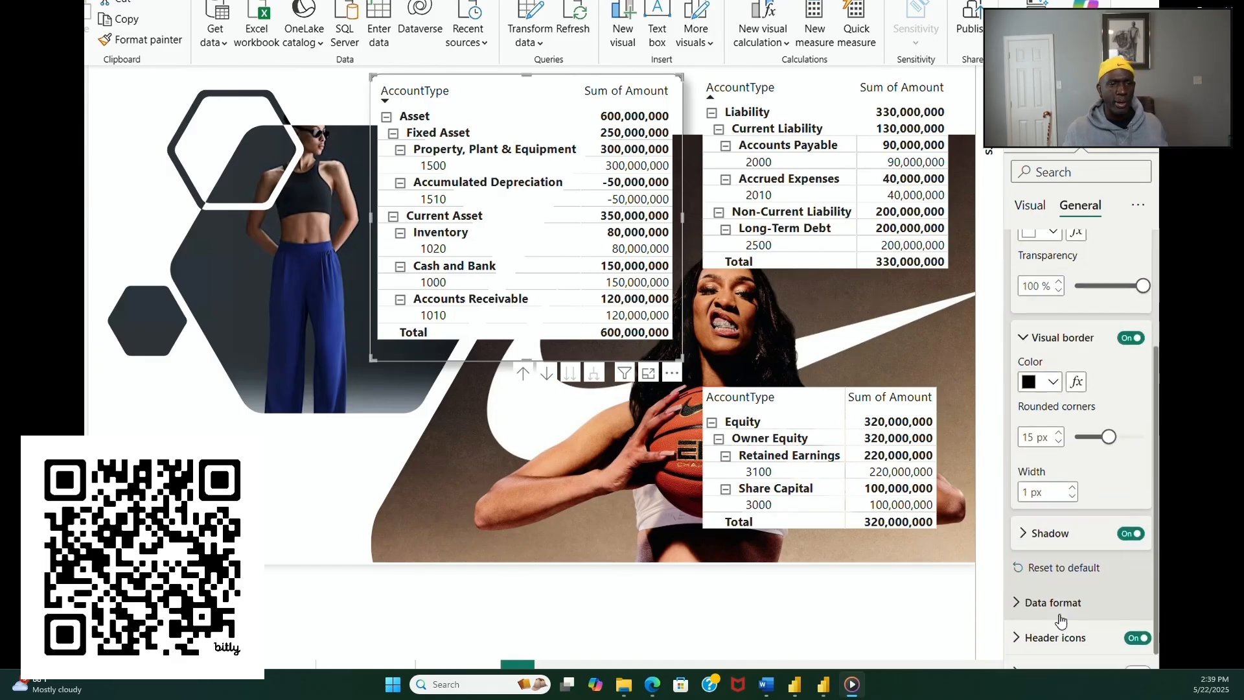
click(1073, 490)
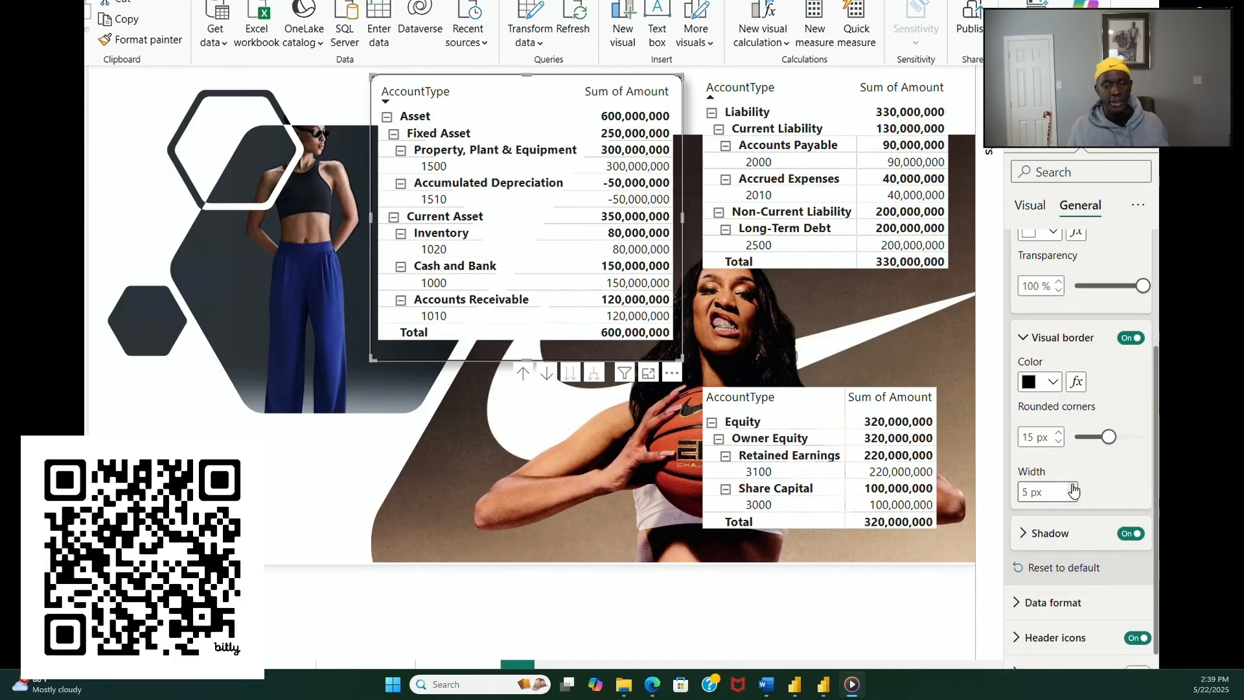
click(287, 484)
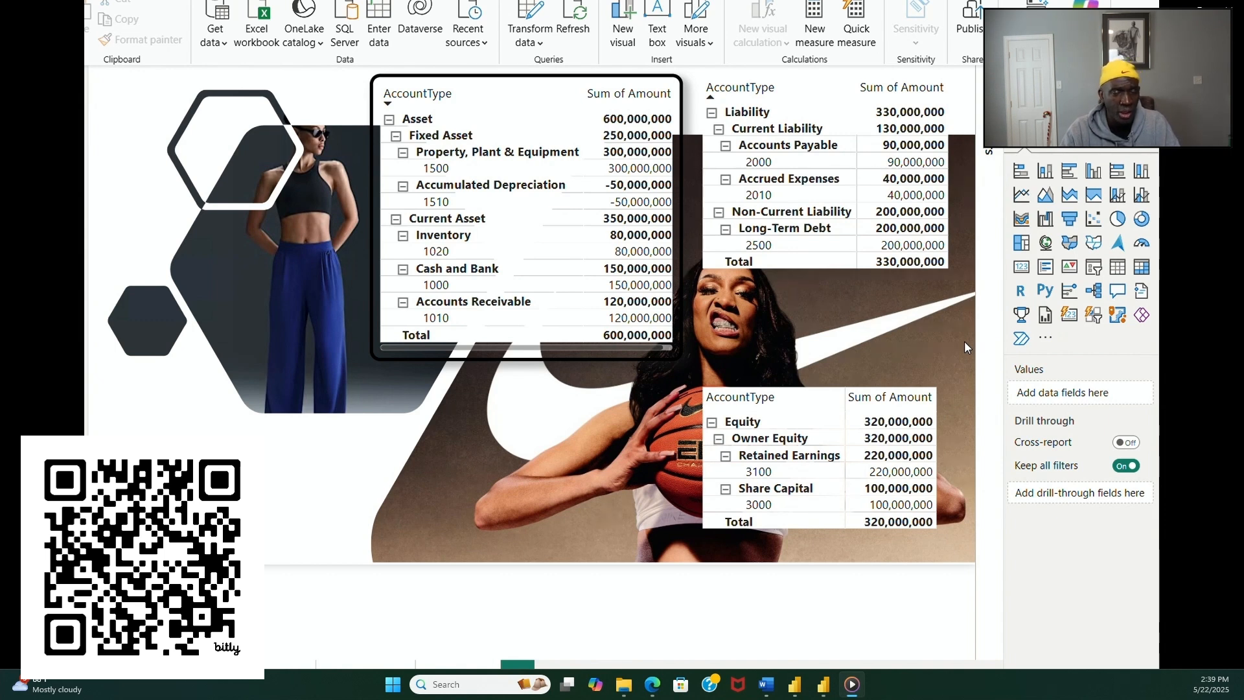
Step: Turn off the visual border of the asset matrix, keeping its shadow on
click(1079, 135)
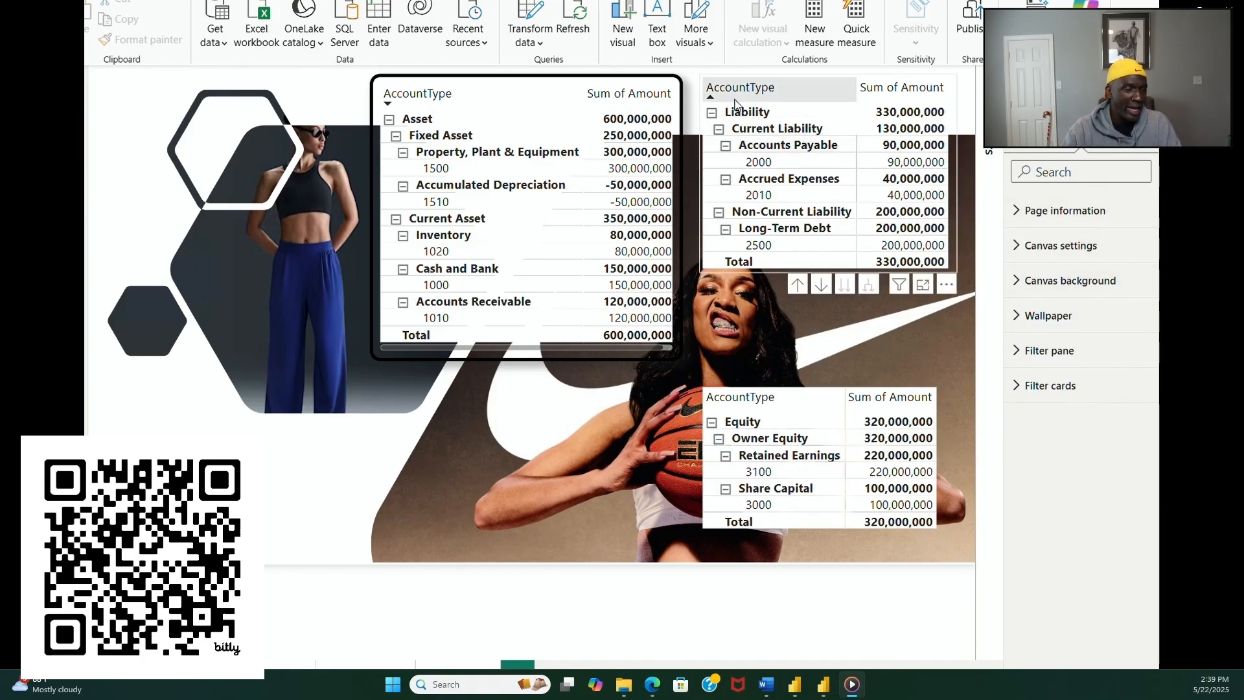
click(680, 115)
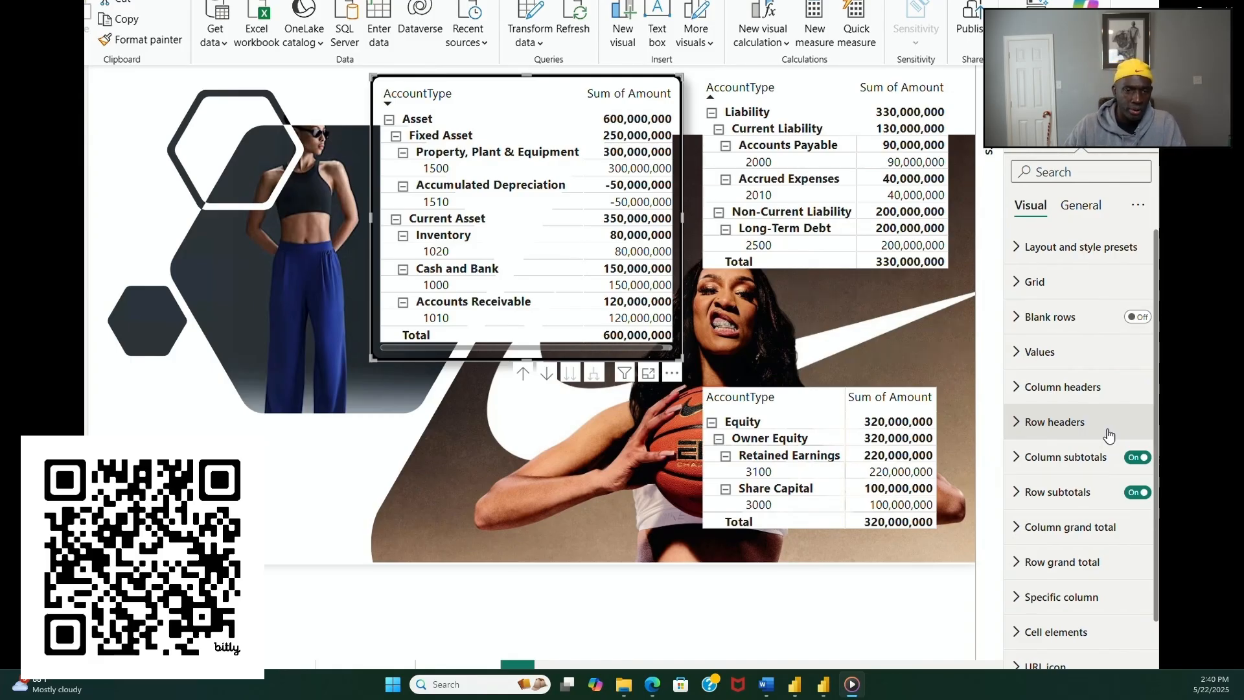
mouse_move(361, 180)
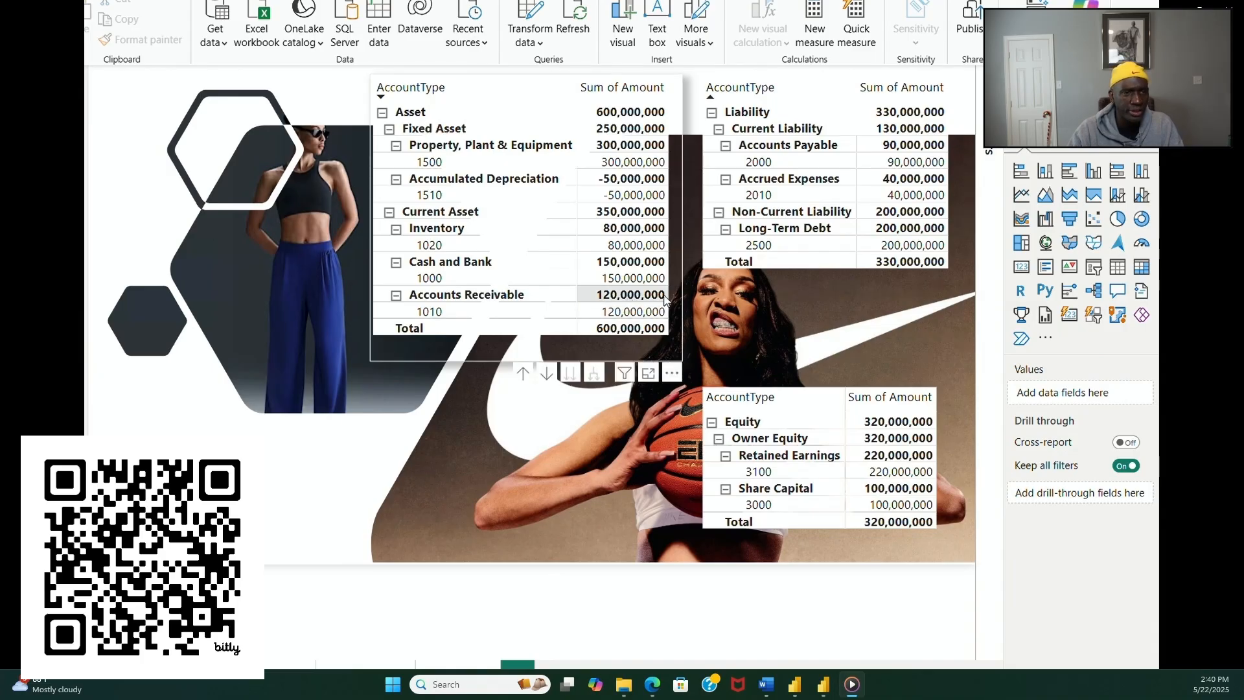
Step: Turn on a black 1 px visual border for the liability matrix
click(749, 268)
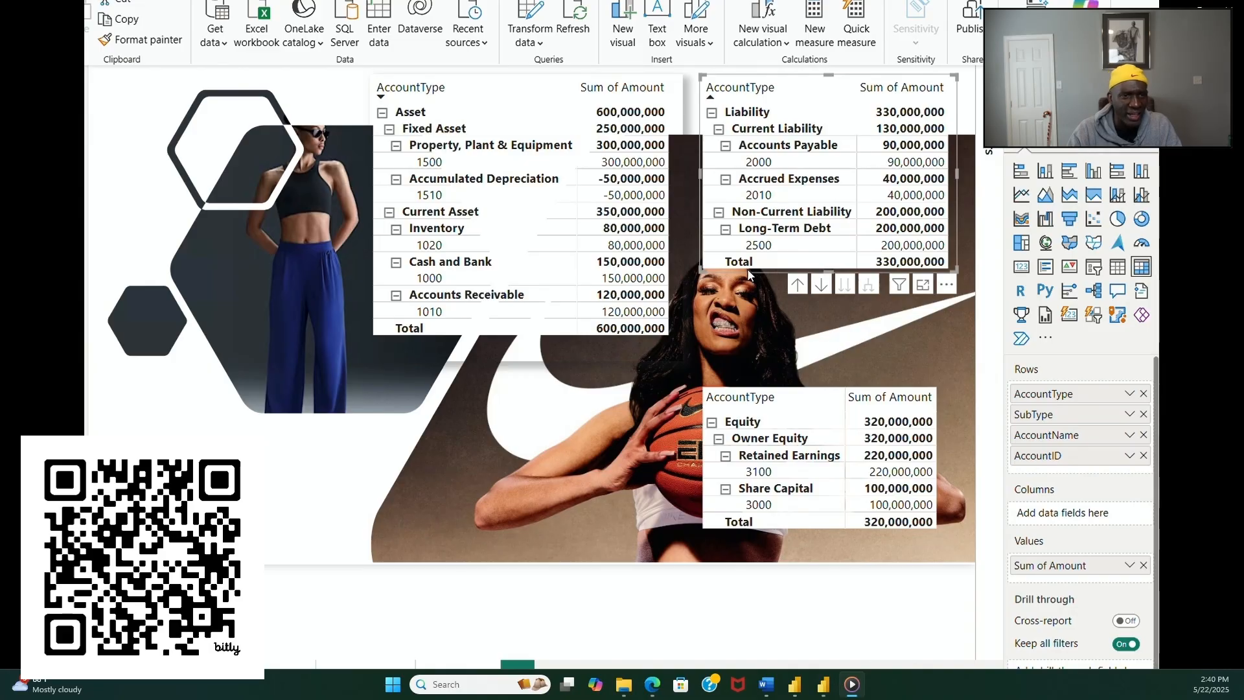
click(1082, 134)
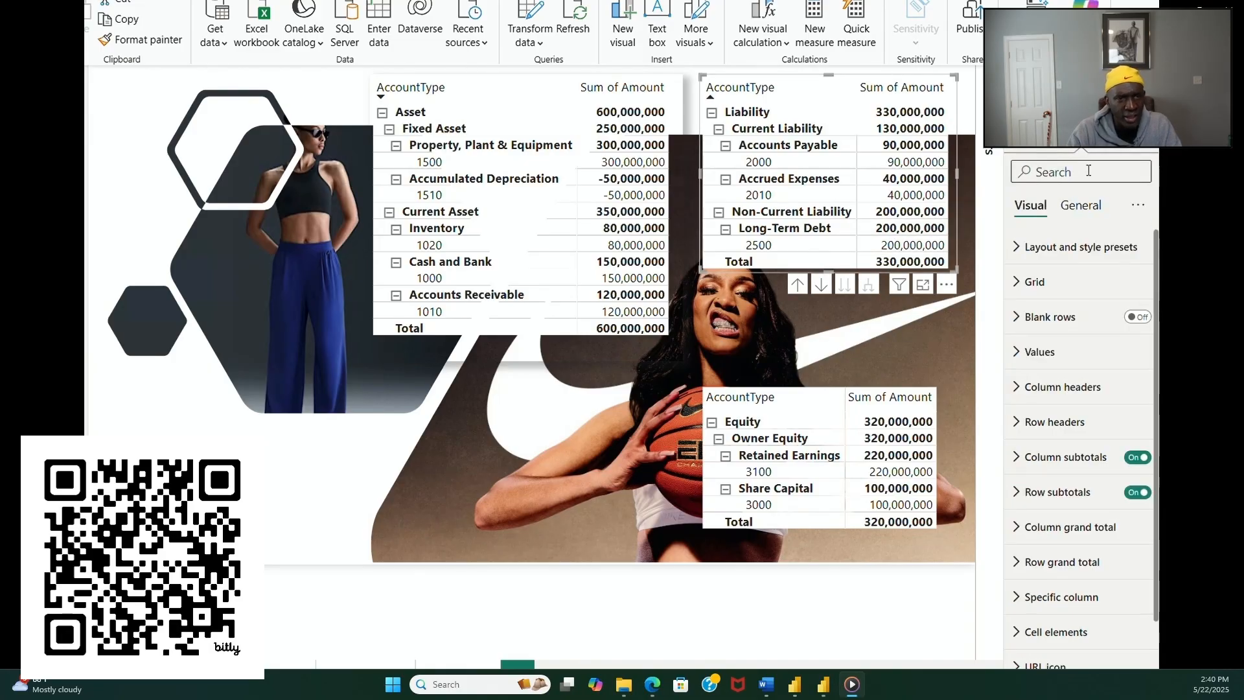
click(1082, 204)
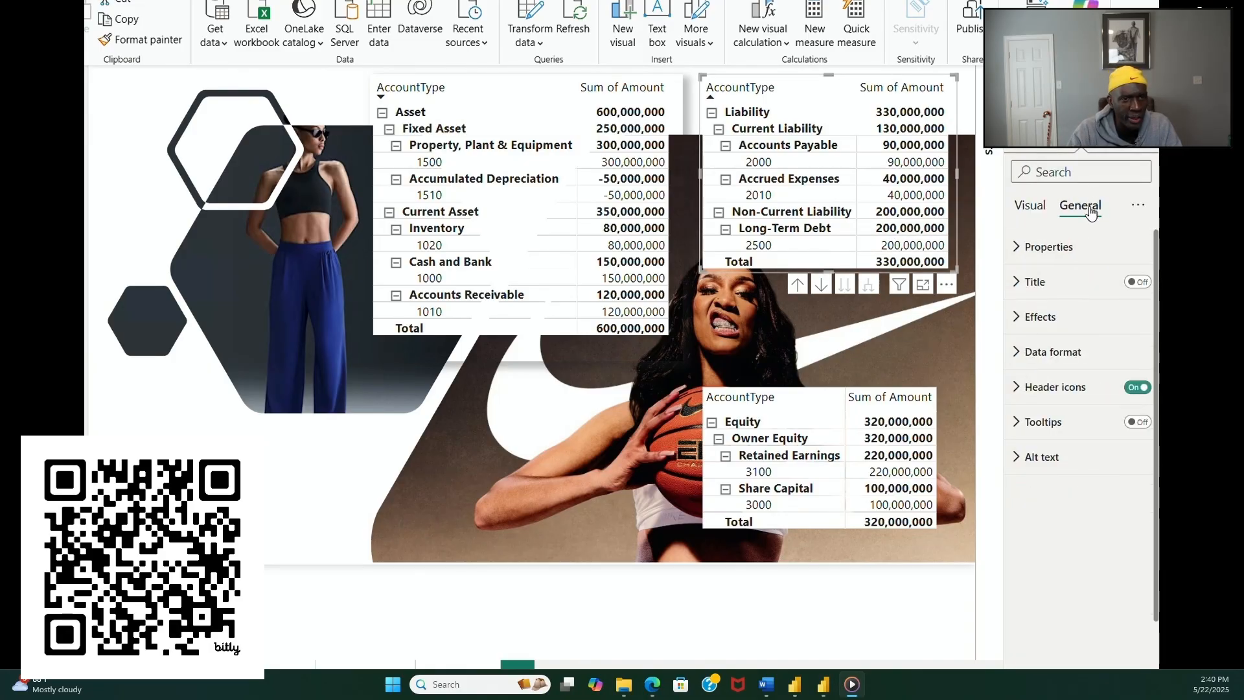
click(1069, 317)
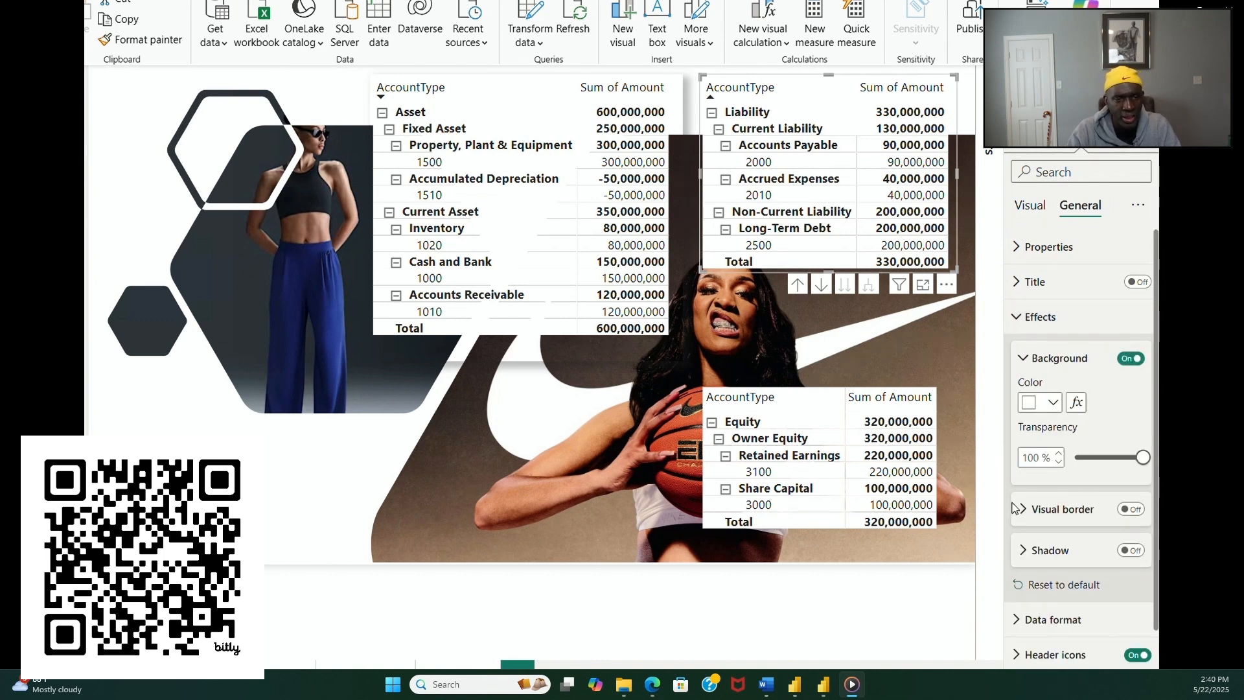
click(1063, 510)
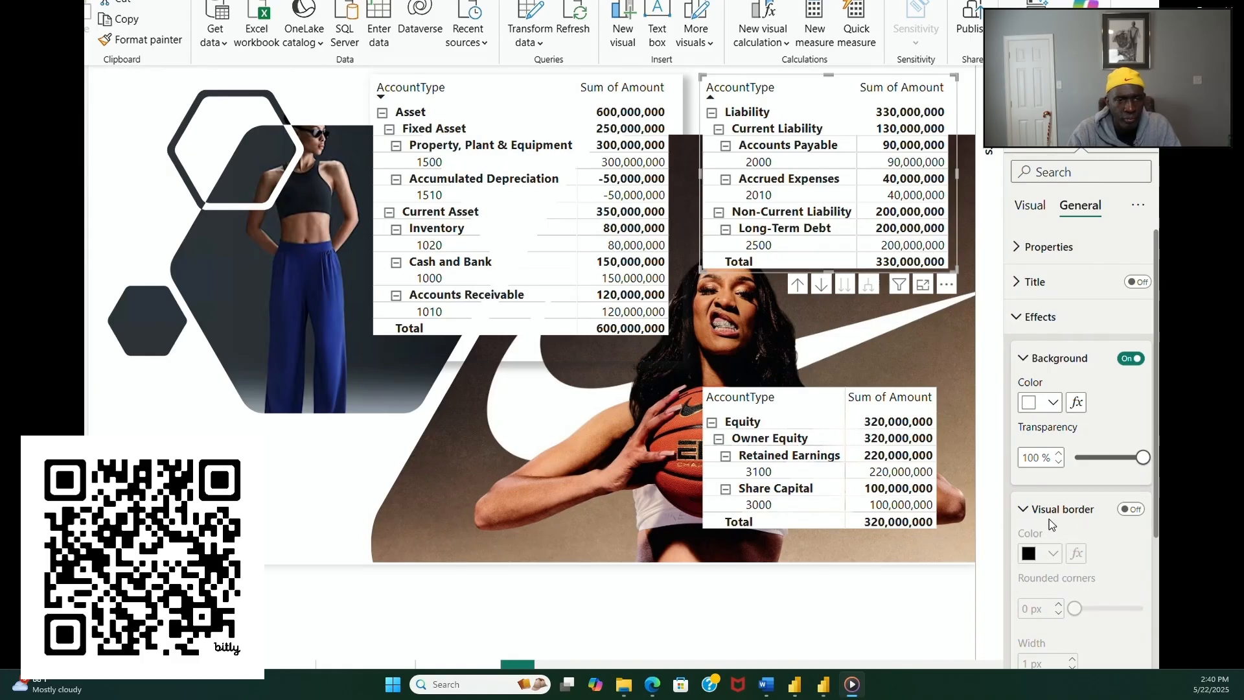
scroll(1051, 513, down, 3)
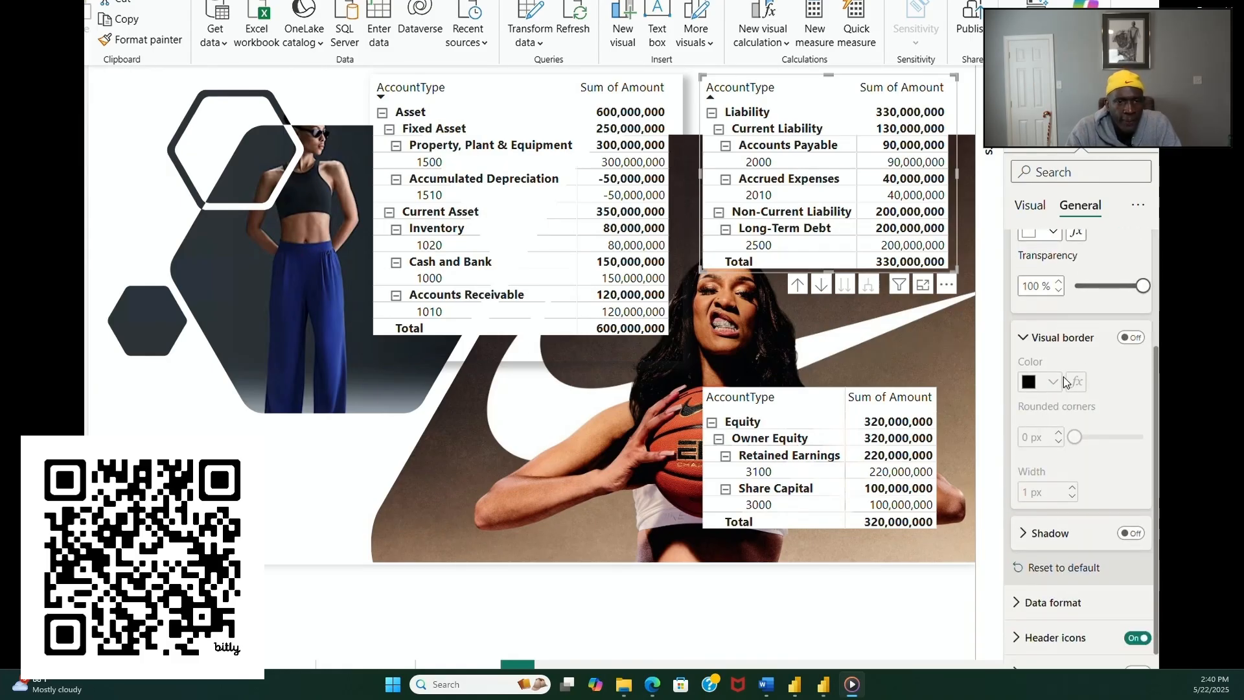
click(1130, 338)
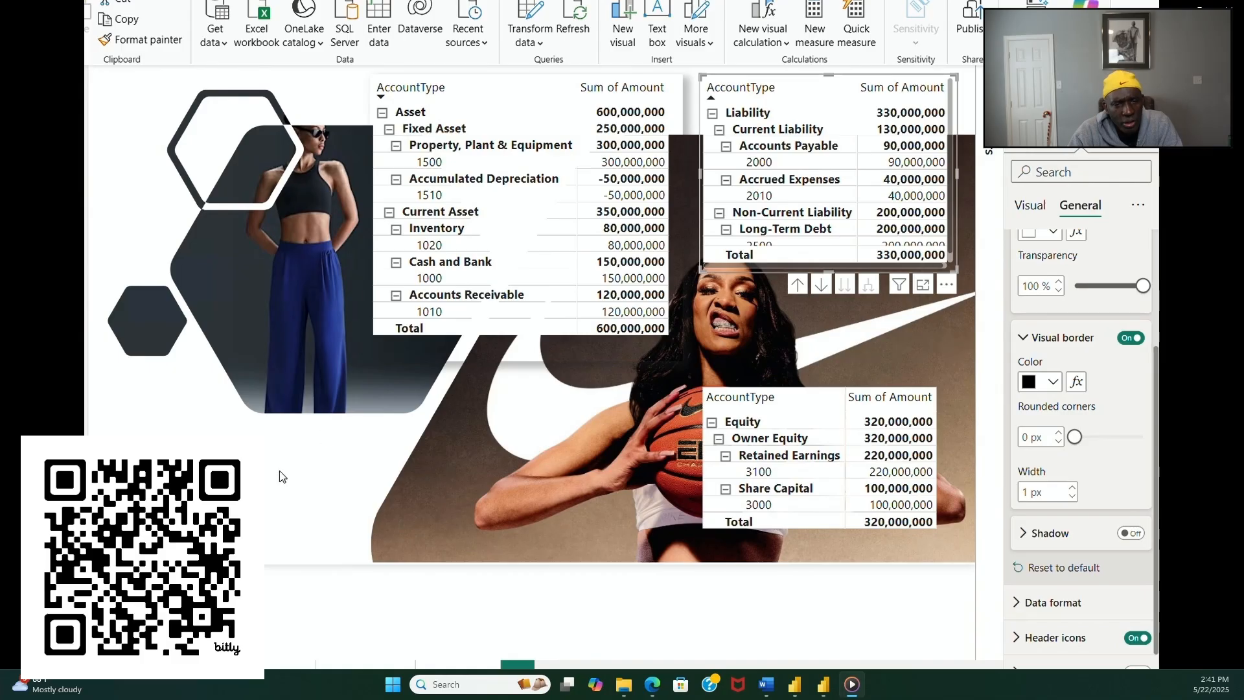
click(287, 488)
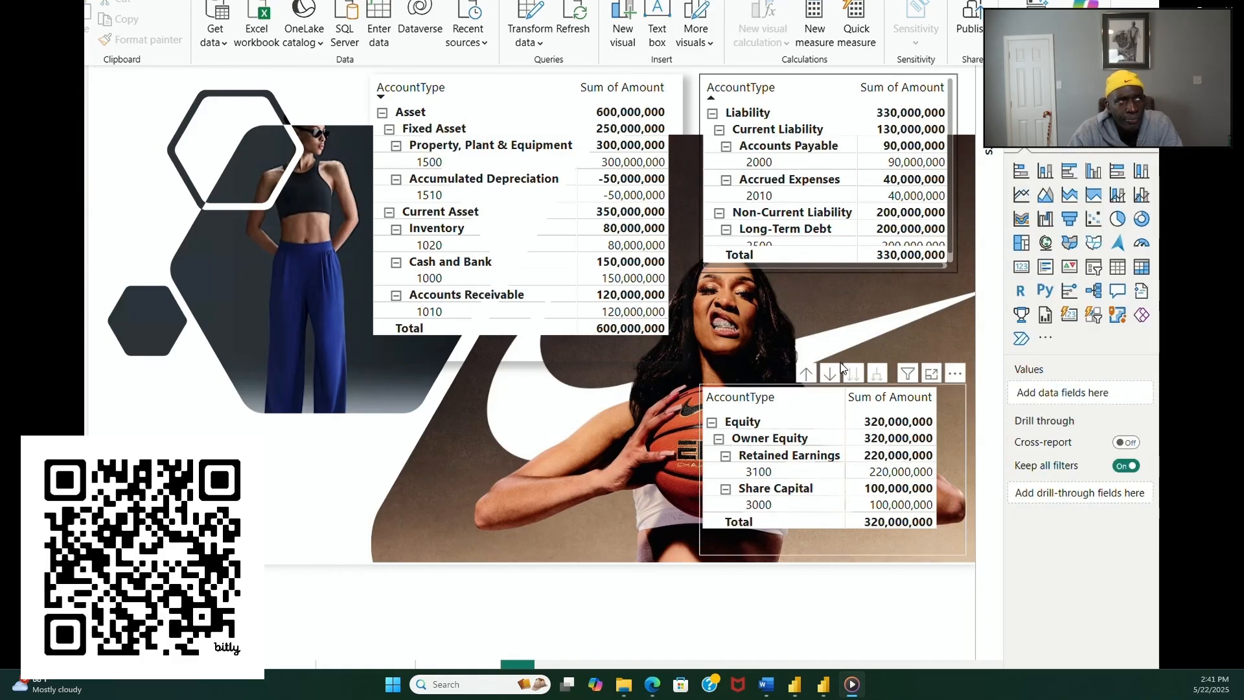
Step: Turn off the visual border of the liability matrix
click(956, 138)
click(1083, 157)
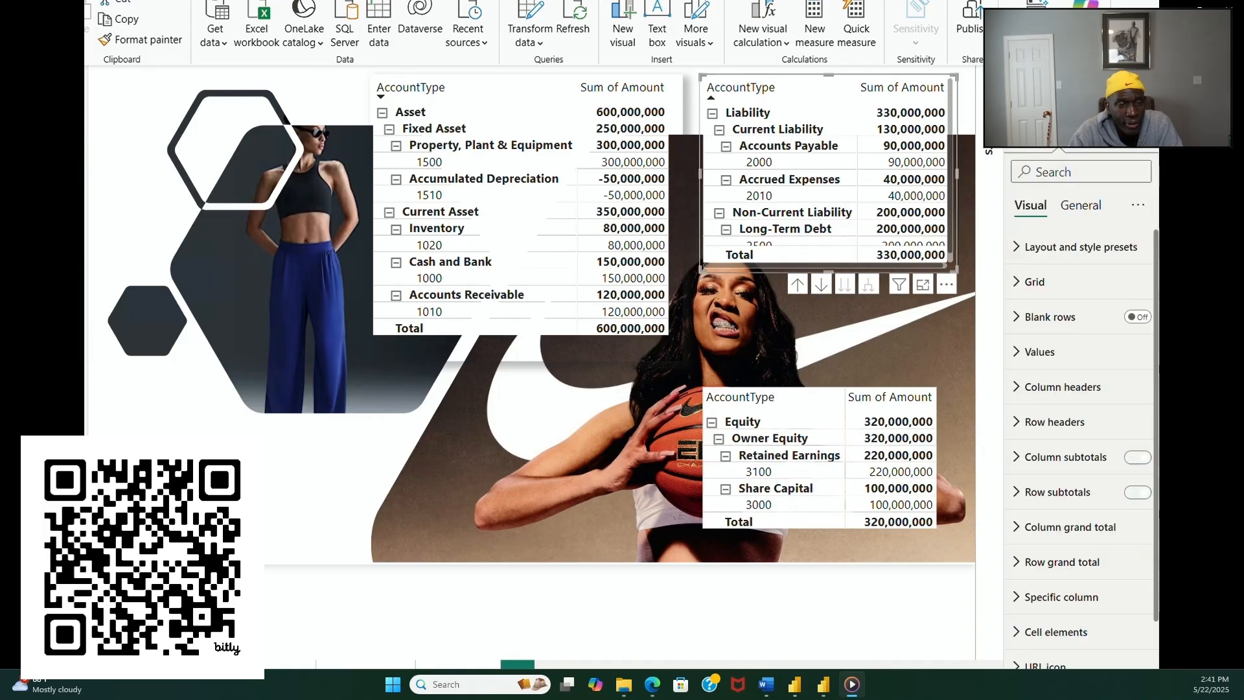
click(1080, 206)
click(1040, 317)
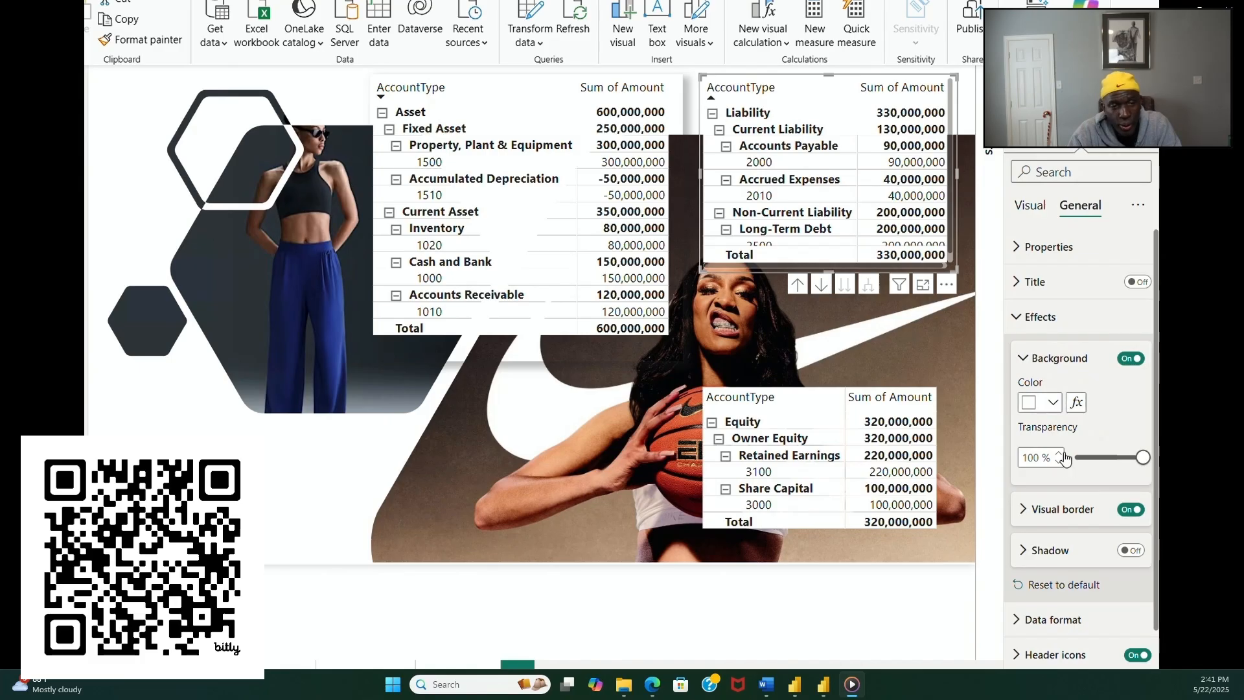
click(1030, 509)
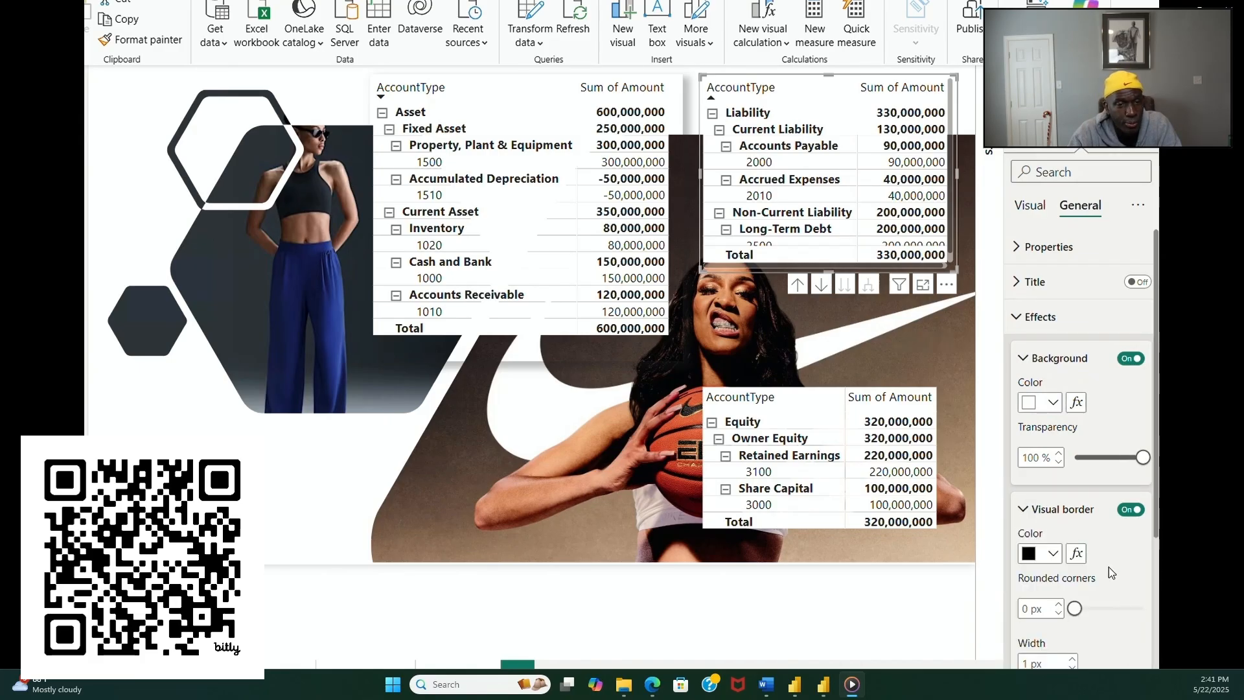
scroll(1109, 566, down, 1)
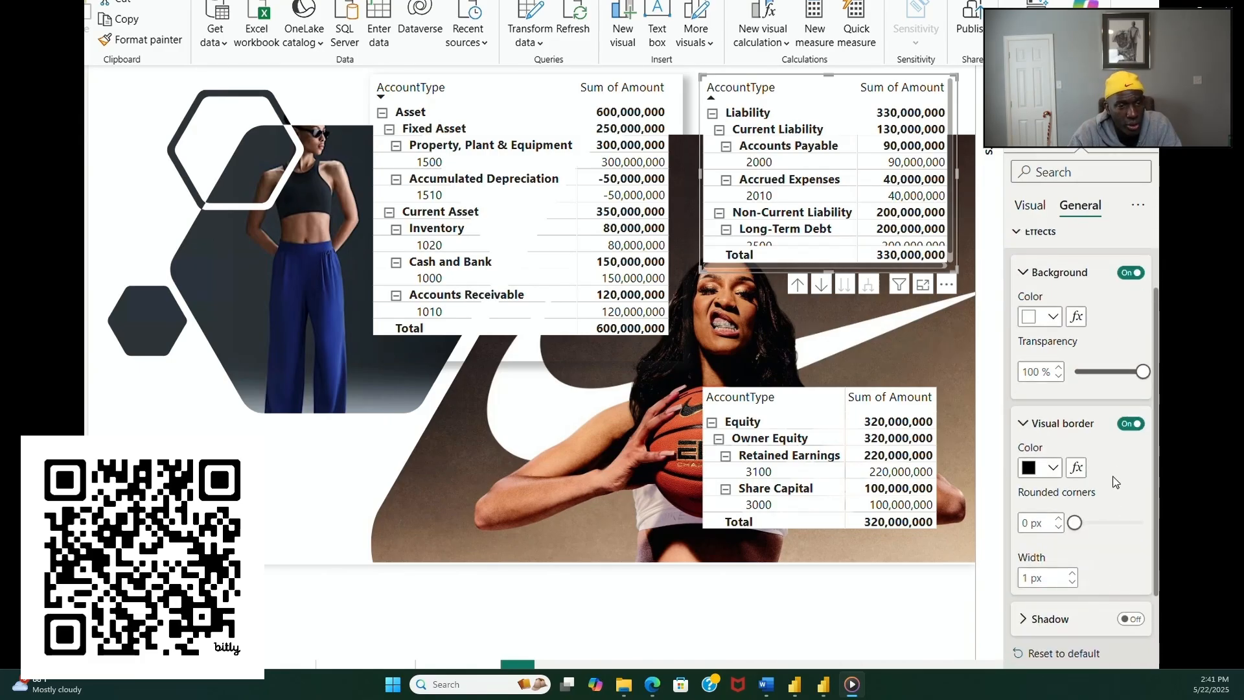
click(1129, 425)
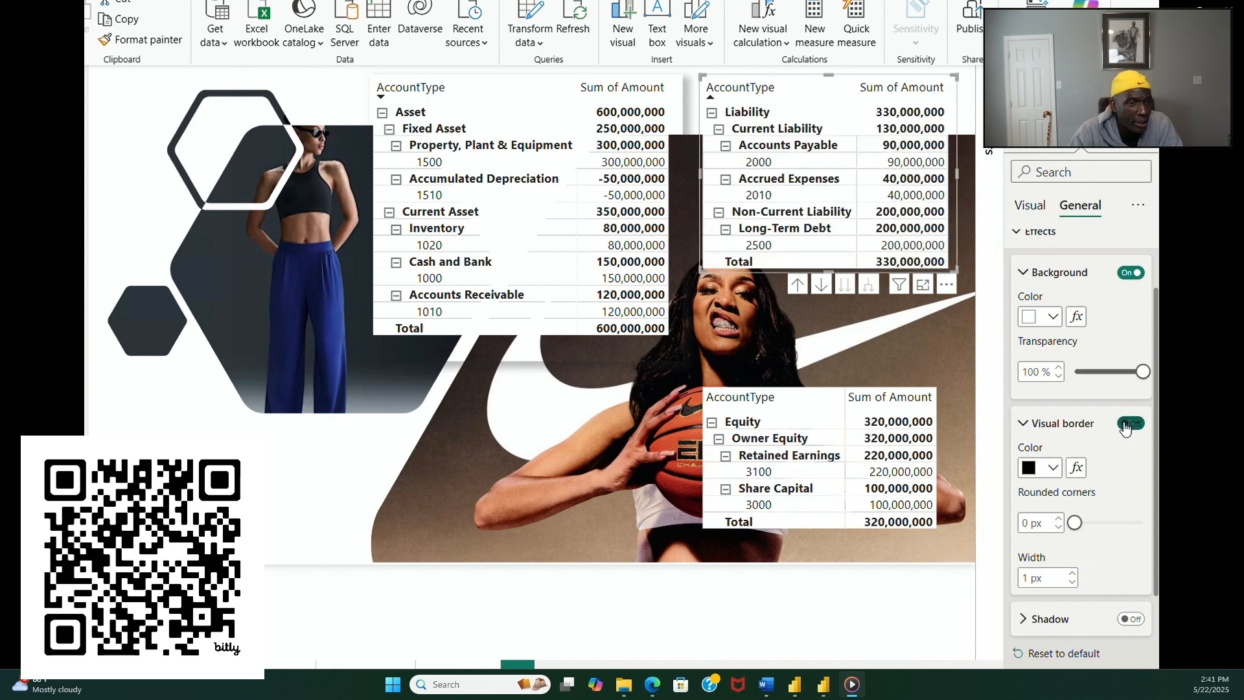
Step: Turn on the shadow of the liability matrix and show its color, offset and position options
click(1131, 618)
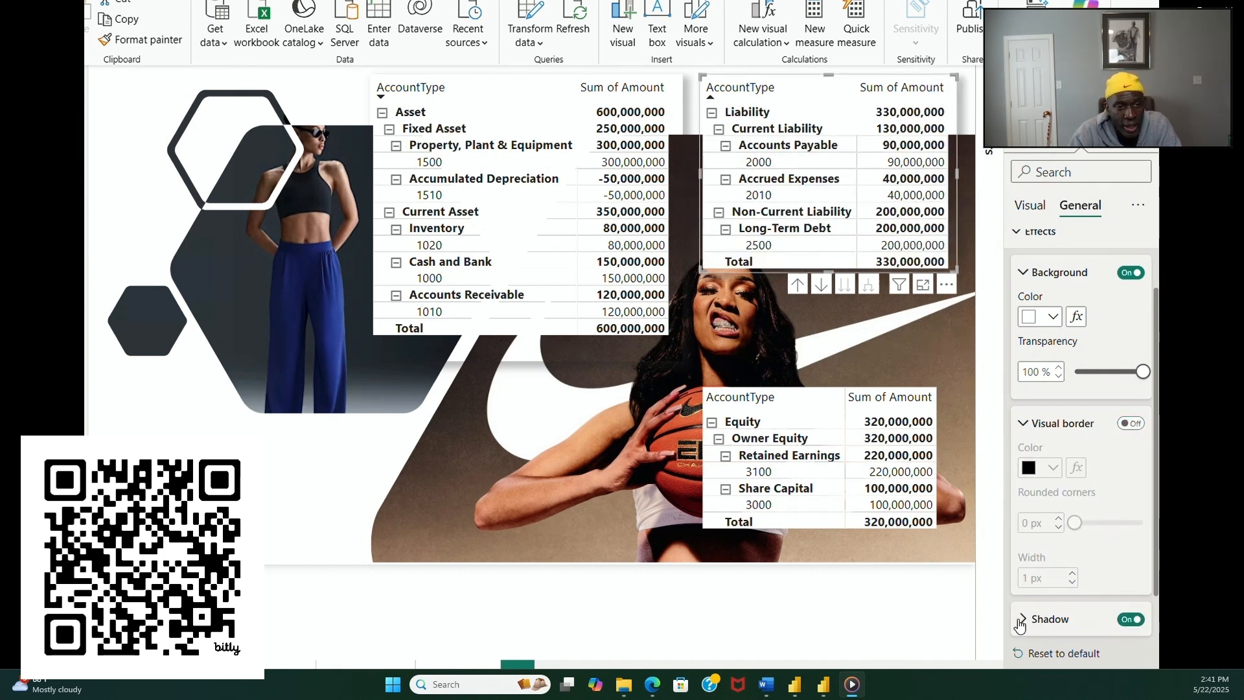
scroll(1022, 619, down, 2)
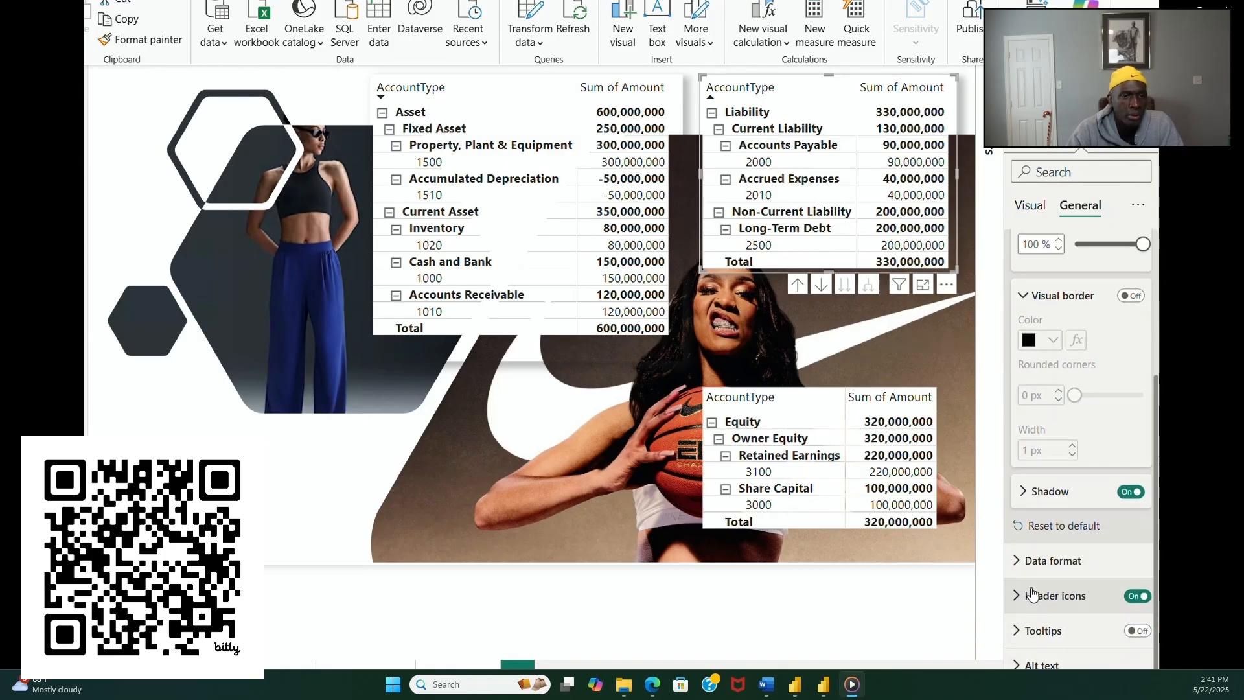
click(1025, 492)
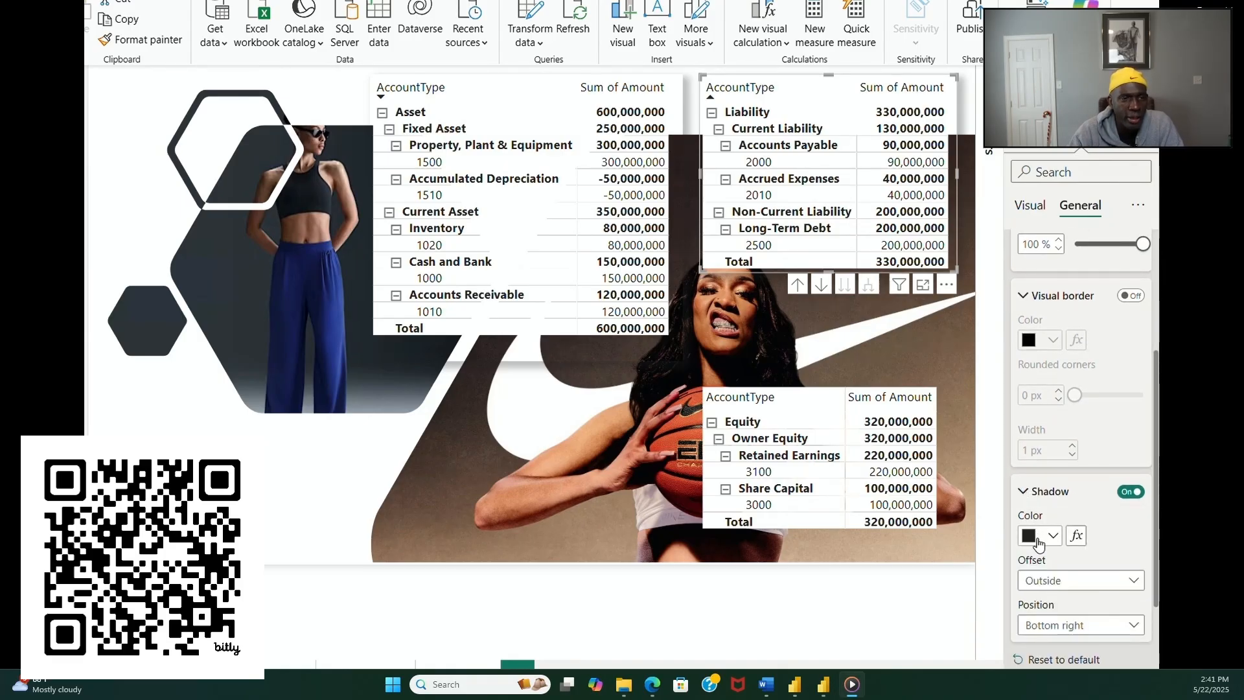
click(323, 523)
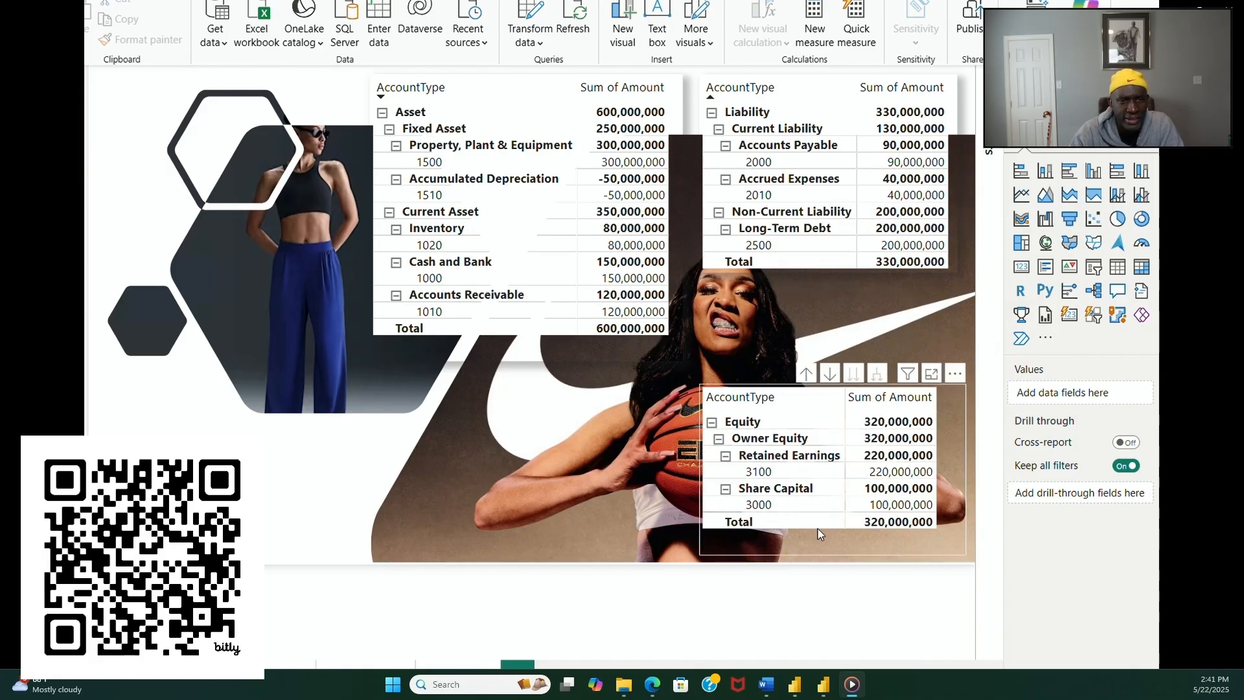
Step: Turn on the shadow effect for the equity matrix
click(924, 527)
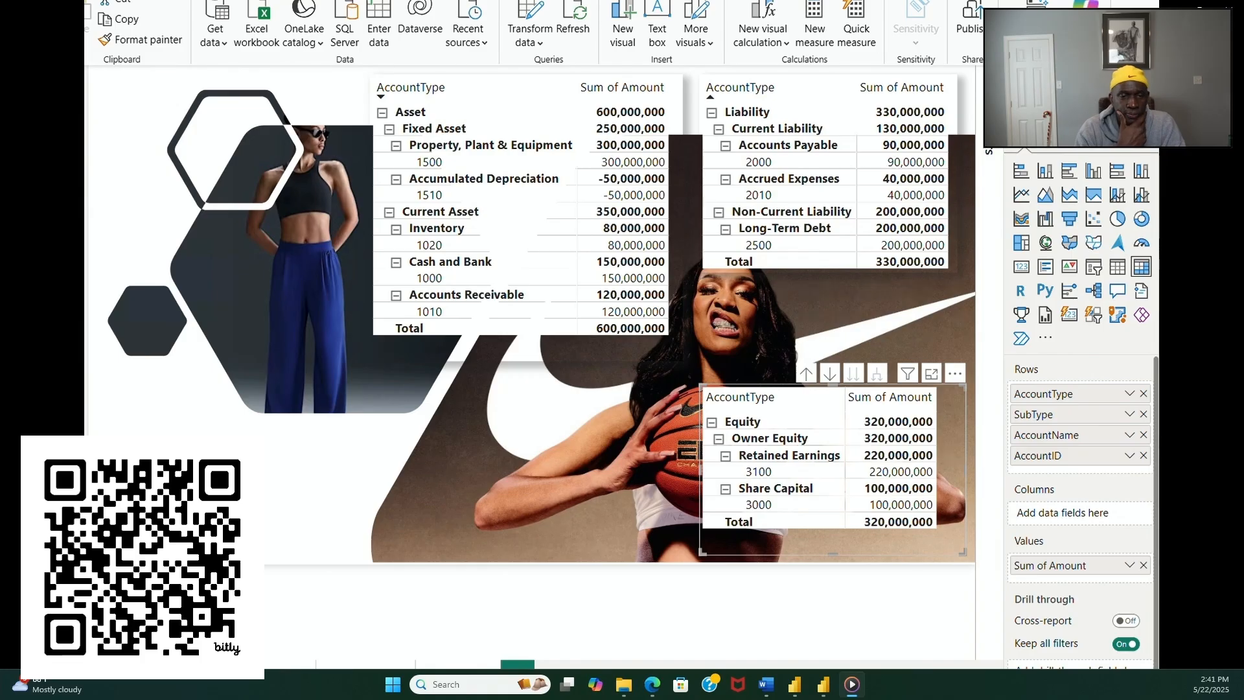
click(1081, 135)
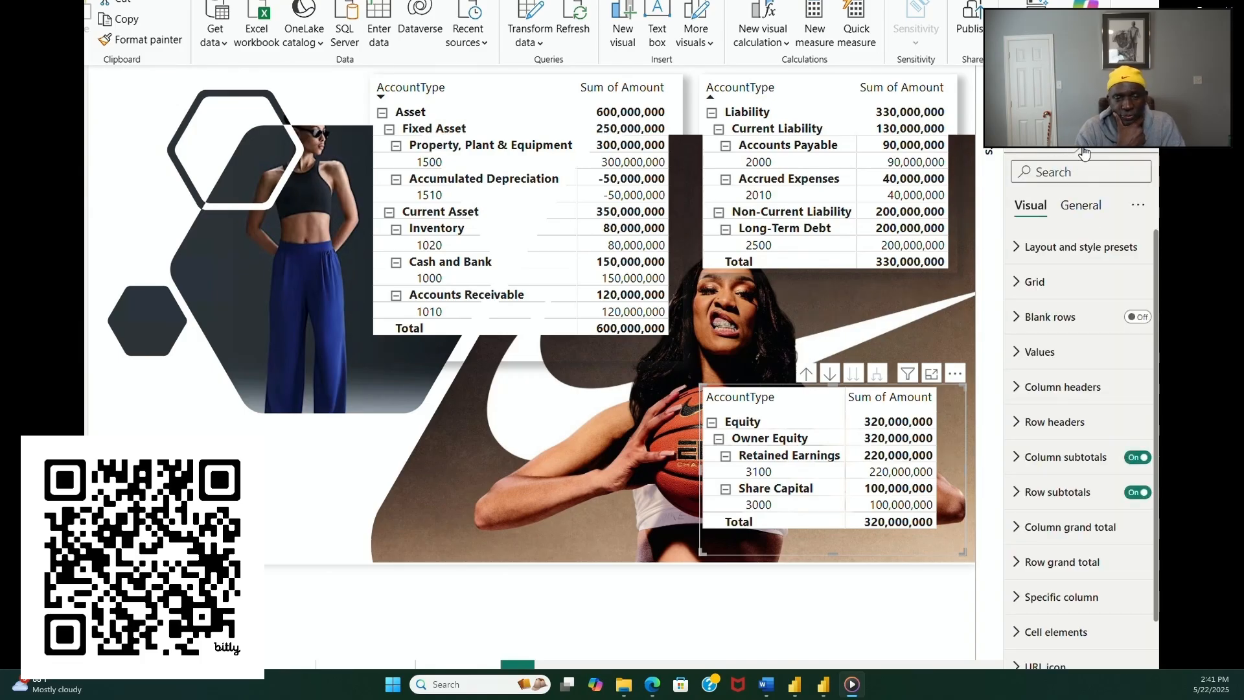
click(1080, 205)
click(1090, 318)
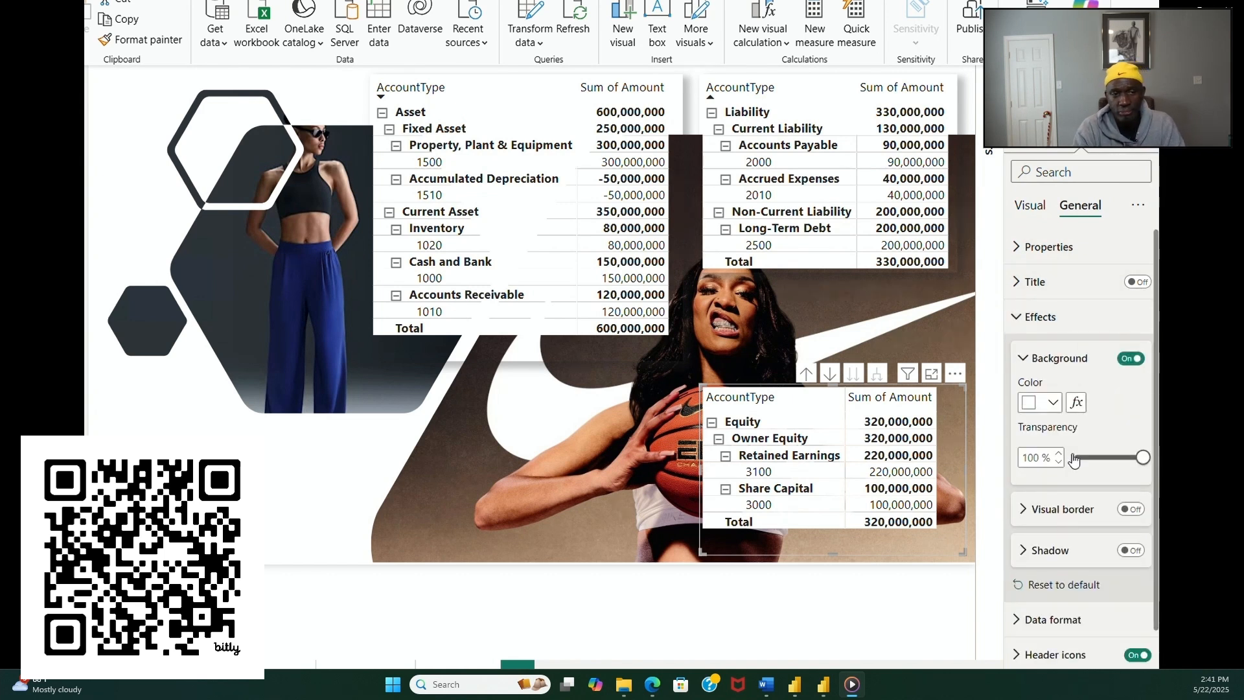
click(1130, 550)
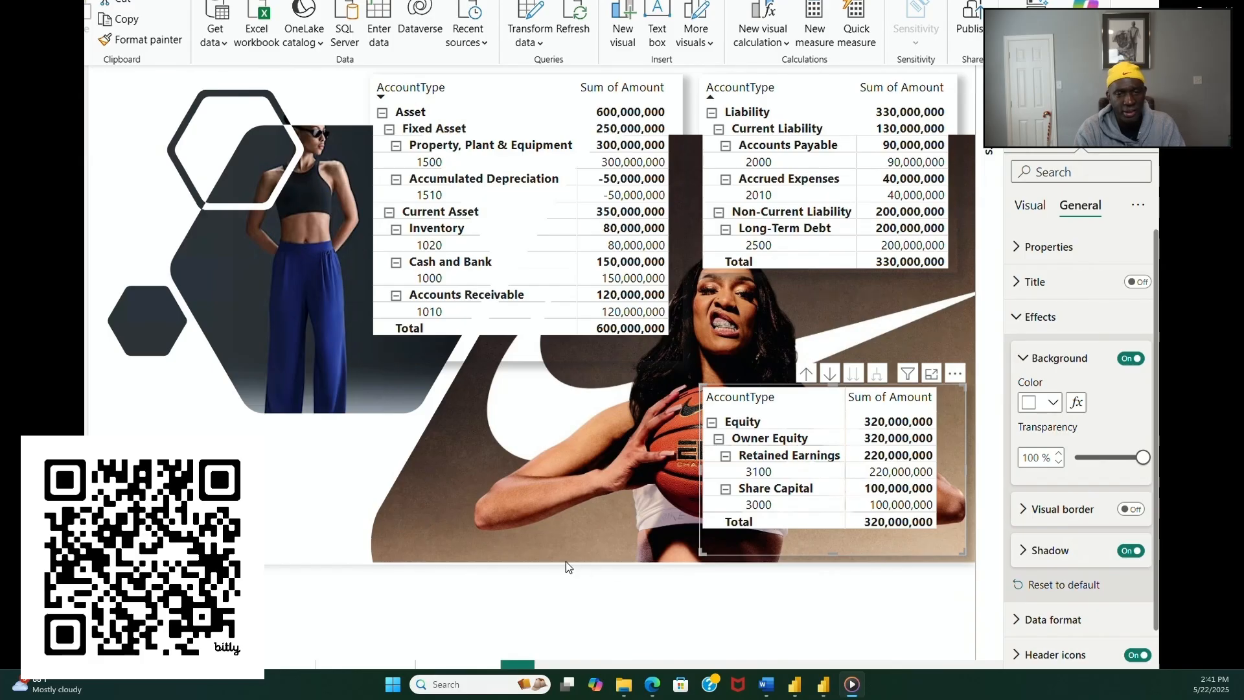
click(310, 499)
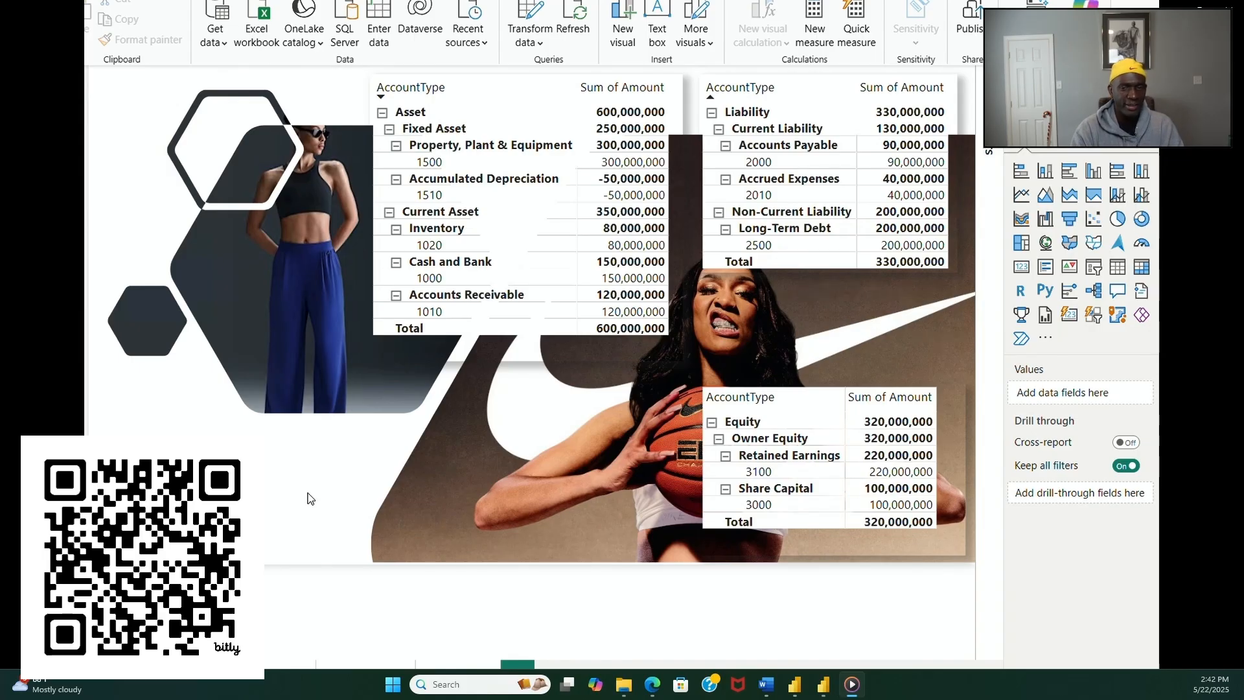
Step: Reposition the asset matrix along the top edge of the report page, slightly farther from the liability matrix
click(500, 90)
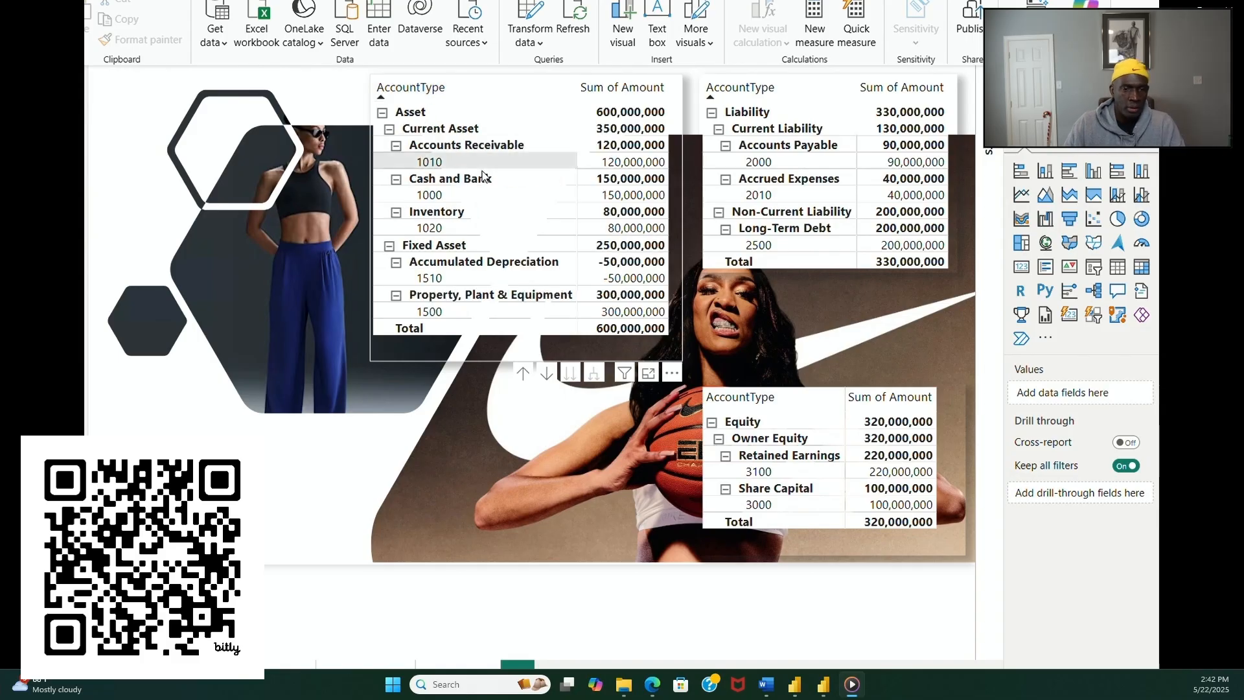
click(497, 85)
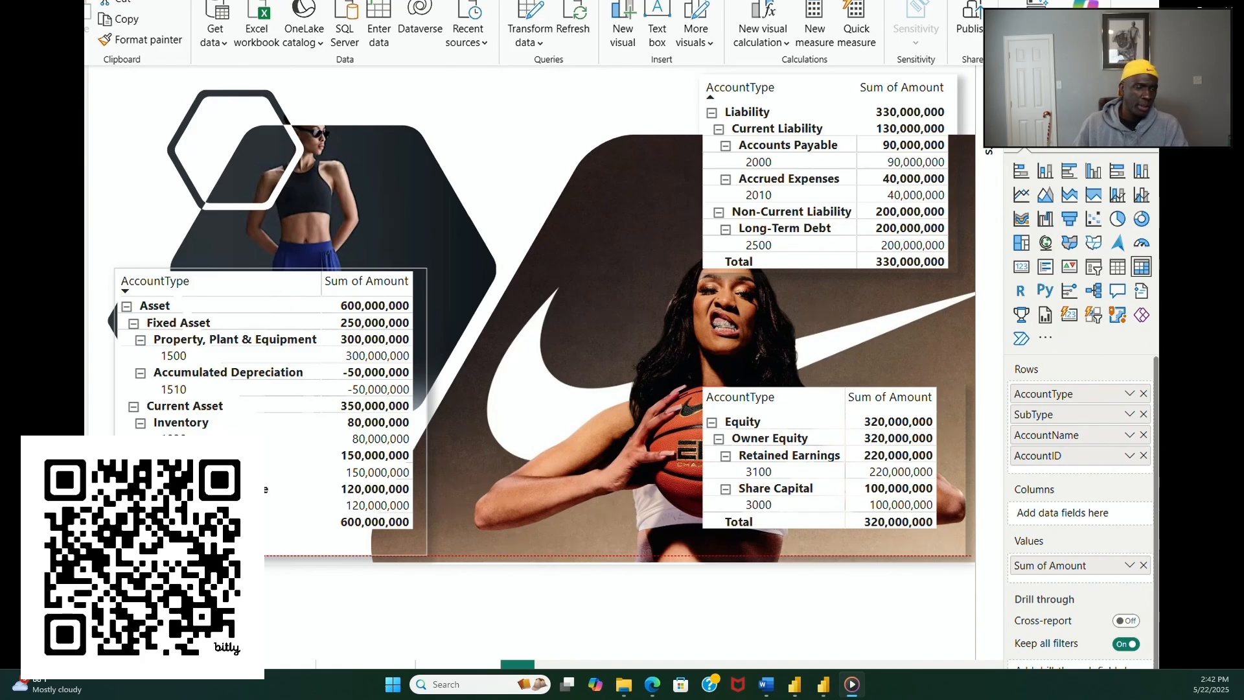
drag(218, 552, 457, 368)
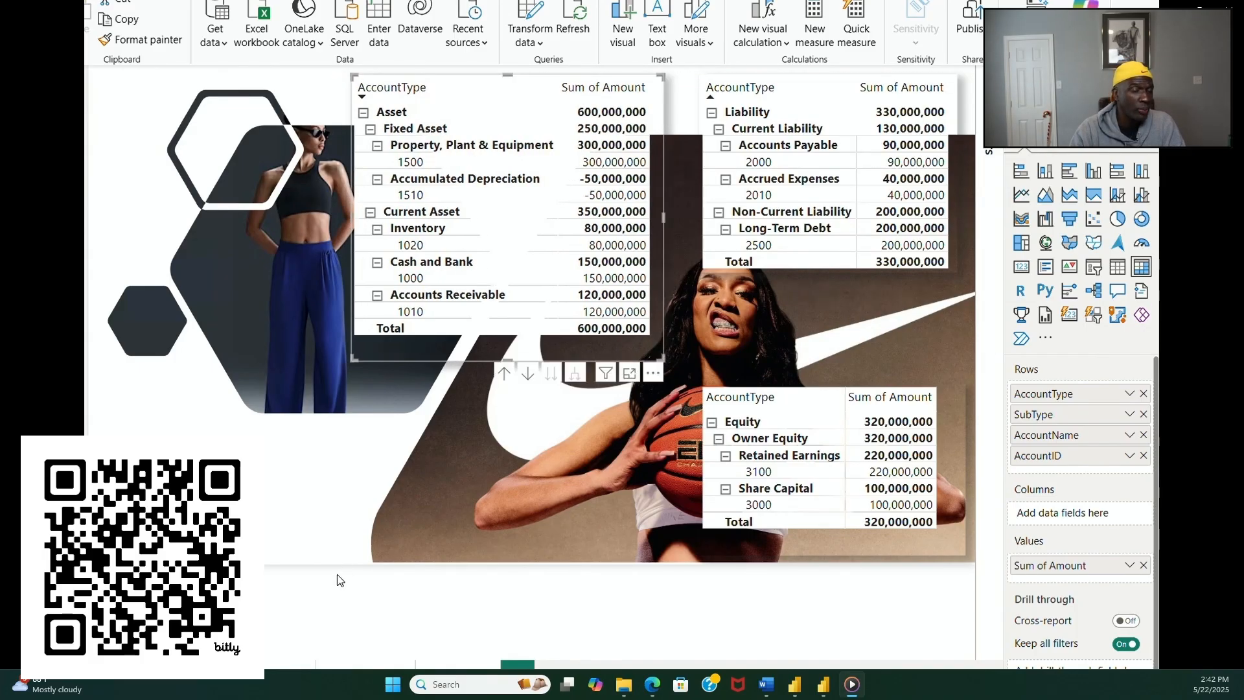
click(333, 550)
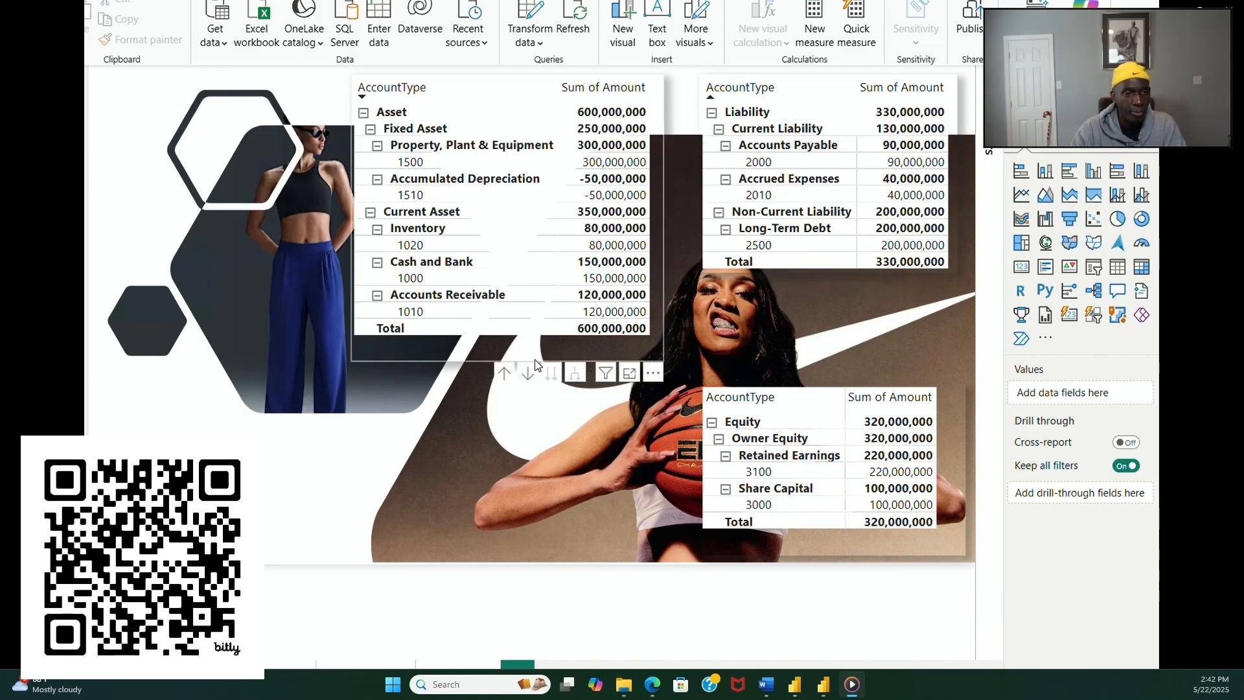
Step: Expand all general format settings of the asset matrix and examine them from size and position through to alt text
click(460, 362)
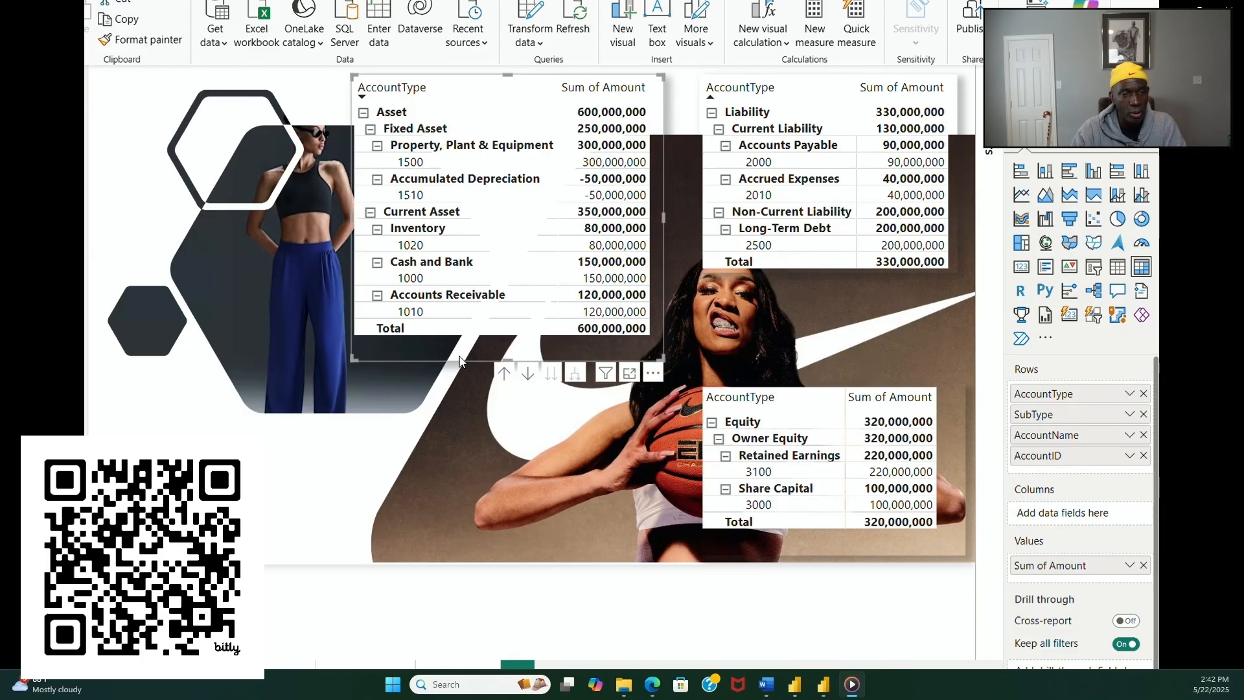
click(1082, 140)
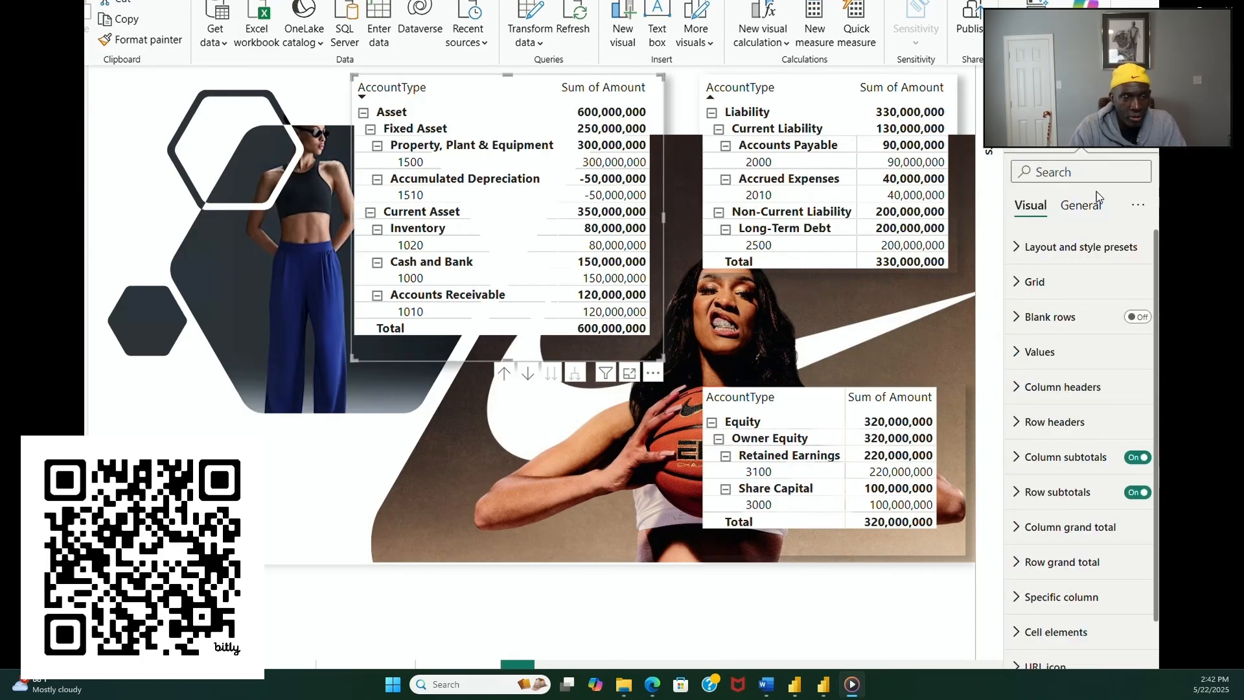
click(1080, 205)
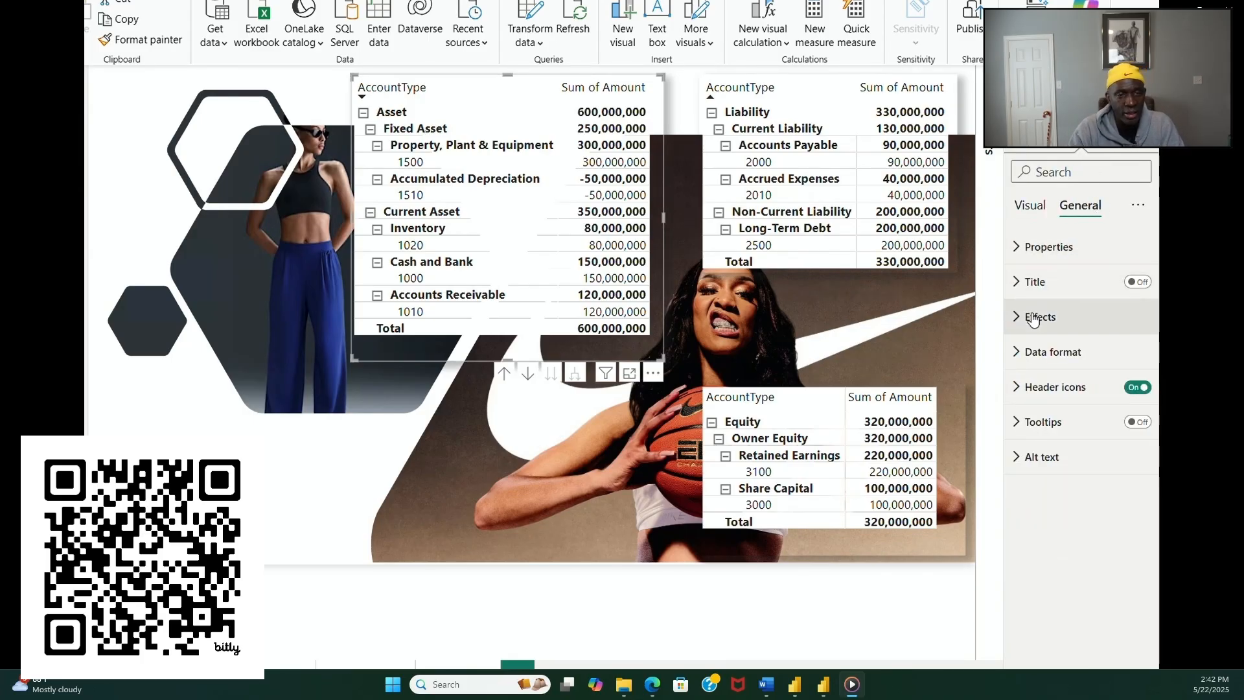
click(1138, 204)
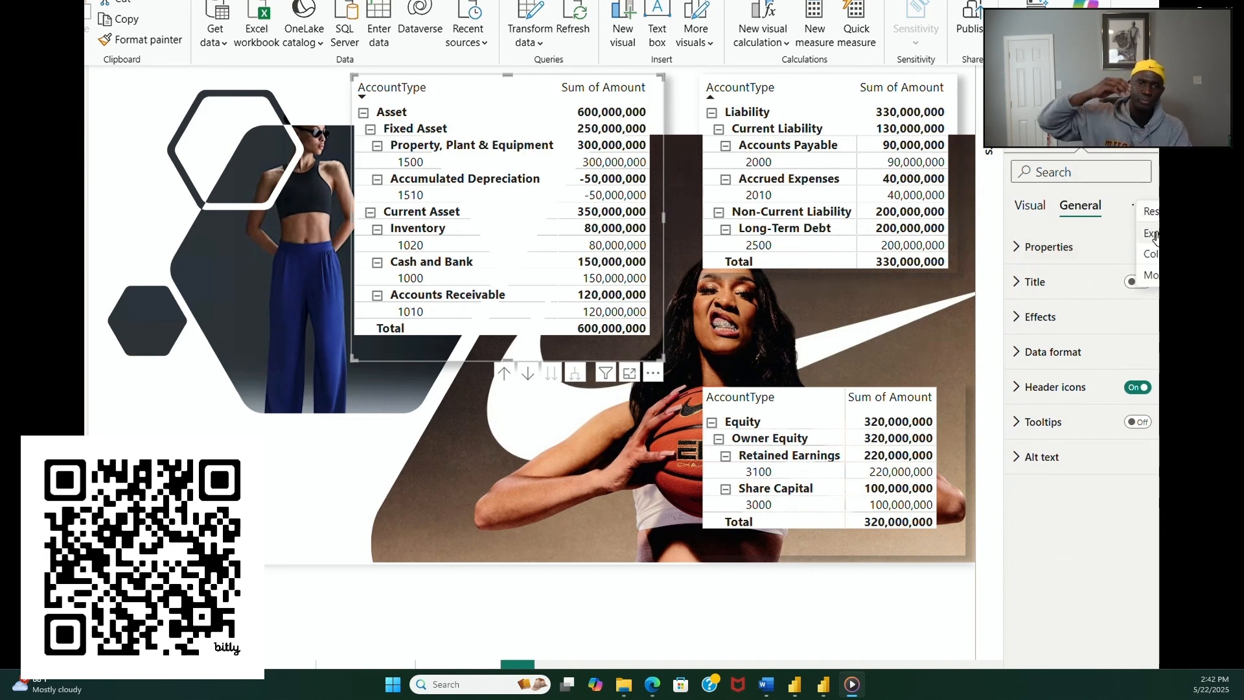
click(1153, 234)
scroll(1090, 335, down, 3)
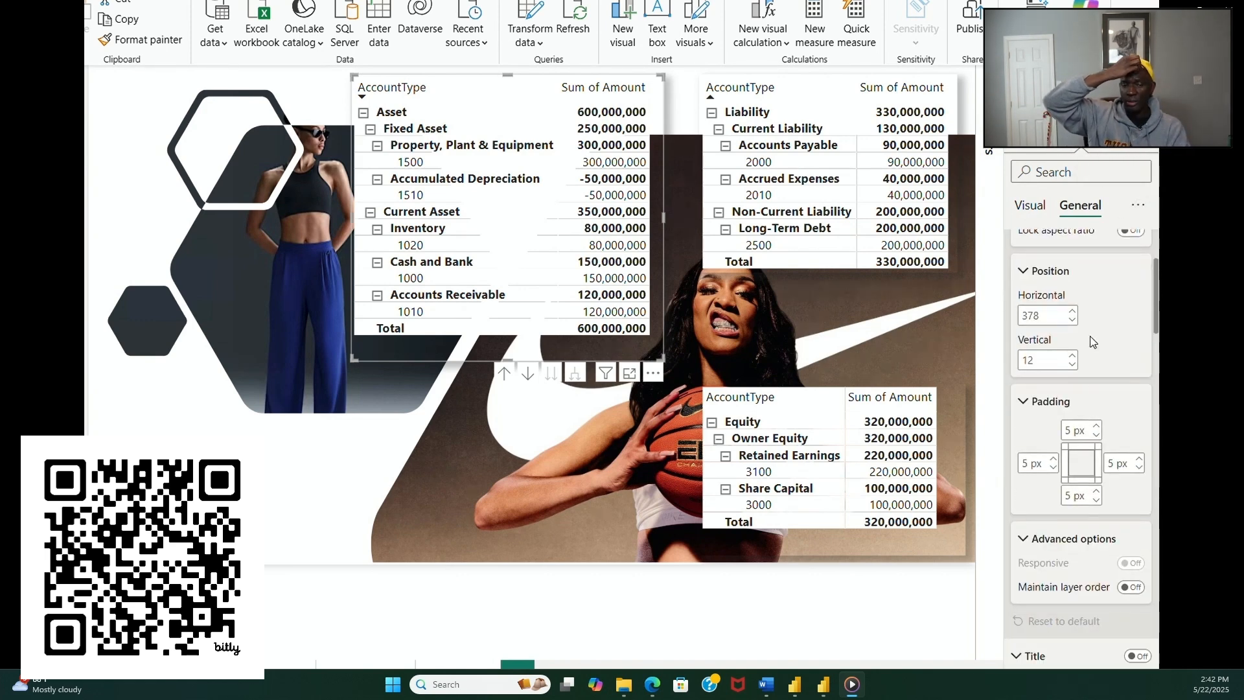
scroll(1090, 336, down, 5)
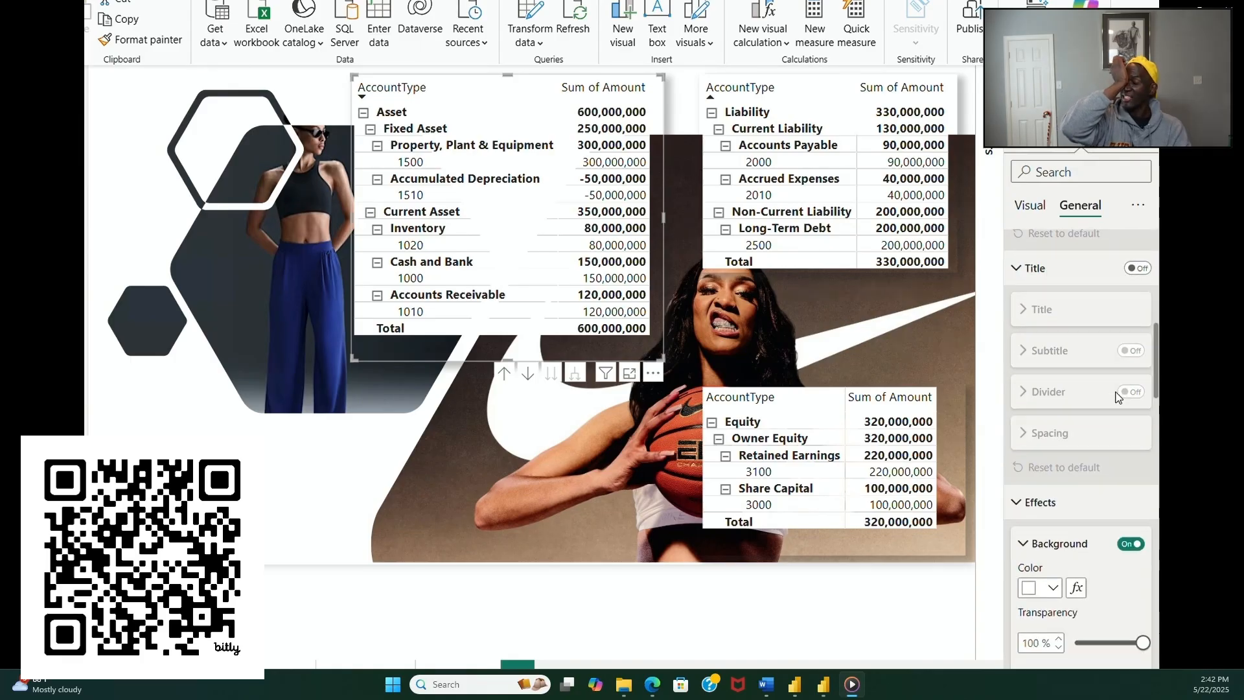
scroll(1118, 397, down, 3)
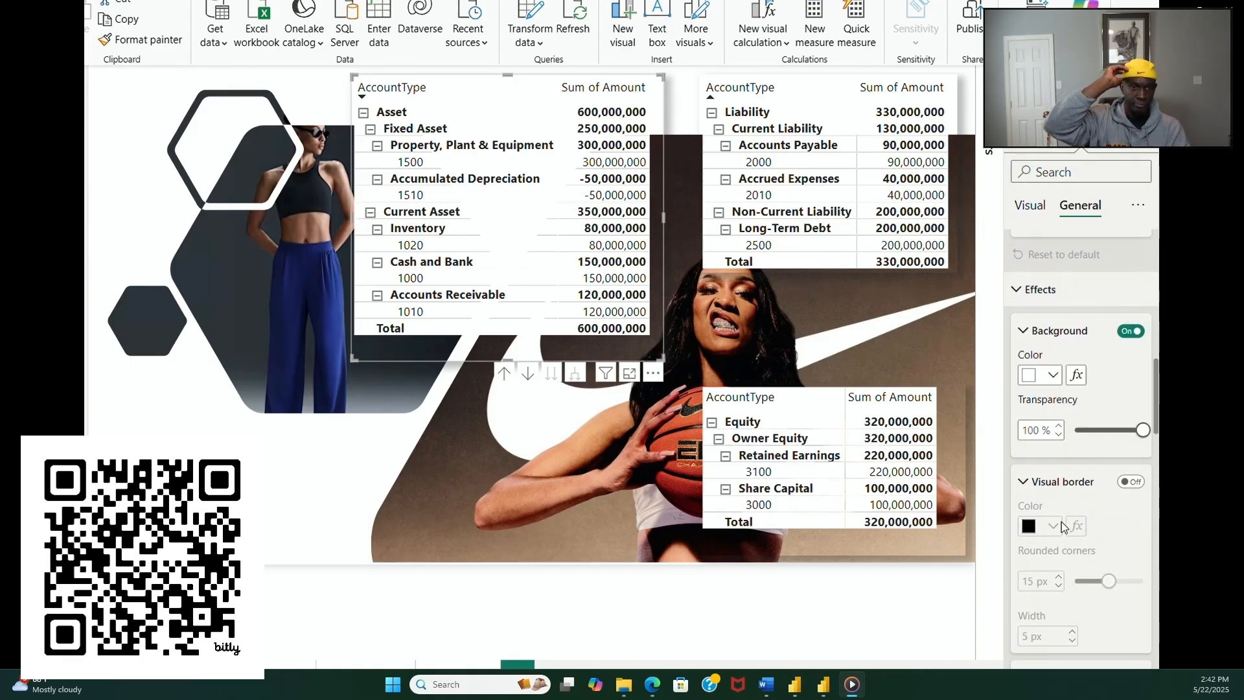
scroll(1123, 535, down, 5)
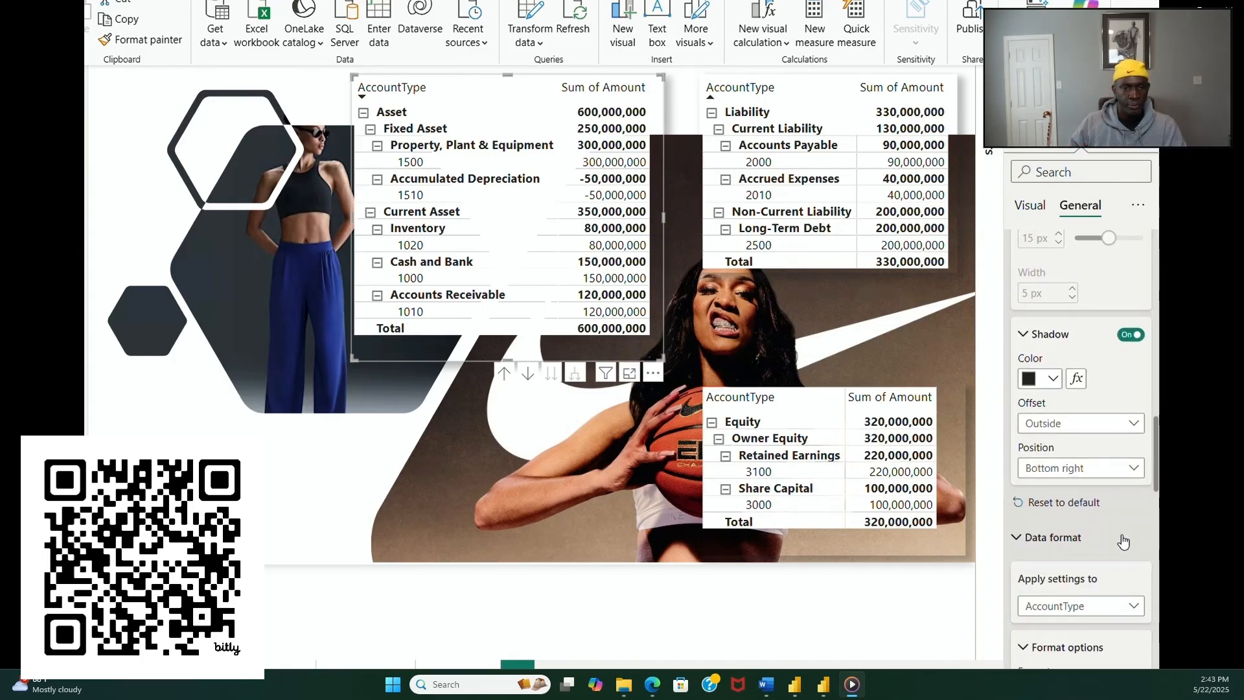
scroll(1122, 531, down, 8)
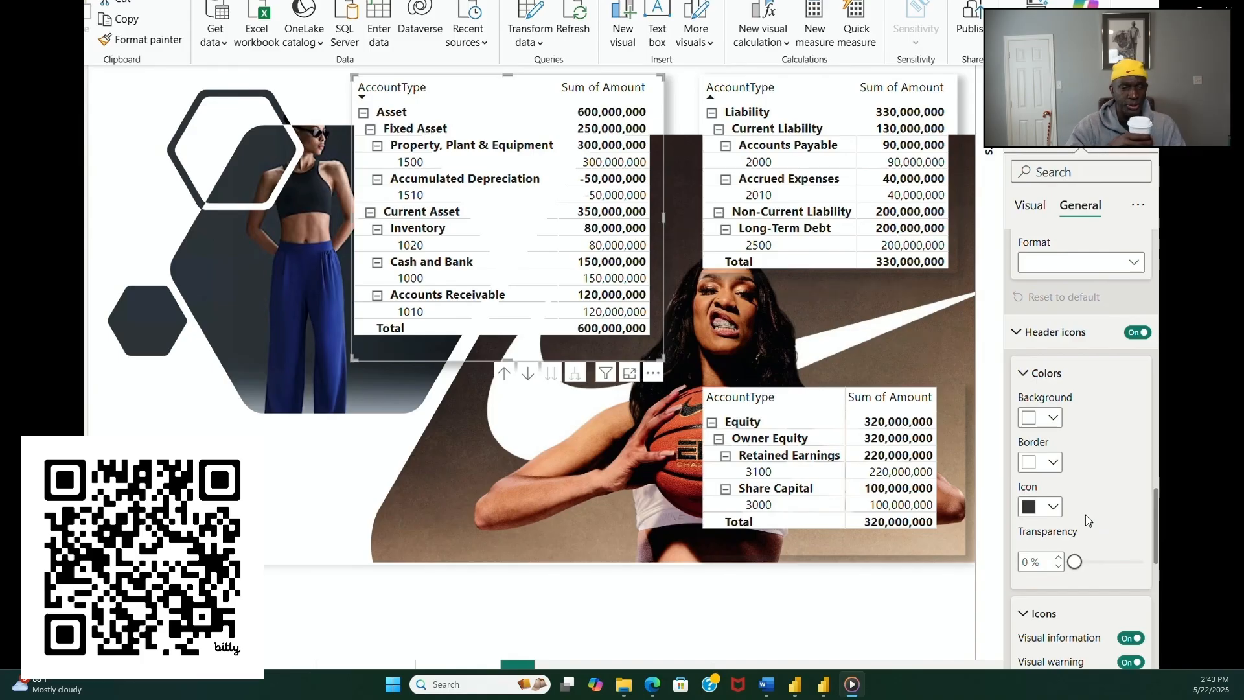
scroll(1093, 506, down, 4)
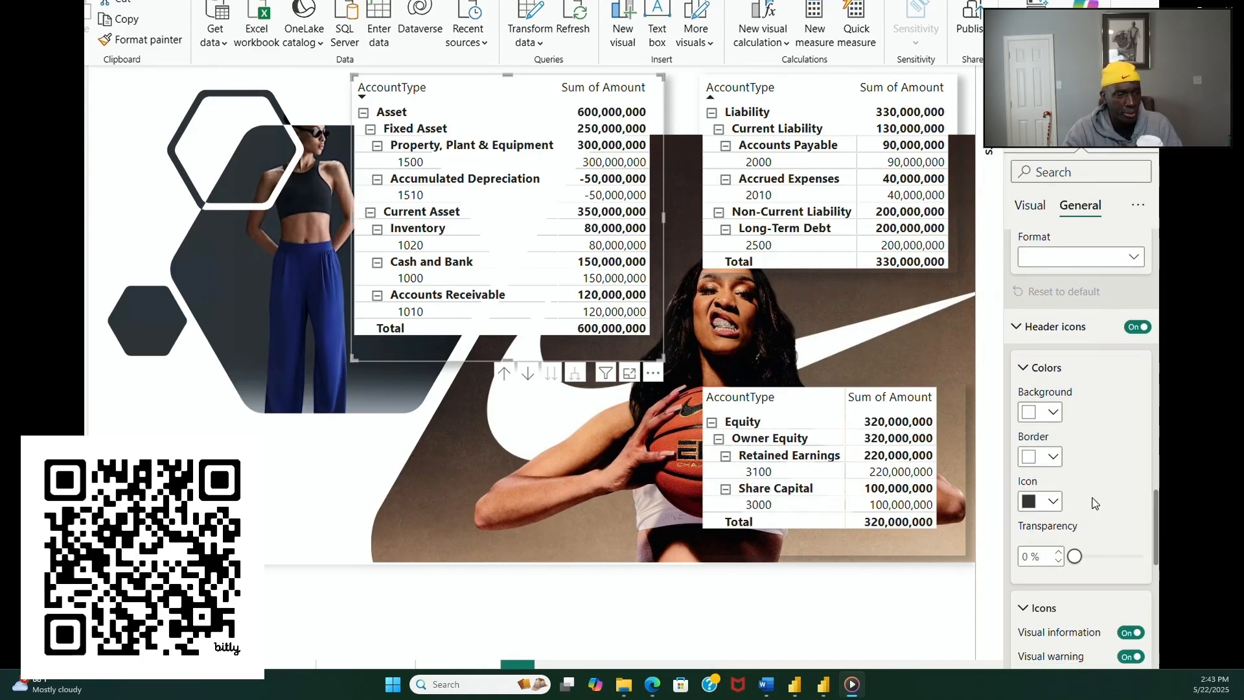
scroll(1095, 505, down, 7)
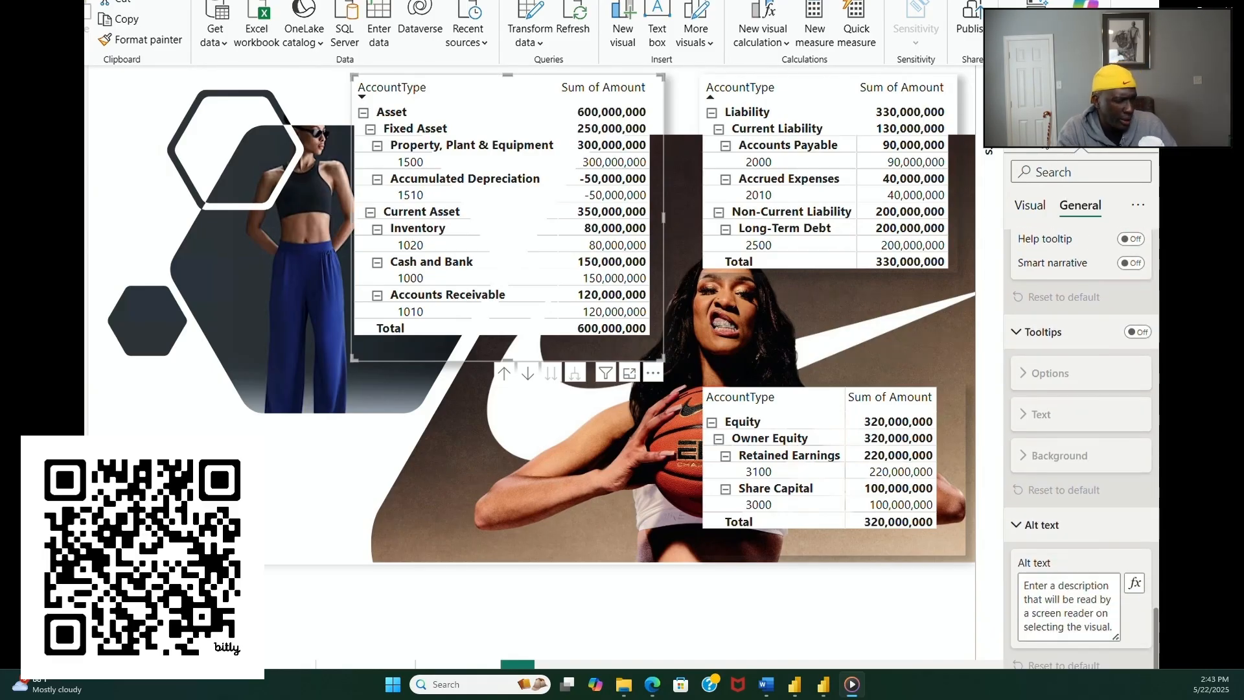
Step: Recheck the asset matrix's general effects and data format options, and bring up its visual-specific format settings
click(1036, 135)
click(1080, 136)
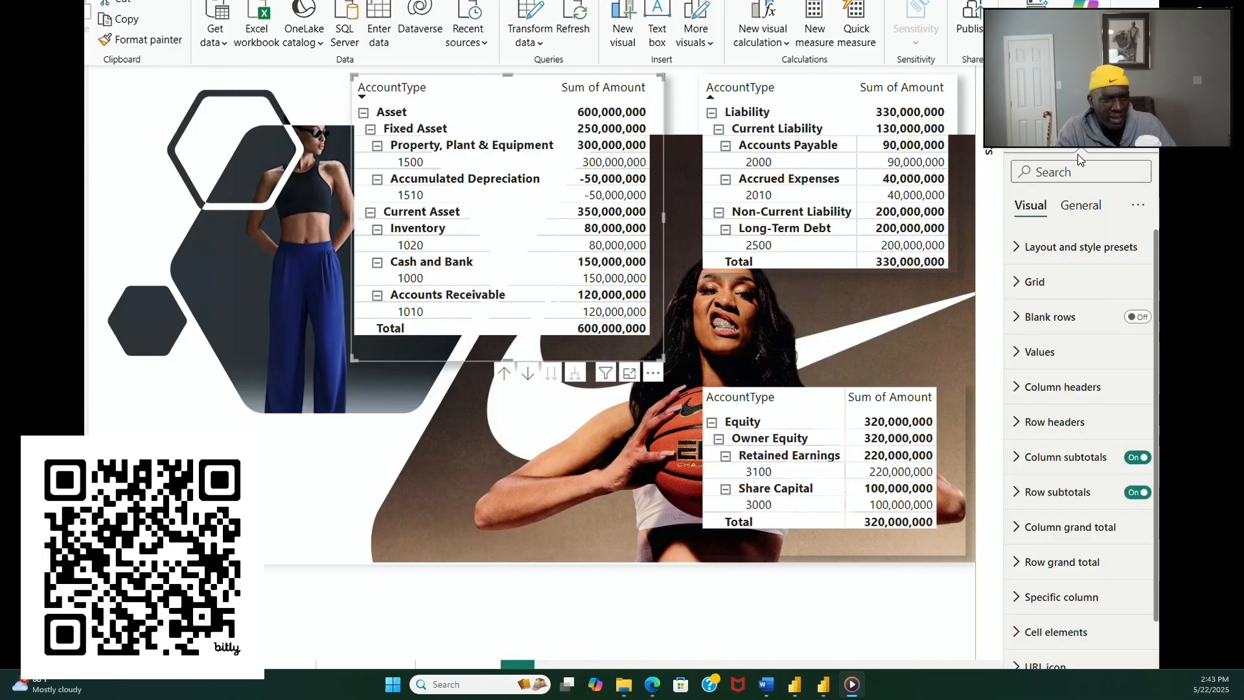
click(1079, 218)
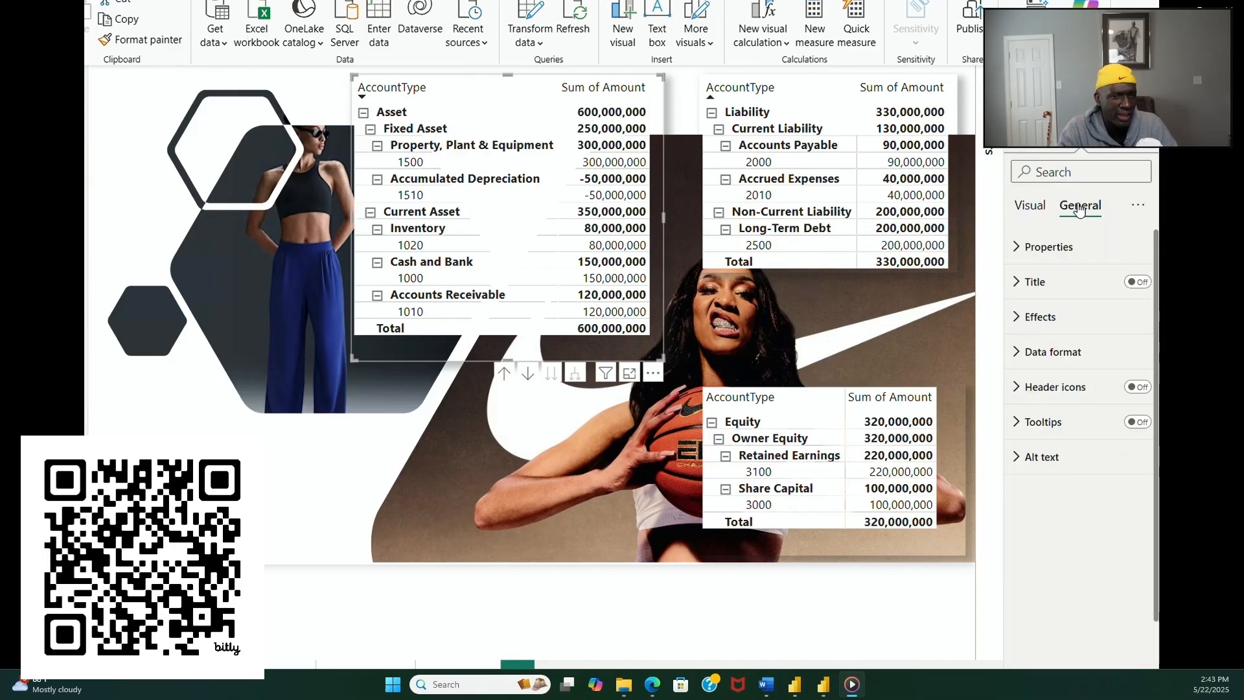
click(1139, 207)
click(1150, 236)
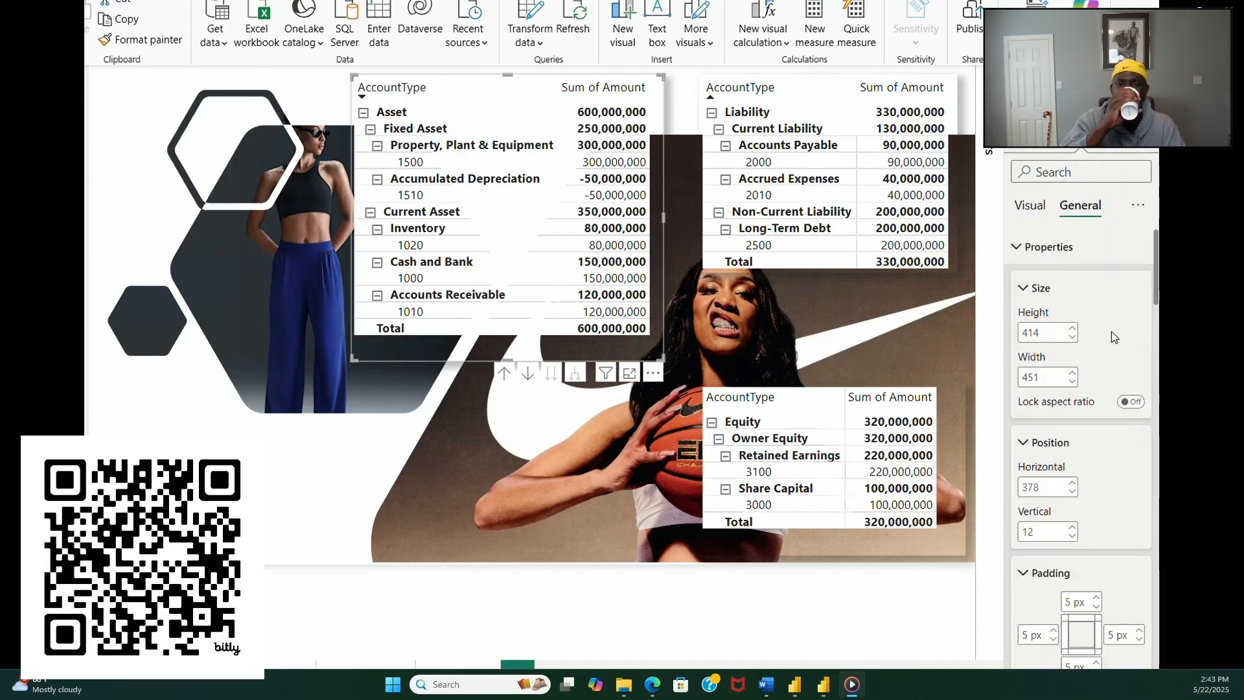
scroll(1112, 344, down, 4)
scroll(1111, 344, down, 10)
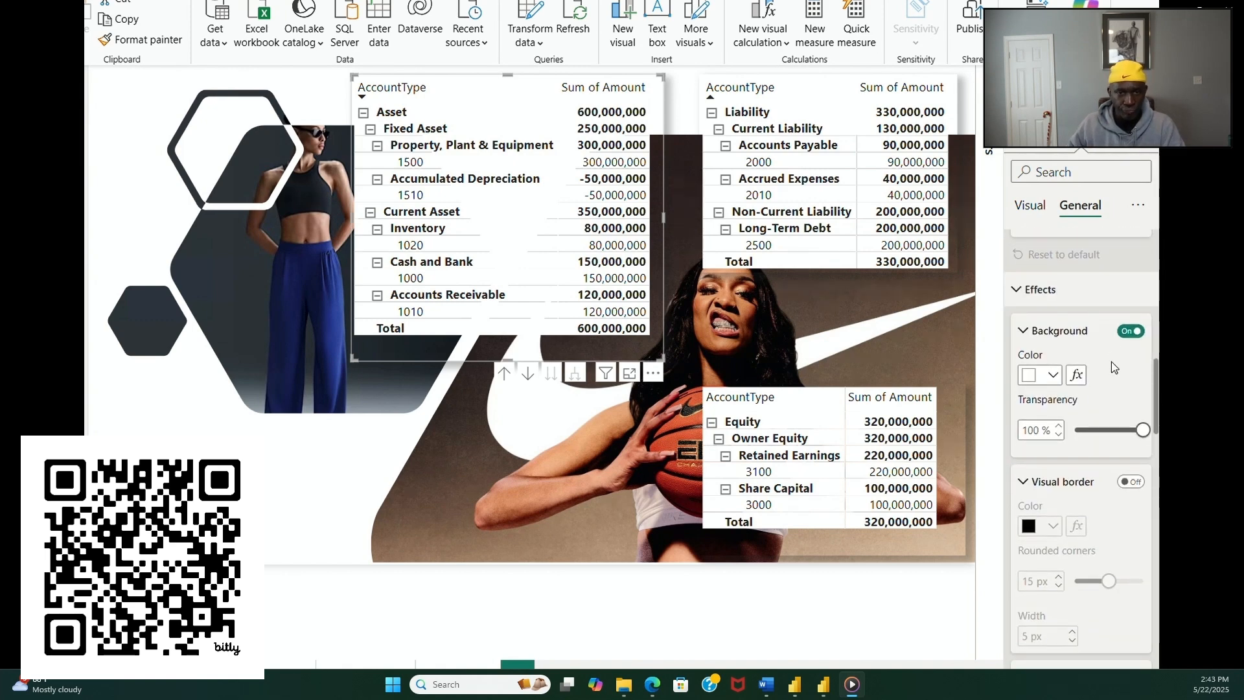
scroll(1117, 388, down, 3)
scroll(1117, 387, down, 8)
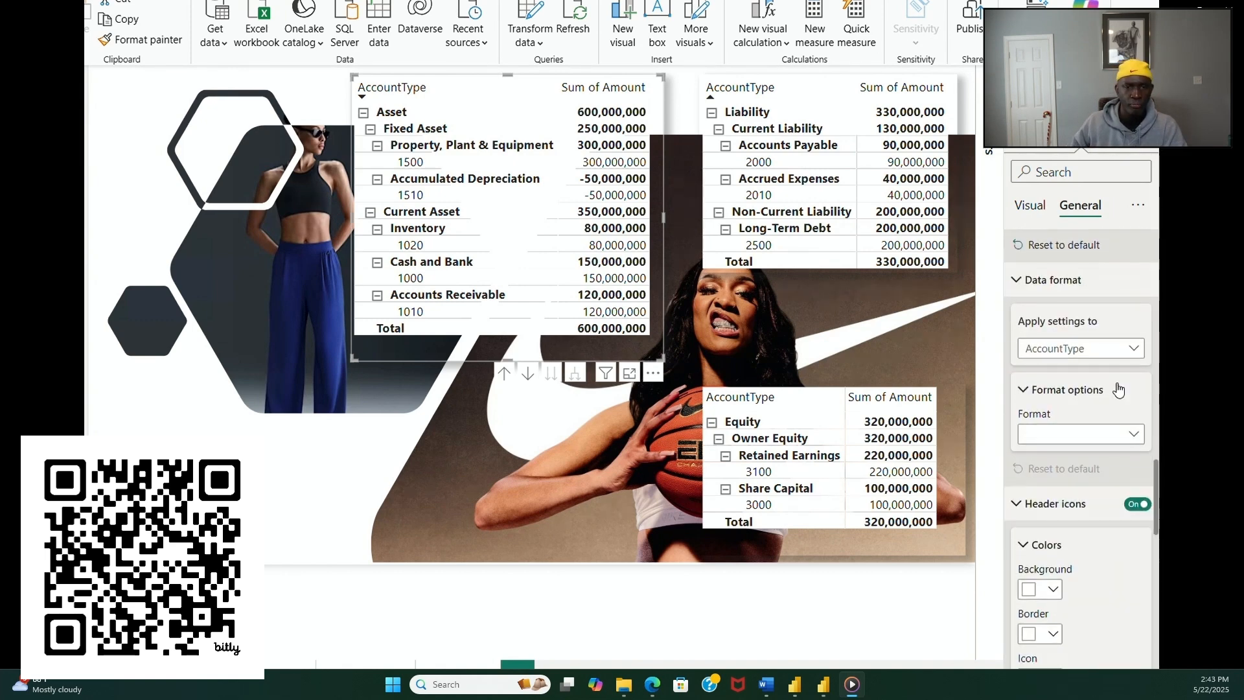
click(1038, 206)
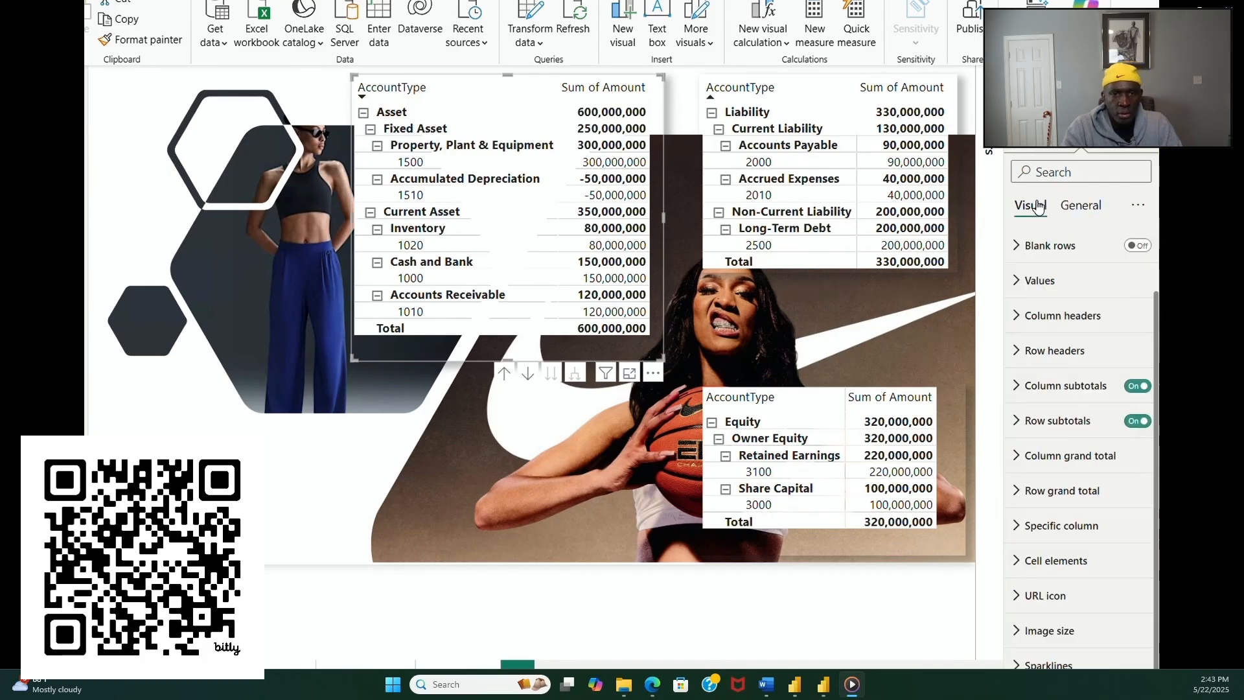
Step: Replace the balance sheet page's canvas background image with the nike_presentation picture file
scroll(1097, 356, up, 1)
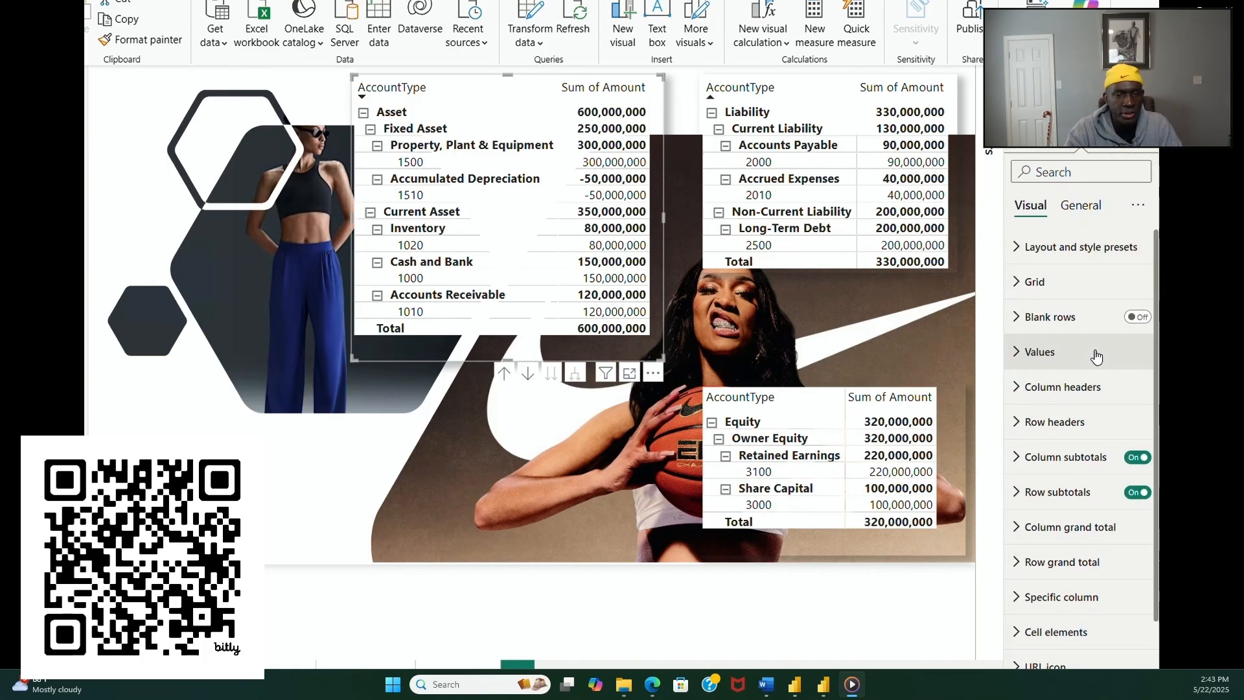
scroll(1096, 355, down, 1)
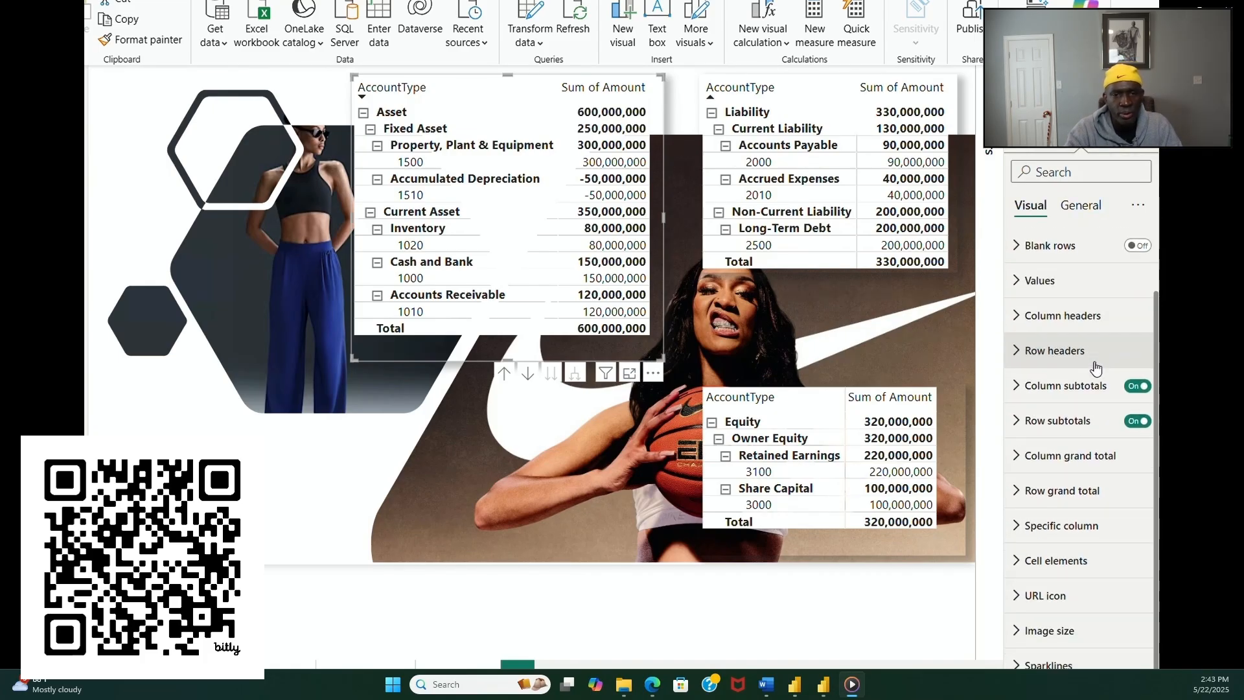
click(332, 497)
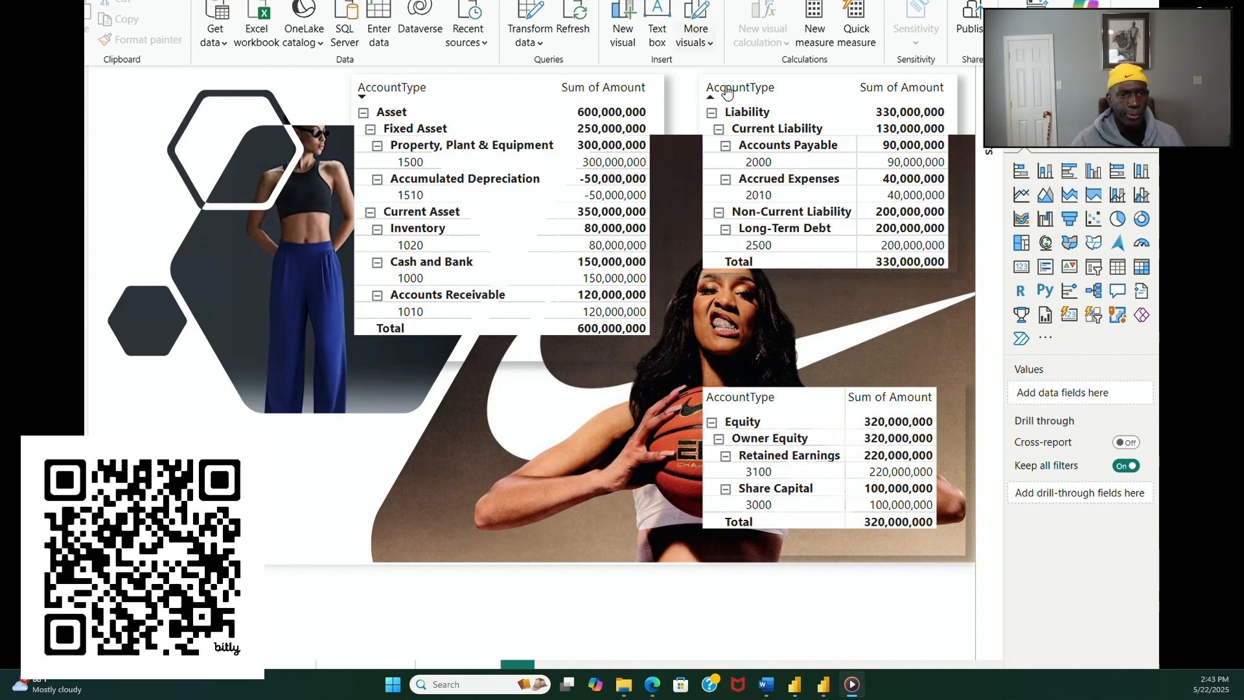
click(1075, 134)
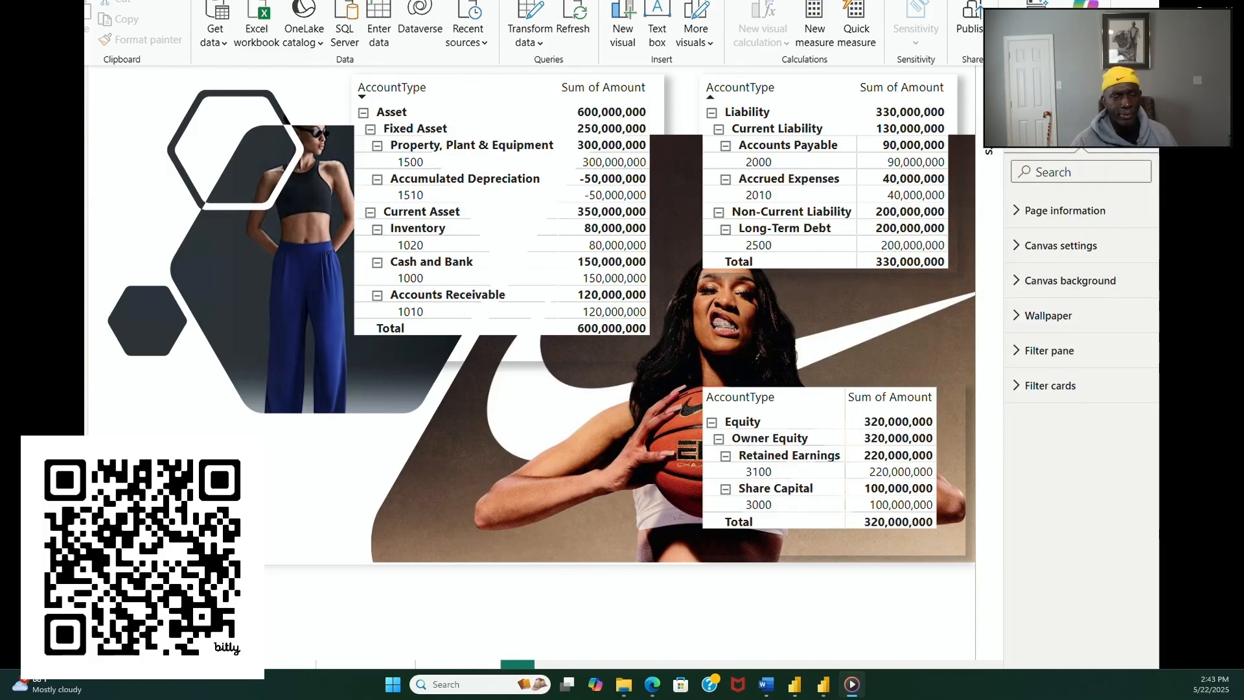
click(1075, 280)
click(1135, 384)
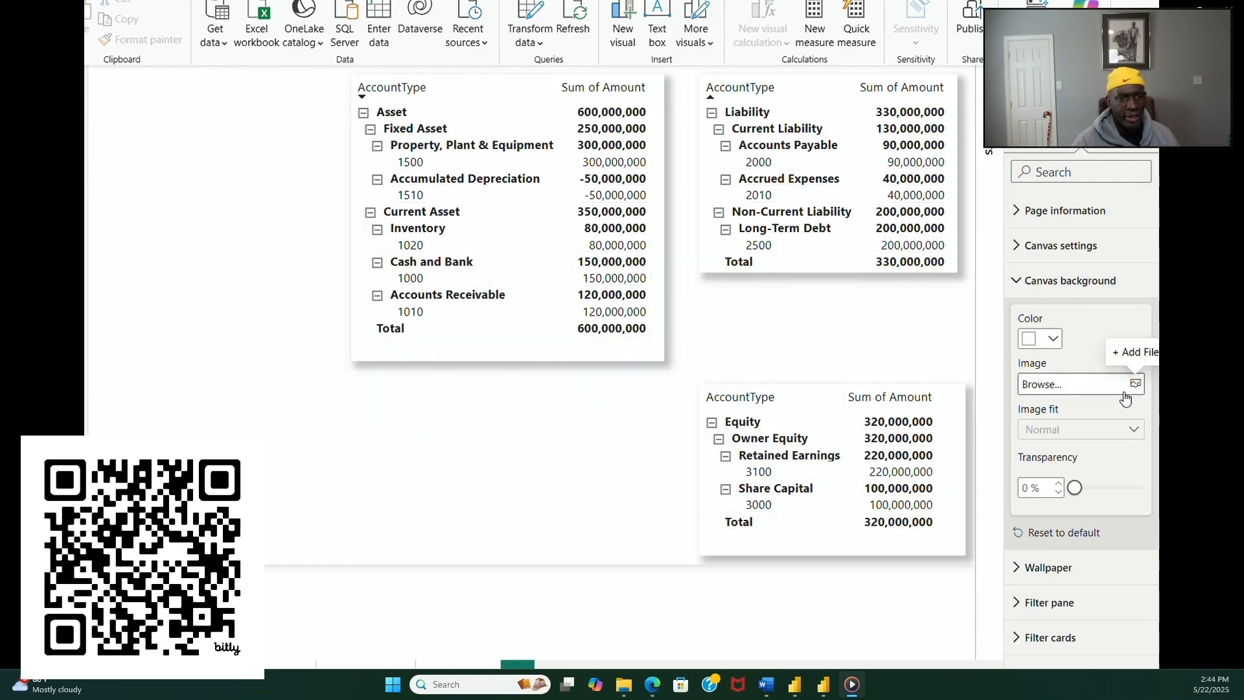
click(1136, 385)
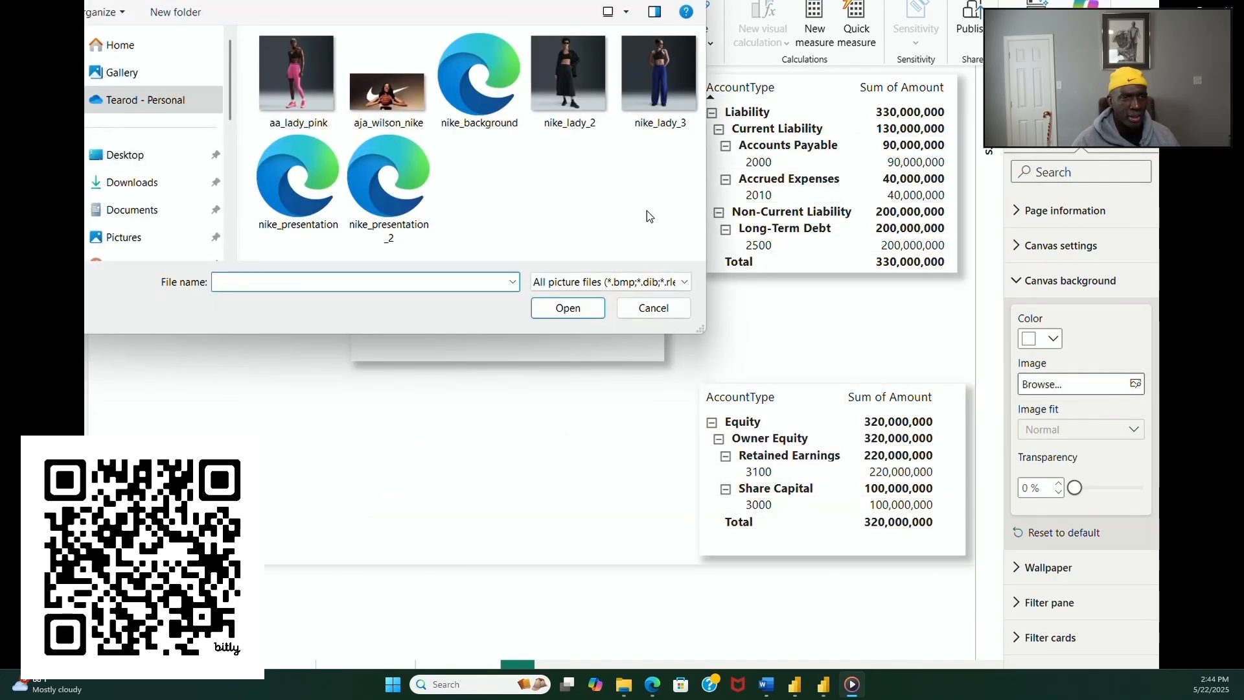
double_click(298, 178)
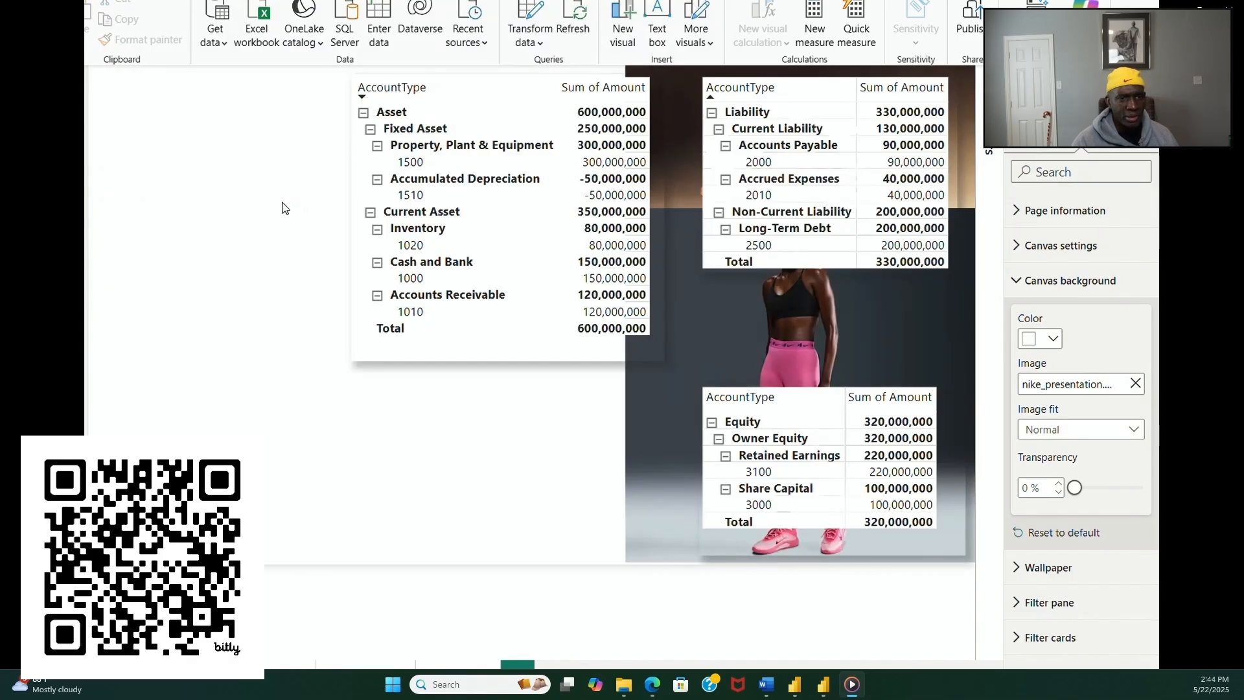
Step: Sort the asset matrix by AccountType in ascending order and move it to the upper-left corner of the report page
click(449, 94)
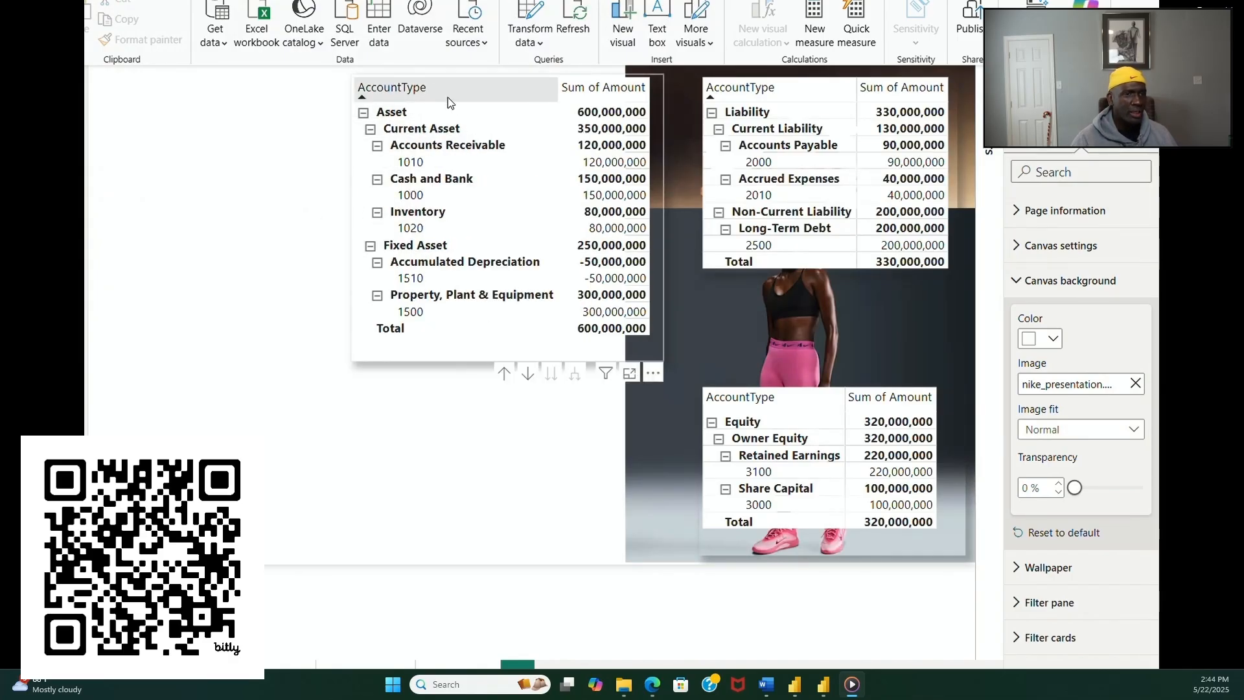
drag(465, 73, 436, 80)
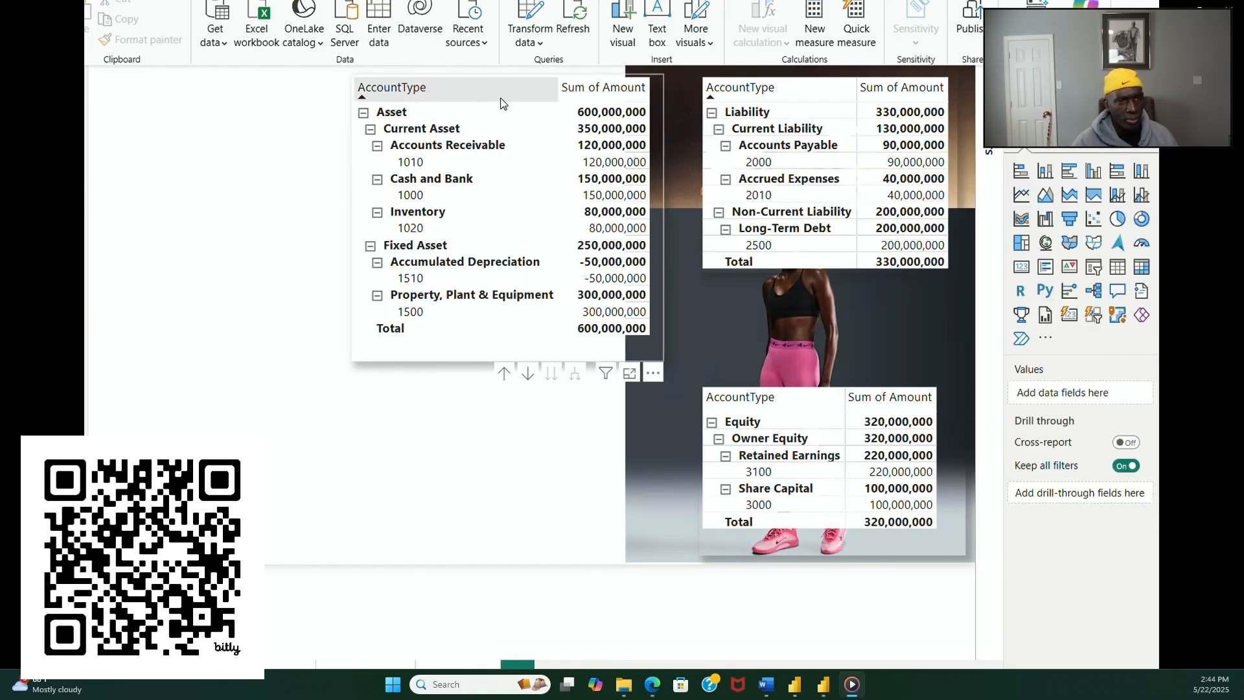
click(435, 358)
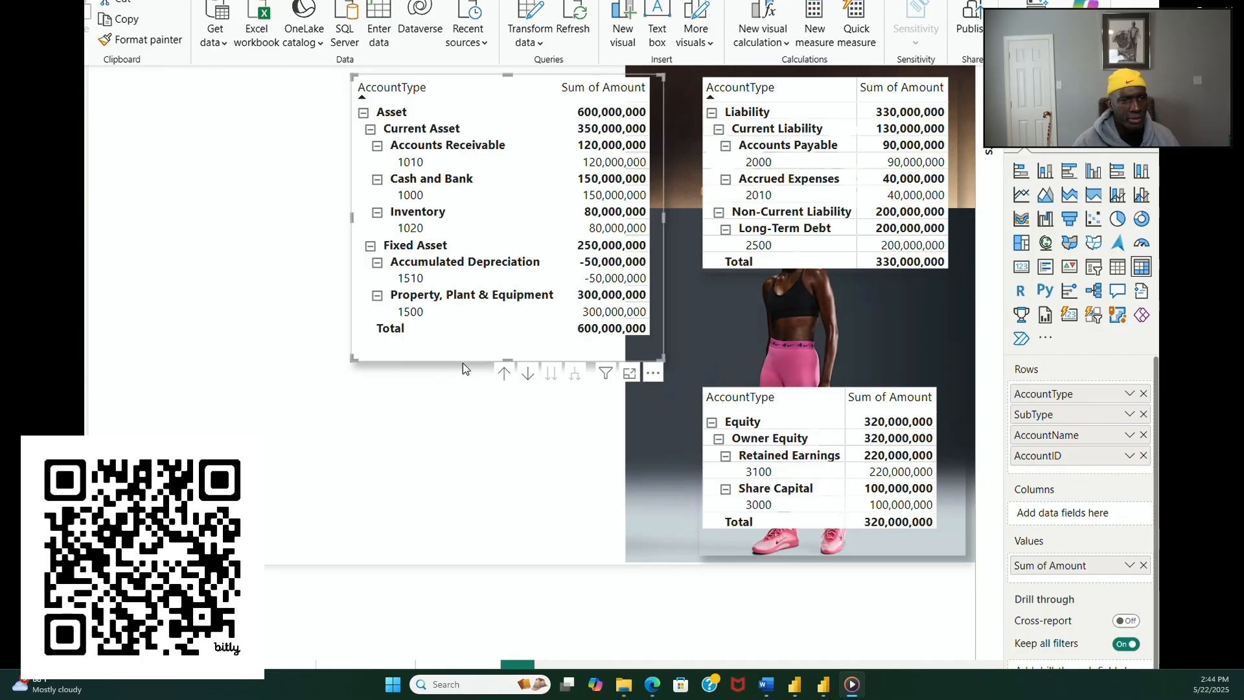
drag(462, 363, 152, 351)
click(403, 360)
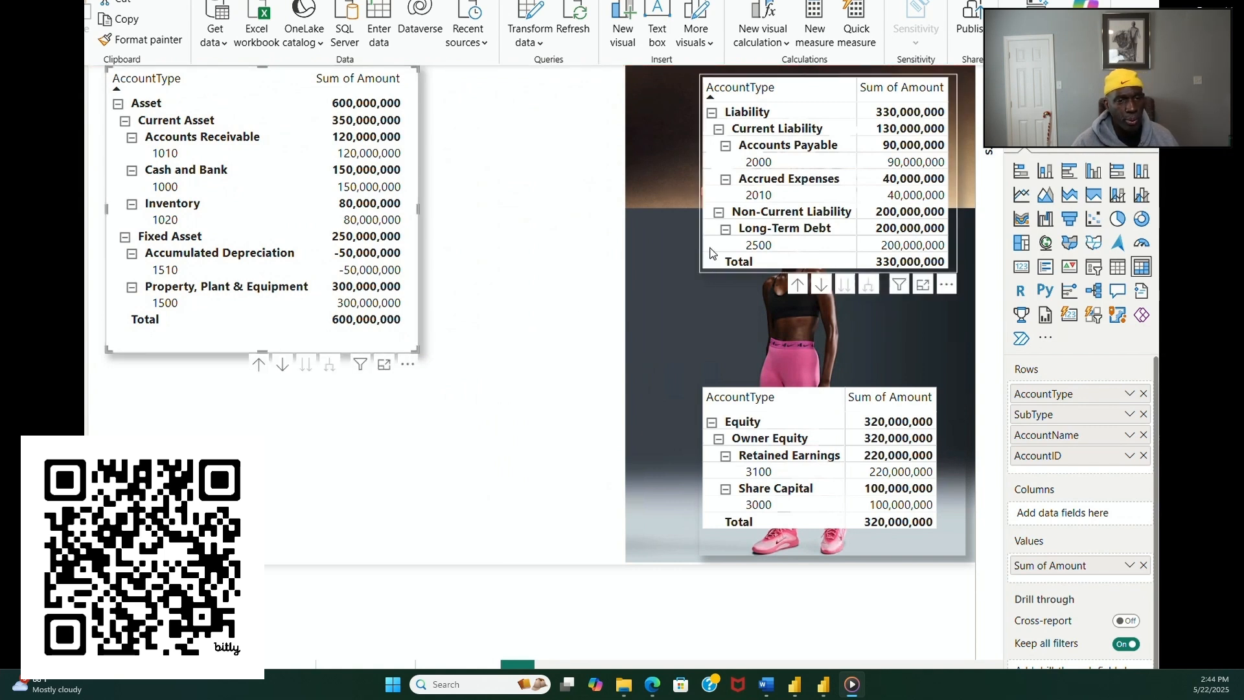
Step: Move the liability matrix next to the asset matrix, keeping AccountType ascending, and place the equity matrix directly below the liability matrix
click(760, 86)
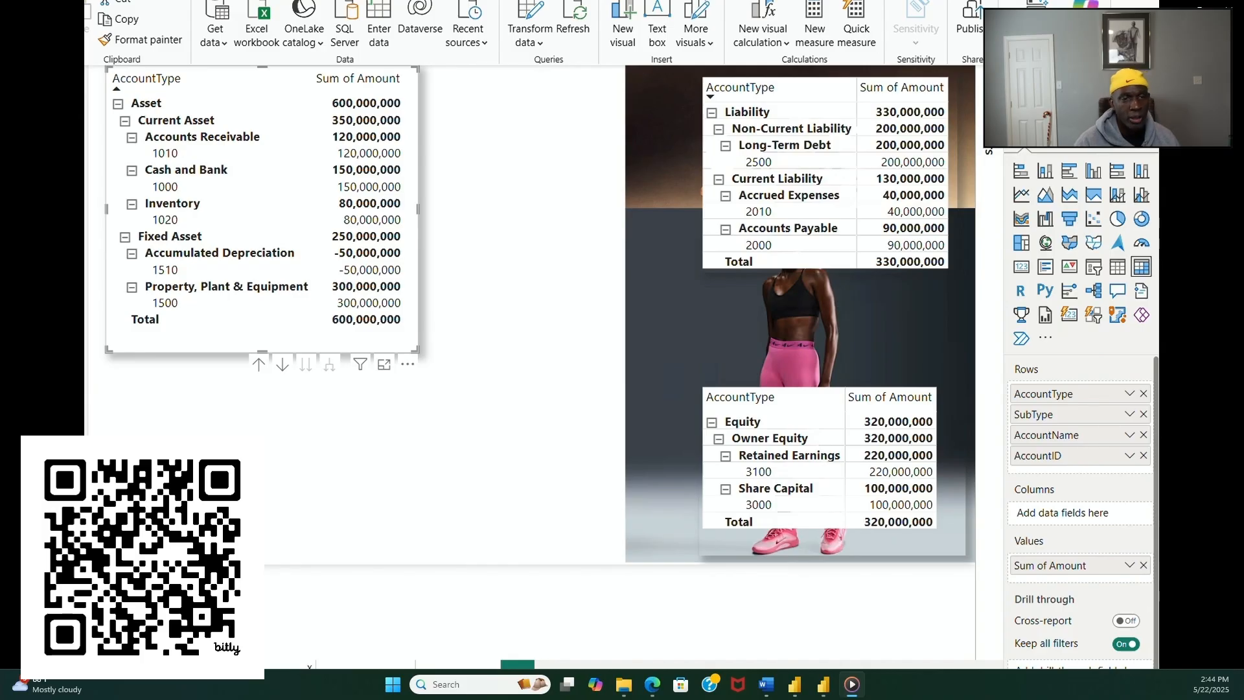
click(254, 665)
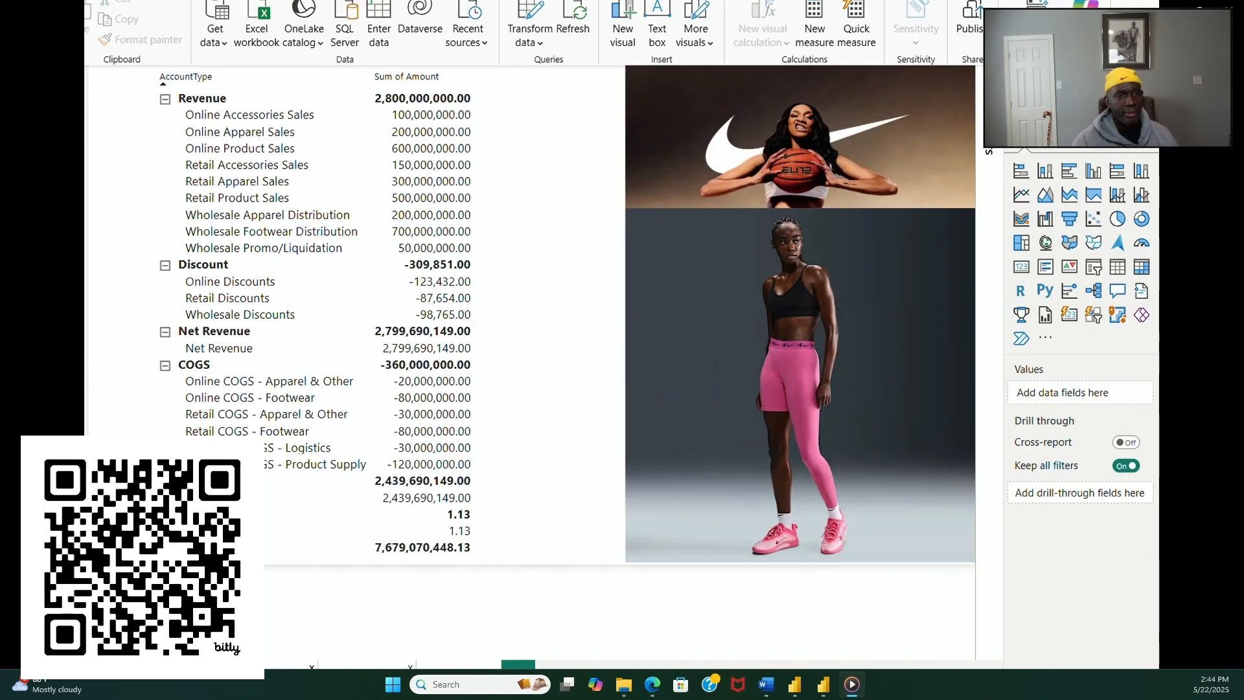
click(366, 666)
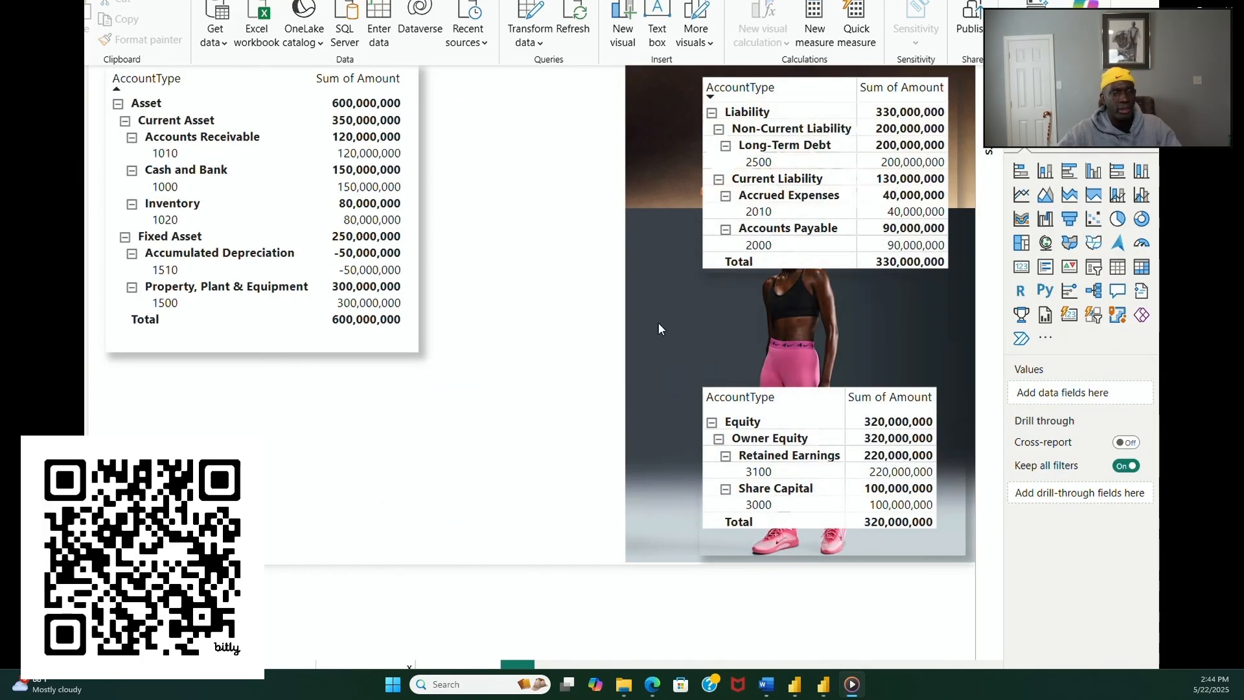
click(799, 88)
drag(727, 267, 464, 278)
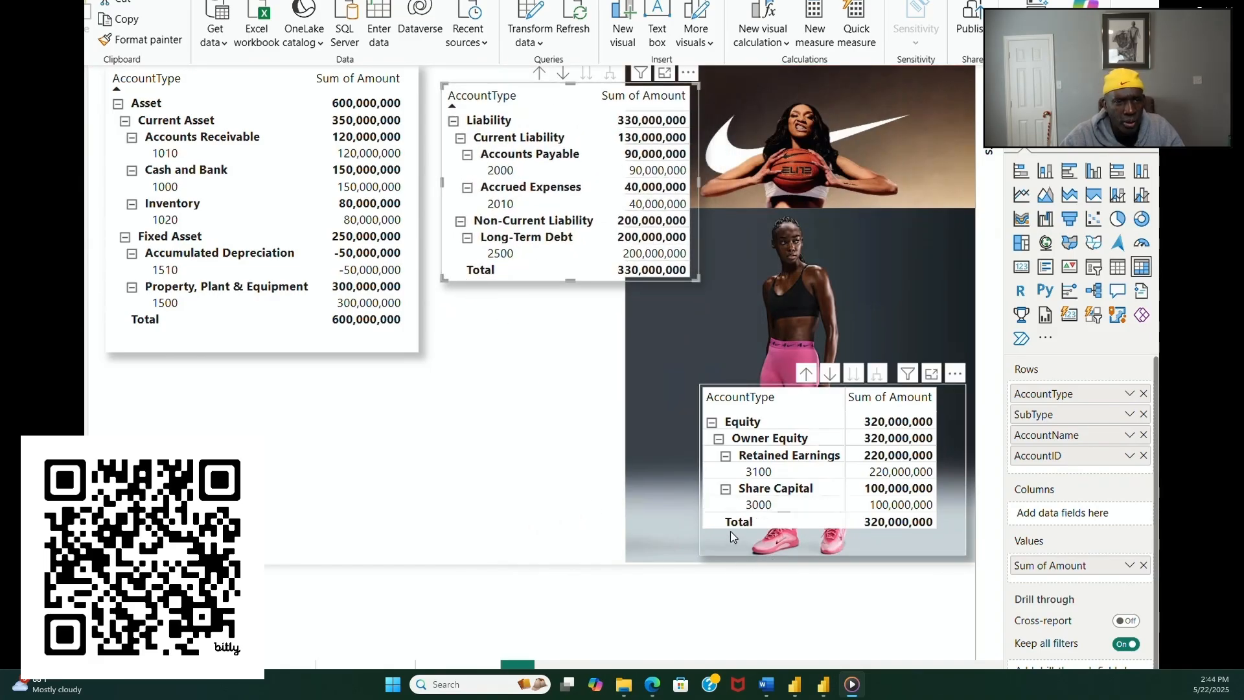
drag(730, 530, 477, 515)
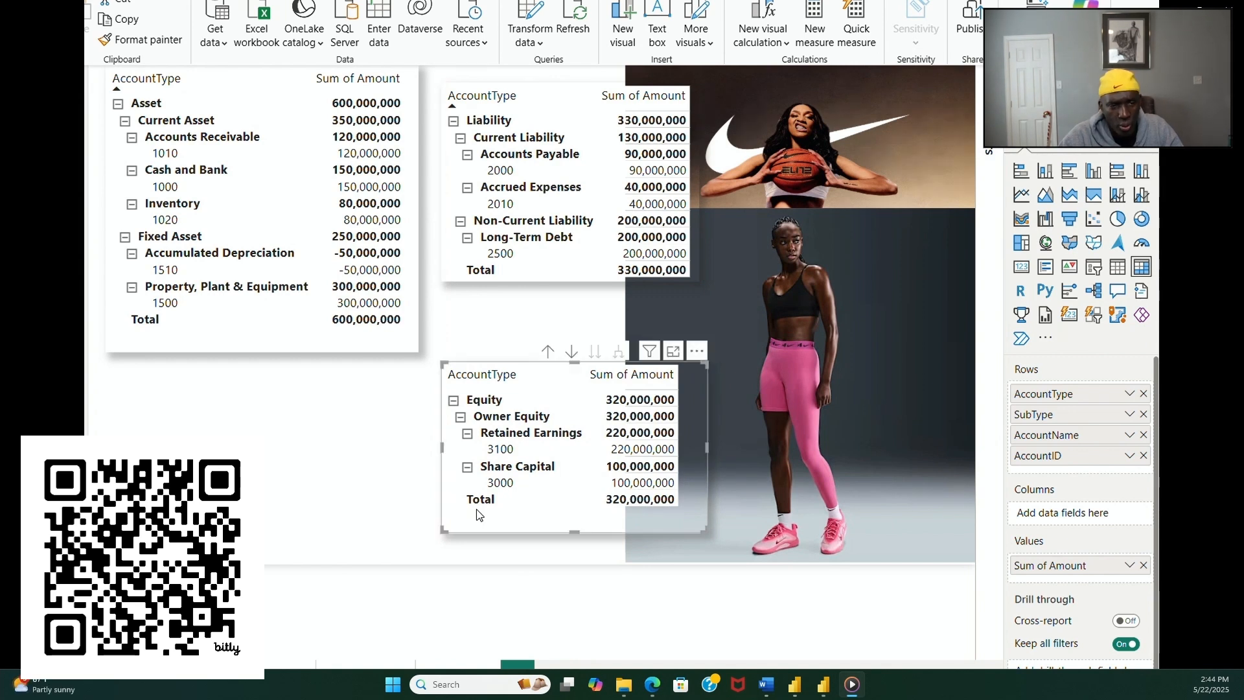
click(383, 517)
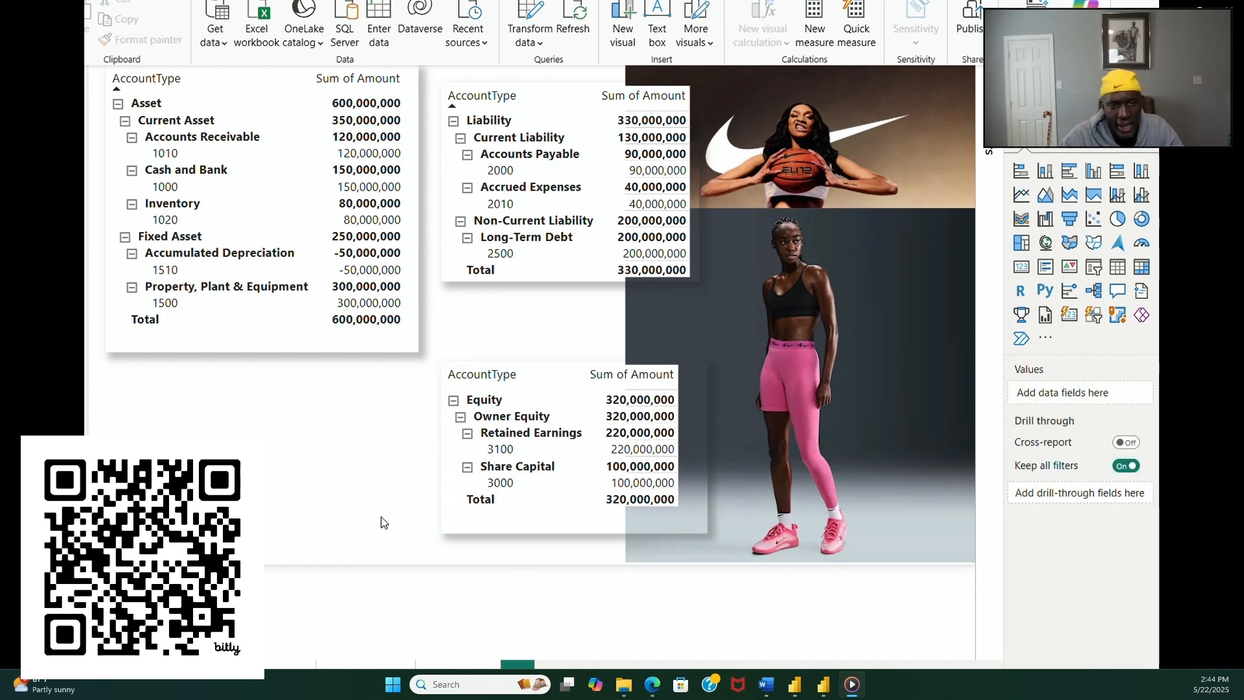
Step: Extend the asset matrix downward so its lower edge roughly lines up with the equity matrix's lower edge
click(374, 353)
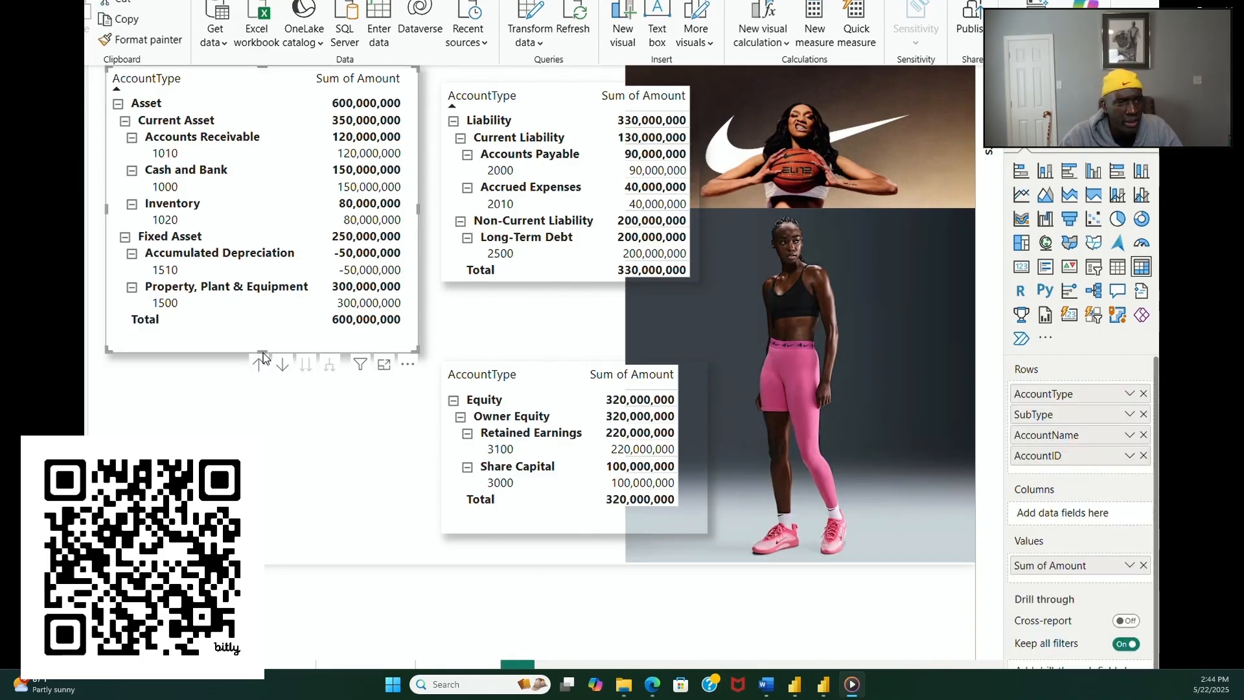
drag(263, 358, 278, 526)
click(468, 551)
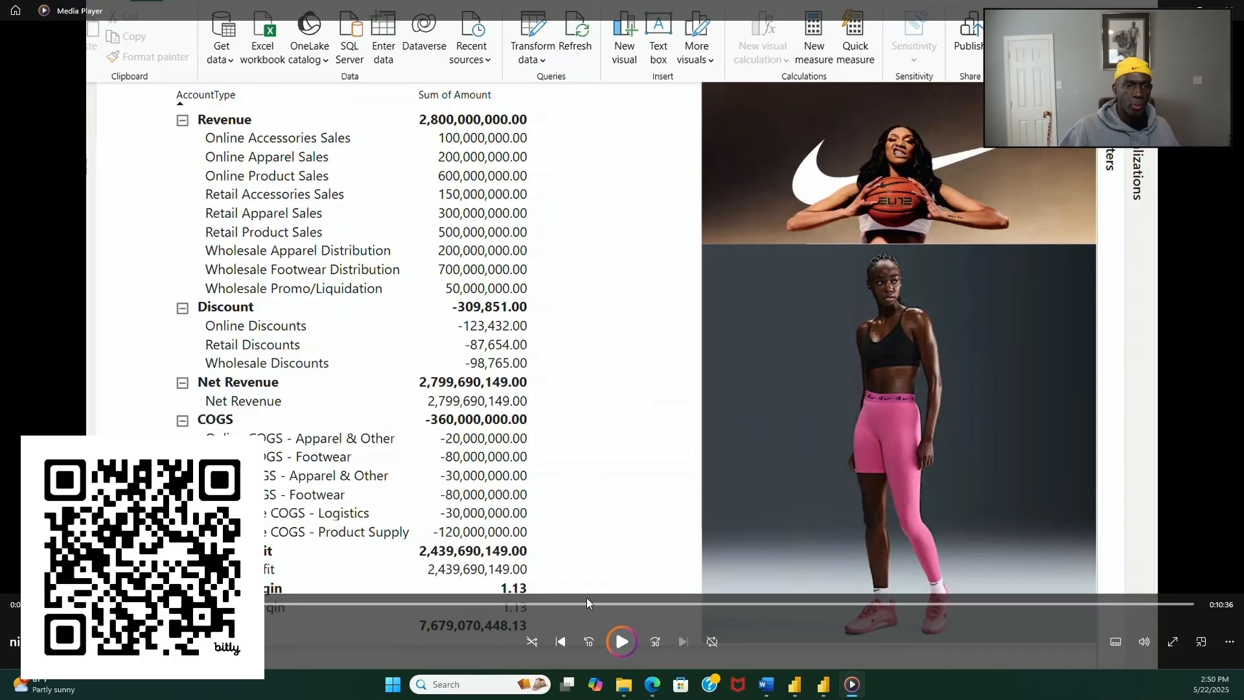
click(621, 642)
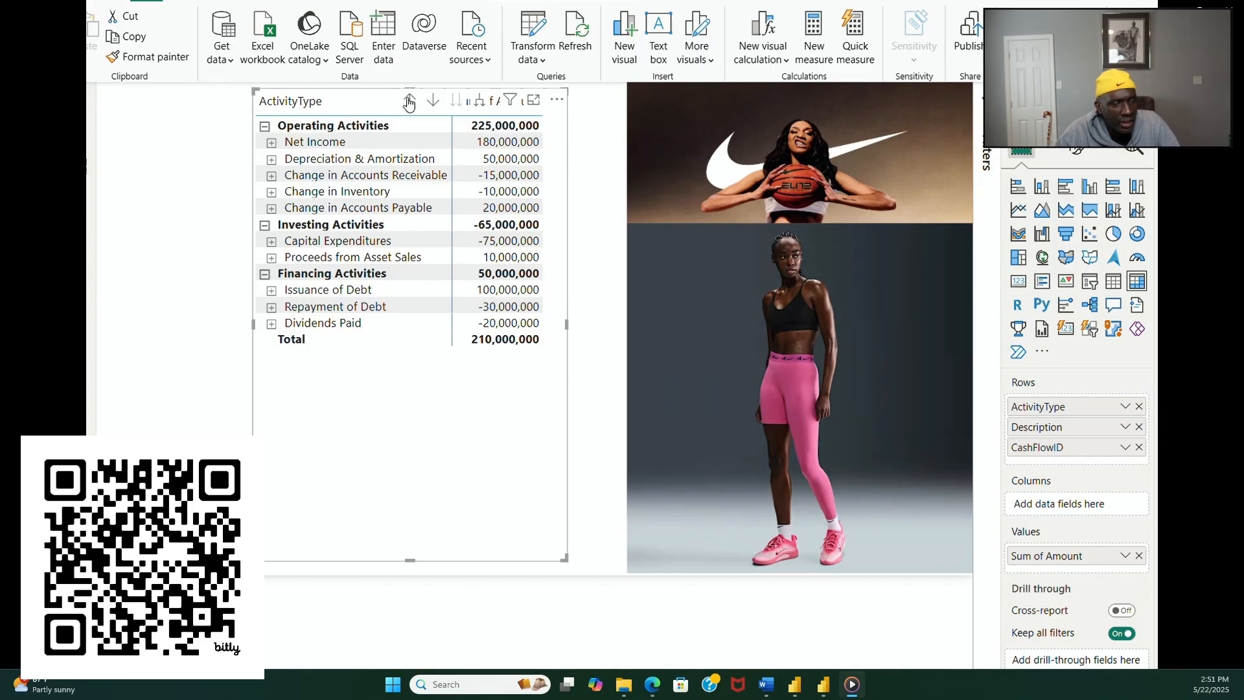
Step: Expand Issuance of Debt in the cash flow matrix and move the matrix lower and farther from the page's background image
click(197, 327)
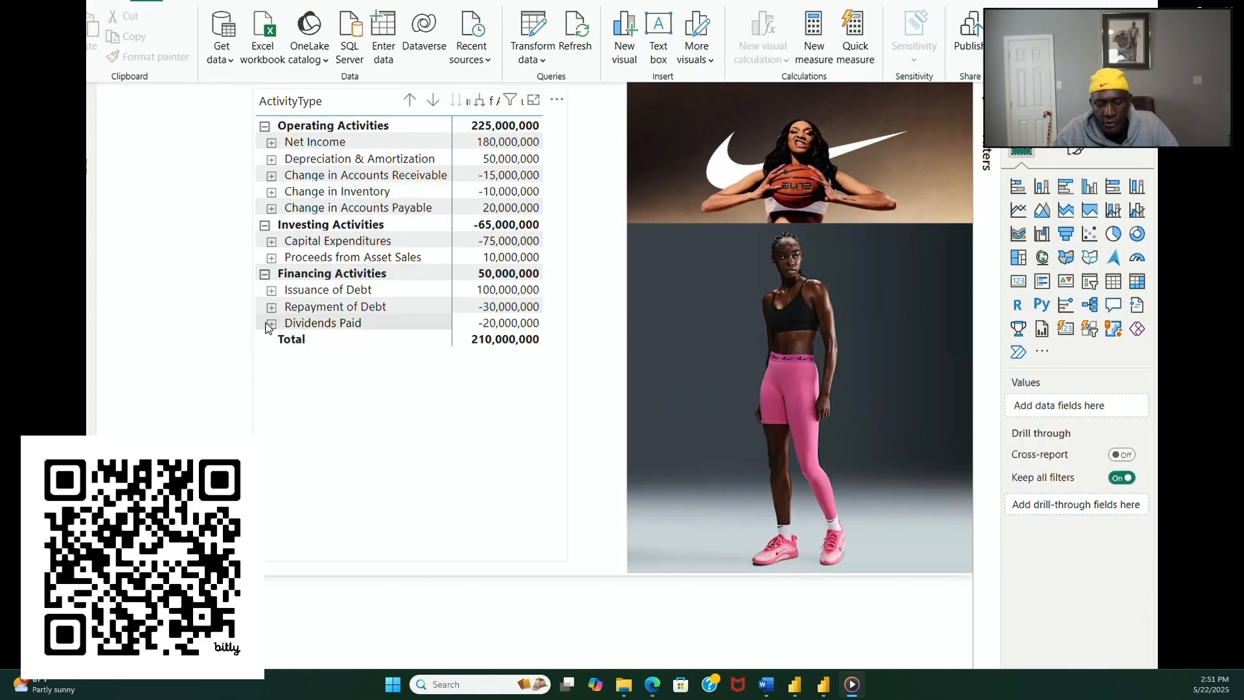
click(273, 291)
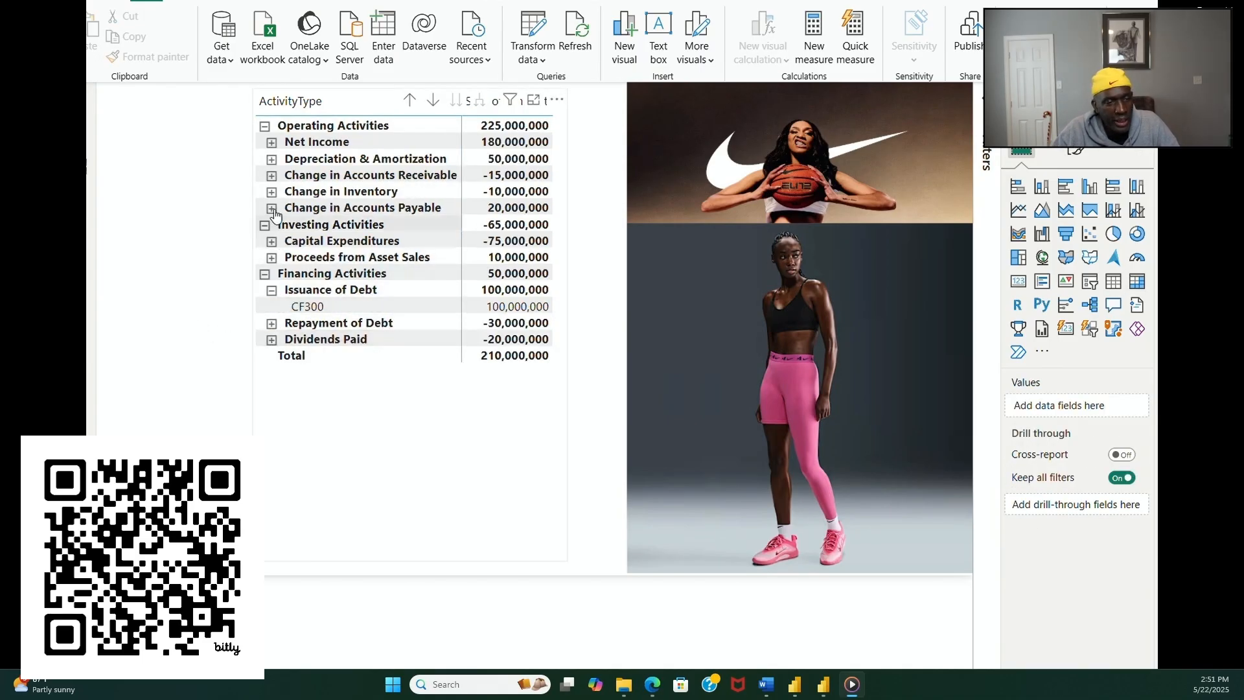
click(522, 518)
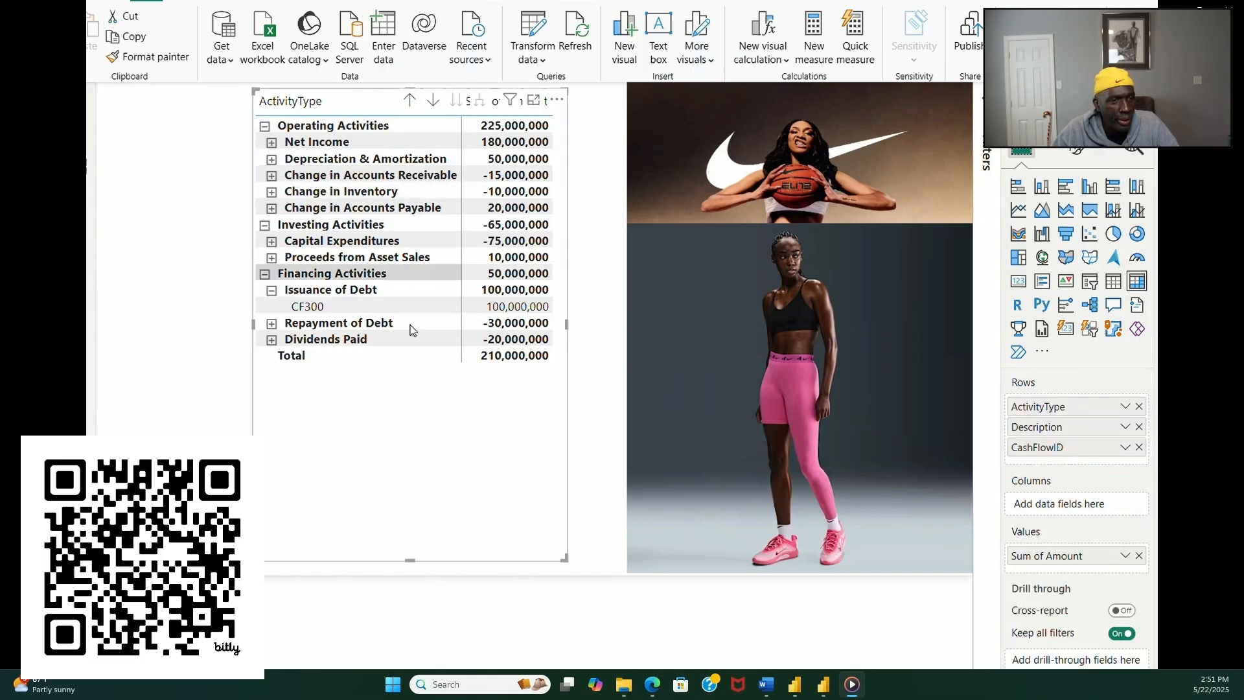
drag(412, 561, 348, 557)
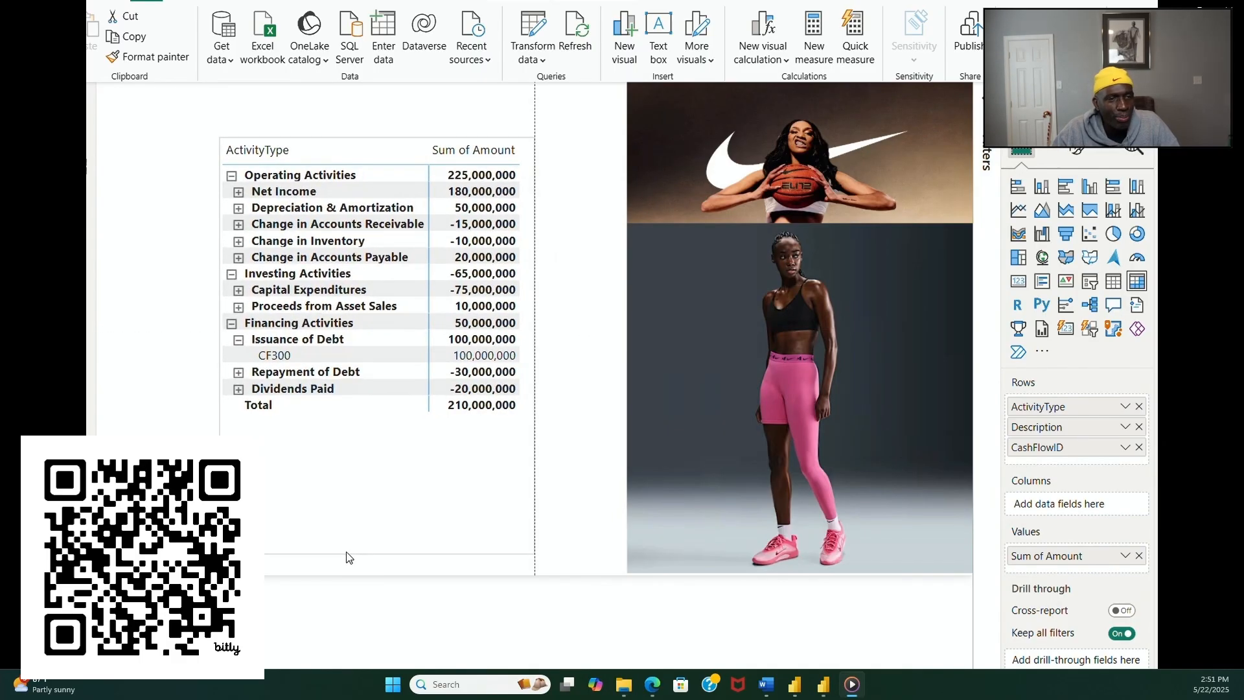
click(570, 333)
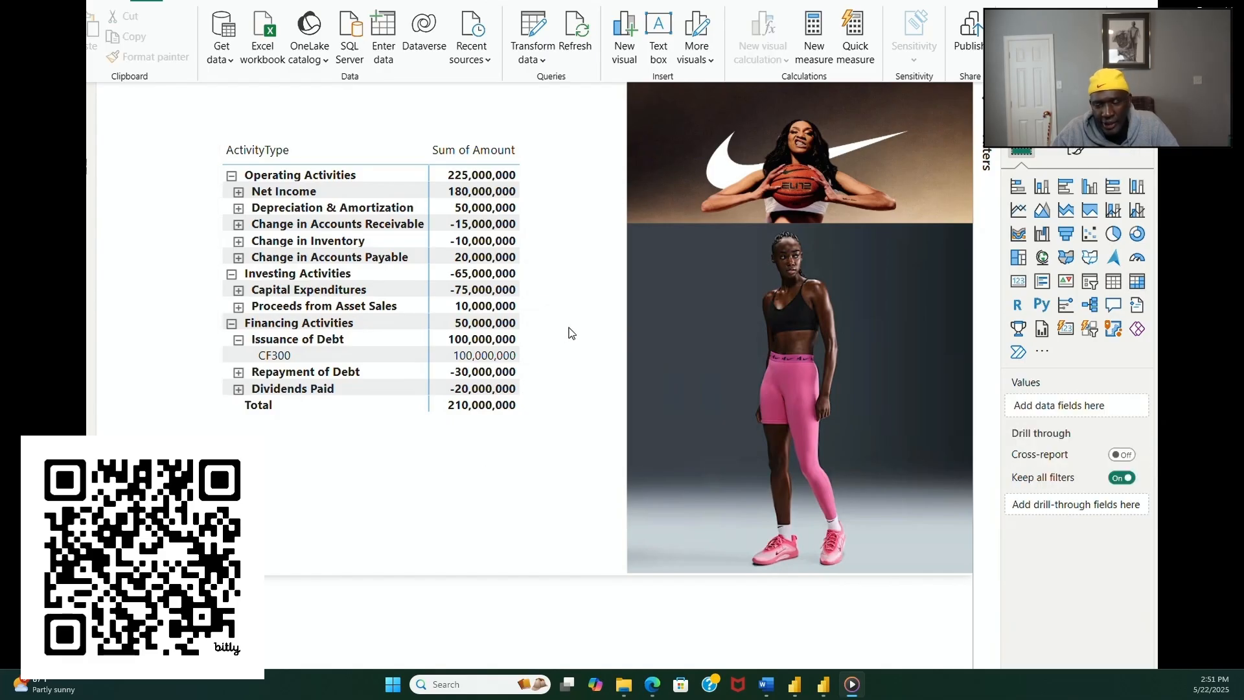
Step: Insert a text box on the cash flow page and reduce its height to a shallow title strip
click(203, 4)
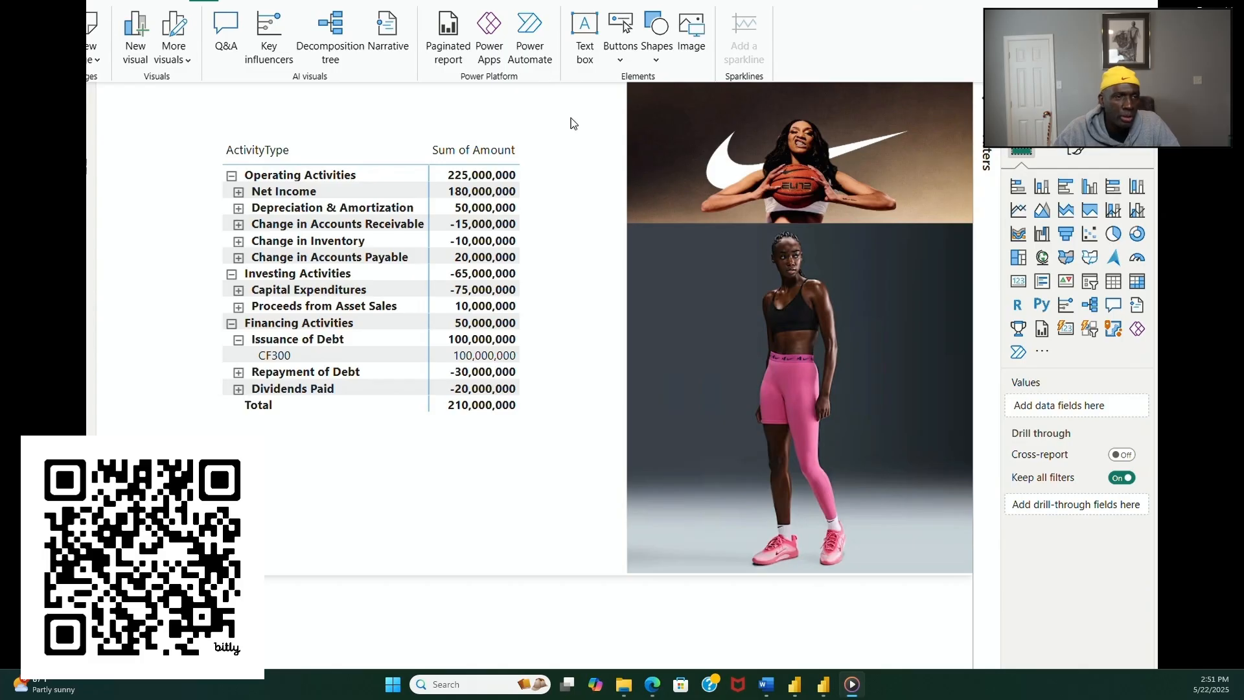
click(587, 56)
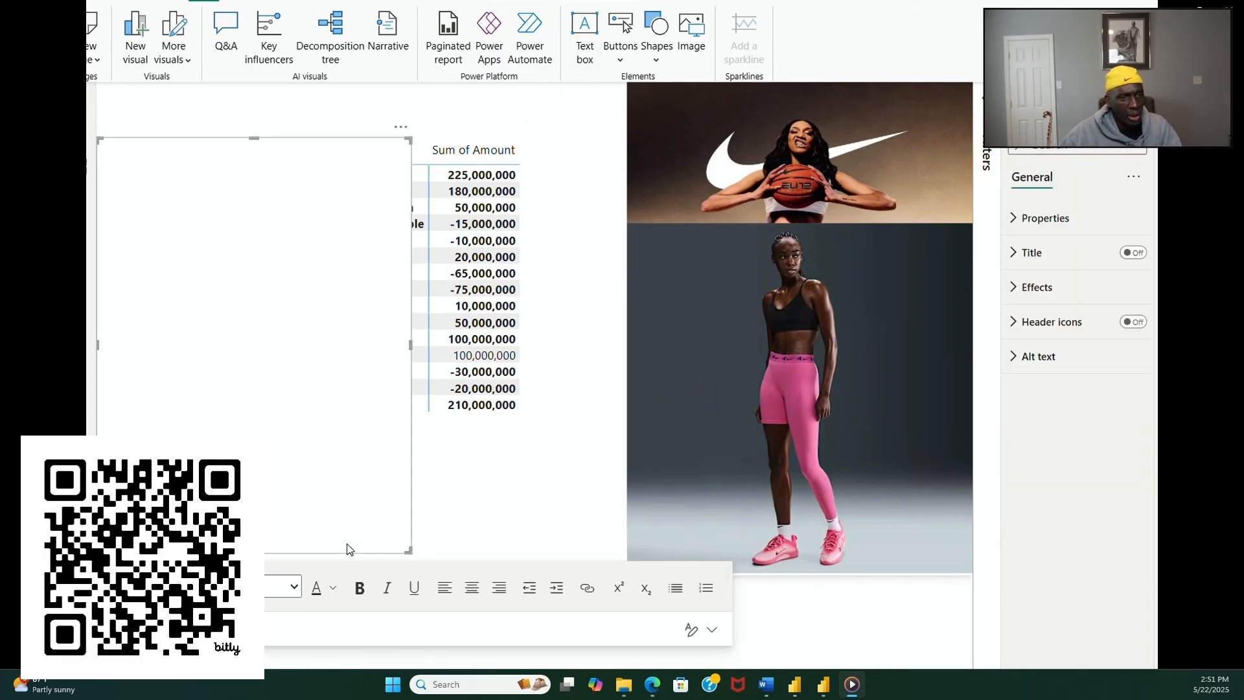
drag(267, 551, 267, 197)
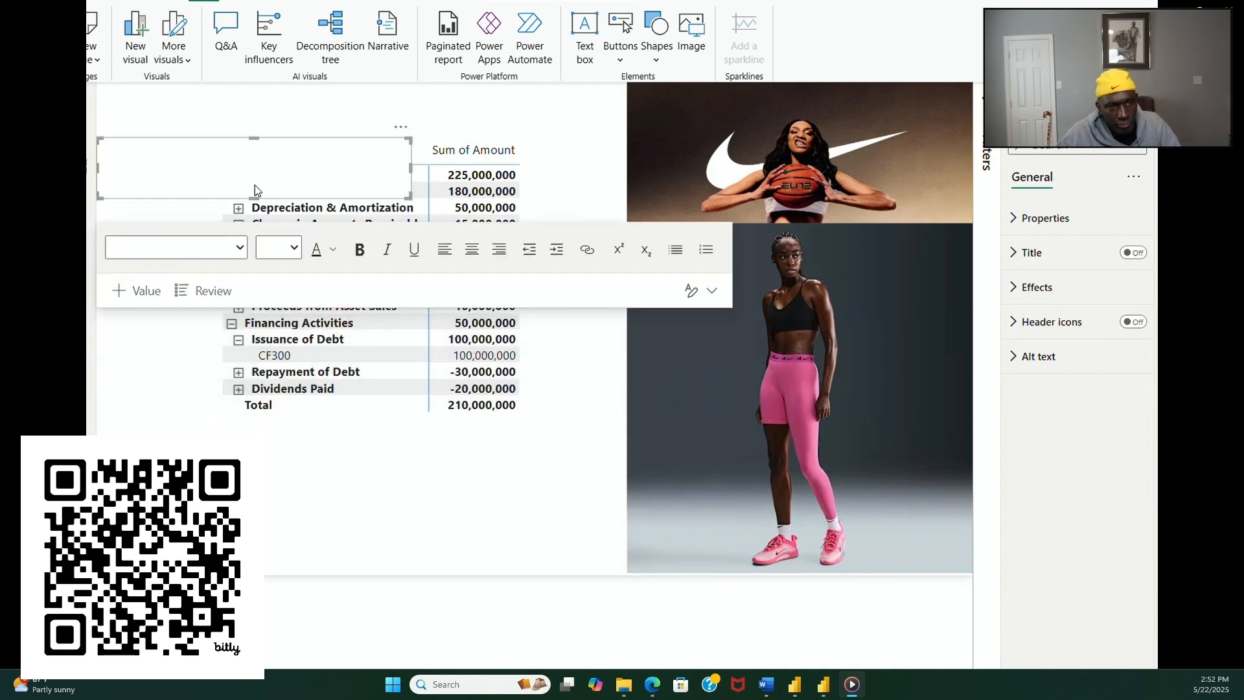
Step: Enter CASHFLOW REPORT as the text of the new text box
click(242, 171)
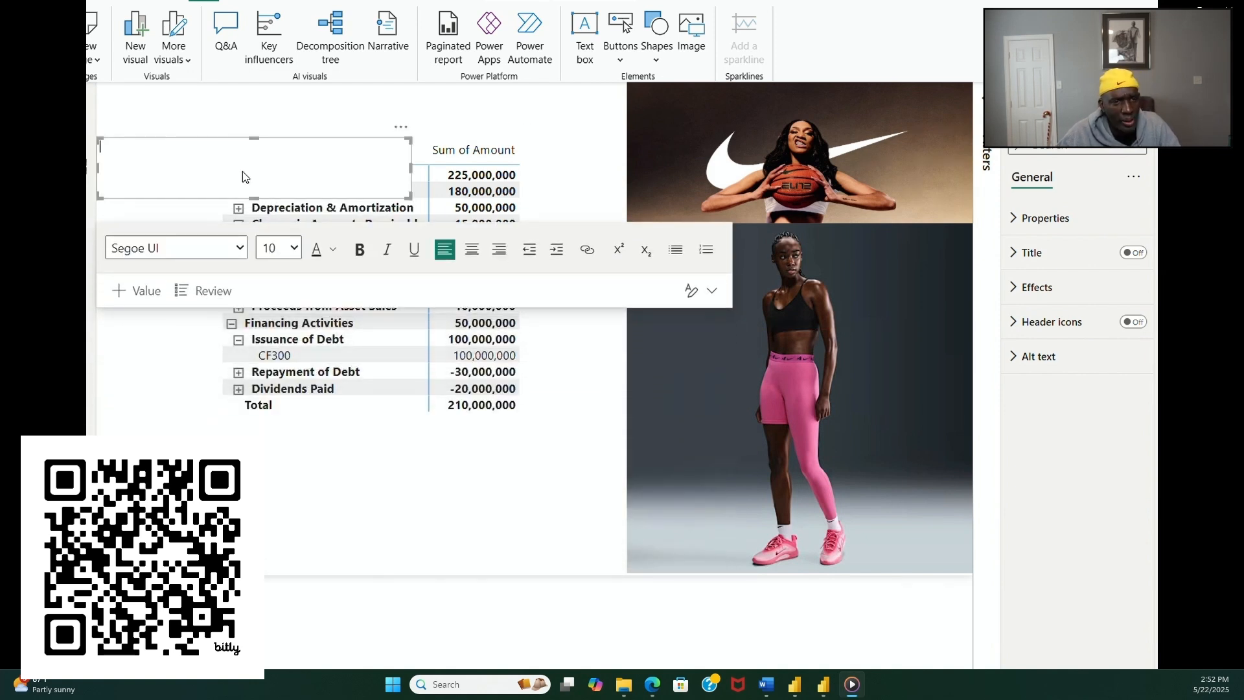
text(Ca)
key(BackSpace)
key(BackSpace)
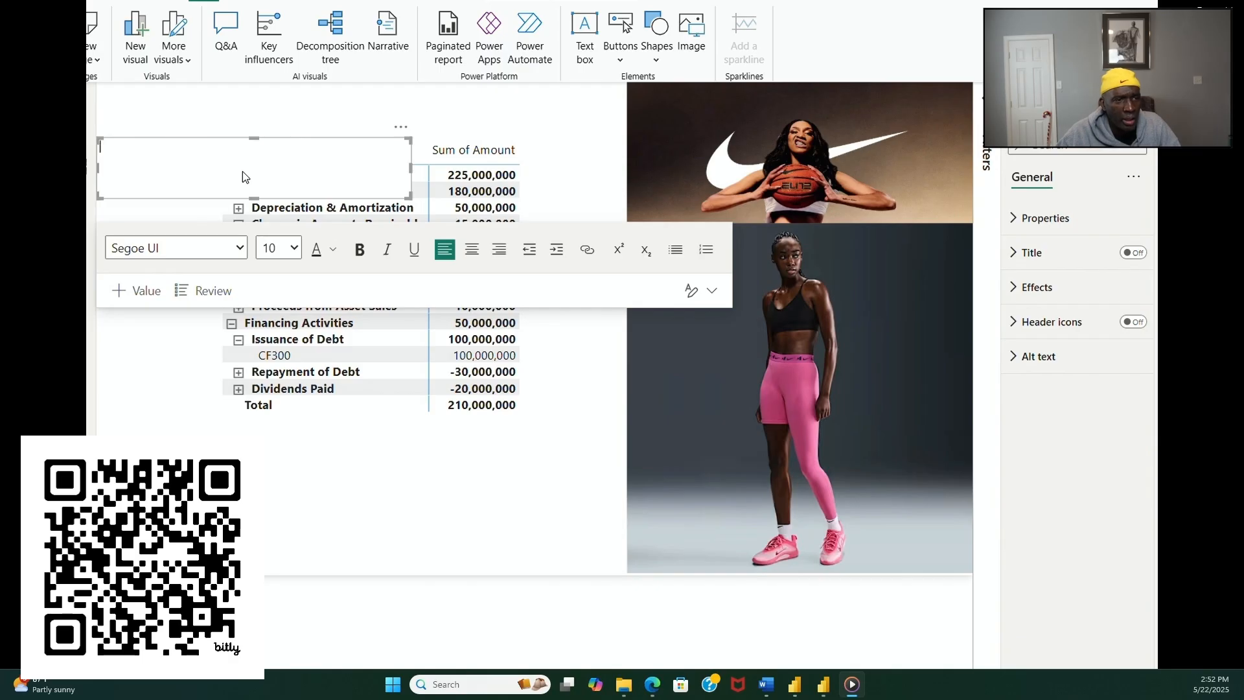
text(CAS)
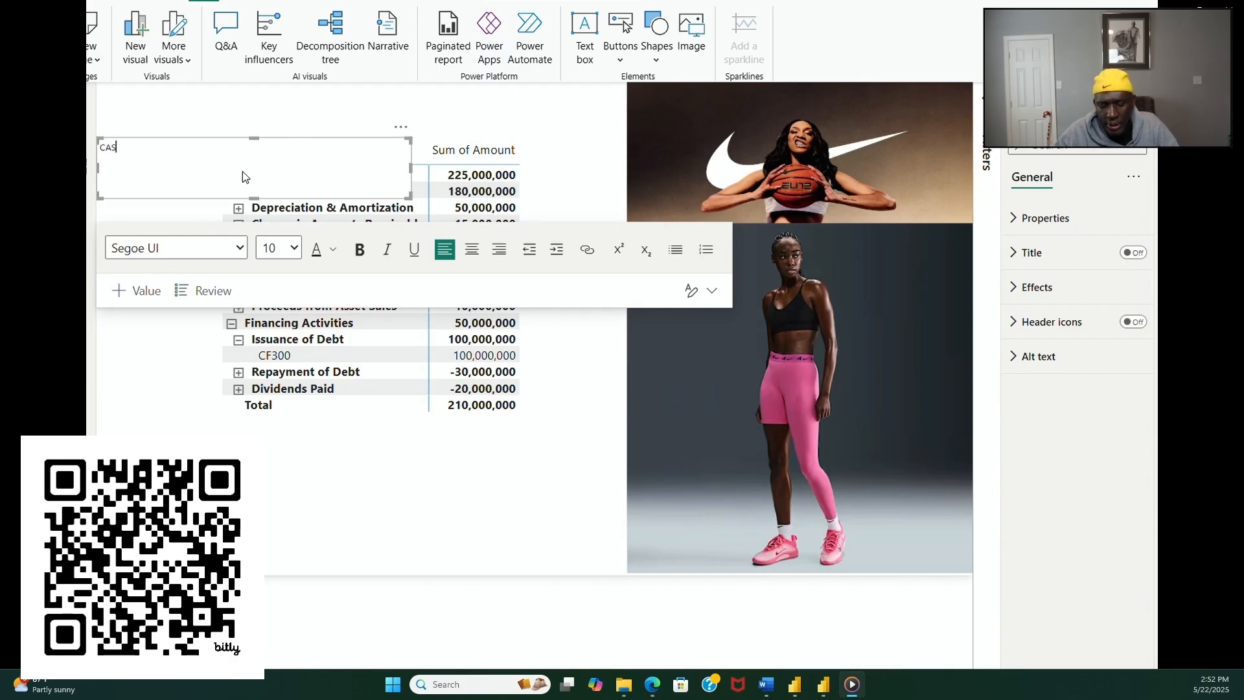
text(HFLOW R)
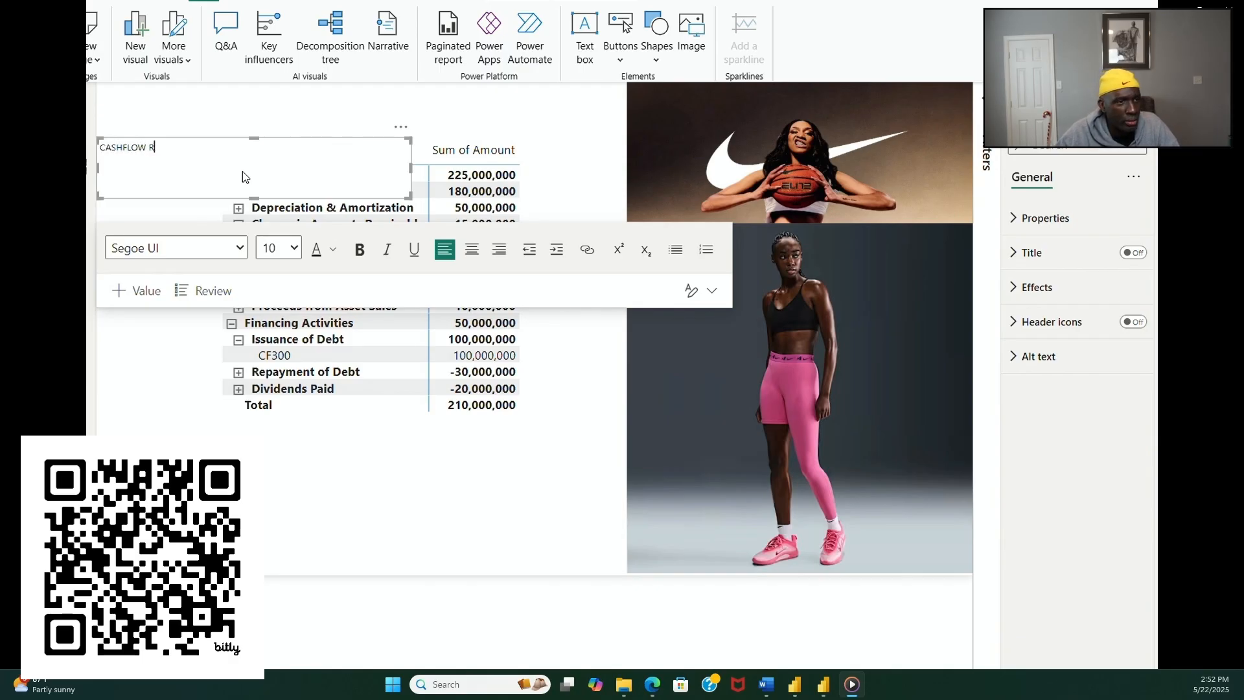
text(EPORT)
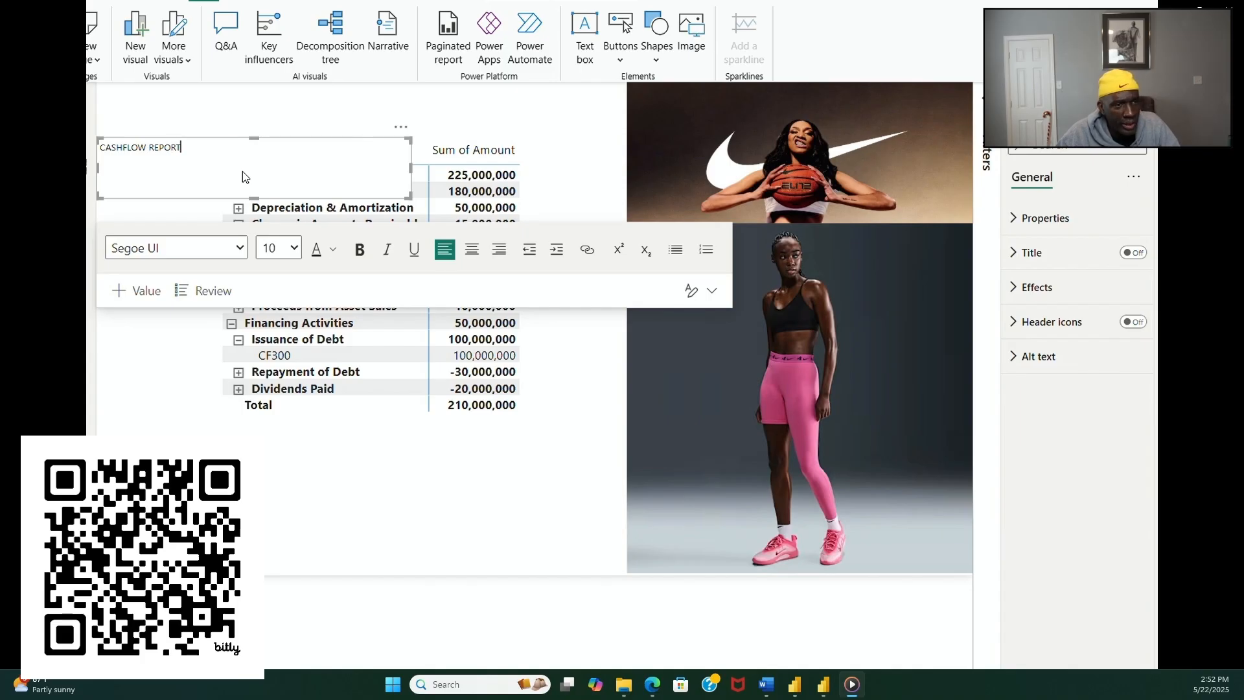
Step: Set the font size of the CASHFLOW REPORT title to 36
triple_click(169, 147)
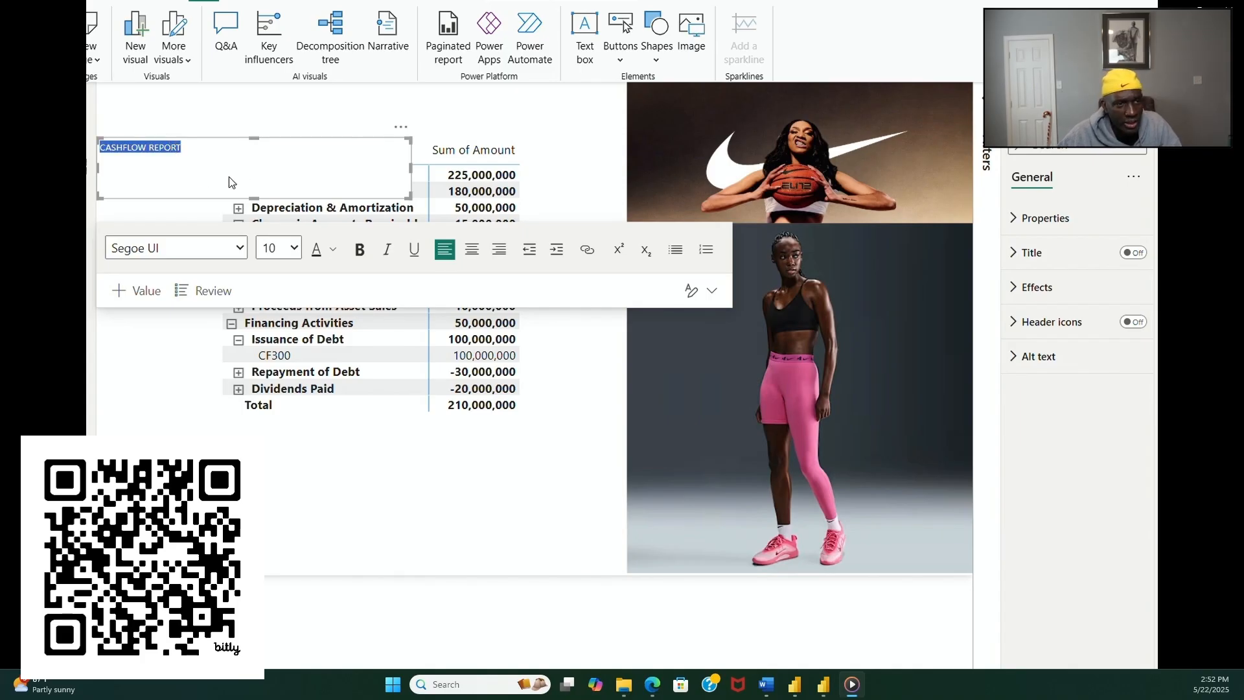
click(294, 248)
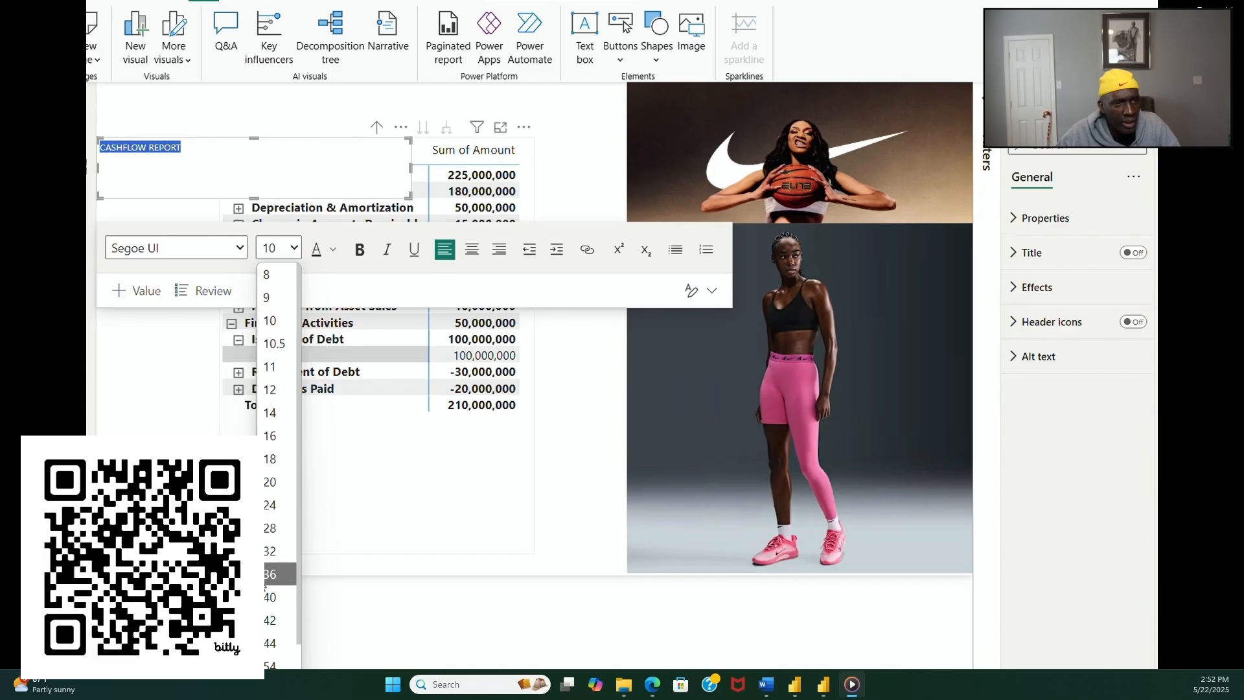
click(275, 574)
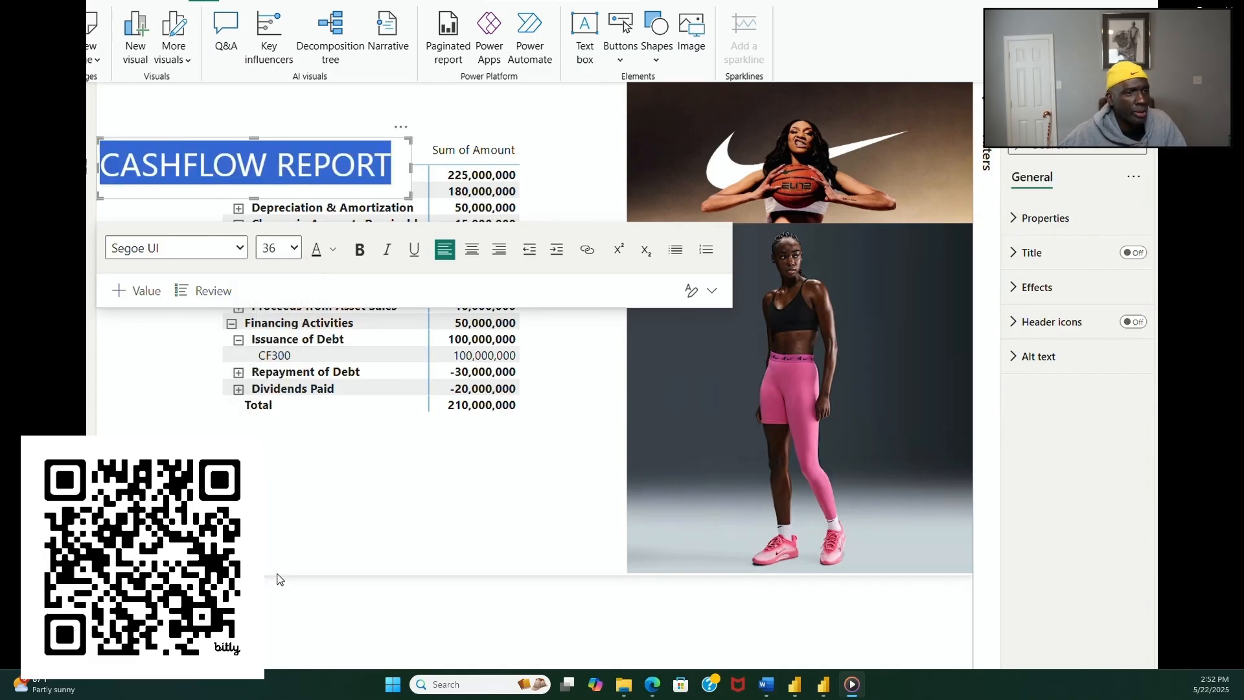
Step: Move the CASHFLOW REPORT text box directly above the cash flow matrix and make its text bold
drag(272, 199, 398, 148)
triple_click(386, 118)
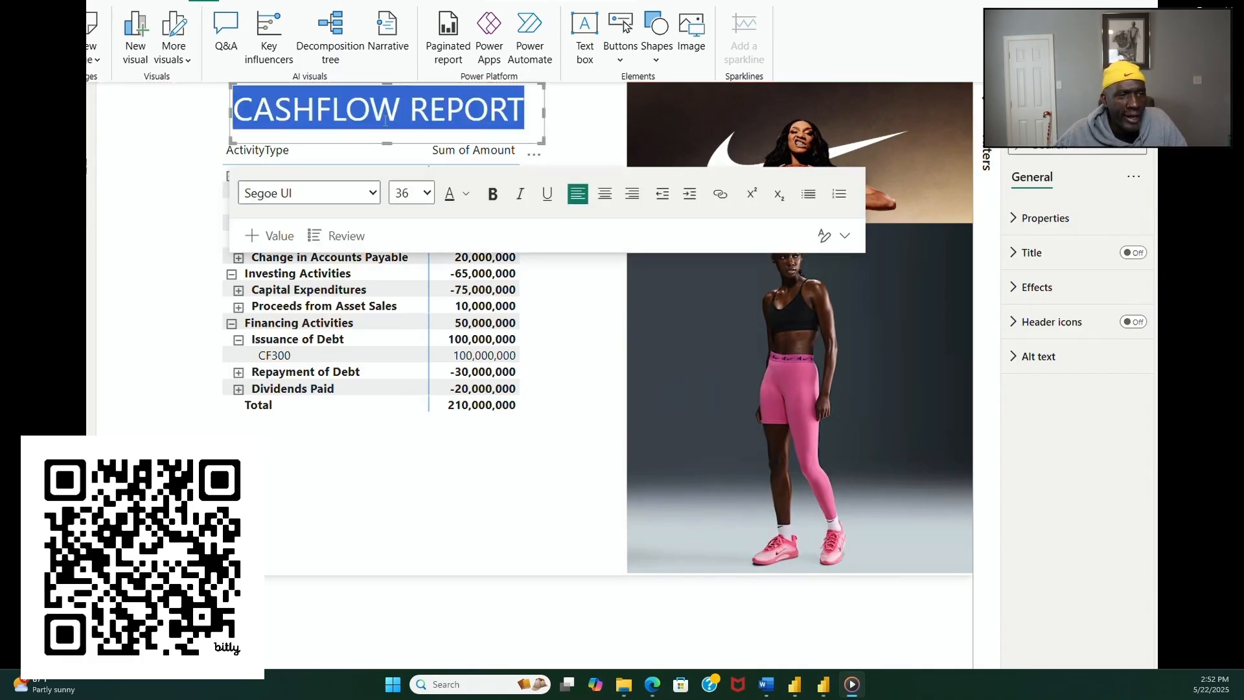
click(490, 202)
click(534, 285)
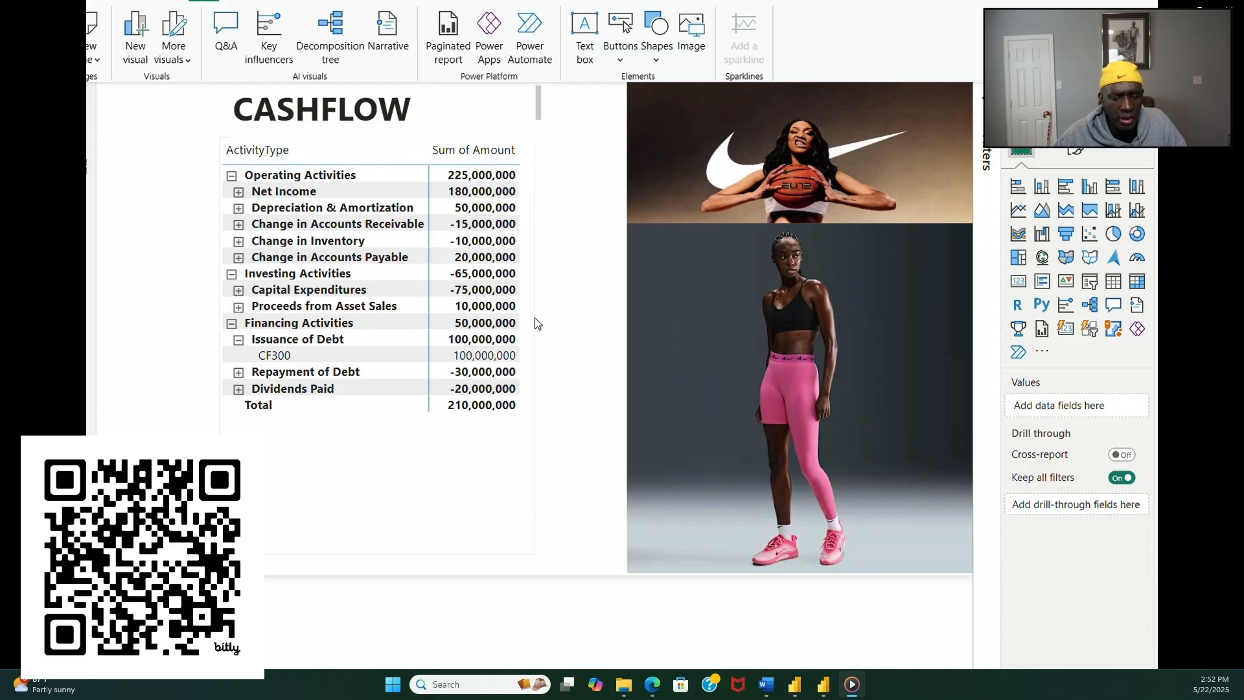
Step: Lower the cash flow matrix's upper edge slightly and expand all its remaining collapsed description rows to show their cash flow IDs
click(534, 317)
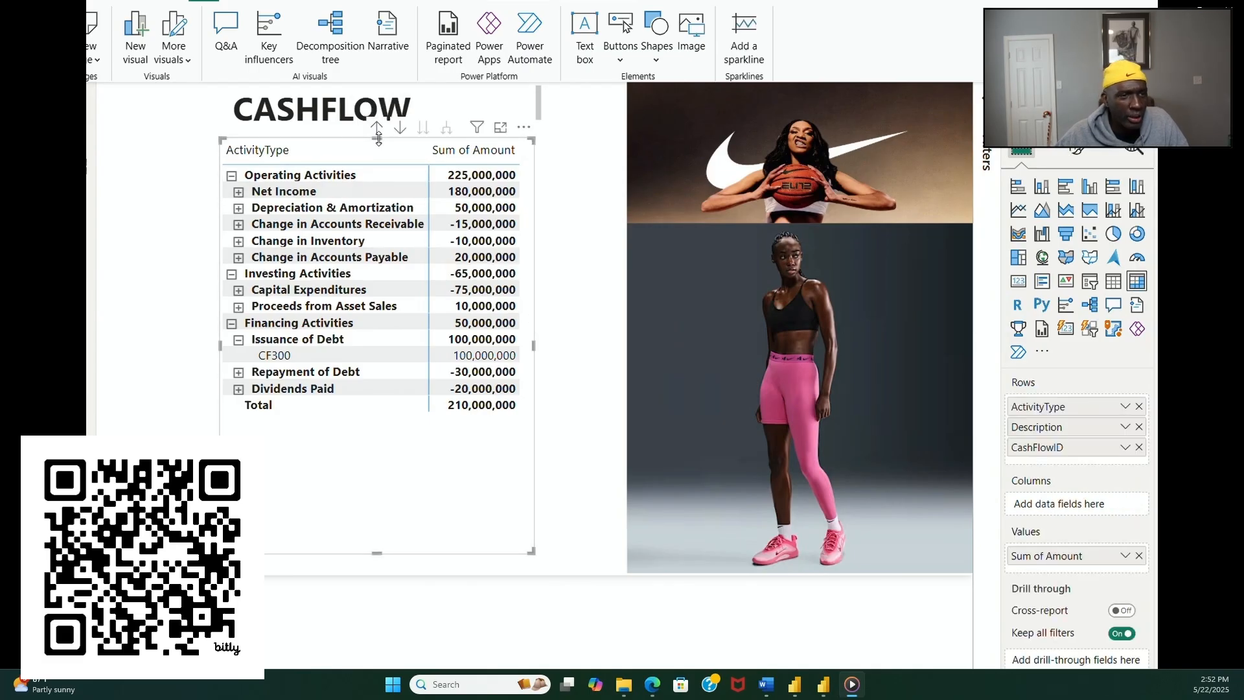
drag(379, 138, 386, 154)
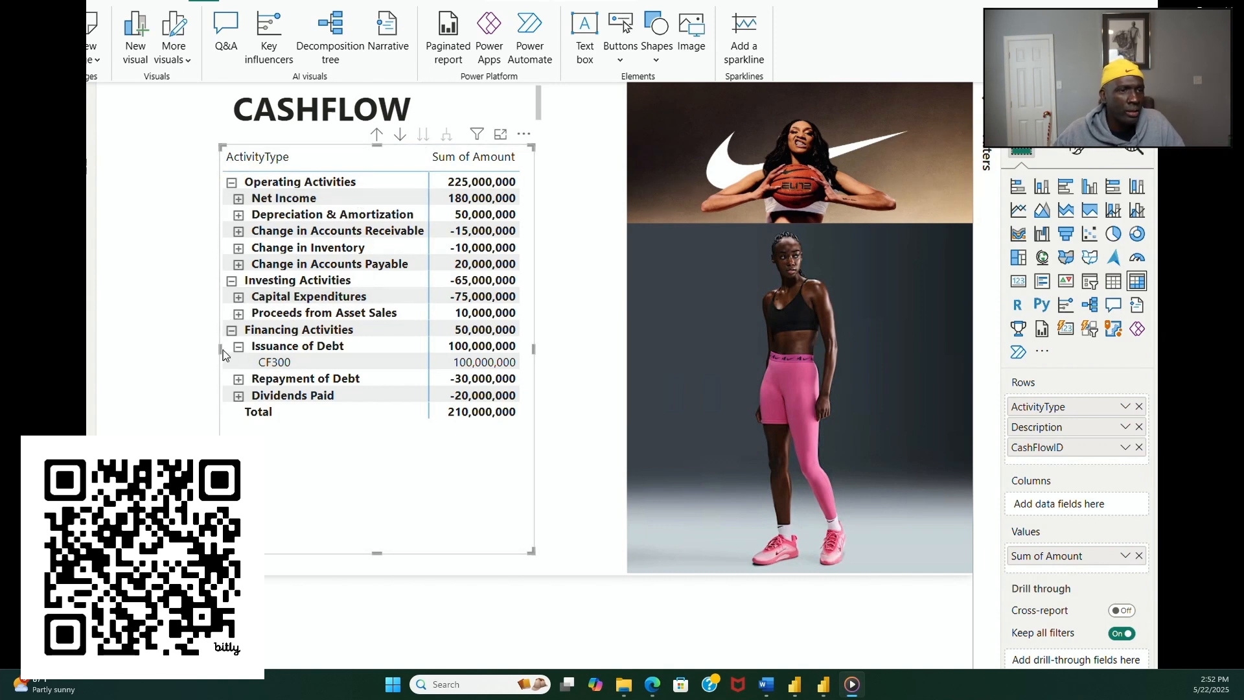
click(239, 198)
click(239, 231)
click(238, 264)
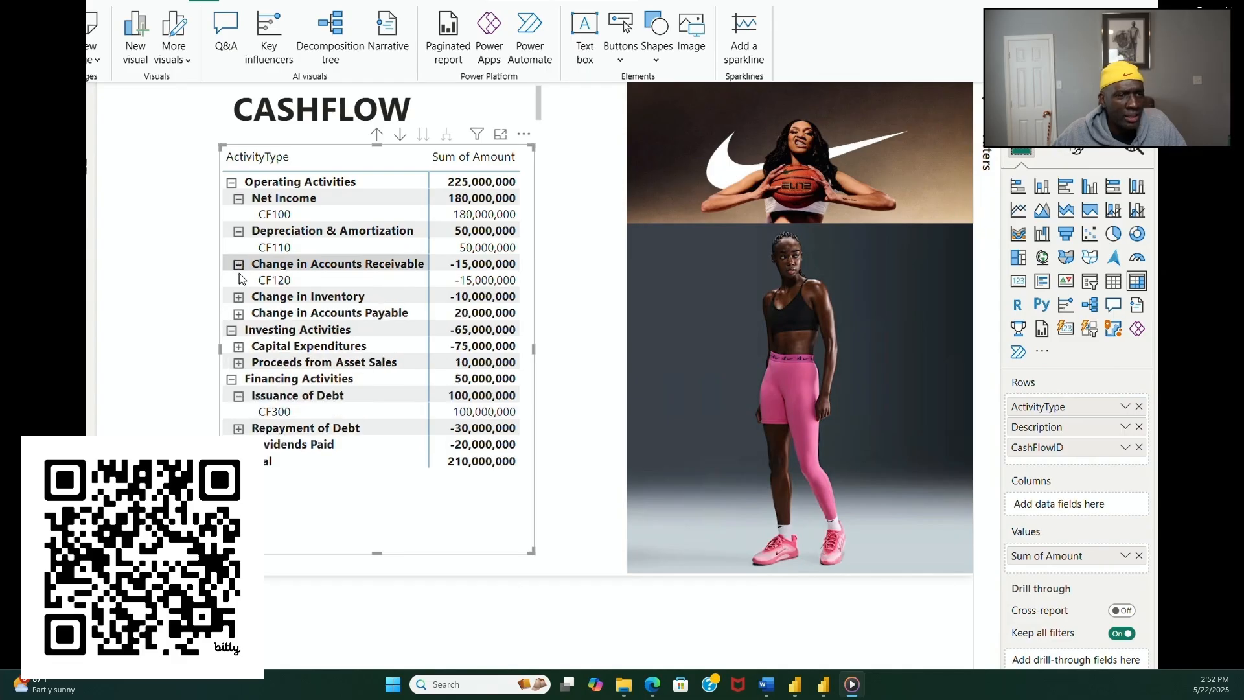
click(239, 296)
click(238, 330)
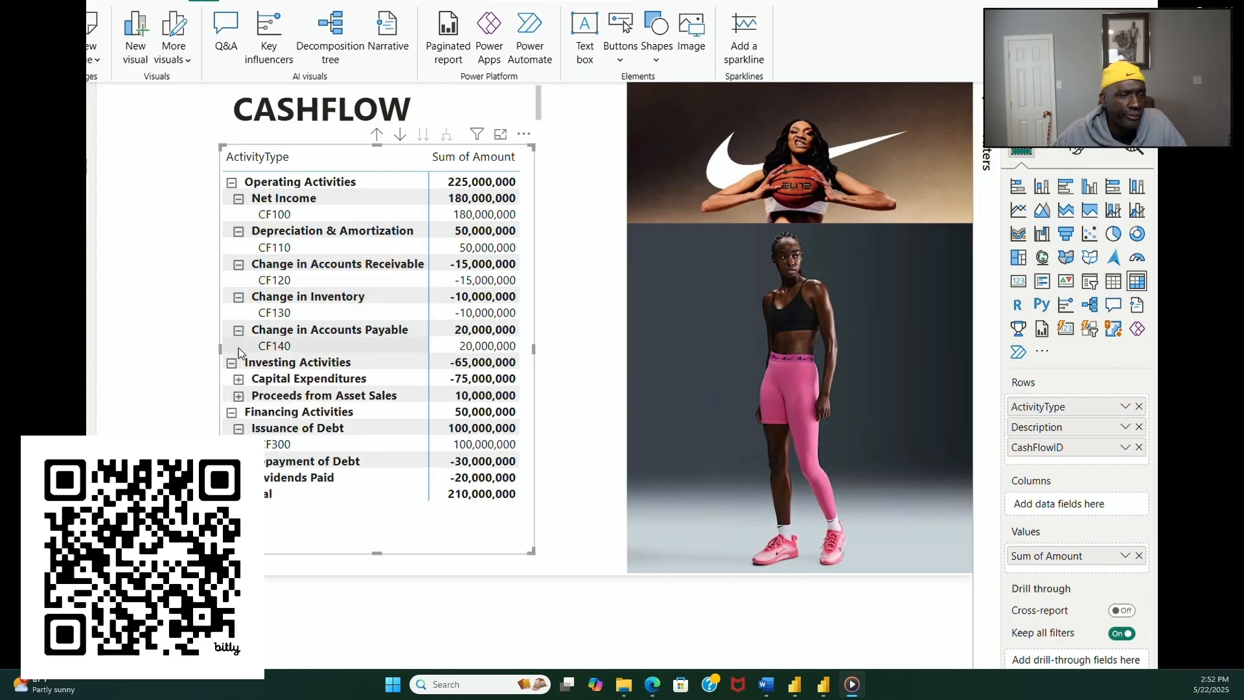
click(238, 378)
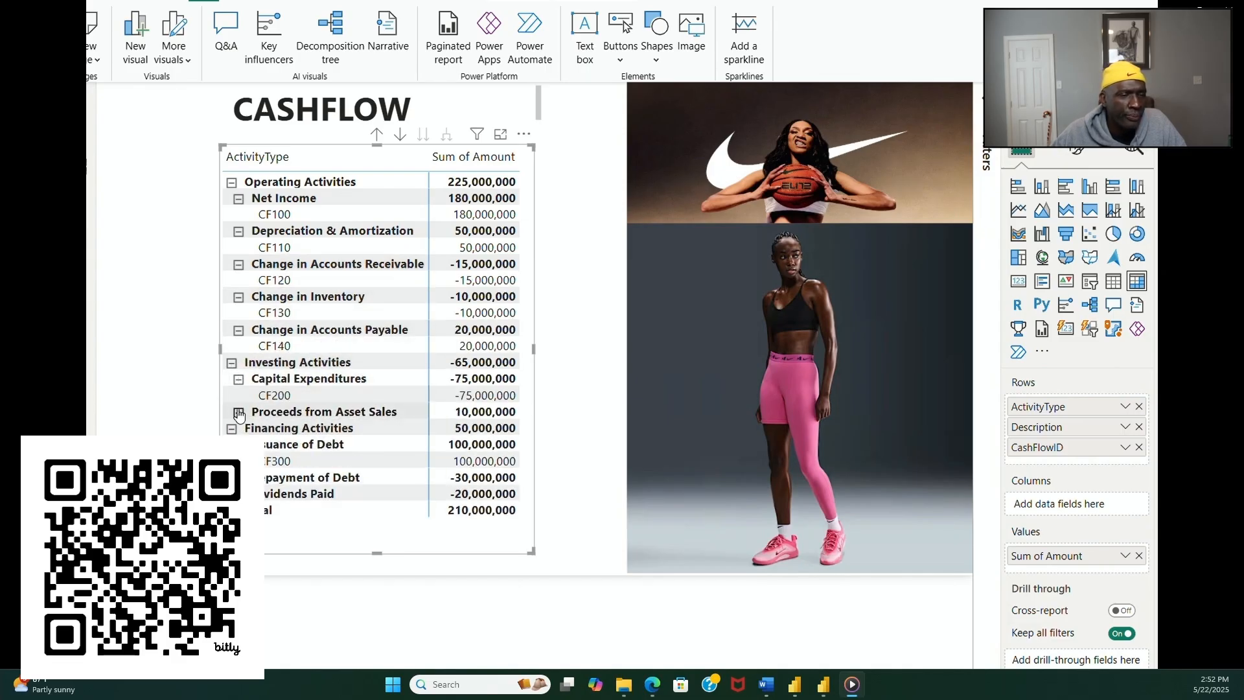
click(238, 412)
click(239, 493)
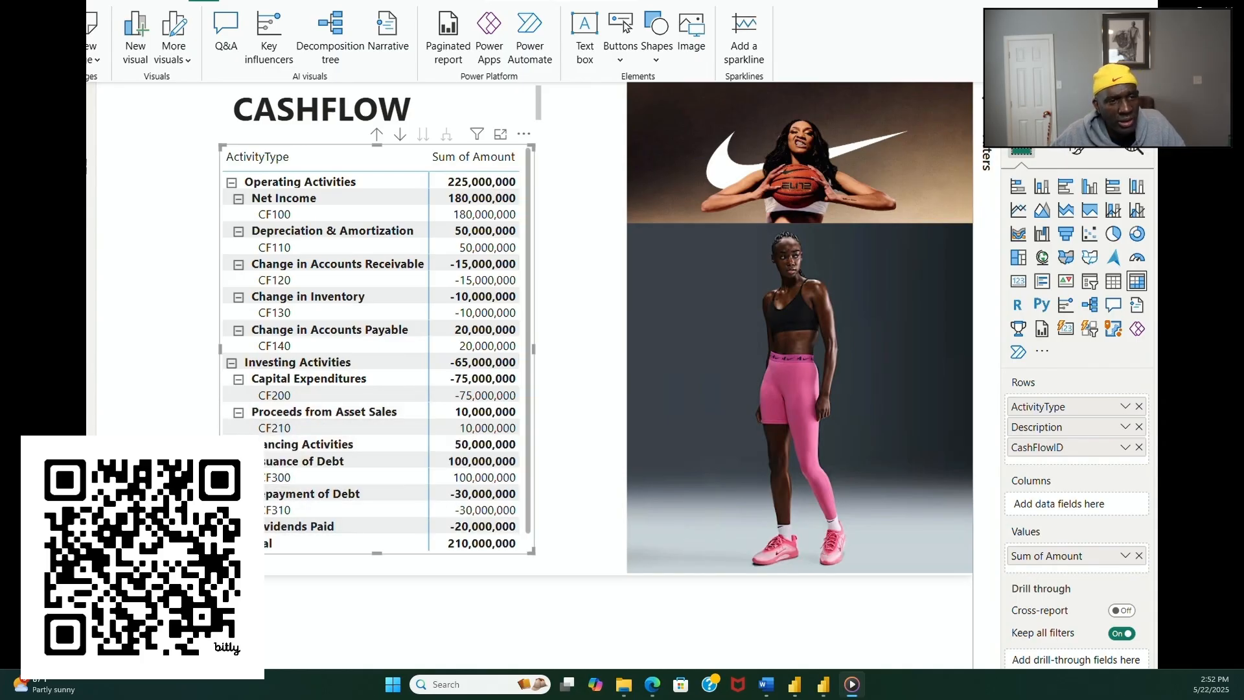
Step: Reduce the CASHFLOW REPORT title's font size to 24 and shorten its text box to fit the single line
click(467, 118)
double_click(467, 118)
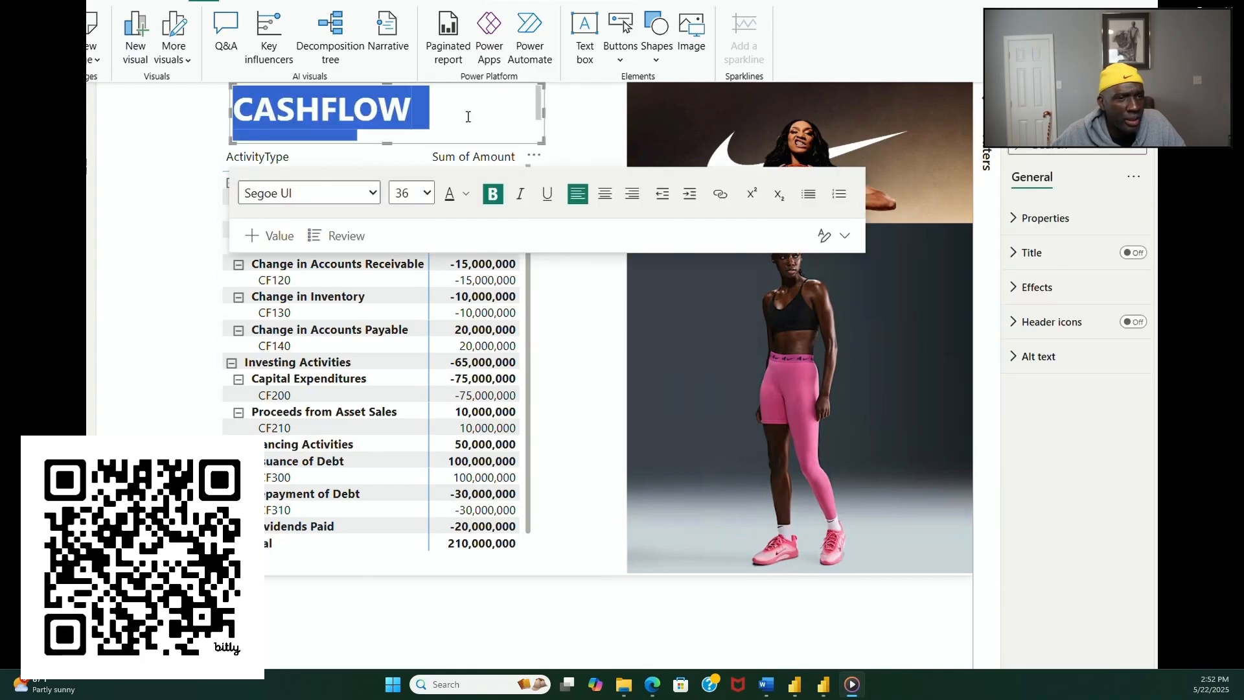
click(425, 201)
click(406, 454)
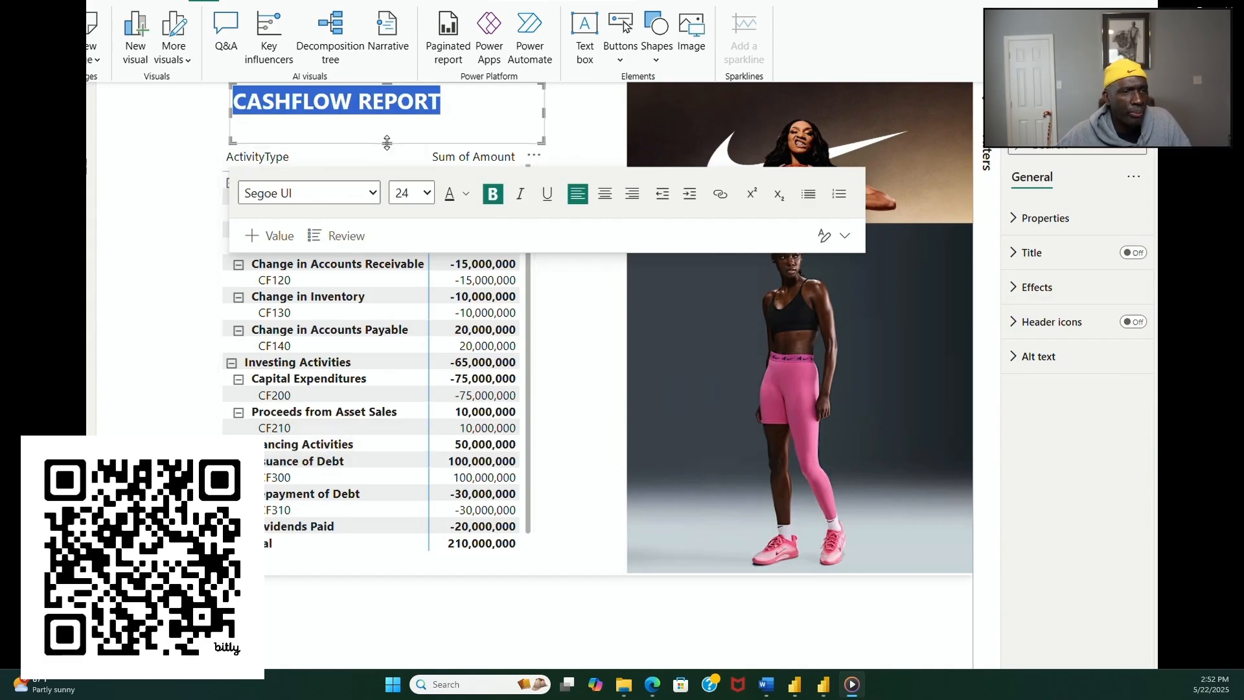
drag(387, 142, 391, 116)
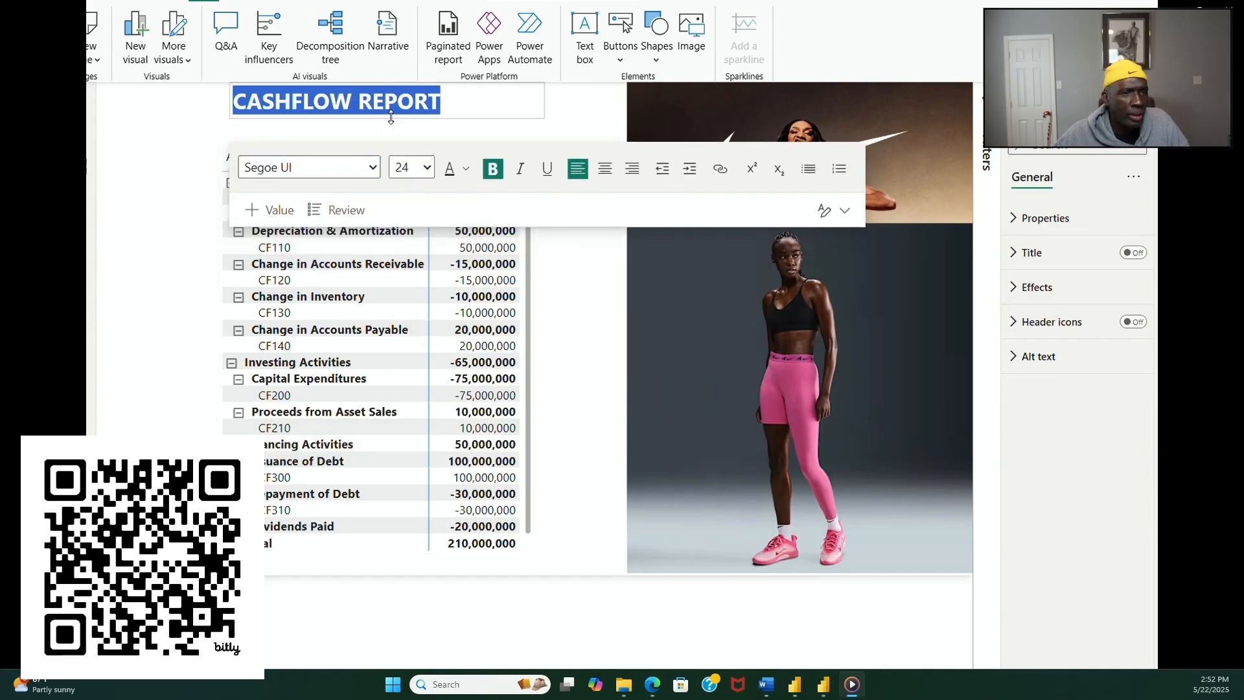
Step: Extend the cash flow matrix upward so its upper edge sits just below the CASHFLOW REPORT title
click(389, 169)
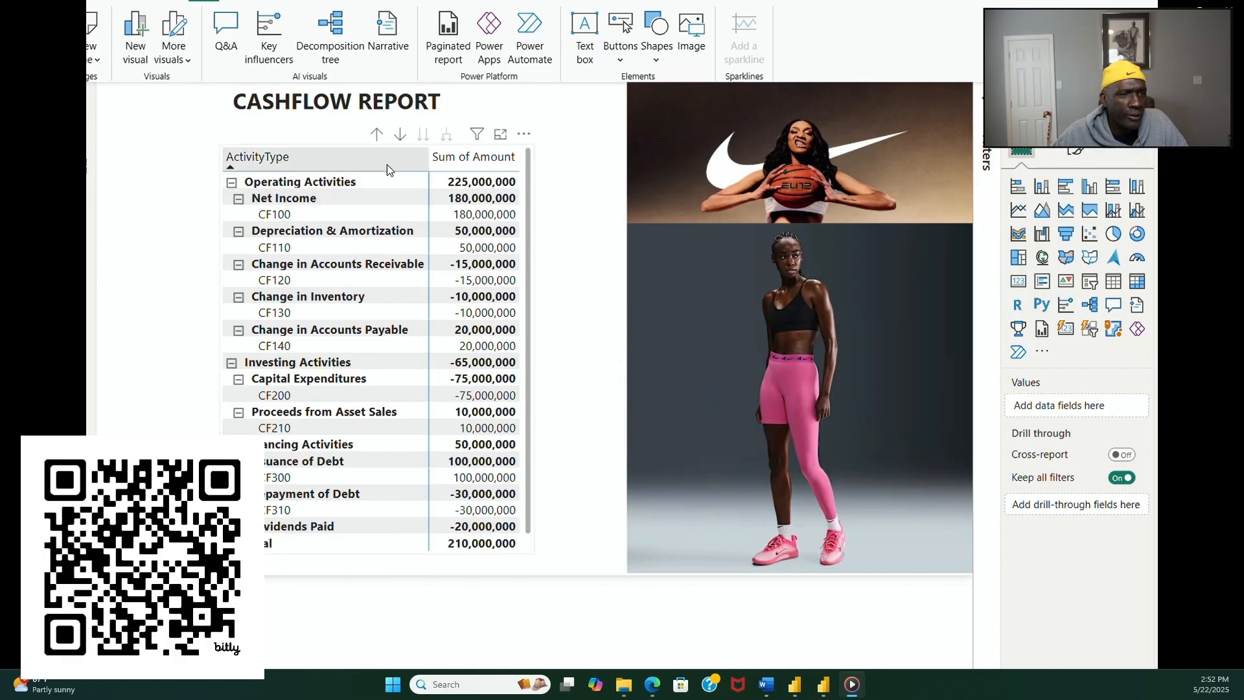
click(534, 217)
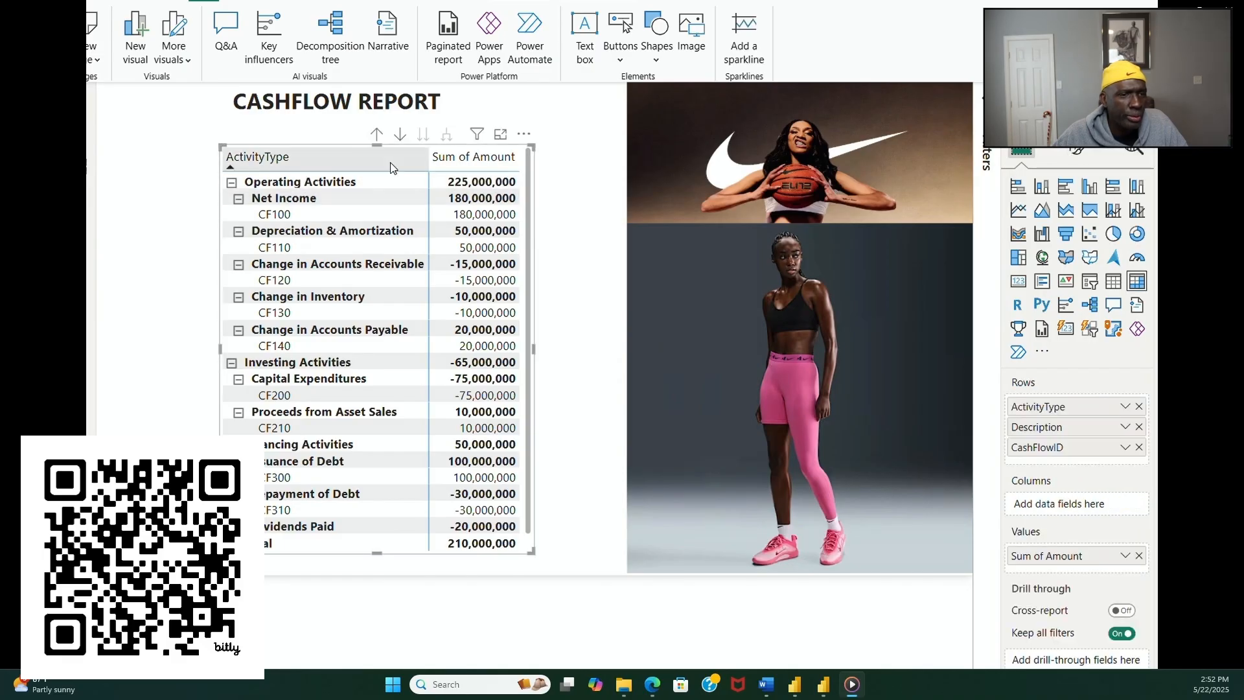
drag(390, 162, 383, 122)
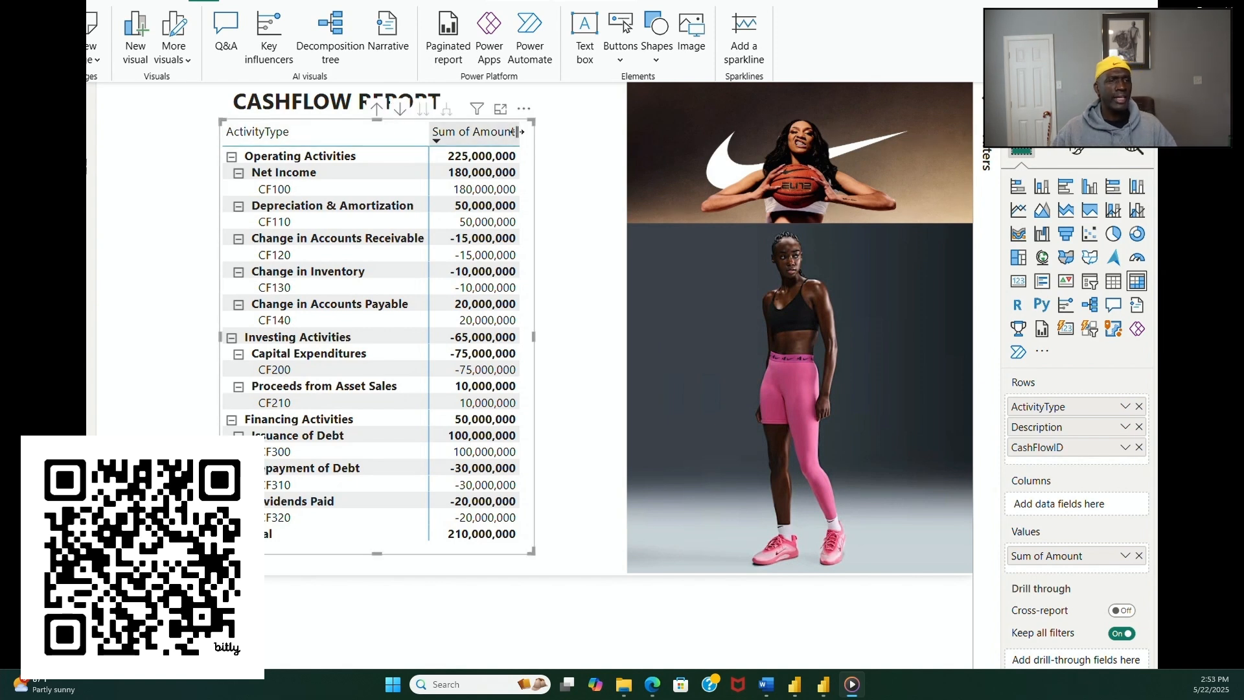
click(586, 184)
Step: Adjust both side edges of the CASHFLOW REPORT text box to match the width of the matrix below it
click(459, 114)
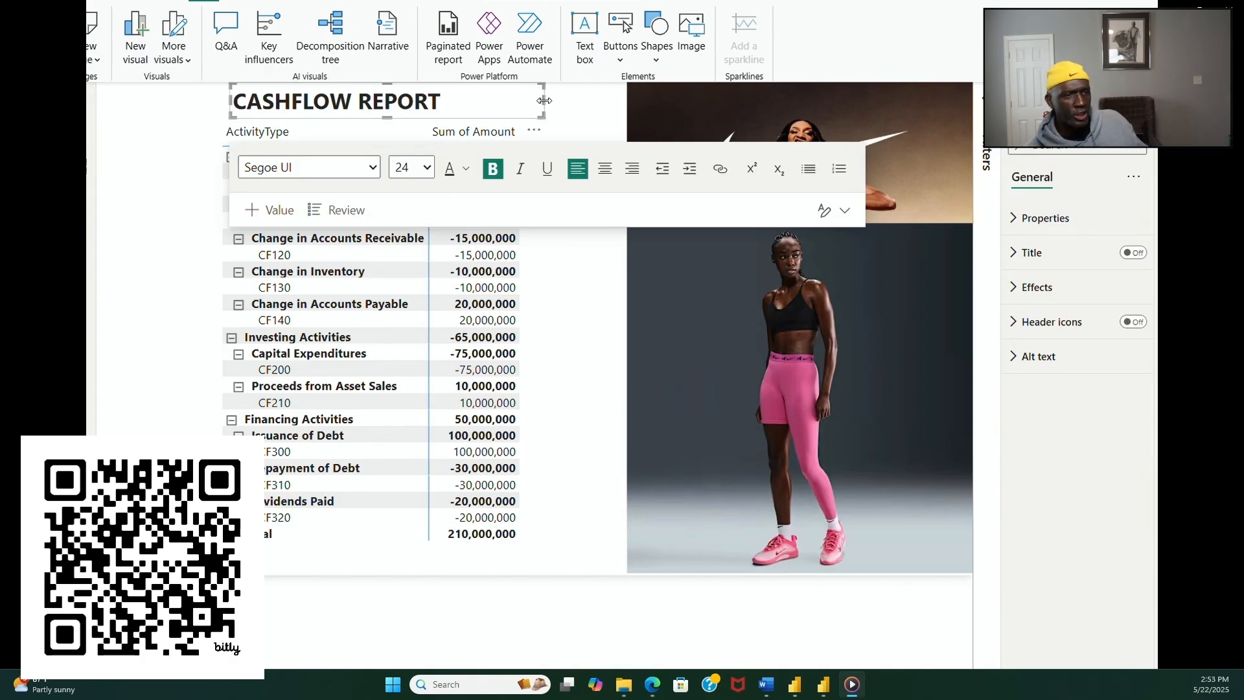
mouse_move(543, 100)
mouse_down()
mouse_move(524, 105)
mouse_move(535, 104)
mouse_up()
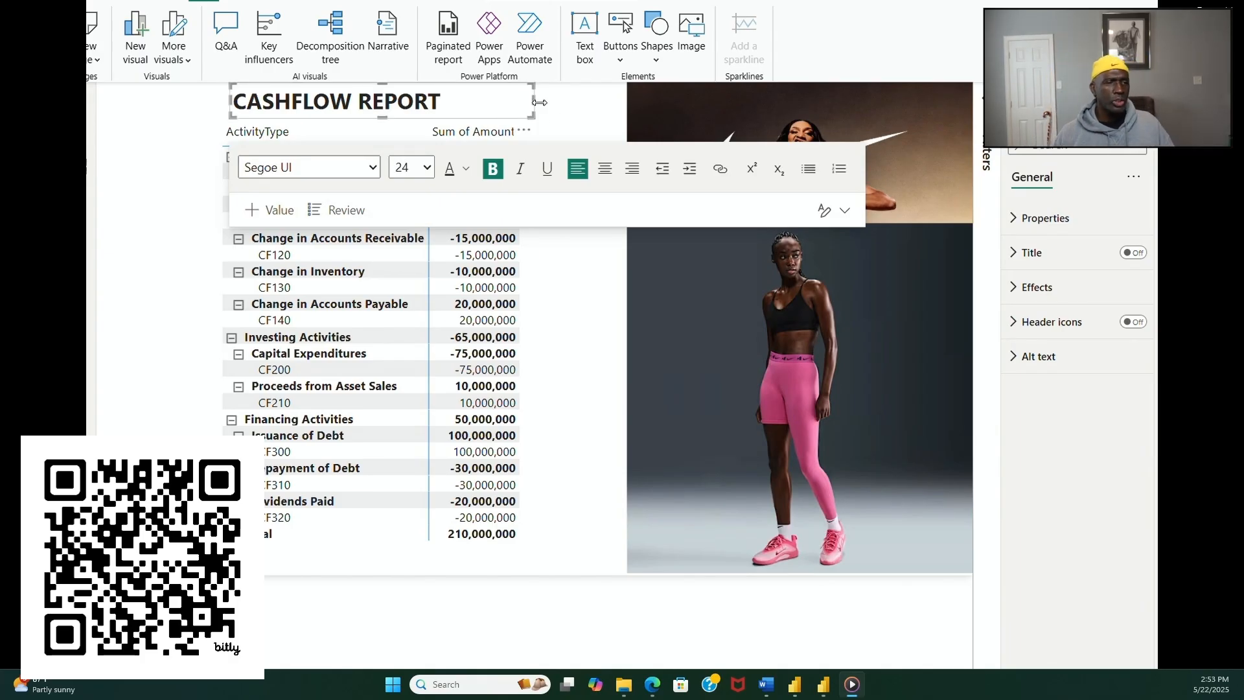
click(561, 111)
click(307, 117)
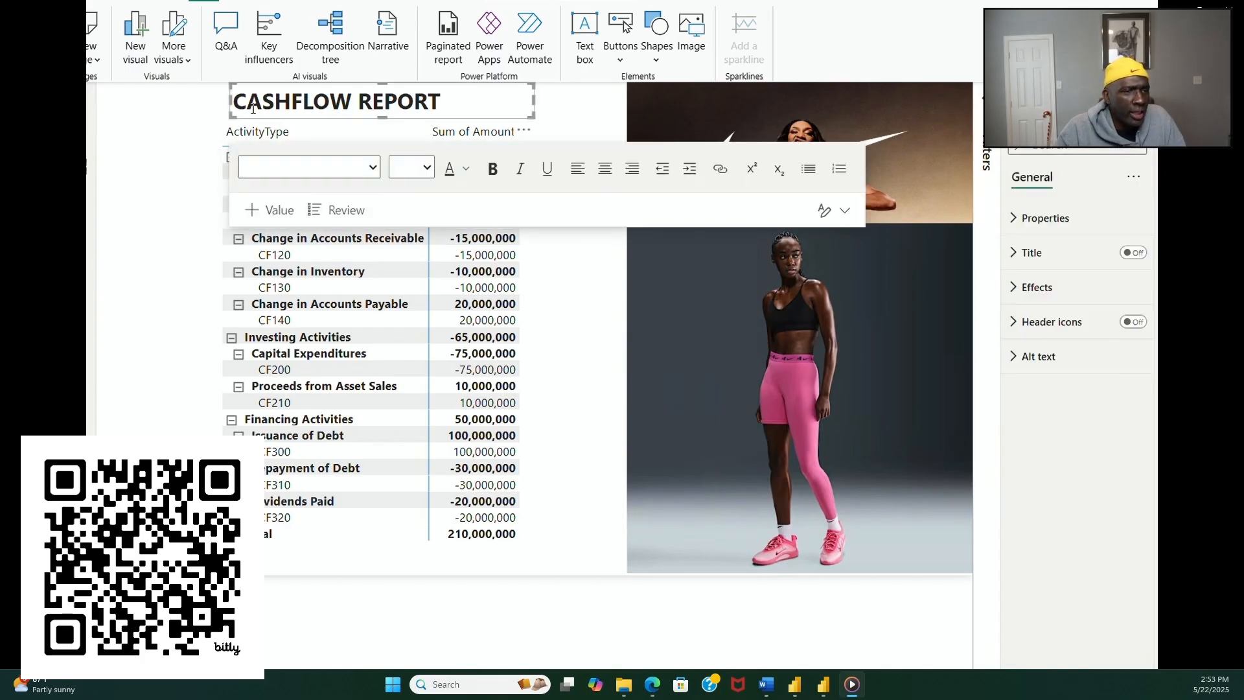
drag(228, 101, 219, 102)
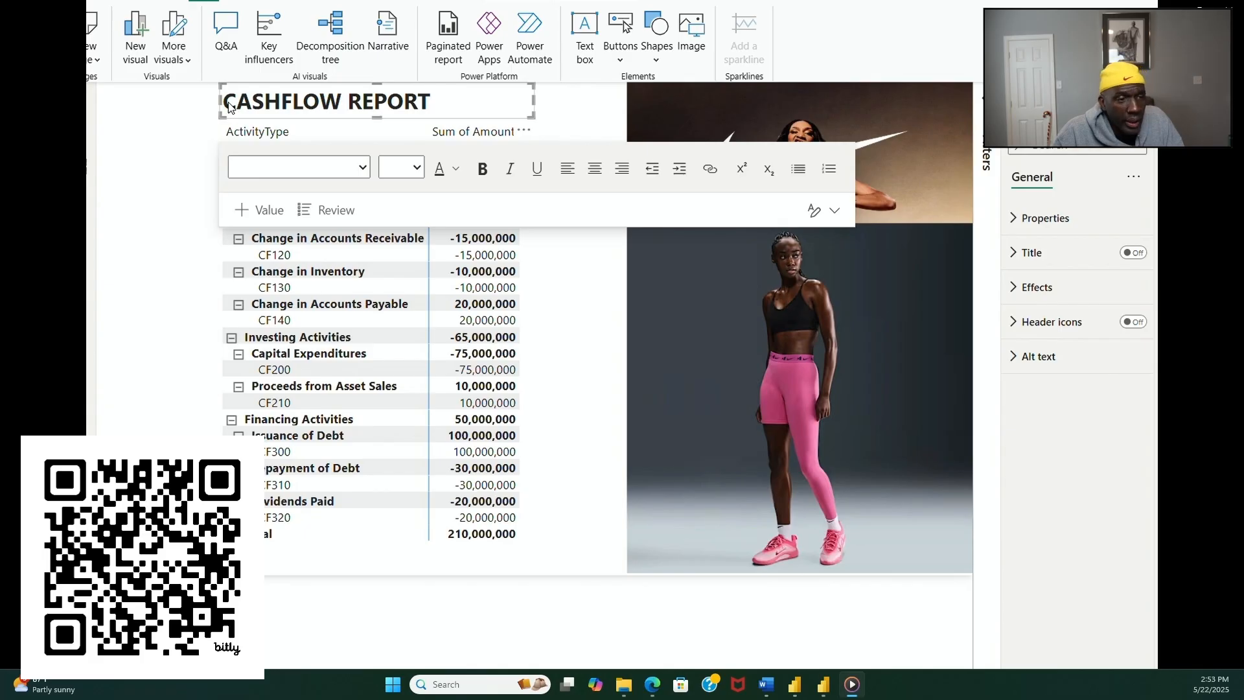
Step: Center the CASHFLOW REPORT title within its text box
click(238, 102)
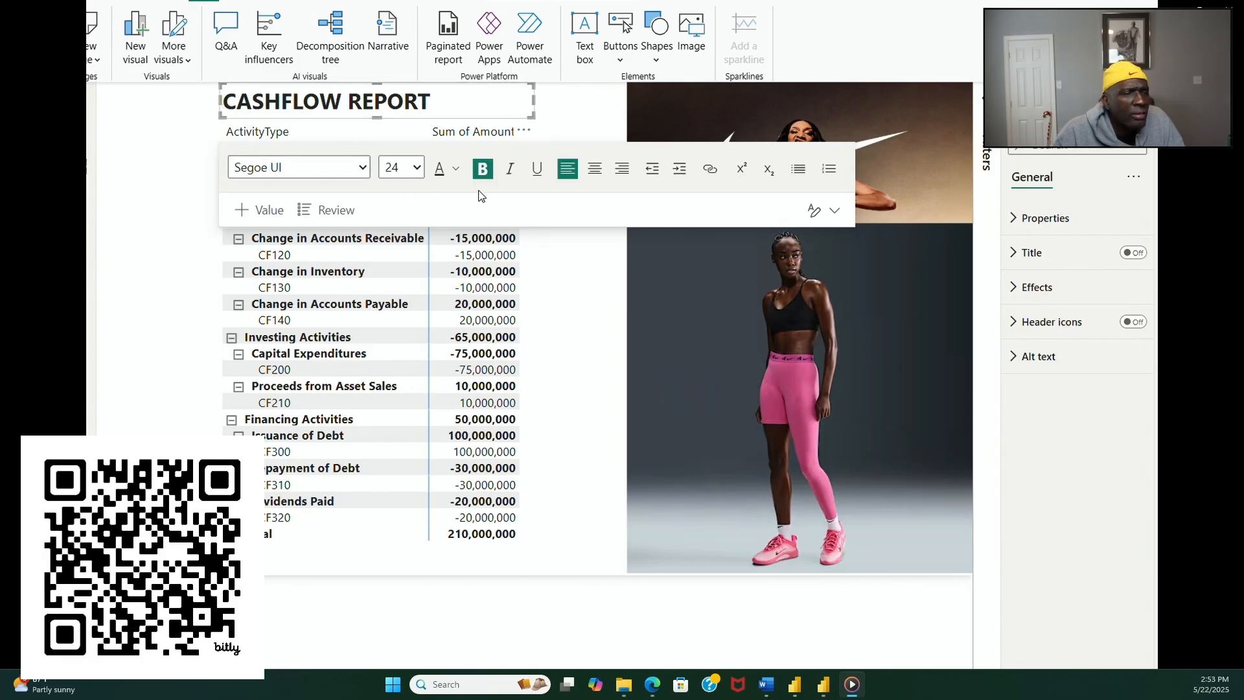
click(593, 170)
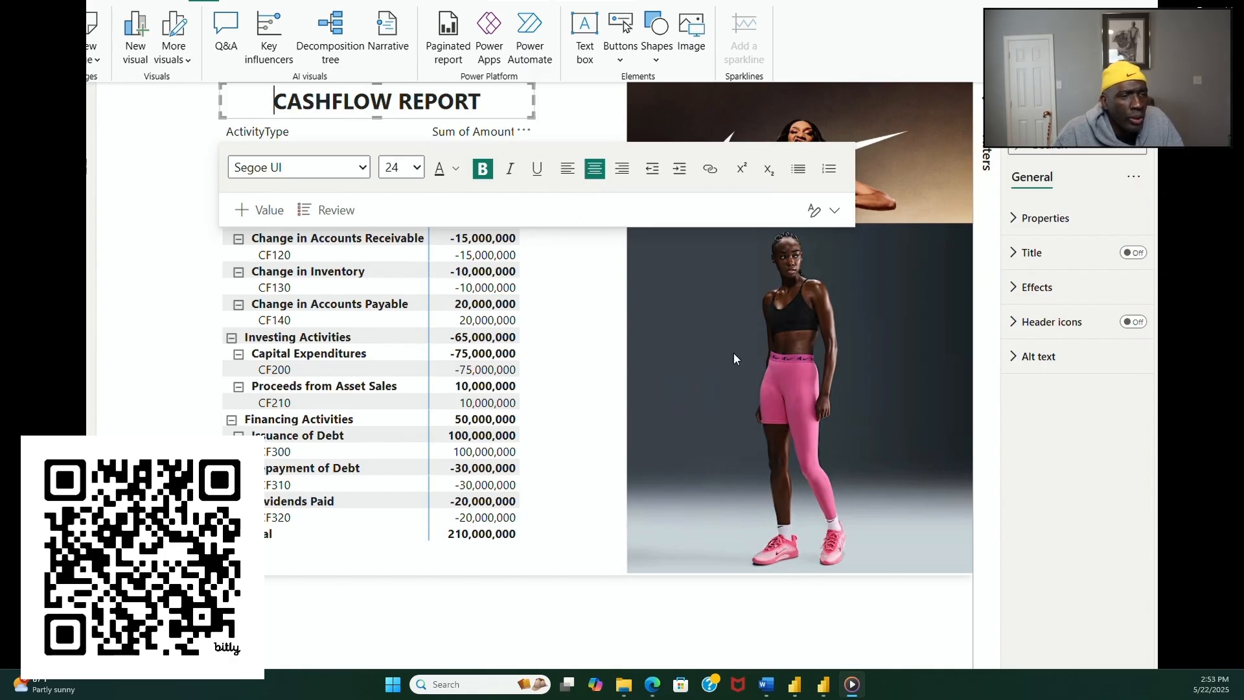
click(602, 391)
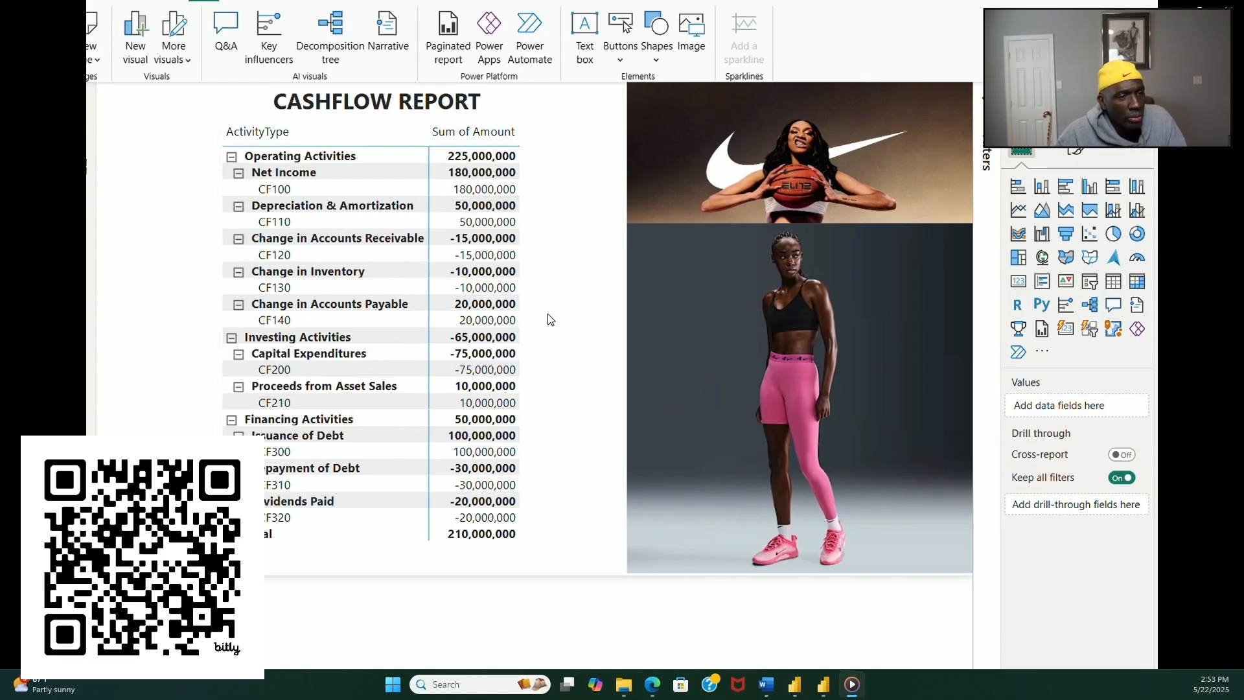
Step: Set the alternate background color of the cash flow matrix's values to white
click(534, 381)
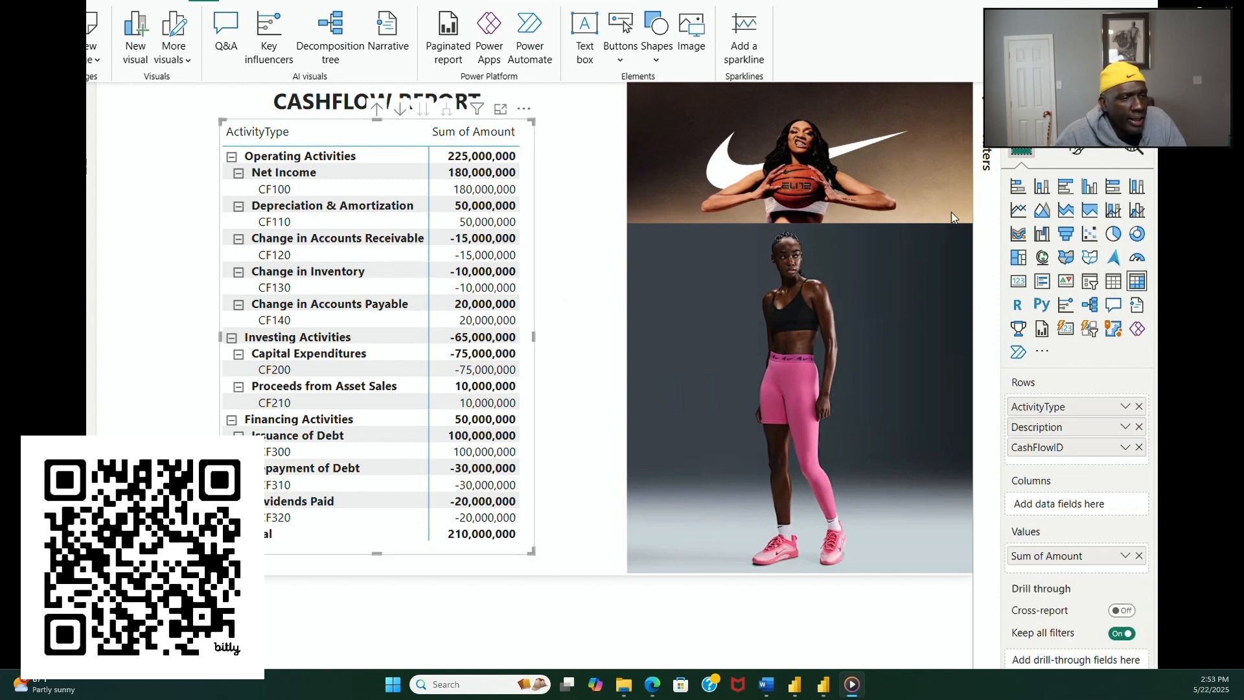
click(1077, 152)
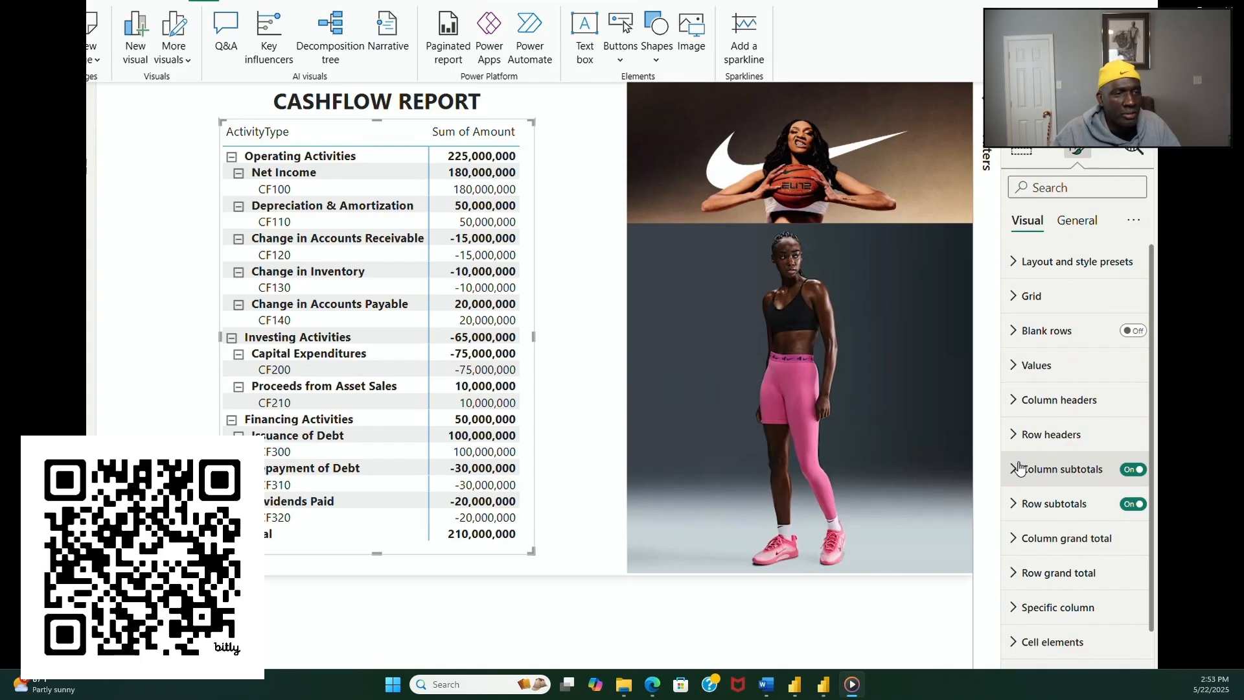
click(1012, 365)
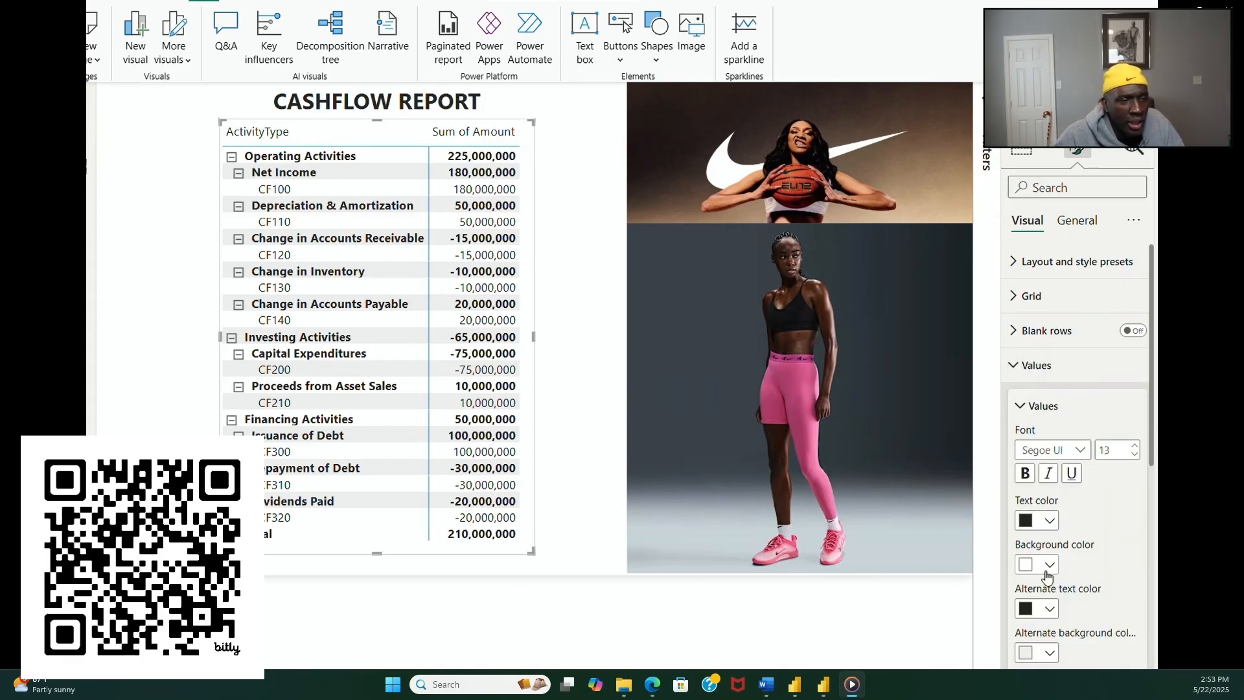
click(1050, 653)
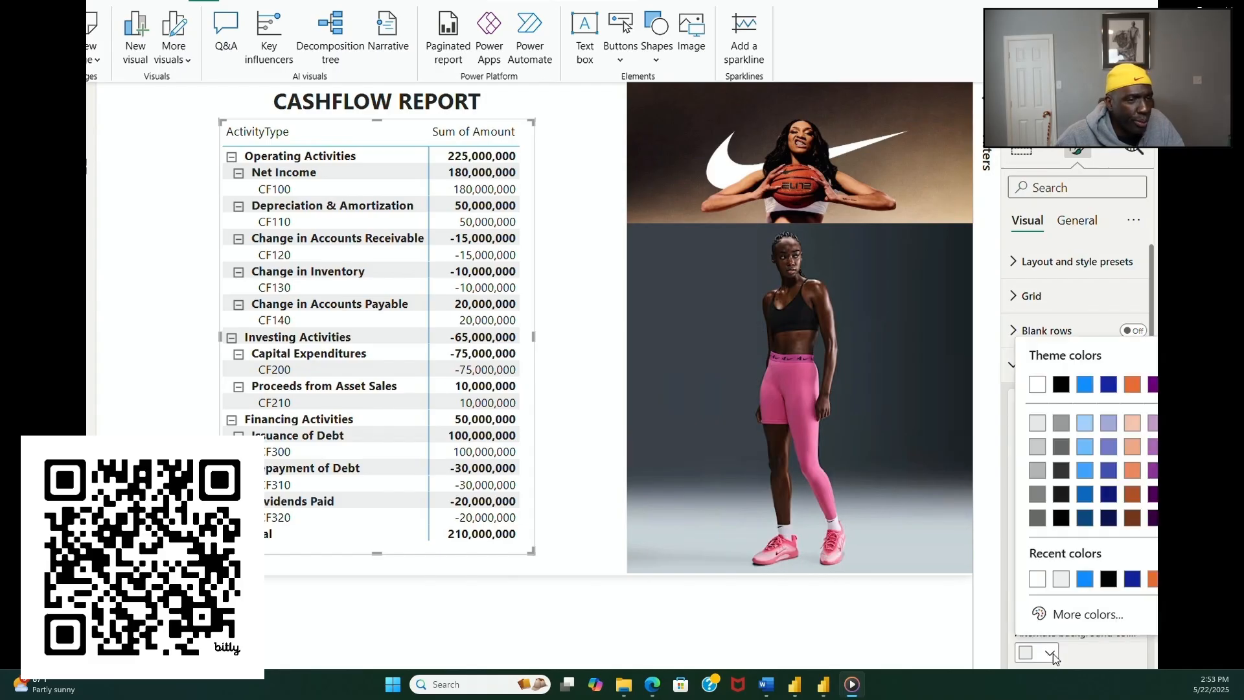
click(1036, 581)
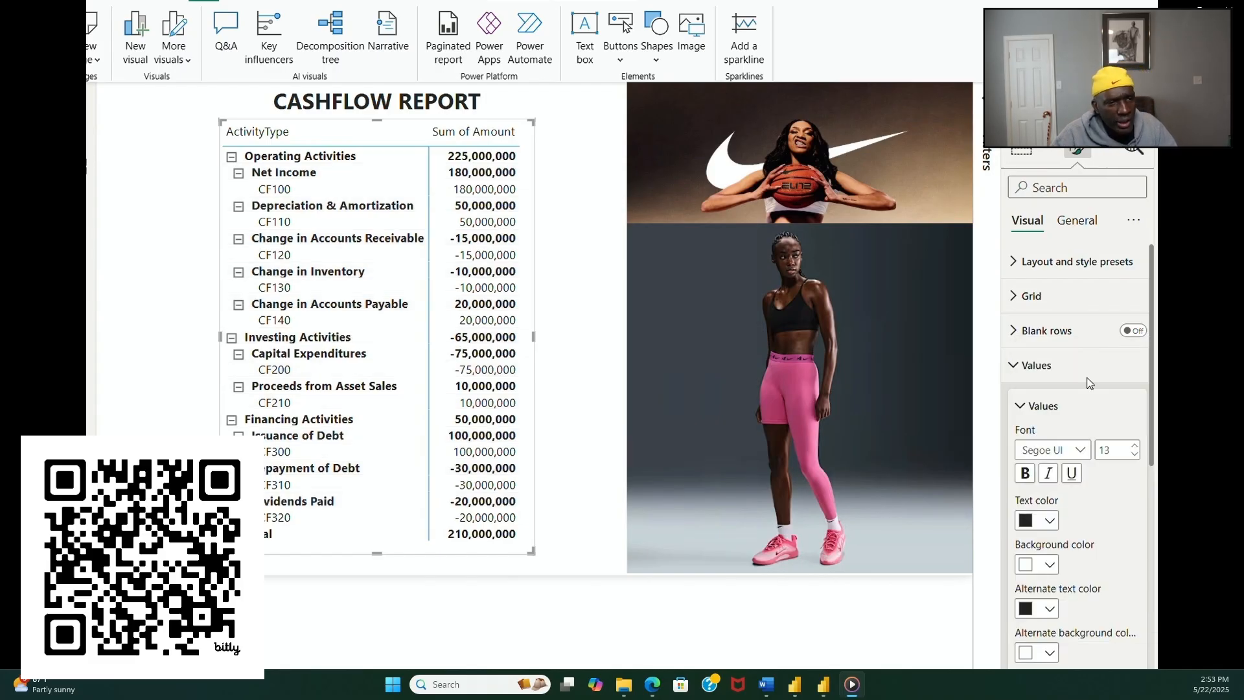
Step: Set the grid border color of the cash flow matrix to white for all sections
click(1135, 222)
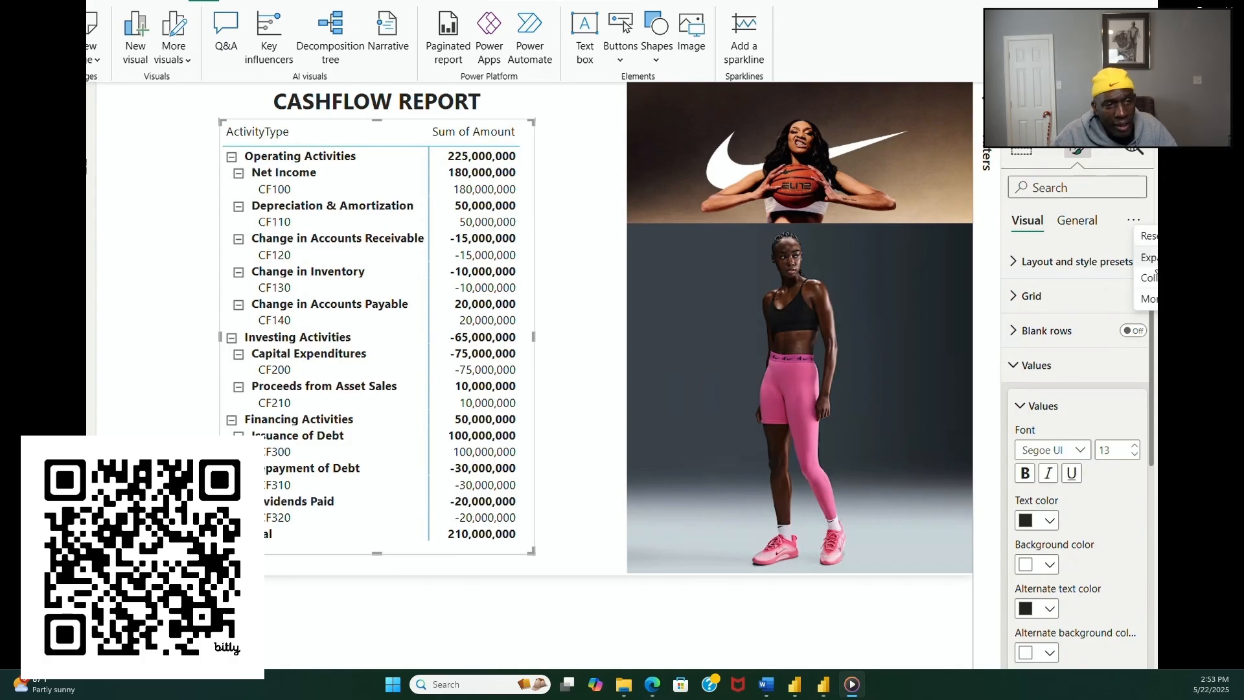
click(1147, 257)
scroll(1094, 431, down, 5)
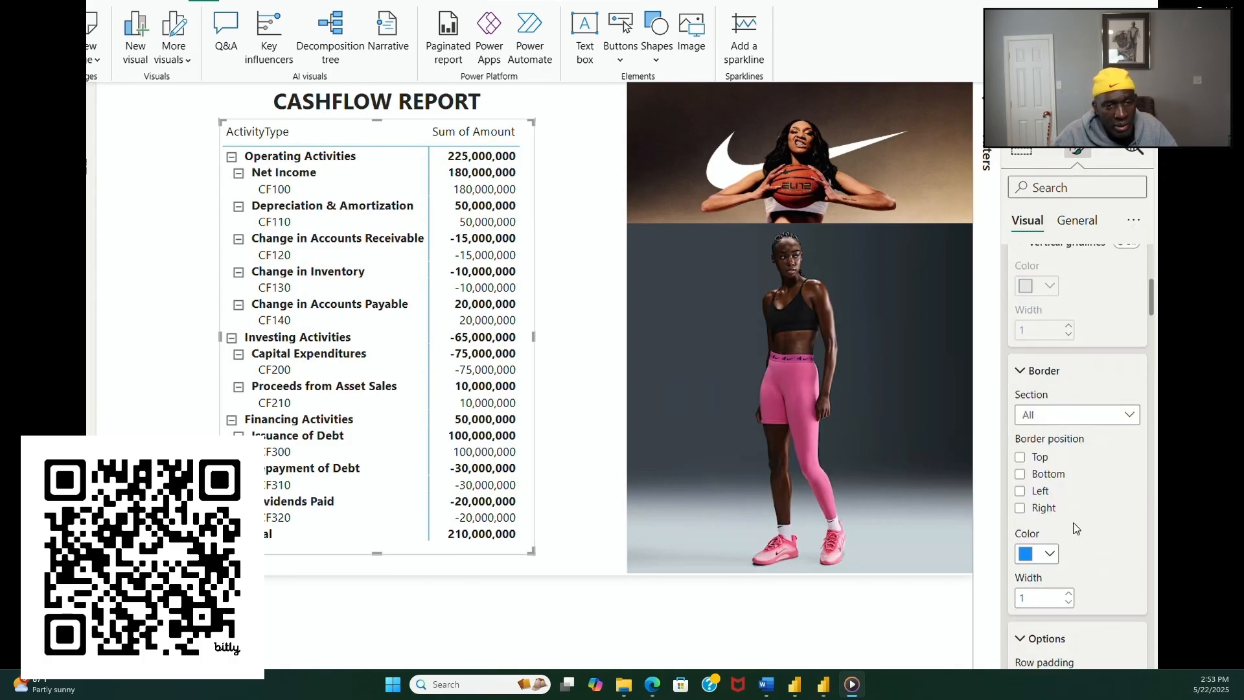
click(1049, 555)
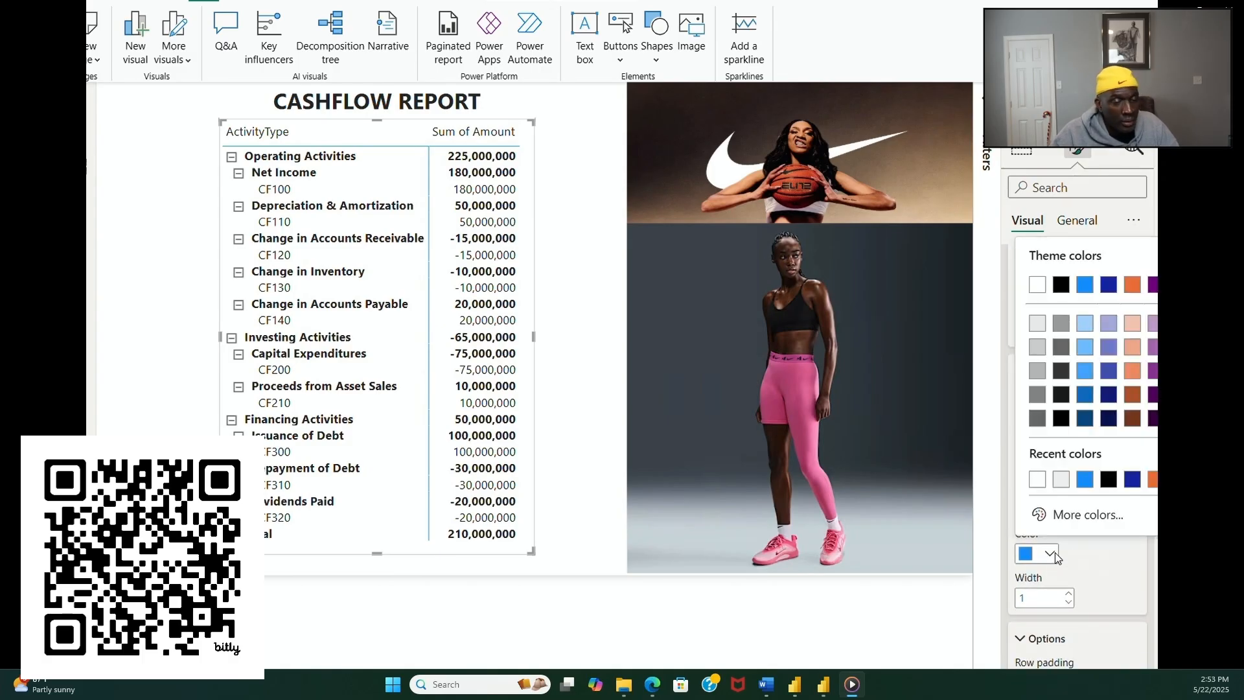
click(1038, 480)
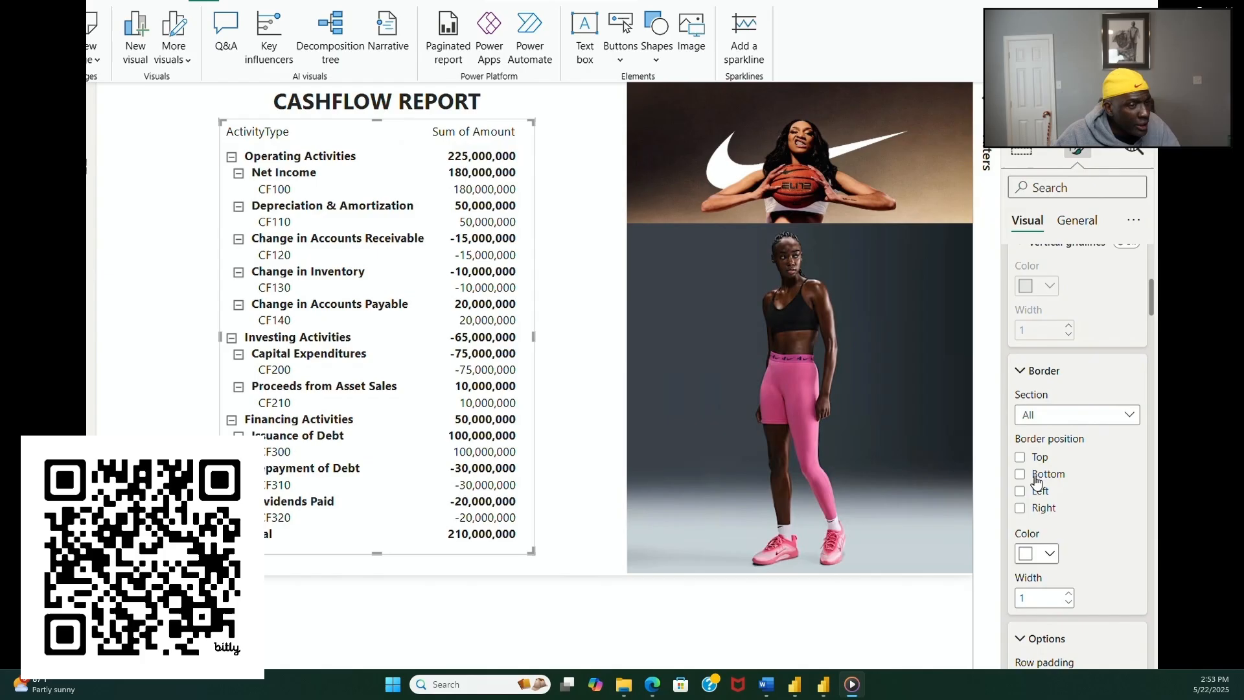
click(596, 460)
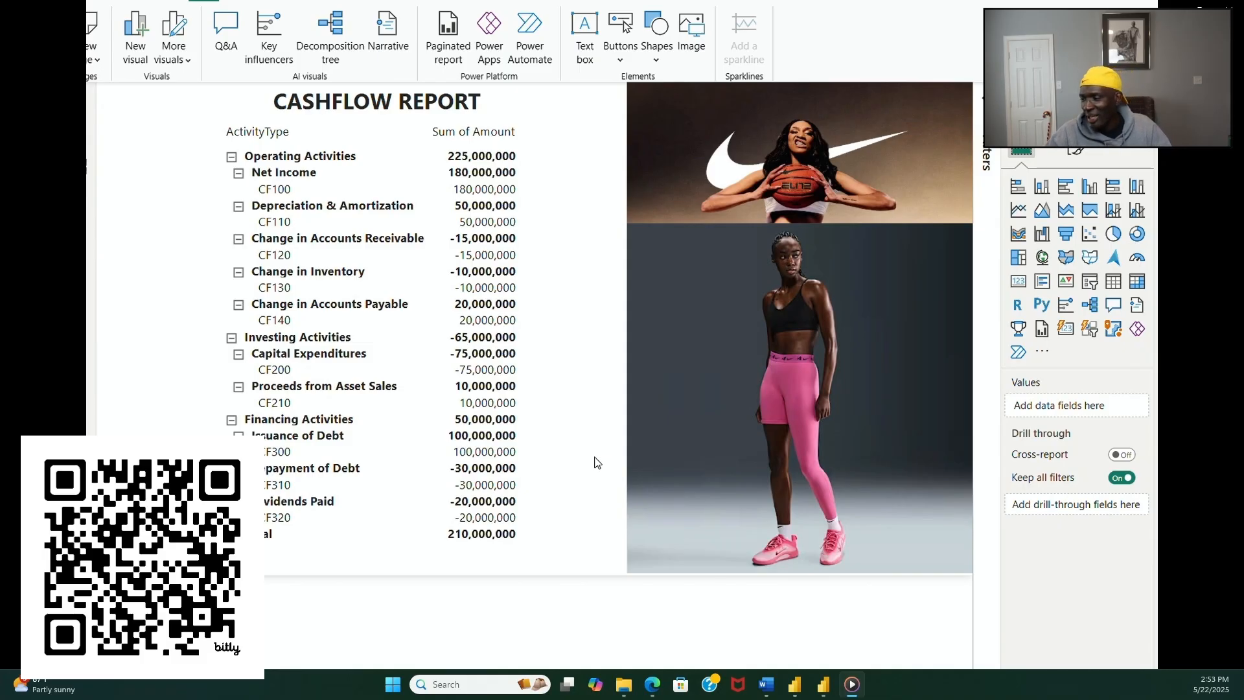
Step: Extend the lower edge of the cash flow matrix slightly to make it taller
click(531, 518)
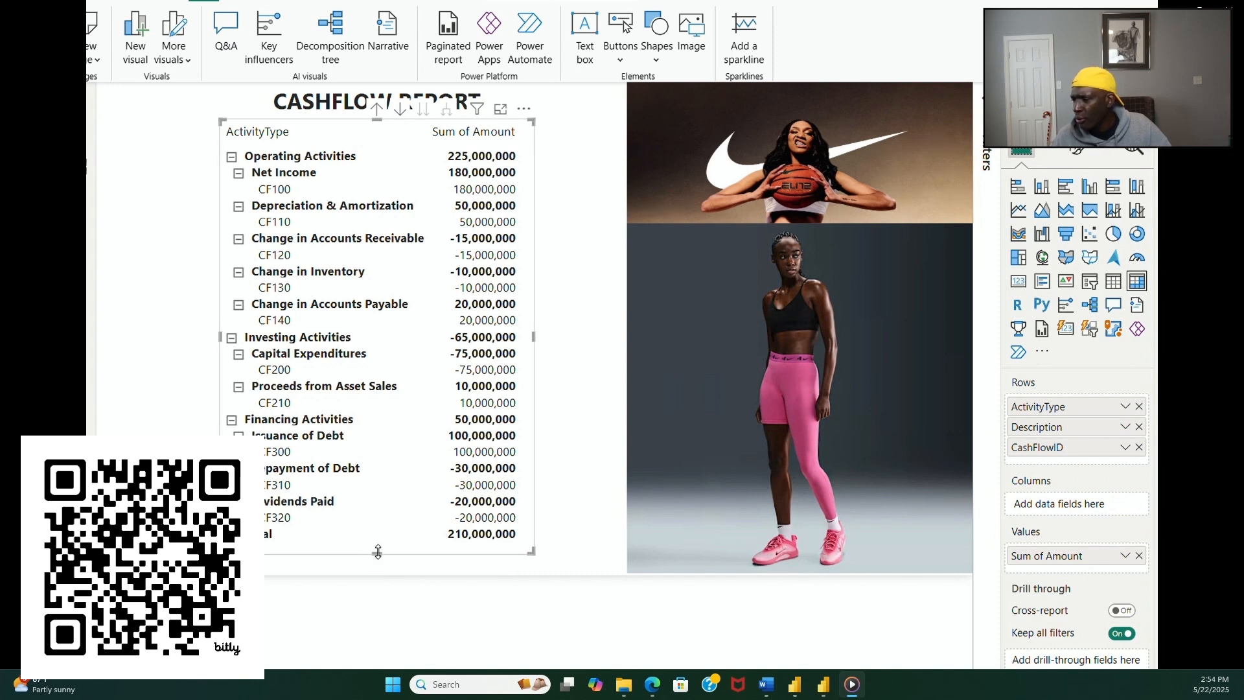
drag(377, 552, 377, 561)
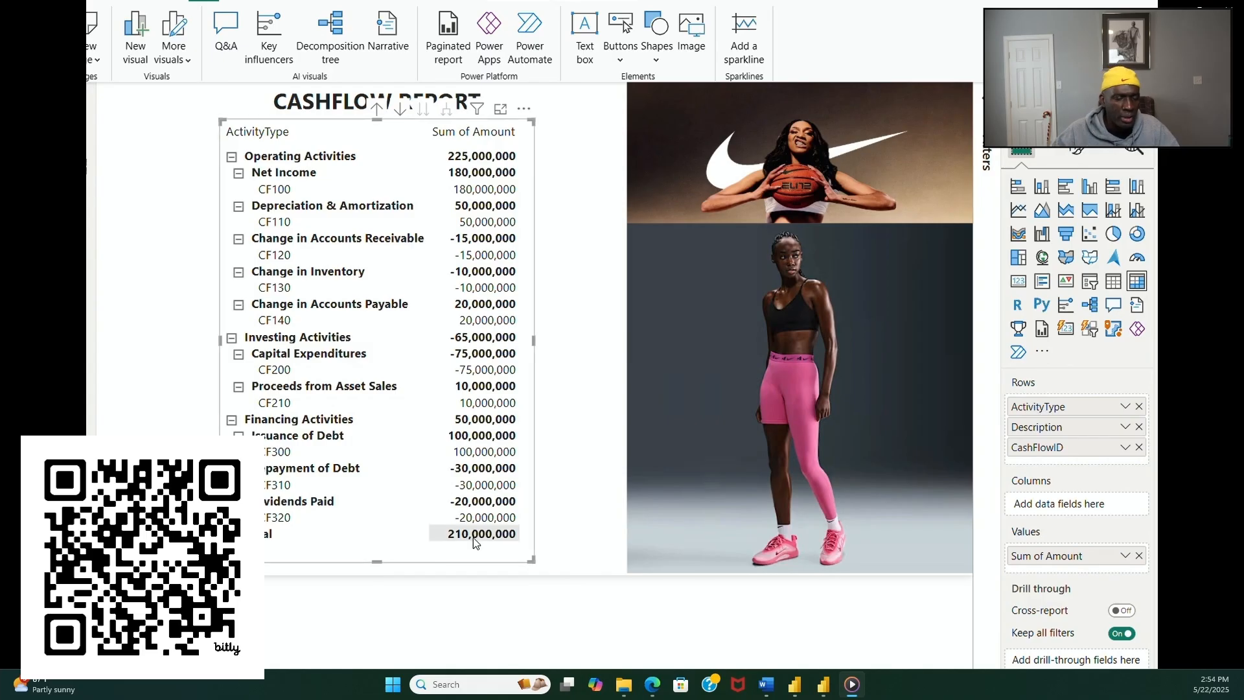
click(565, 510)
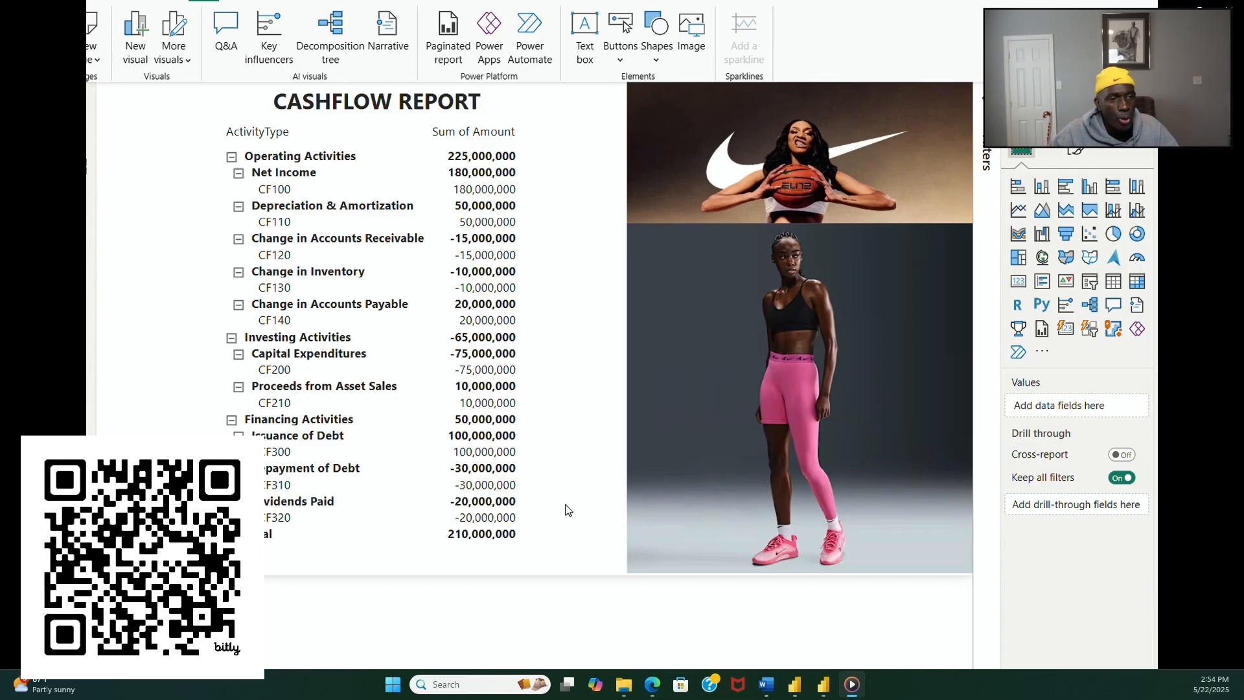
Step: On the balance sheet page, move the asset, liability and equity matrices down together to leave room for a title above them
click(272, 675)
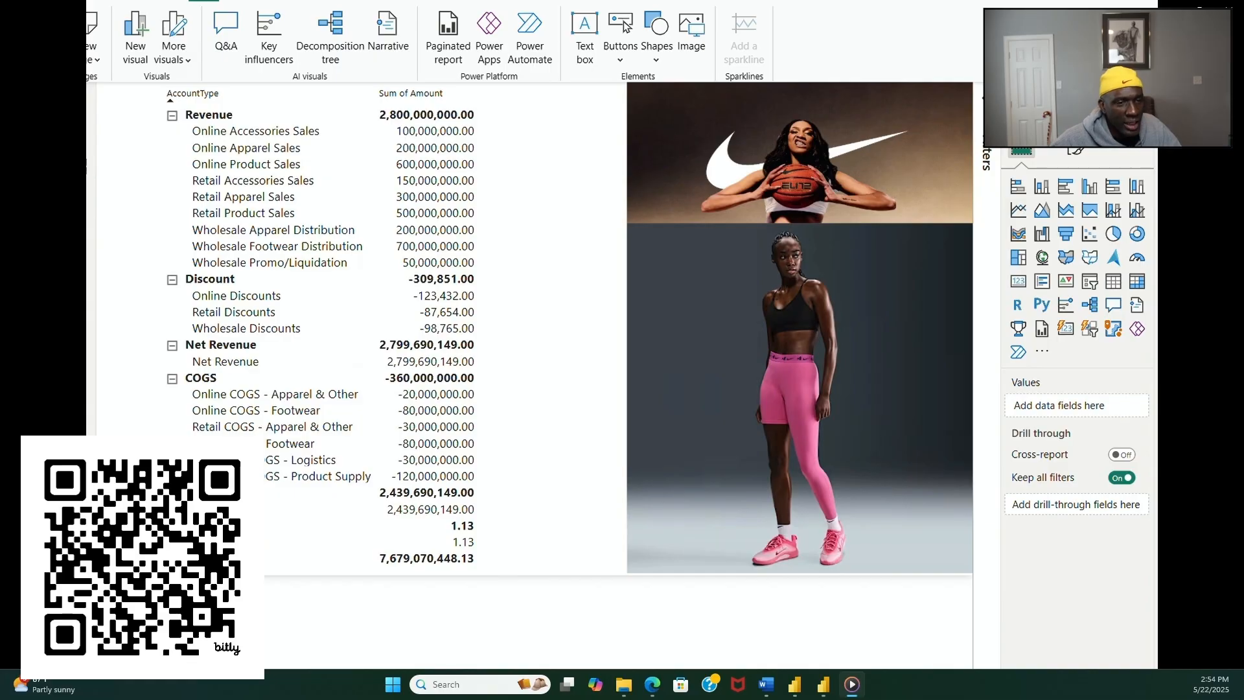
click(221, 676)
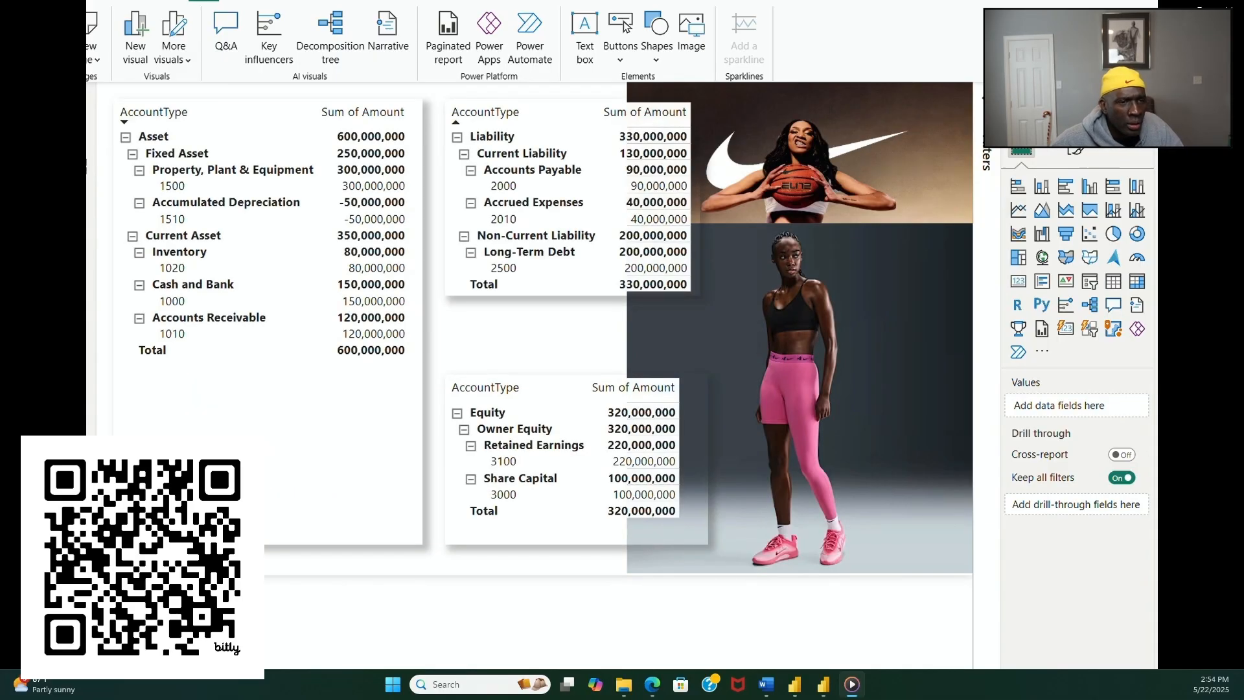
click(259, 675)
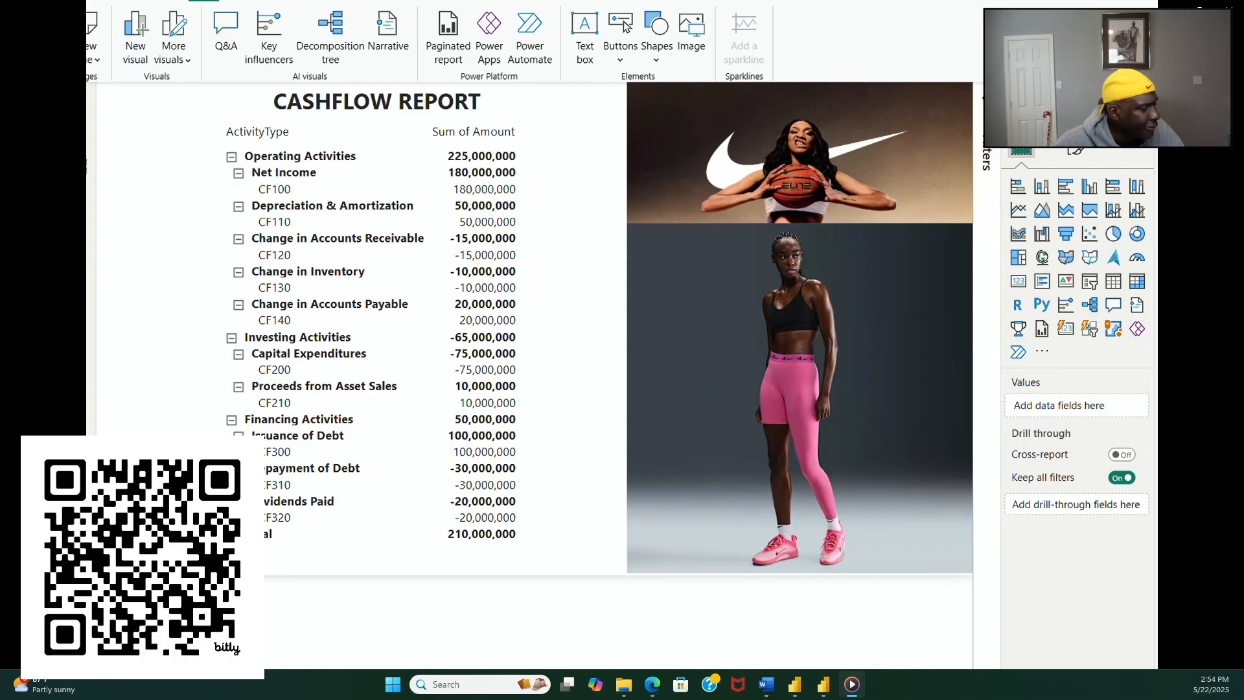
click(220, 675)
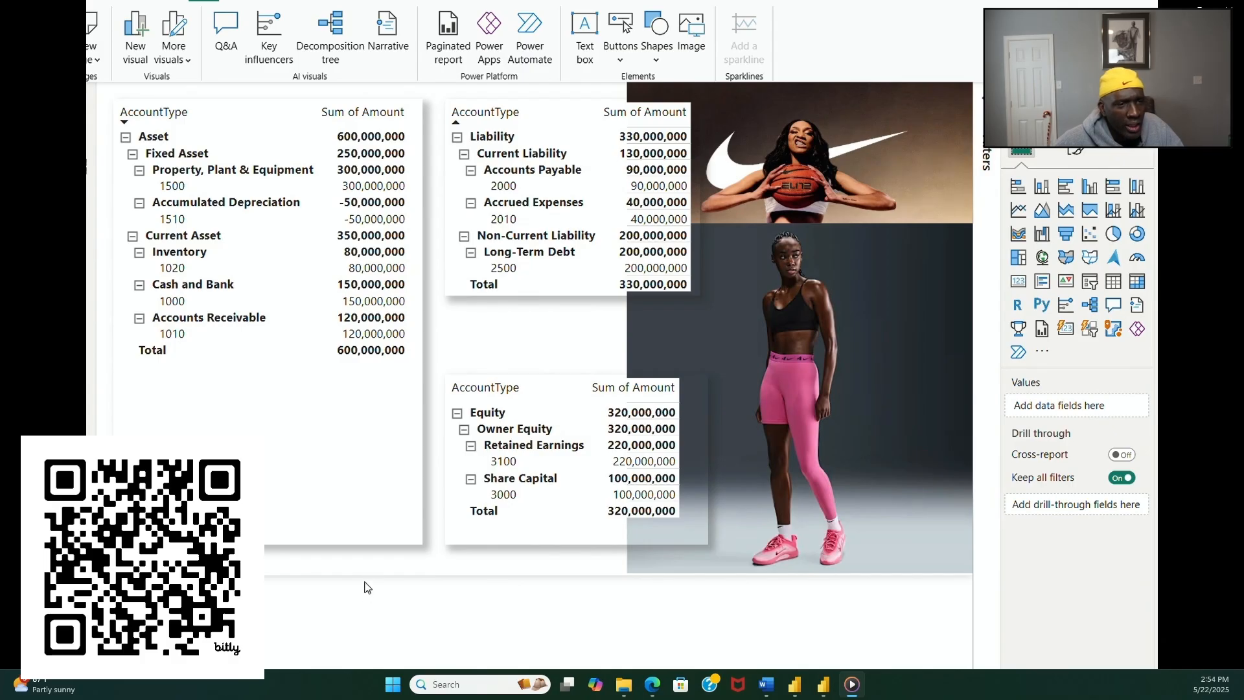
click(372, 541)
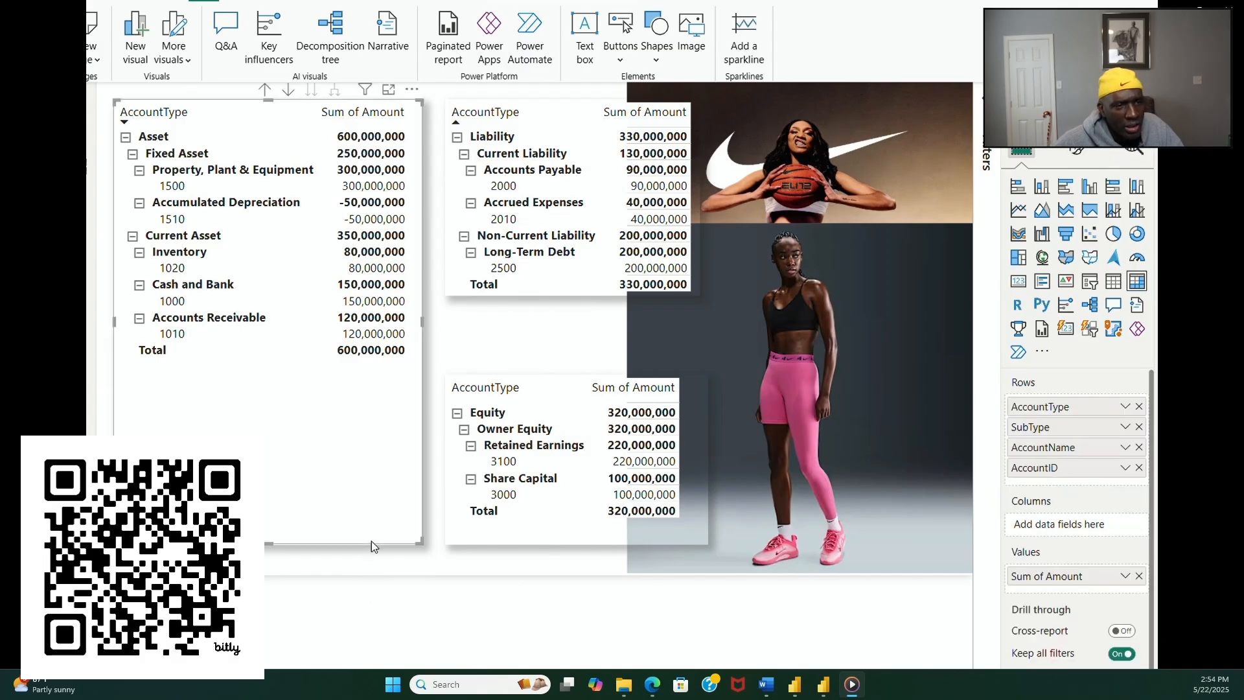
ctrl+click(468, 544)
ctrl+click(532, 295)
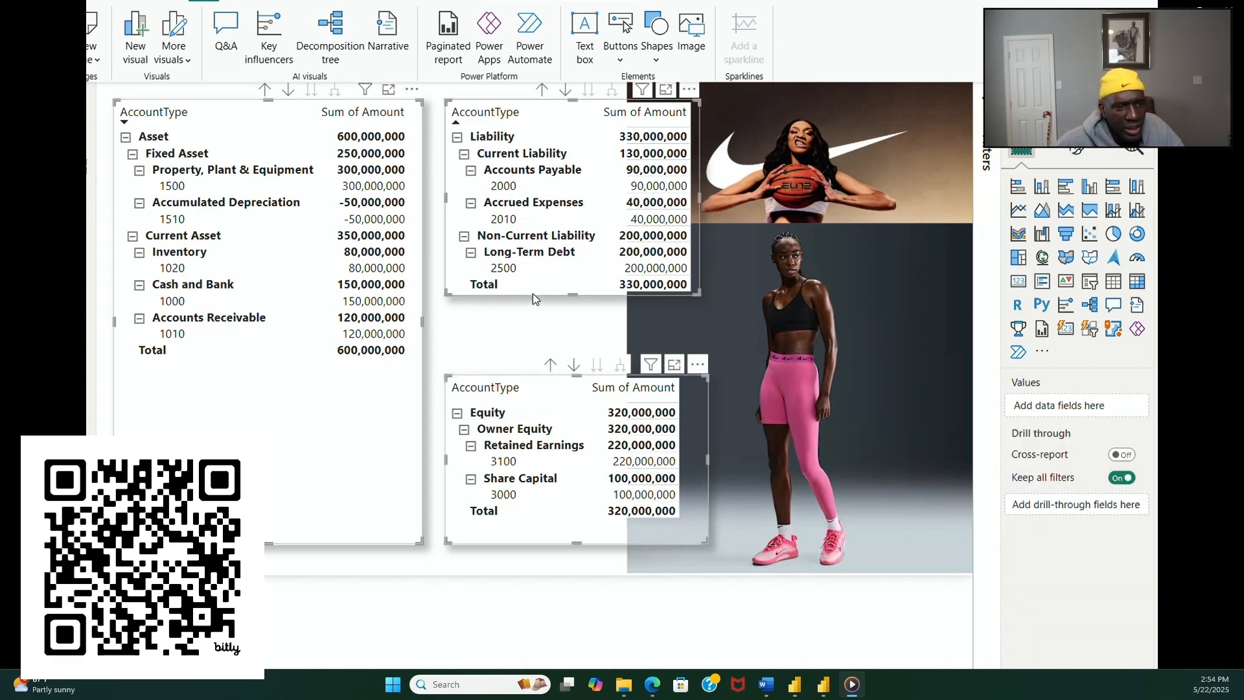
mouse_move(532, 293)
mouse_down()
mouse_move(535, 319)
mouse_move(530, 308)
mouse_up()
click(531, 308)
click(408, 110)
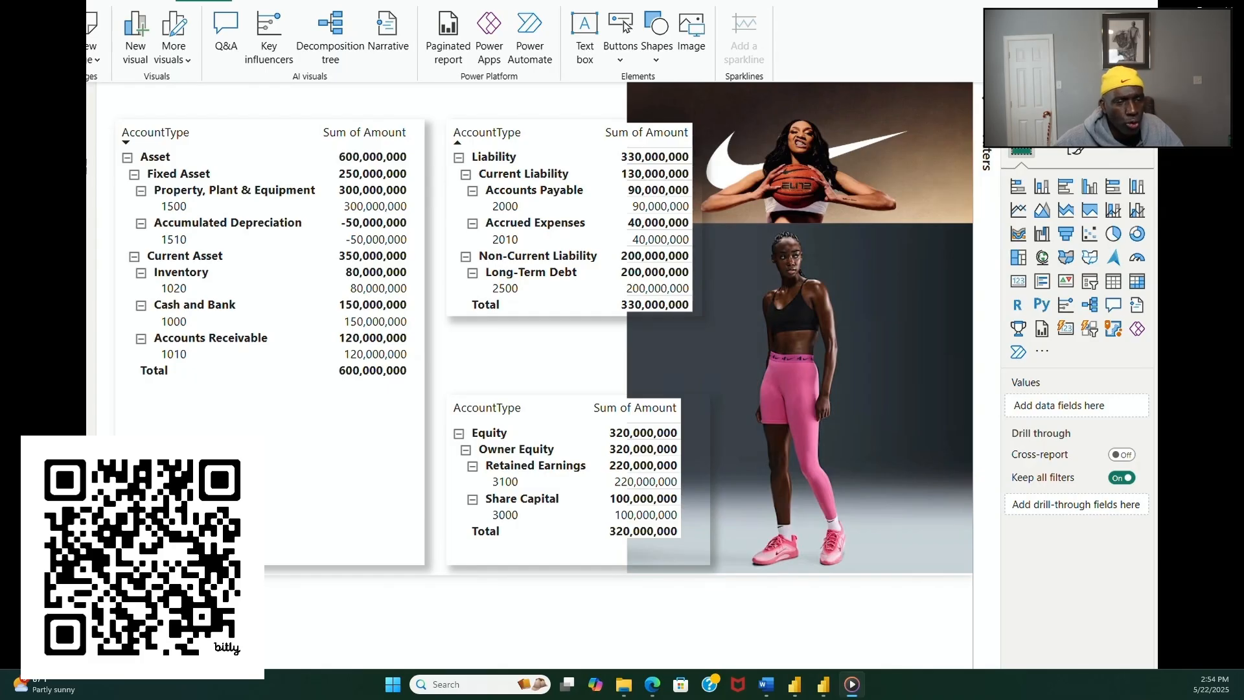
Step: Add a text box reading BALANCE SHEET to the balance sheet page
click(584, 63)
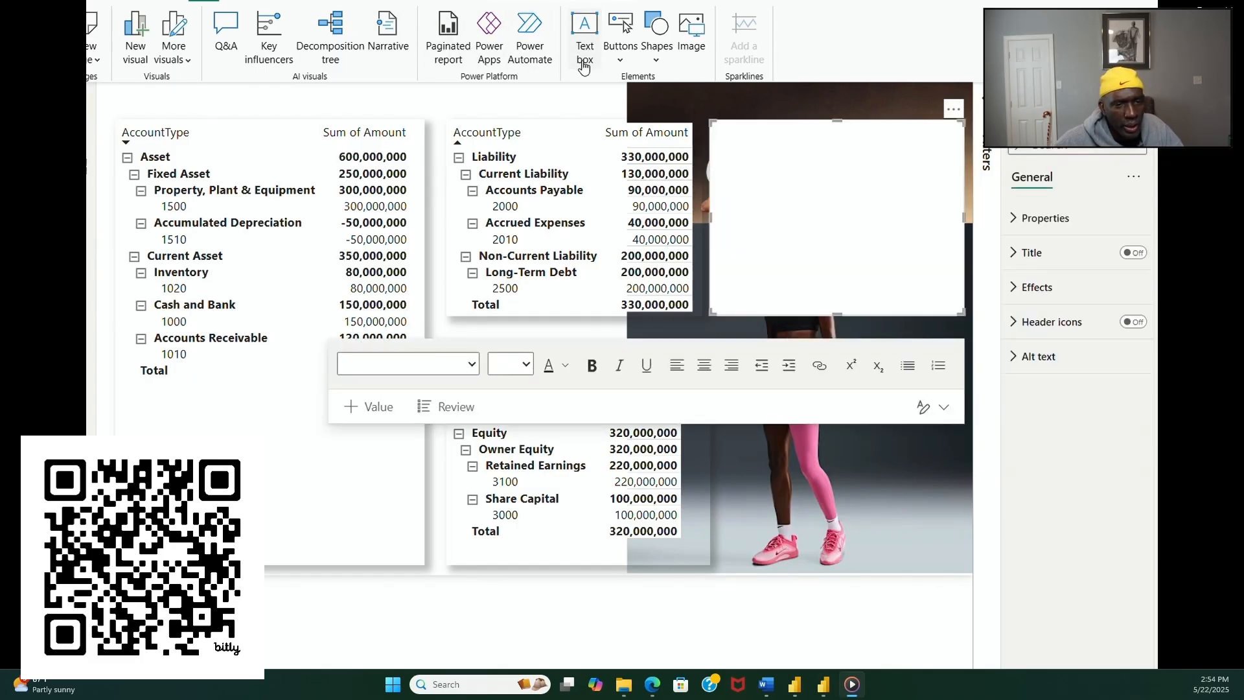
click(767, 176)
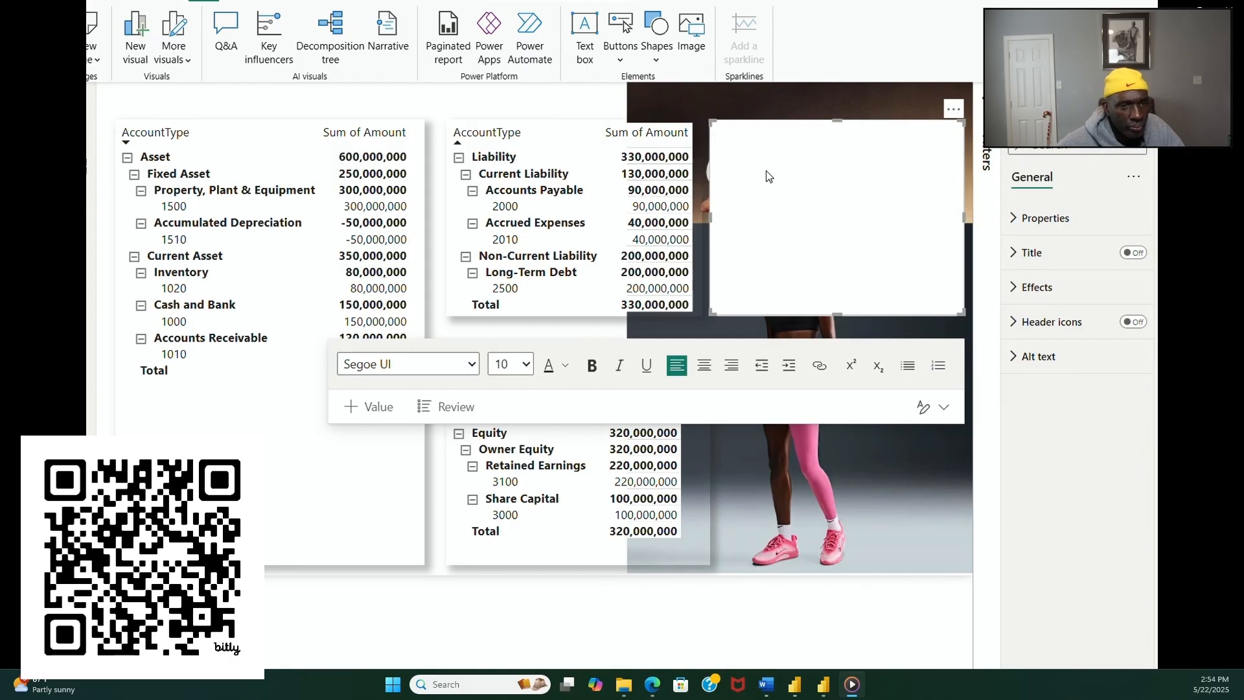
text(ba)
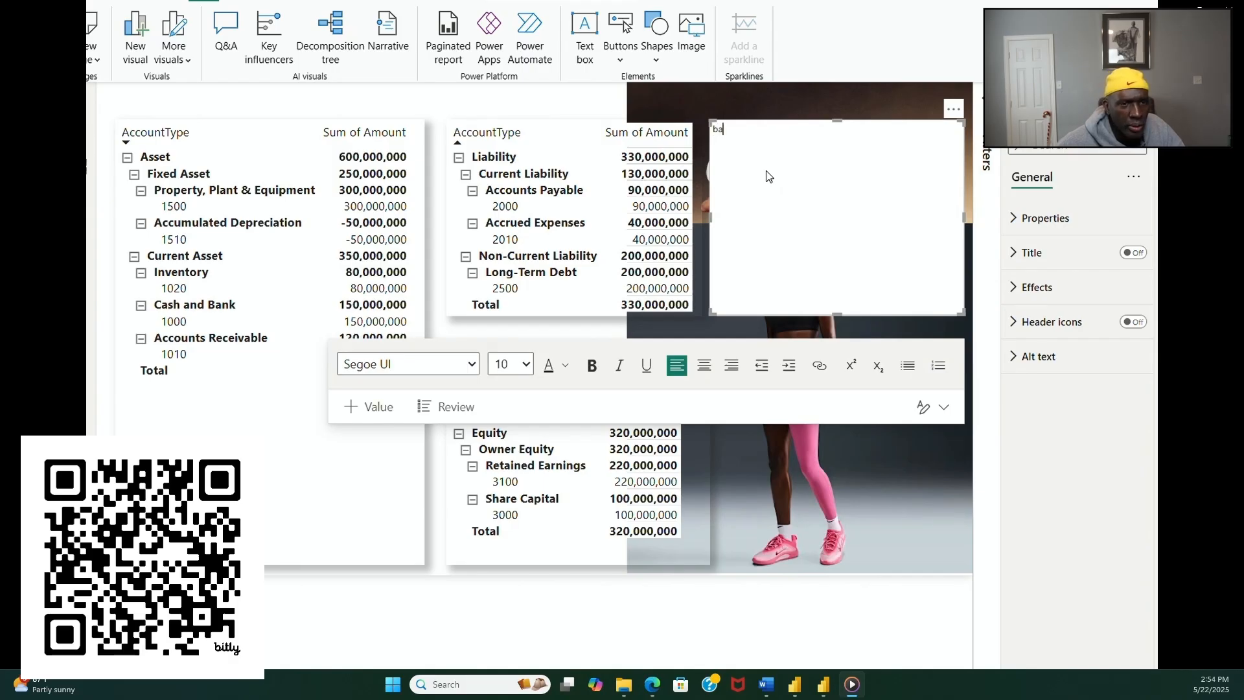
key(BackSpace)
key(BackSpace)
text(BALANC)
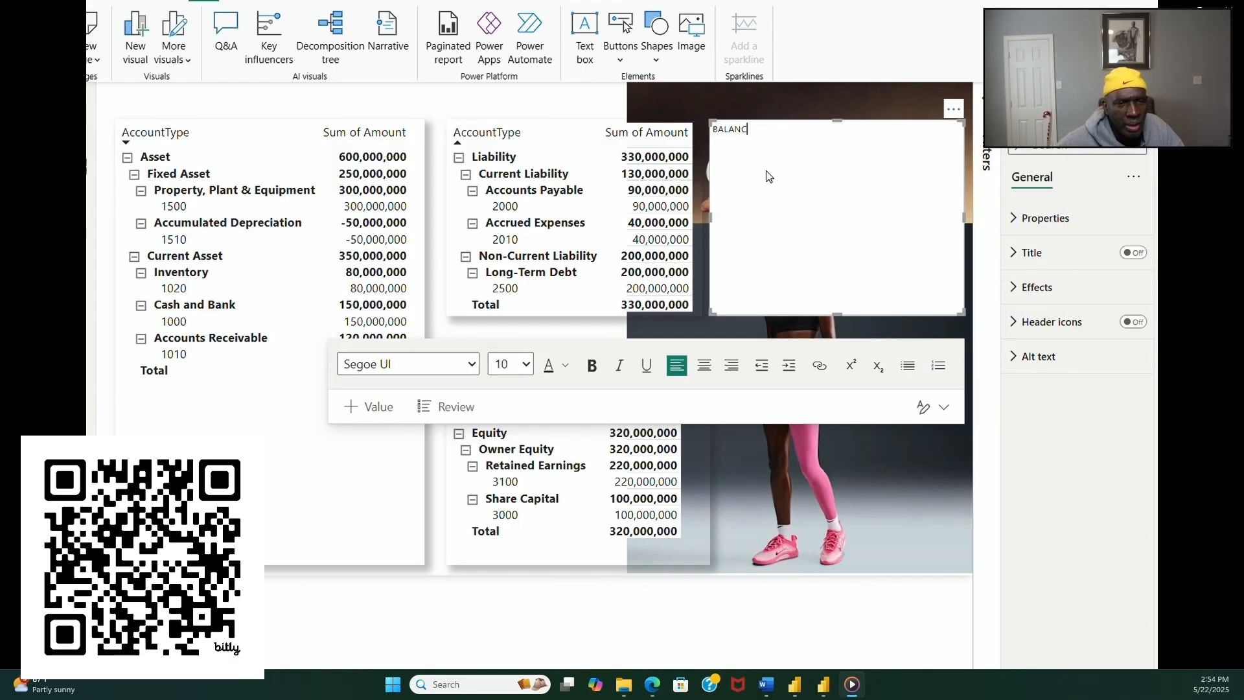
text(E SHEET)
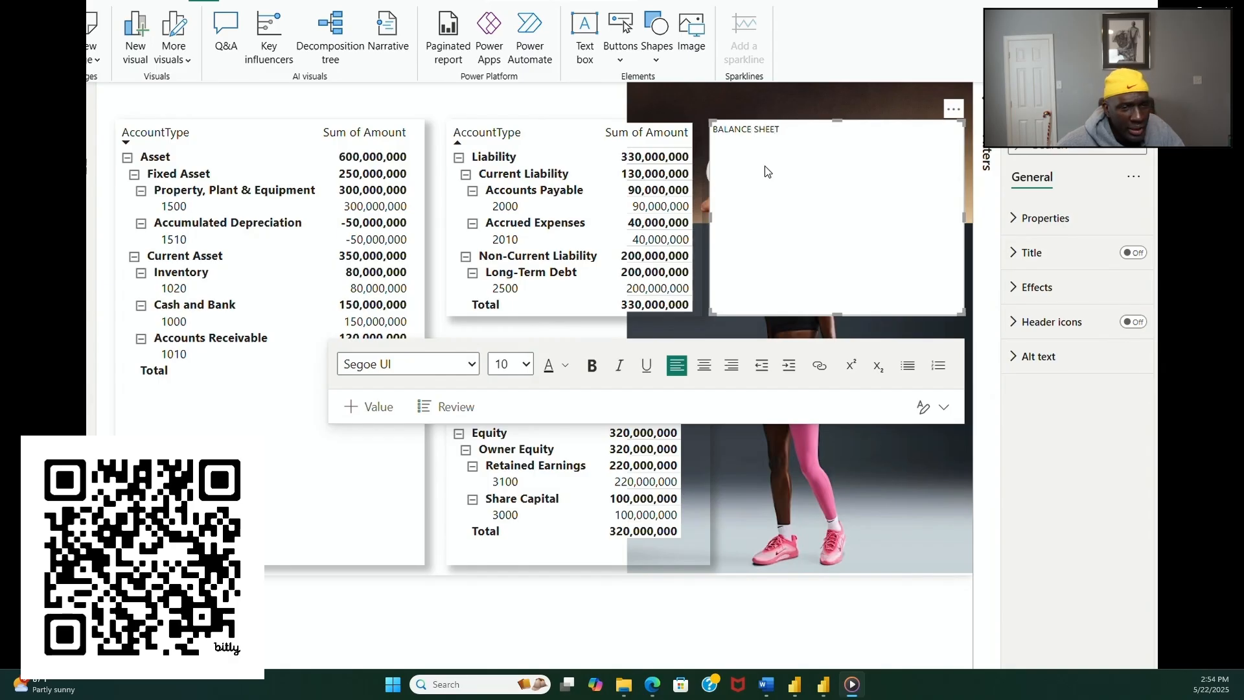
Step: Format the BALANCE SHEET text as bold at size 18 and reduce its text box to a single line's height
key(shift+Left)
key(shift+Left)
key(shift+Left)
key(shift+Left)
key(shift+Left)
key(shift+Left)
key(shift+Left)
key(shift+Left)
key(shift+Left)
key(shift+Left)
key(shift+Left)
key(shift+Left)
key(shift+Left)
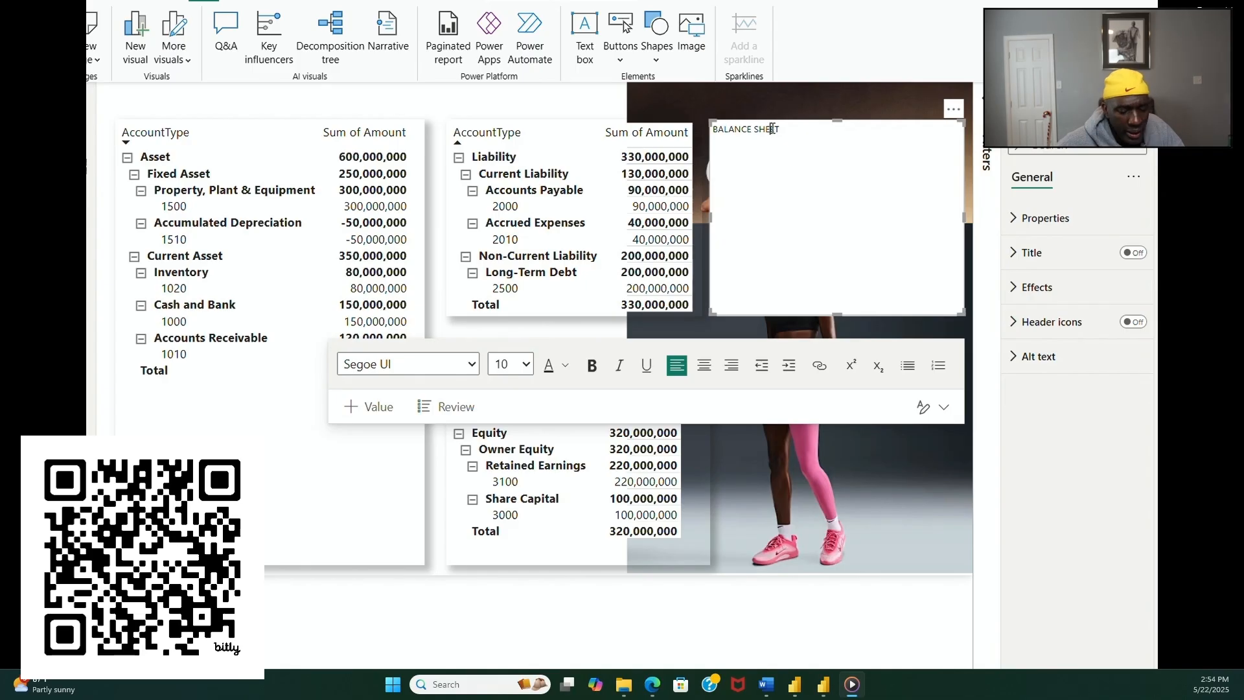
click(525, 365)
click(499, 131)
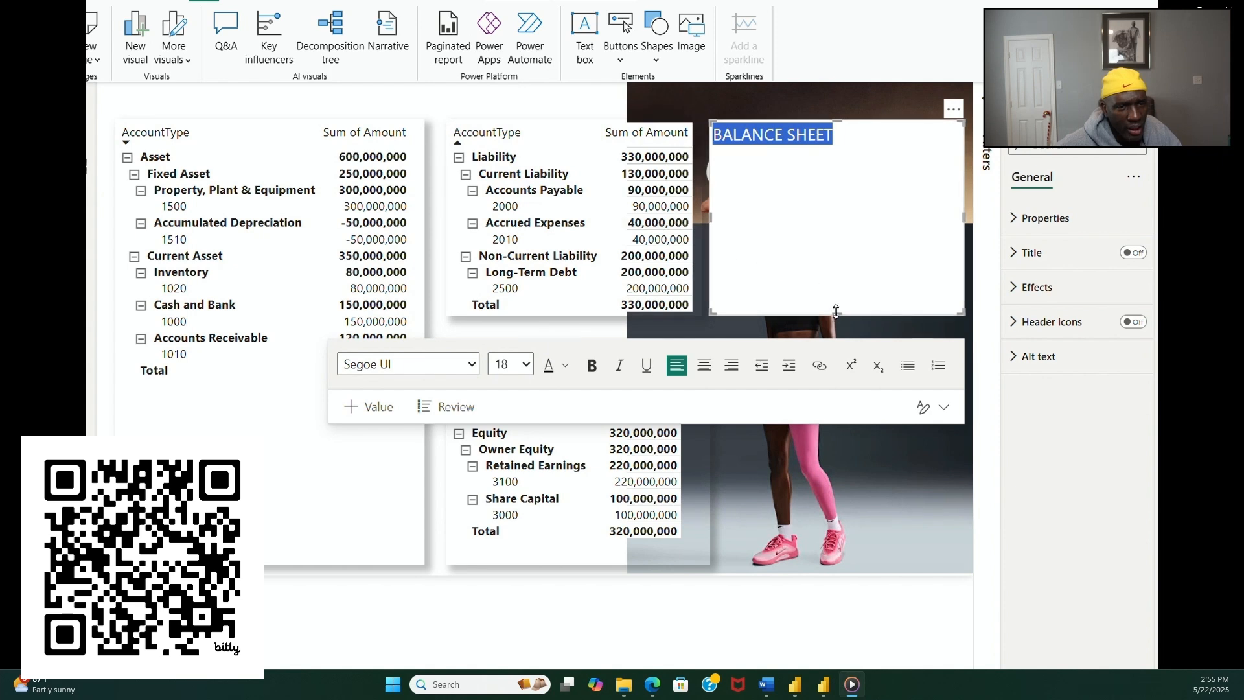
drag(836, 312, 808, 159)
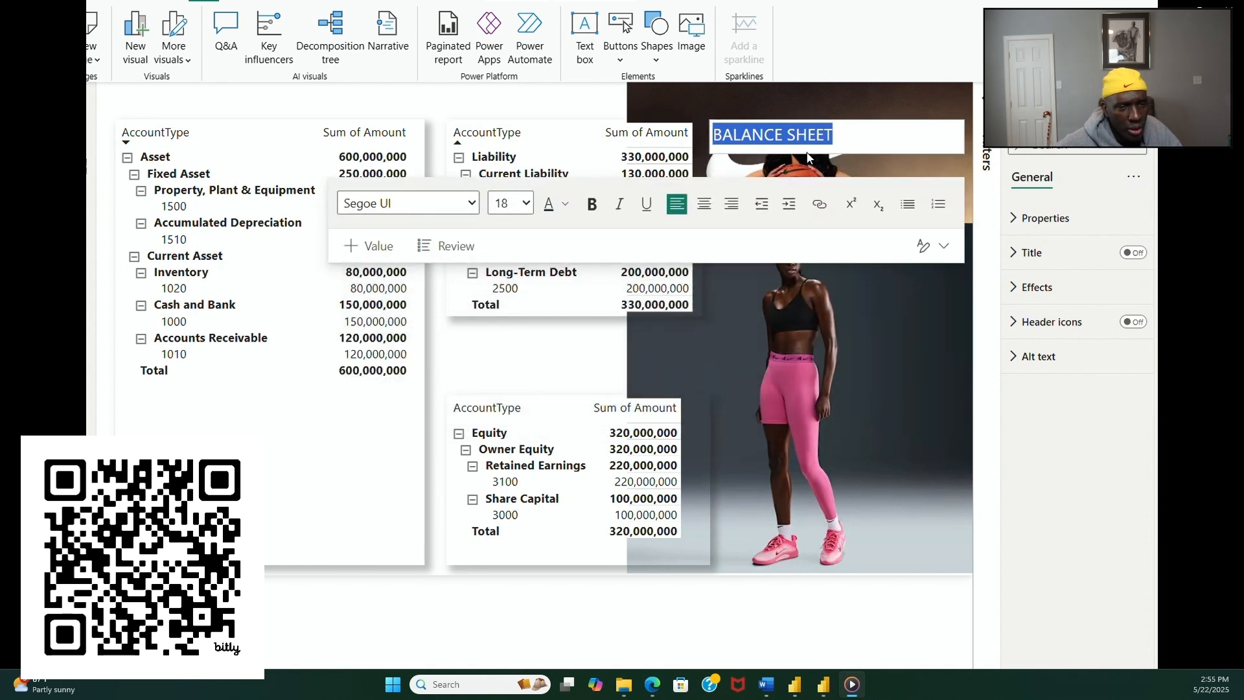
click(591, 213)
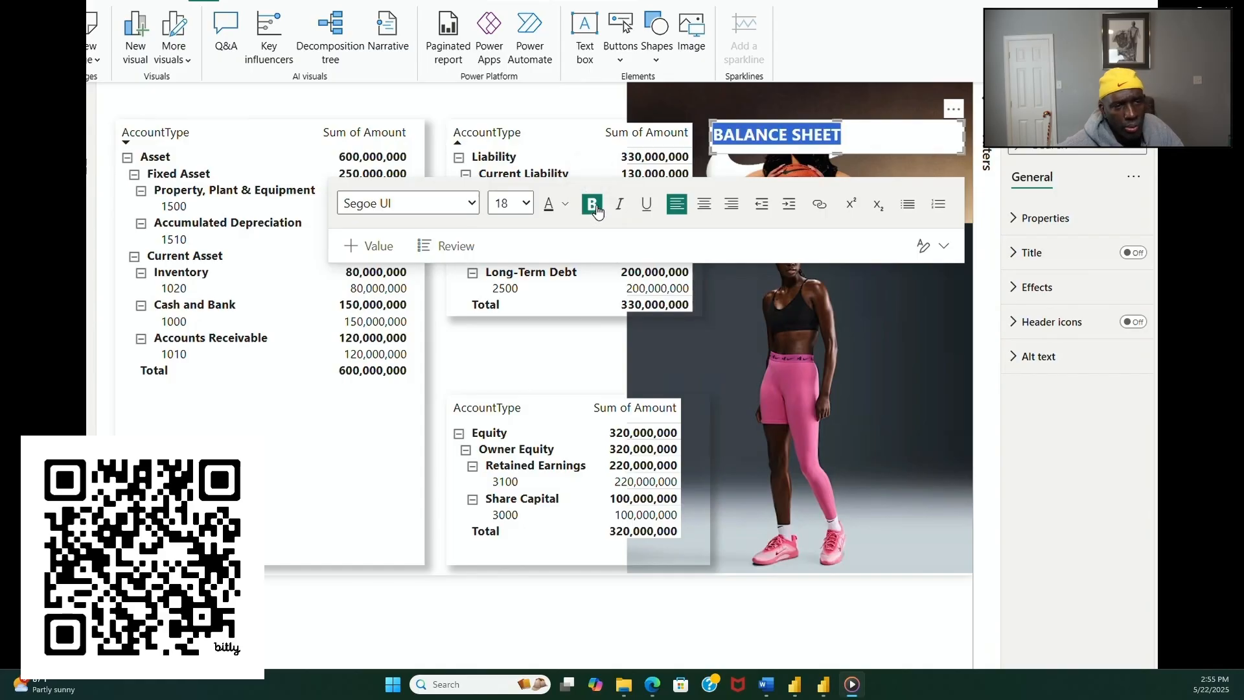
drag(838, 153, 837, 147)
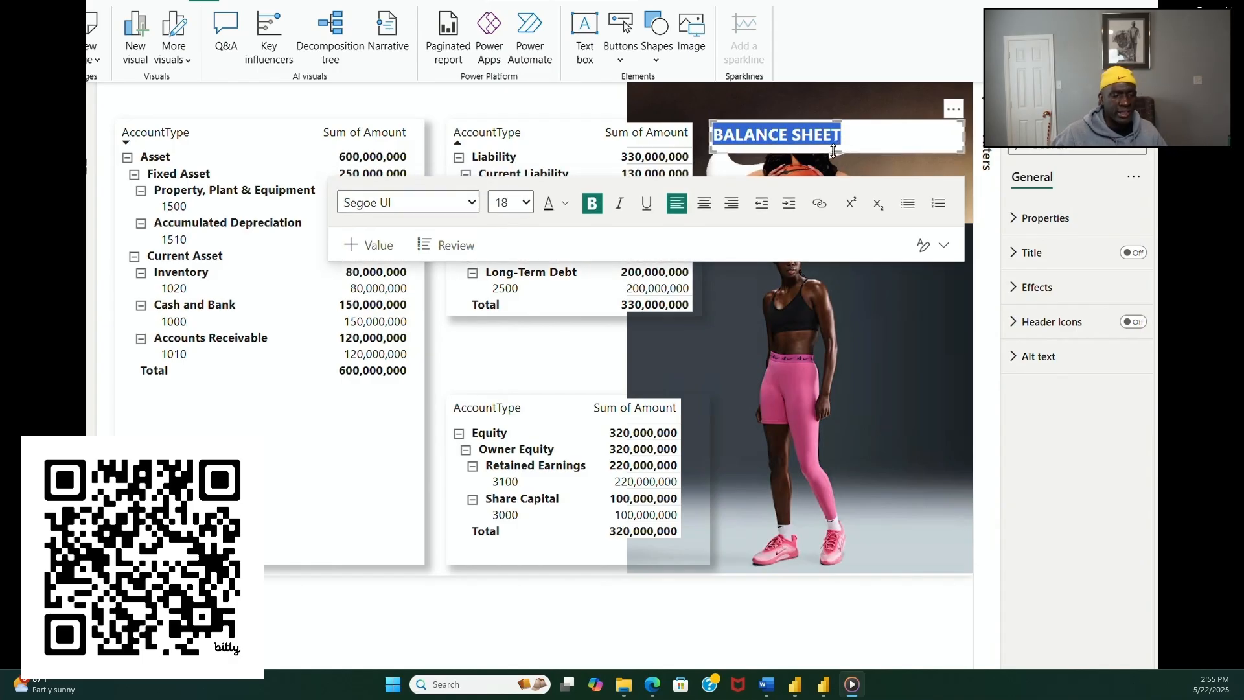
Step: Move the BALANCE SHEET text box above the matrices and widen it to span from the asset matrix to the liability matrix
drag(840, 148, 228, 119)
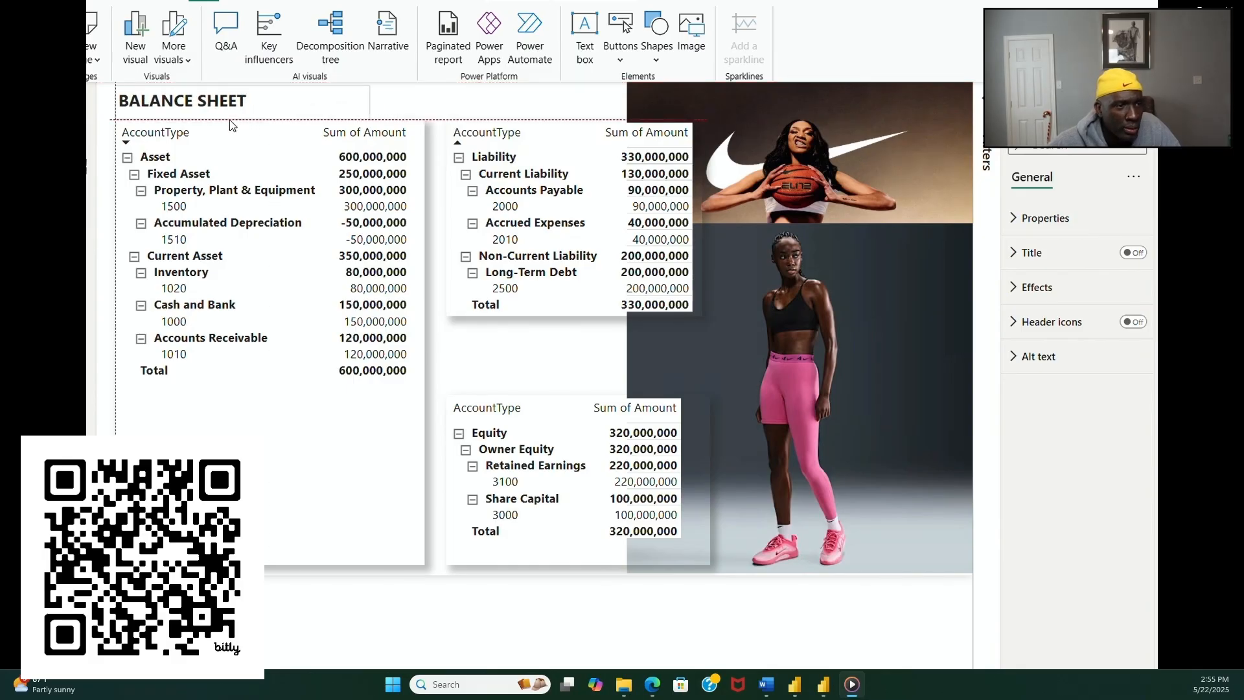
click(229, 120)
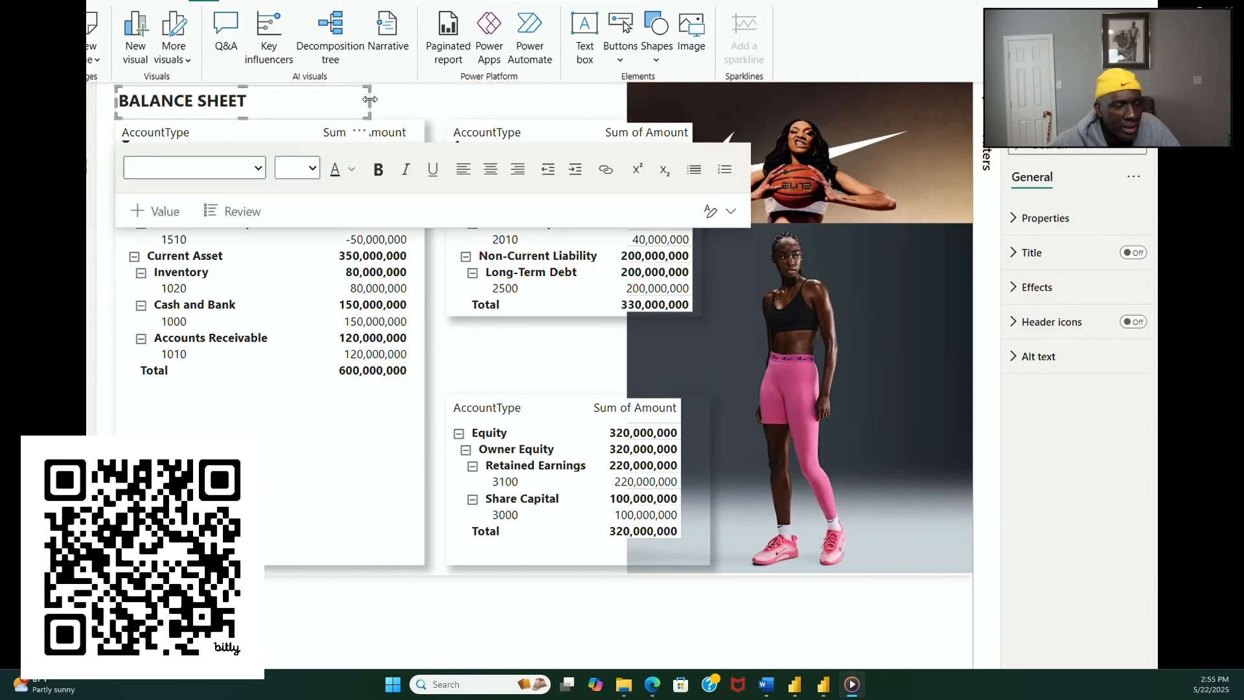
drag(370, 99, 691, 122)
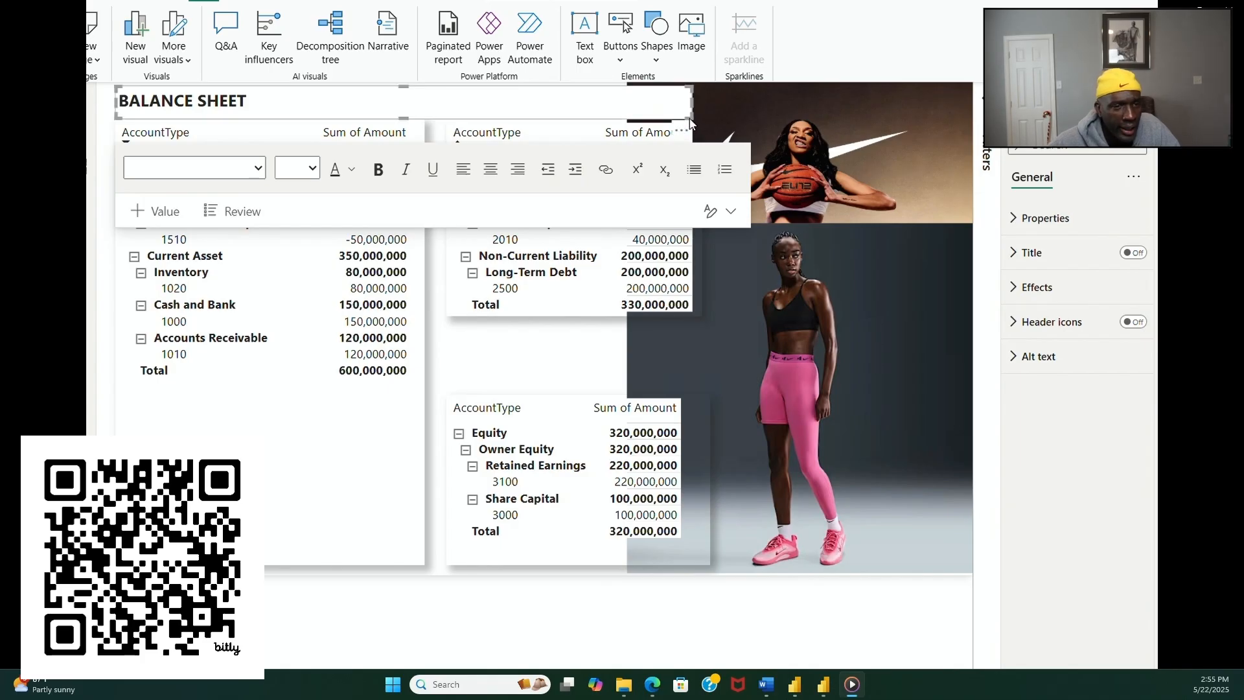
Step: Center the BALANCE SHEET title in its text box and narrow the box to end where the background photo begins
click(132, 100)
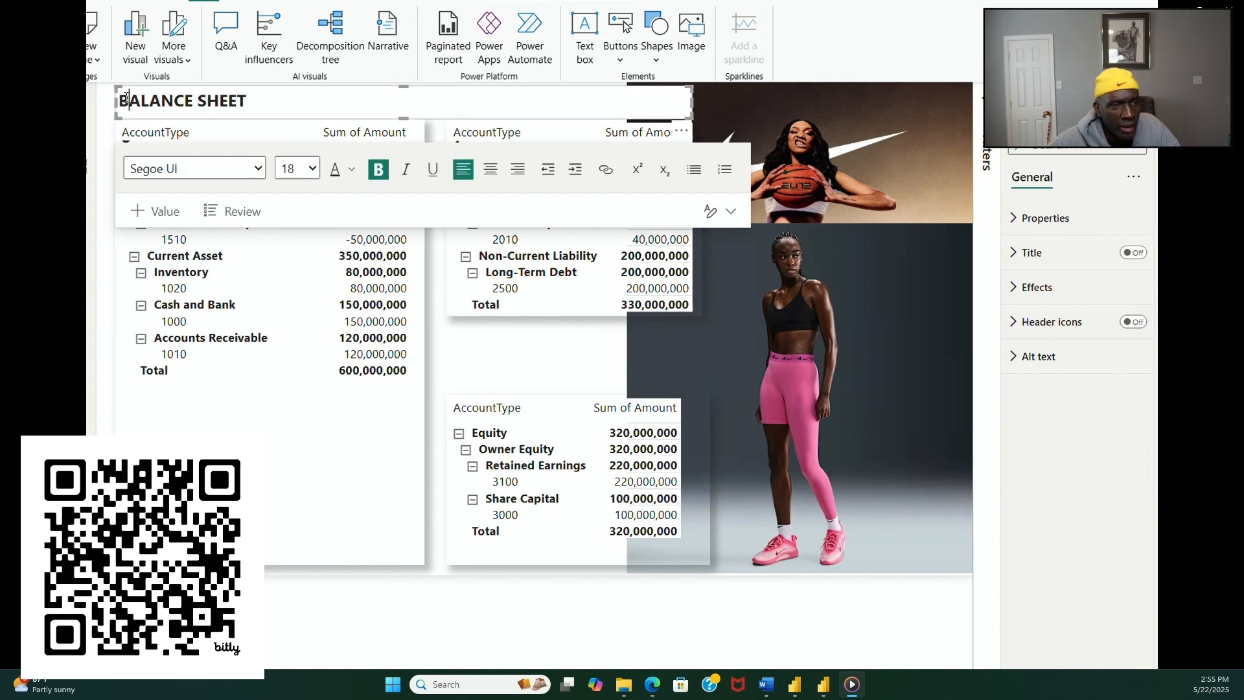
click(124, 97)
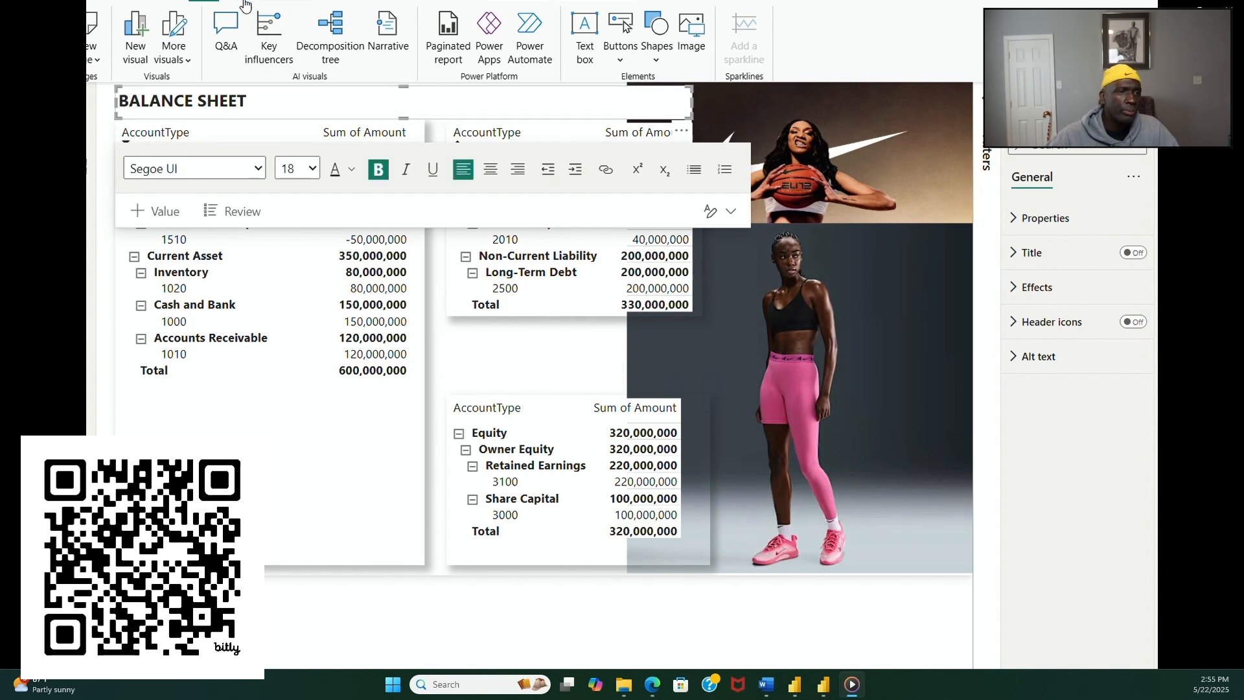
click(522, 2)
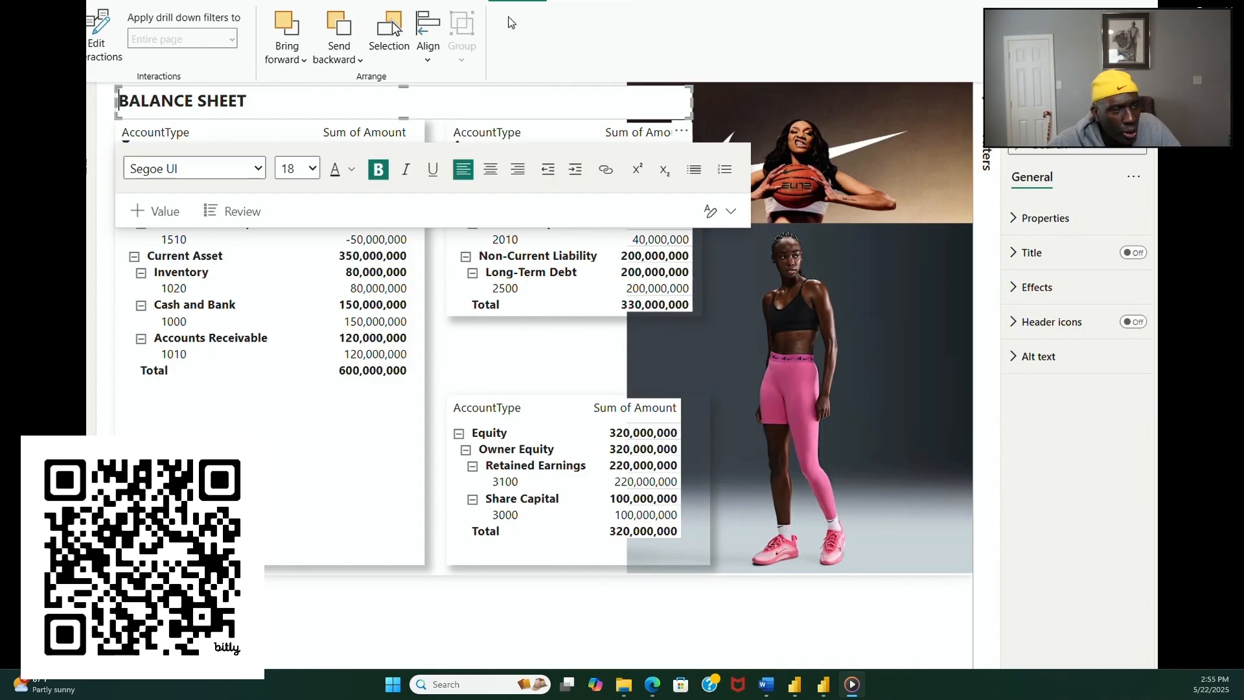
click(490, 169)
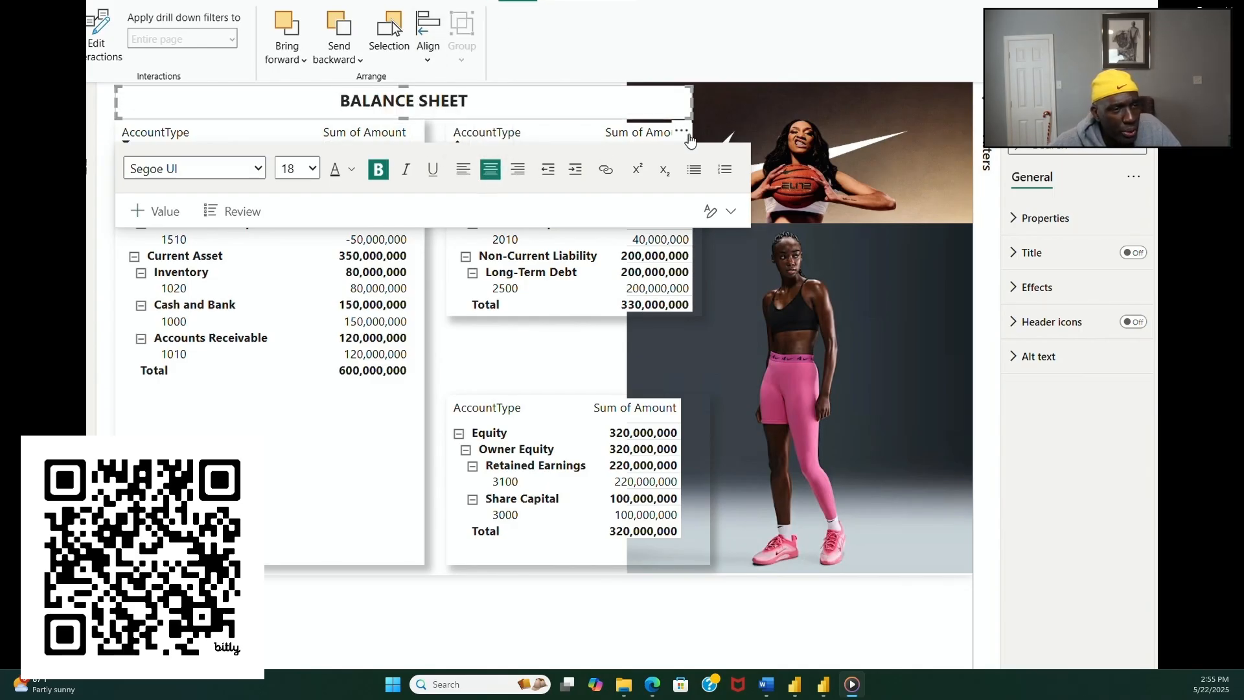
drag(691, 101, 624, 114)
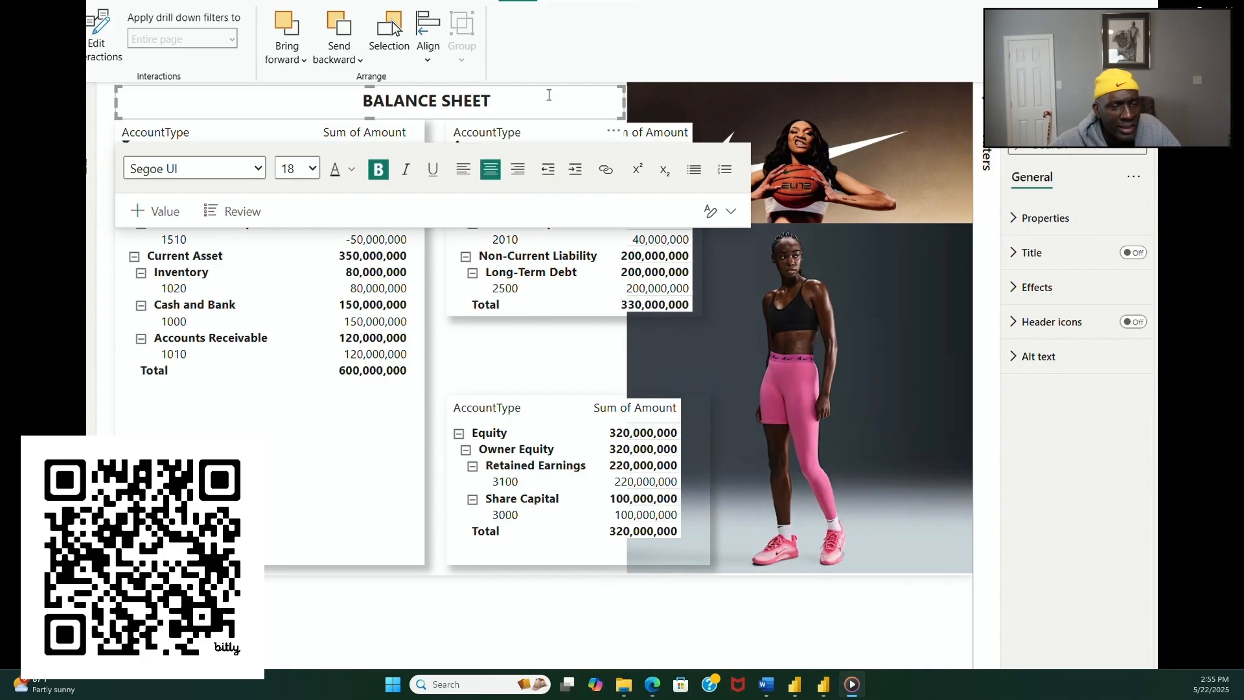
click(615, 632)
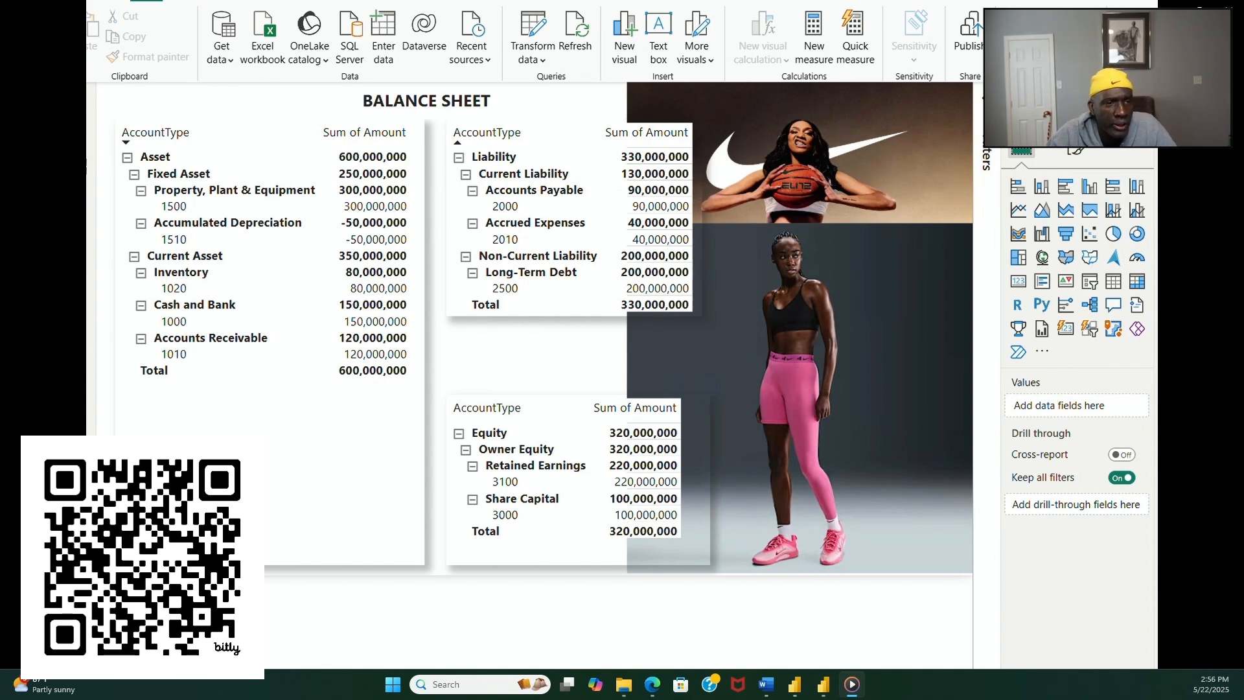
Step: On the cash flow page, set the font size of the CASHFLOW REPORT title to 18
key(ctrl+Page_Up)
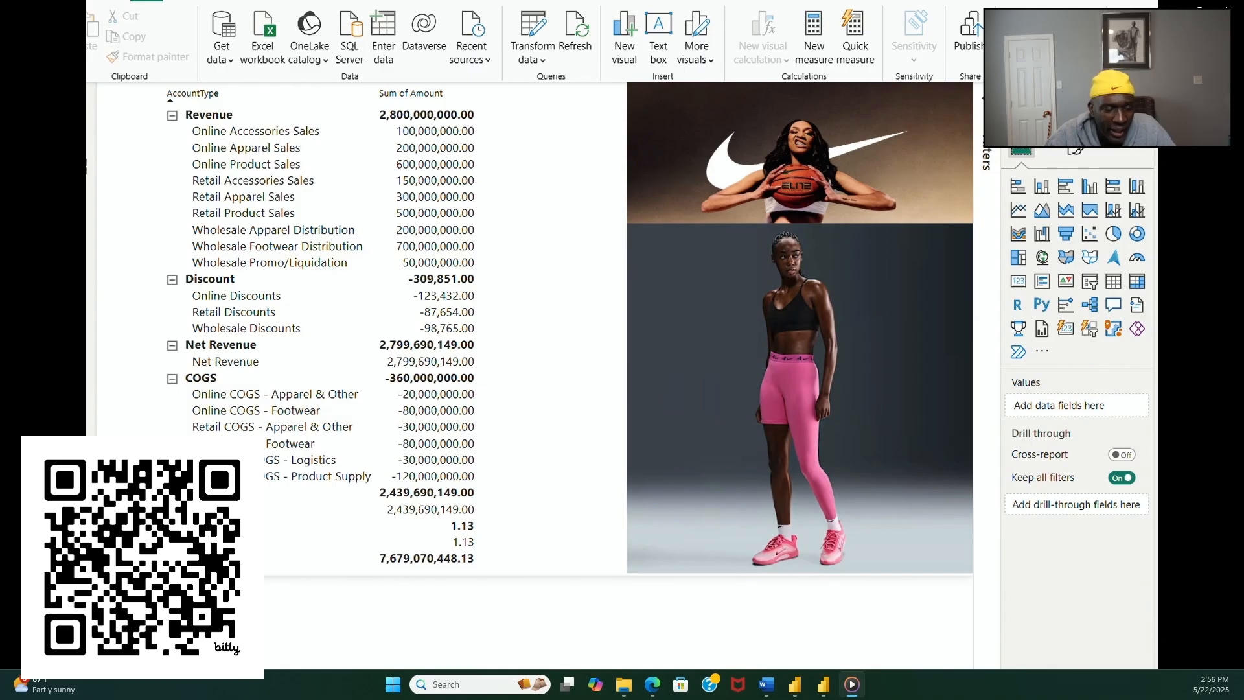
key(ctrl+Page_Down)
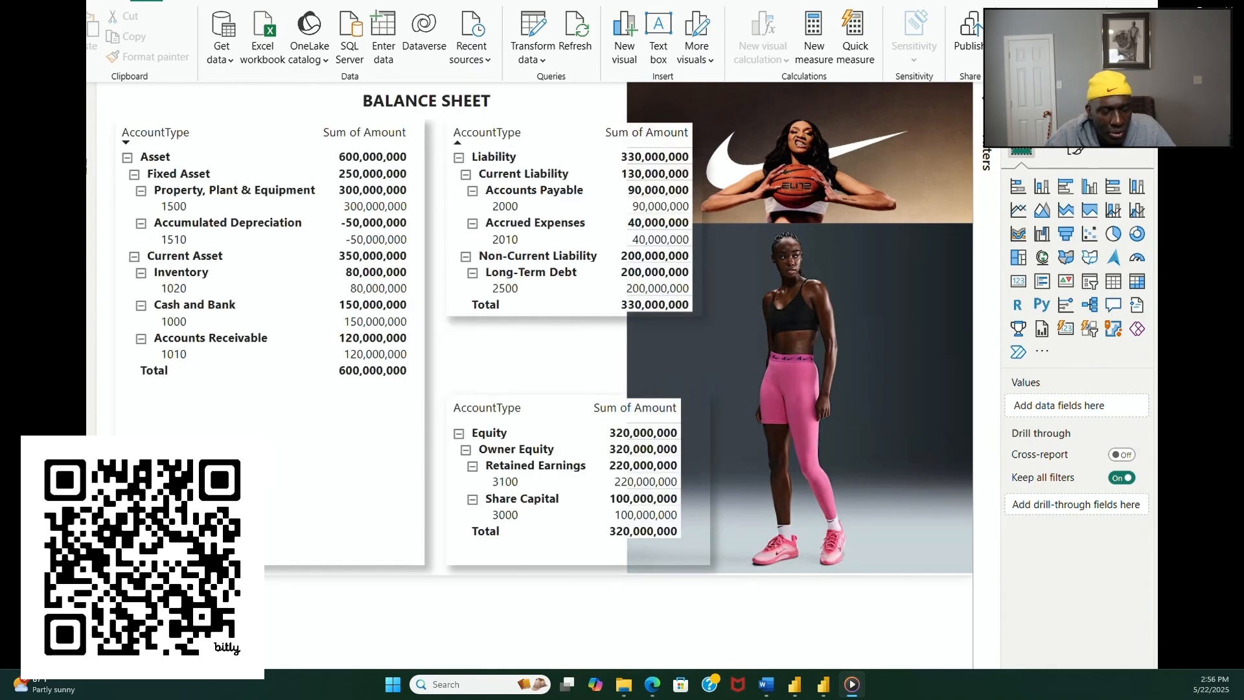
key(ctrl+Page_Down)
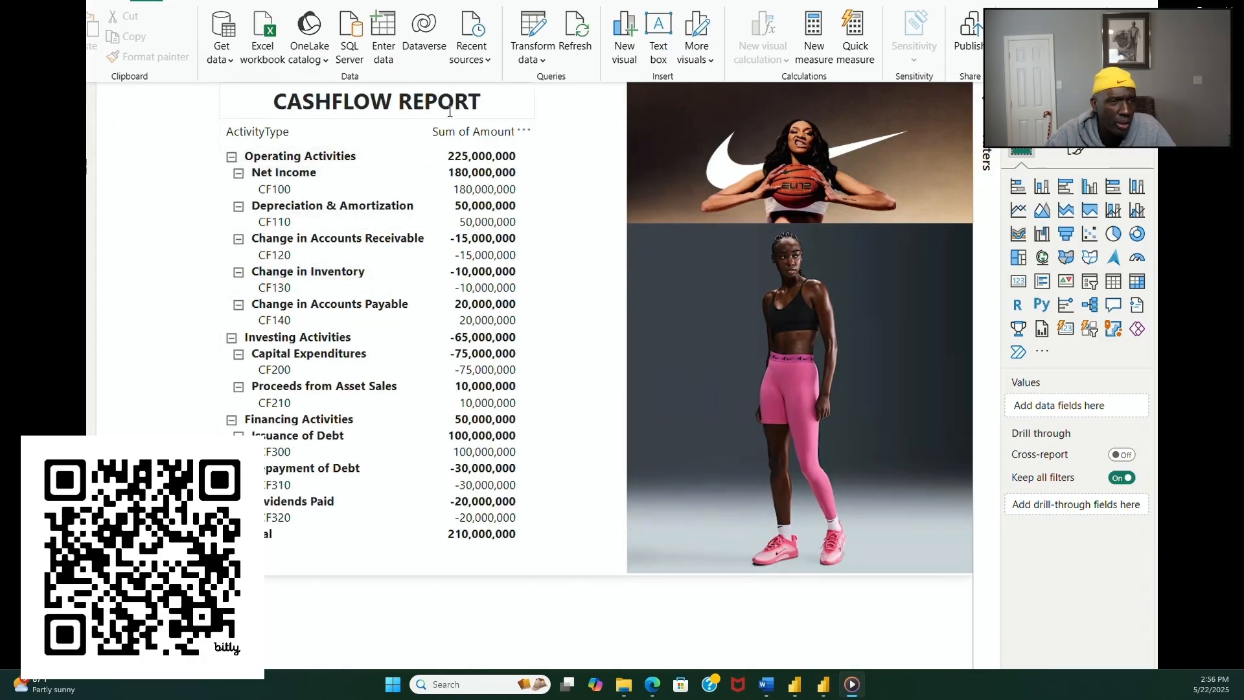
triple_click(405, 105)
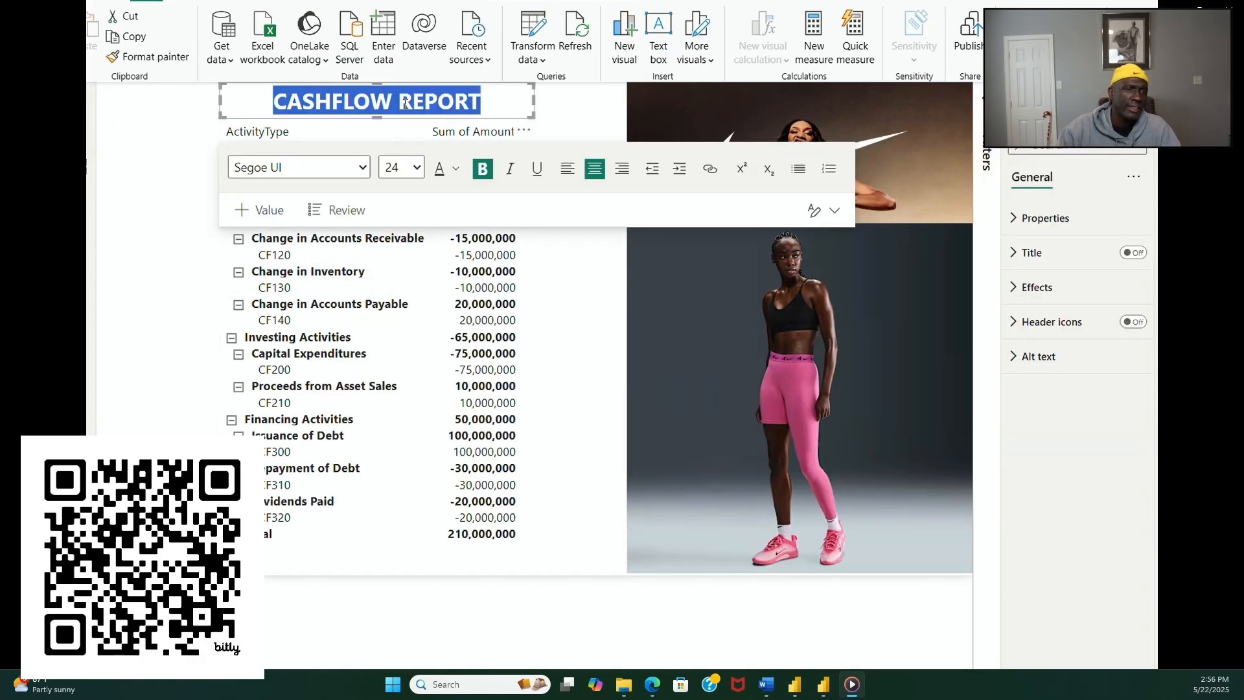
click(416, 169)
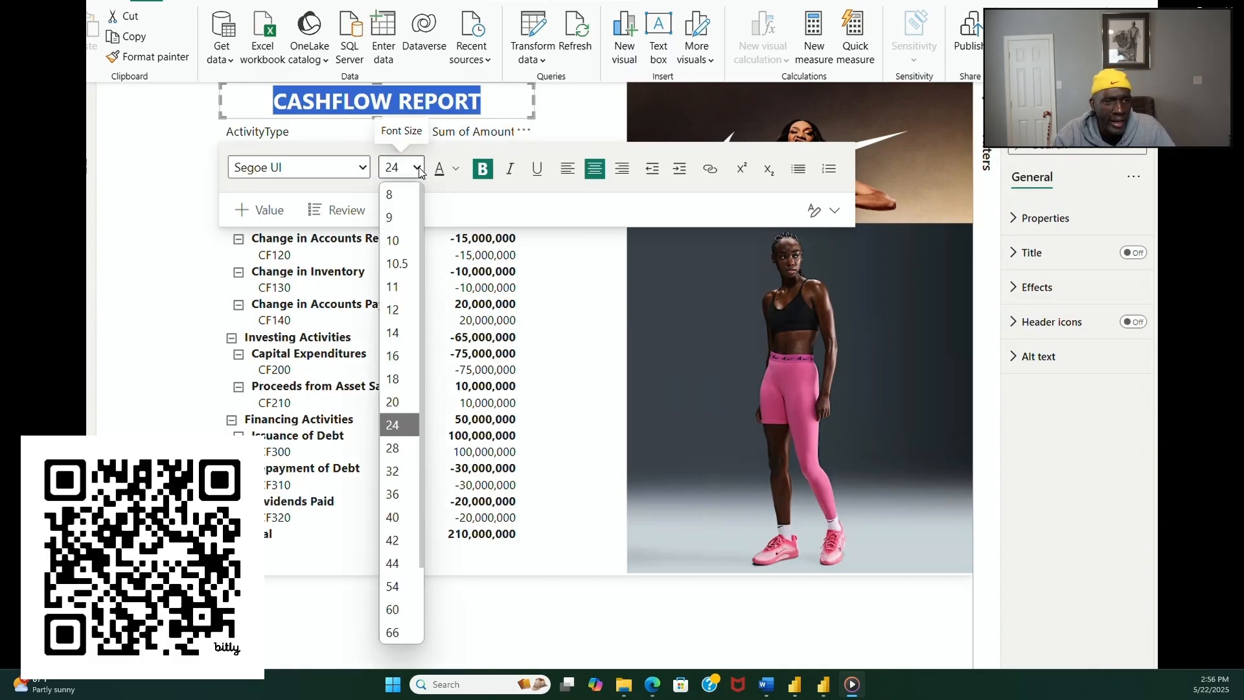
click(393, 378)
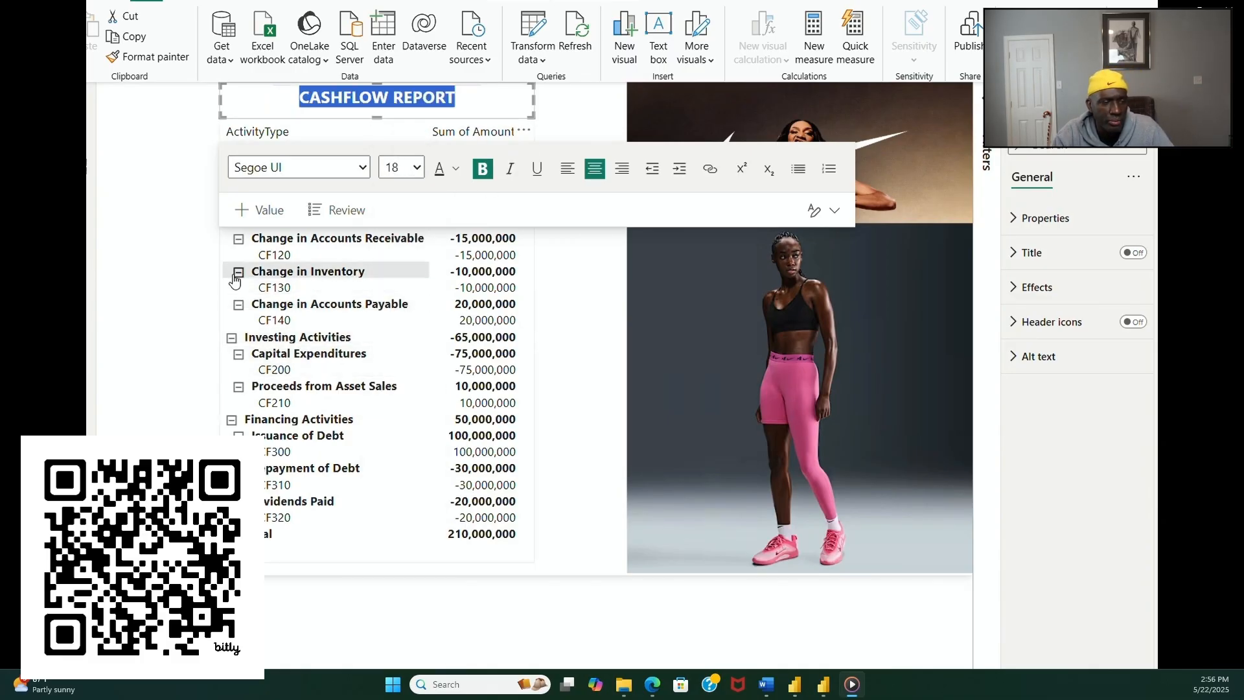
Step: Check the font formatting of the BALANCE SHEET title on the balance sheet page
click(167, 268)
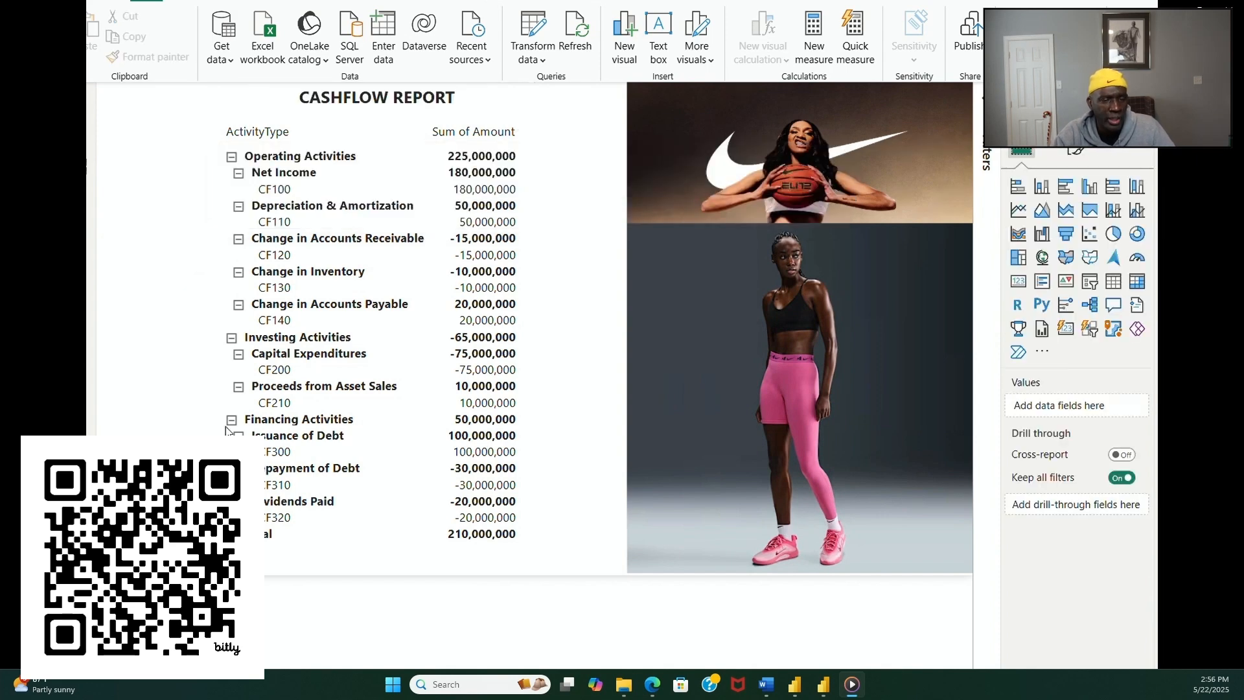
click(355, 677)
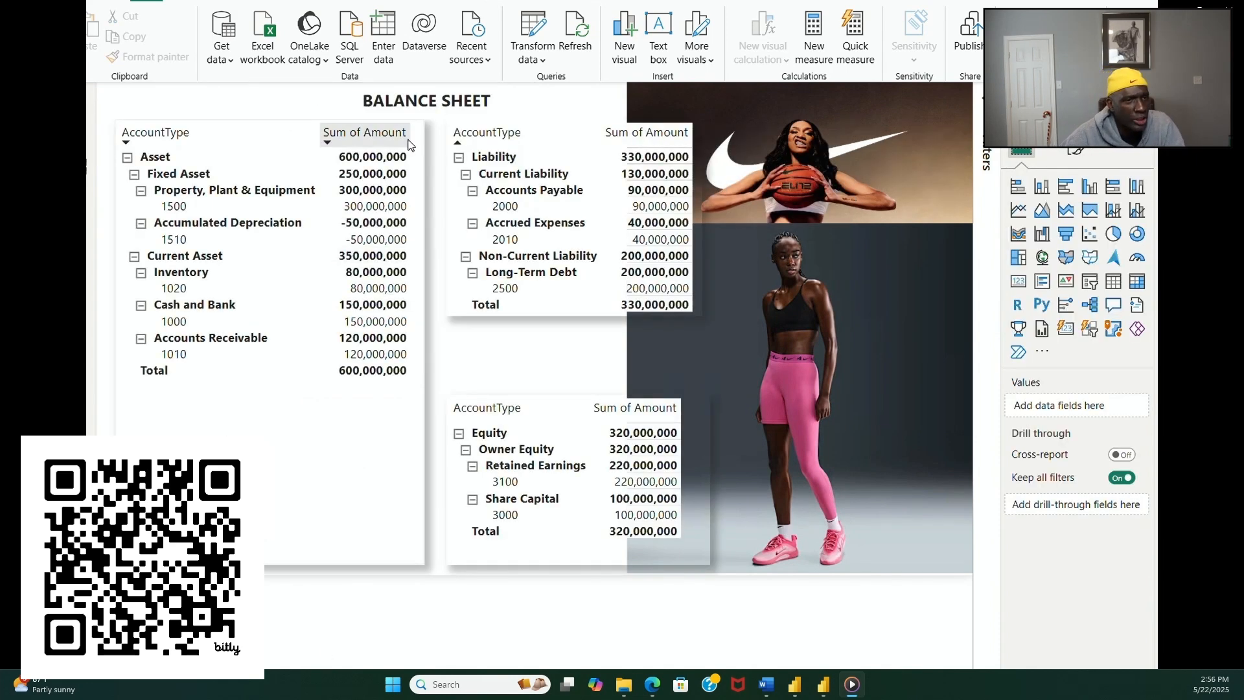
double_click(421, 105)
click(421, 105)
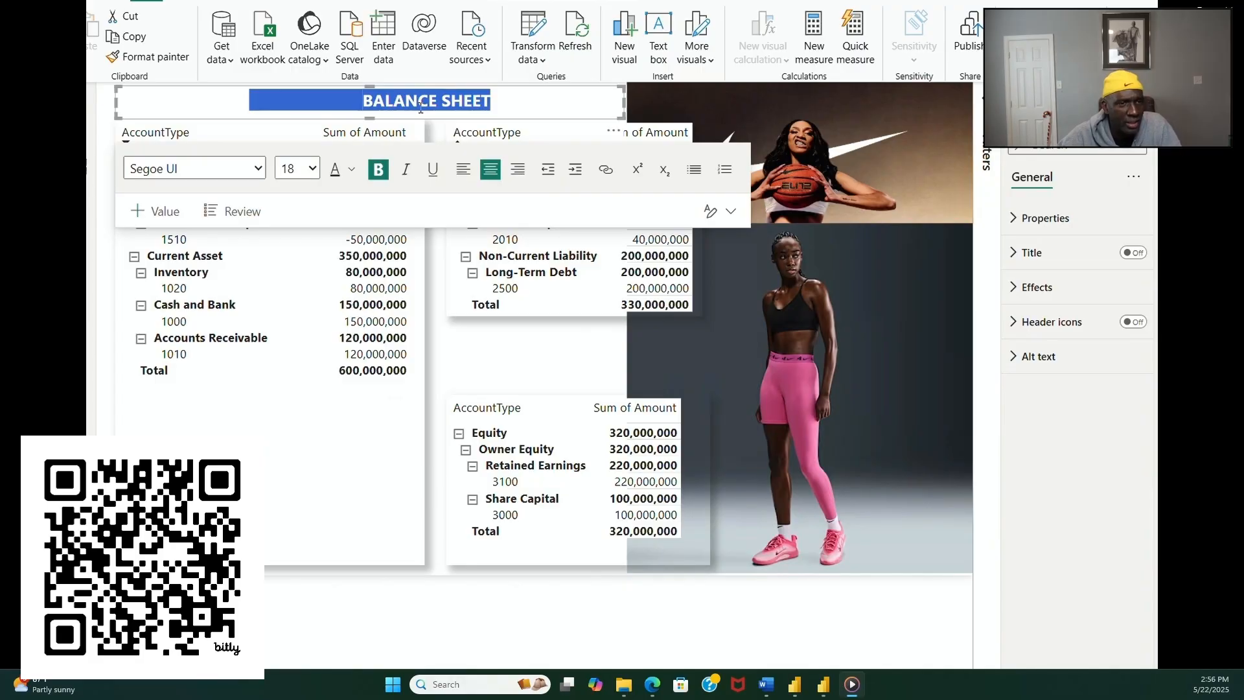
Step: On the profit and loss page, shorten the matrix and move it down to leave room for a title above it
click(285, 677)
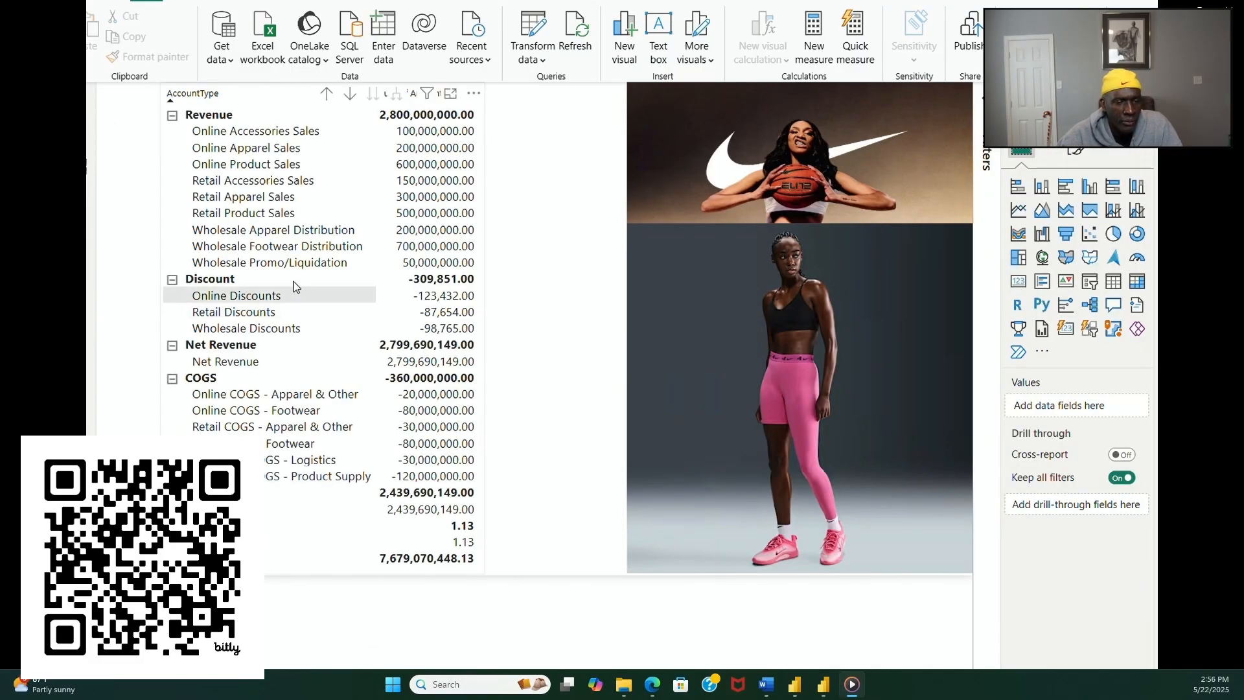
click(354, 571)
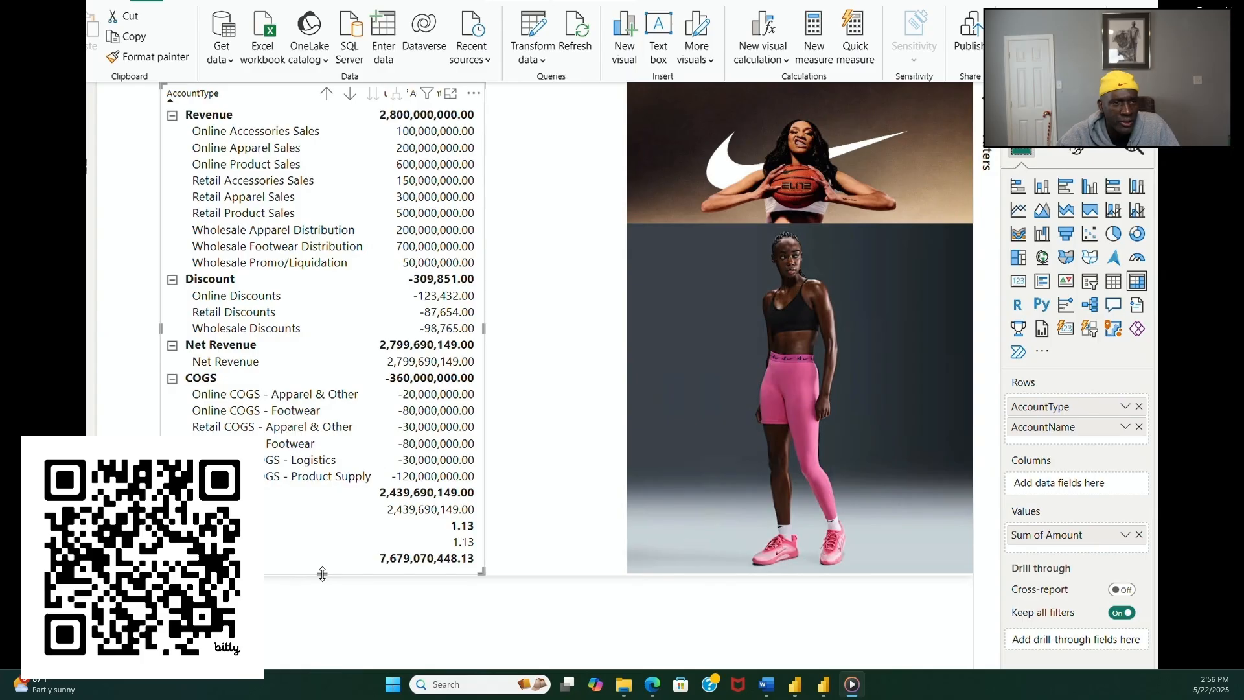
drag(322, 573, 329, 523)
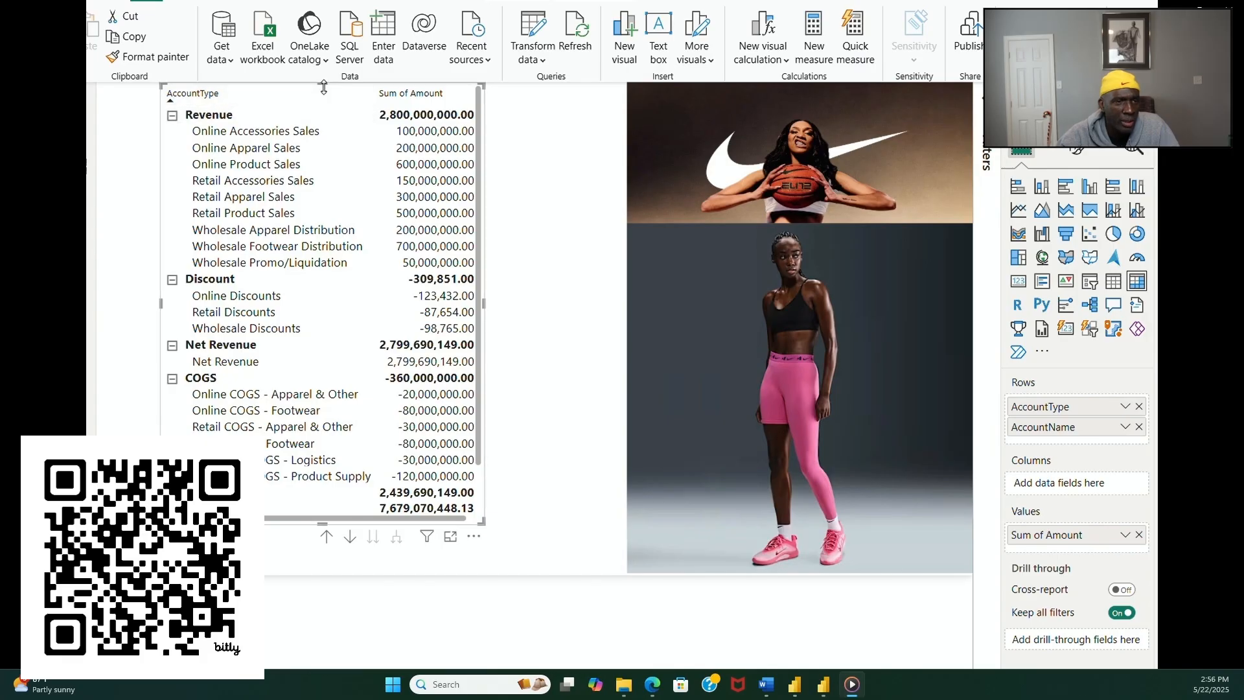
click(503, 180)
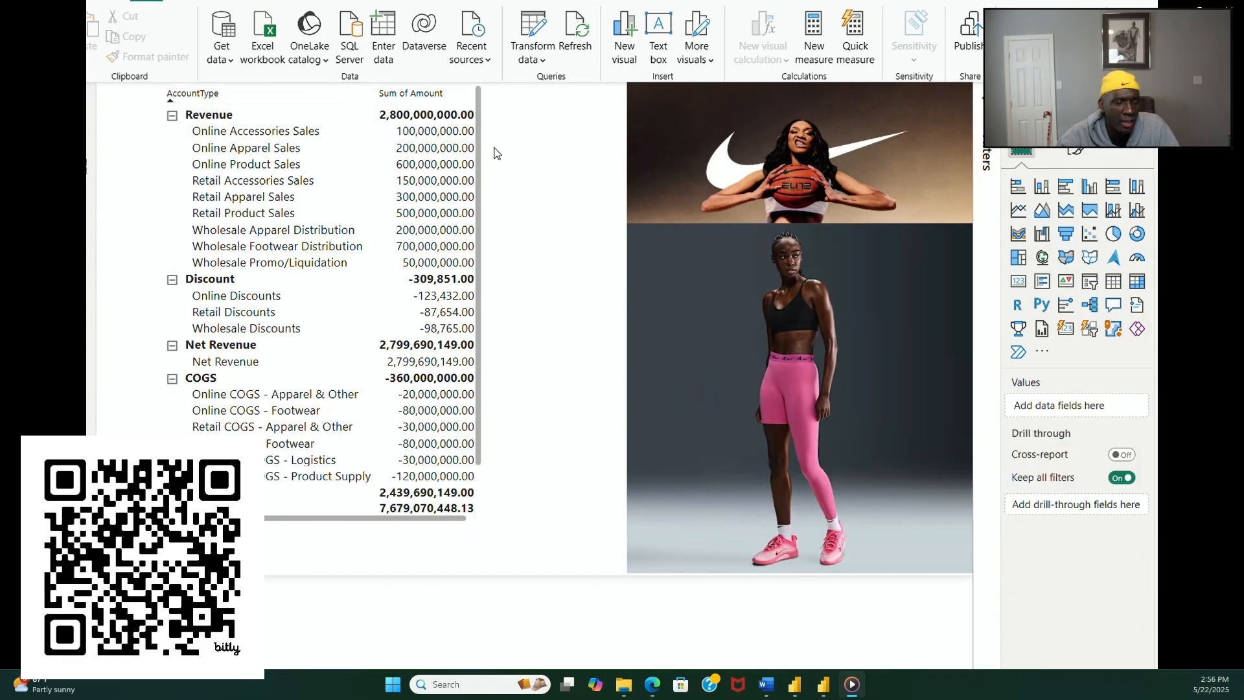
click(488, 159)
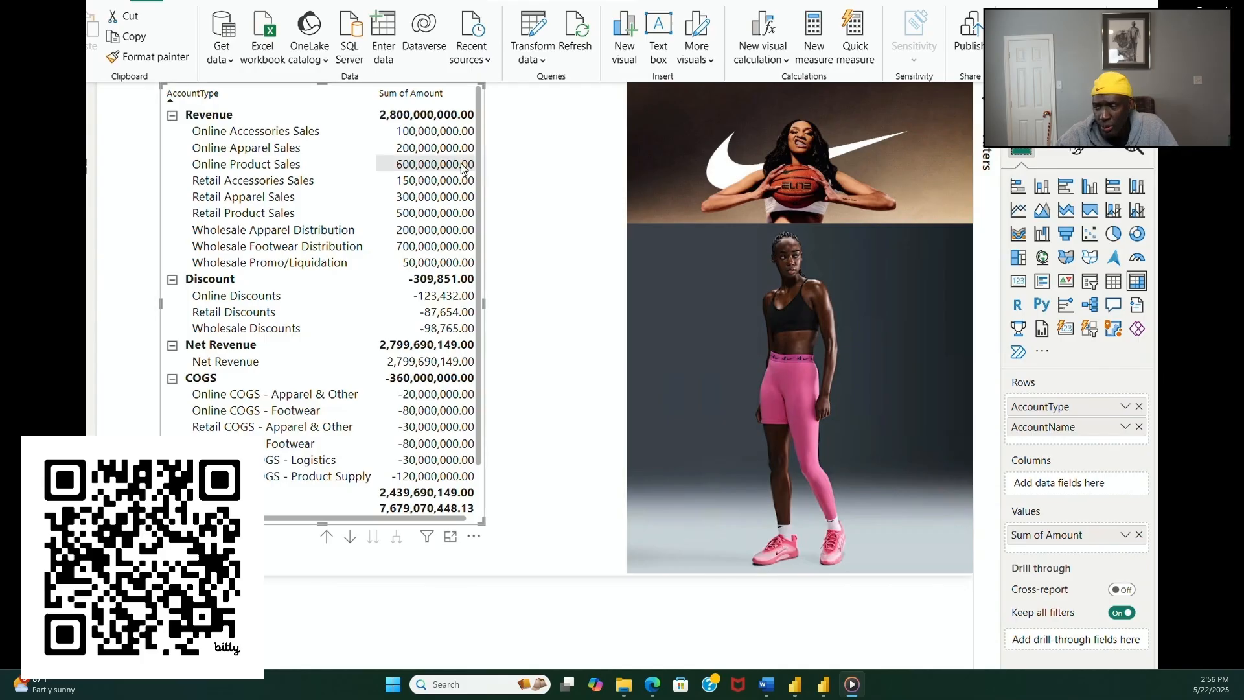
drag(488, 170, 488, 215)
click(552, 110)
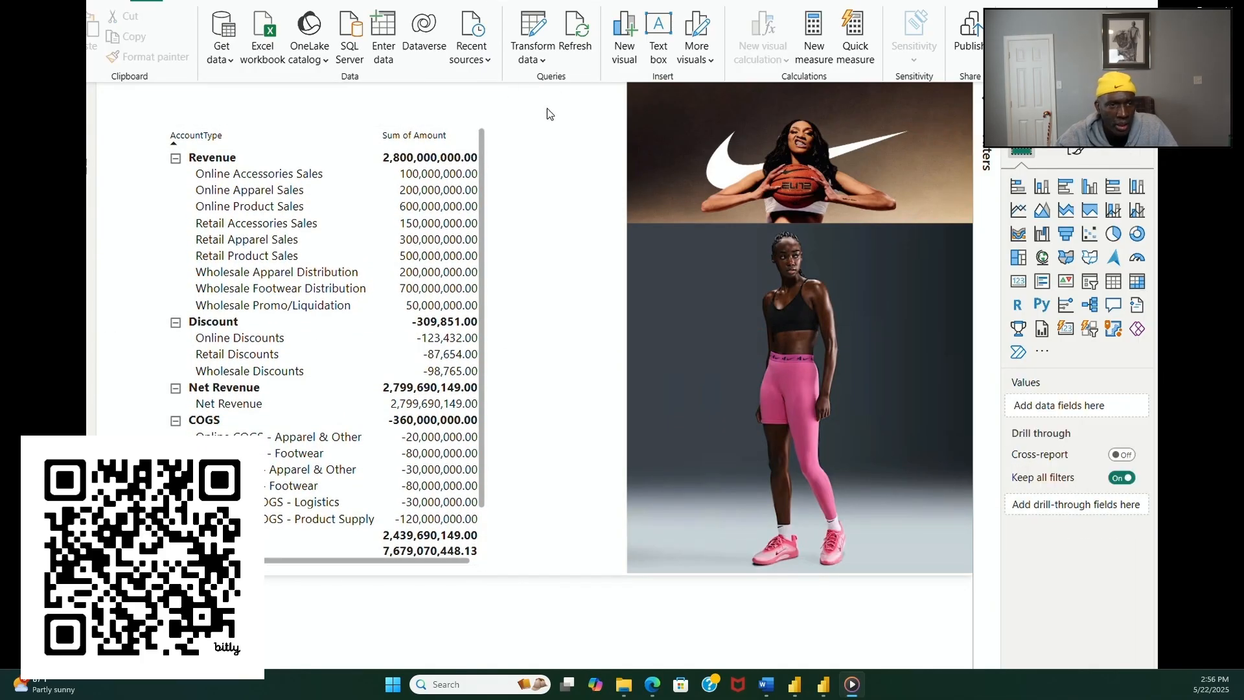
Step: Insert a text box reading INCOME STATEMENT on the profit and loss page
click(203, 3)
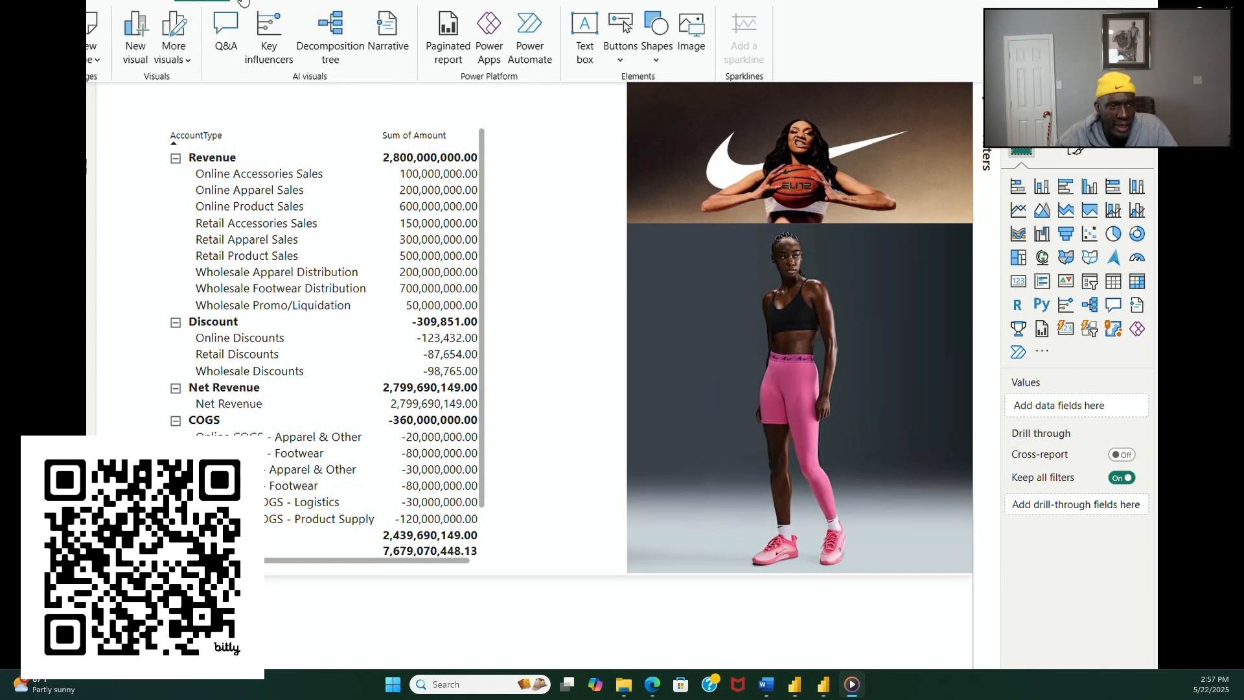
click(585, 53)
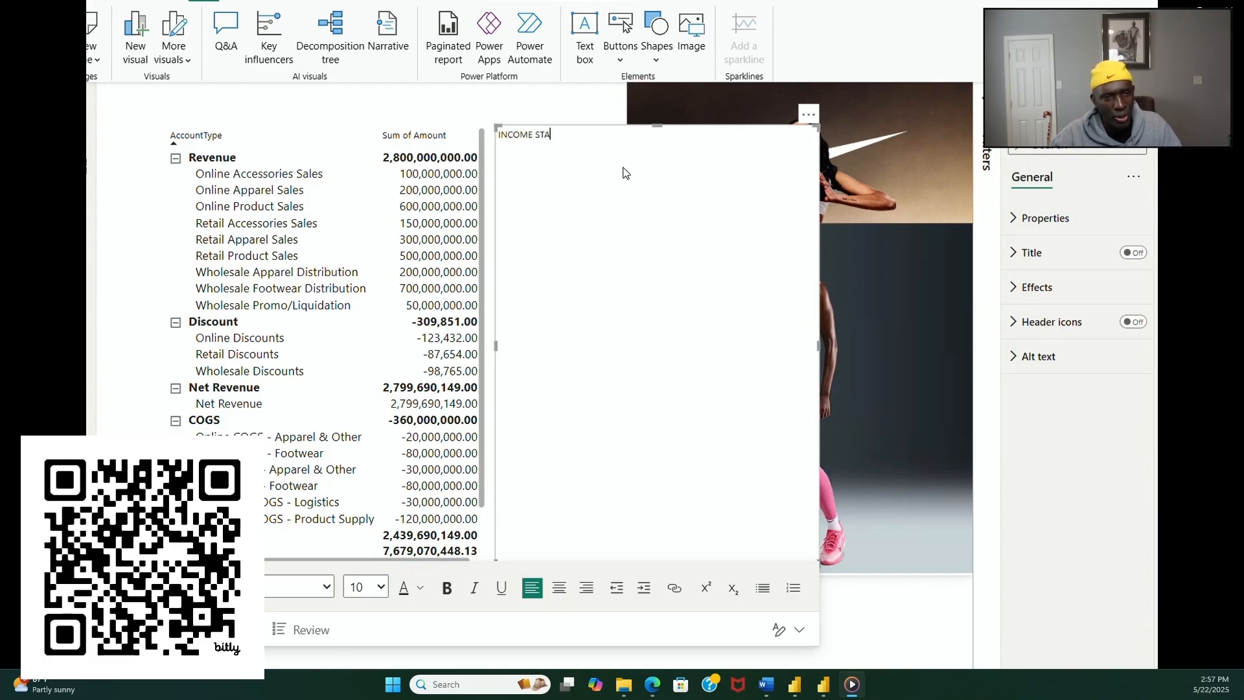
text(INCOME STATEMENT)
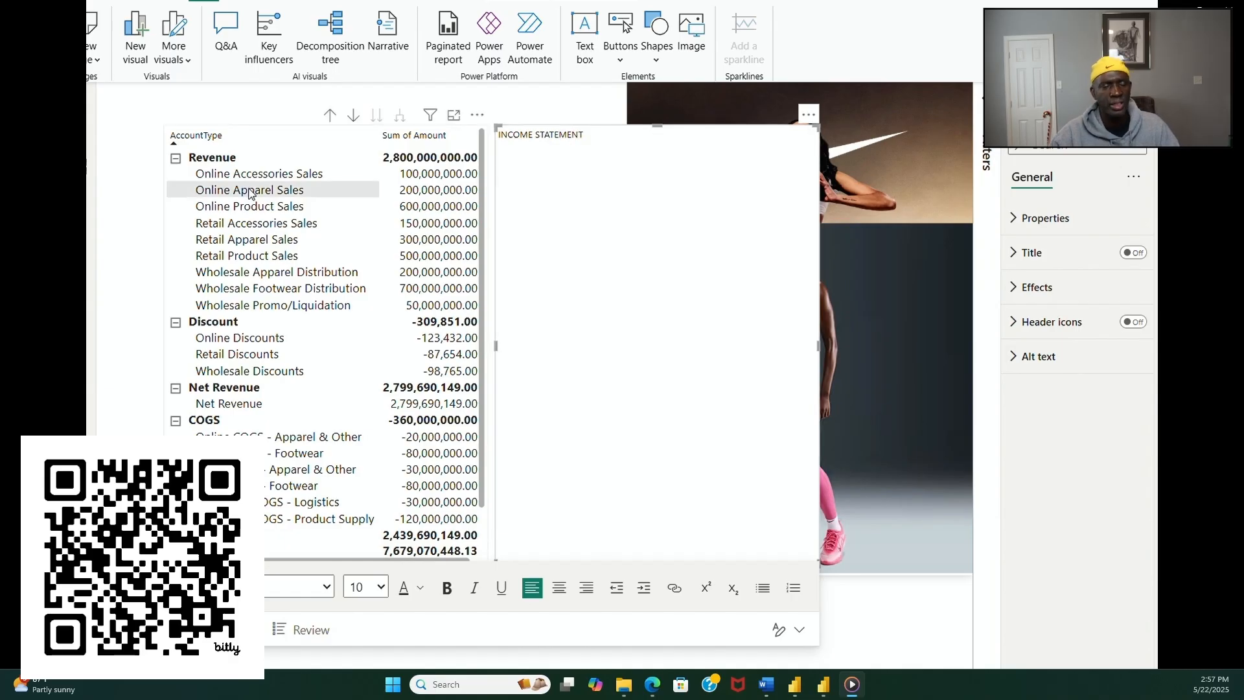
Step: Format the INCOME STATEMENT text as bold at size 18
triple_click(532, 131)
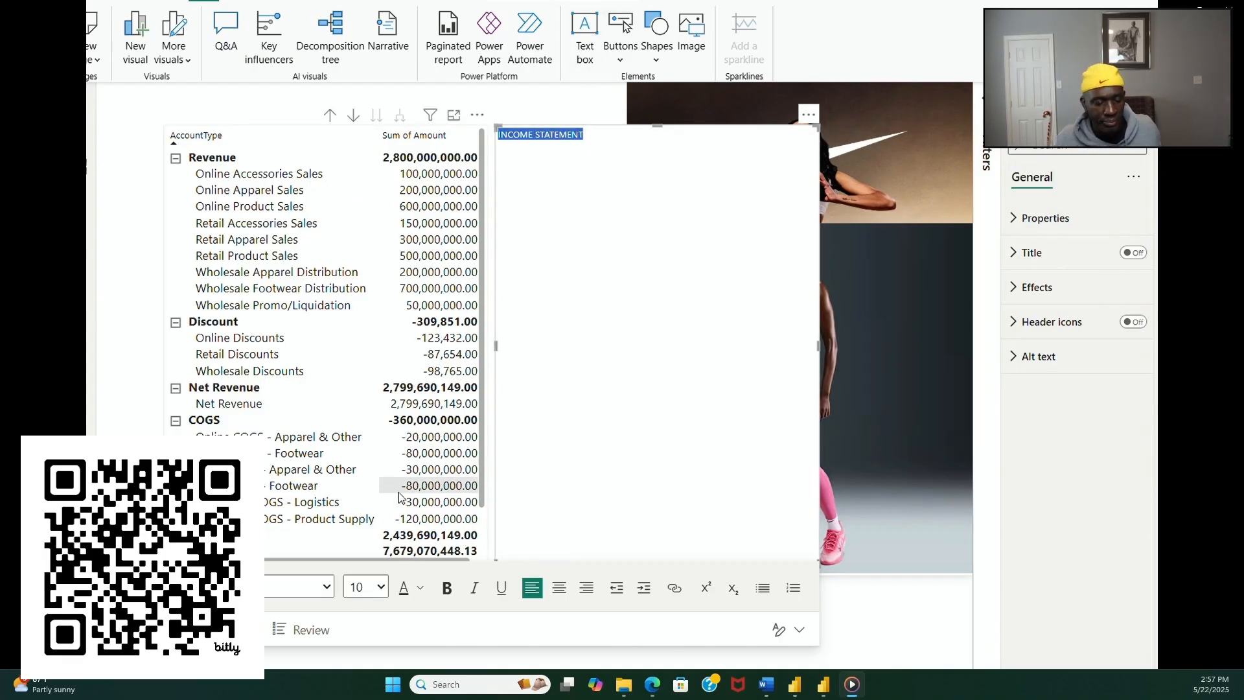
click(381, 587)
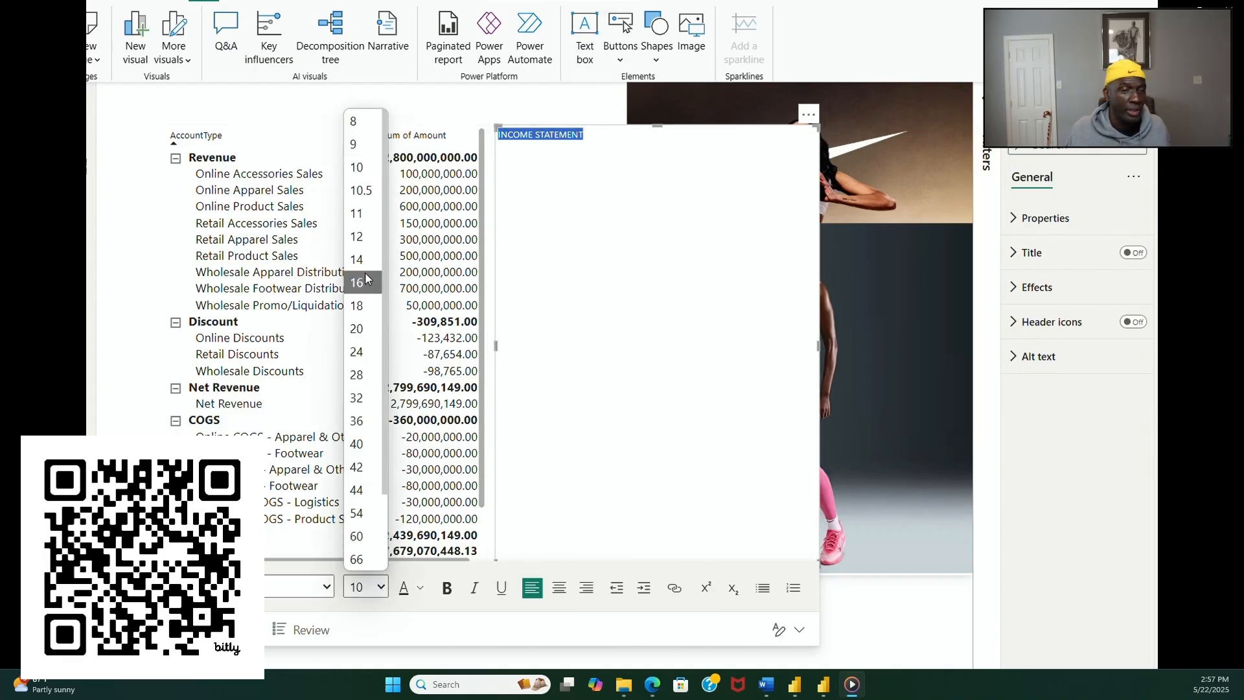
click(357, 305)
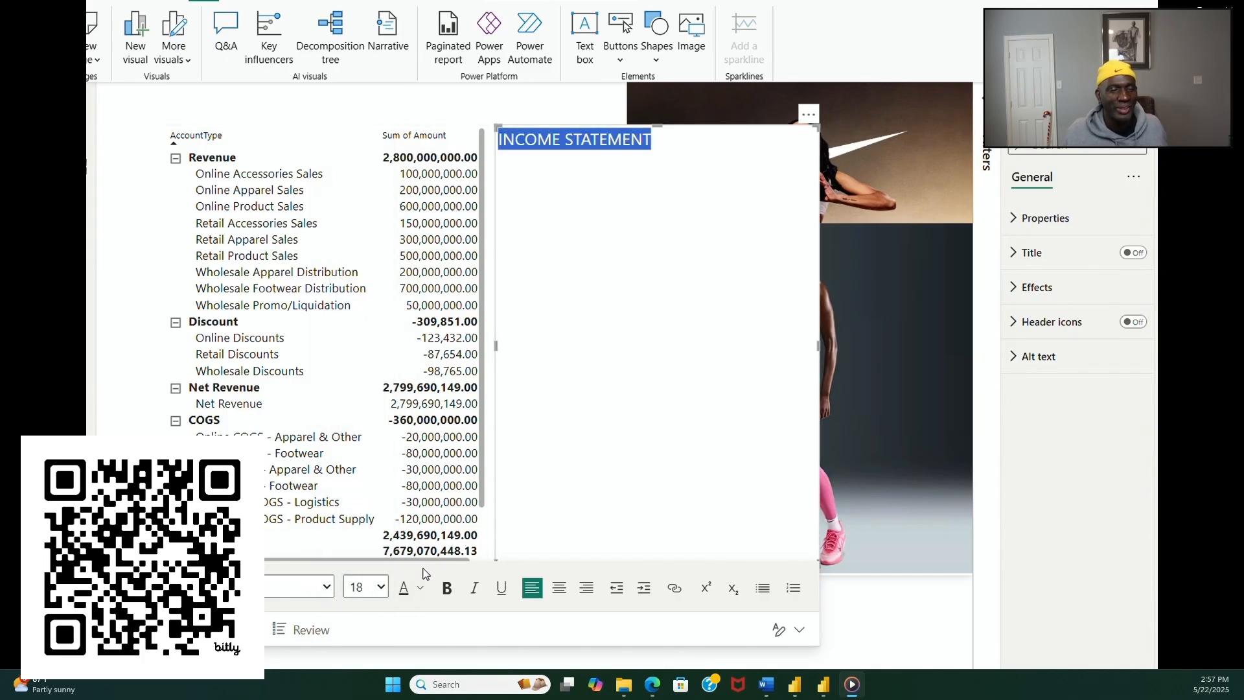
click(450, 593)
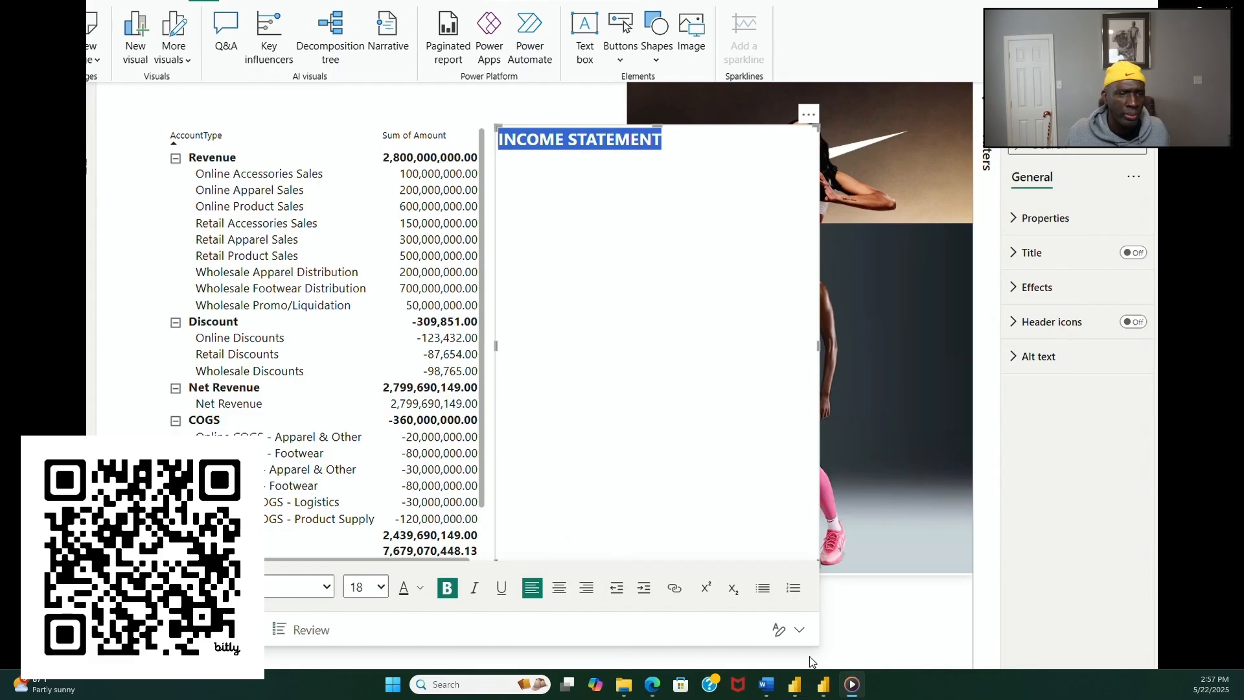
click(862, 653)
Step: Reduce the height of the INCOME STATEMENT text box and move it above the matrix
click(660, 464)
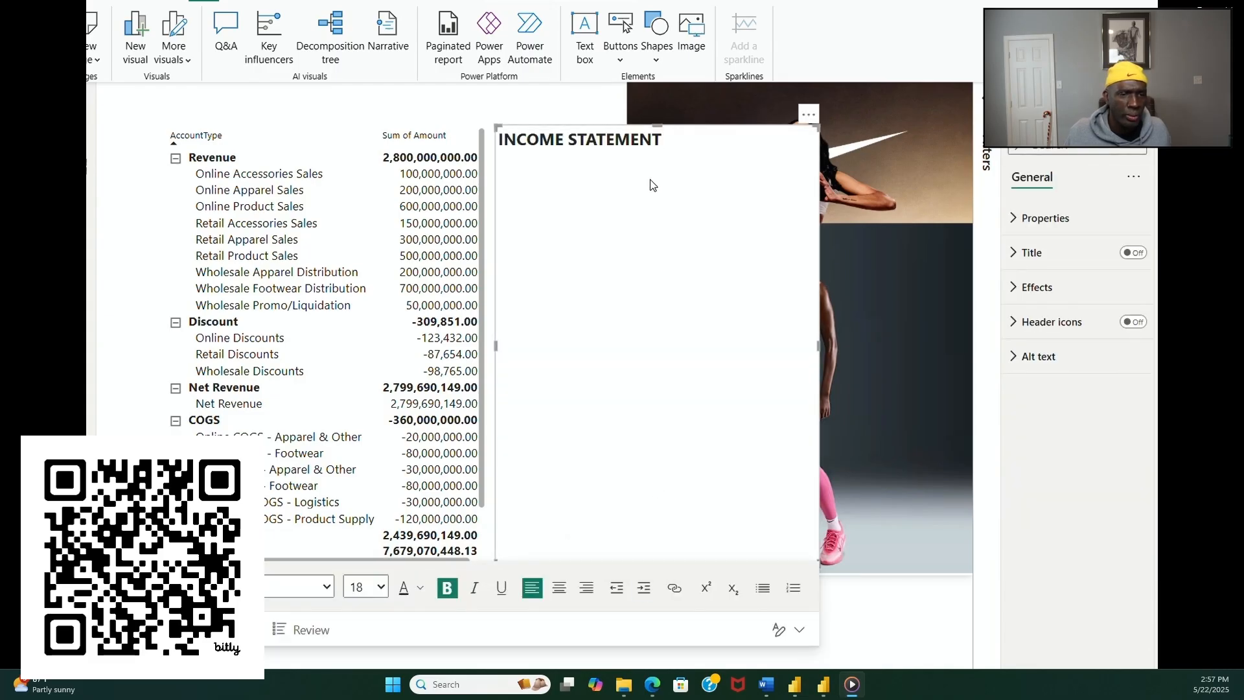
drag(659, 126, 658, 467)
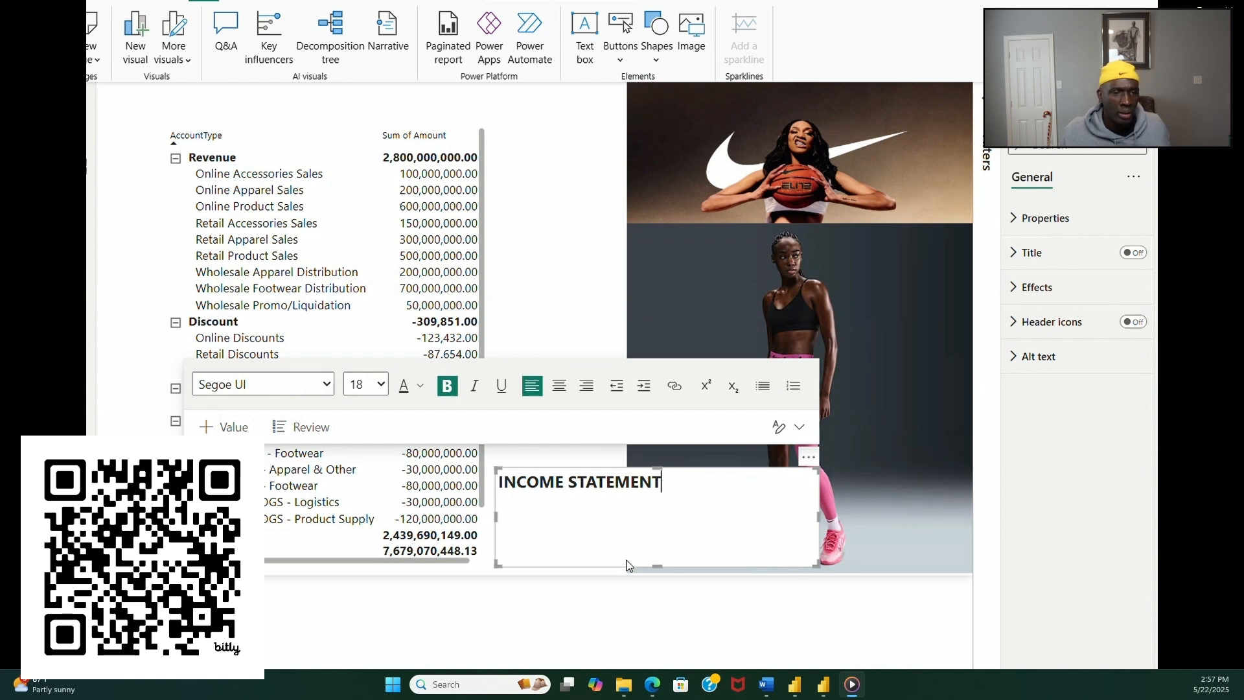
drag(623, 570, 320, 123)
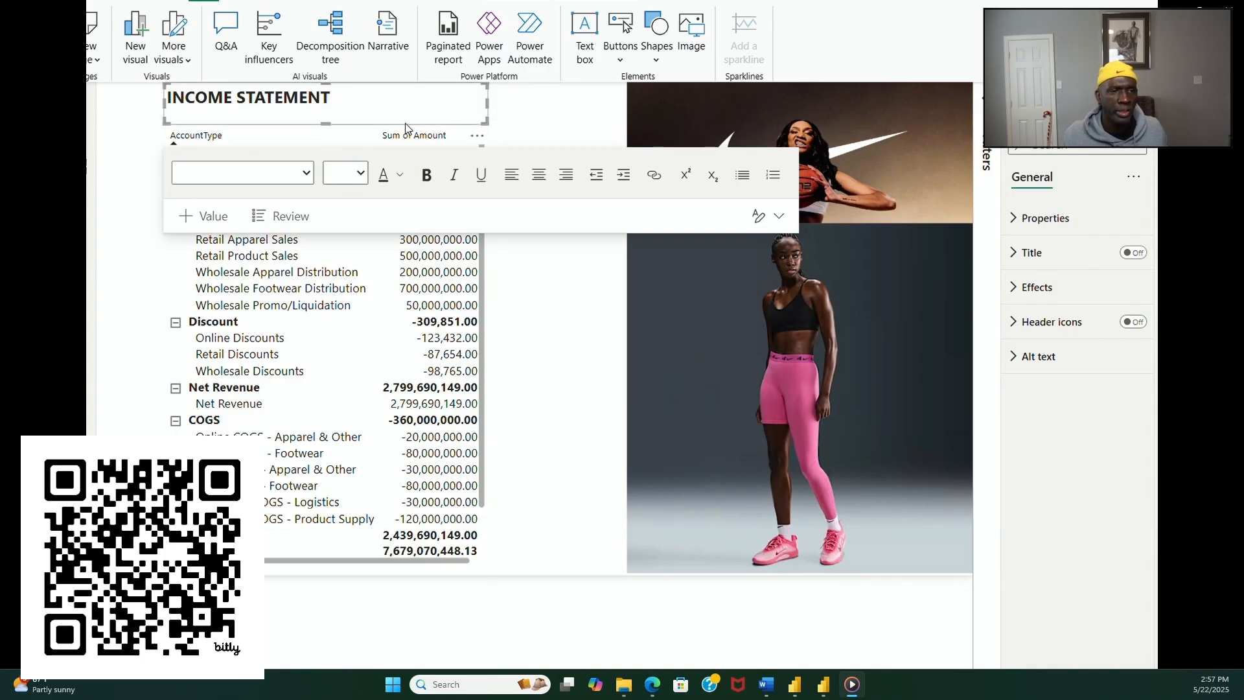
Step: Center the INCOME STATEMENT title and trim its text box to a single line's height
click(168, 96)
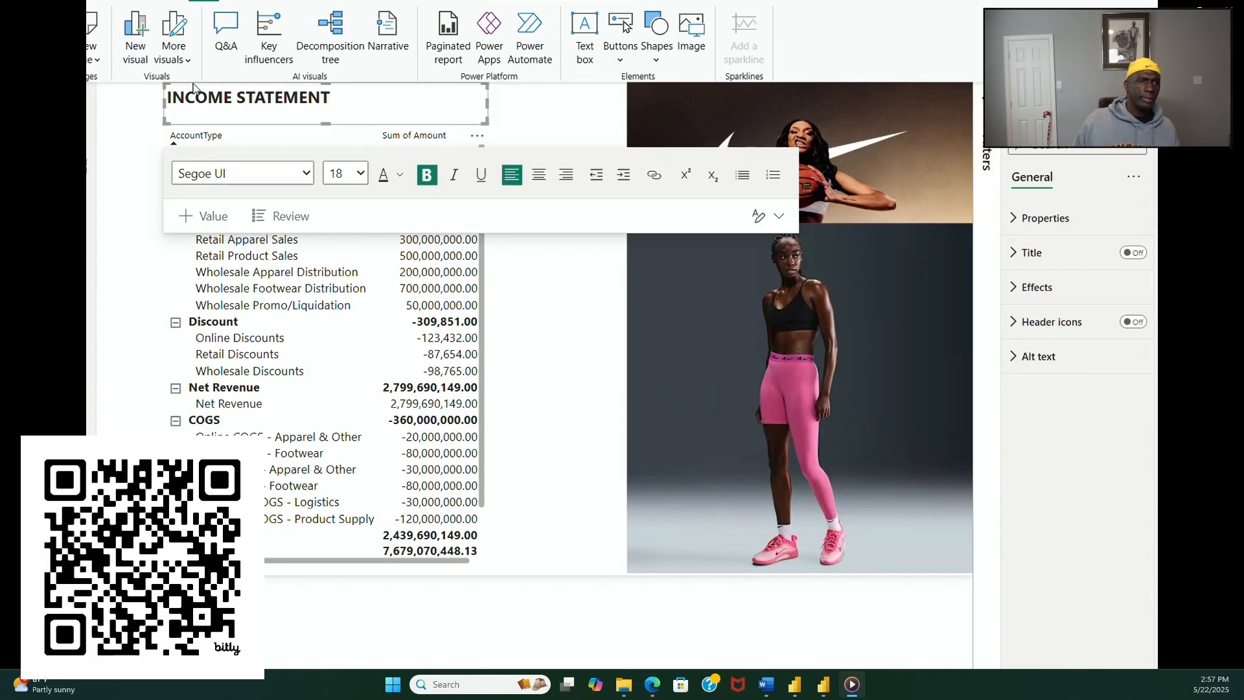
click(541, 176)
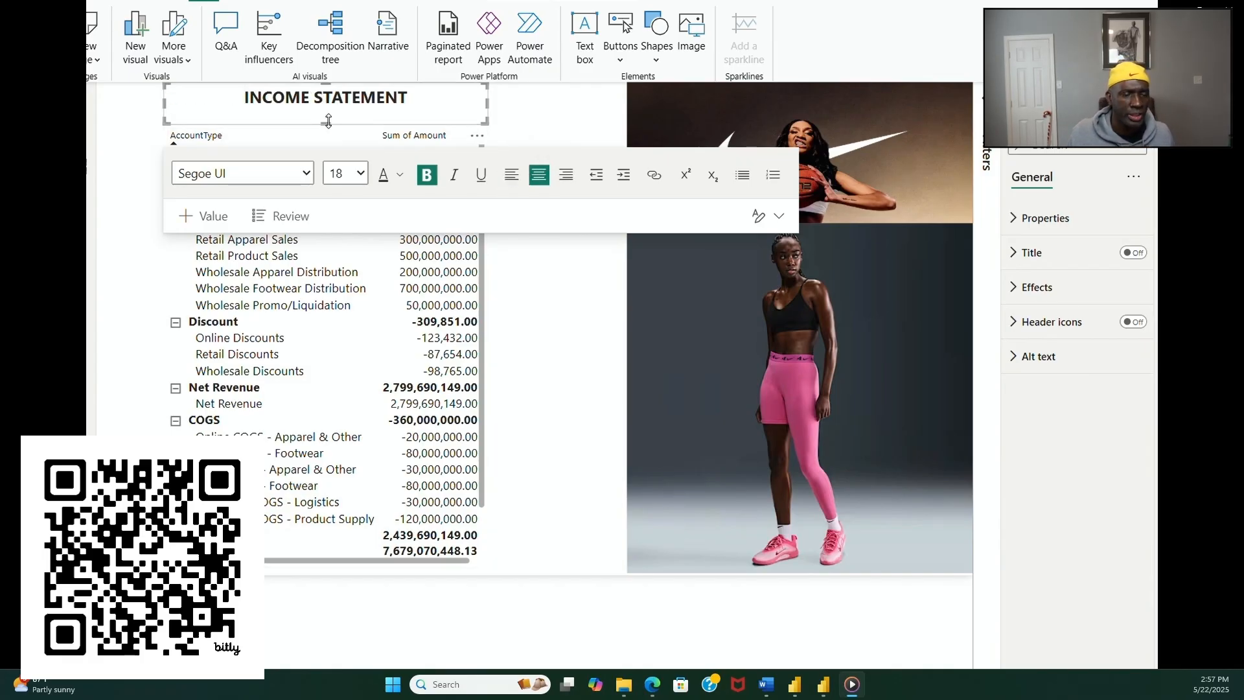
drag(326, 123, 329, 110)
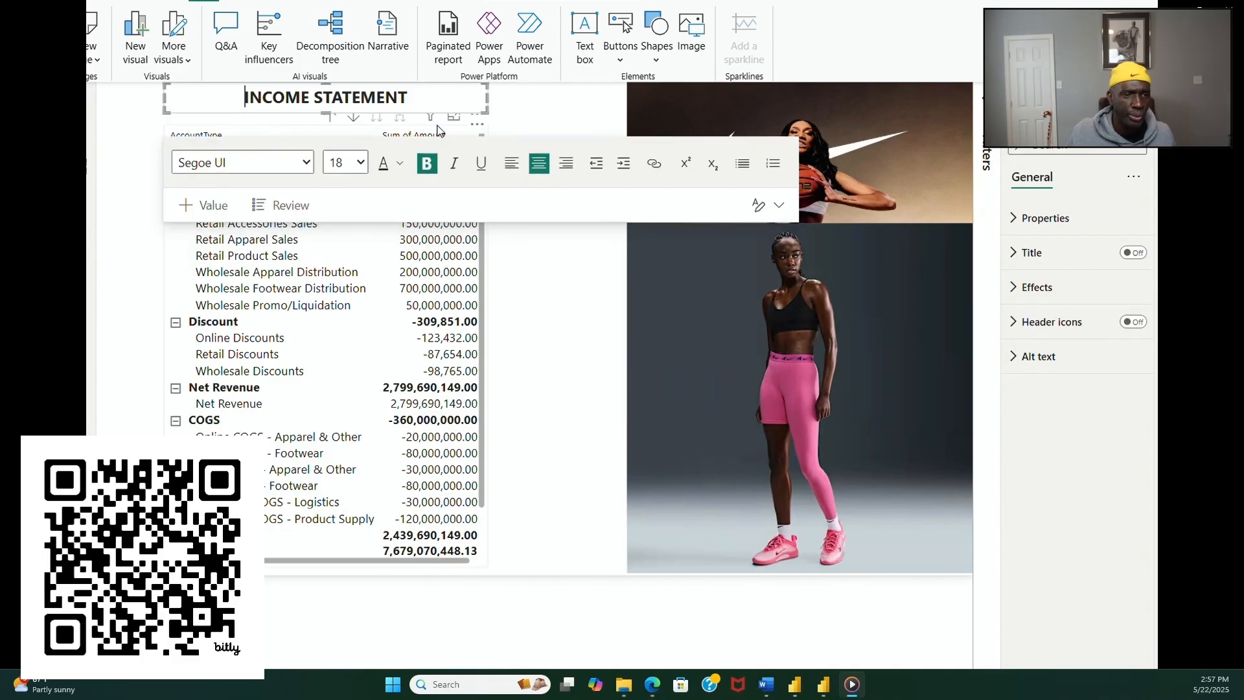
click(515, 119)
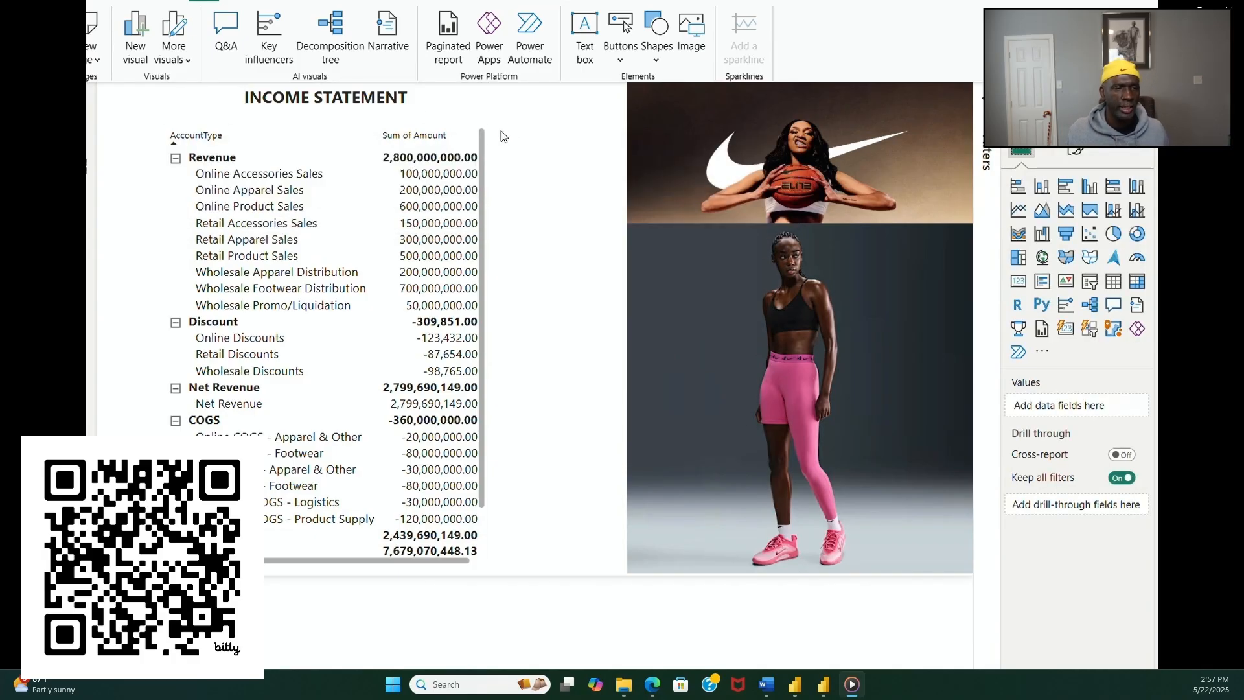
Step: Widen the profit and loss matrix slightly and extend the INCOME STATEMENT text box to match its width
click(487, 203)
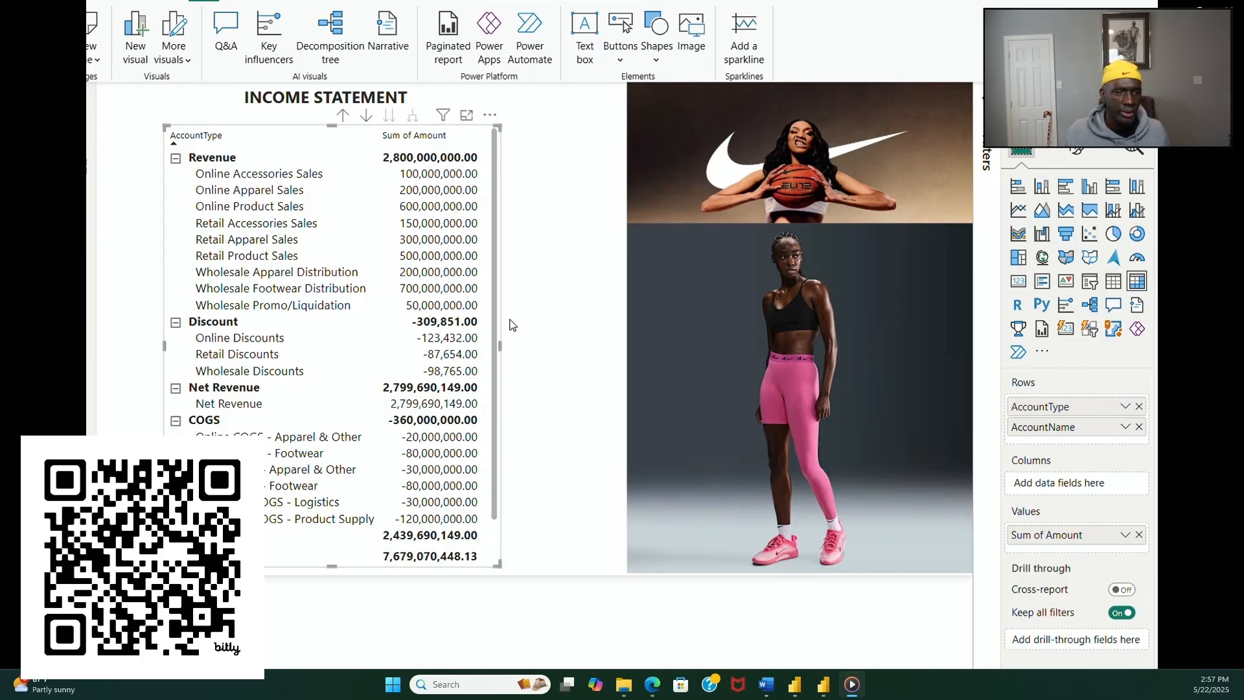
click(515, 292)
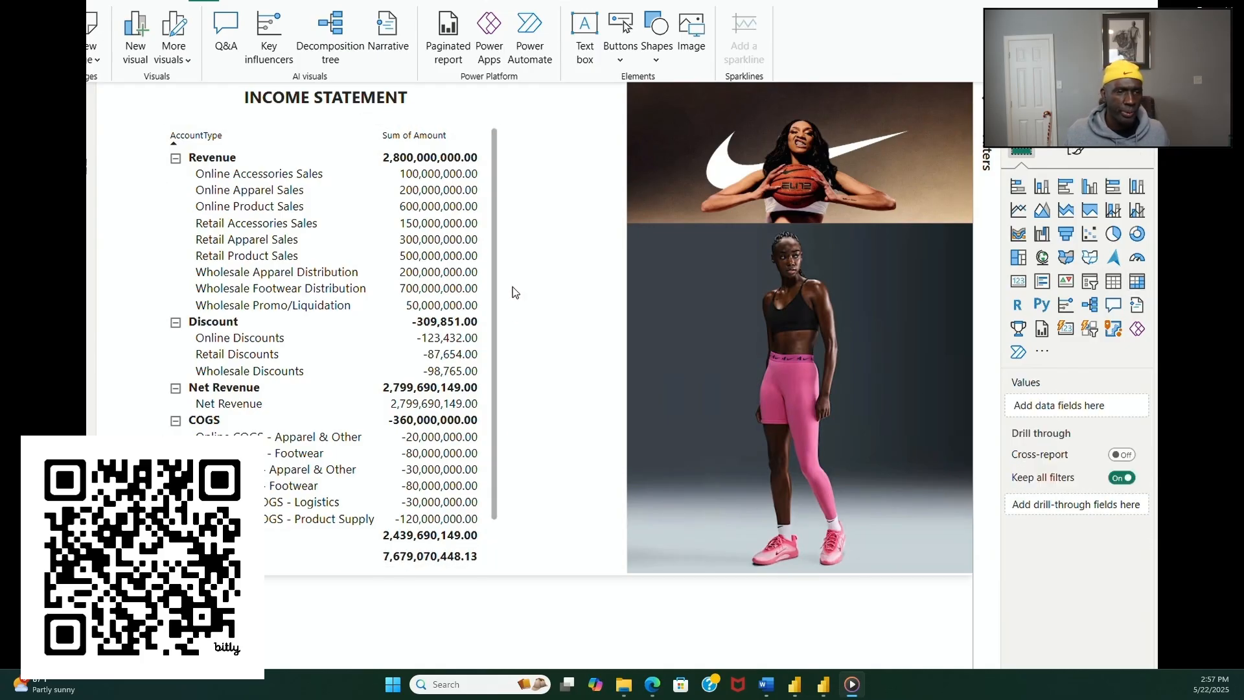
click(444, 114)
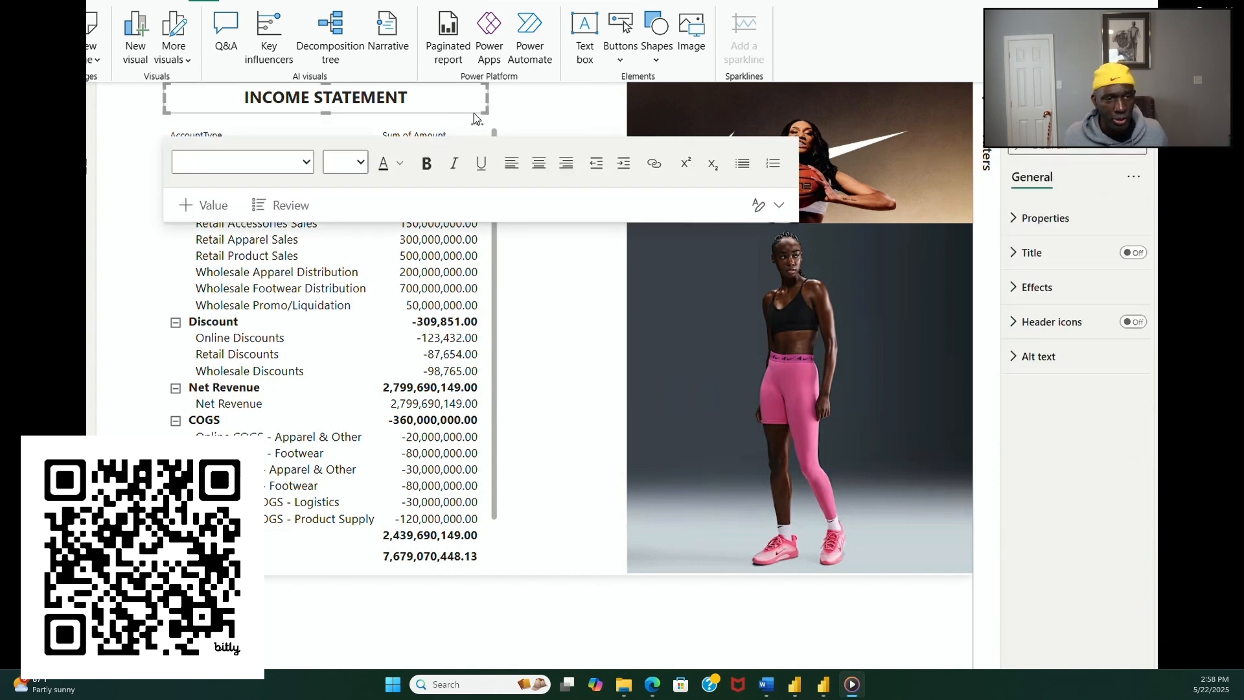
drag(496, 105, 503, 105)
click(525, 117)
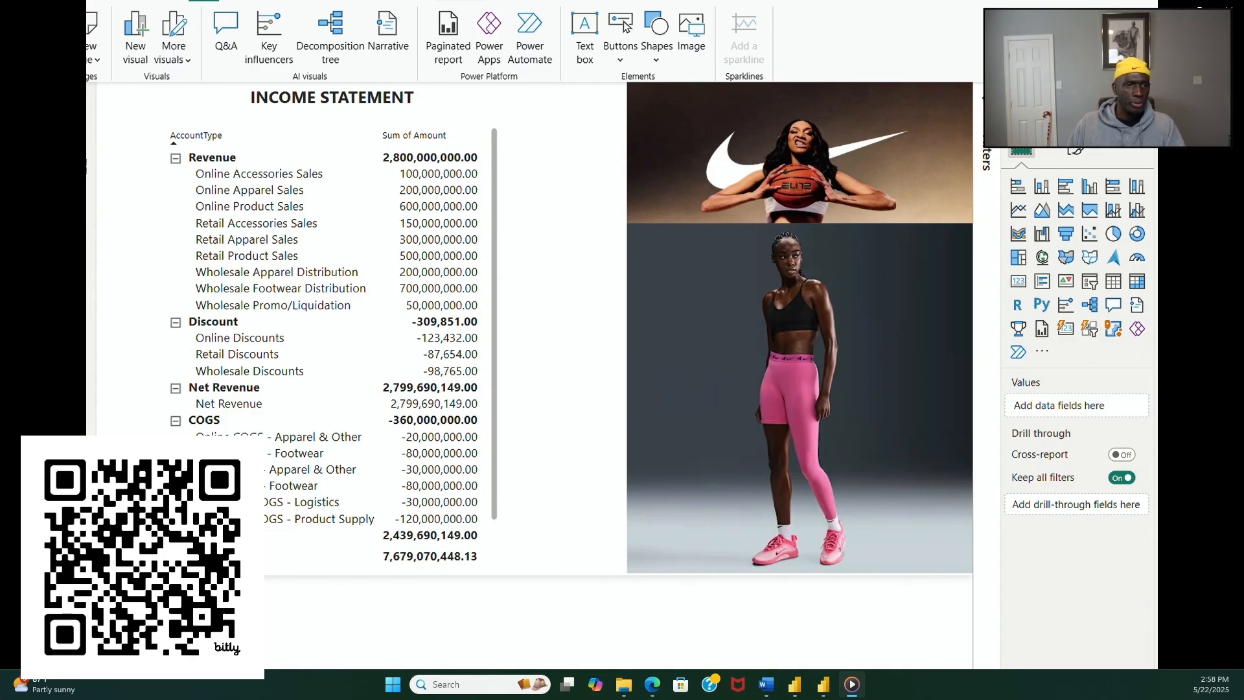
Step: Set the column headers of the profit and loss matrix to font size 13 and bold
mouse_move(711, 511)
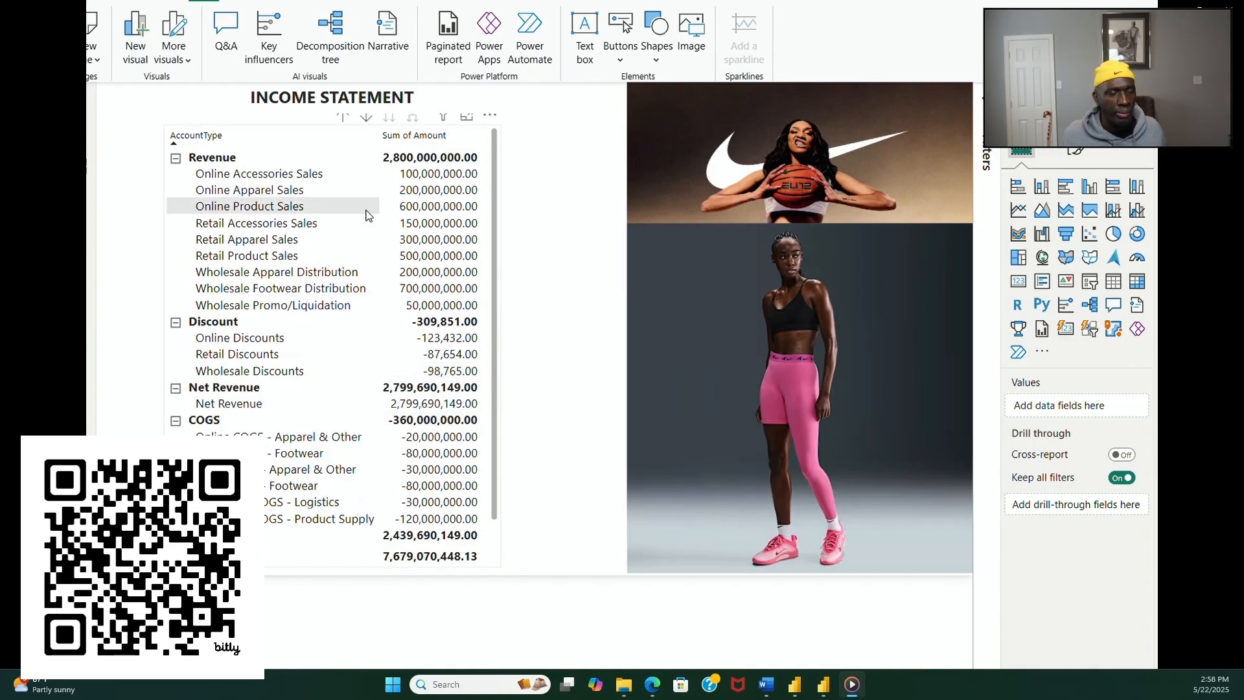
click(500, 523)
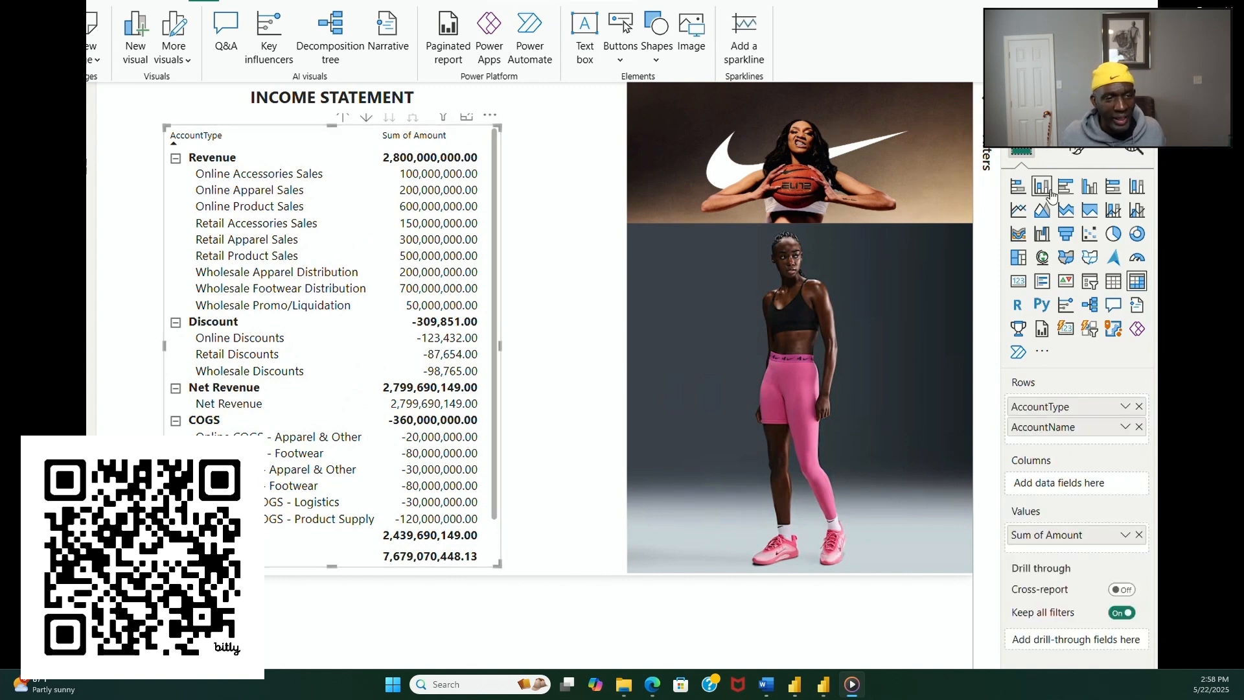
click(1078, 151)
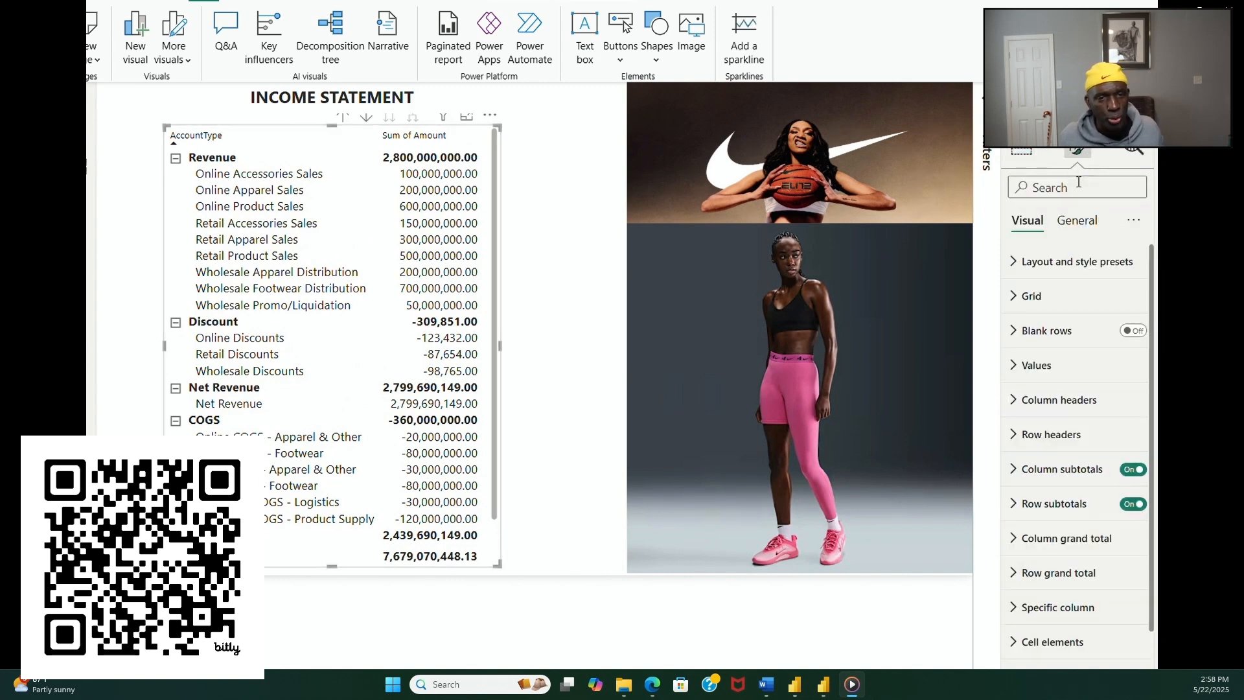
click(1027, 407)
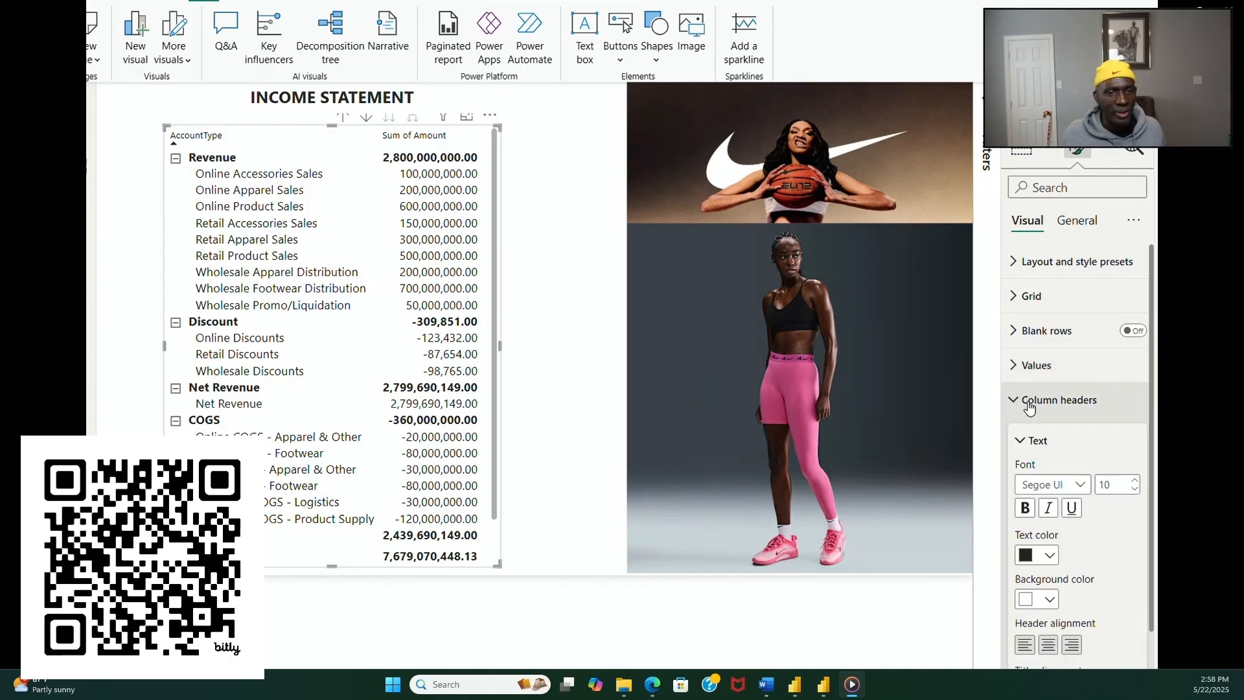
click(1134, 482)
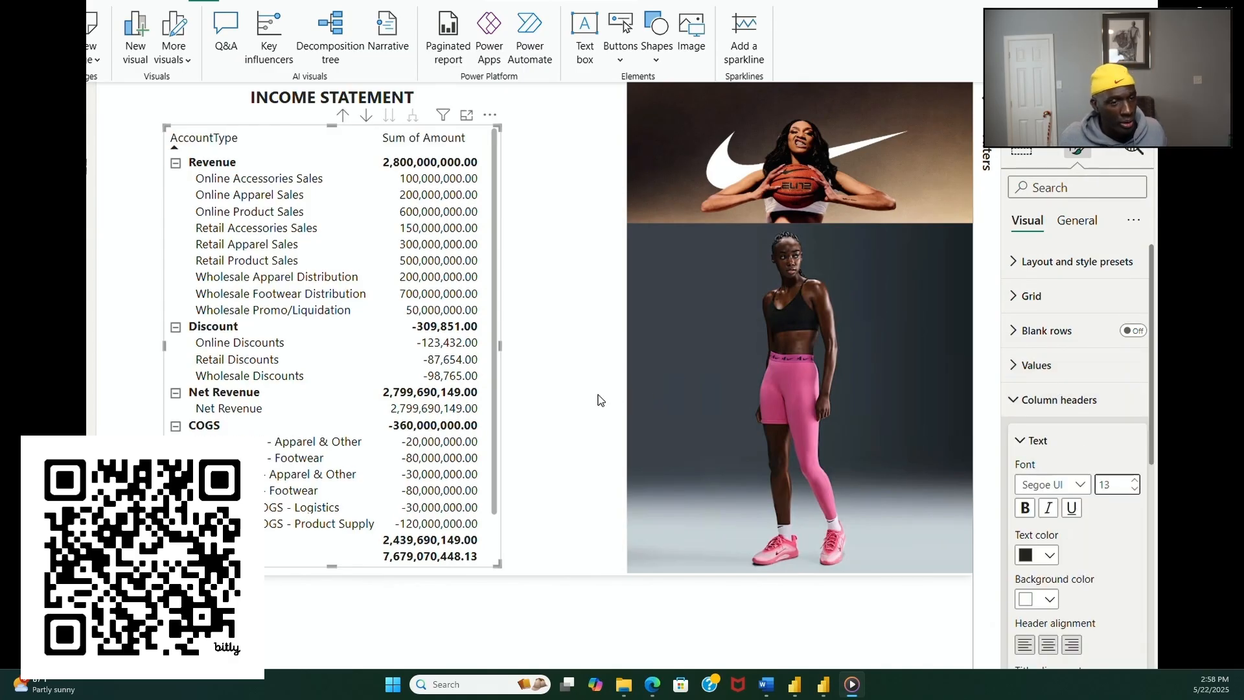
click(1023, 508)
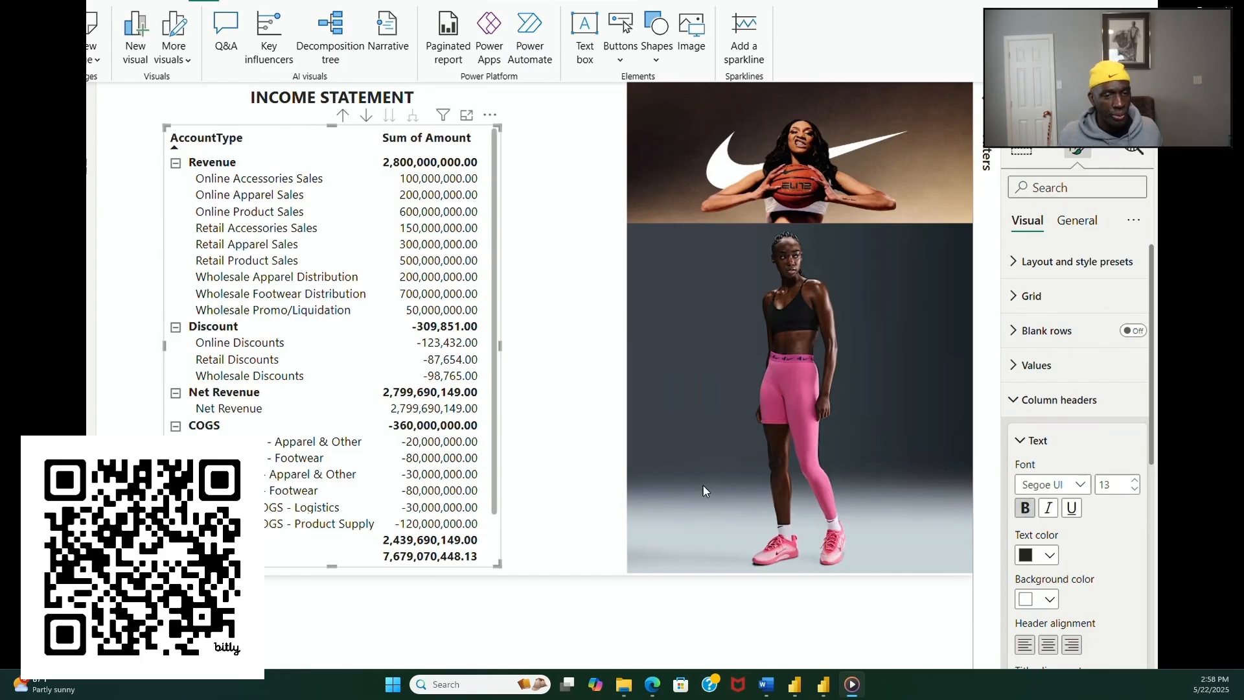
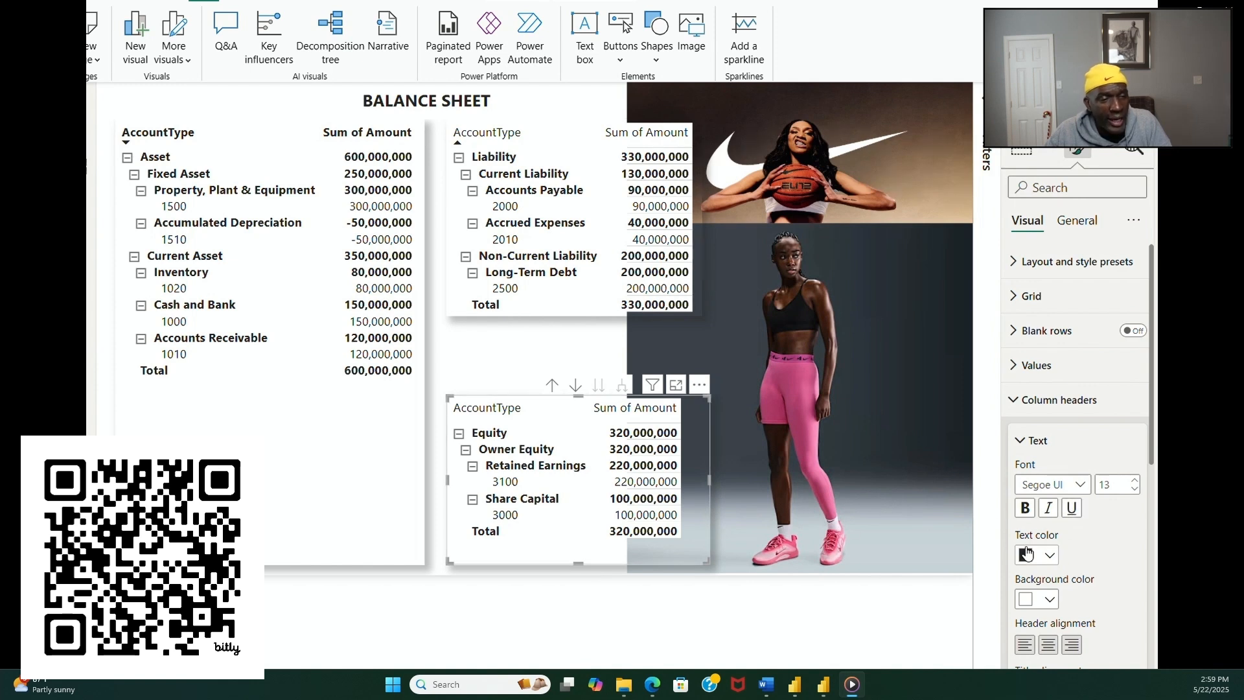
Step: Make the column headers of the equity and liability matrices on the balance sheet bold
click(1024, 509)
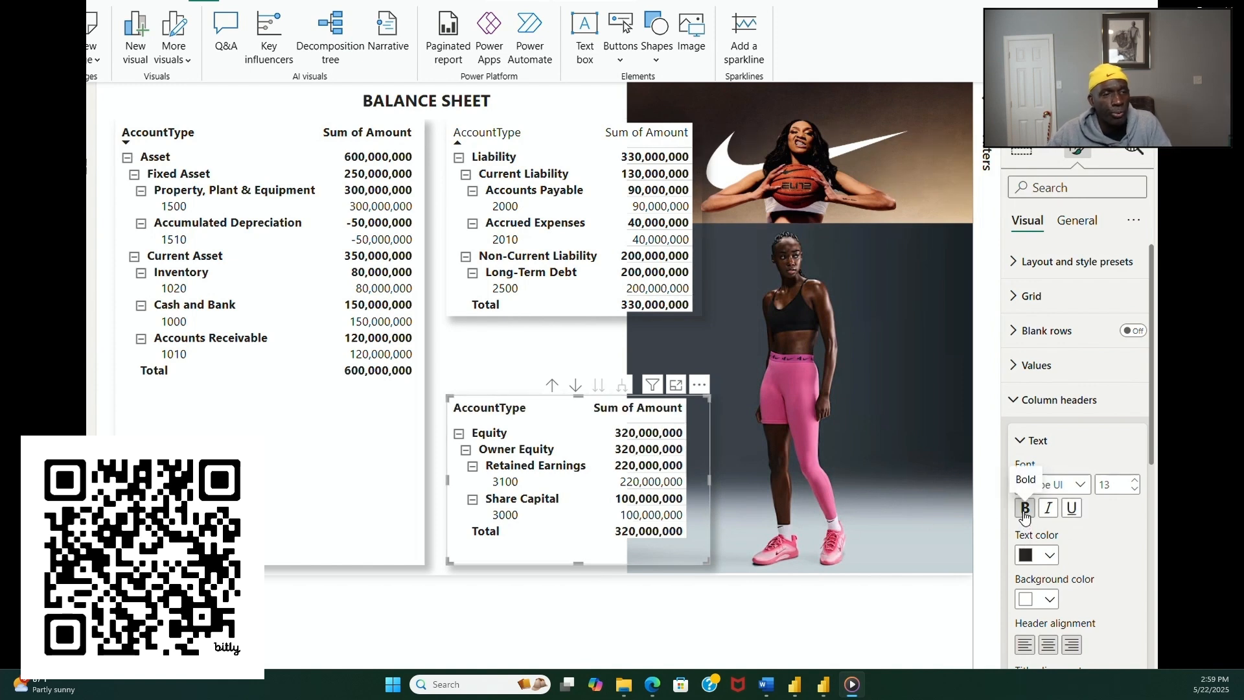
click(557, 314)
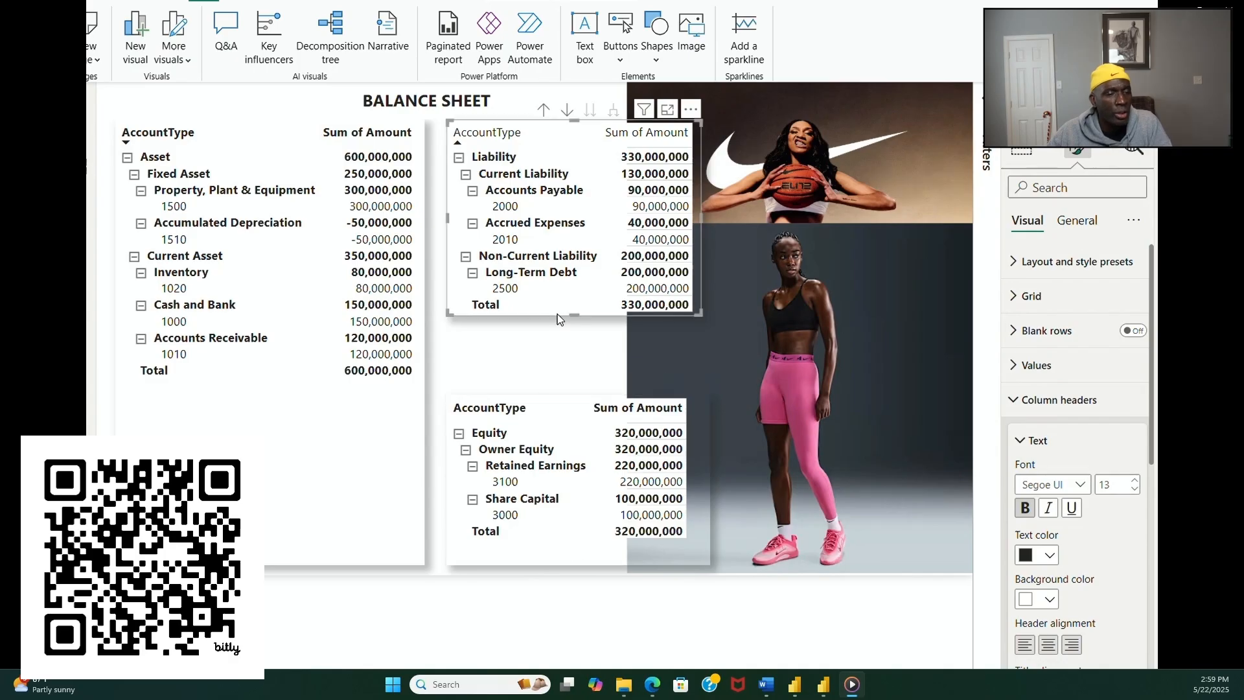
click(1024, 510)
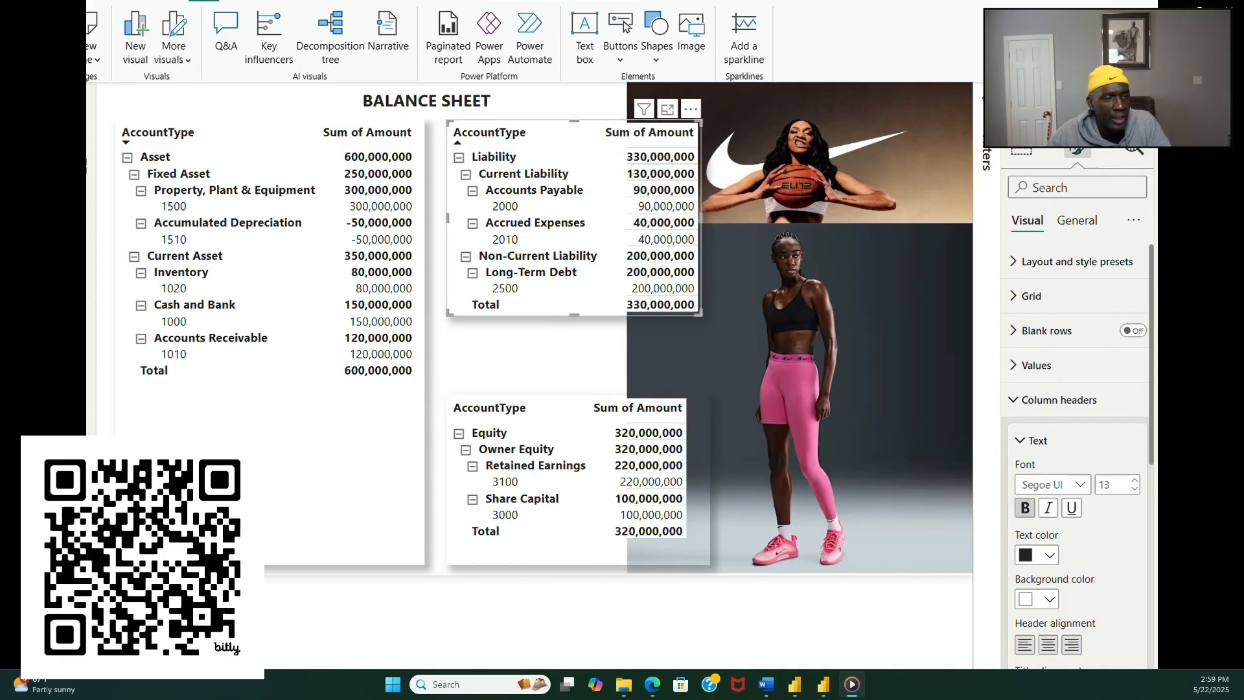
Step: On the CASHFLOW REPORT page, make the column headers of the cash flow matrix bold
click(481, 677)
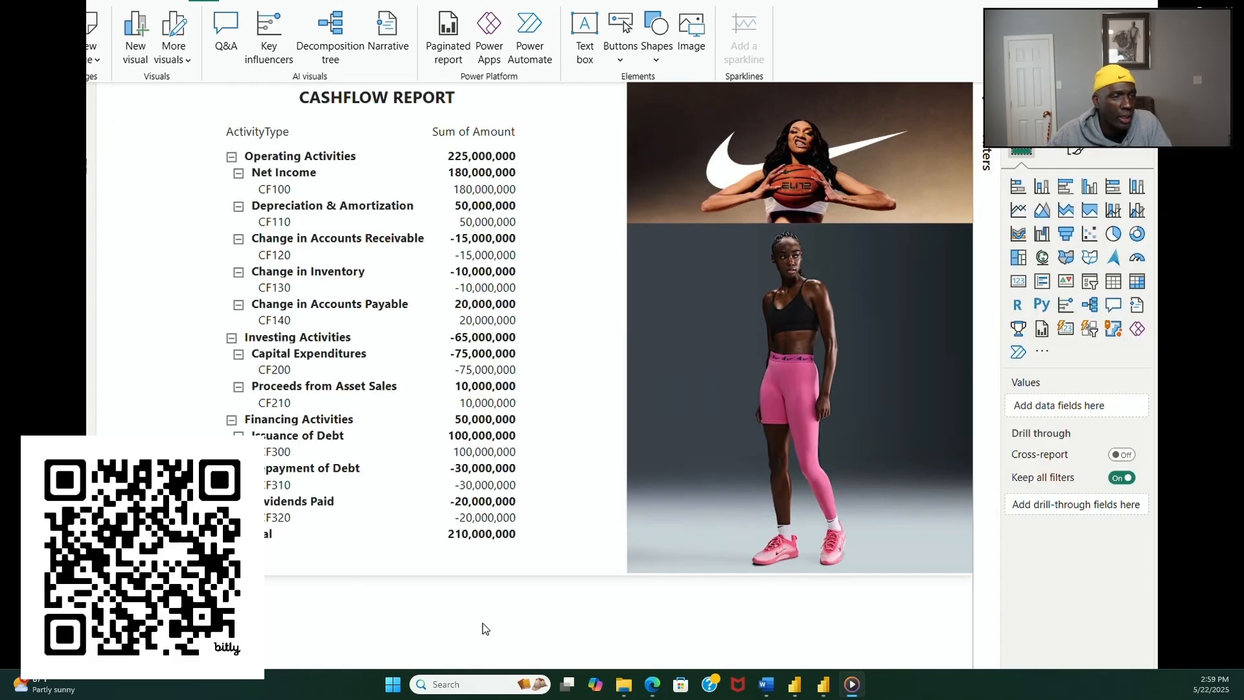
click(485, 558)
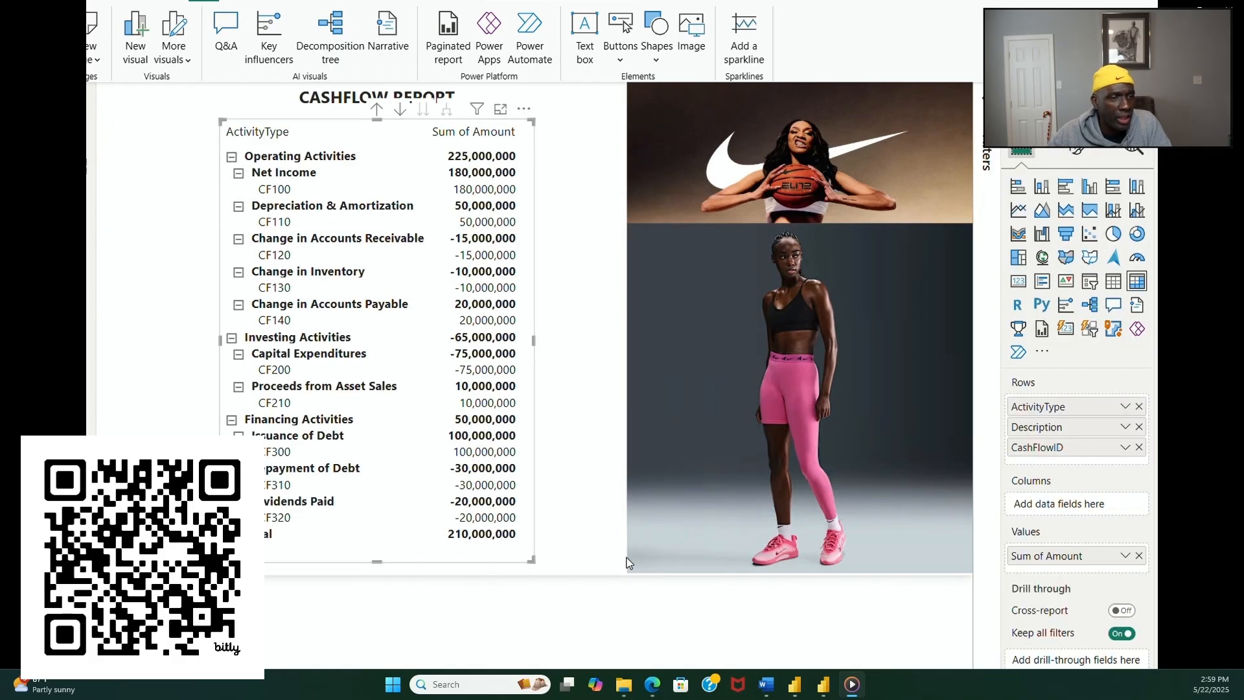
click(1078, 156)
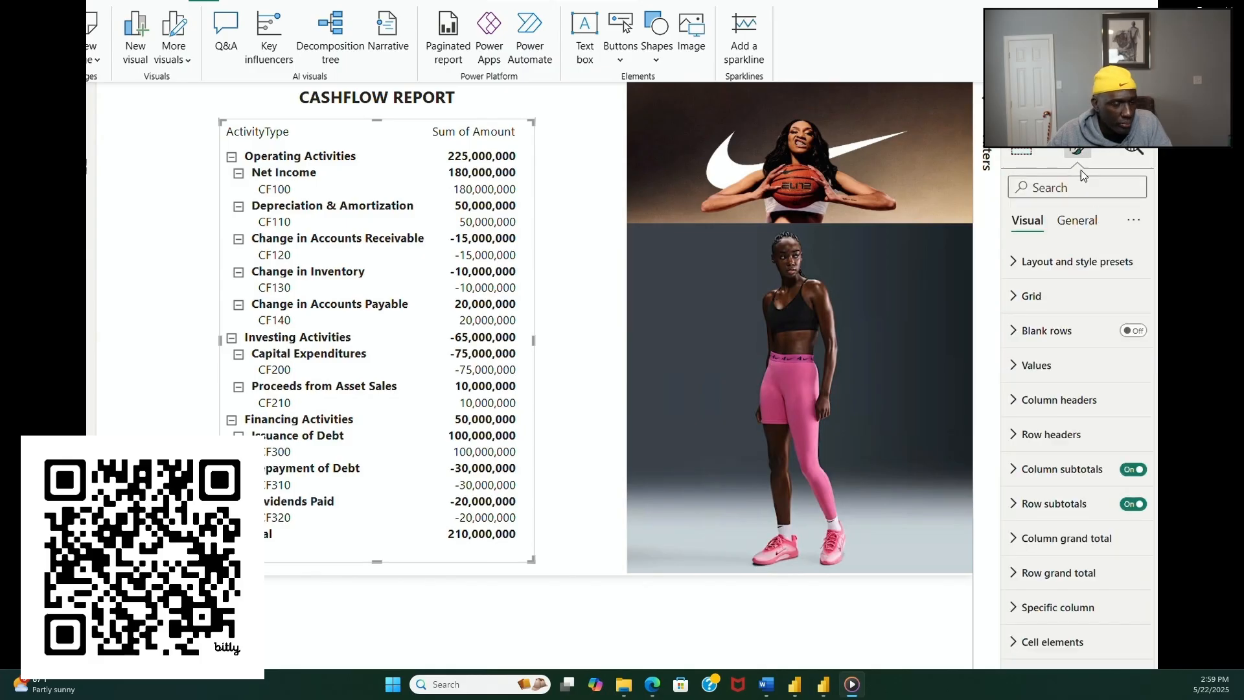
click(1056, 401)
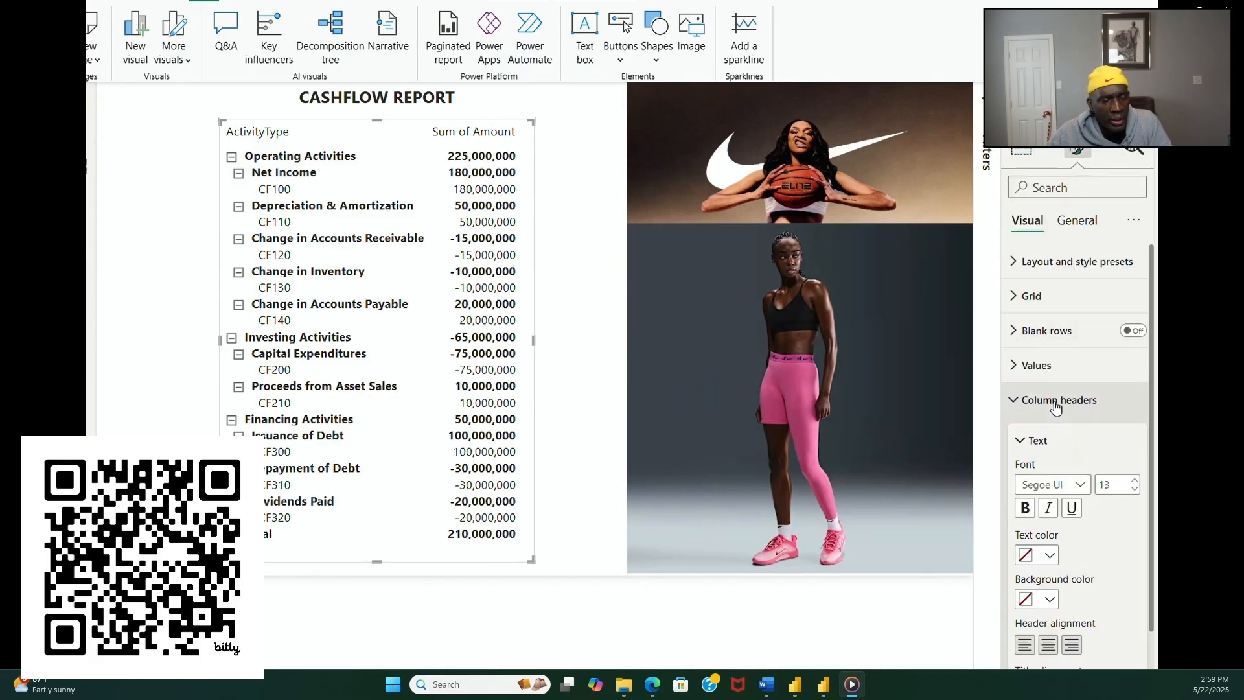
click(1027, 511)
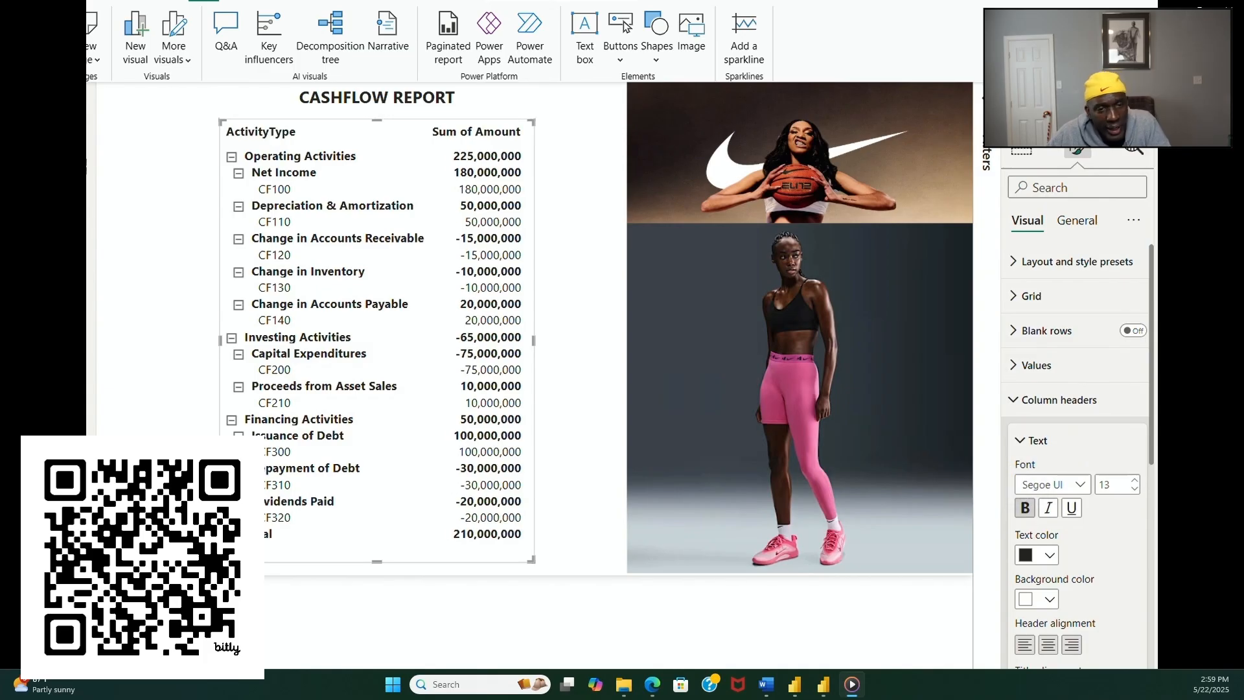
Step: On the INCOME STATEMENT page, collapse the Revenue, Discount, Net Revenue, COGS, Gross Profit and Gross Margin groups in the matrix
key(Delete)
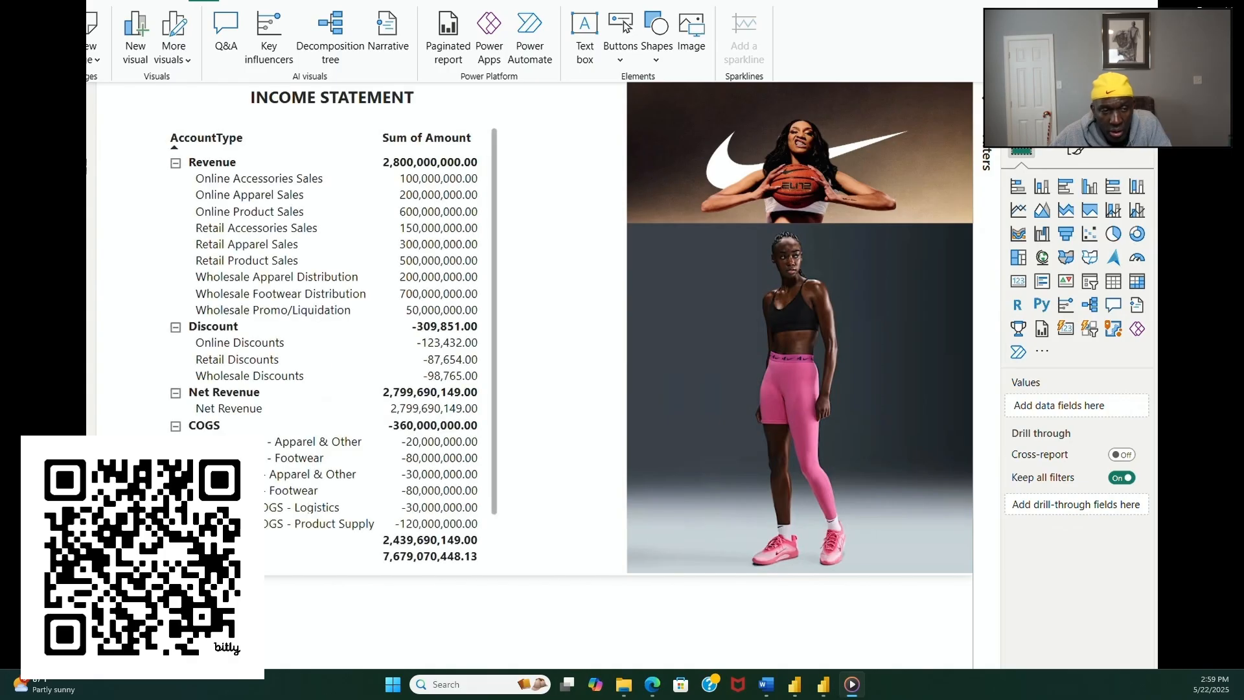
scroll(419, 526, down, 1)
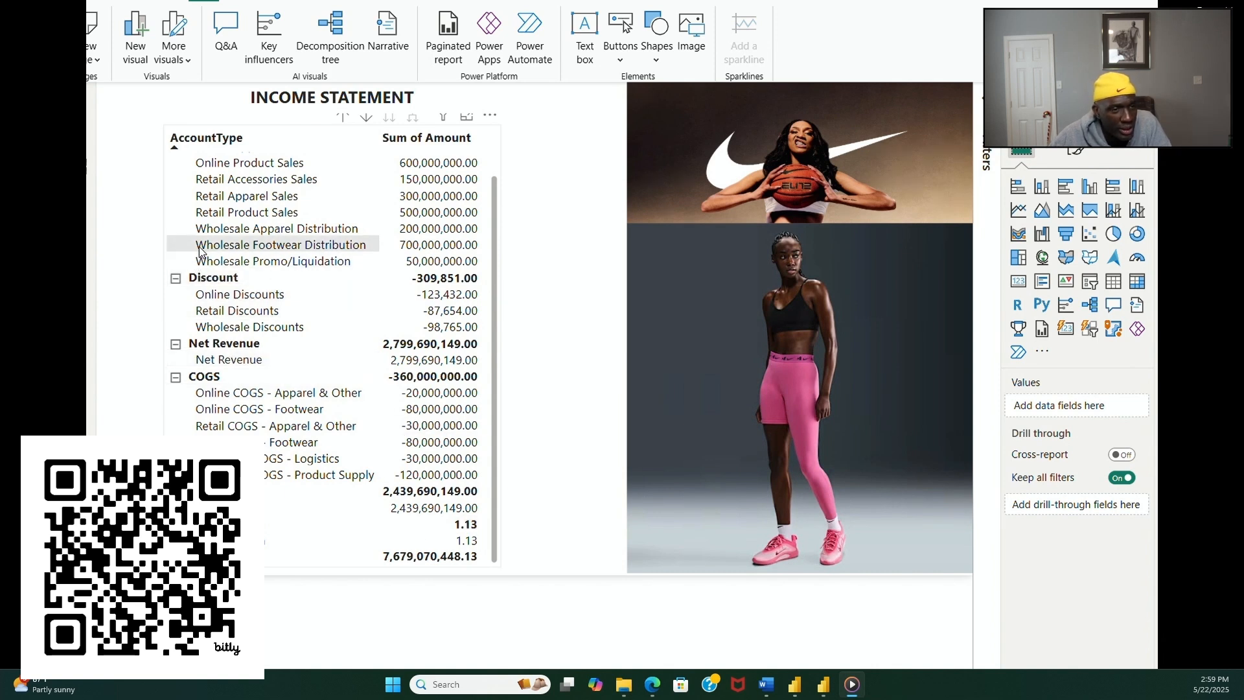
click(175, 281)
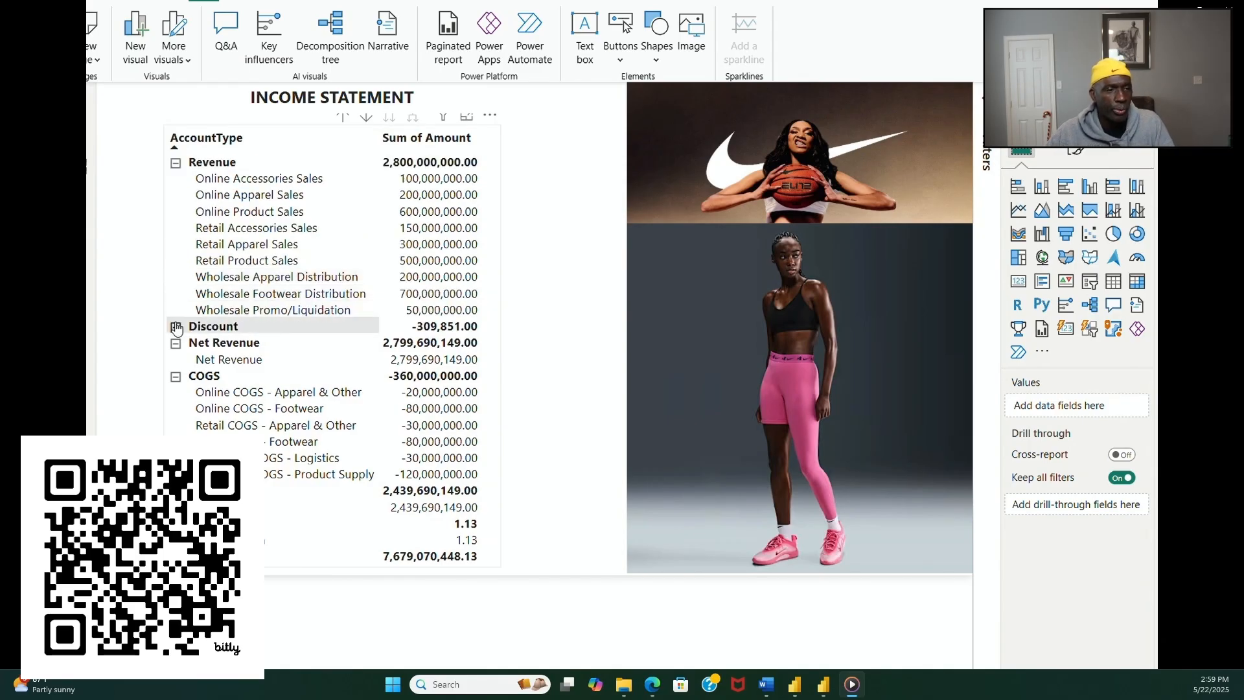
click(176, 344)
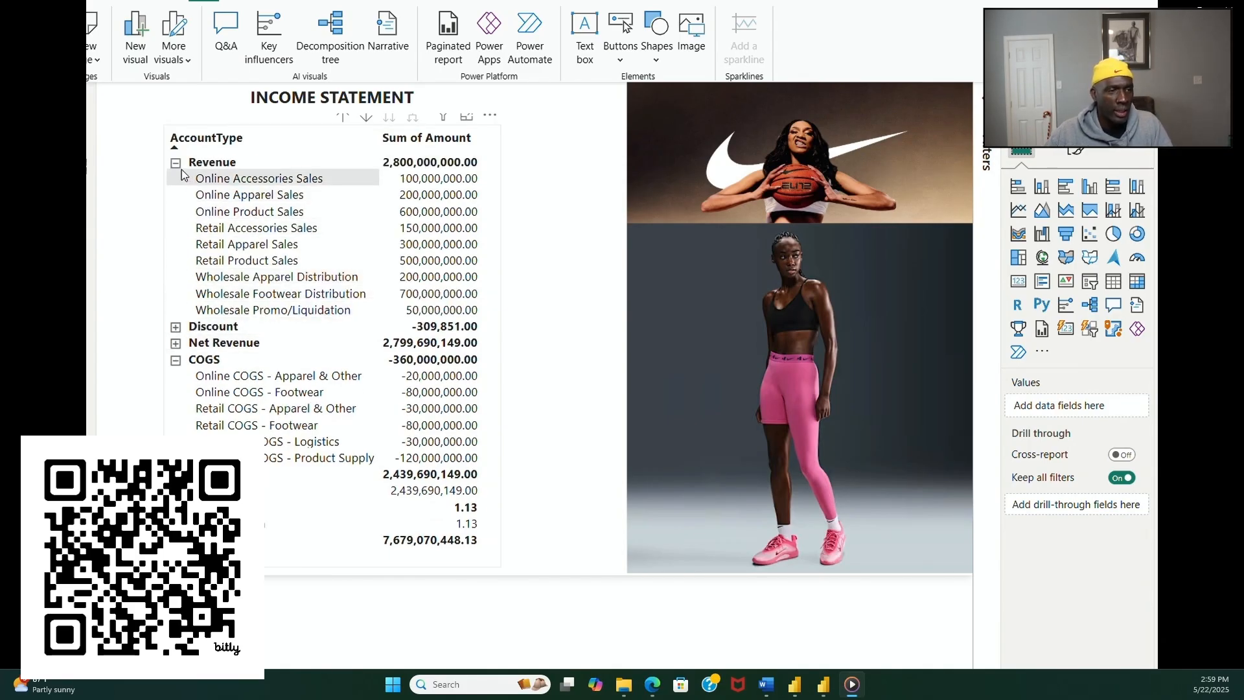
click(175, 162)
click(175, 326)
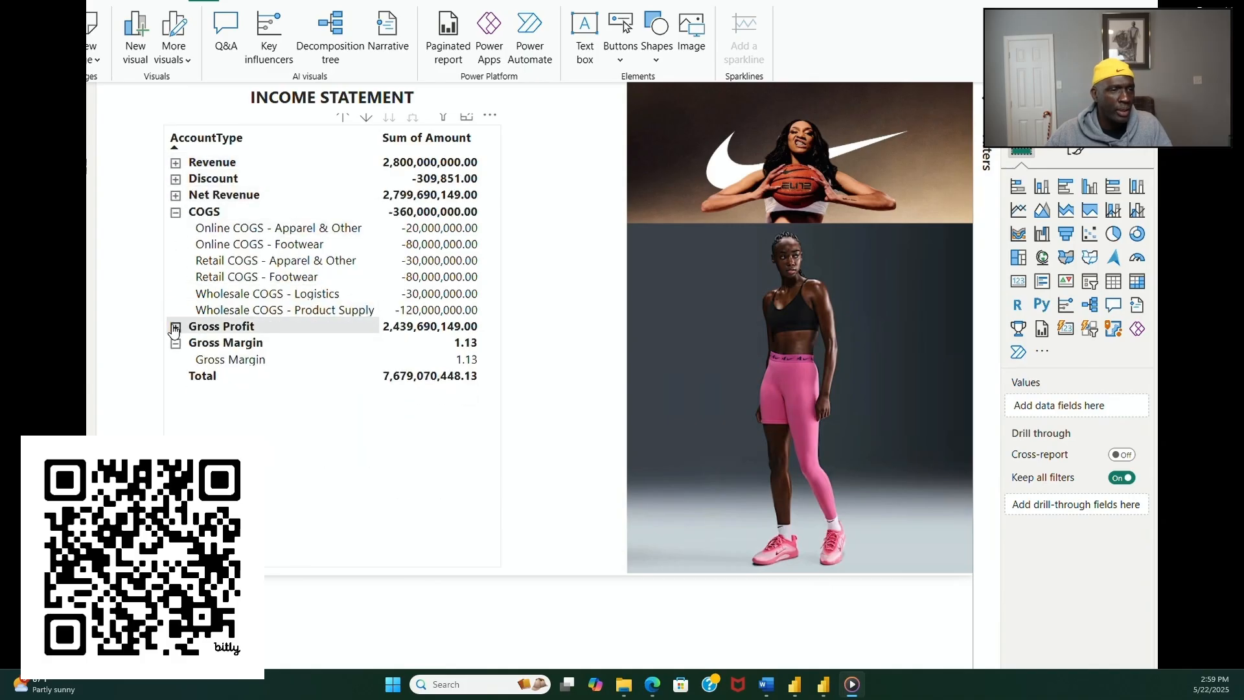
click(175, 344)
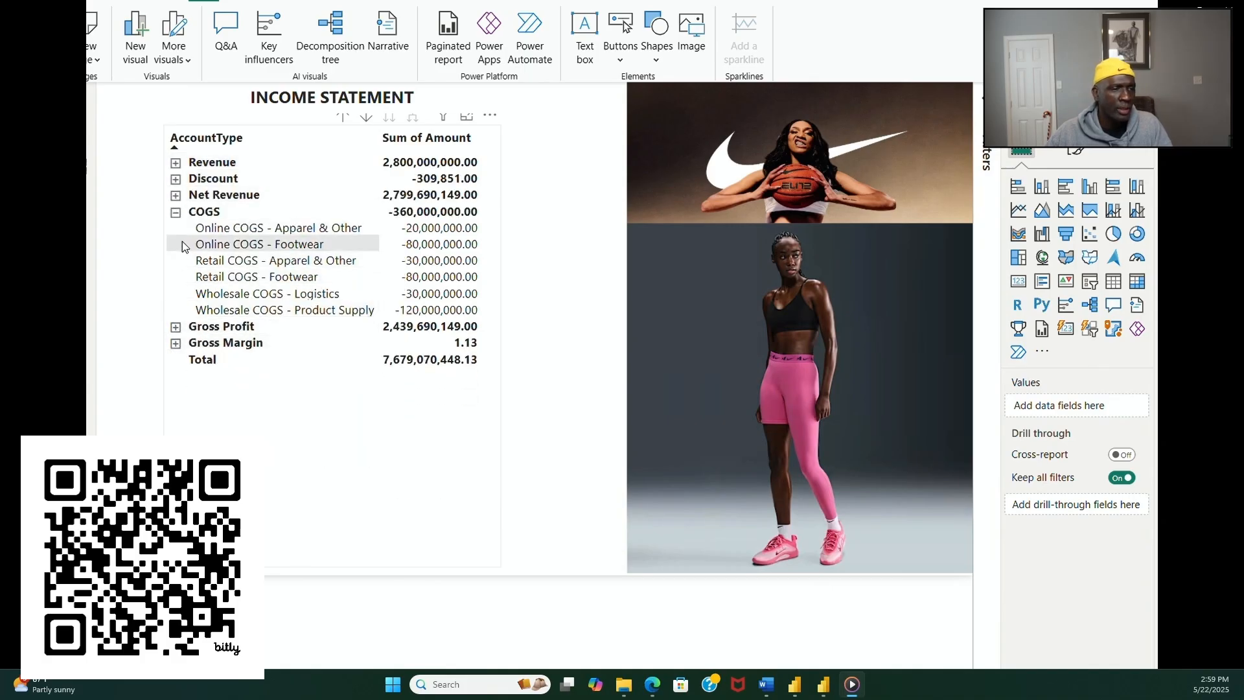
click(175, 212)
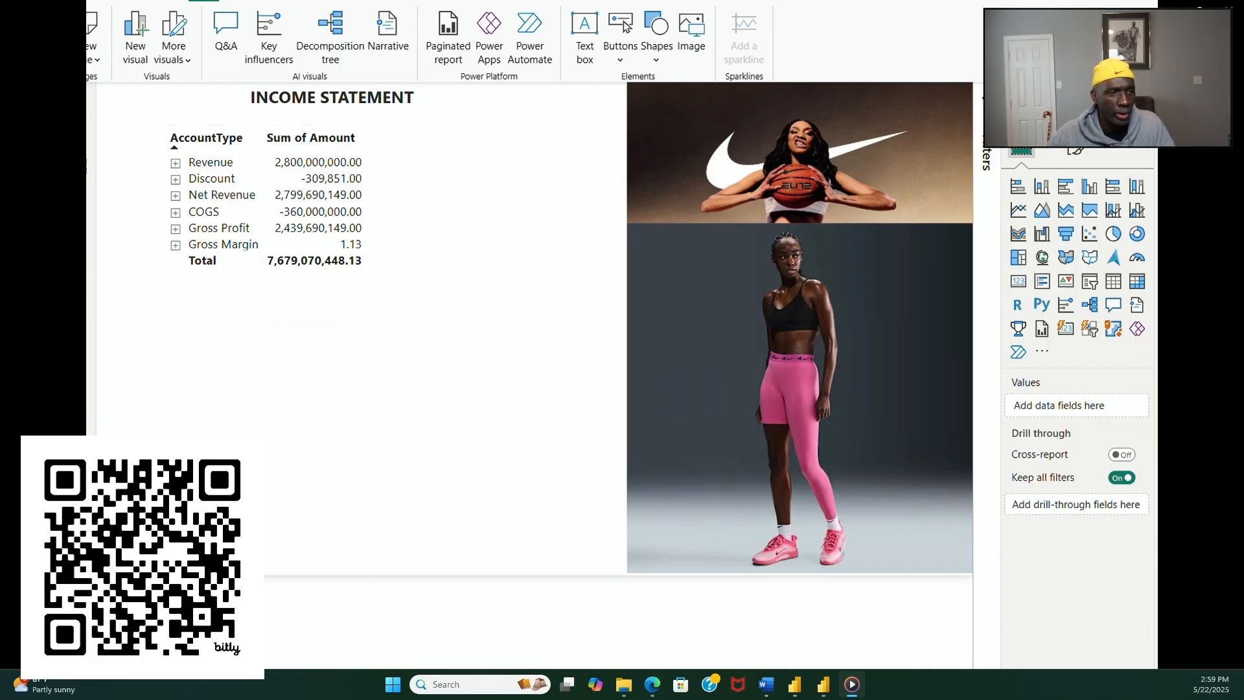
Step: On the BALANCE SHEET page, collapse every level of the asset matrix up to the Asset row
click(324, 671)
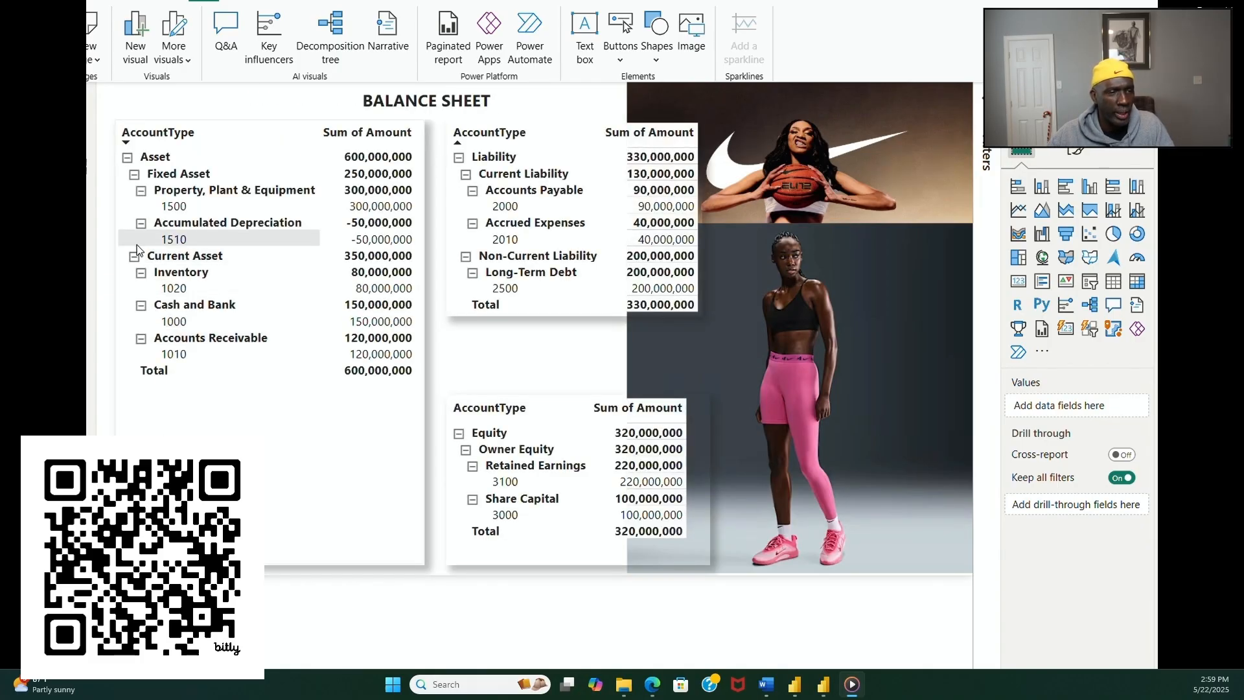
click(141, 338)
click(140, 304)
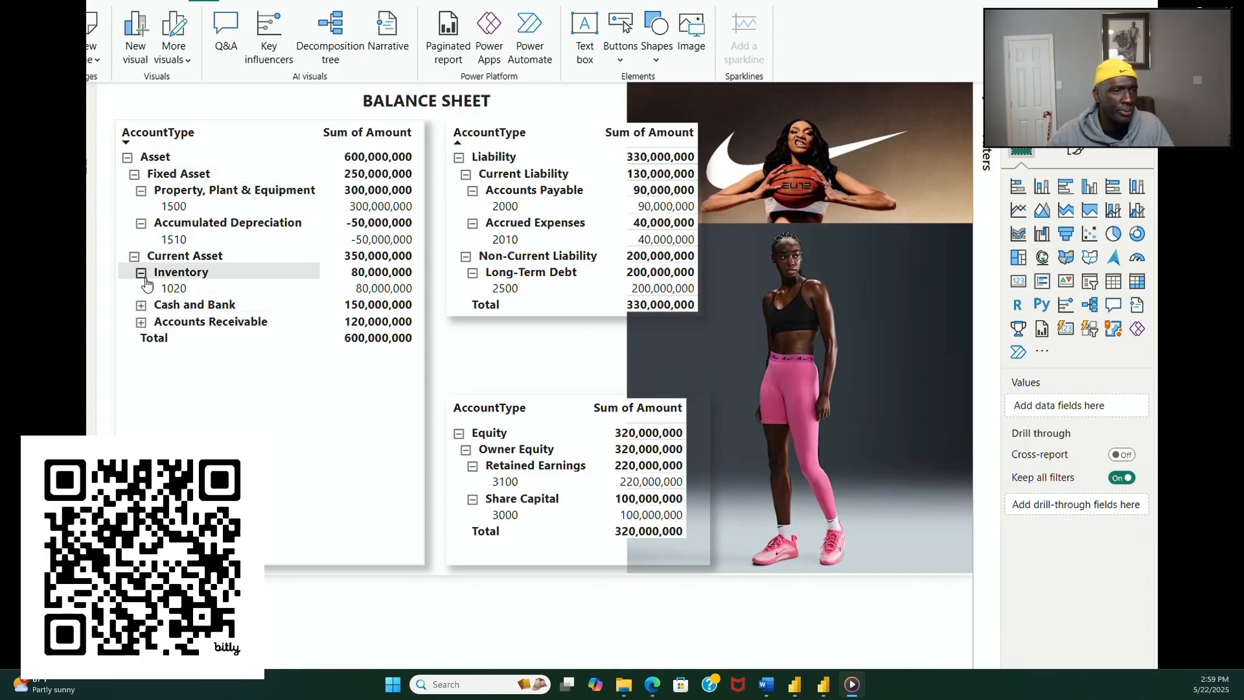
click(141, 275)
click(134, 256)
click(141, 223)
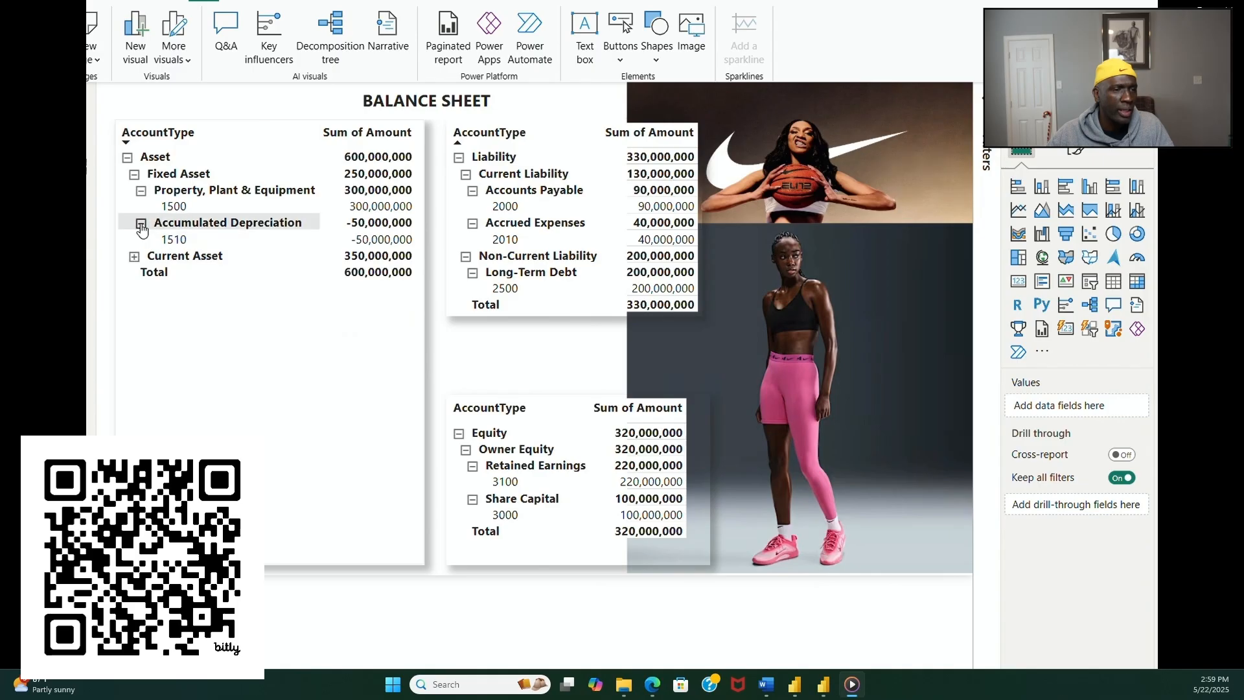
click(140, 190)
click(134, 173)
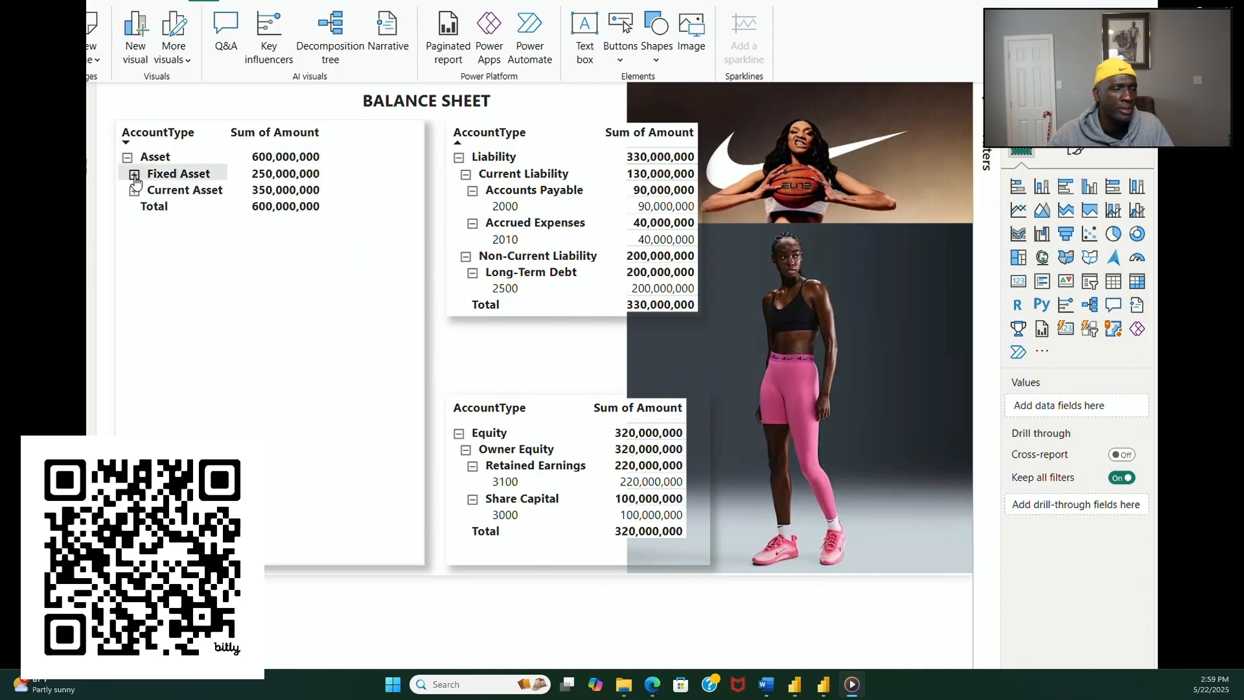
click(127, 158)
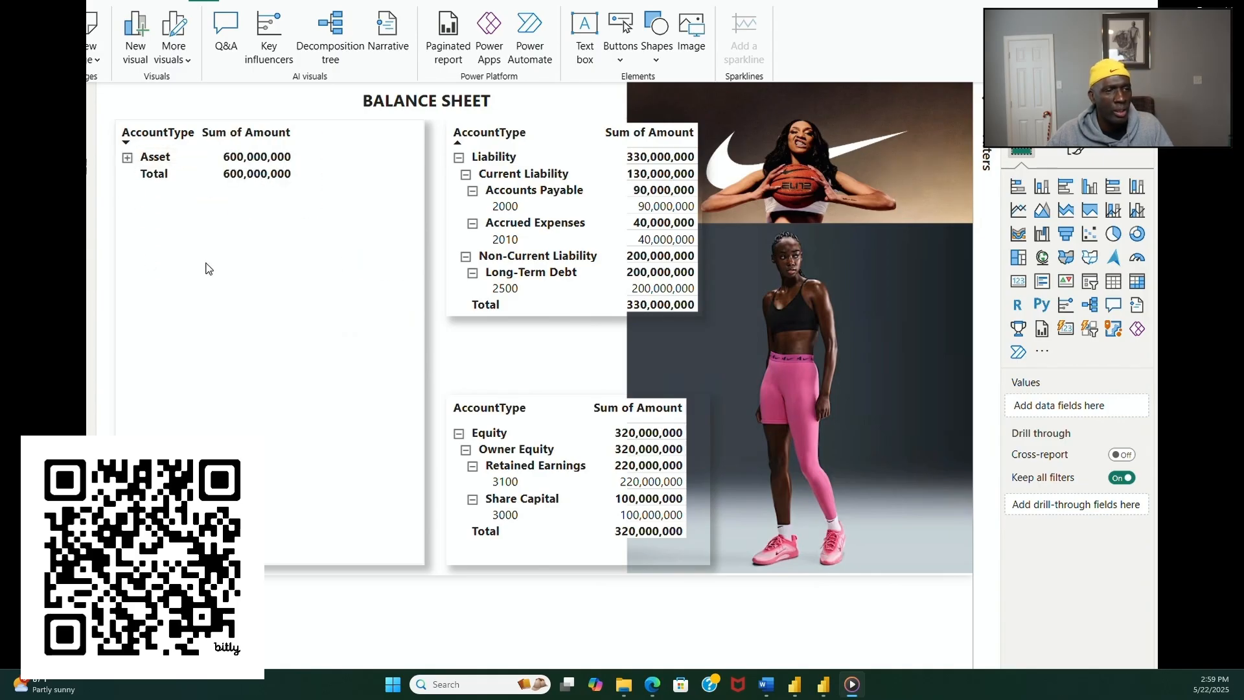
Step: Collapse the current and non-current liability groups and their accounts up to the Liability row
click(472, 274)
click(466, 257)
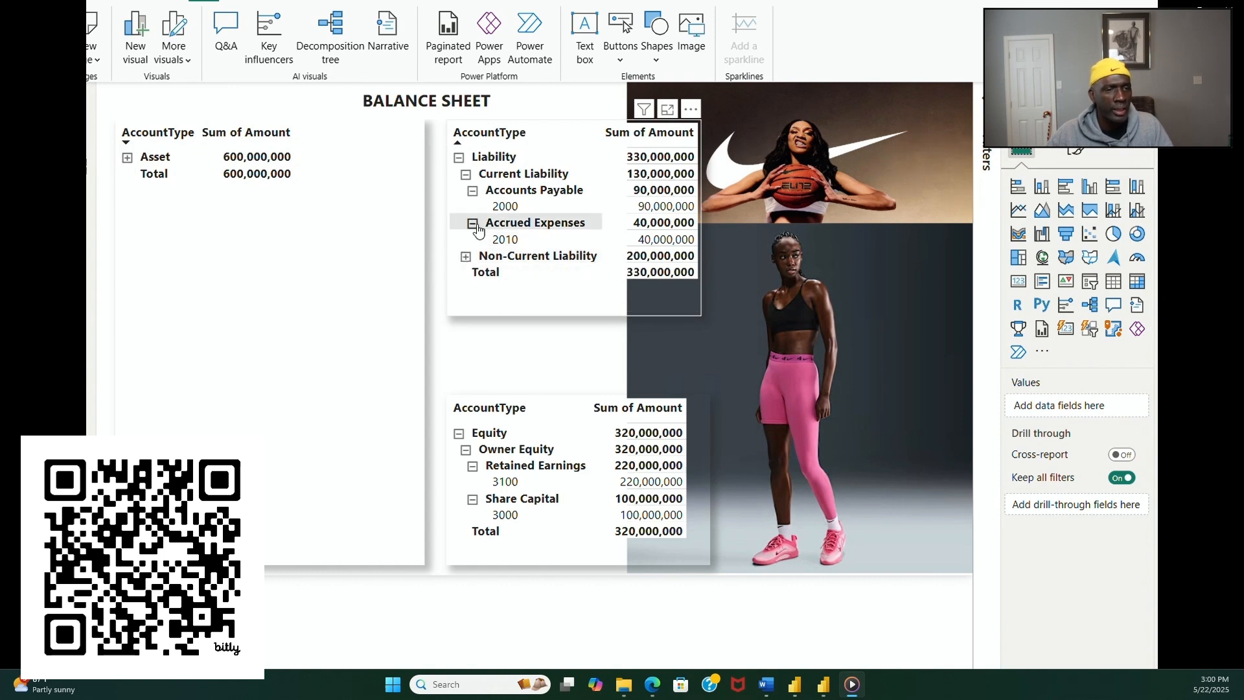
click(473, 223)
click(473, 190)
click(467, 175)
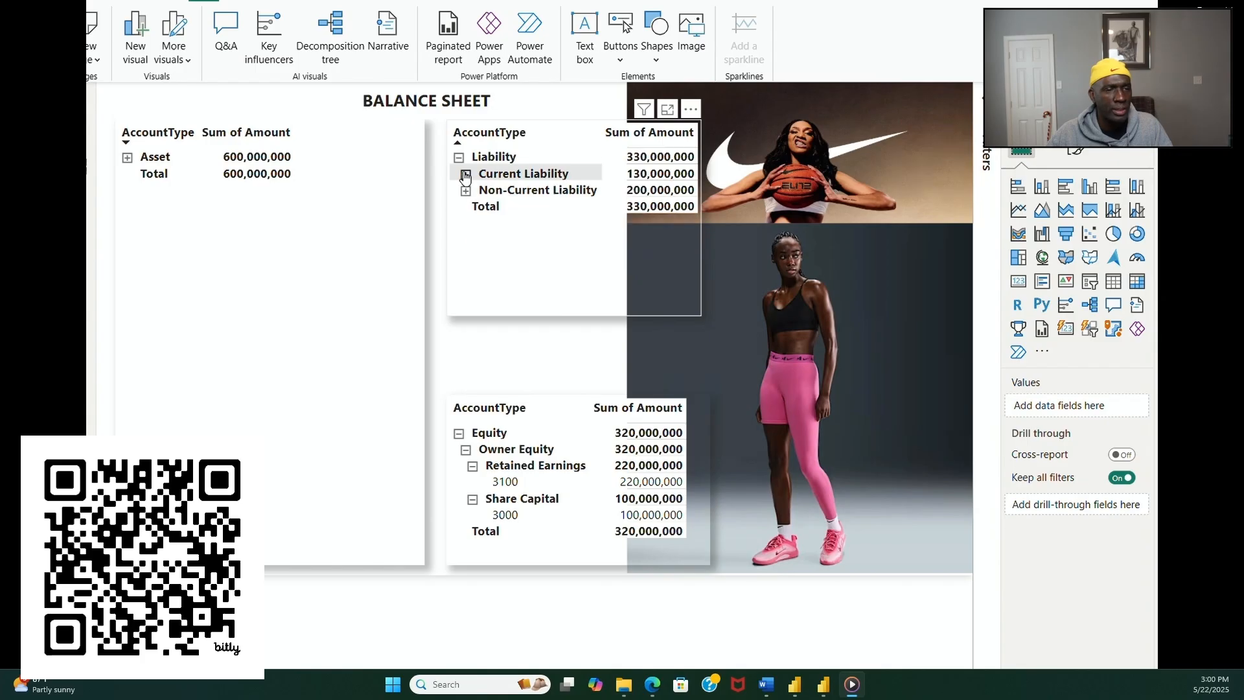
click(459, 157)
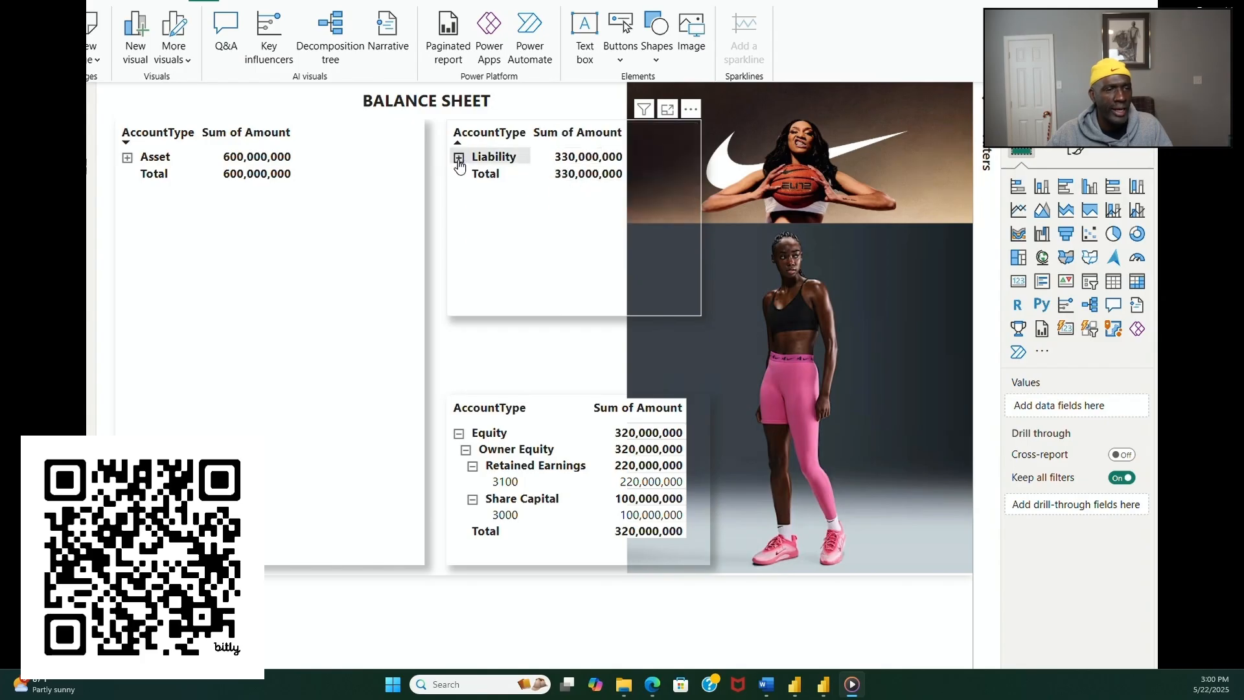
Step: Collapse Share Capital, Retained Earnings and Owner Equity in the equity matrix up to the Equity row
click(473, 499)
click(472, 465)
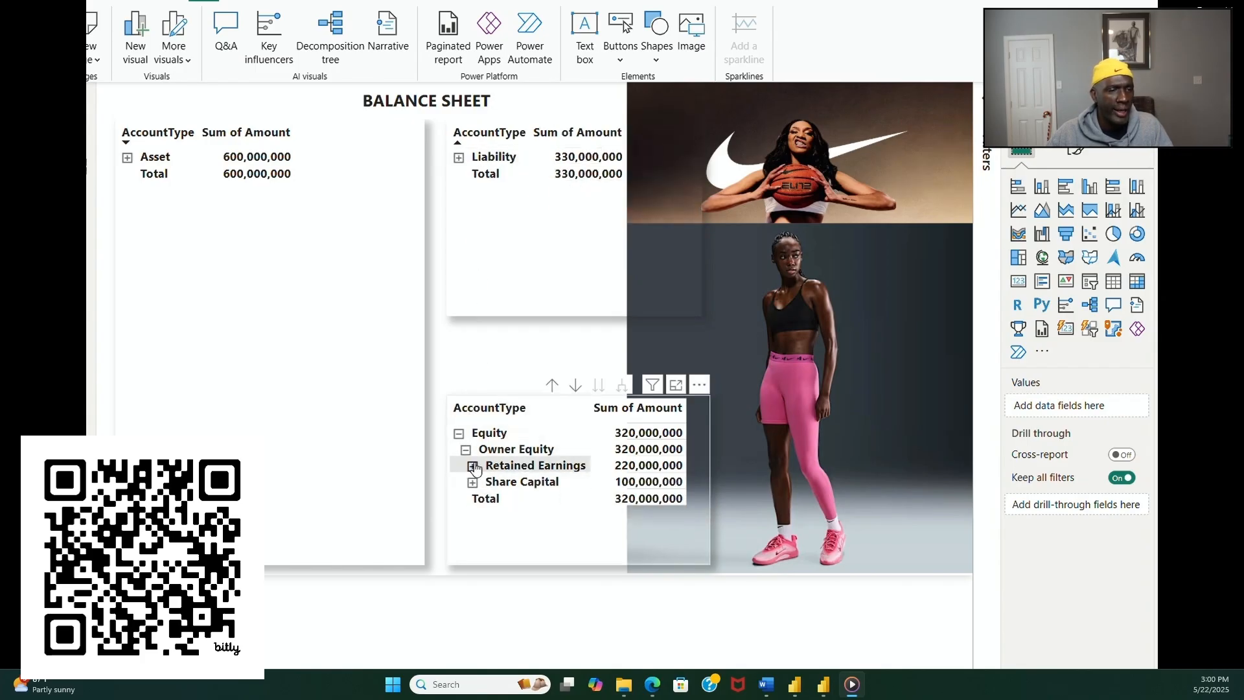
click(465, 449)
click(459, 433)
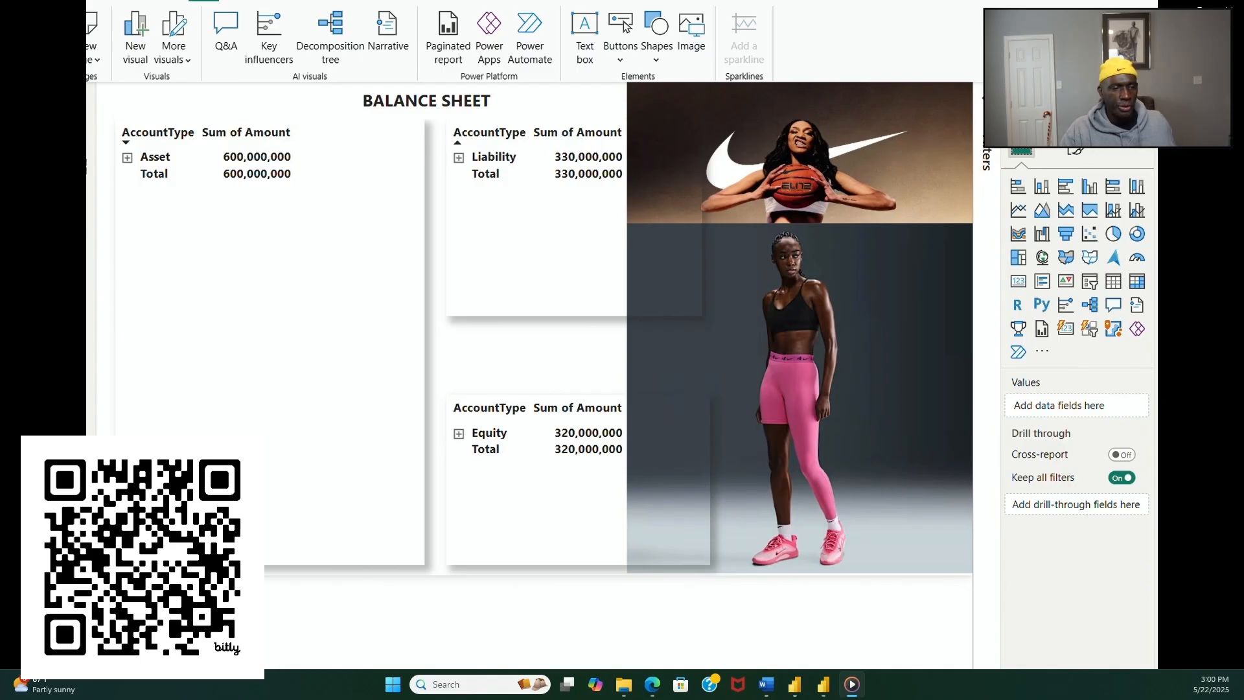
Step: Look over the income statement and balance sheet pages, and collapse the CASHFLOW REPORT matrix to its operating, investing and financing activities
key(ctrl+Page_Up)
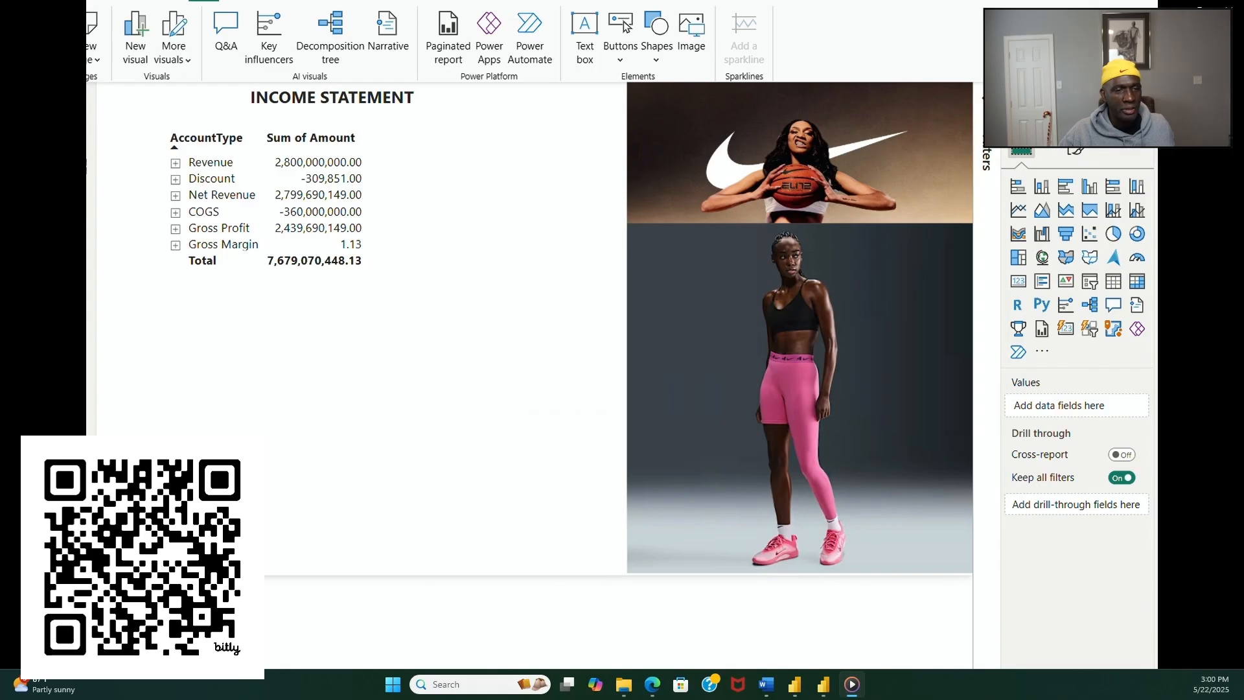
key(ctrl+Page_Down)
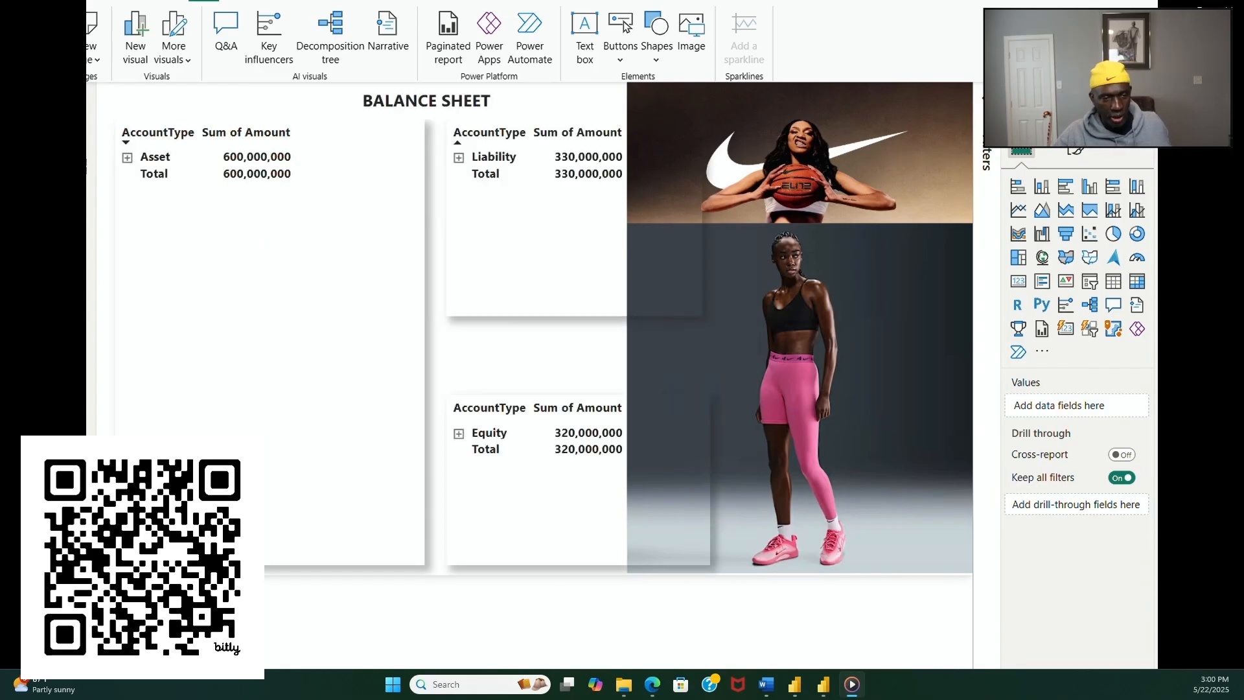
key(ctrl+Page_Down)
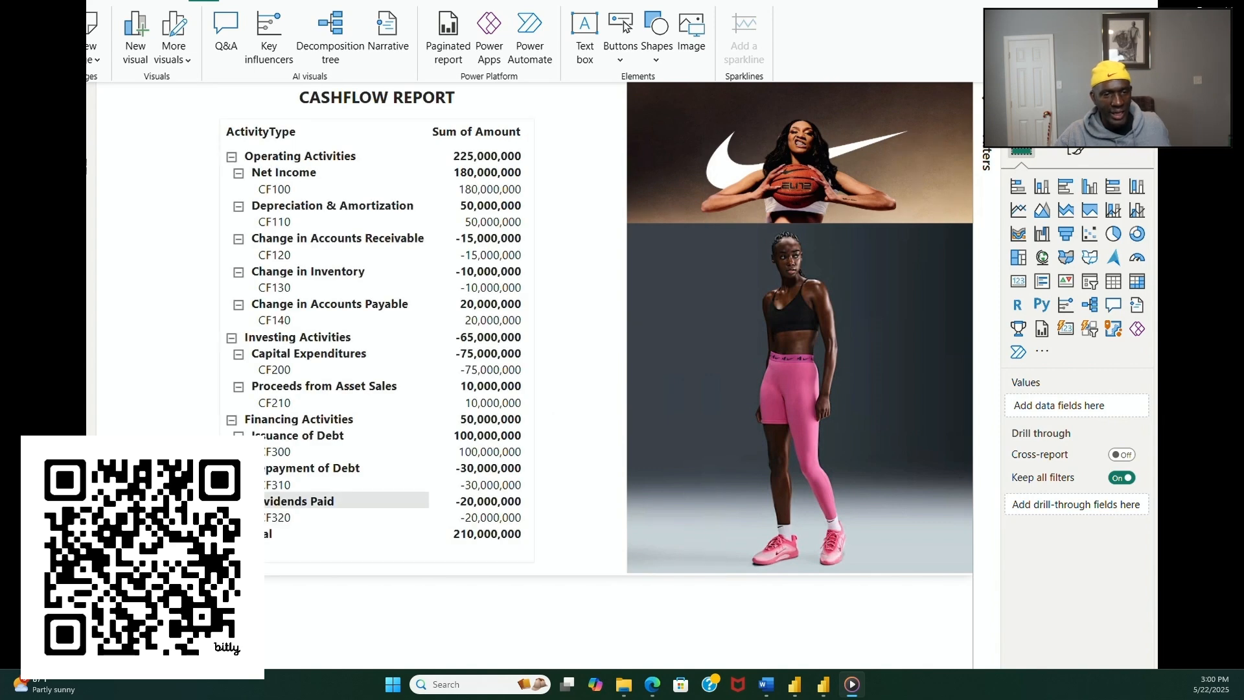
mouse_move(780, 307)
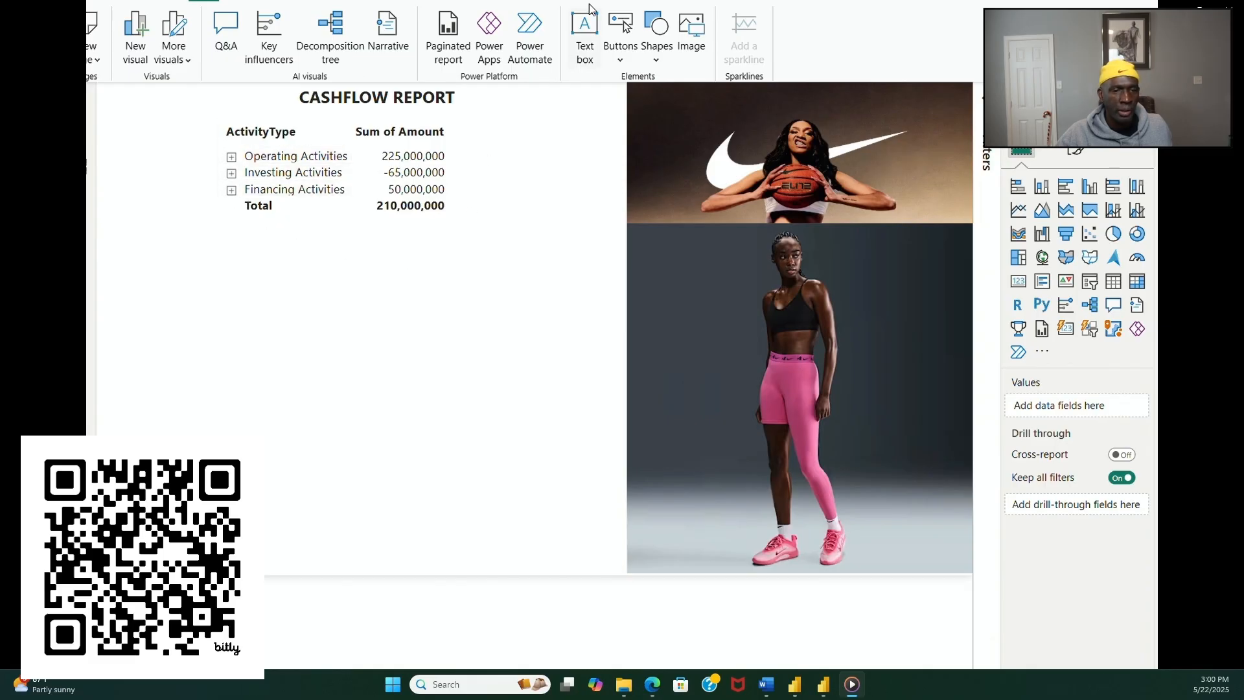
mouse_move(921, 316)
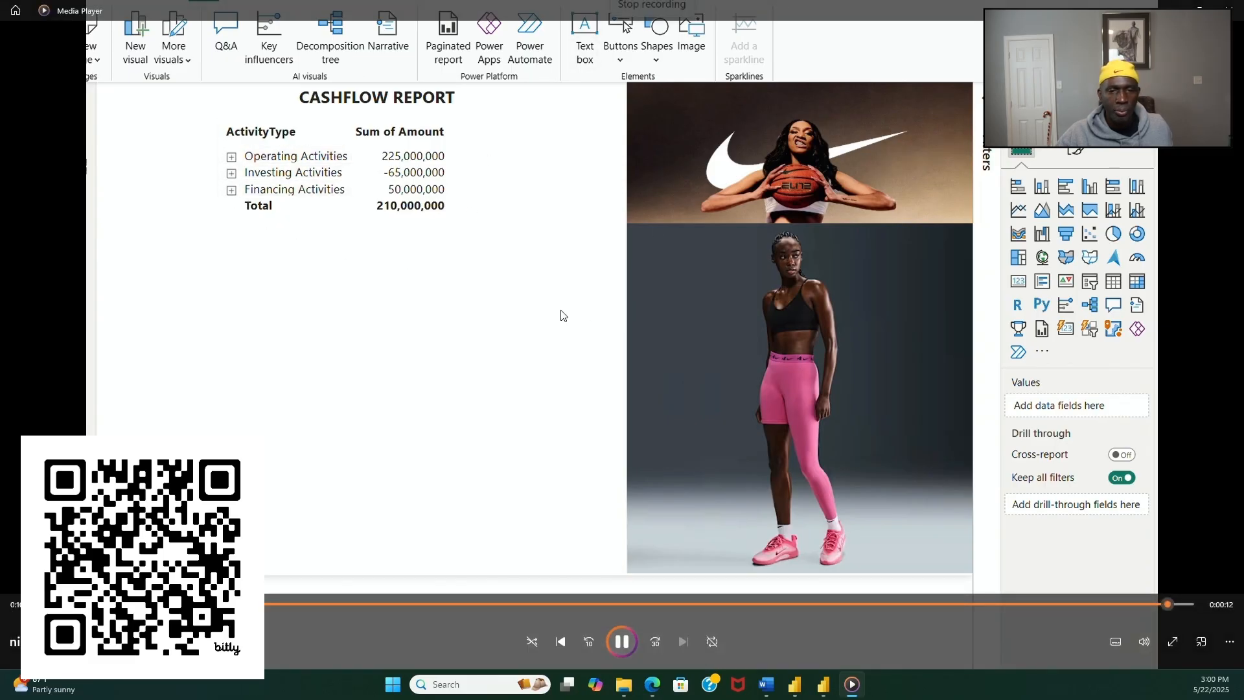